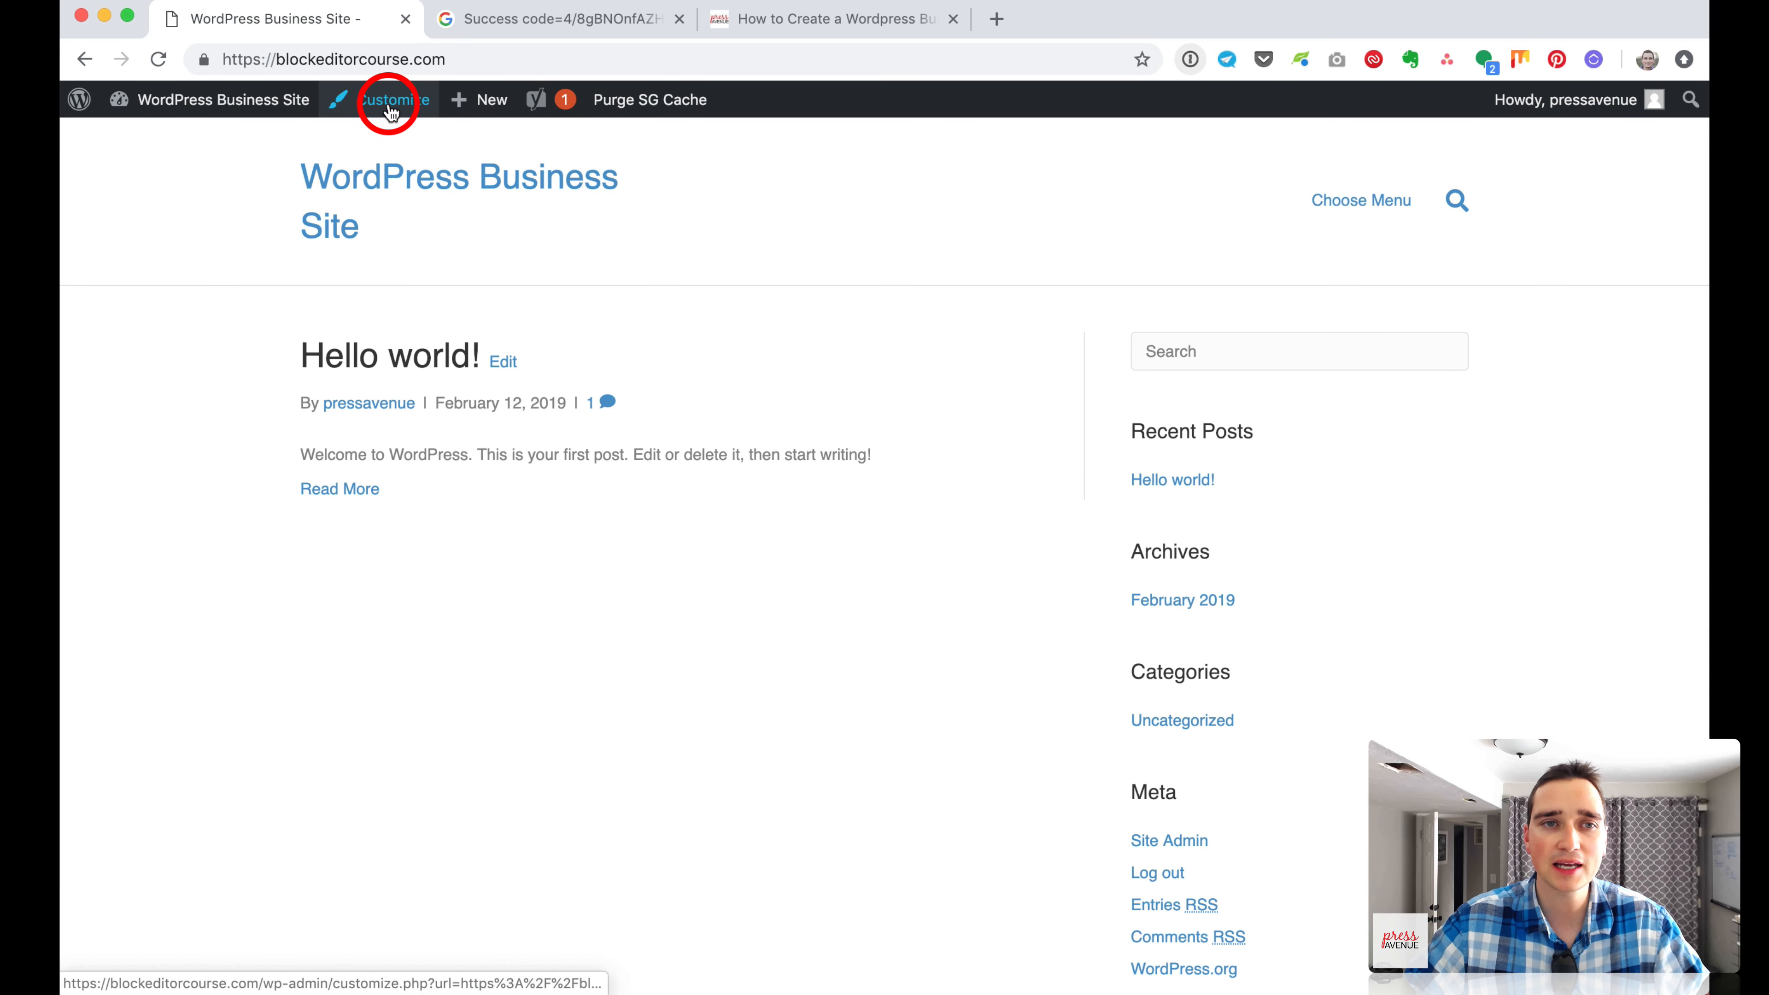
Open the site's theme customizer and look over the installed themes available for the site.
{"action": "mouse_move", "coordinate": [182, 103]}
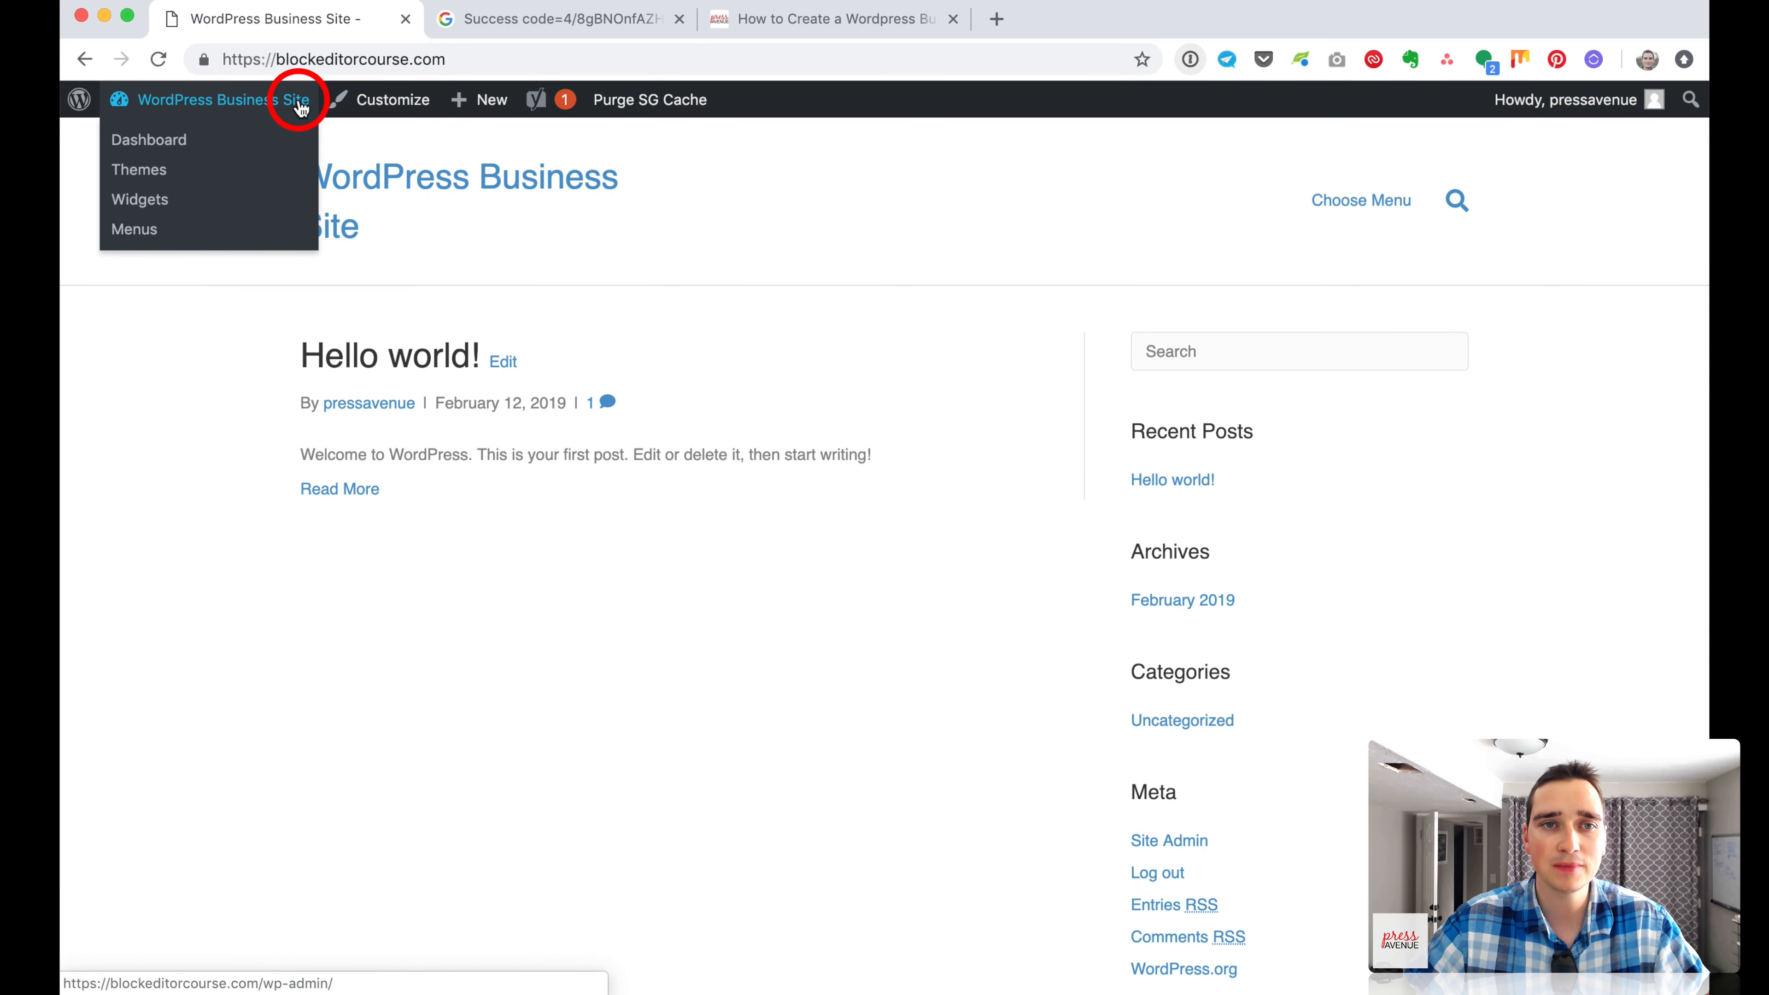
{"action": "mouse_move", "coordinate": [565, 106]}
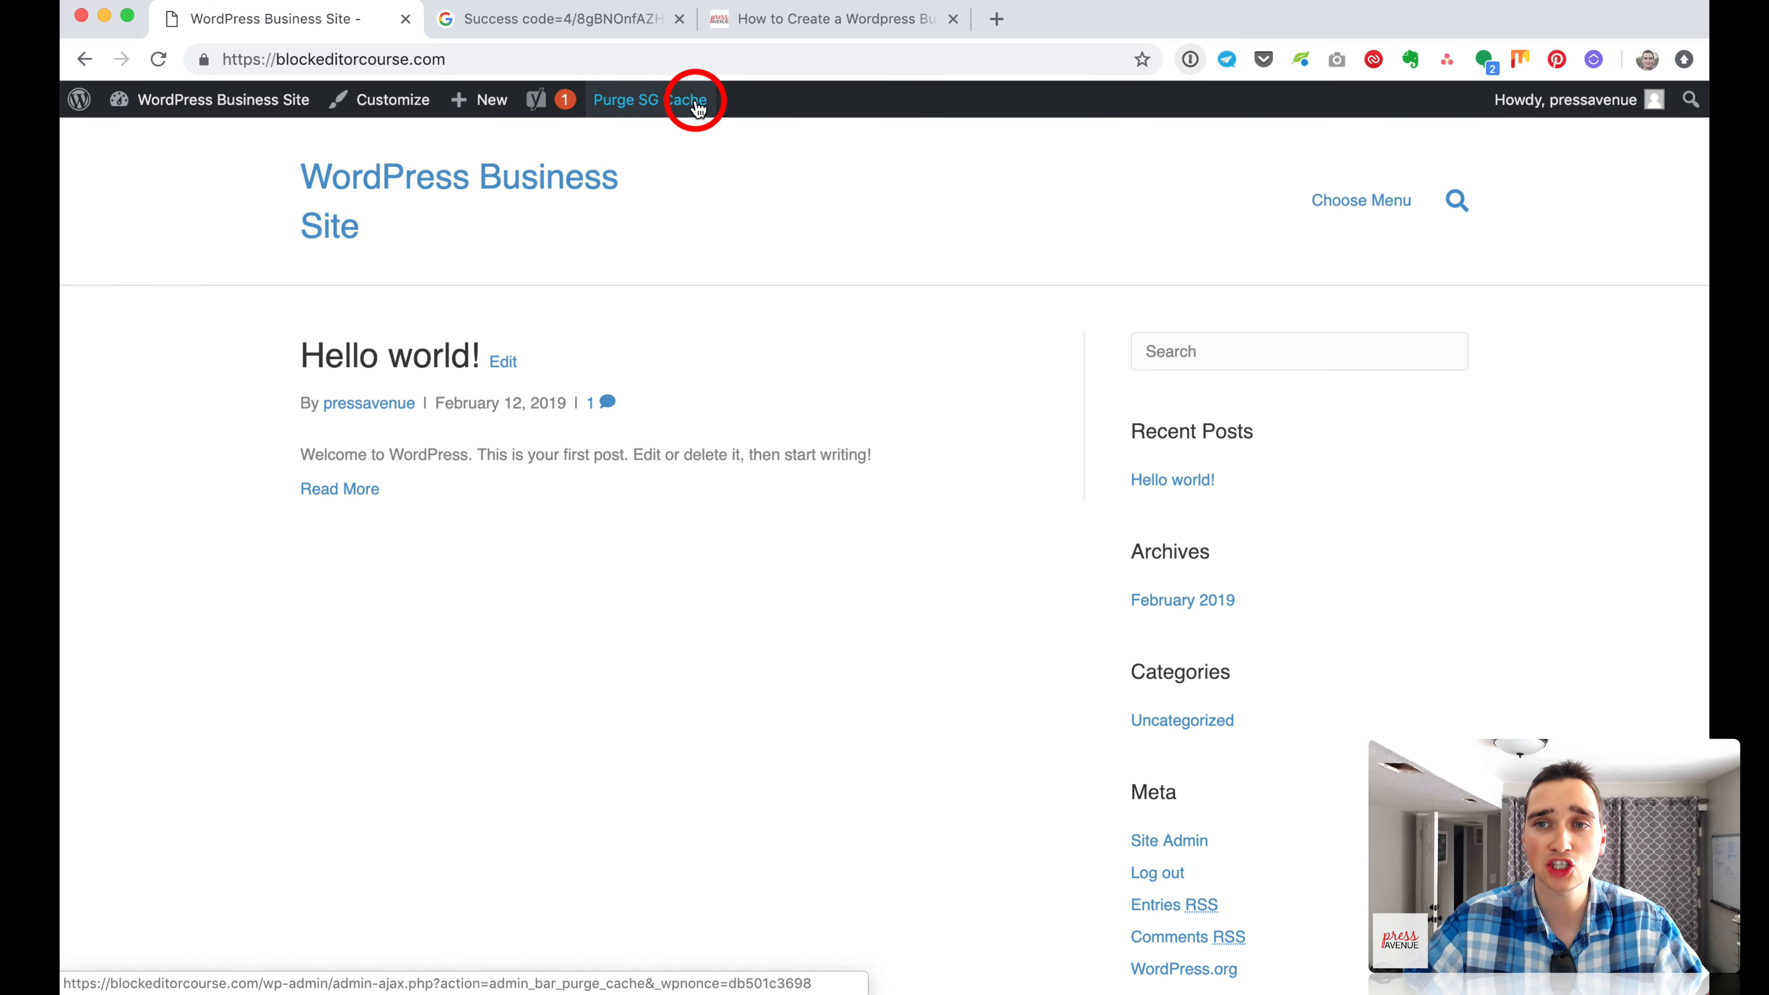
{"action": "mouse_move", "coordinate": [1471, 116]}
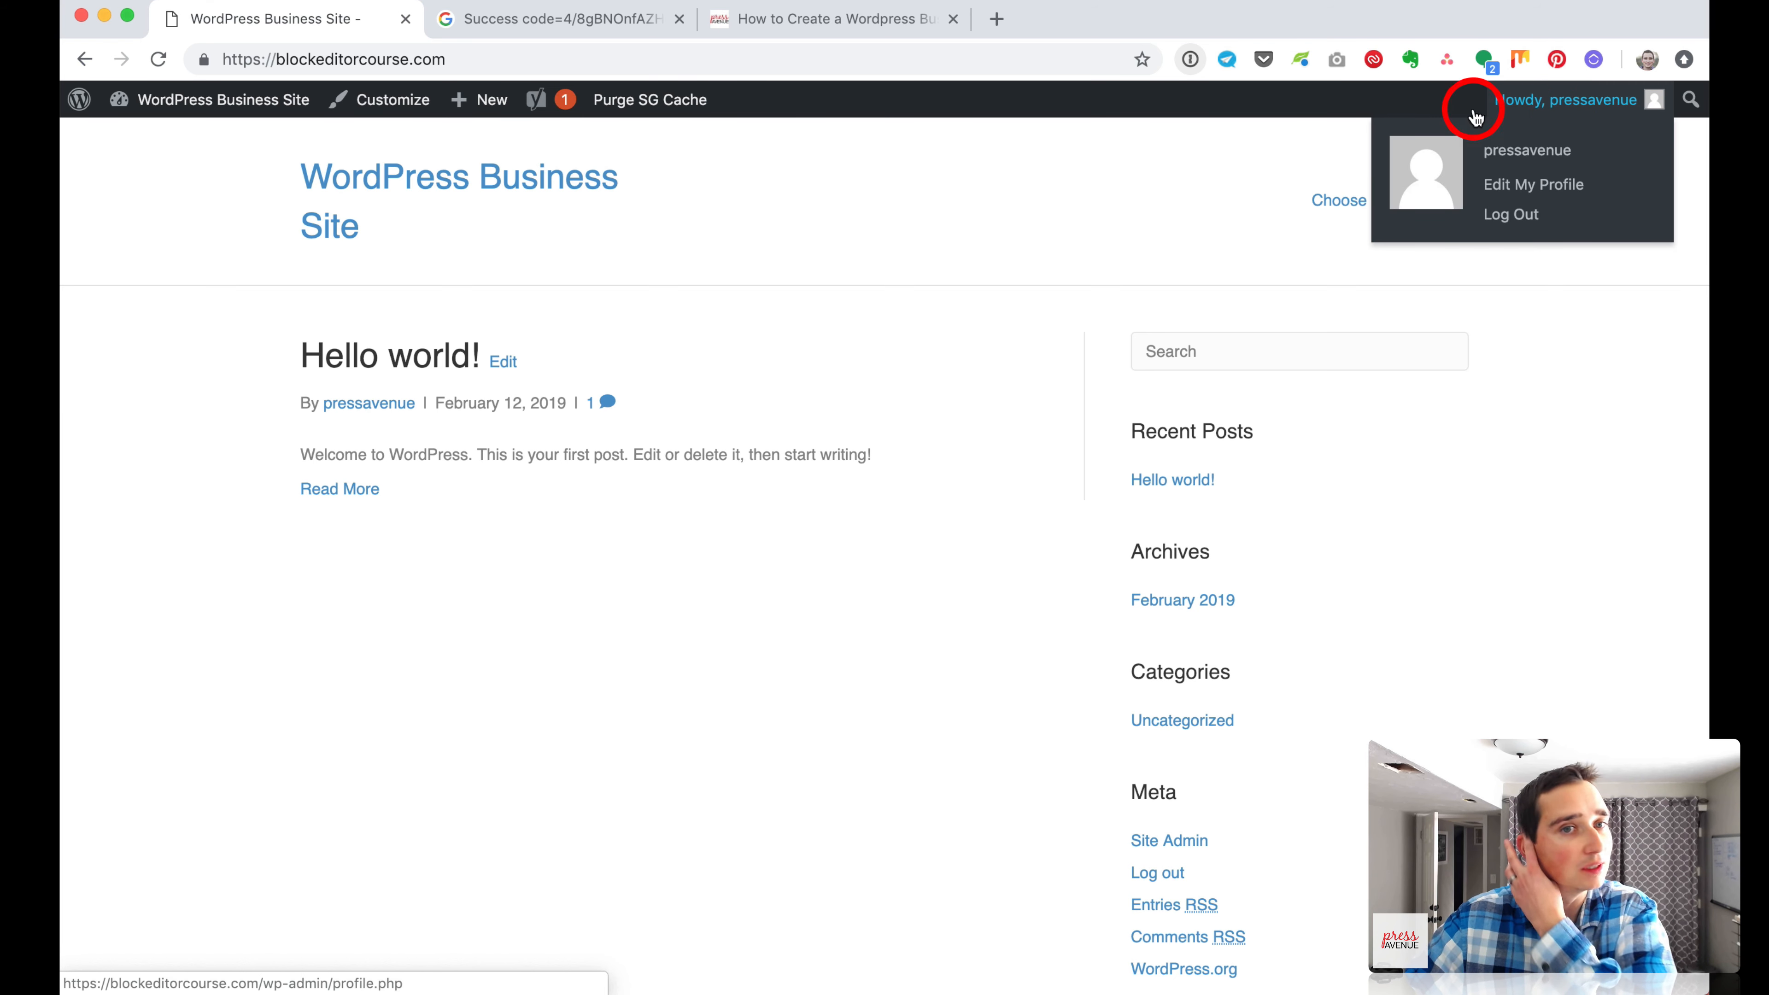
{"action": "left_click", "coordinate": [394, 112]}
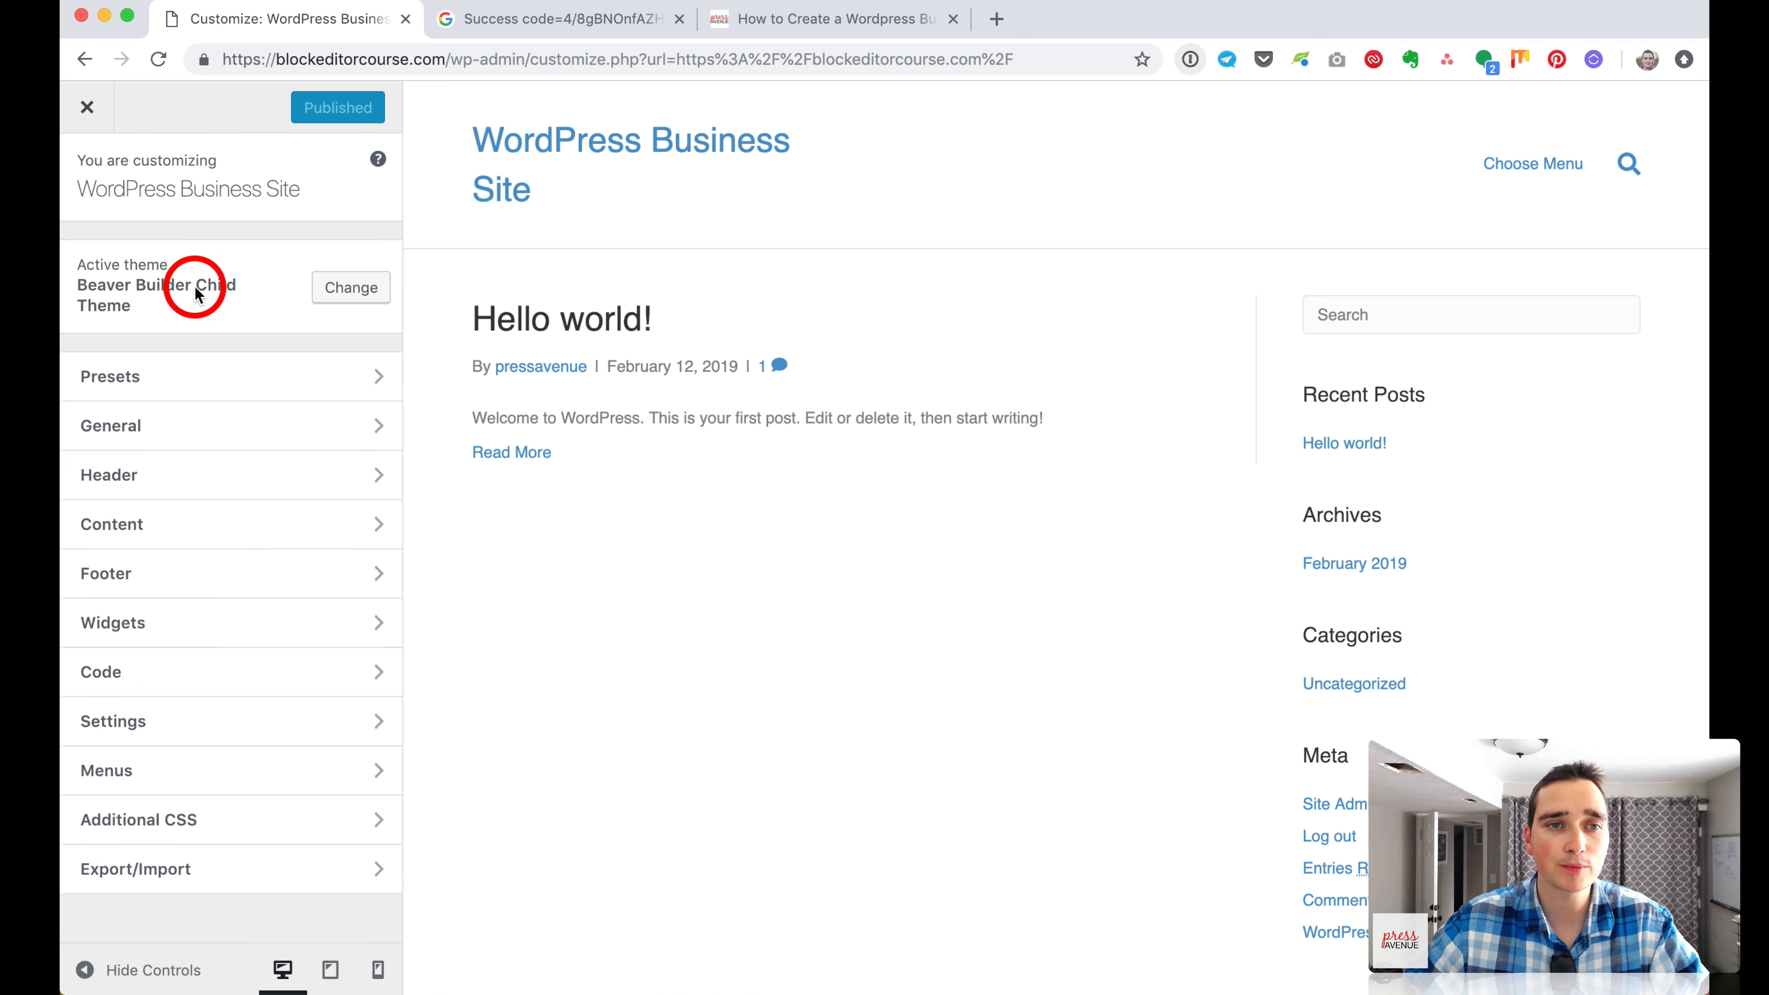
{"action": "left_click", "coordinate": [367, 296]}
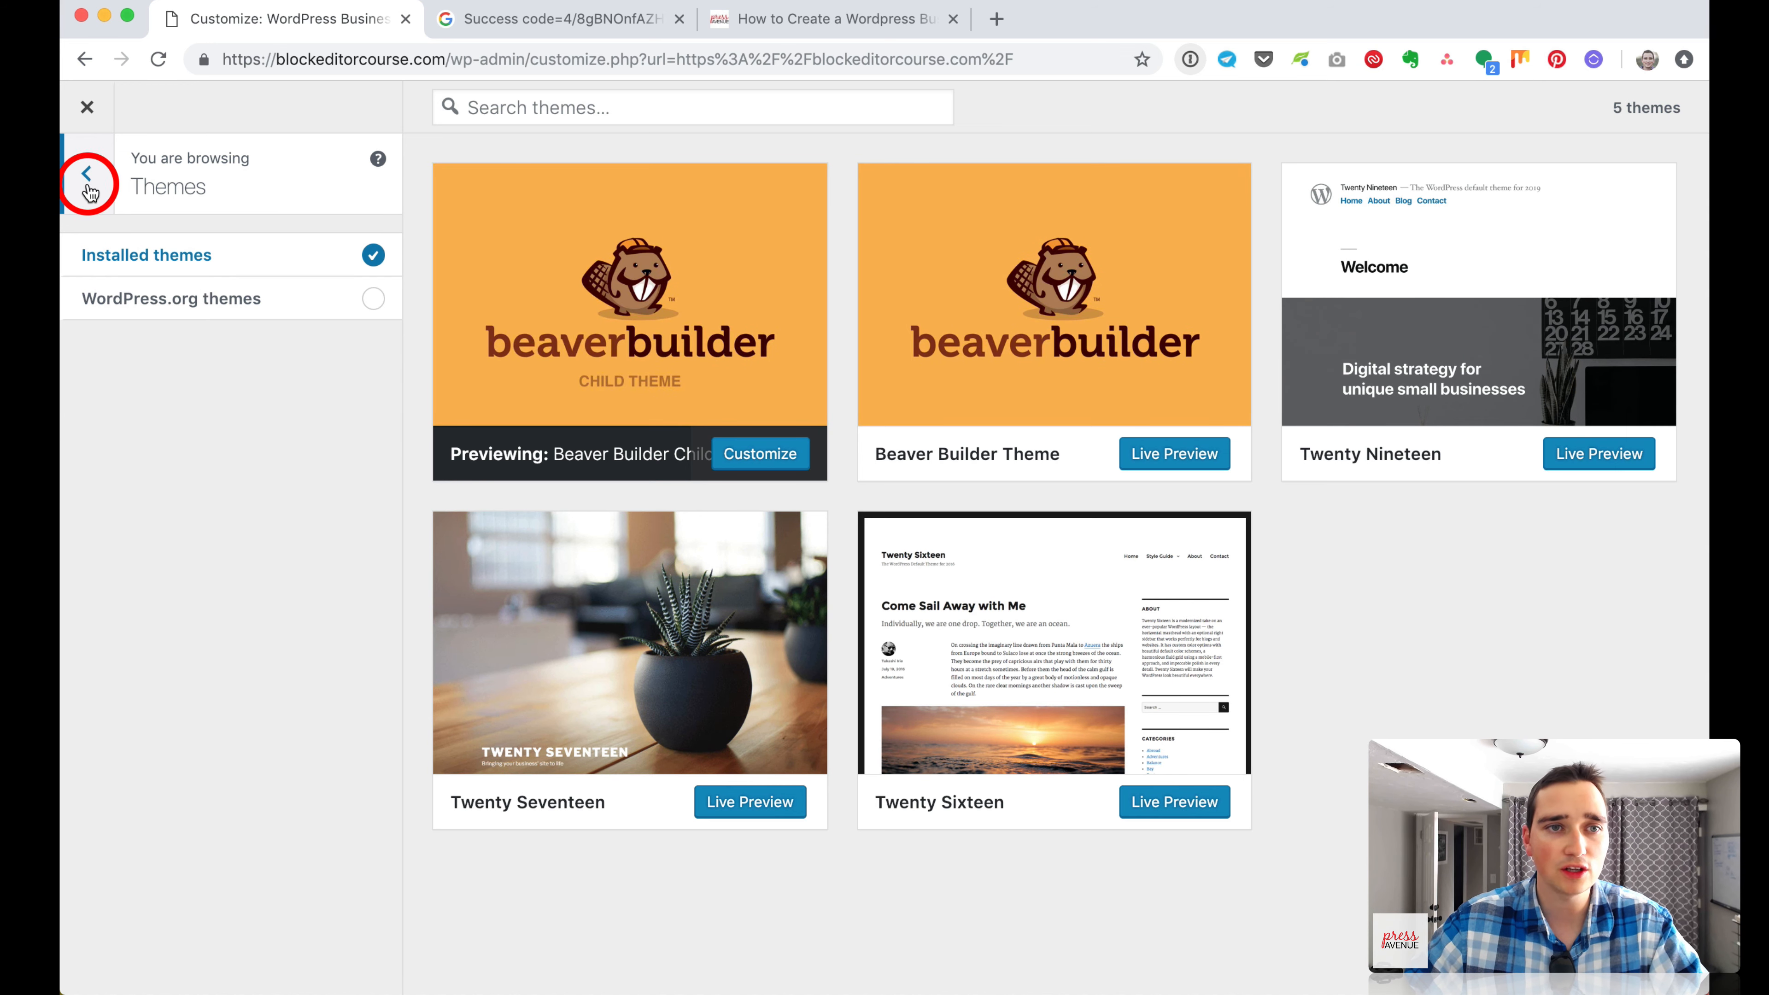
{"action": "left_click", "coordinate": [86, 174]}
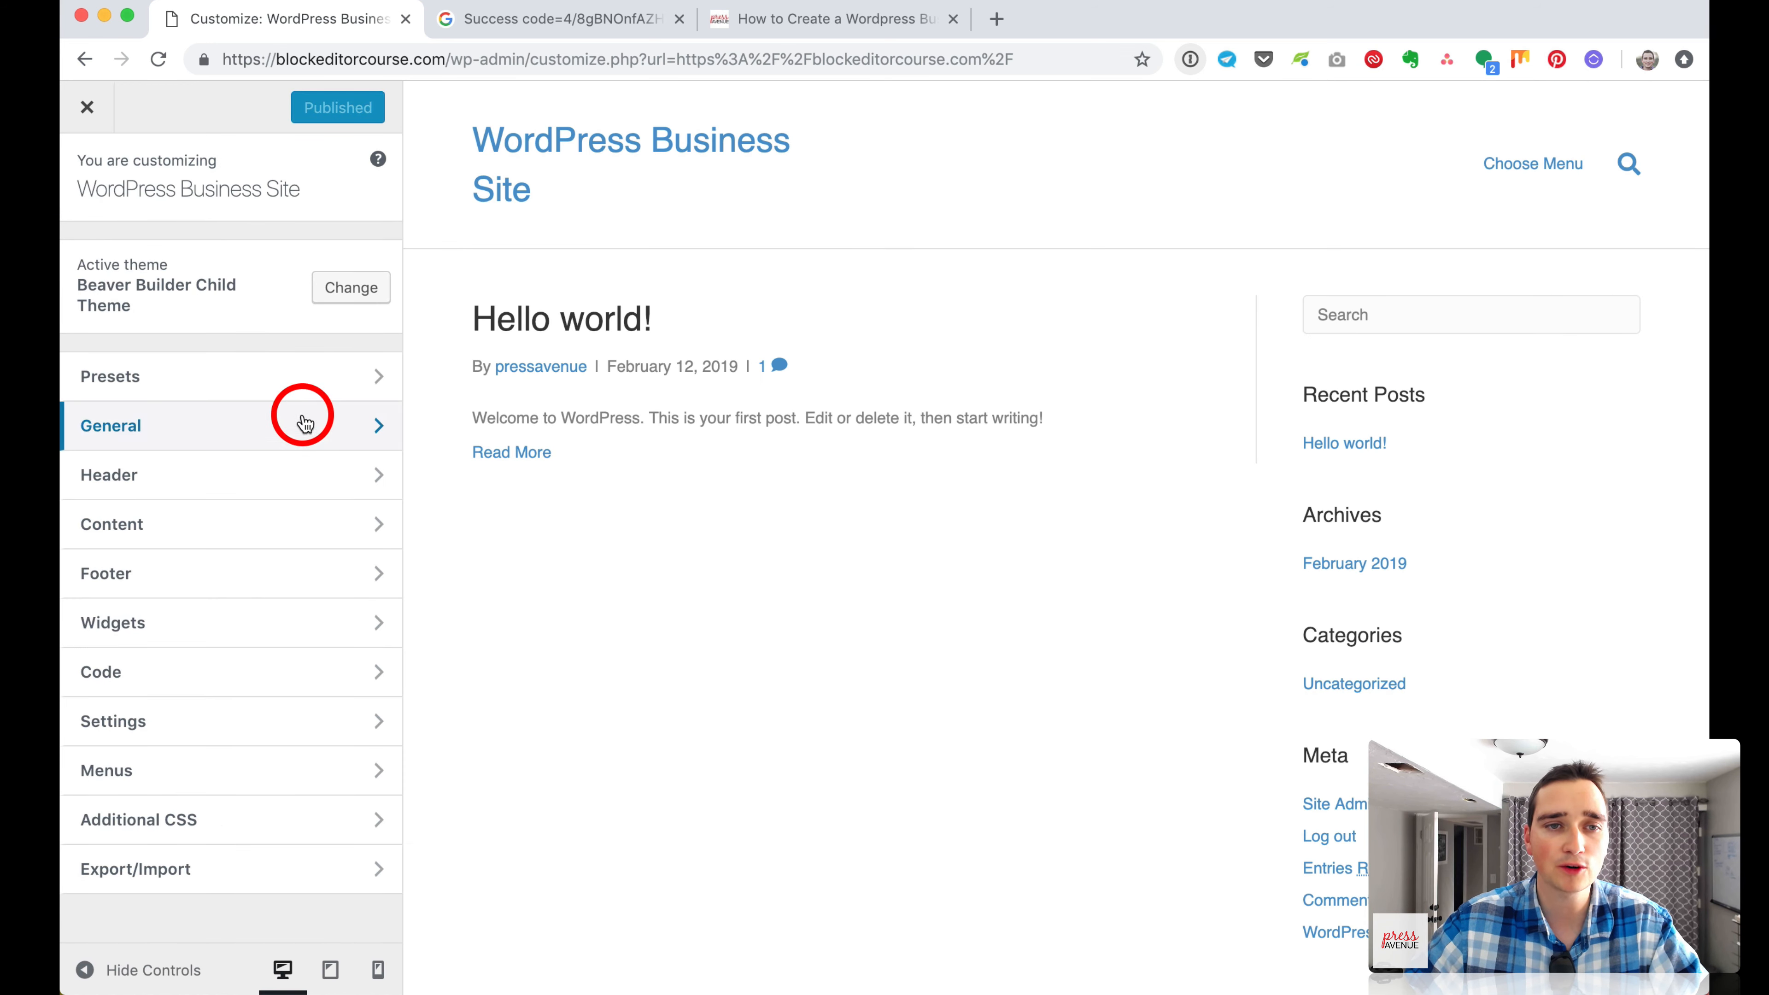
Preview the Stripe theme preset on the site.
{"action": "left_click", "coordinate": [285, 377]}
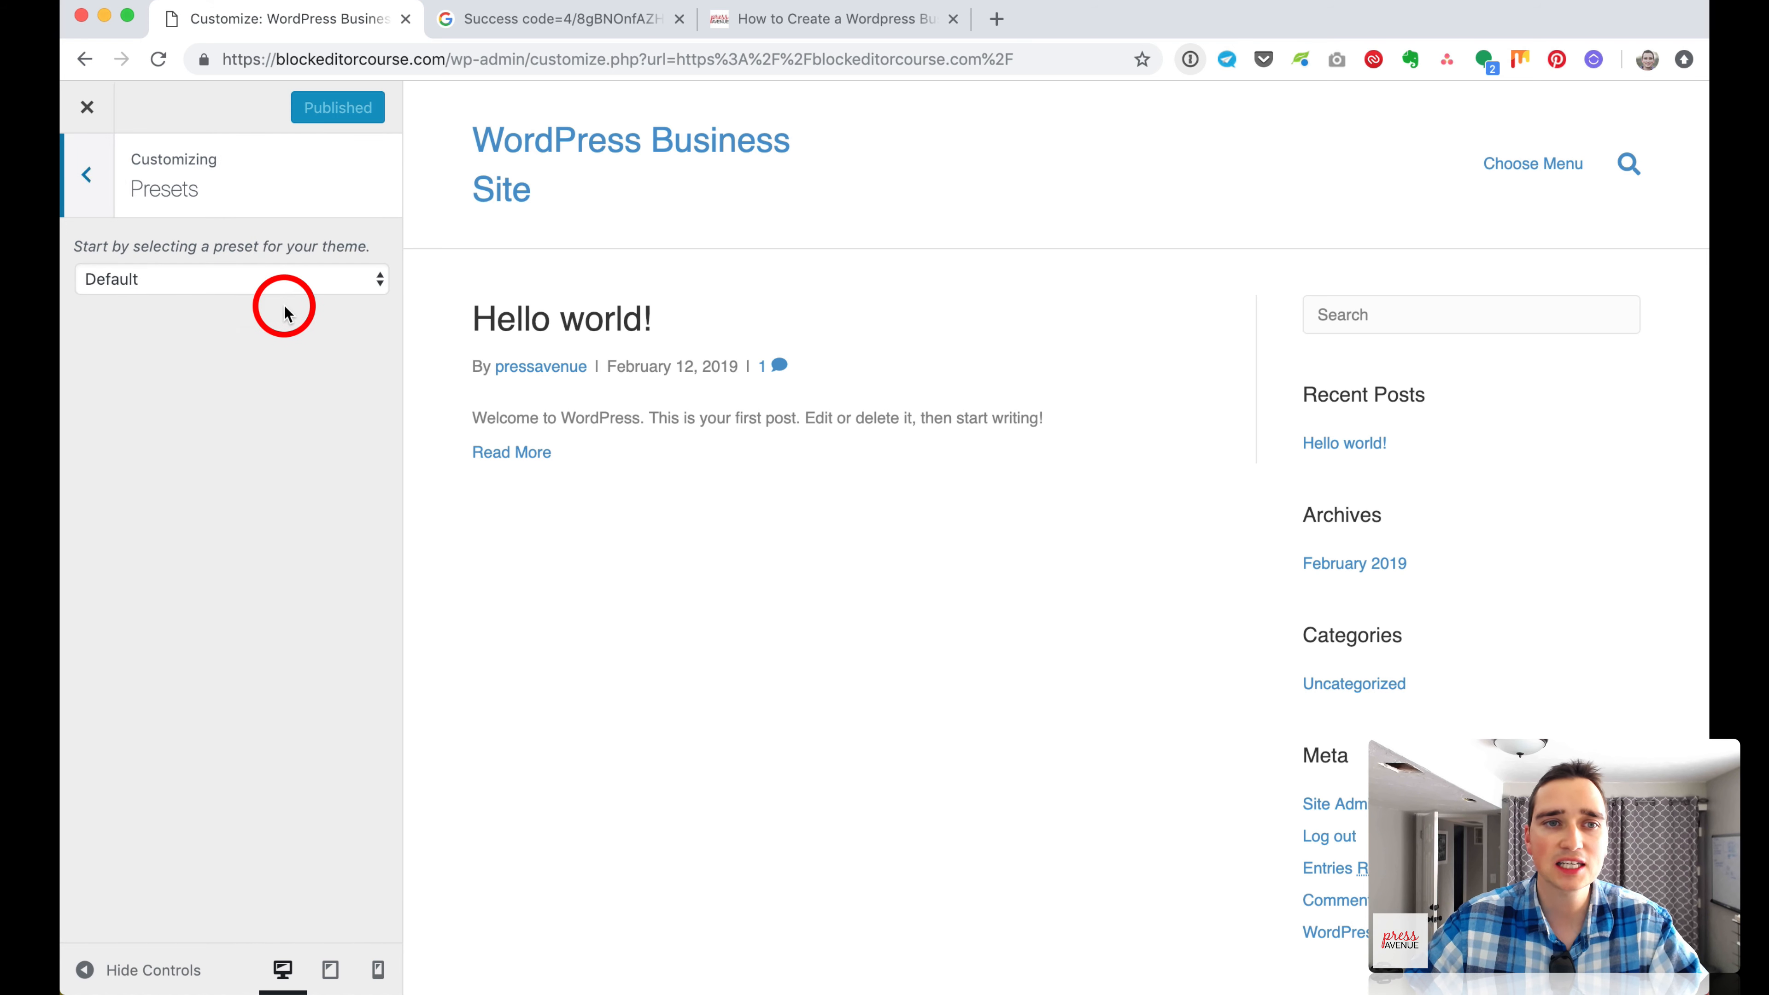
{"action": "left_click", "coordinate": [278, 279]}
{"action": "left_click", "coordinate": [290, 381]}
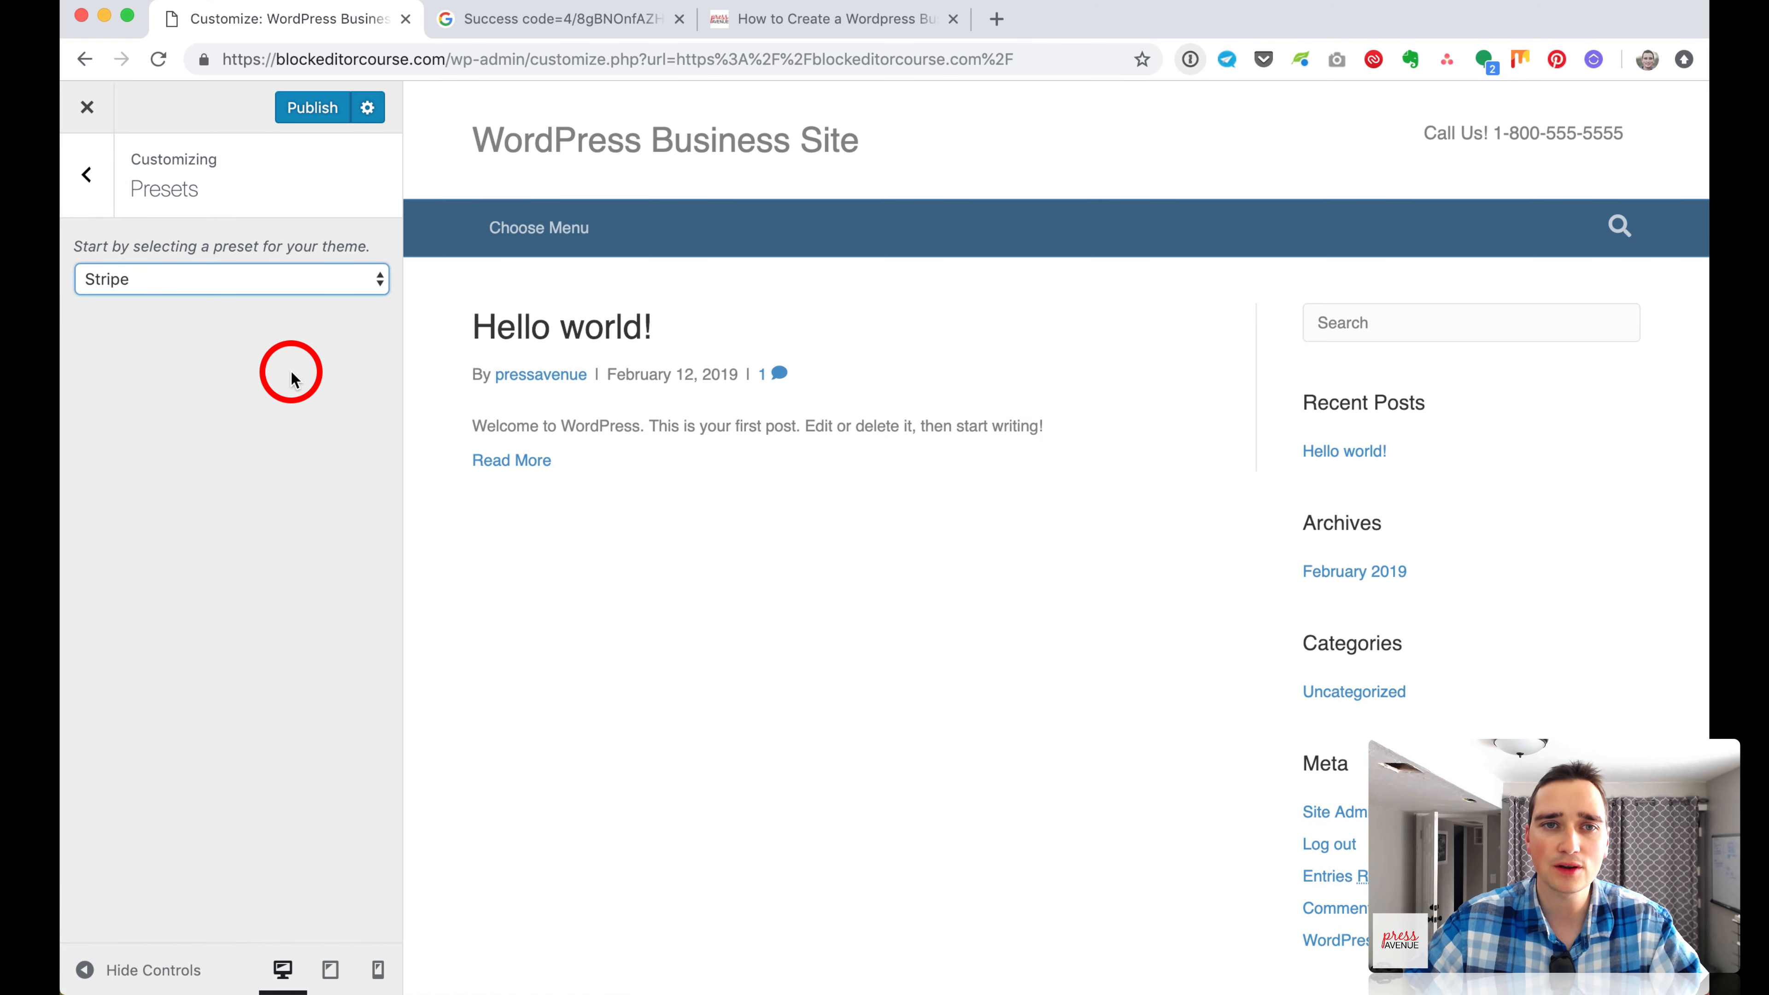
{"action": "scroll", "coordinate": [714, 463], "scroll_direction": "down", "scroll_amount": 3}
{"action": "scroll", "coordinate": [712, 468], "scroll_direction": "up", "scroll_amount": 3}
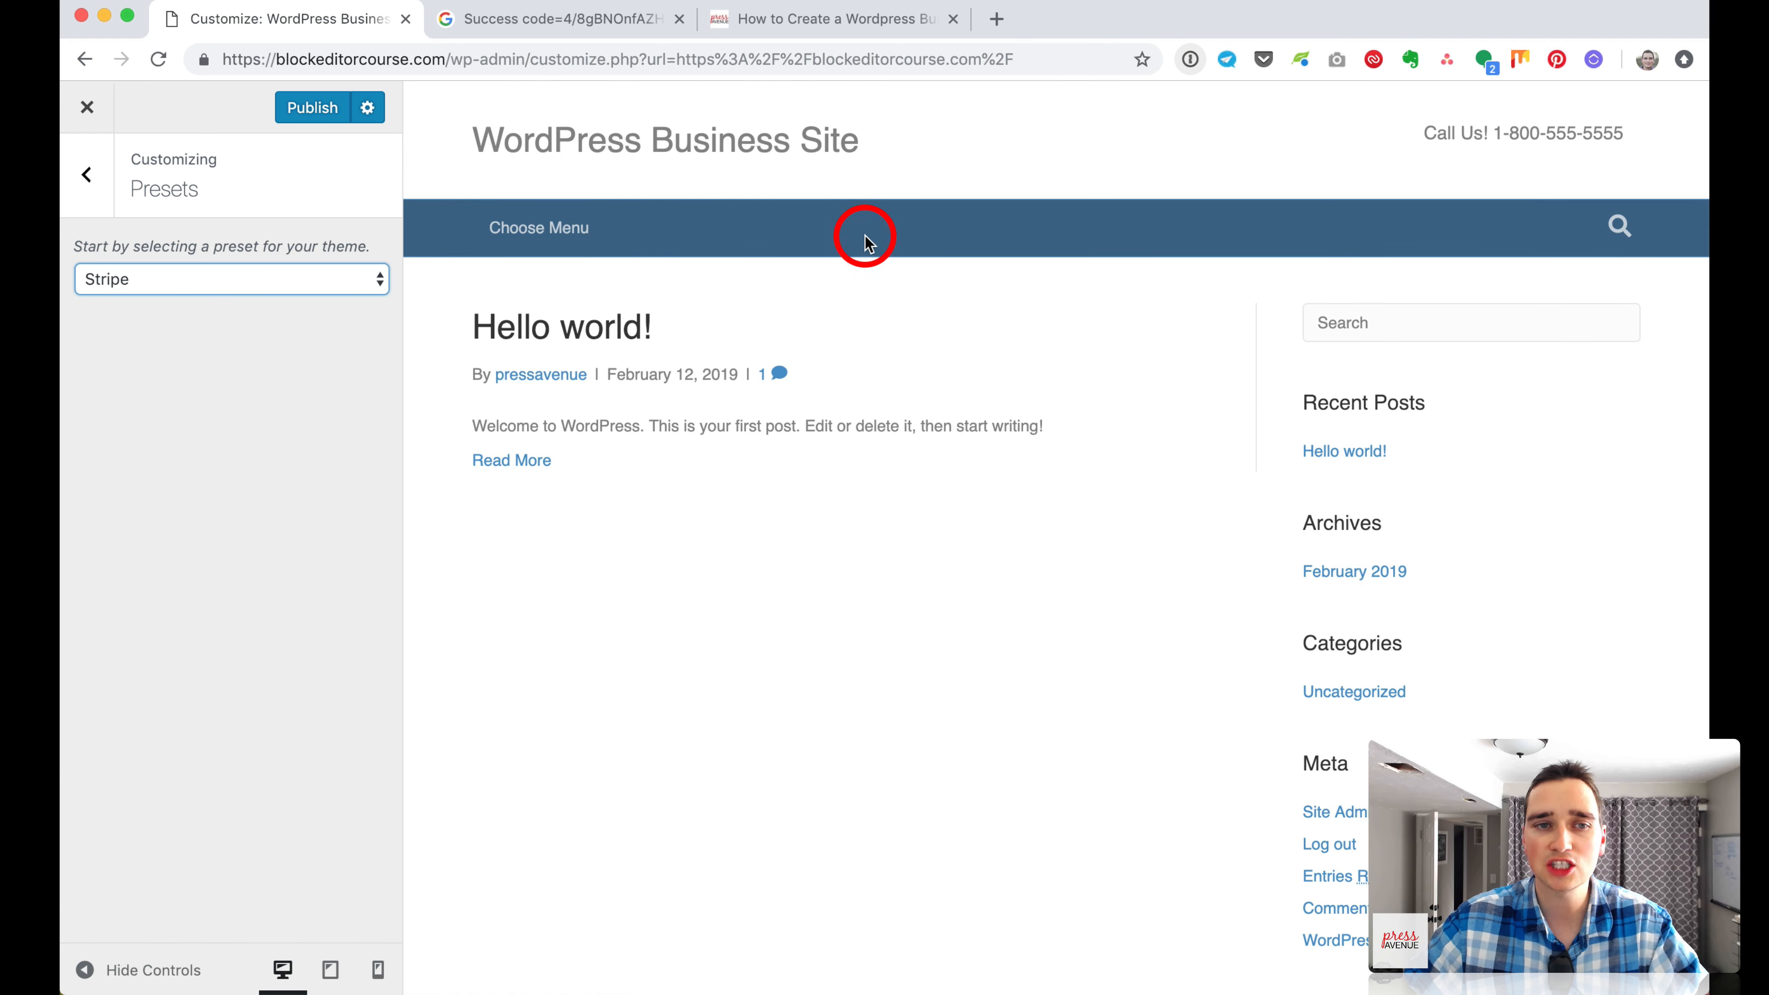
Try the Premier theme preset and after it the Midnight preset.
{"action": "left_click", "coordinate": [319, 287]}
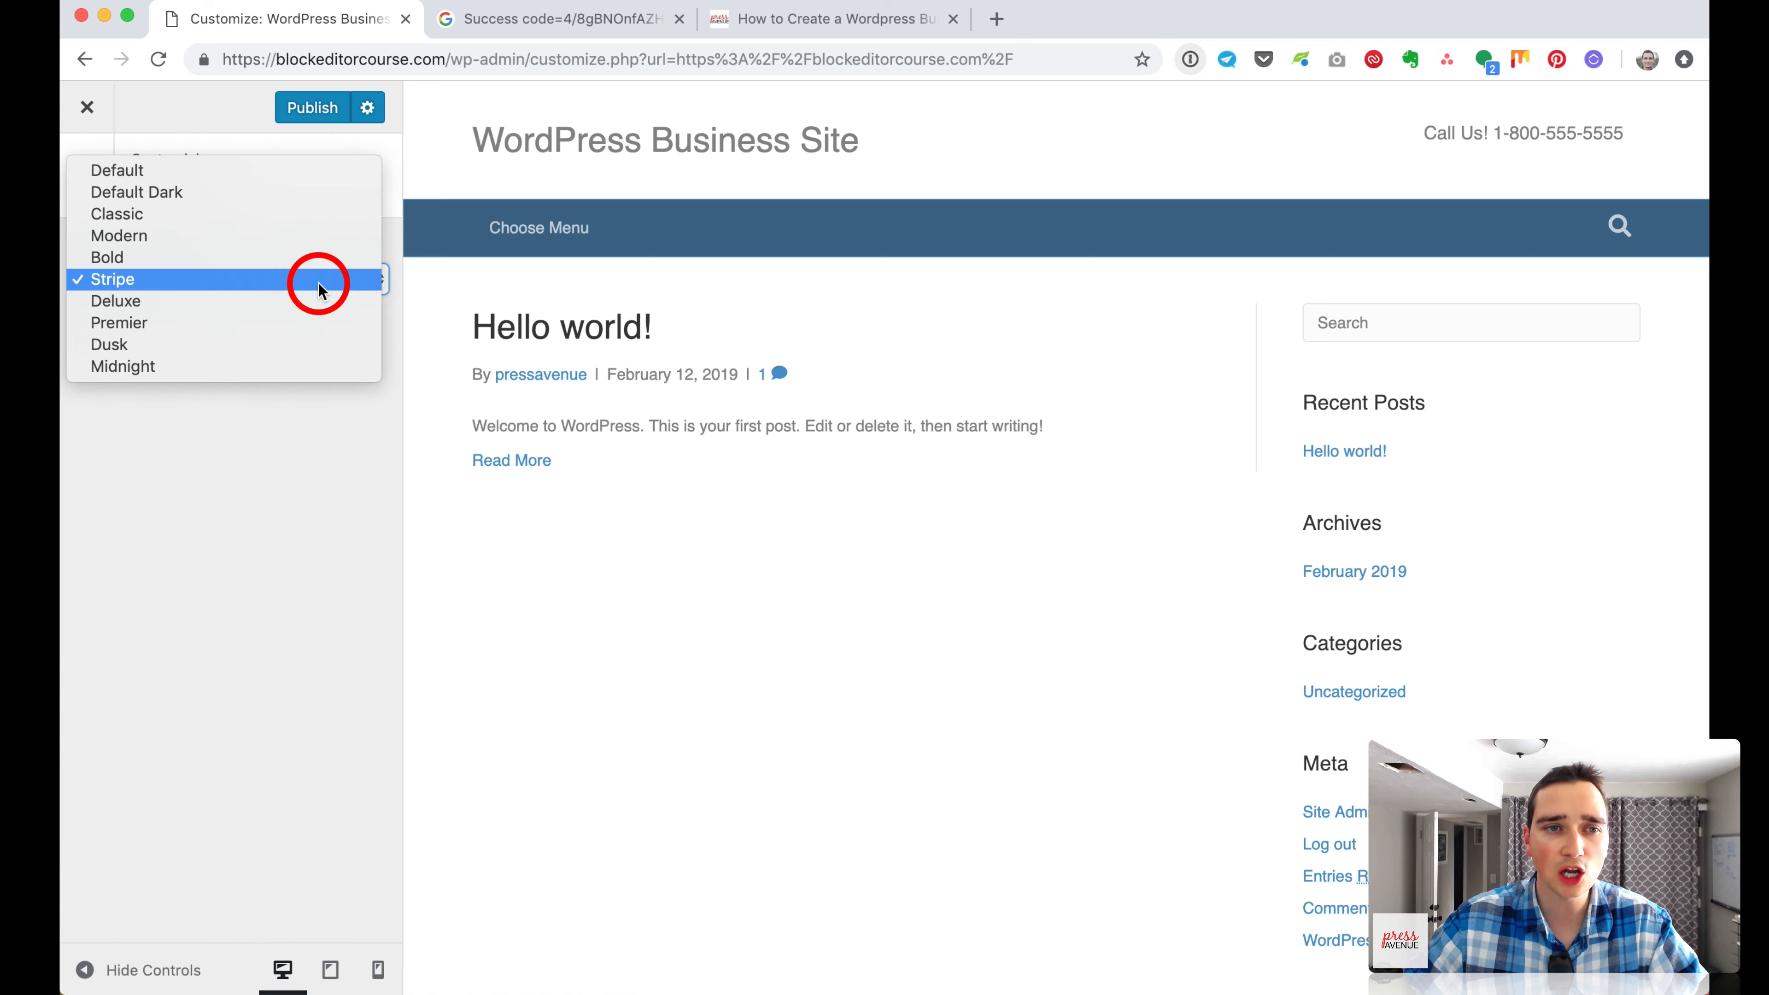
{"action": "left_click", "coordinate": [313, 328]}
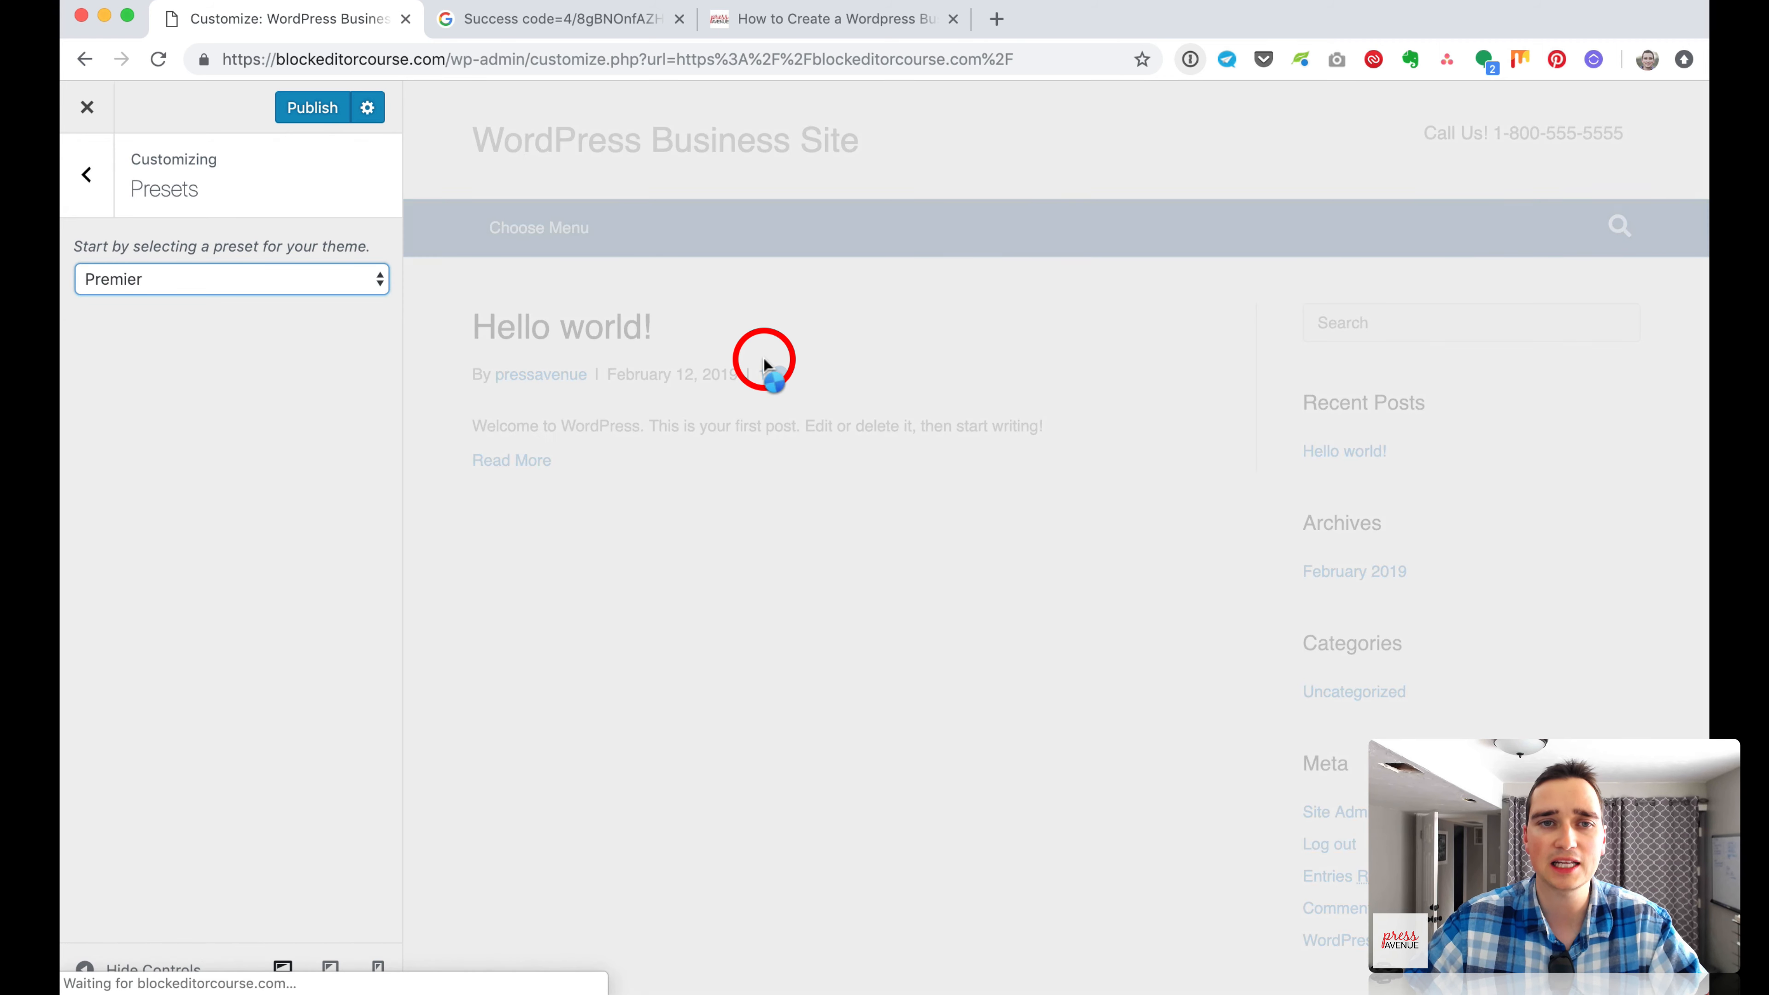
{"action": "scroll", "coordinate": [671, 315], "scroll_direction": "down", "scroll_amount": 2}
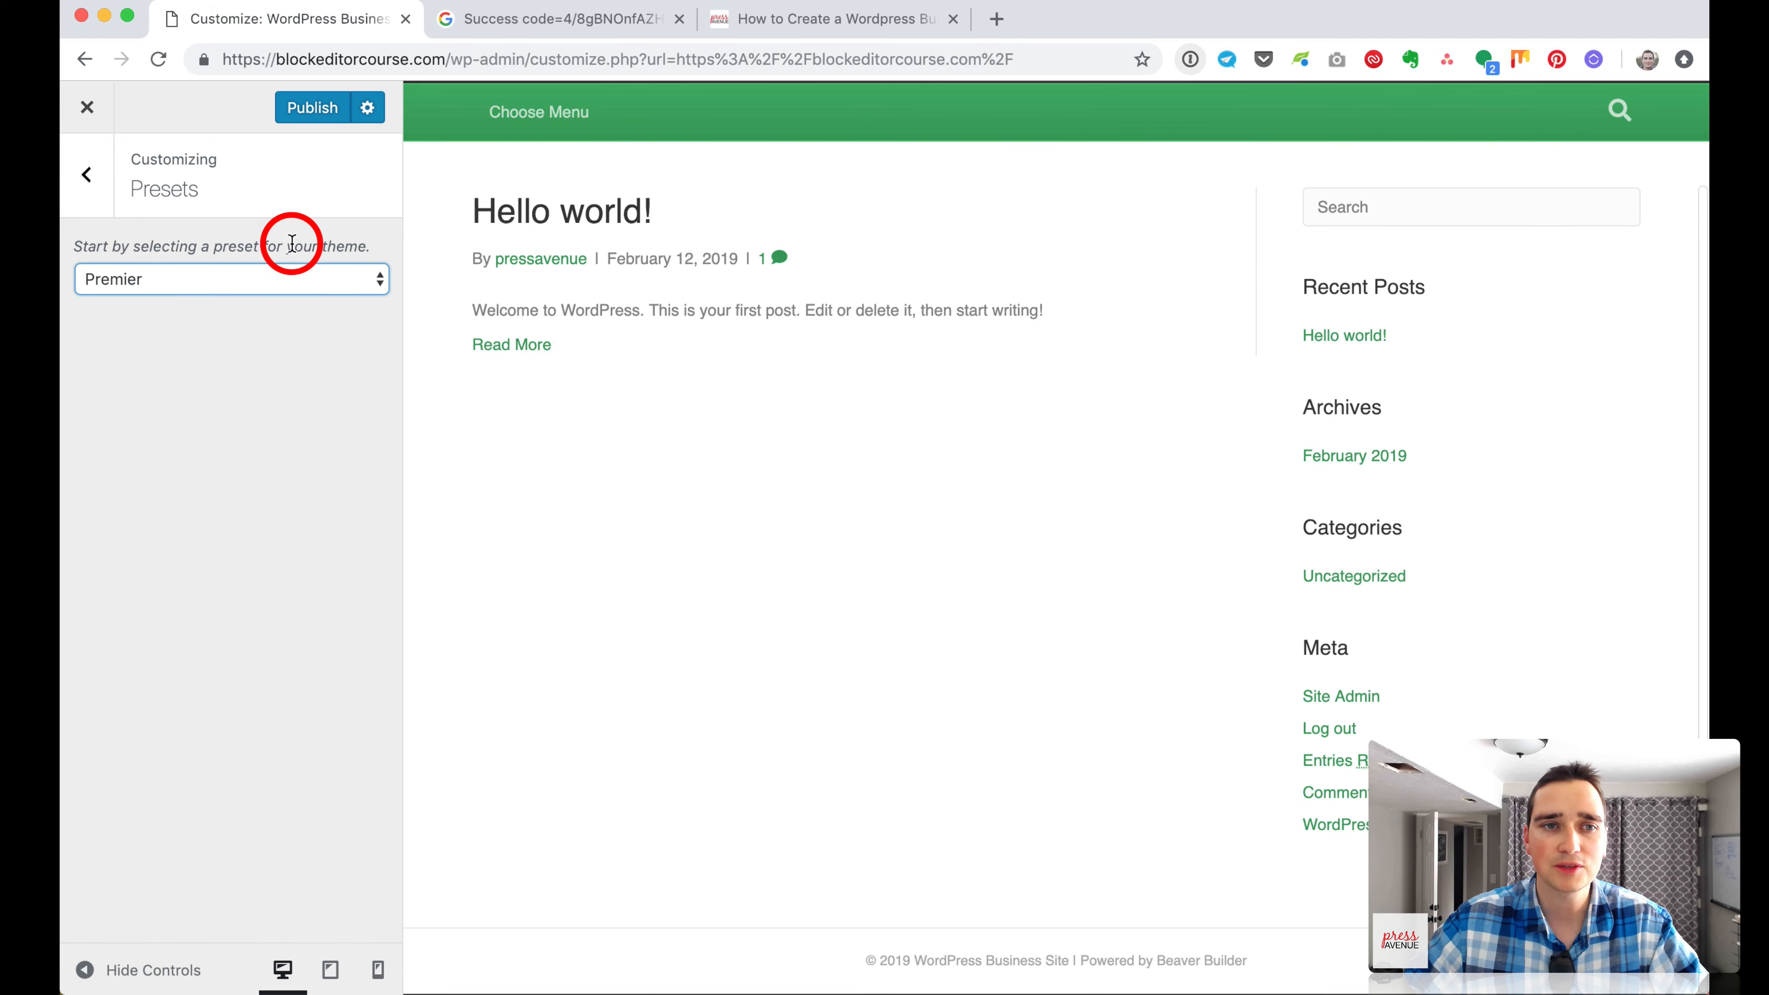
{"action": "left_click", "coordinate": [205, 278]}
{"action": "left_click", "coordinate": [238, 333]}
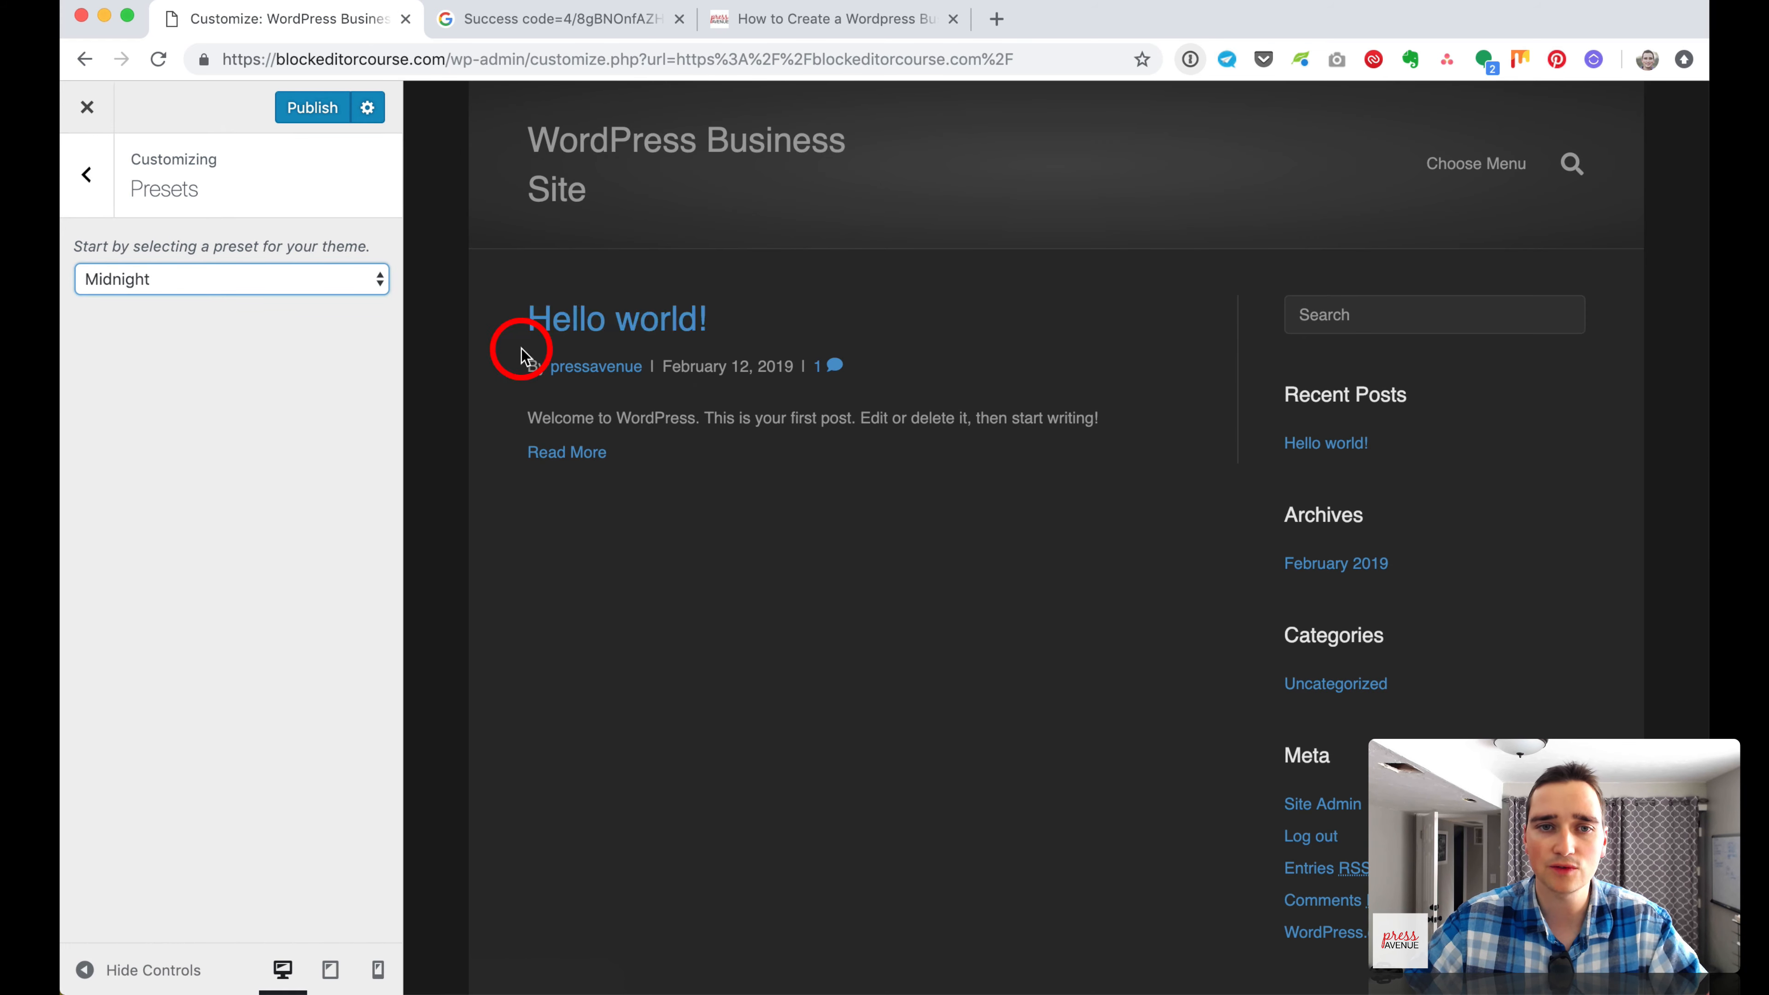
Return the theme preset to Default and leave the preset settings.
{"action": "left_click", "coordinate": [210, 274]}
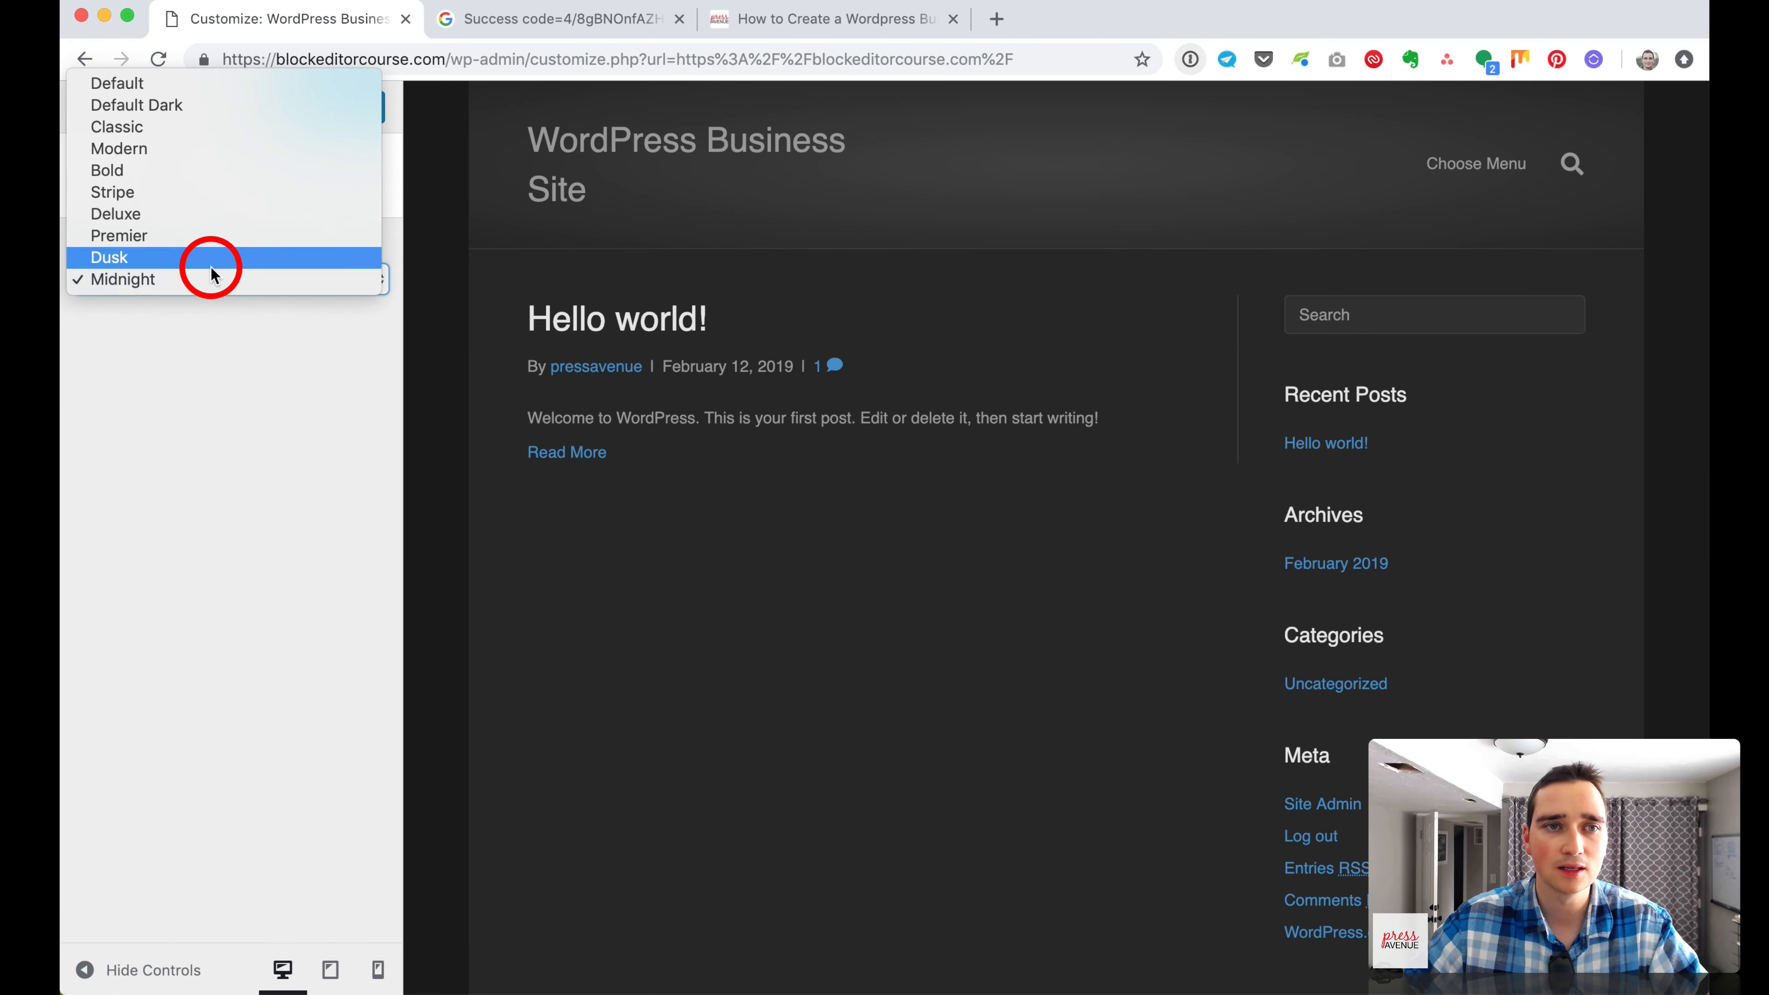
{"action": "left_click", "coordinate": [208, 84]}
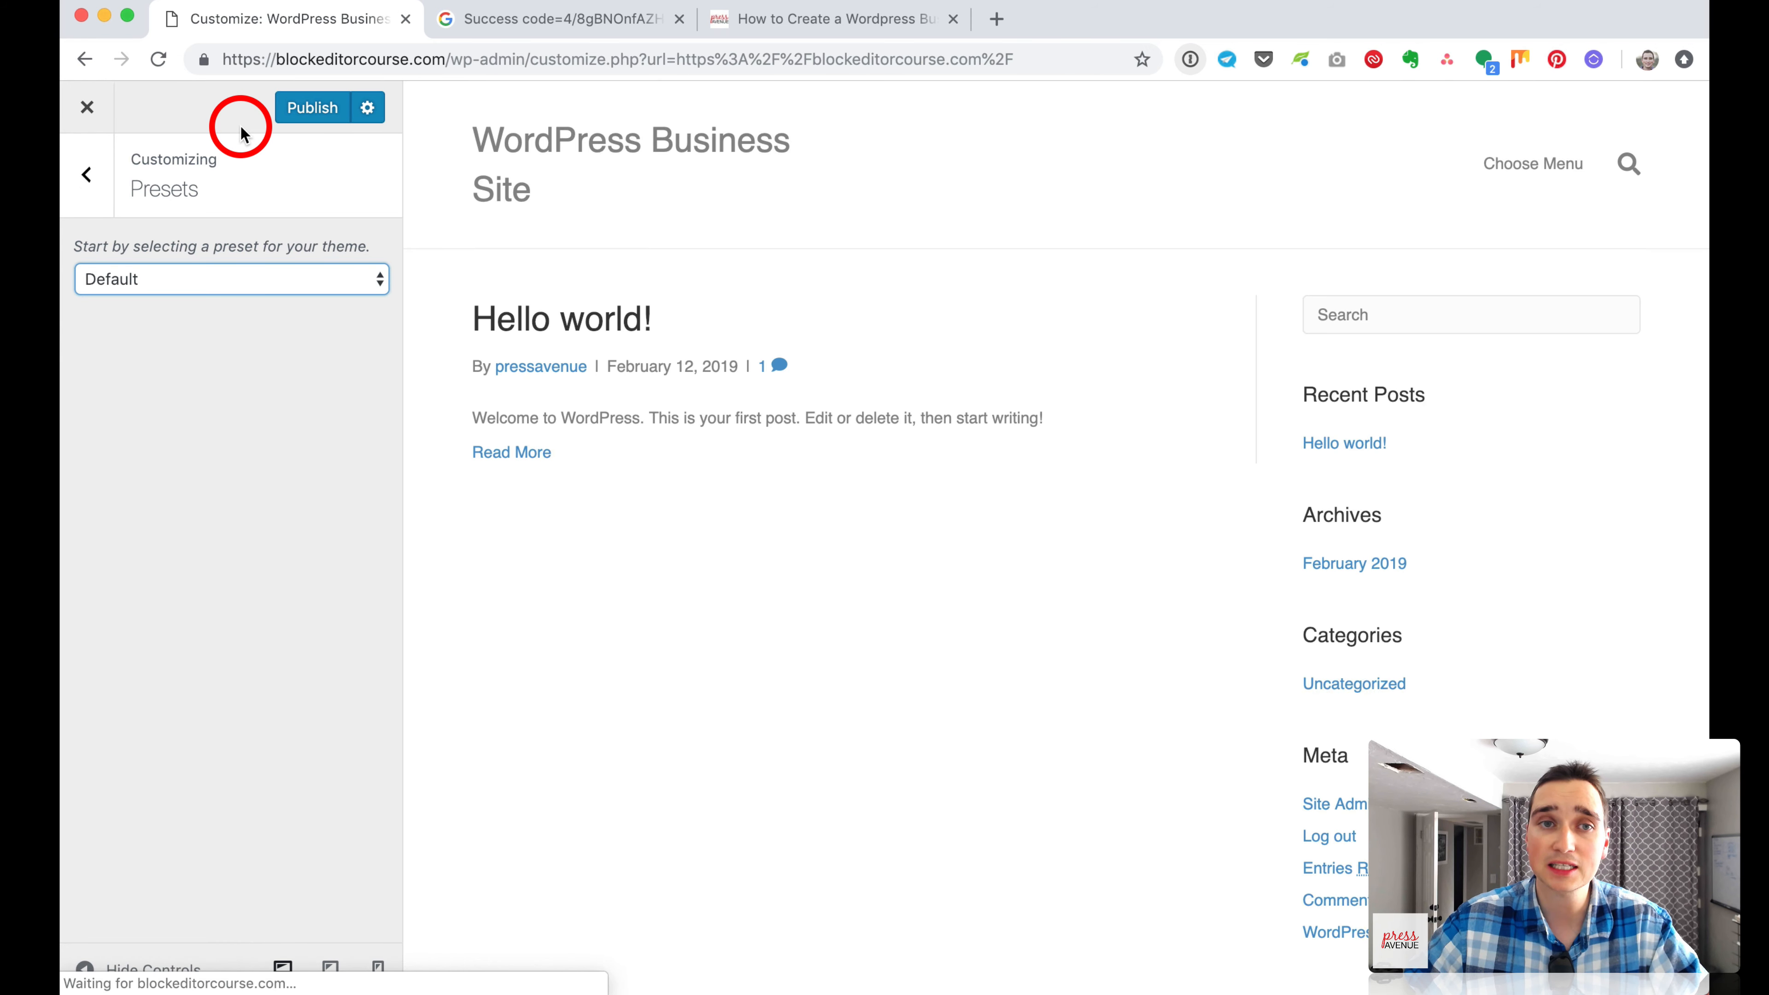
{"action": "left_click", "coordinate": [86, 175]}
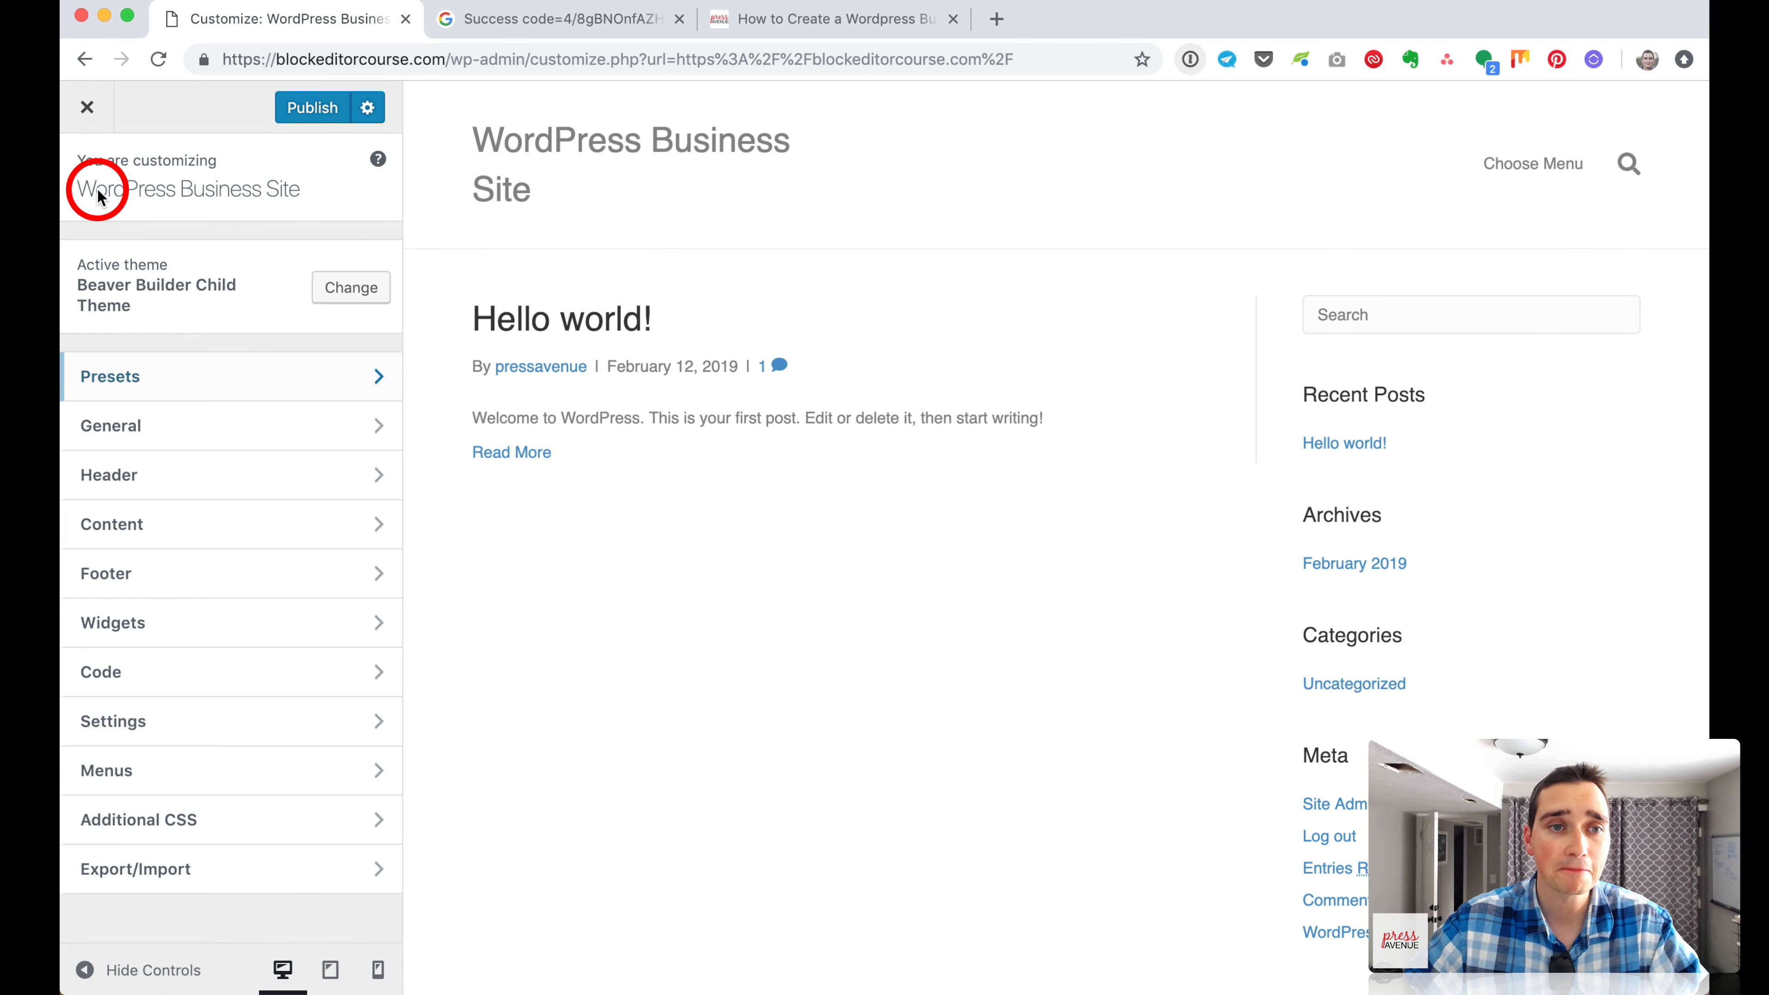
Open the General layout settings and review the options for Width and the Scroll To Top Button.
{"action": "left_click", "coordinate": [217, 435]}
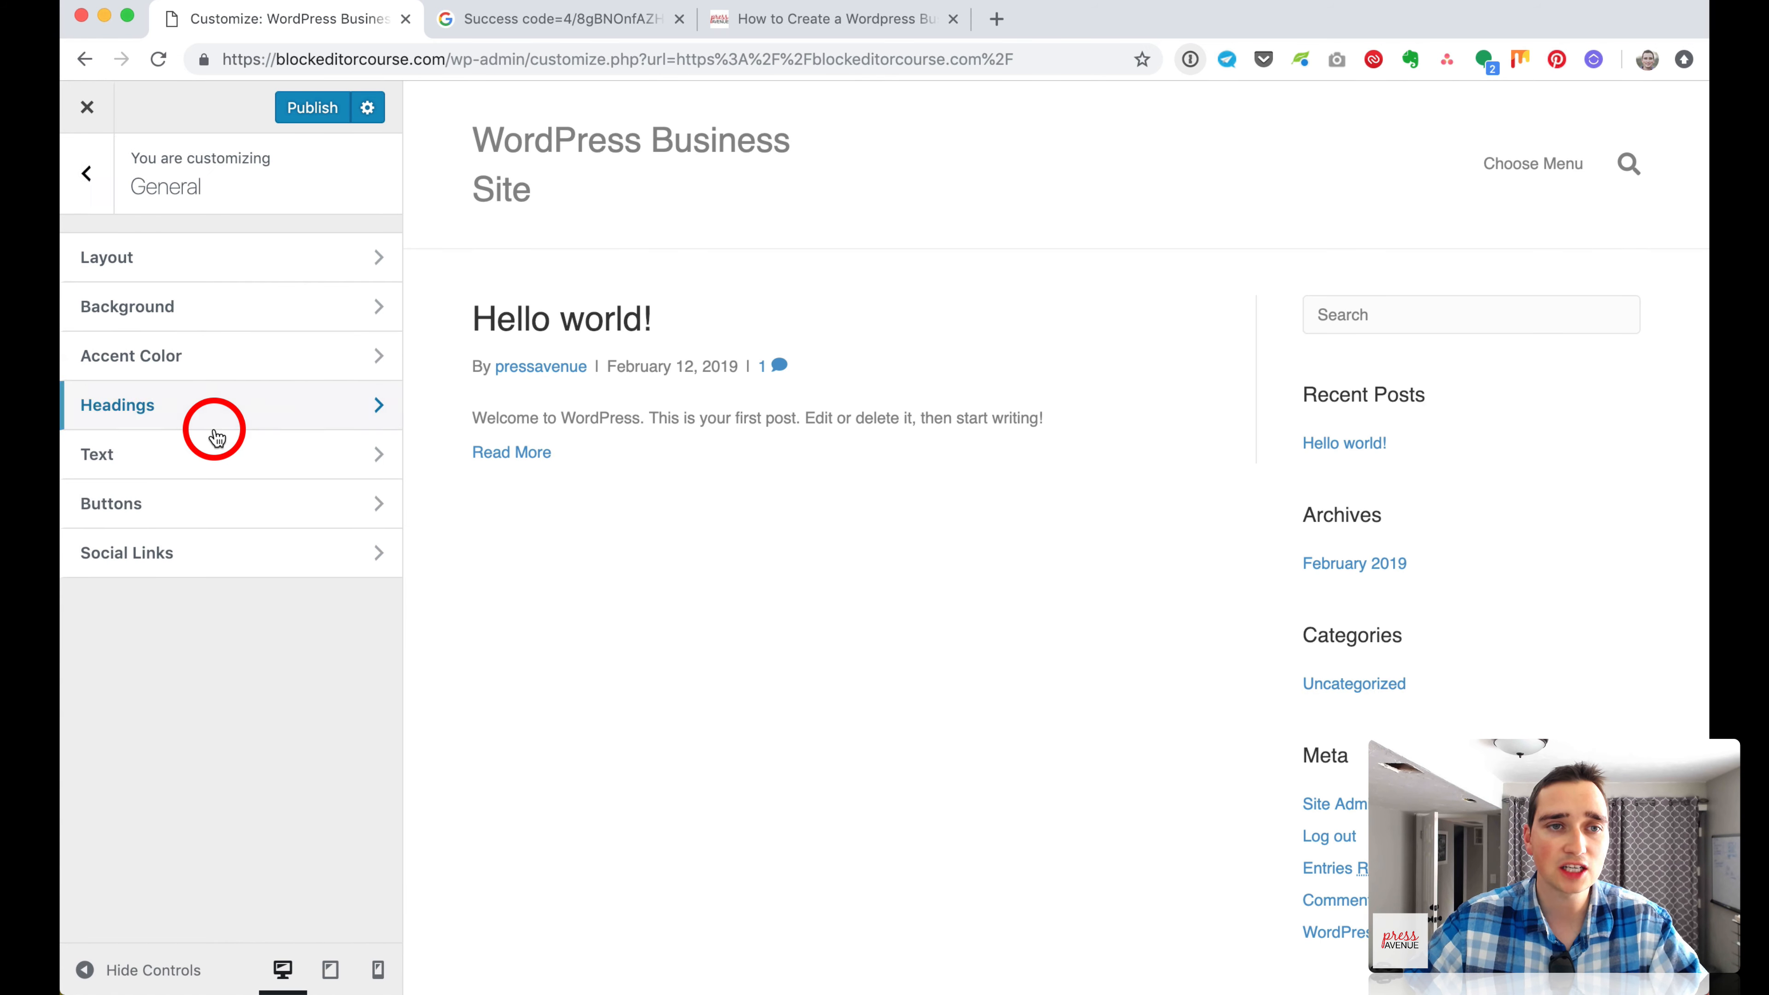
{"action": "left_click", "coordinate": [289, 274]}
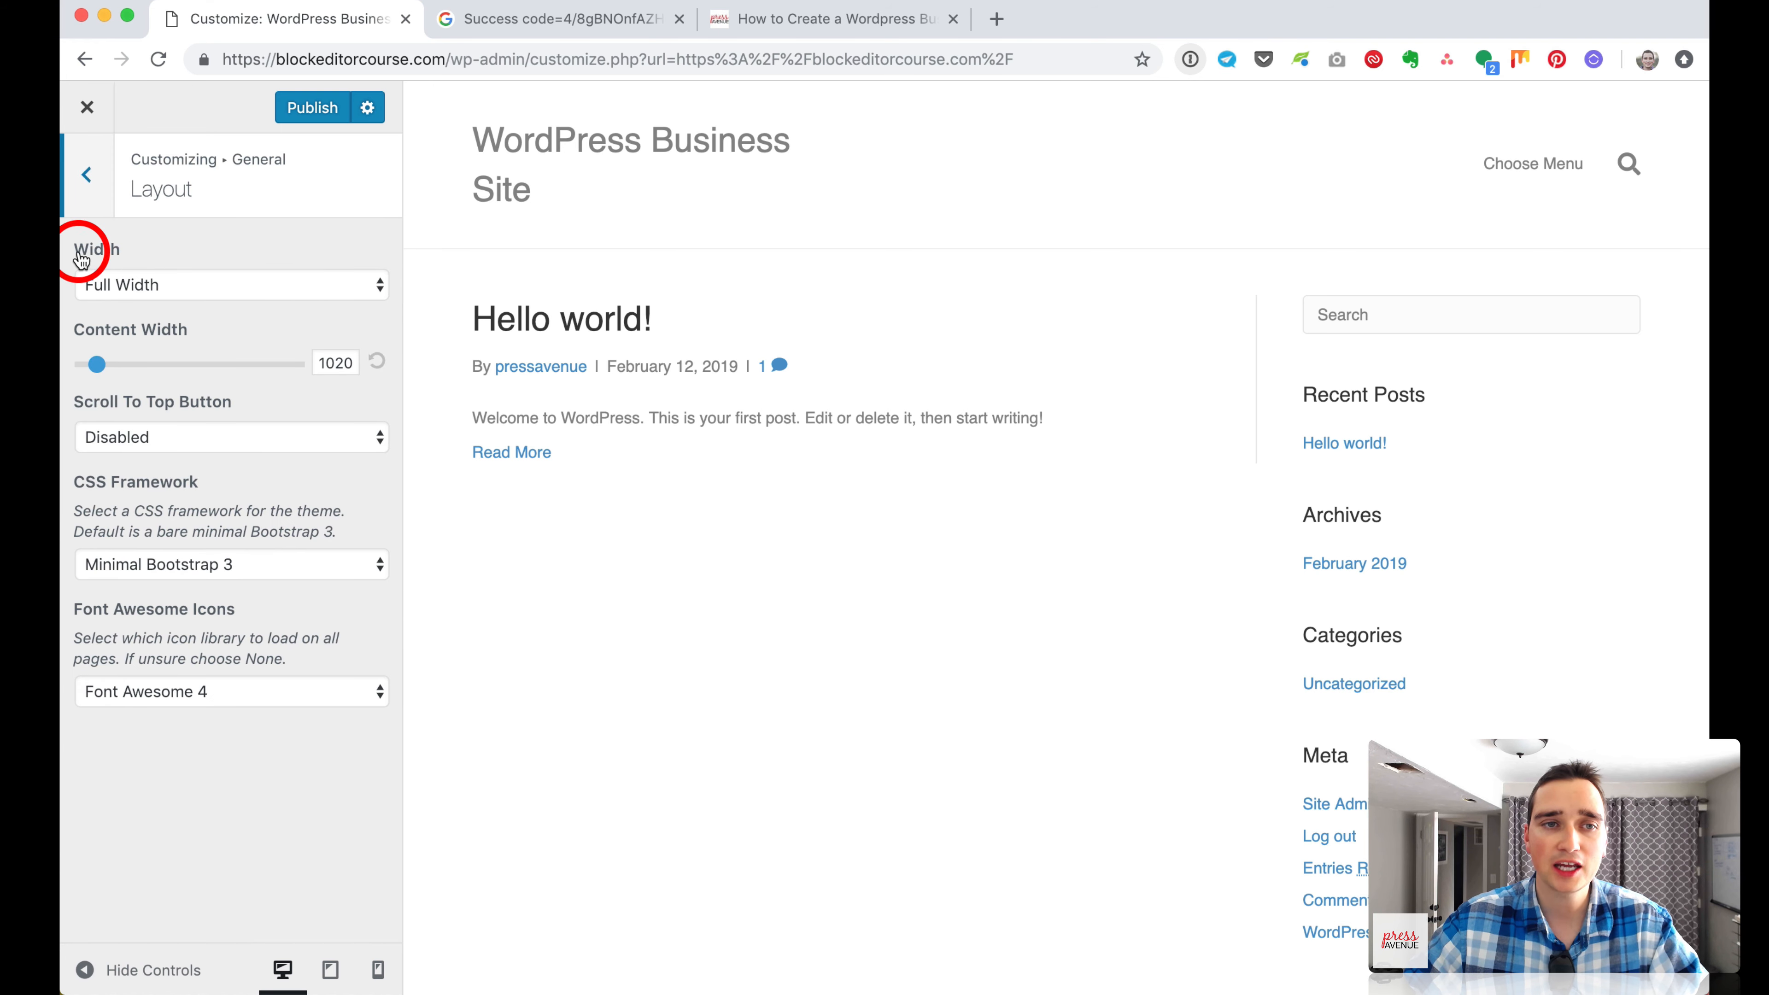
{"action": "left_click", "coordinate": [139, 289]}
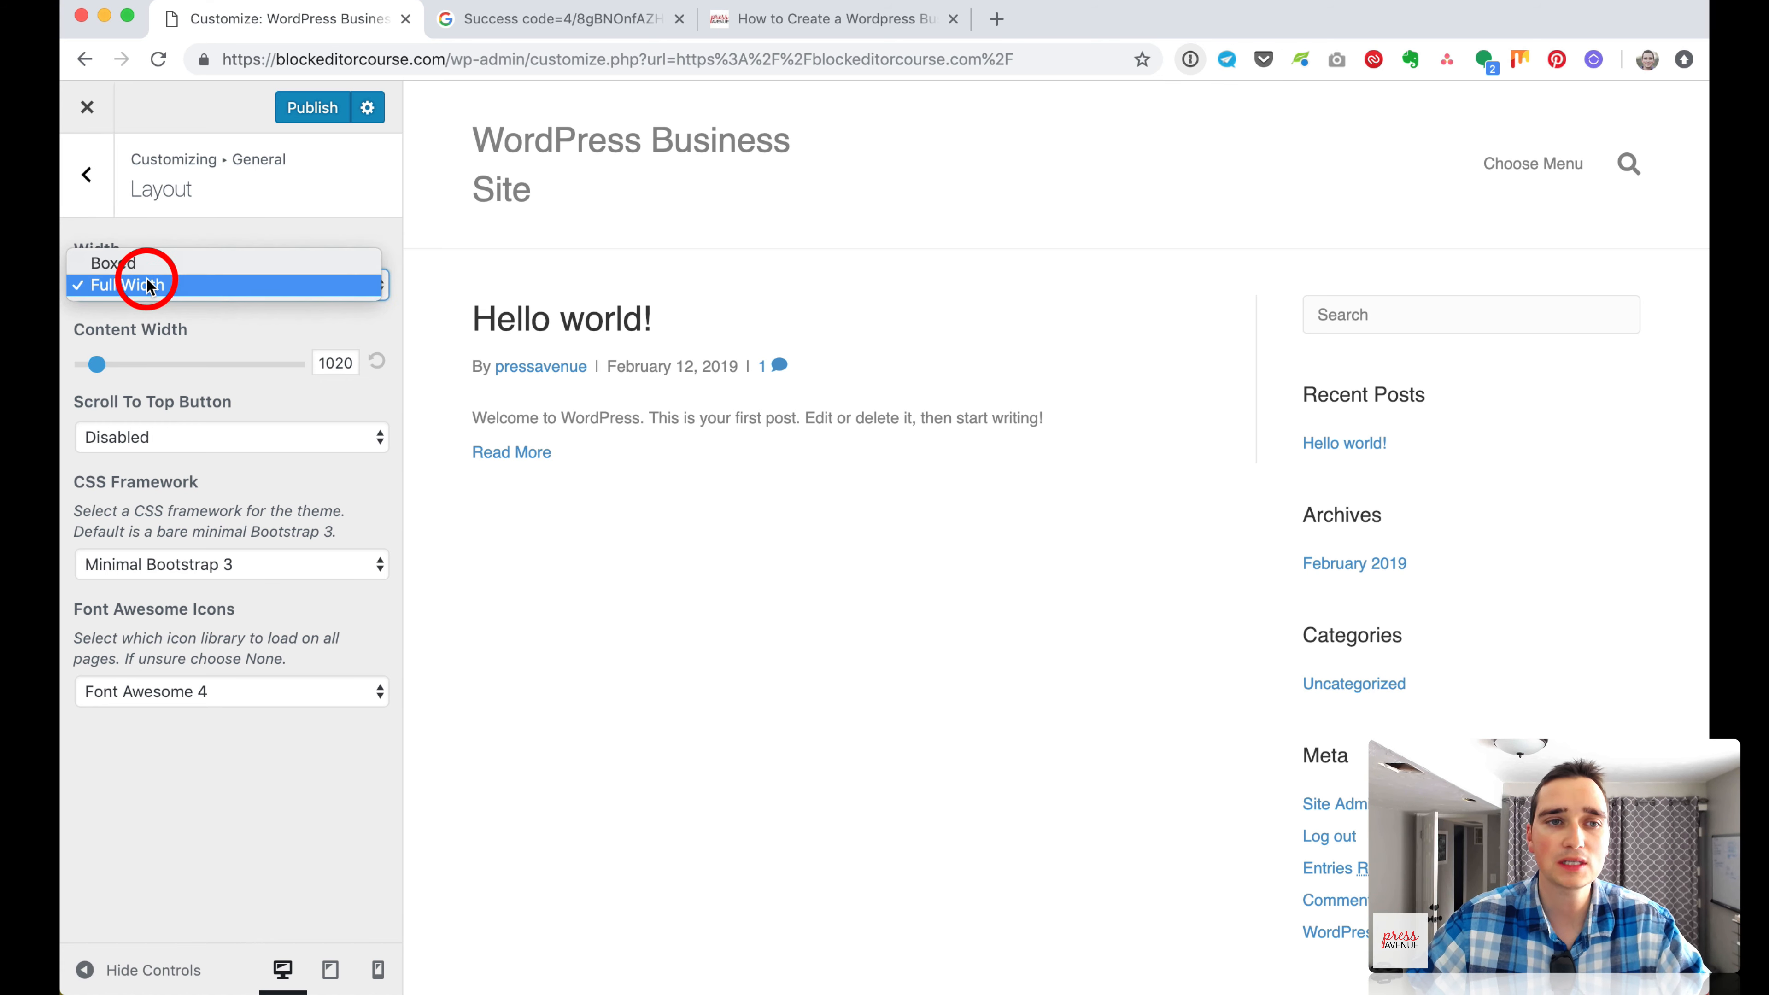
{"action": "left_click", "coordinate": [171, 291]}
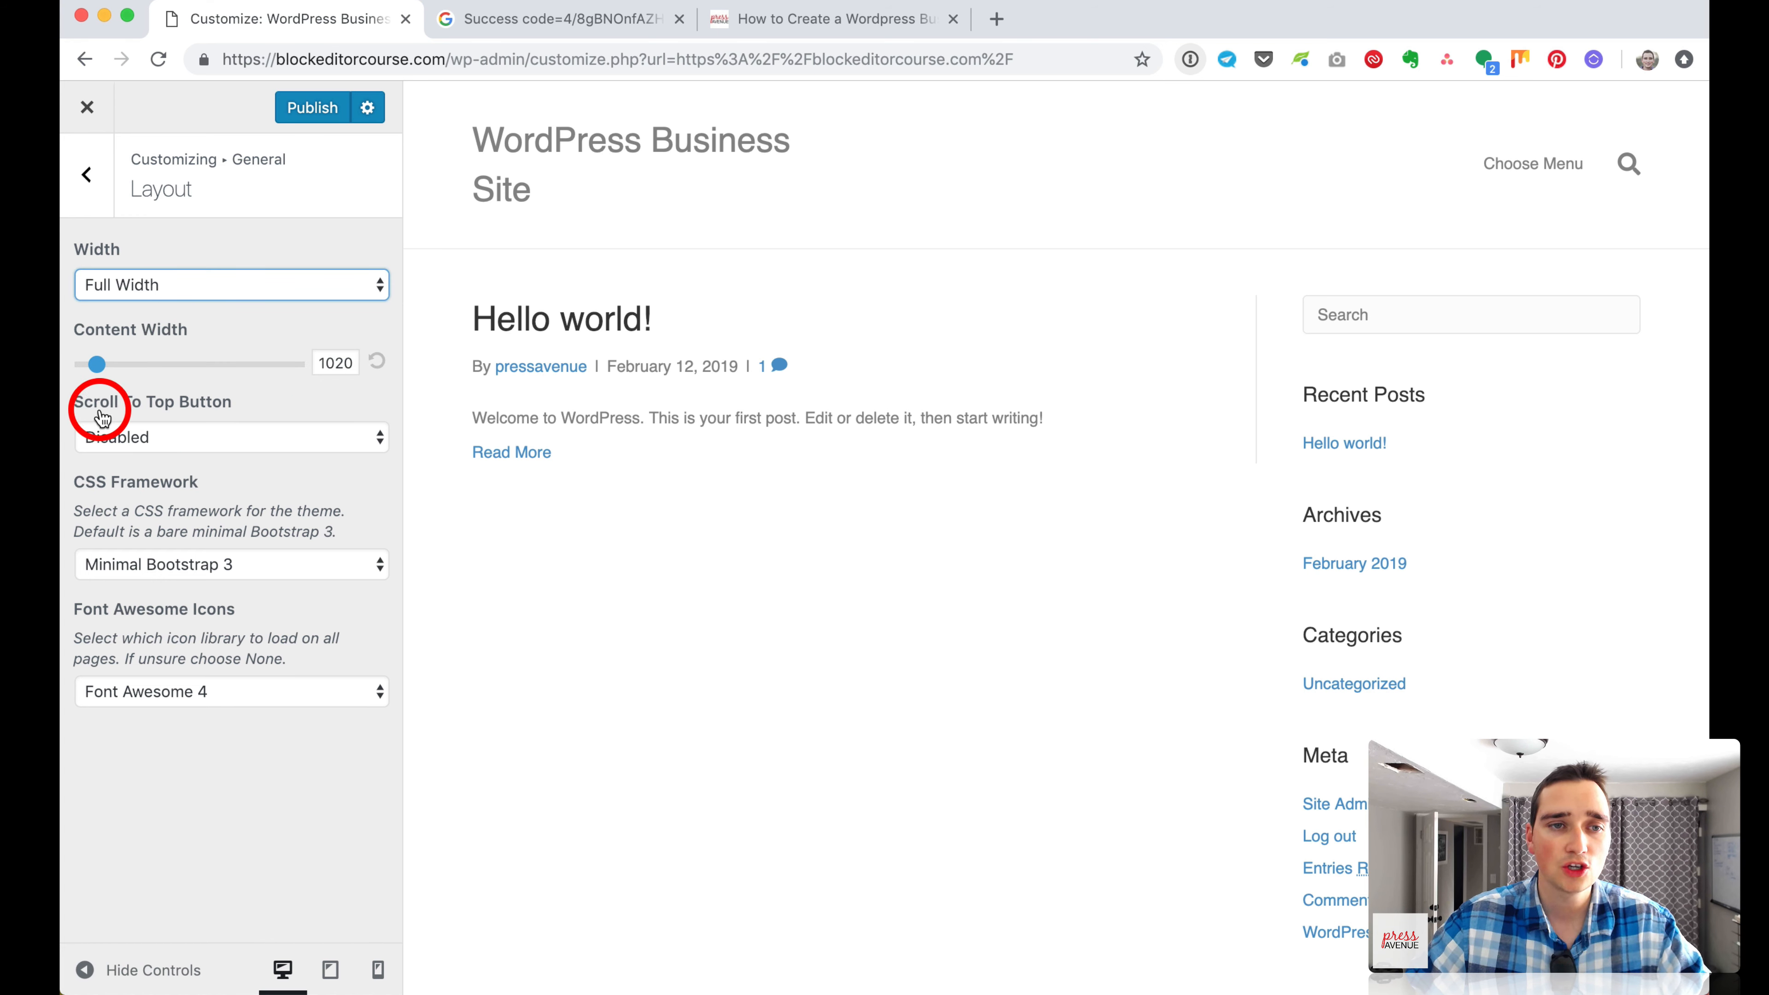
{"action": "left_click", "coordinate": [237, 424]}
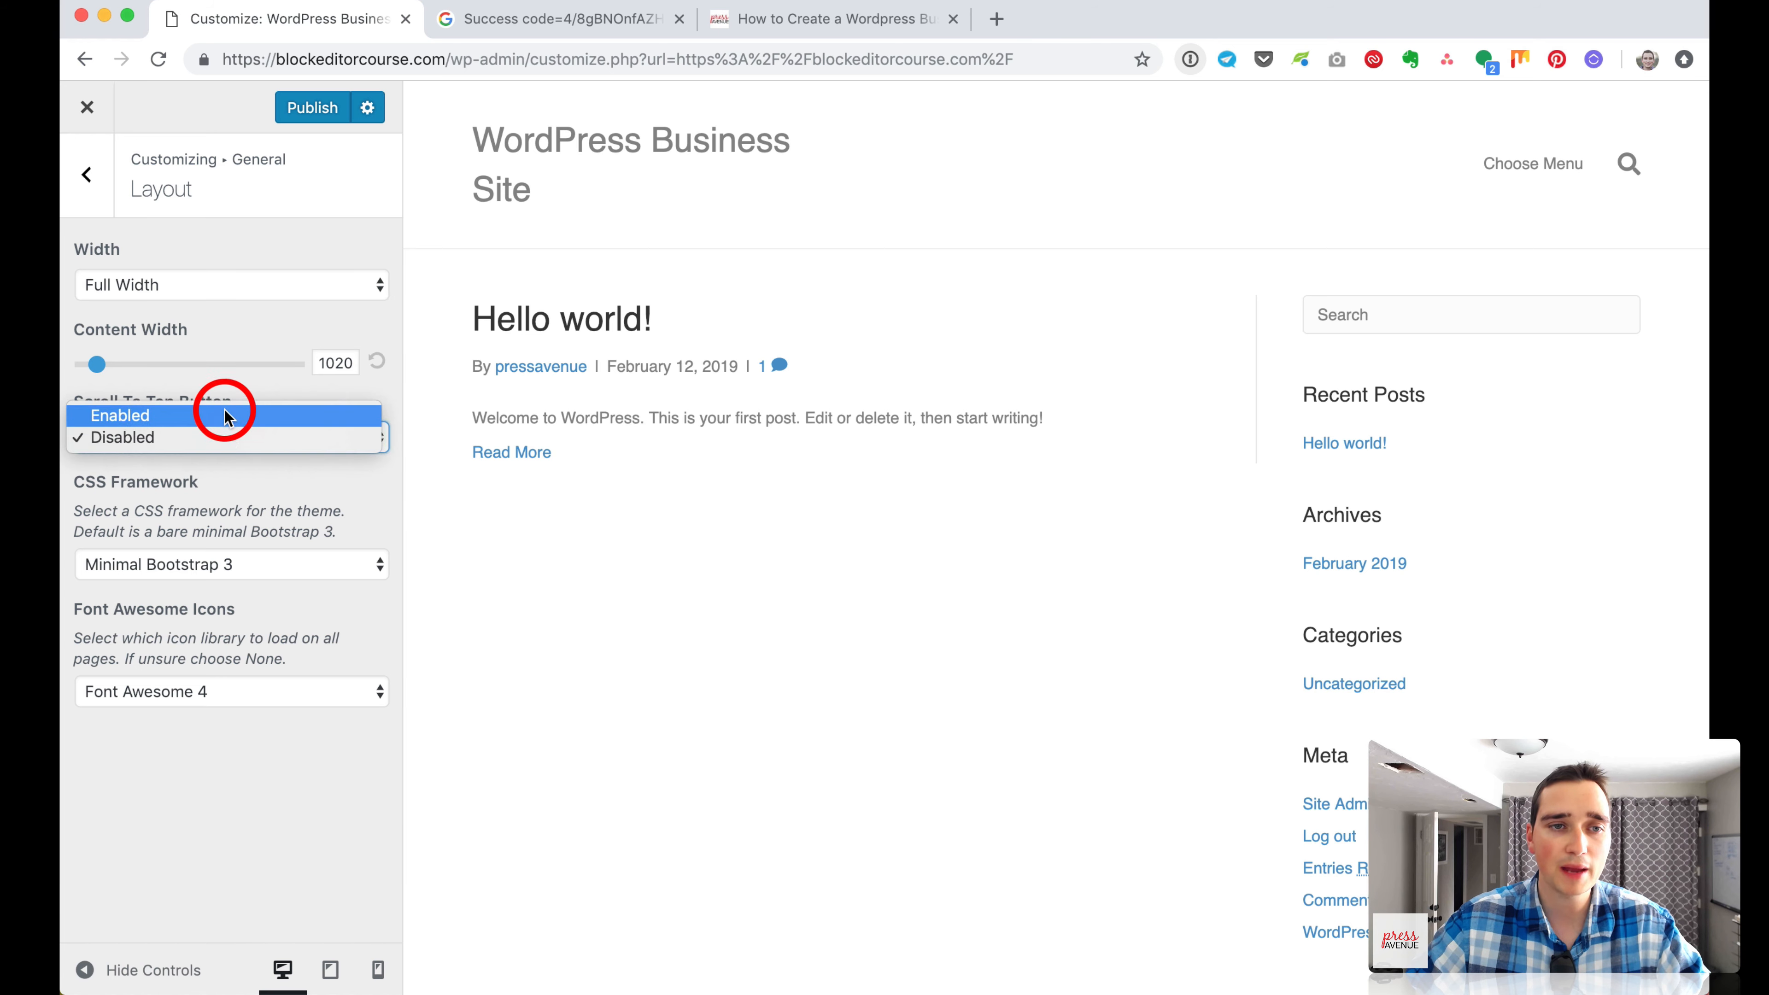
{"action": "left_click", "coordinate": [301, 502]}
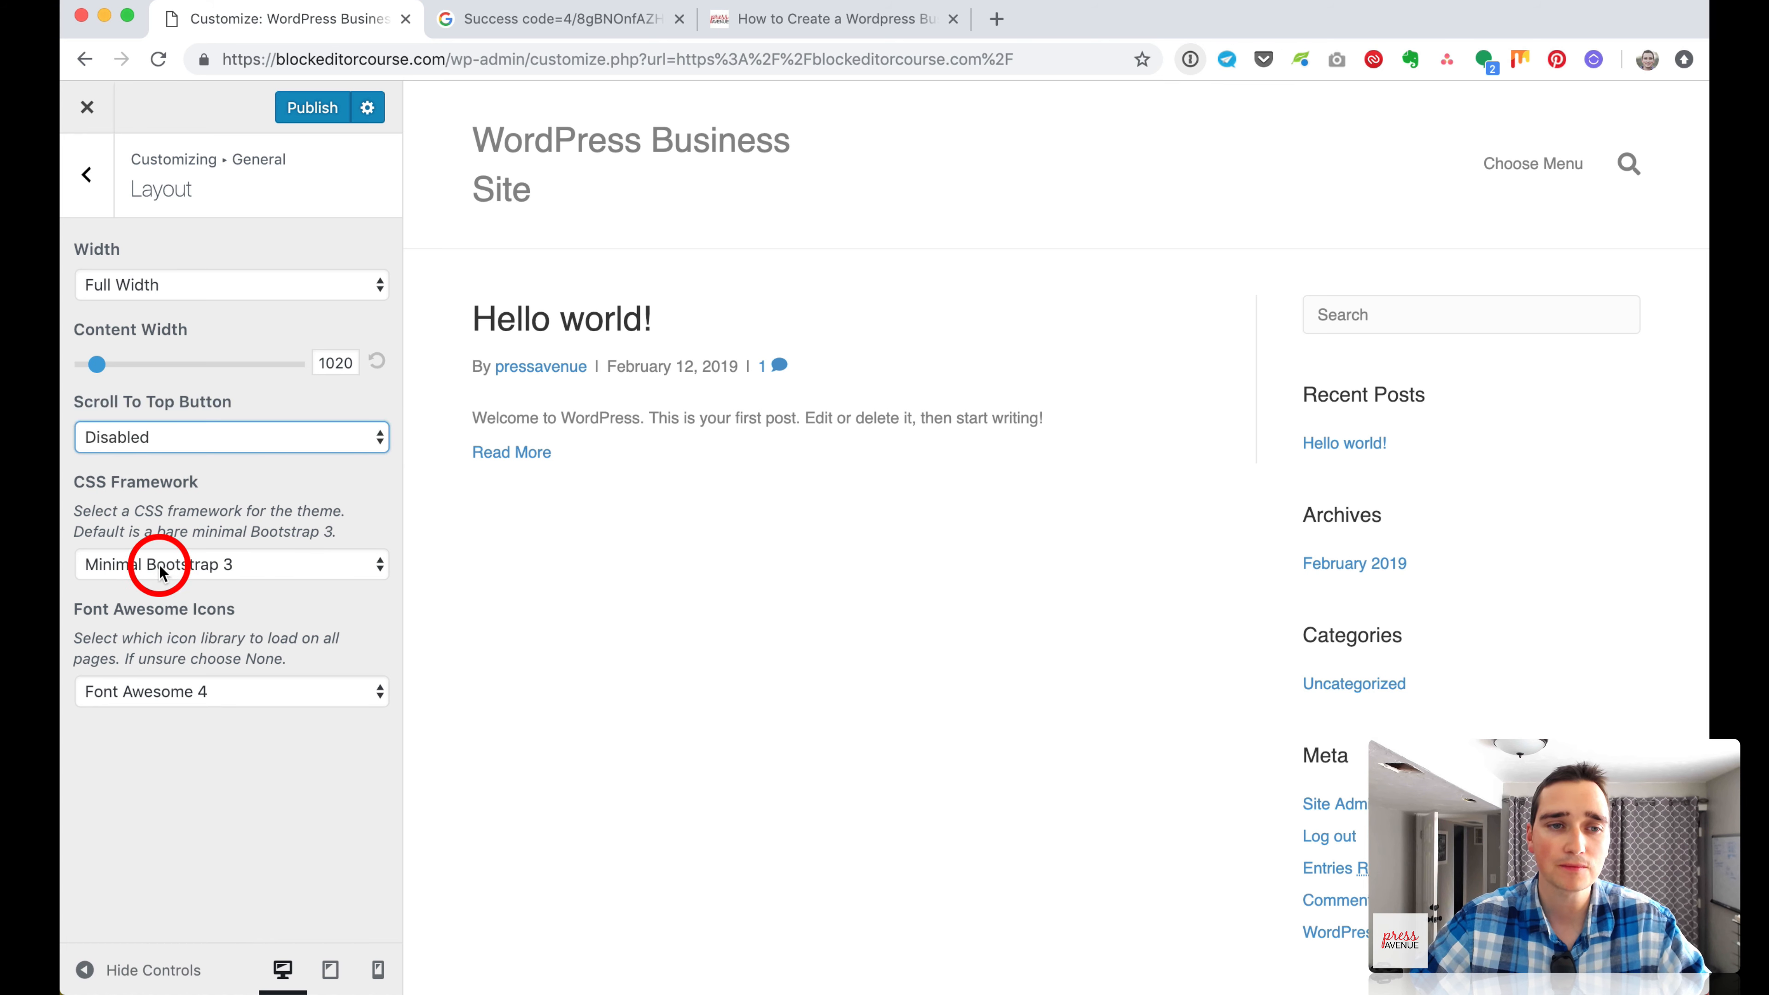
Set the layout's CSS framework to Full Bootstrap 4 and its icon library to Font Awesome 5.
{"action": "left_click", "coordinate": [139, 564]}
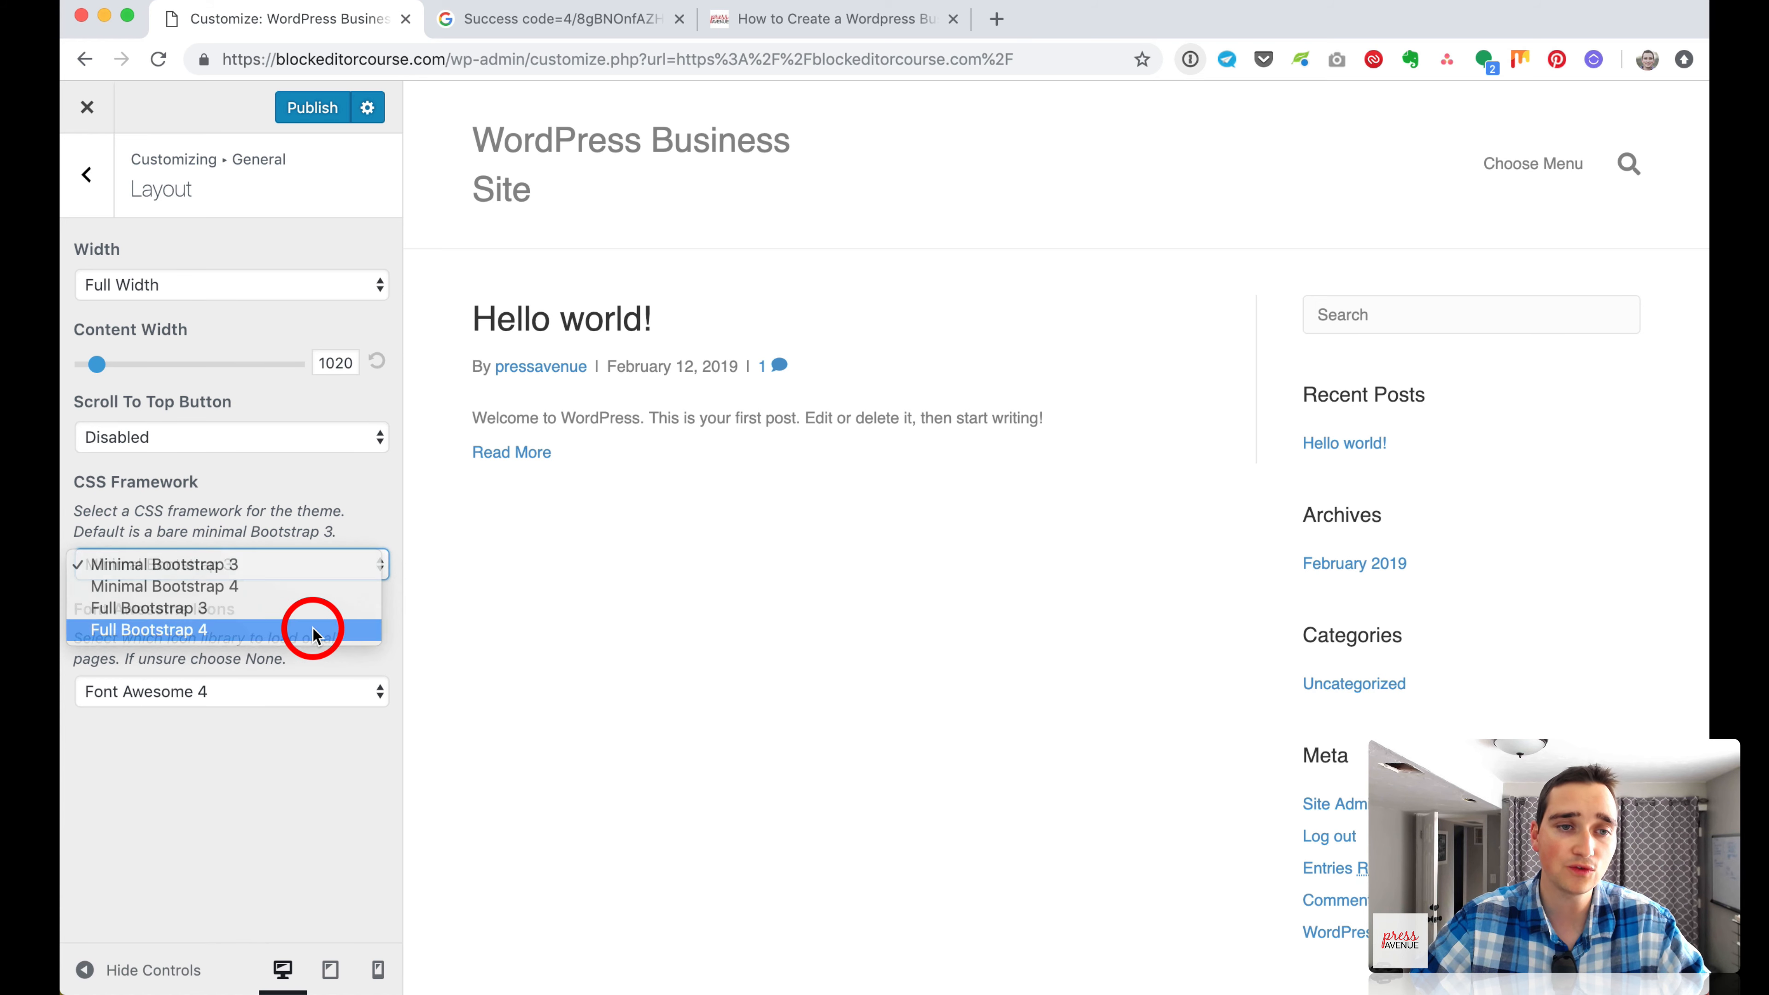
{"action": "left_click", "coordinate": [313, 631]}
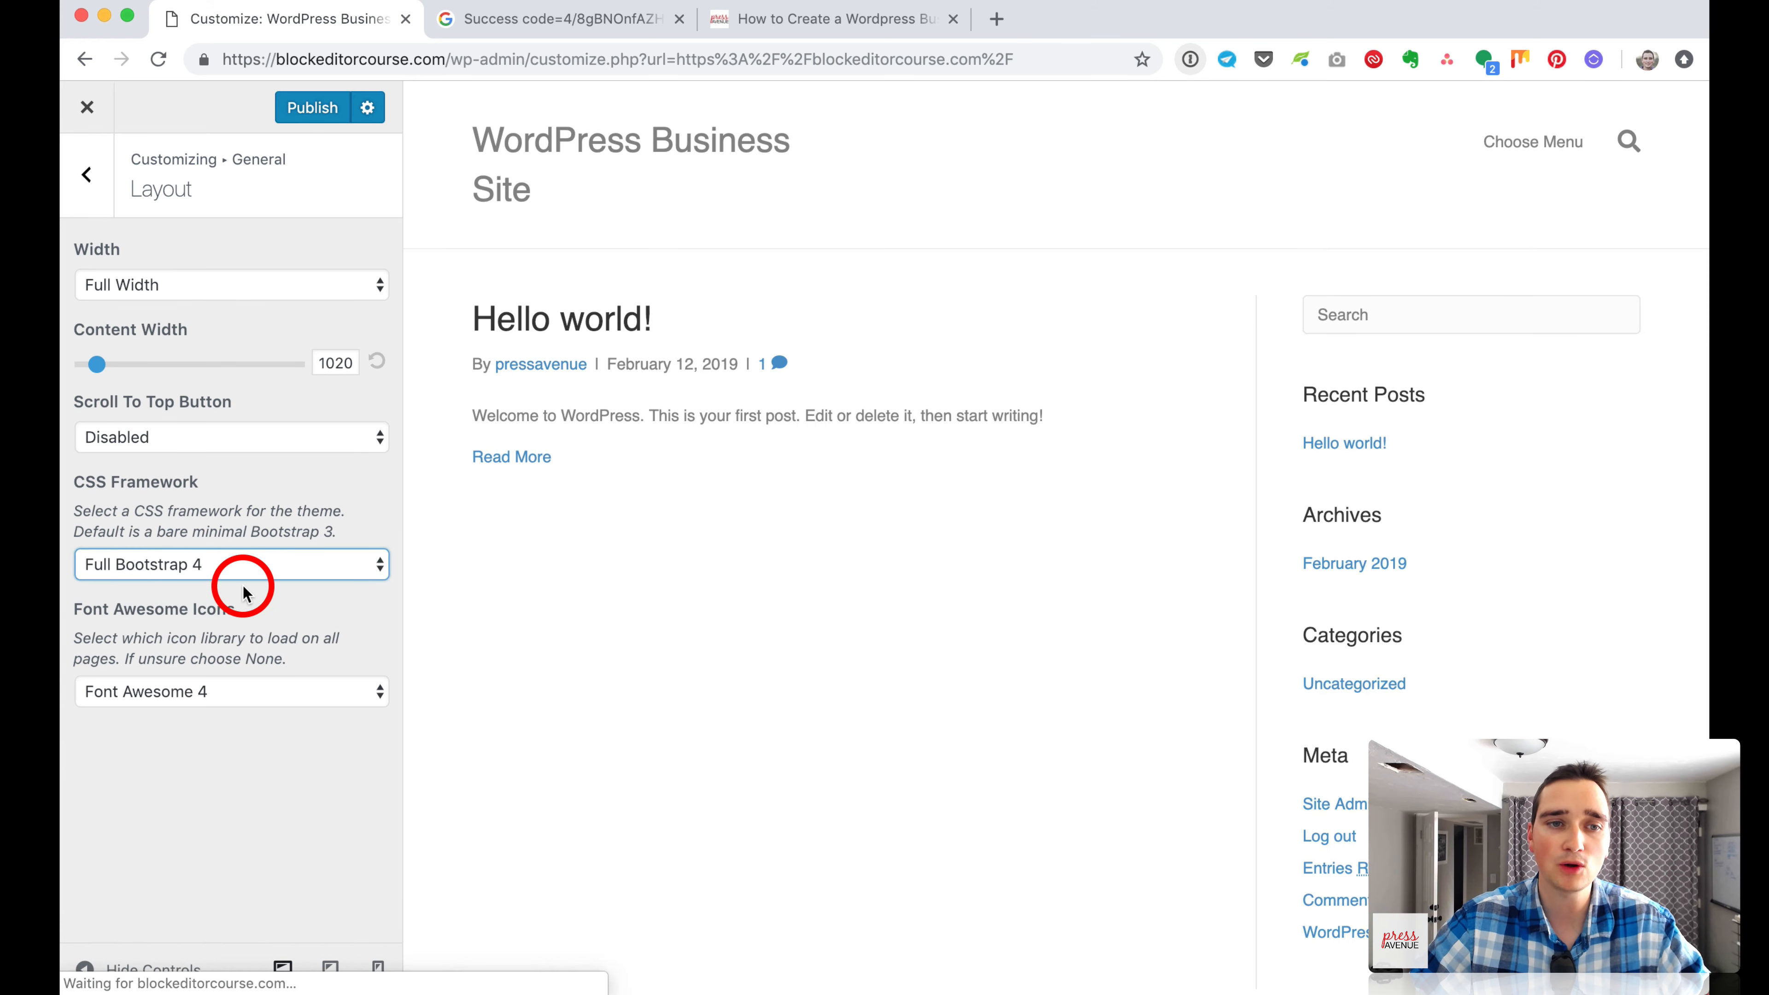
{"action": "left_click", "coordinate": [148, 702]}
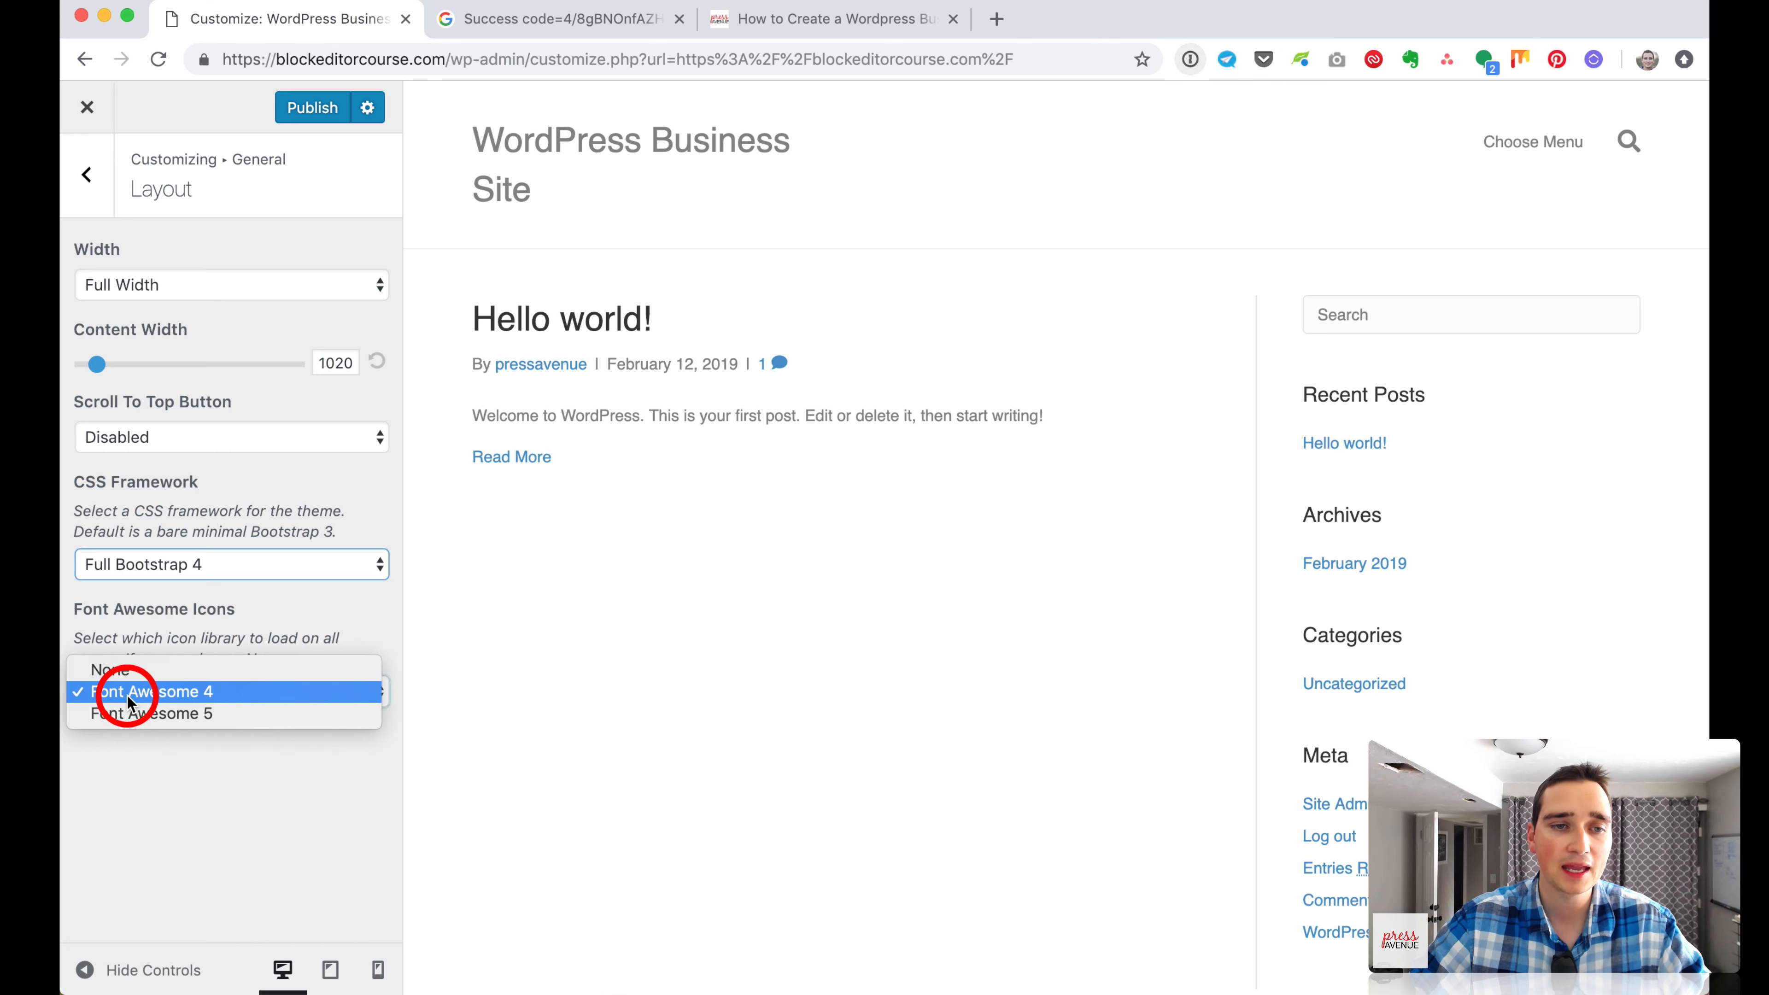
{"action": "left_click", "coordinate": [326, 713]}
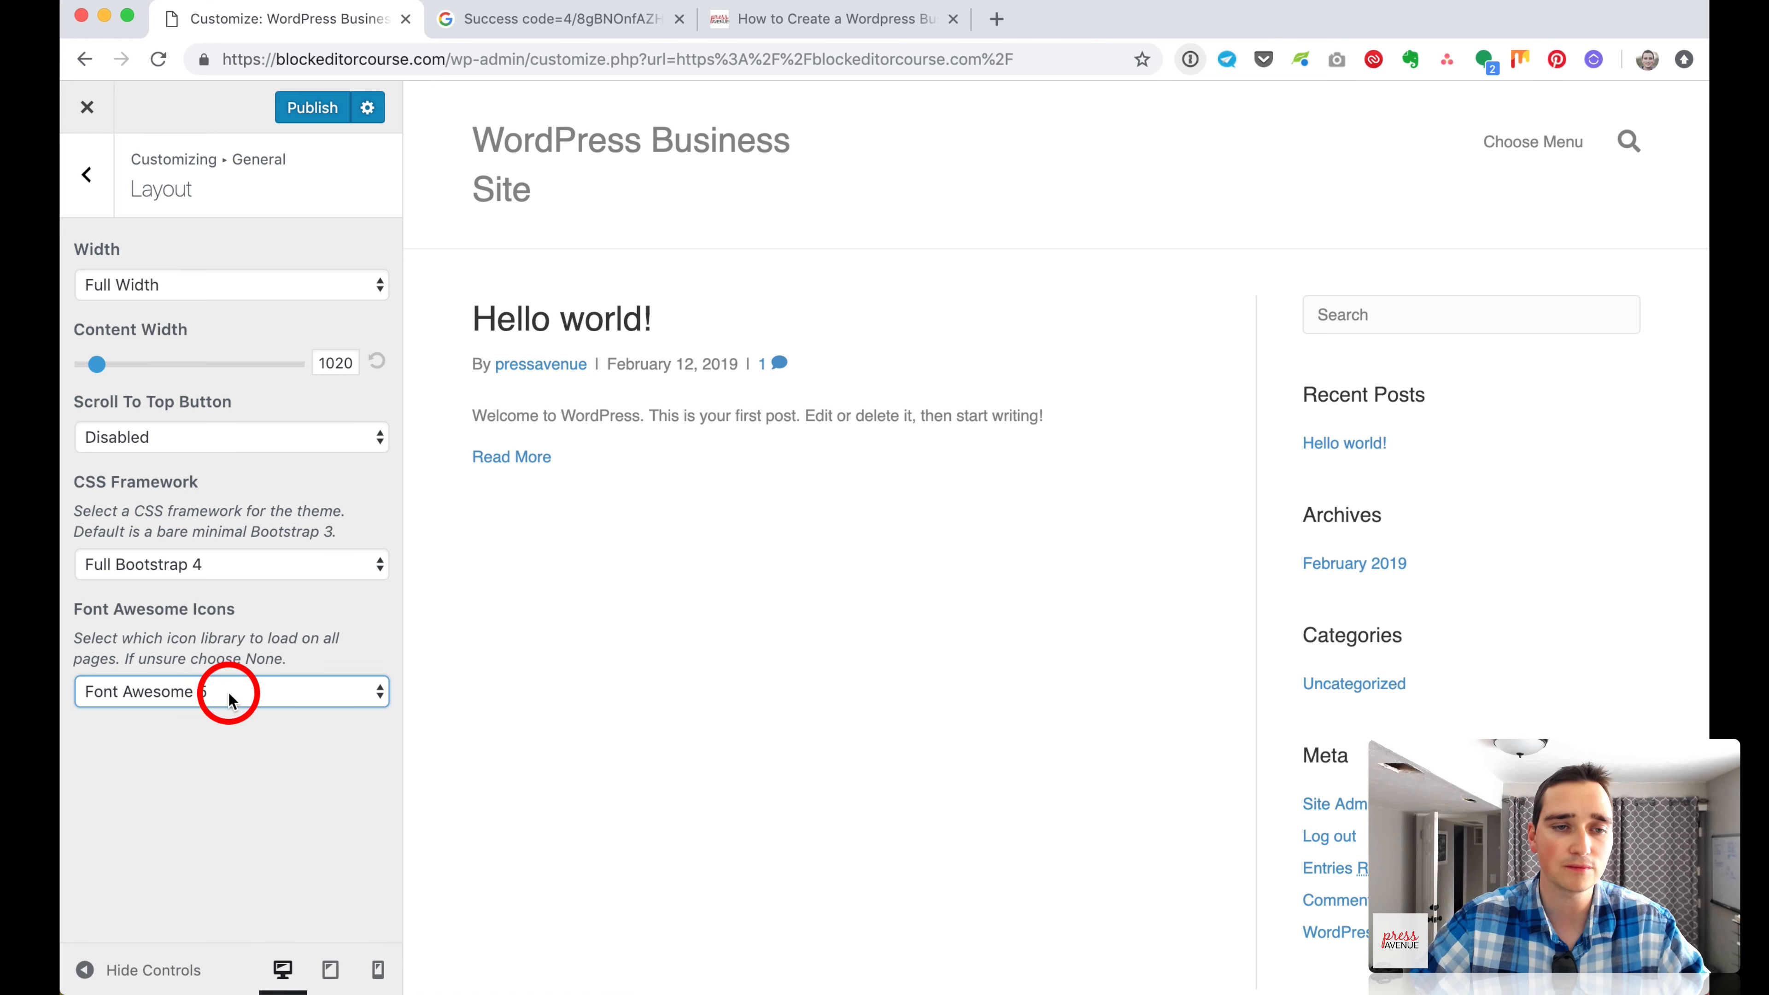
{"action": "left_click", "coordinate": [86, 174]}
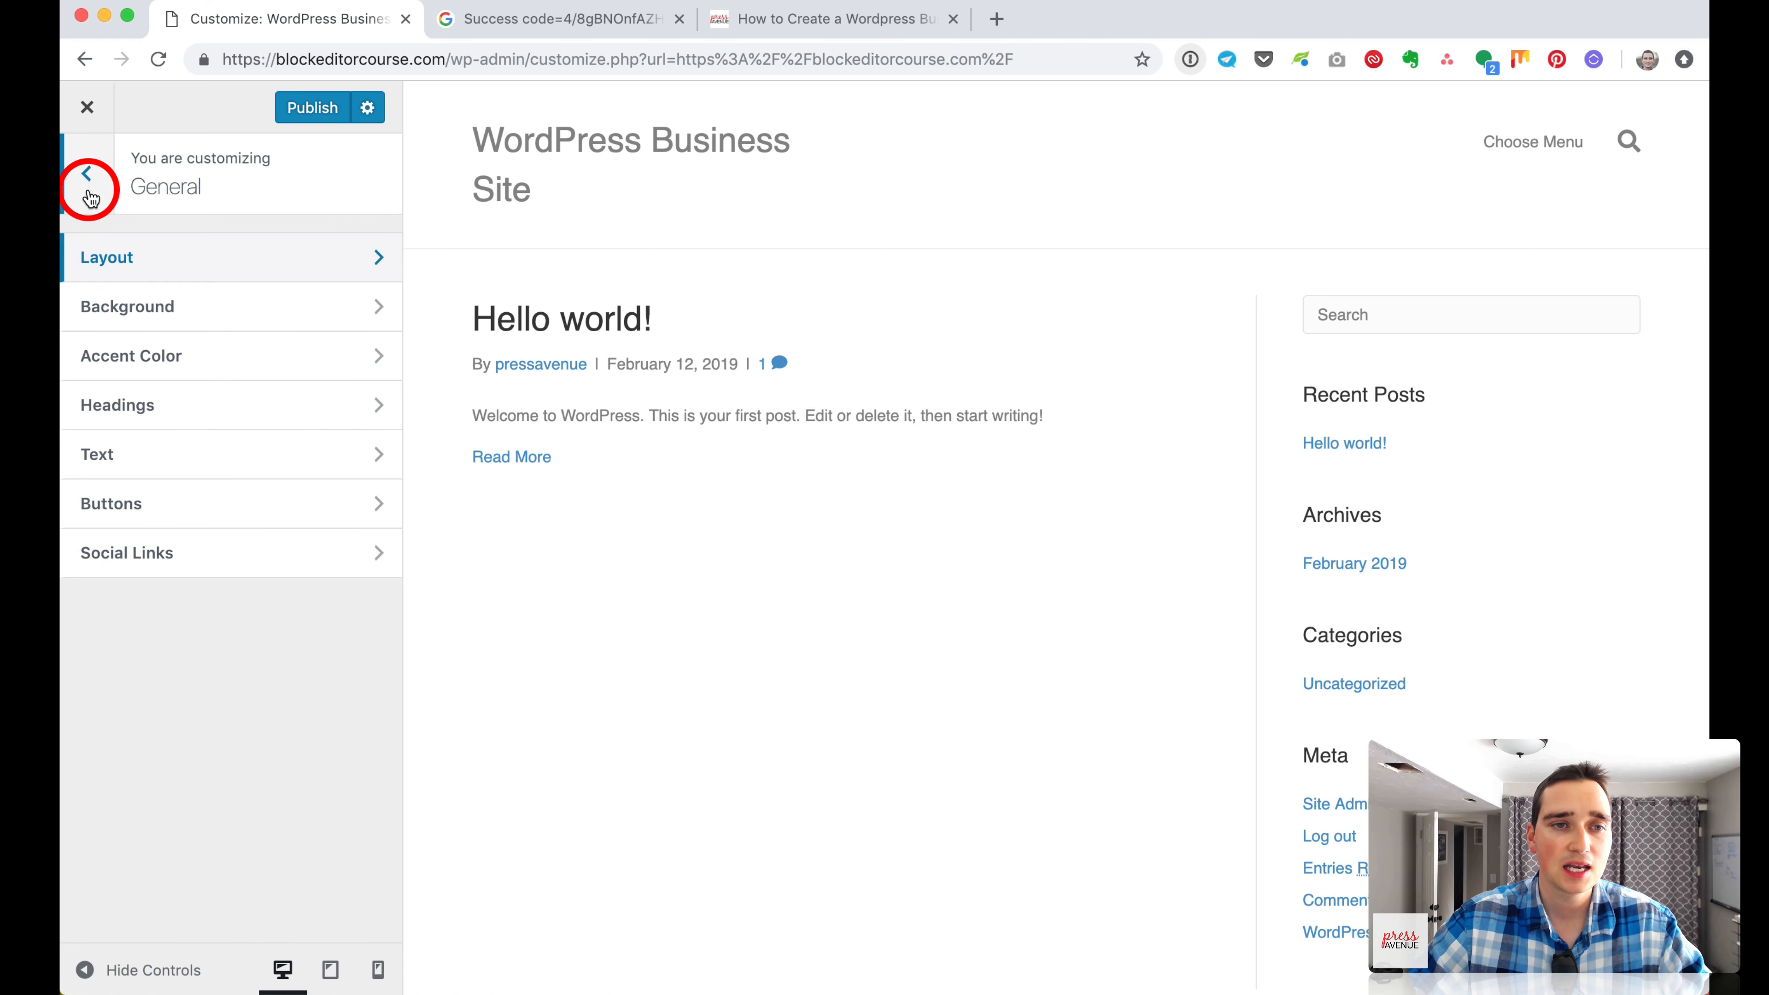
Set the site's general background color to white (#ffffff).
{"action": "left_click", "coordinate": [230, 293]}
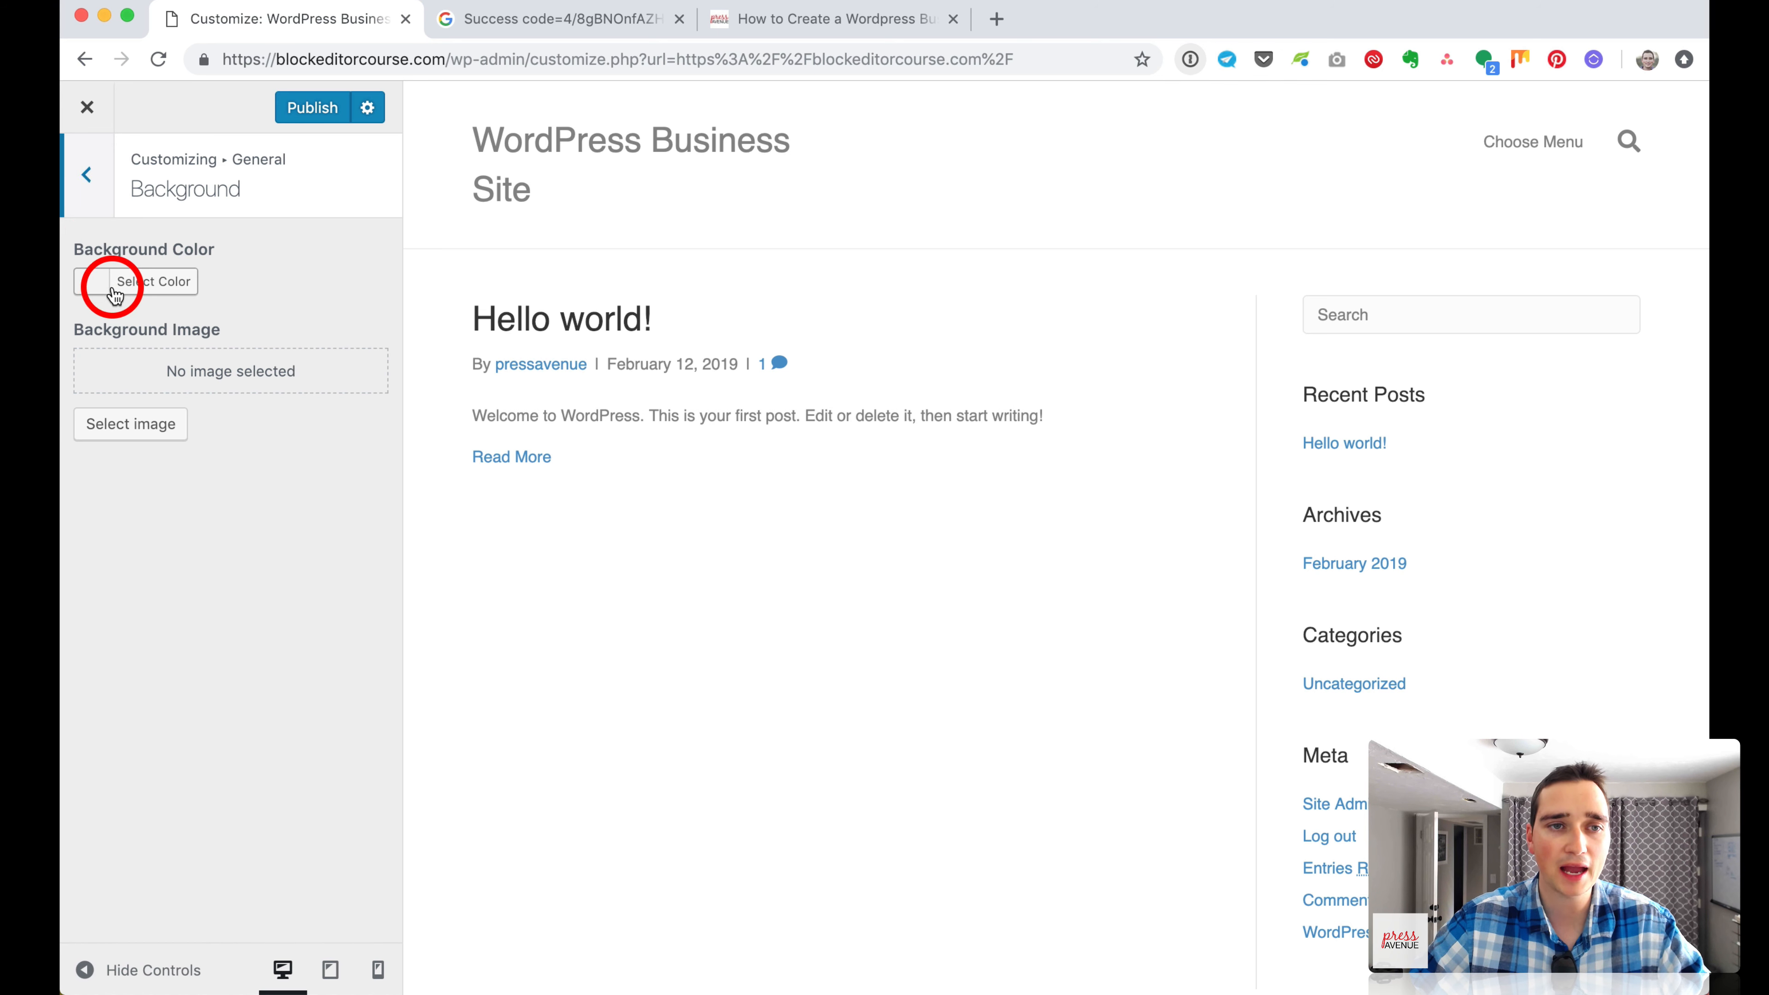
{"action": "left_click", "coordinate": [187, 291]}
{"action": "left_click", "coordinate": [124, 546]}
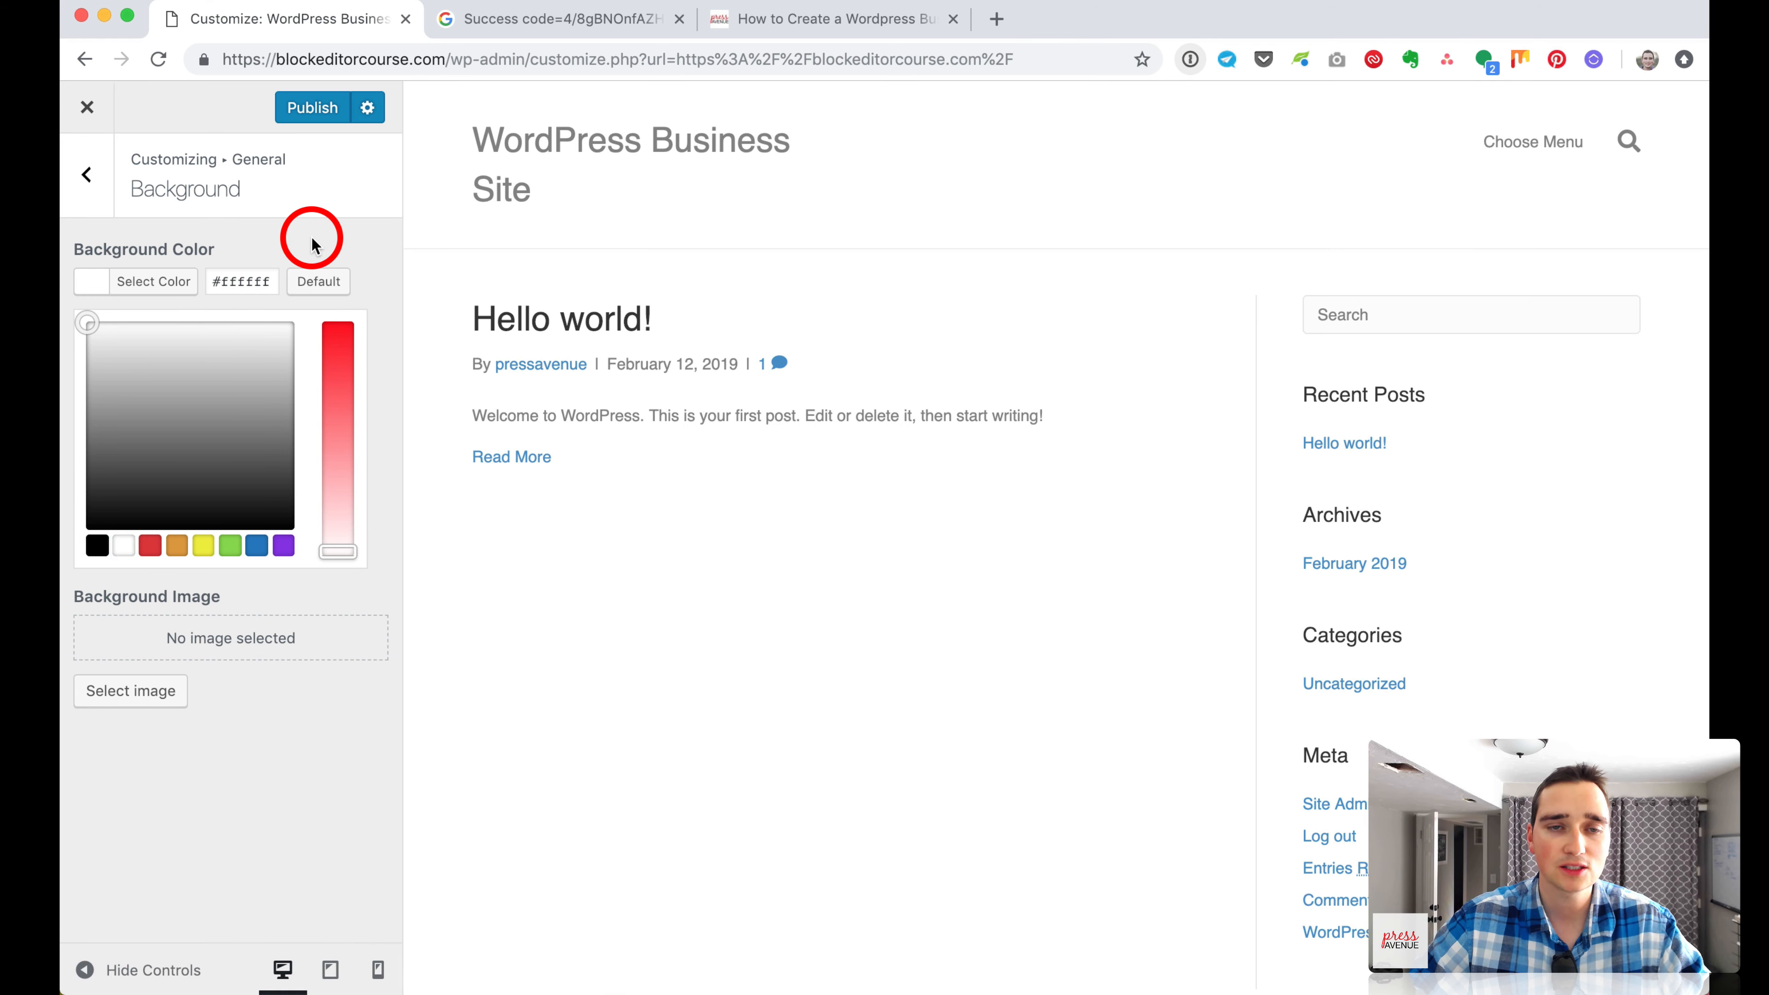
{"action": "left_click", "coordinate": [310, 229]}
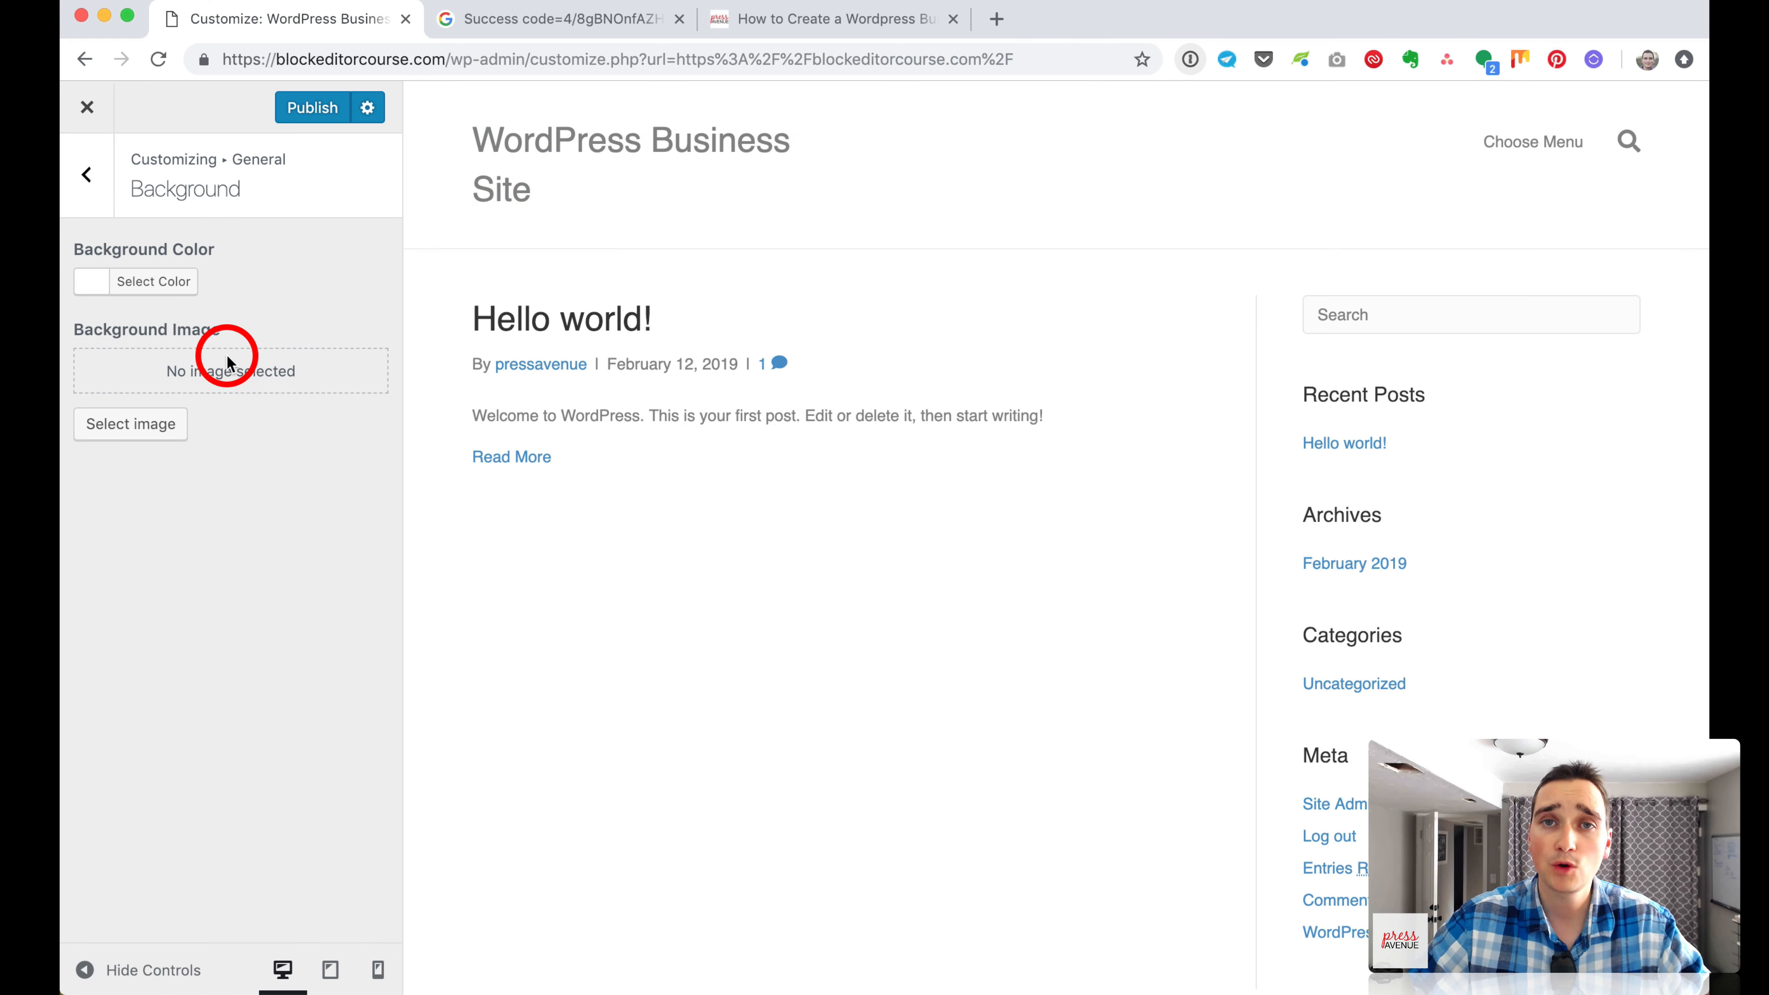
Look at the image selection dialog for the site background without choosing an image.
{"action": "left_click", "coordinate": [160, 434]}
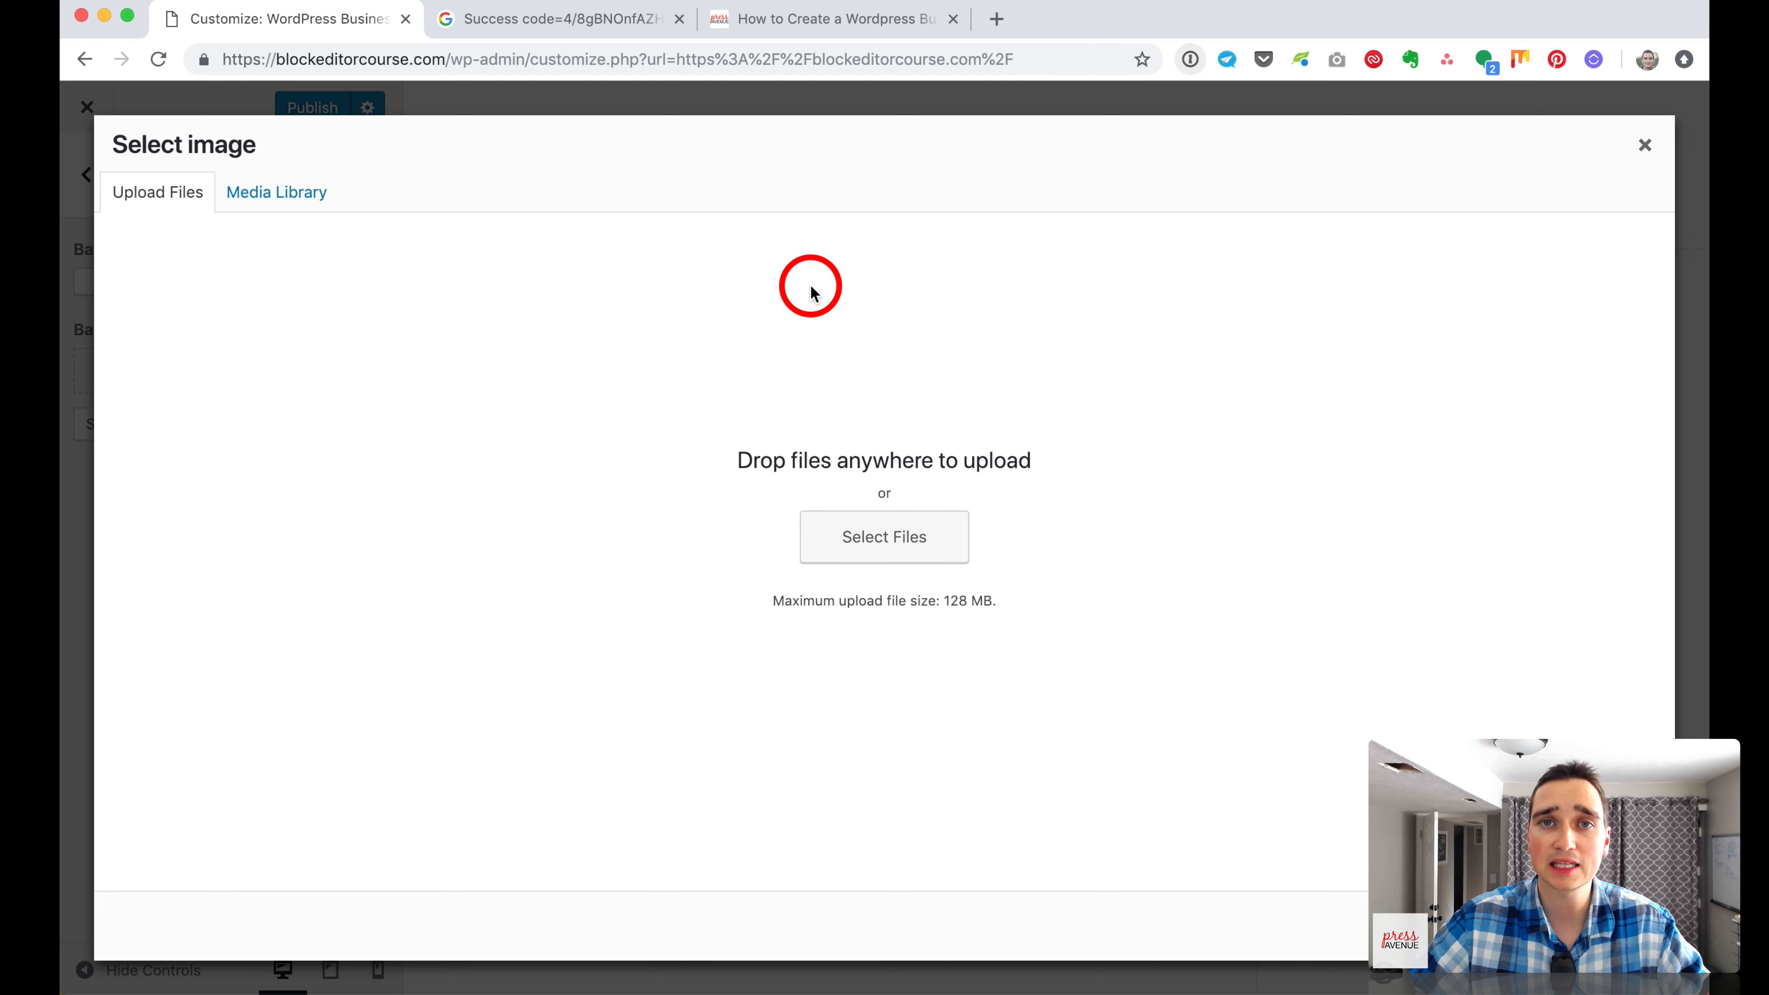
{"action": "left_click", "coordinate": [1646, 145]}
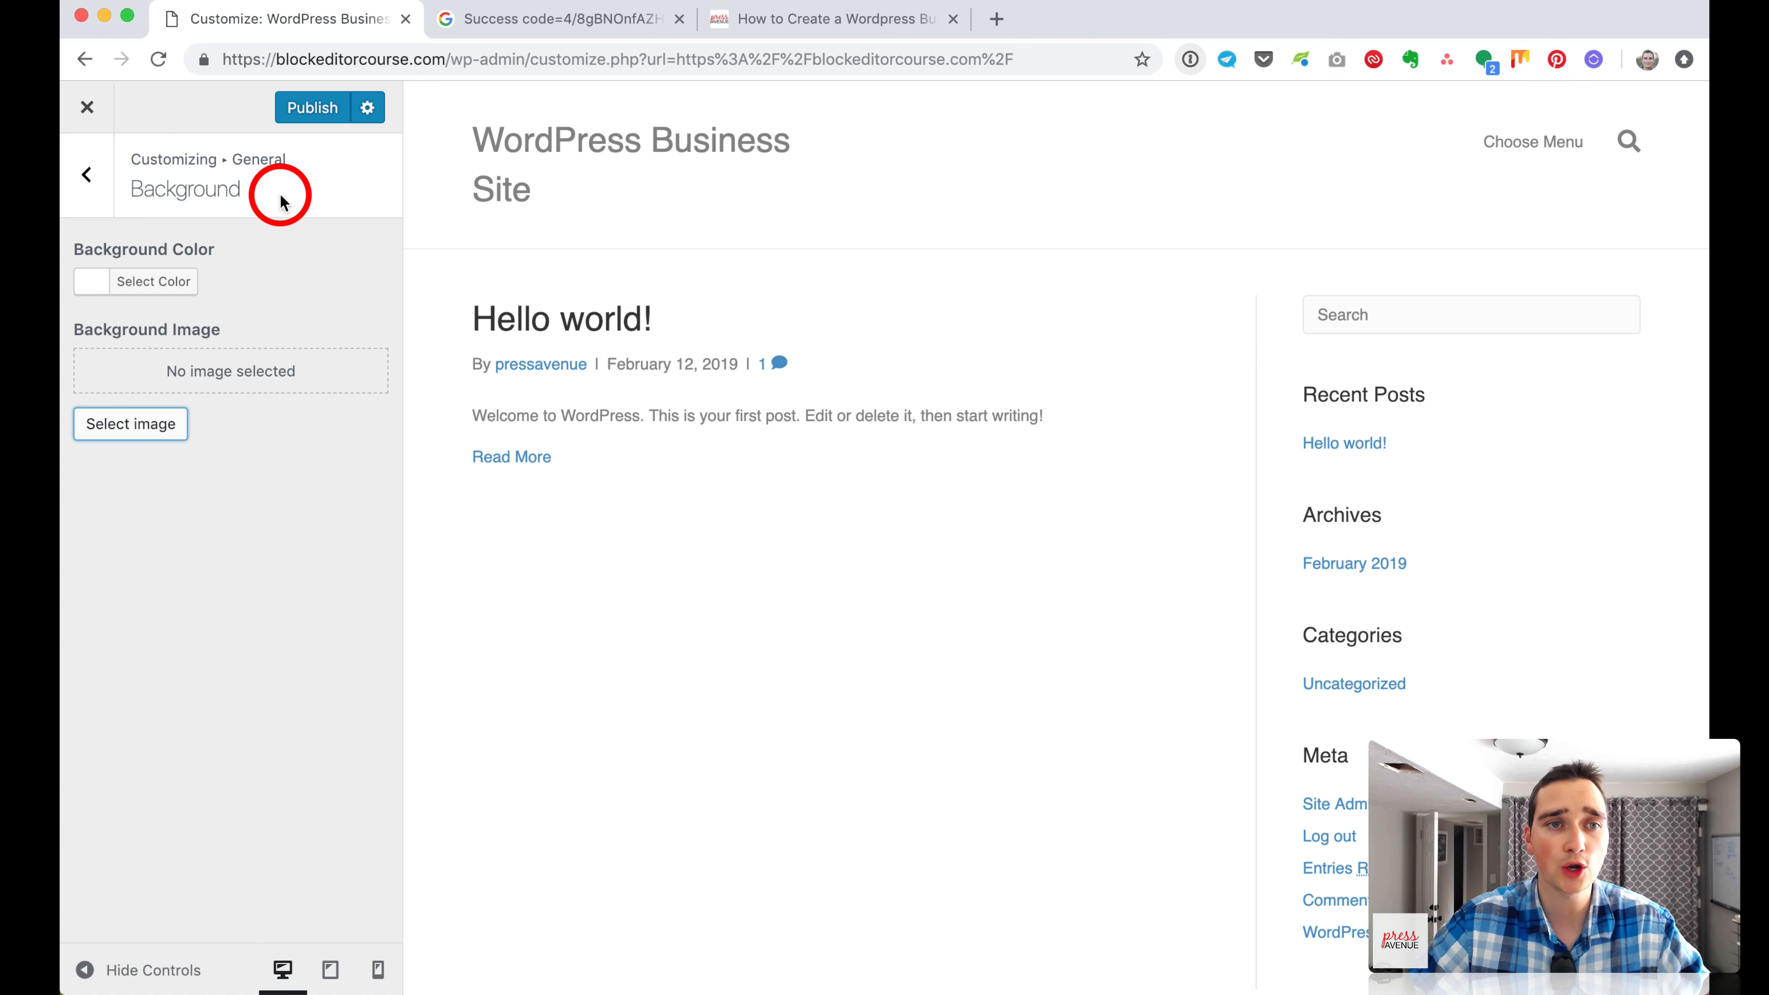
{"action": "left_click", "coordinate": [97, 197]}
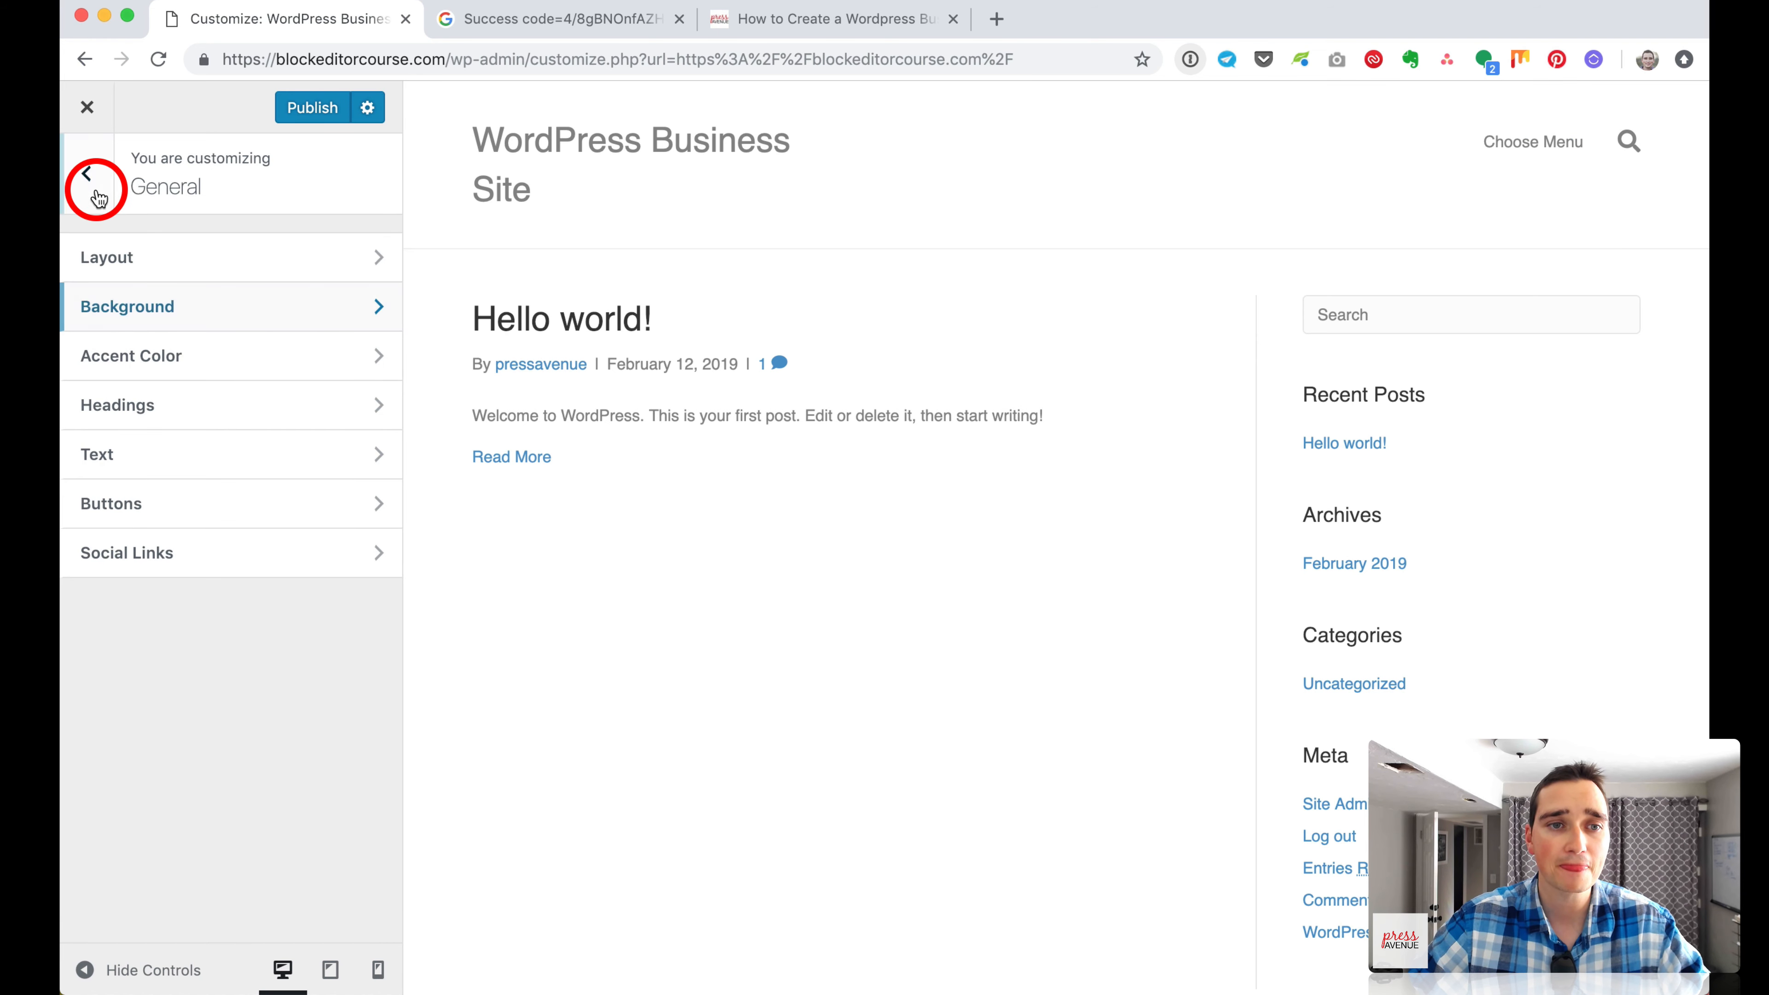
Open the General accent color settings and set the accent color to pink (#ef3281).
{"action": "left_click", "coordinate": [225, 356]}
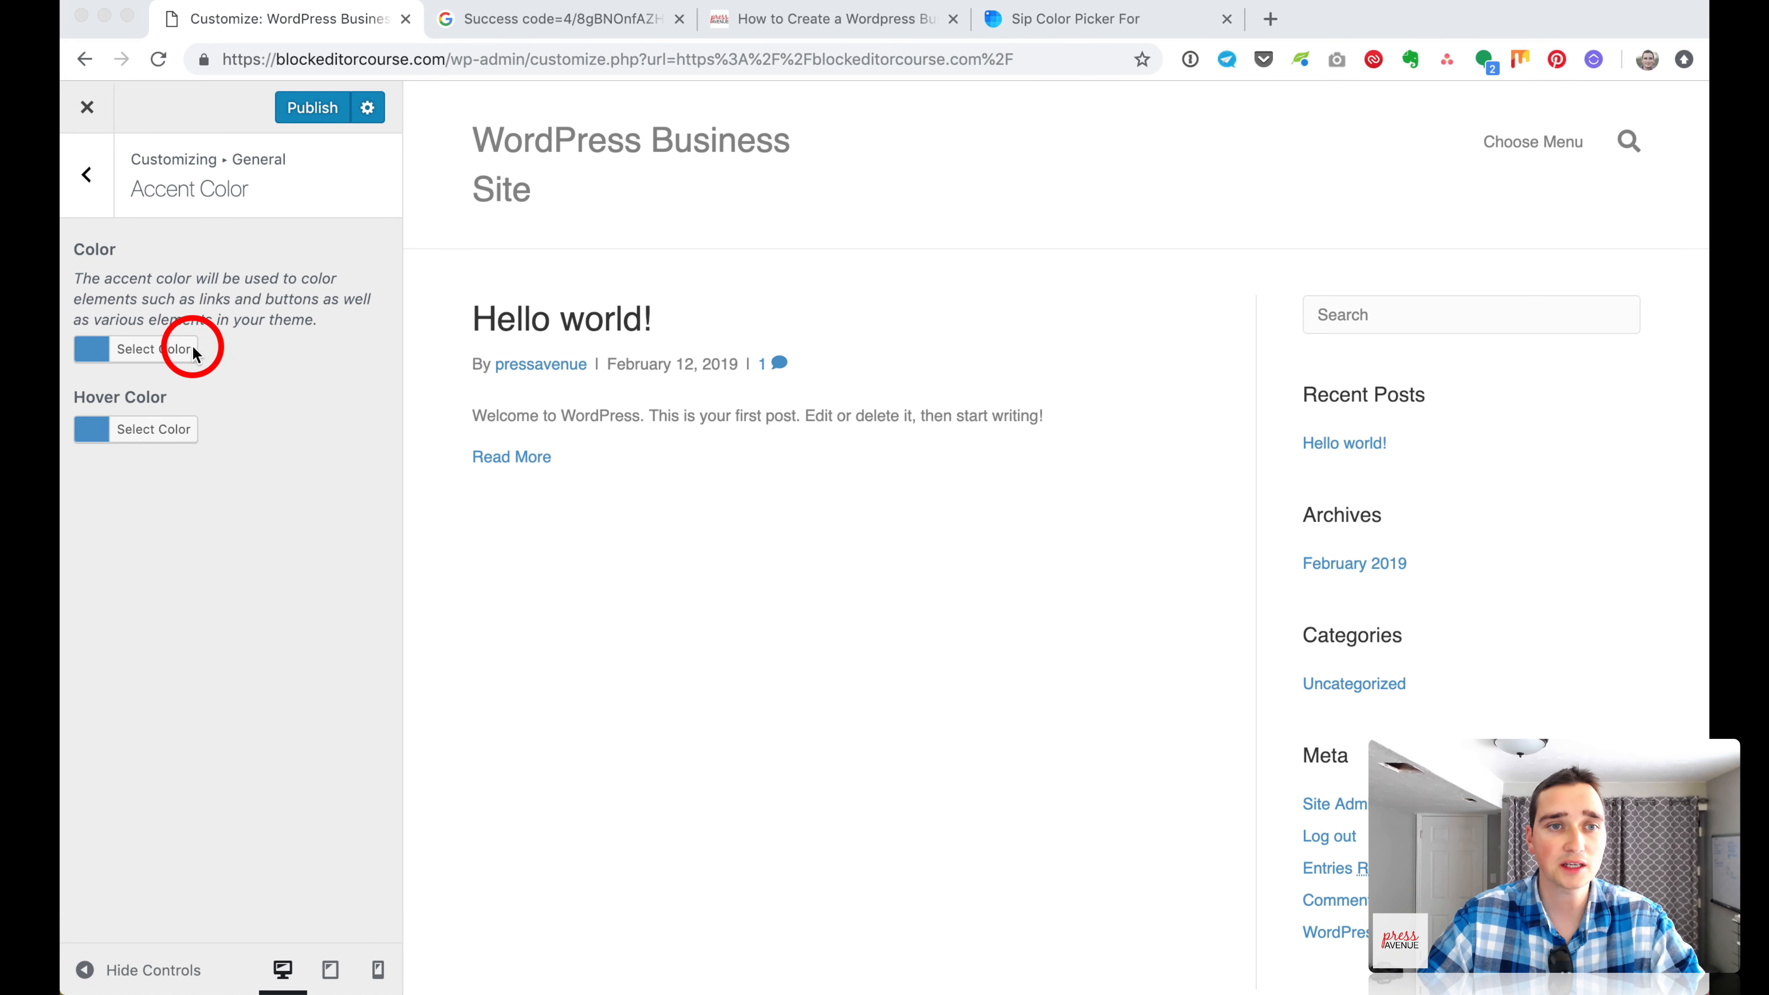
{"action": "left_click", "coordinate": [185, 350]}
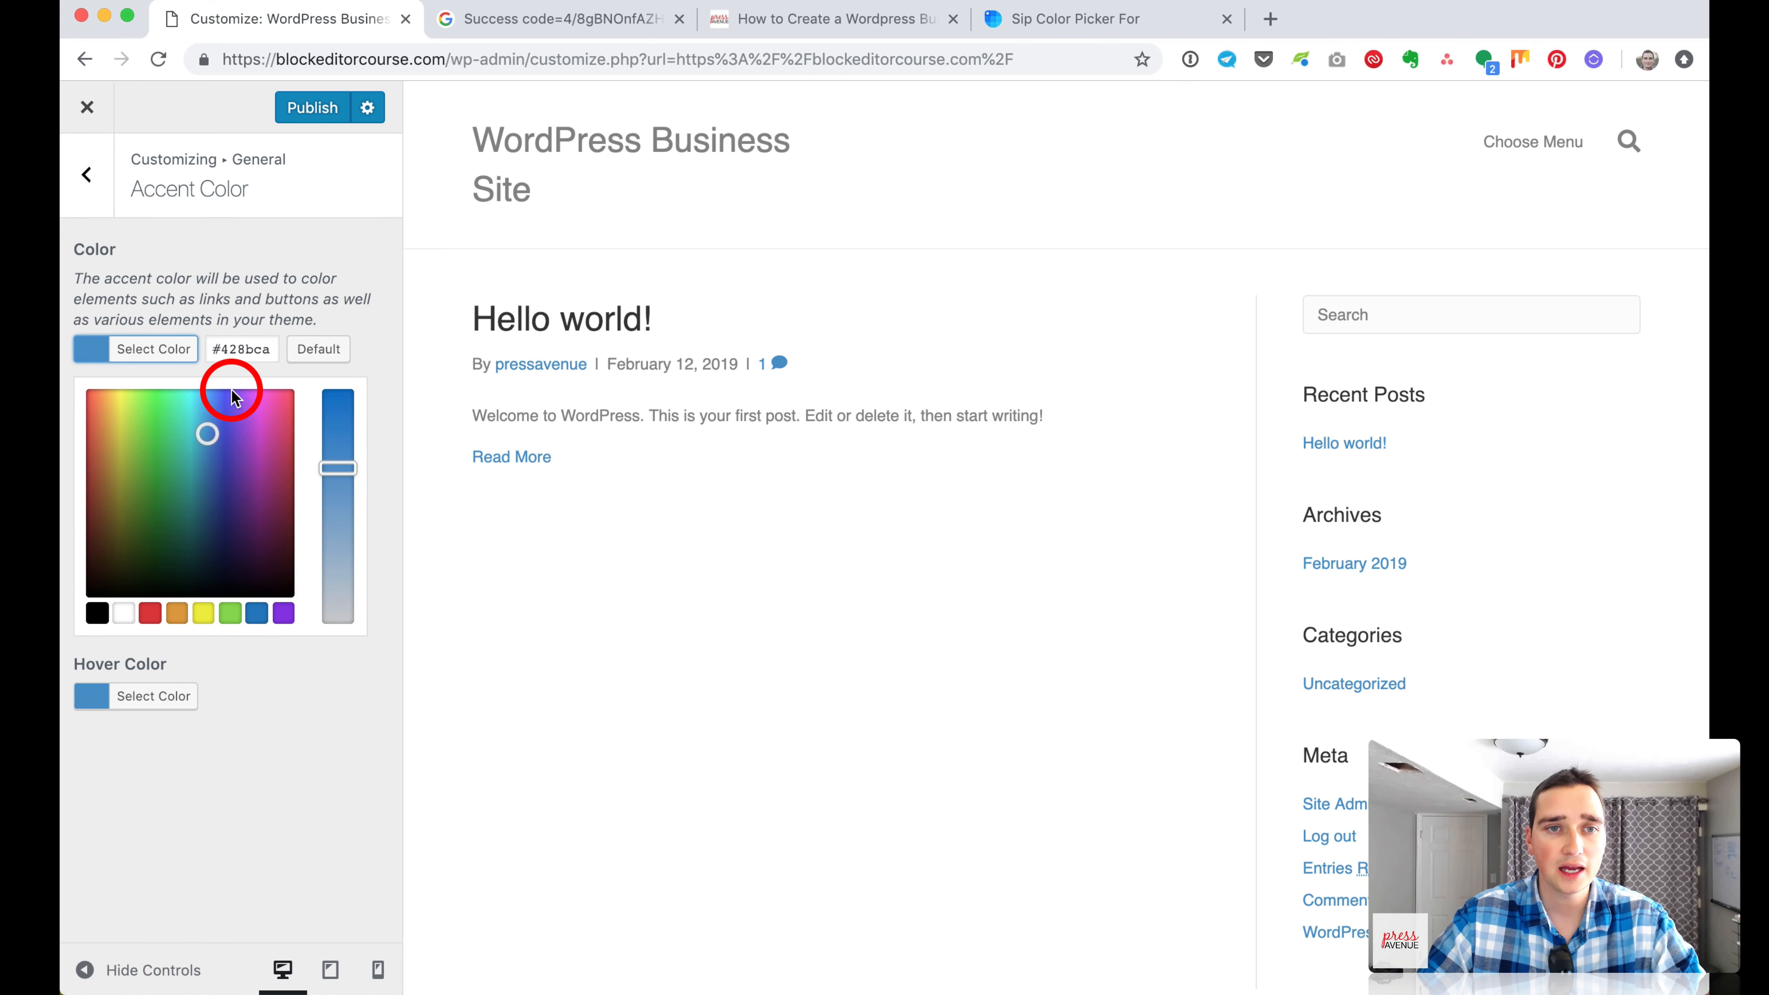
{"action": "left_click_drag", "start_coordinate": [224, 346], "coordinate": [260, 346]}
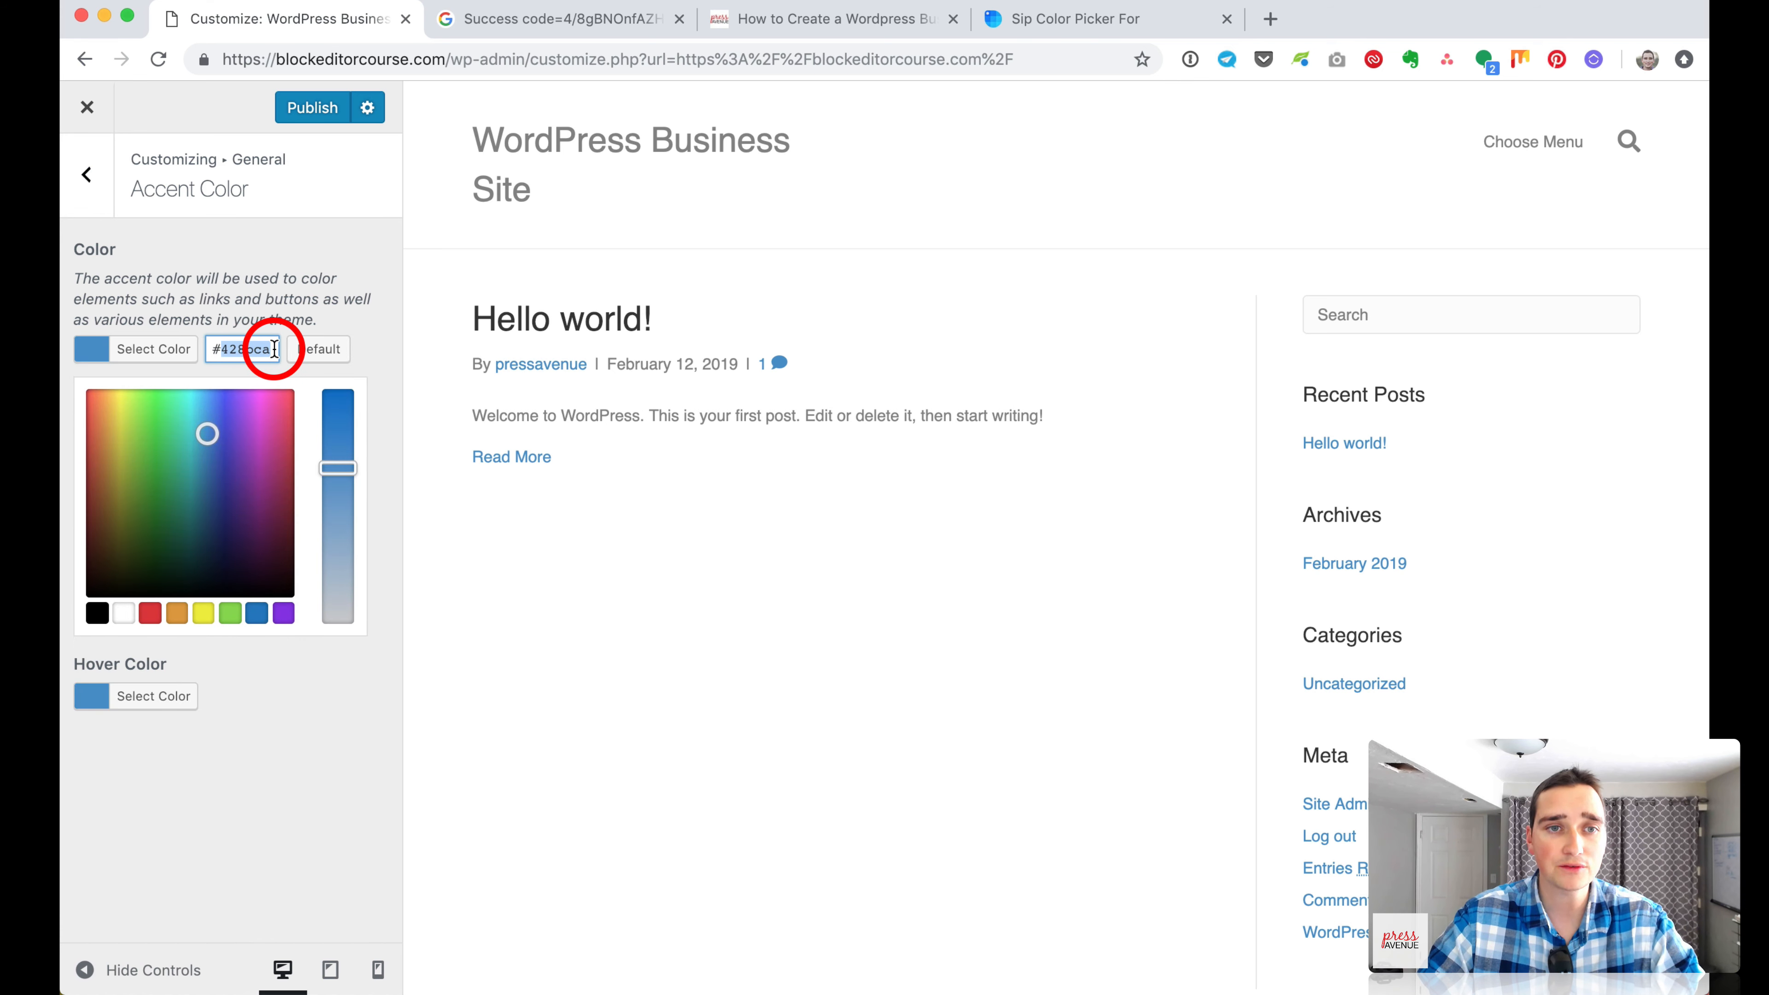
{"action": "left_click_drag", "start_coordinate": [208, 432], "coordinate": [341, 443]}
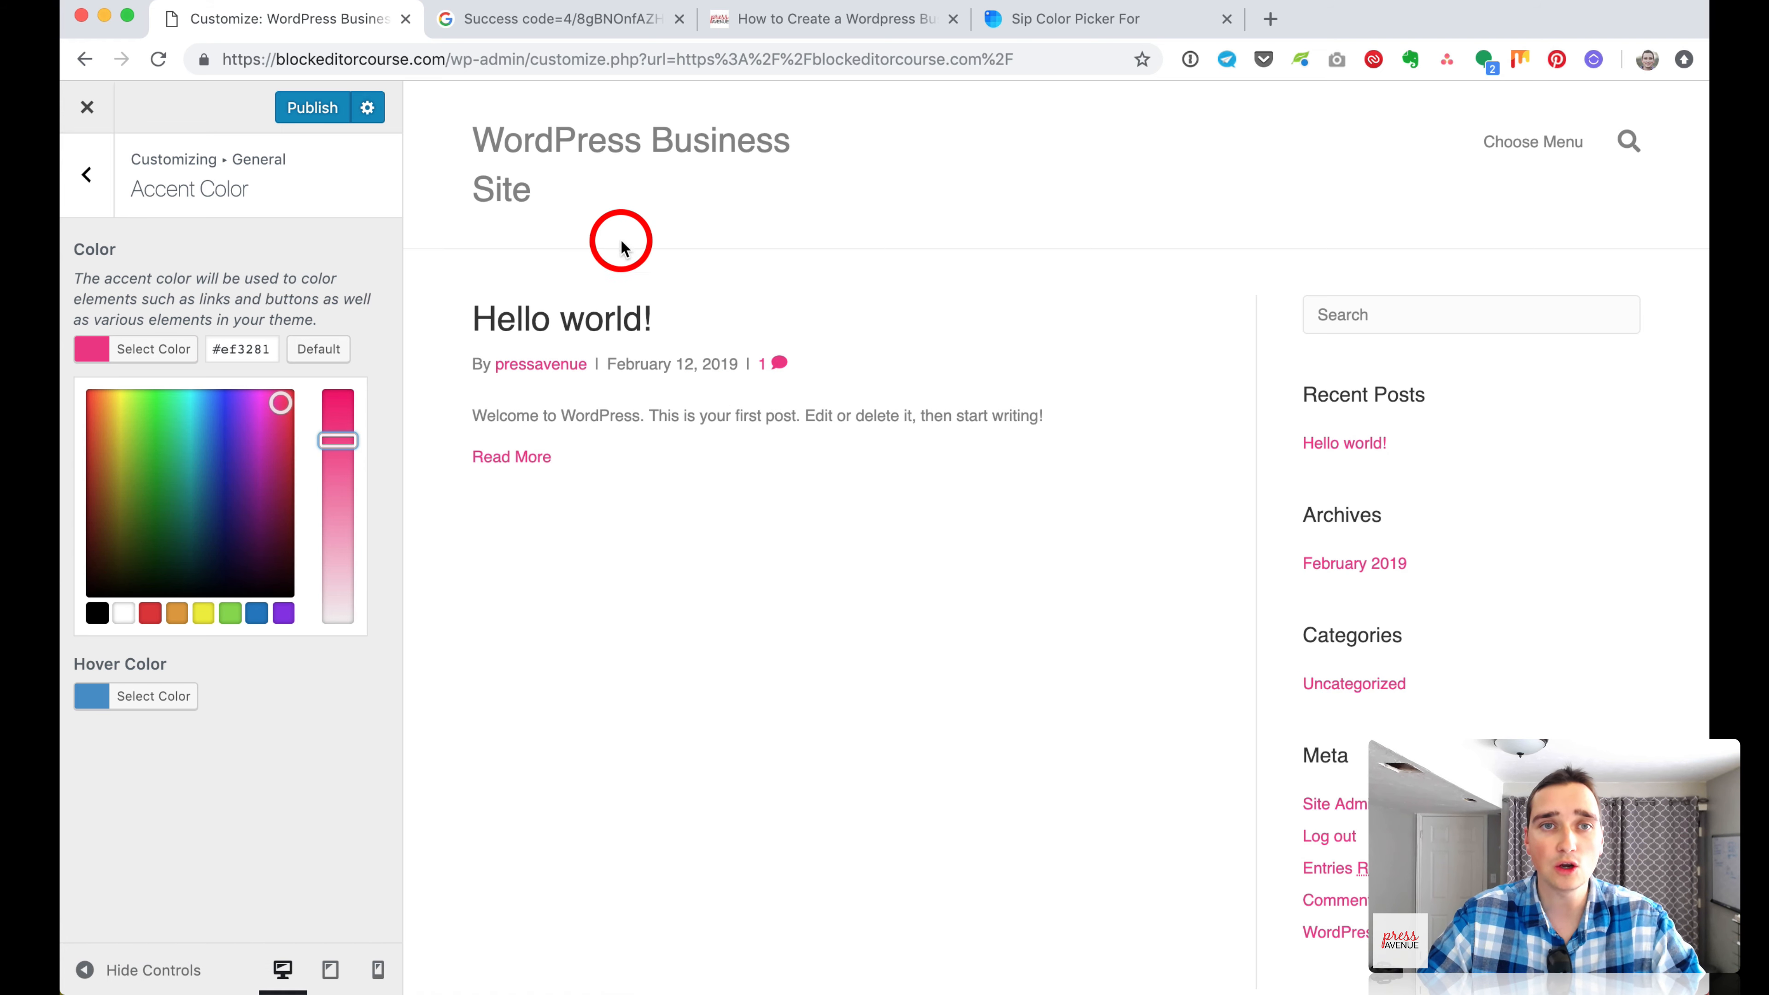
Sample the red (#EA2731) from the Press Avenue page's logo with the Sip color picker.
{"action": "left_click", "coordinate": [776, 20]}
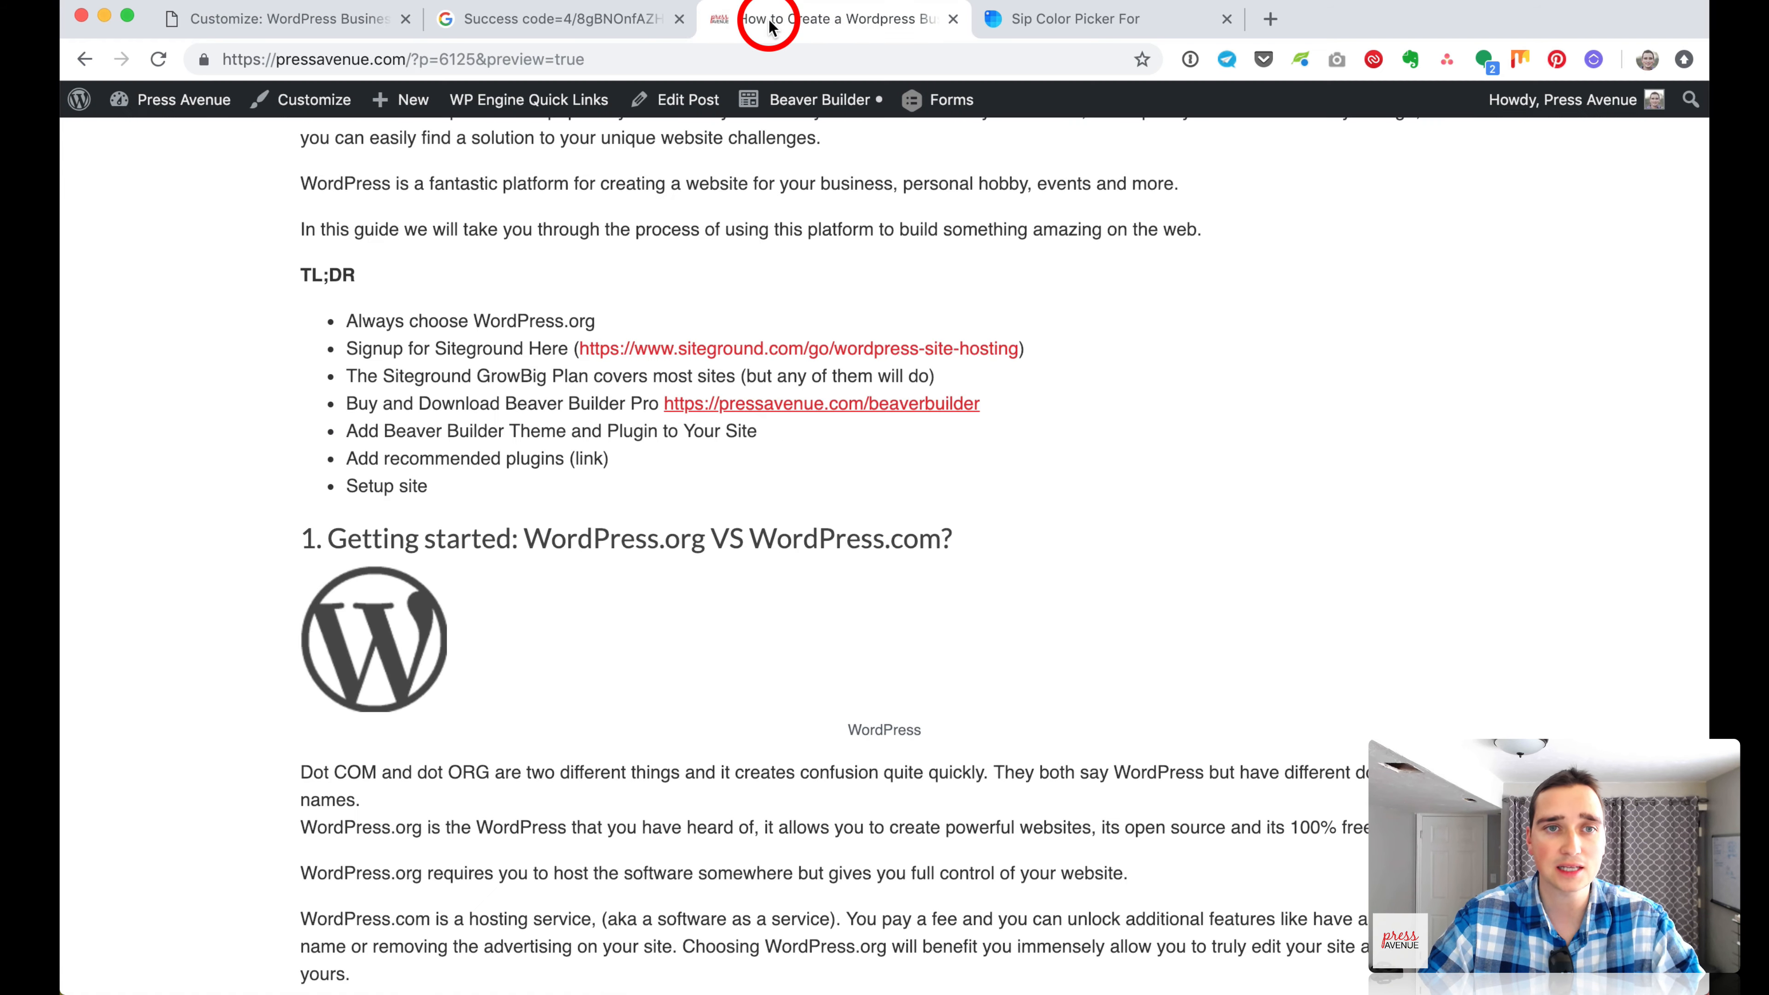
{"action": "scroll", "coordinate": [588, 168], "scroll_direction": "up", "scroll_amount": 10}
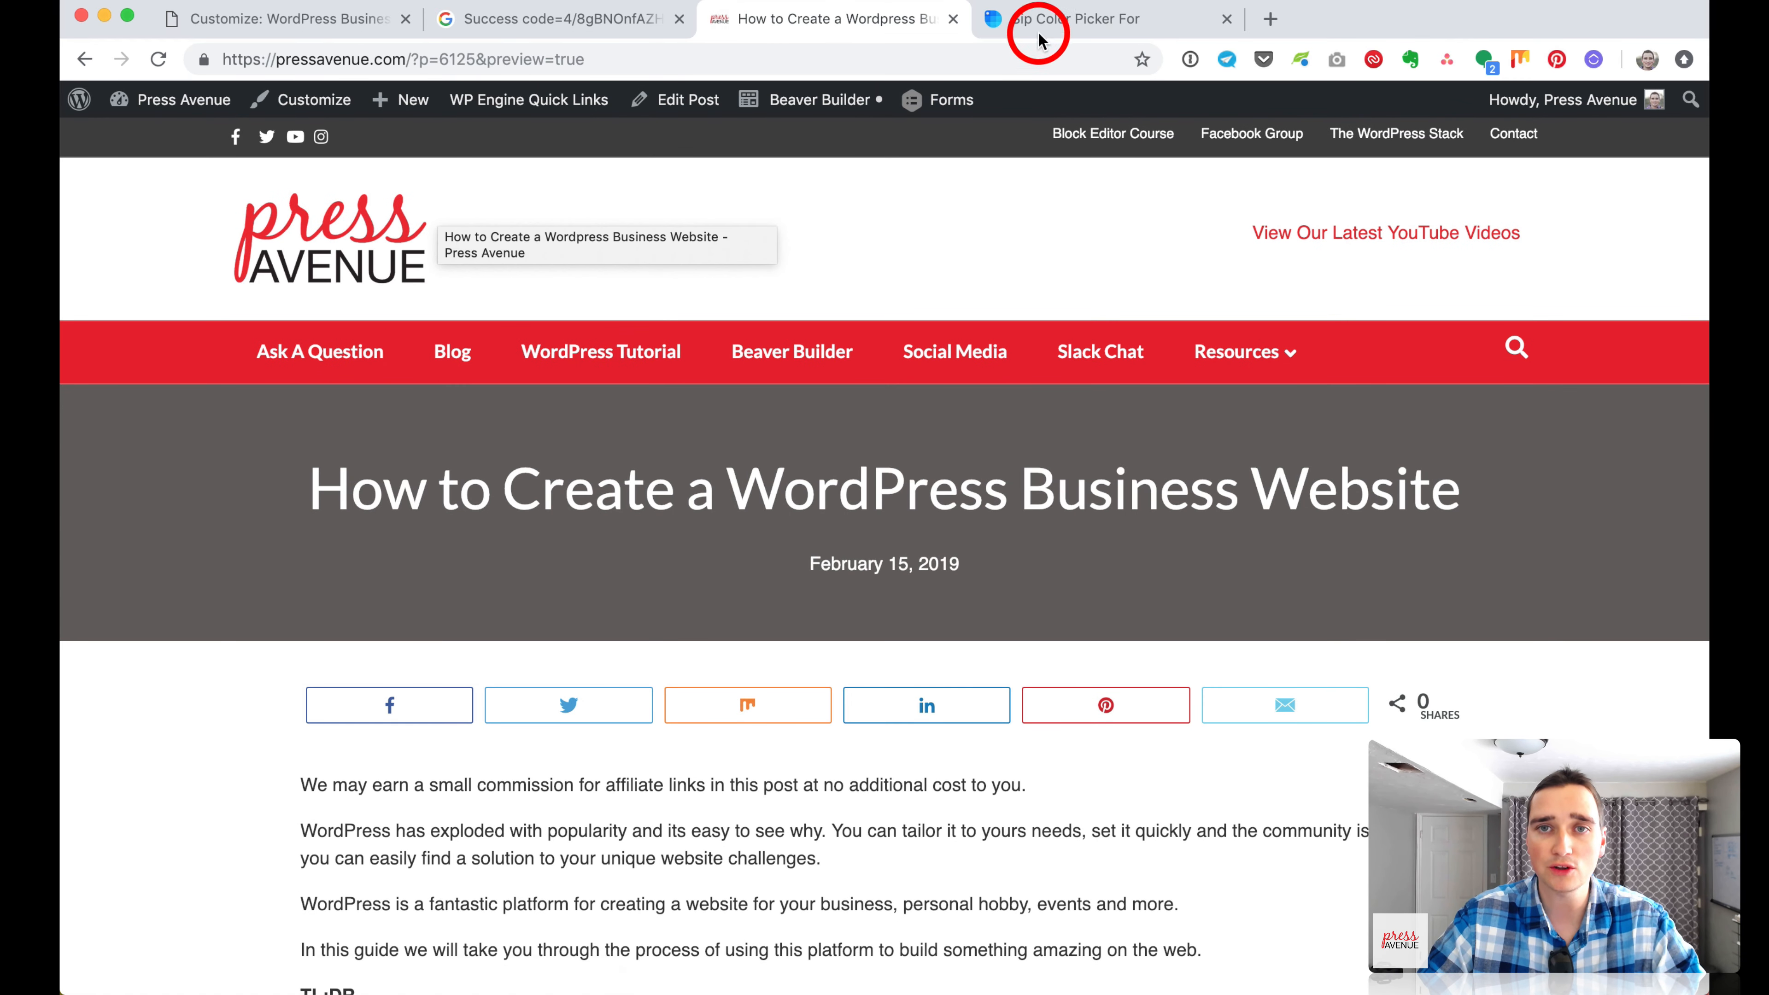
{"action": "left_click", "coordinate": [1120, 25]}
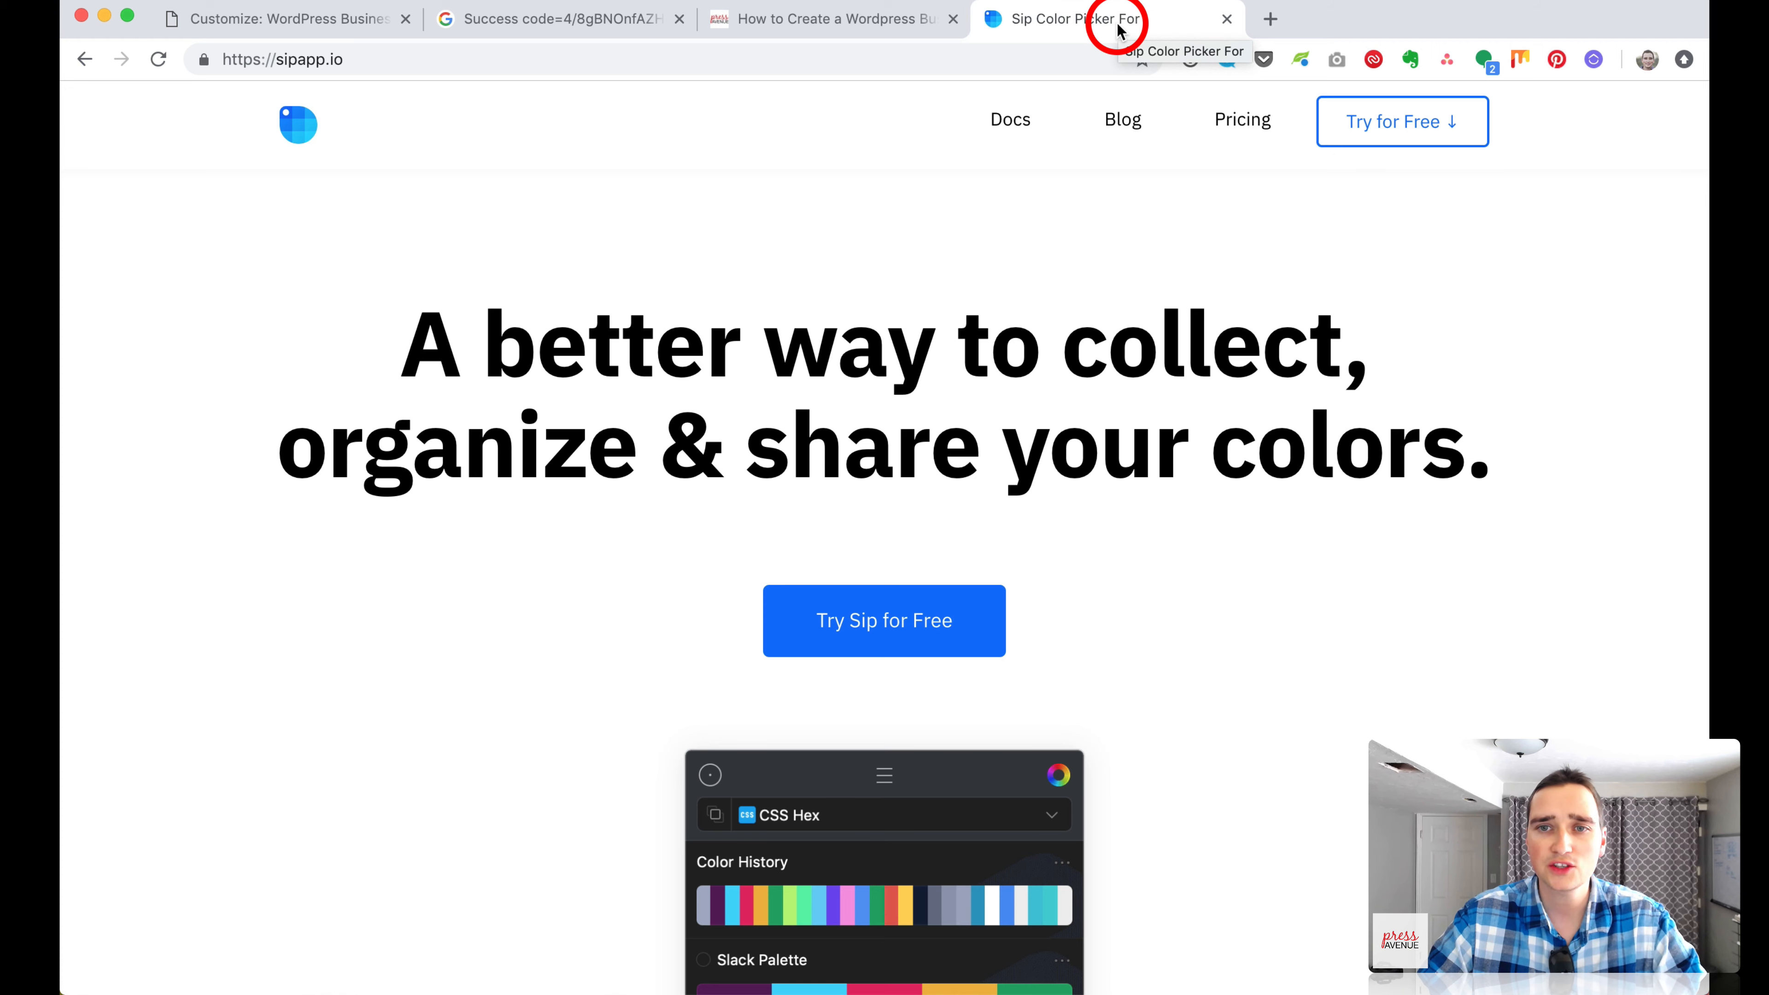
{"action": "left_click", "coordinate": [833, 24]}
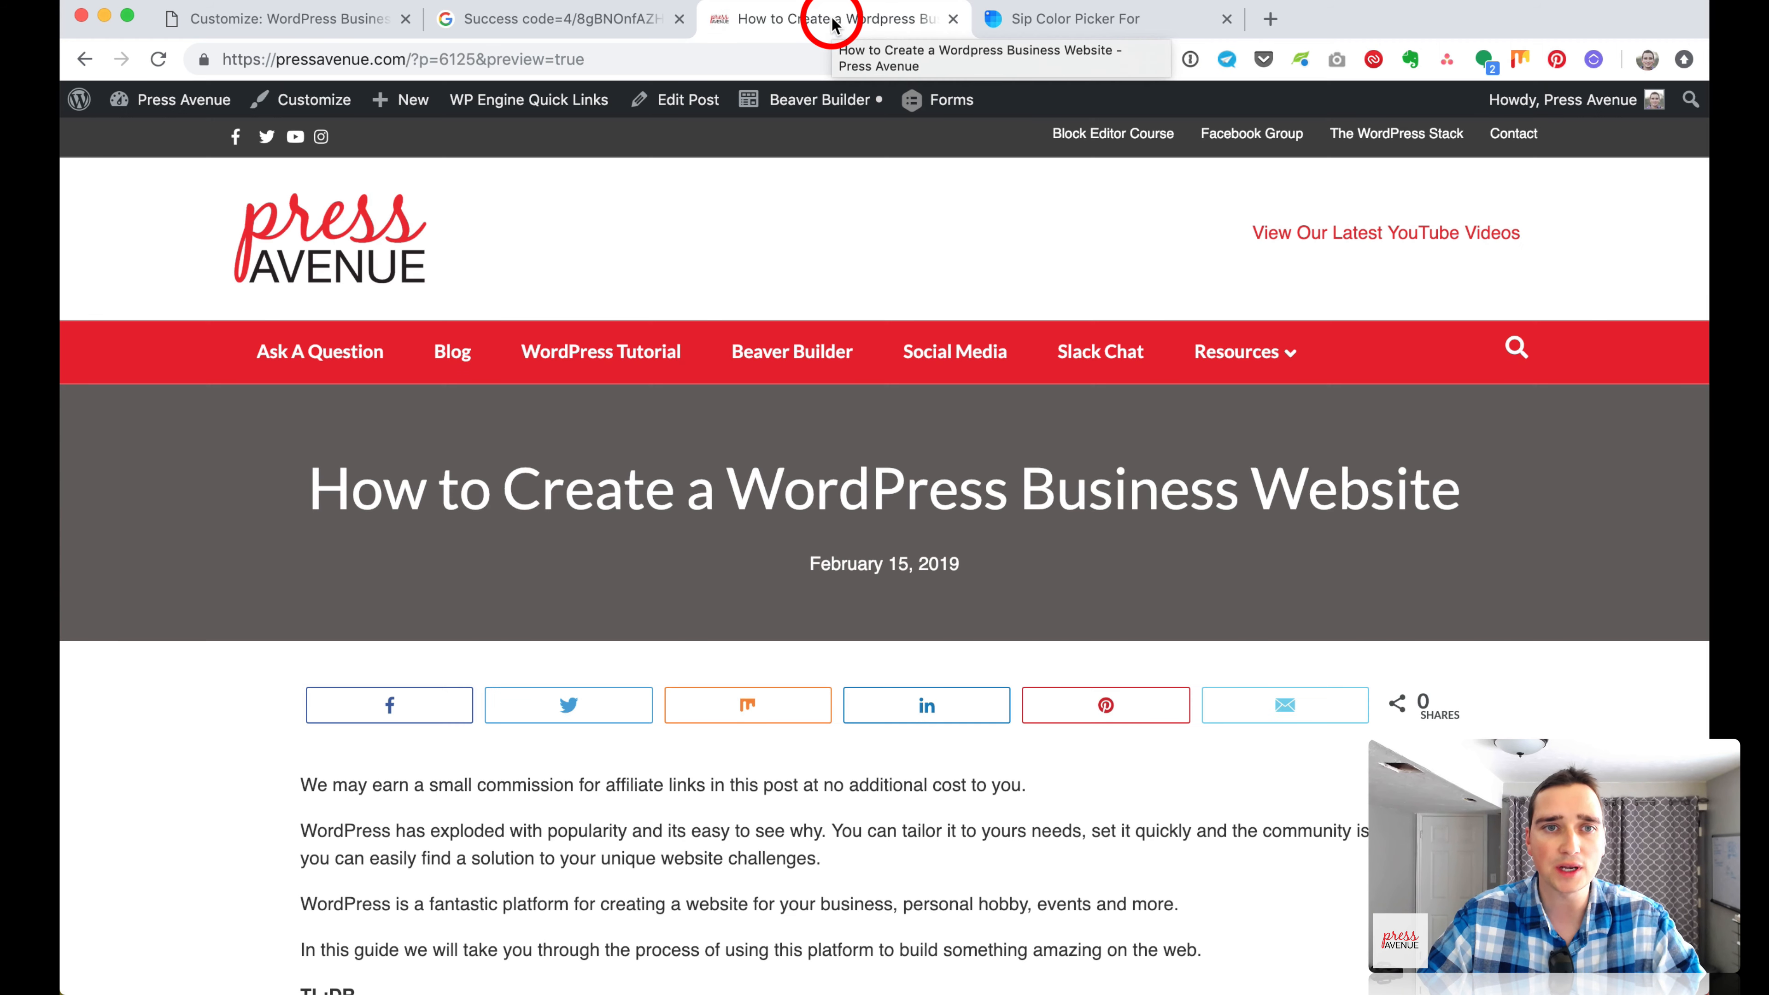
{"action": "left_click", "coordinate": [1119, 3]}
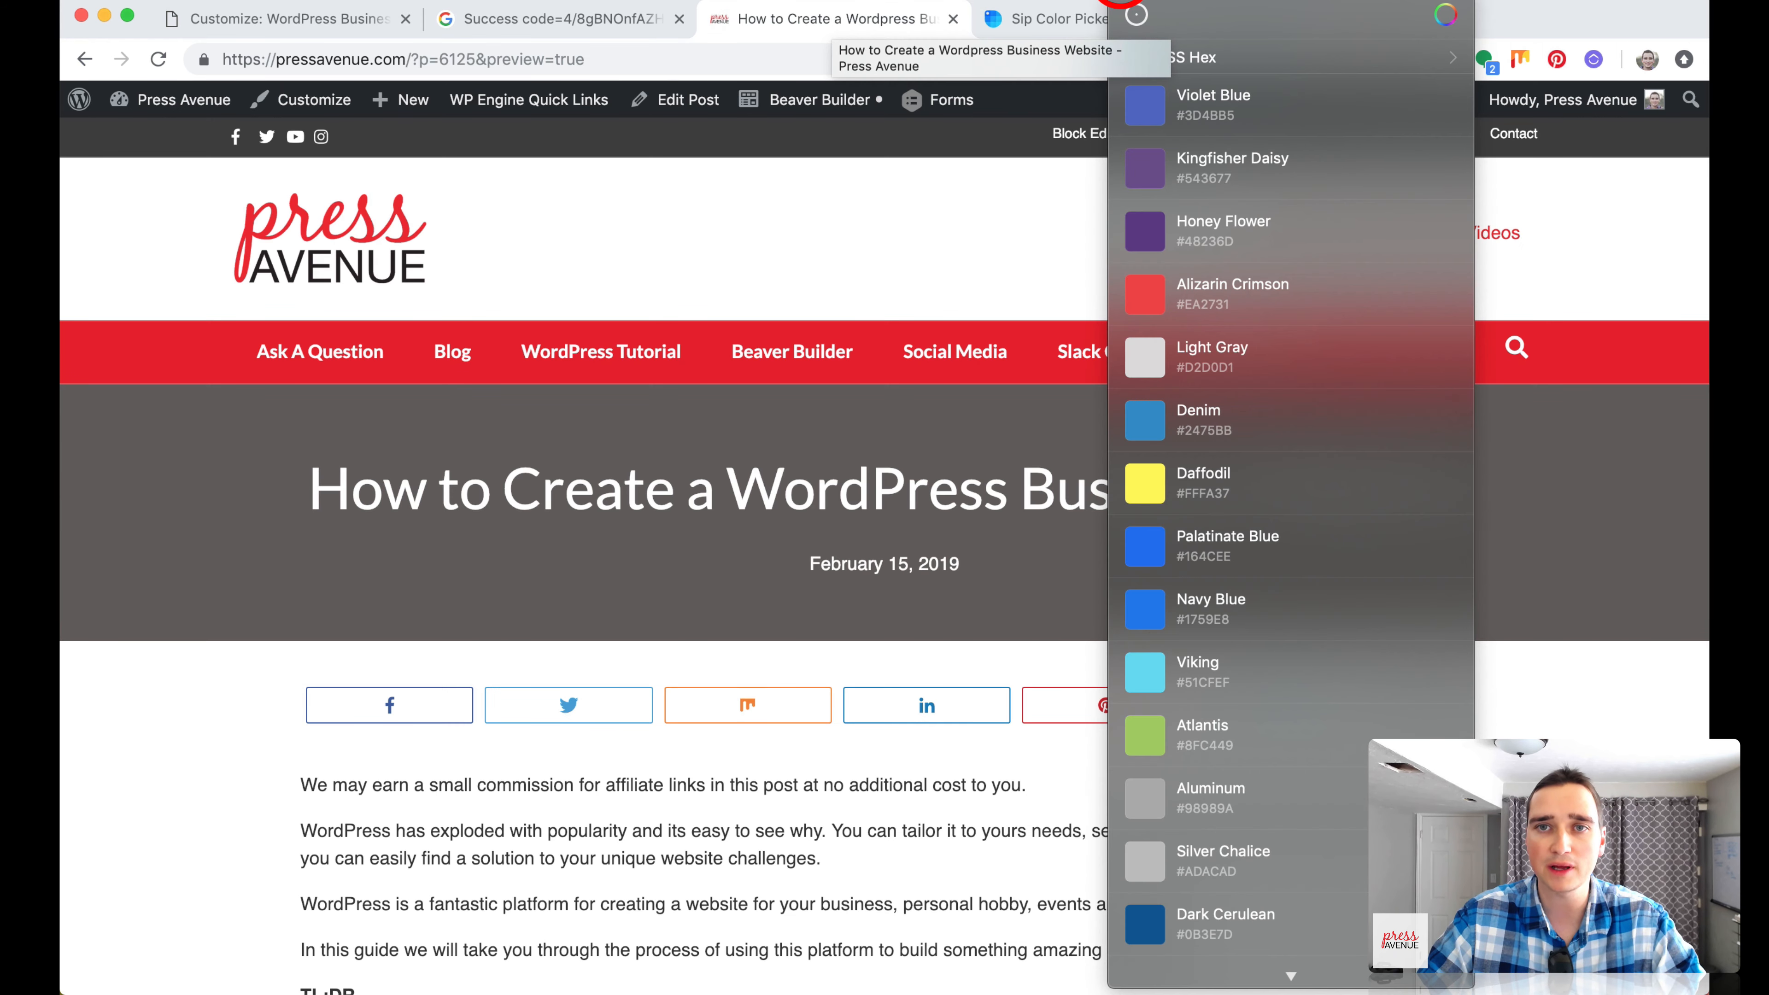
{"action": "left_click", "coordinate": [1136, 14]}
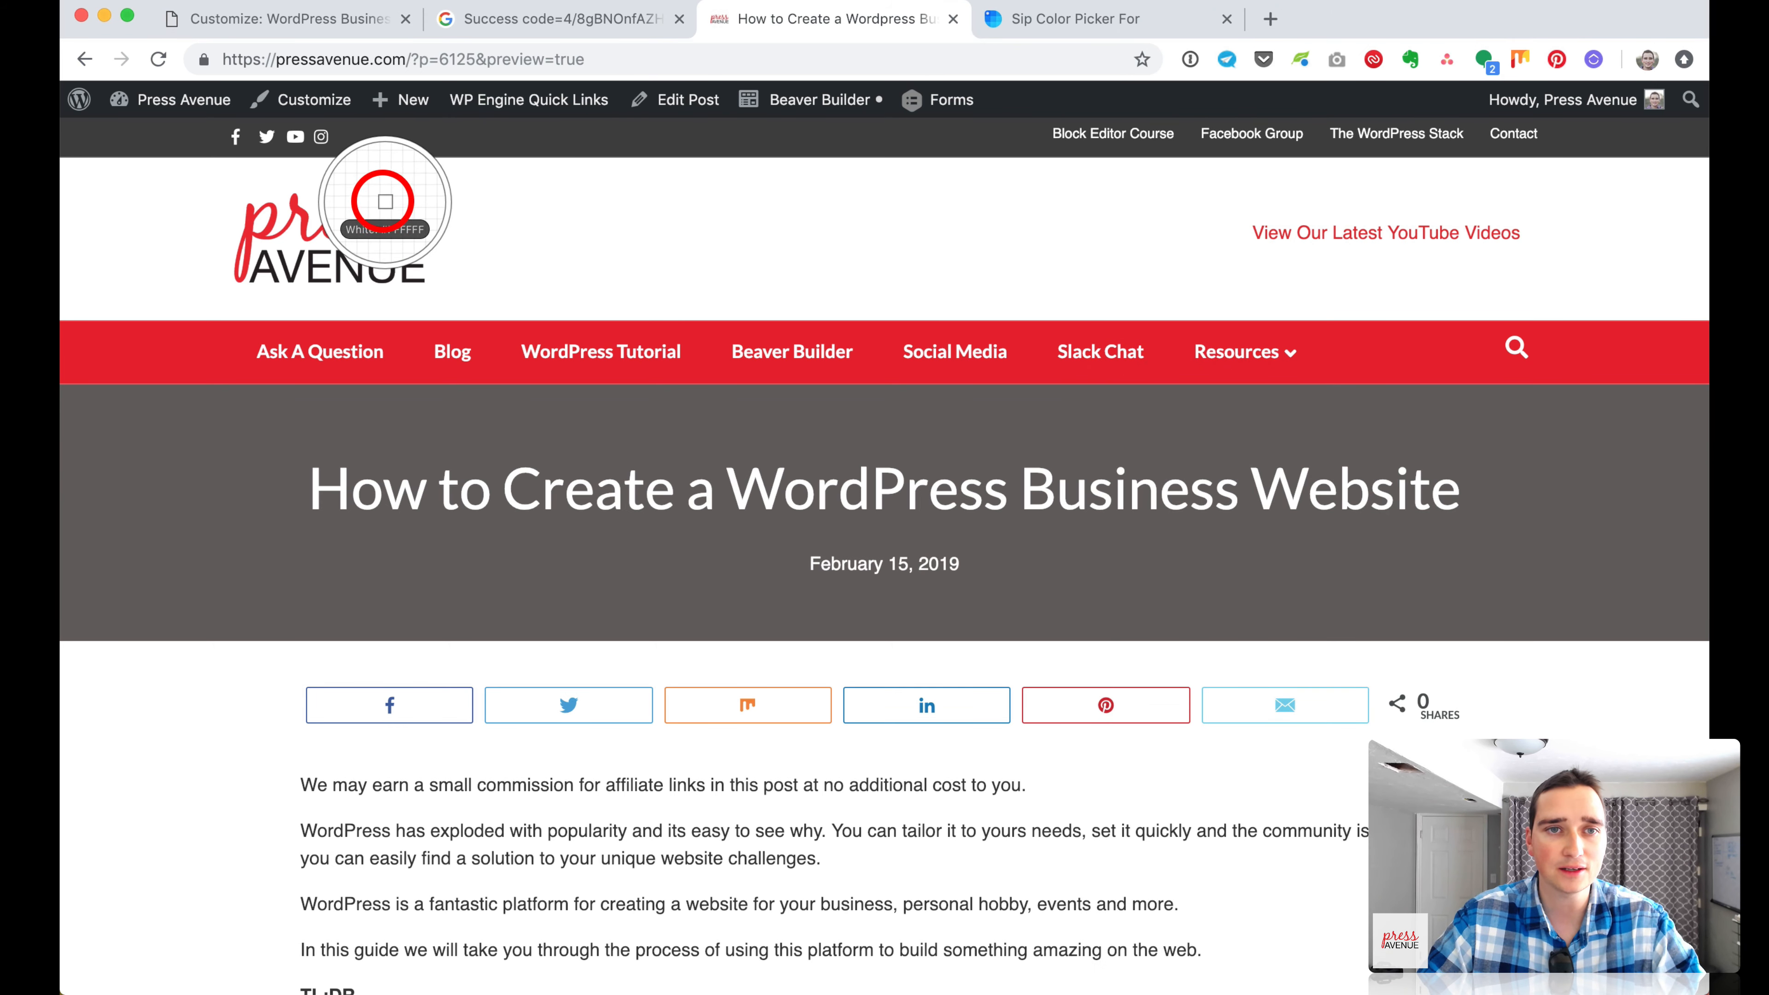
{"action": "left_click", "coordinate": [362, 212]}
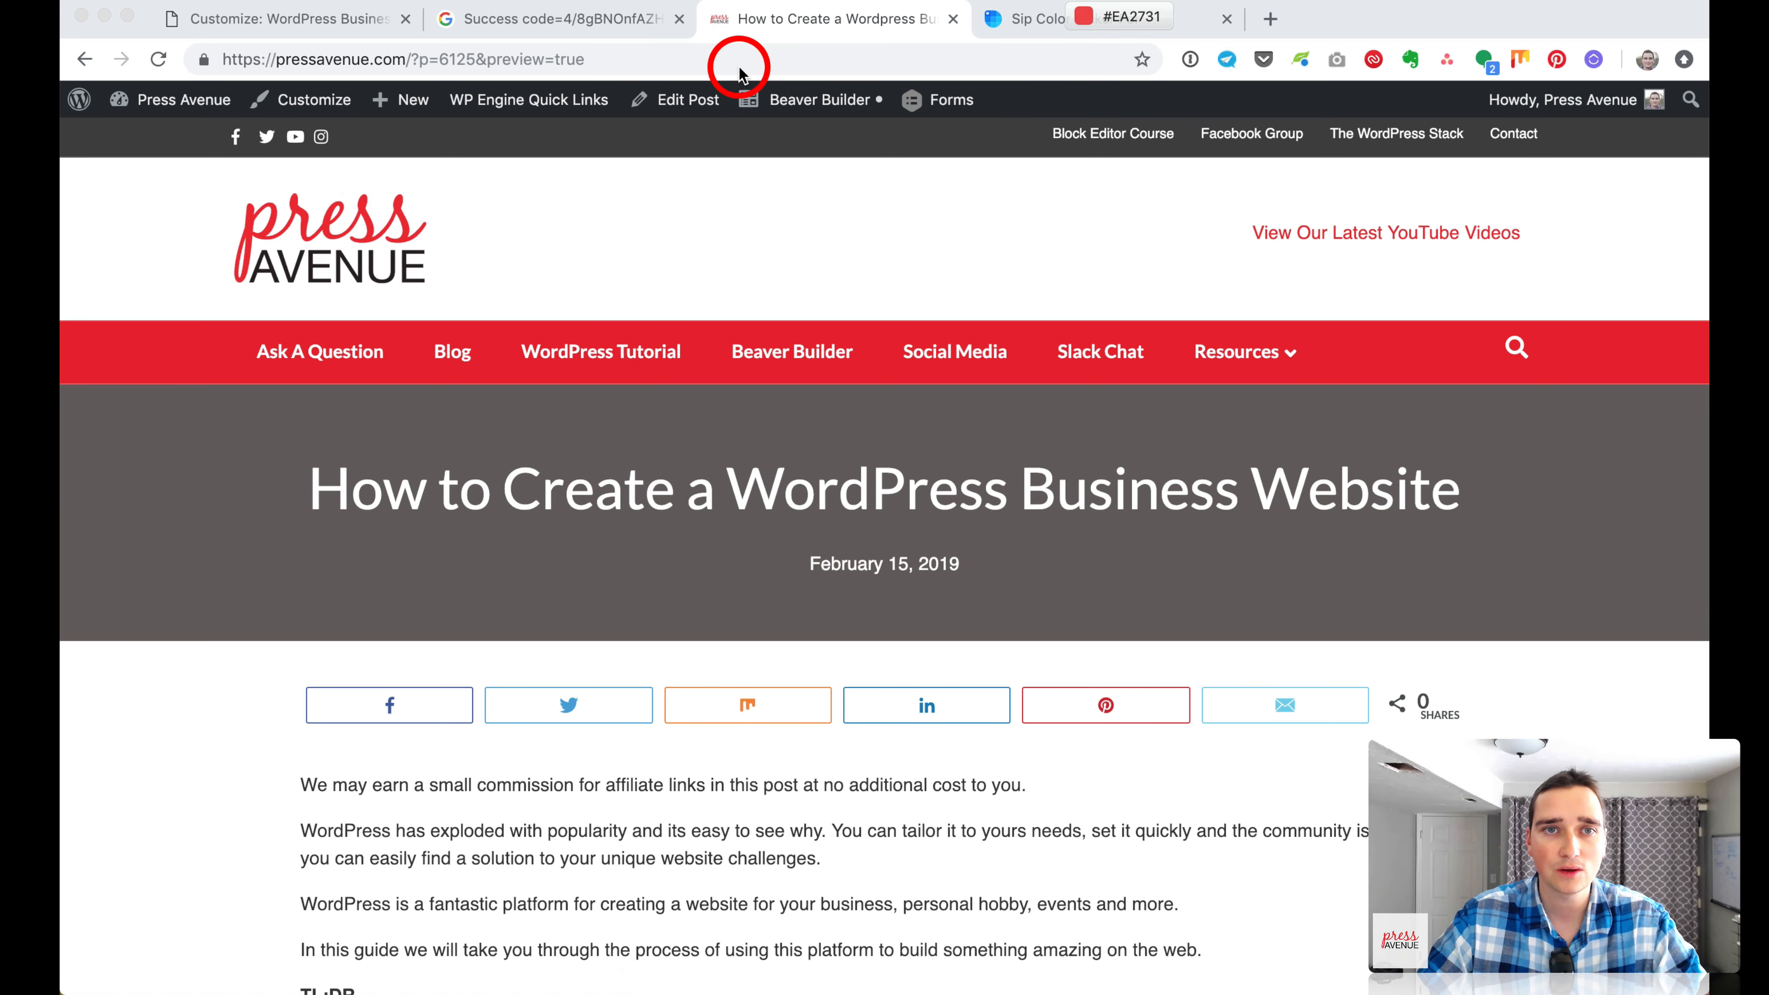
Return to the WordPress customizer and replace the accent color with the copied red (#ea2731).
{"action": "left_click", "coordinate": [362, 19]}
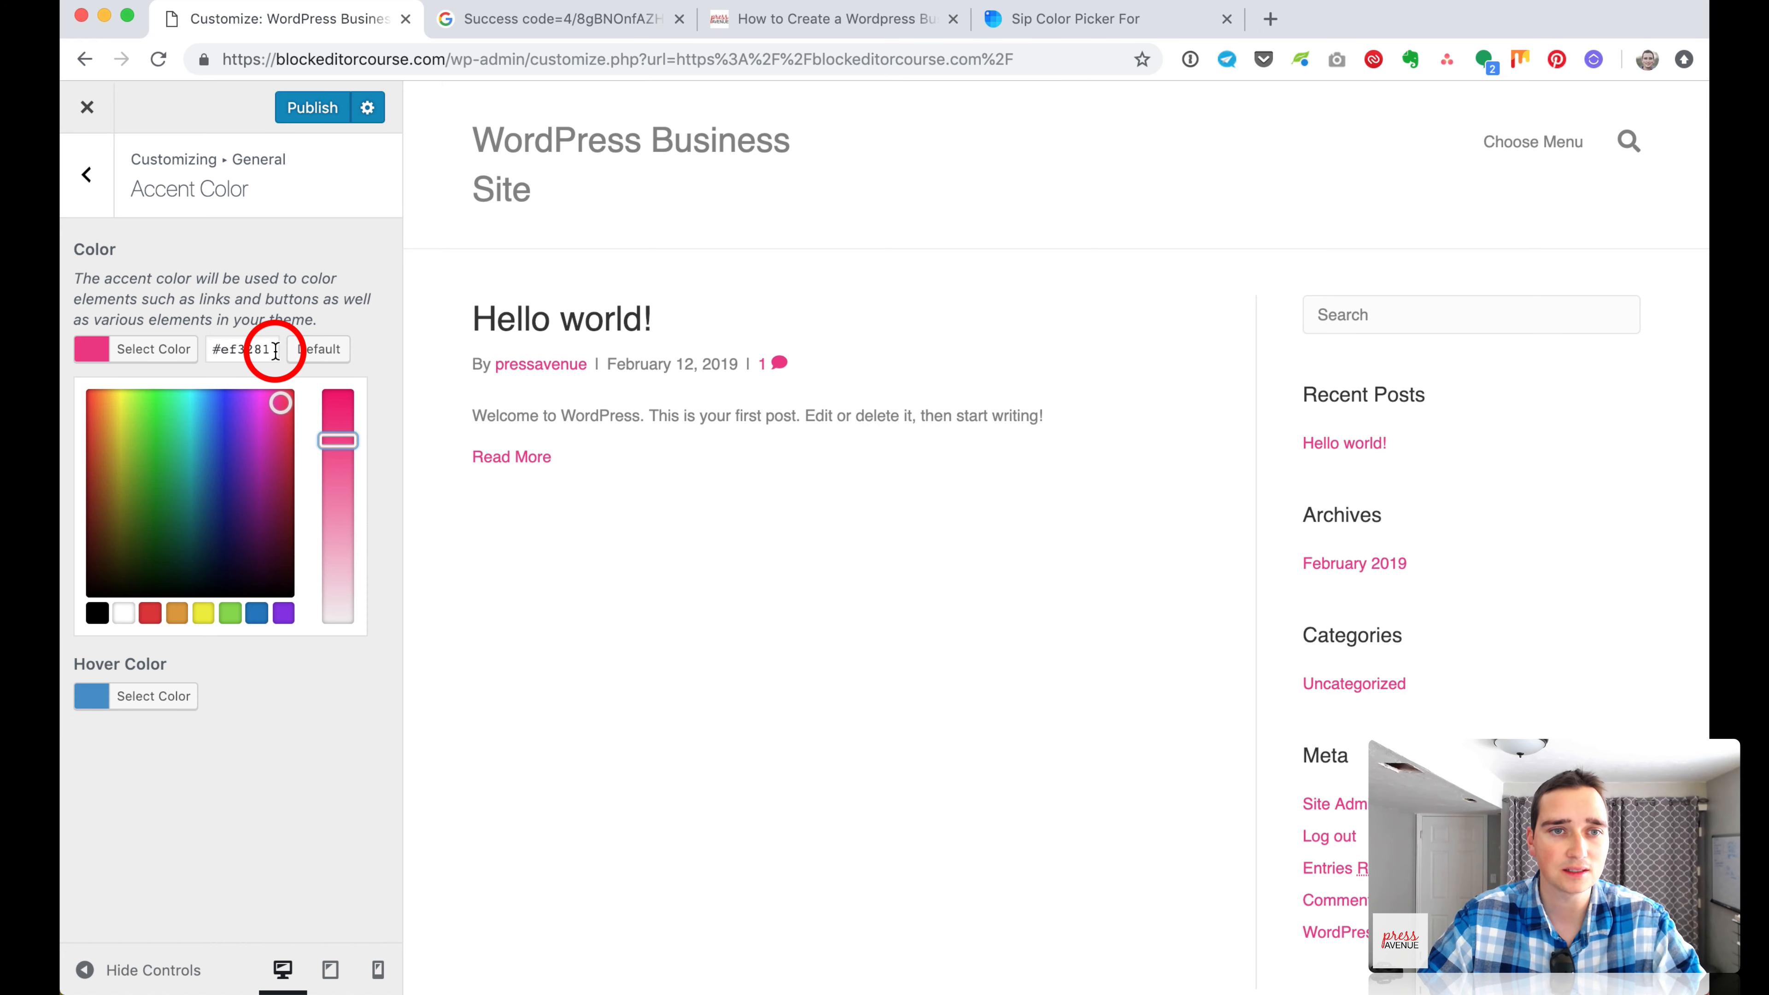
{"action": "left_click_drag", "start_coordinate": [275, 350], "coordinate": [249, 337]}
{"action": "right_click", "coordinate": [243, 351]}
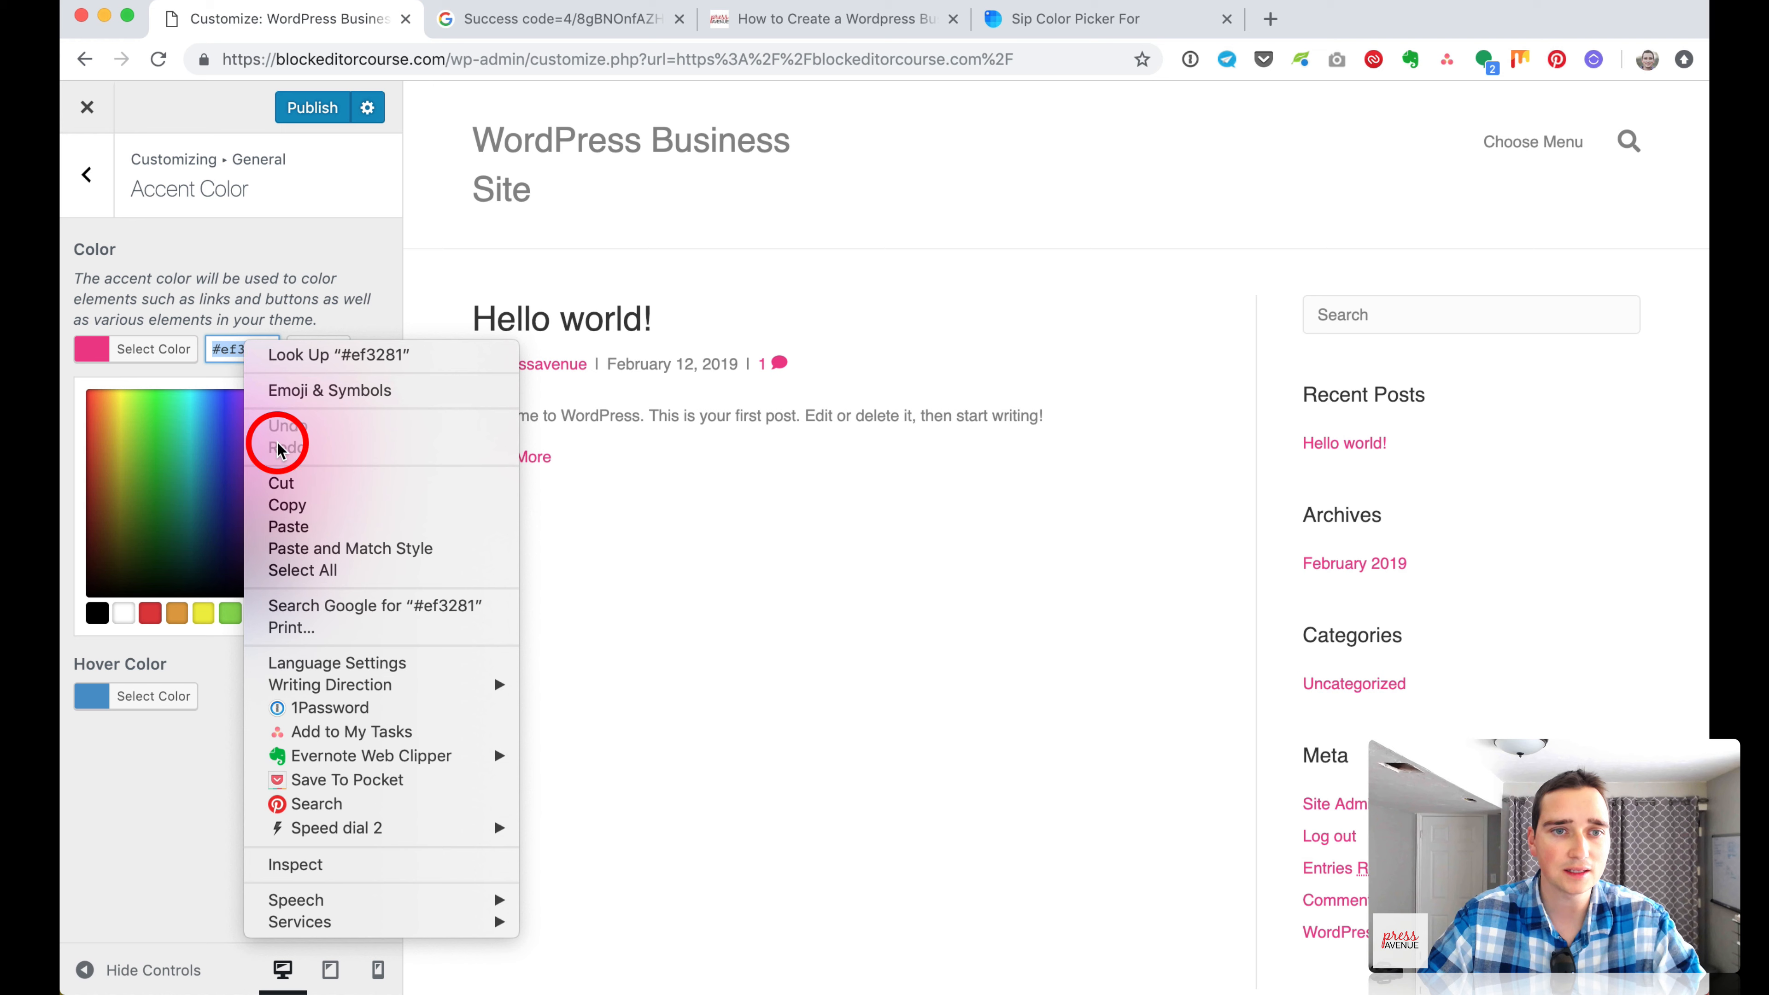
{"action": "left_click", "coordinate": [289, 518]}
{"action": "left_click", "coordinate": [371, 356]}
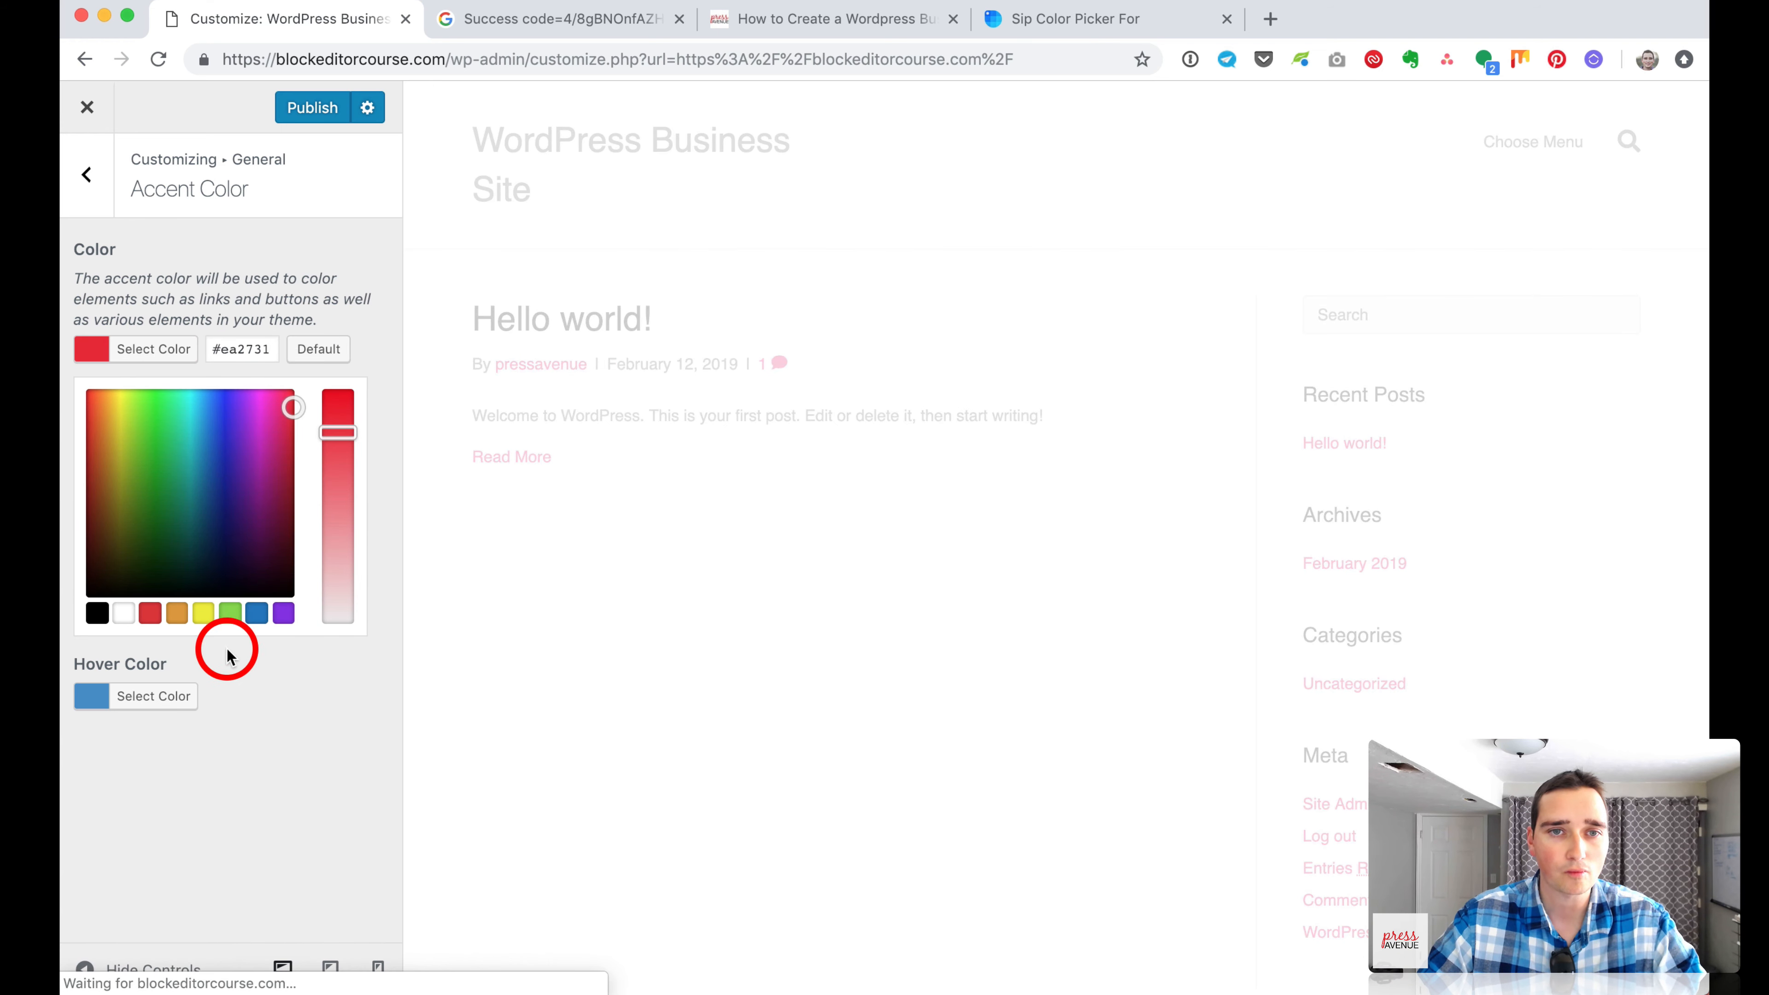
Set the accent's hover color to crimson (#c60035).
{"action": "left_click", "coordinate": [153, 695]}
{"action": "left_click_drag", "start_coordinate": [288, 489], "coordinate": [330, 479]}
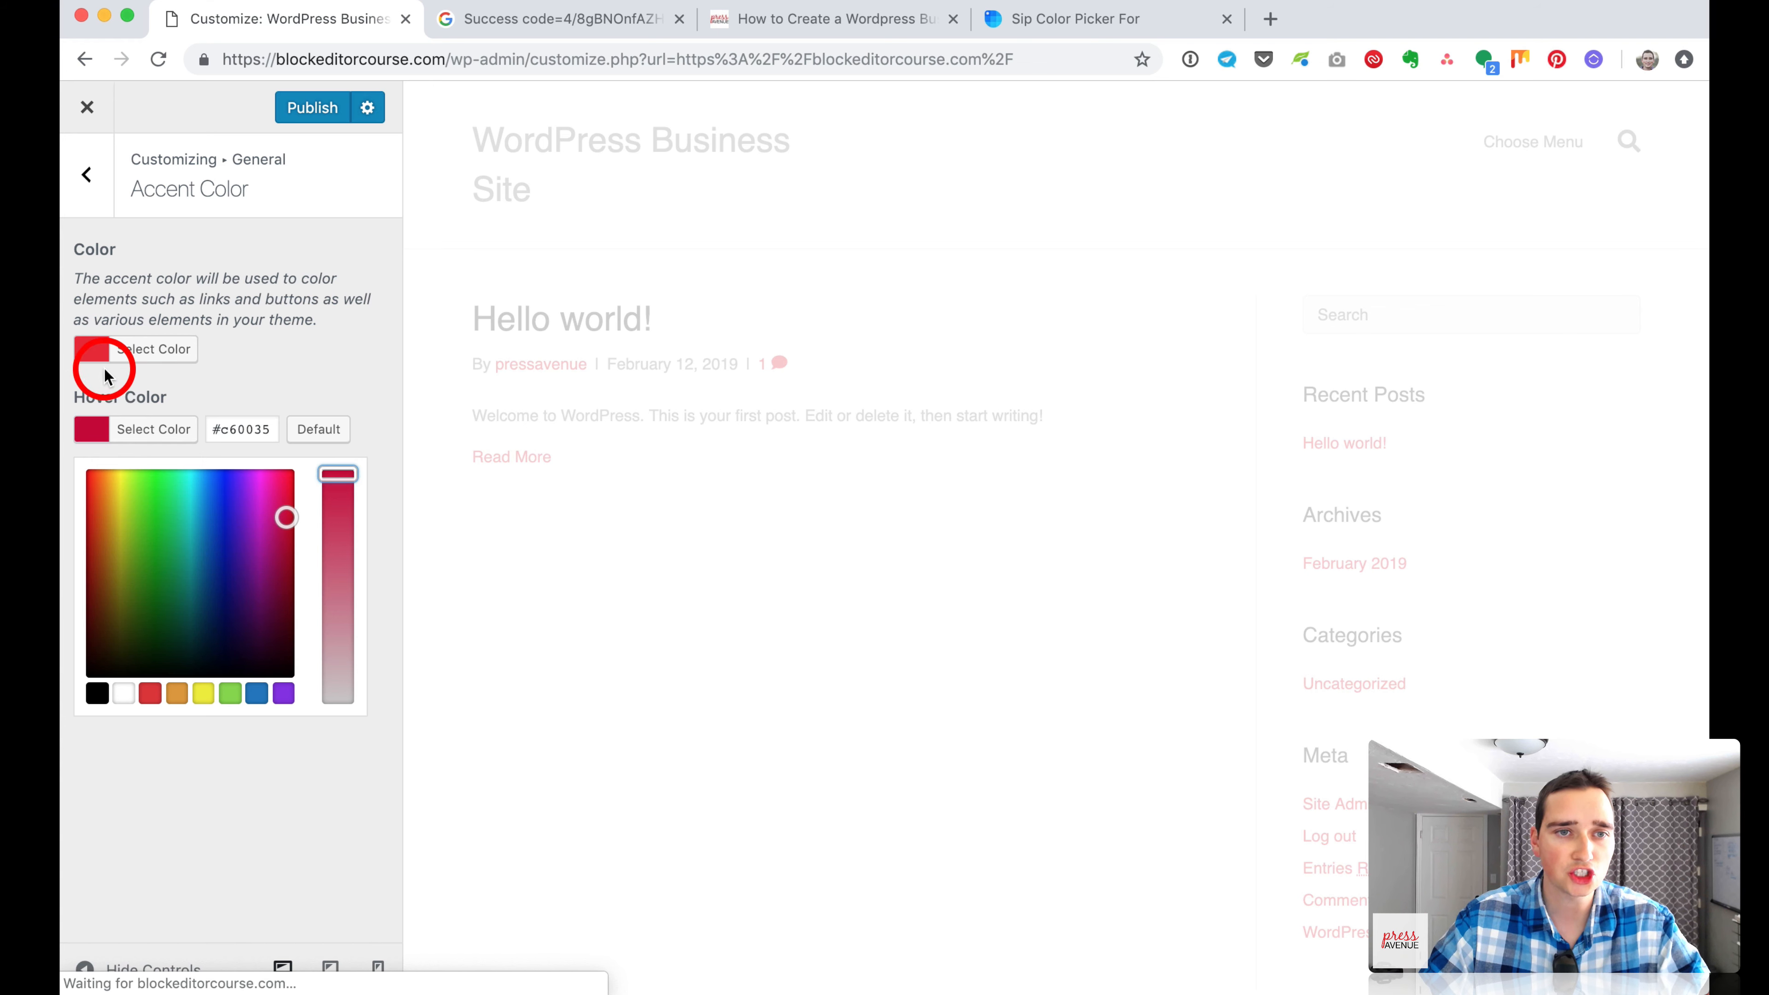
{"action": "left_click", "coordinate": [308, 399]}
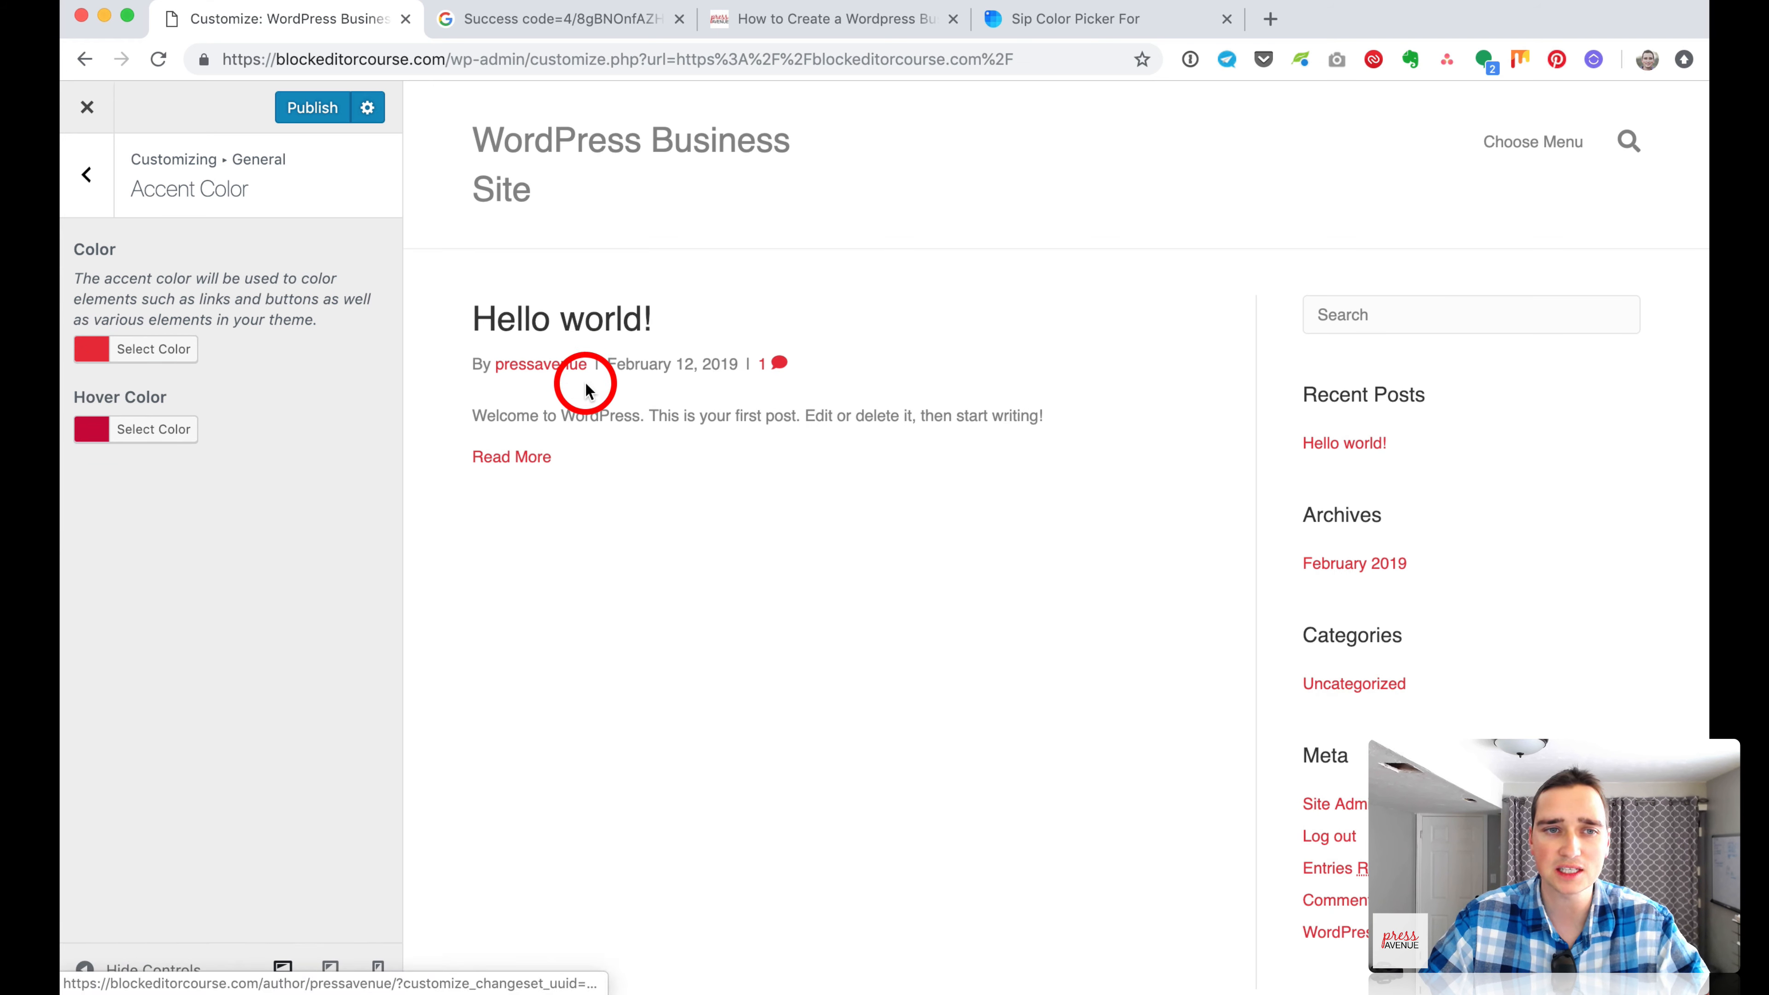
Darken the accent's hover color to deep red (#930027).
{"action": "left_click", "coordinate": [106, 435]}
{"action": "left_click_drag", "start_coordinate": [285, 517], "coordinate": [285, 603]}
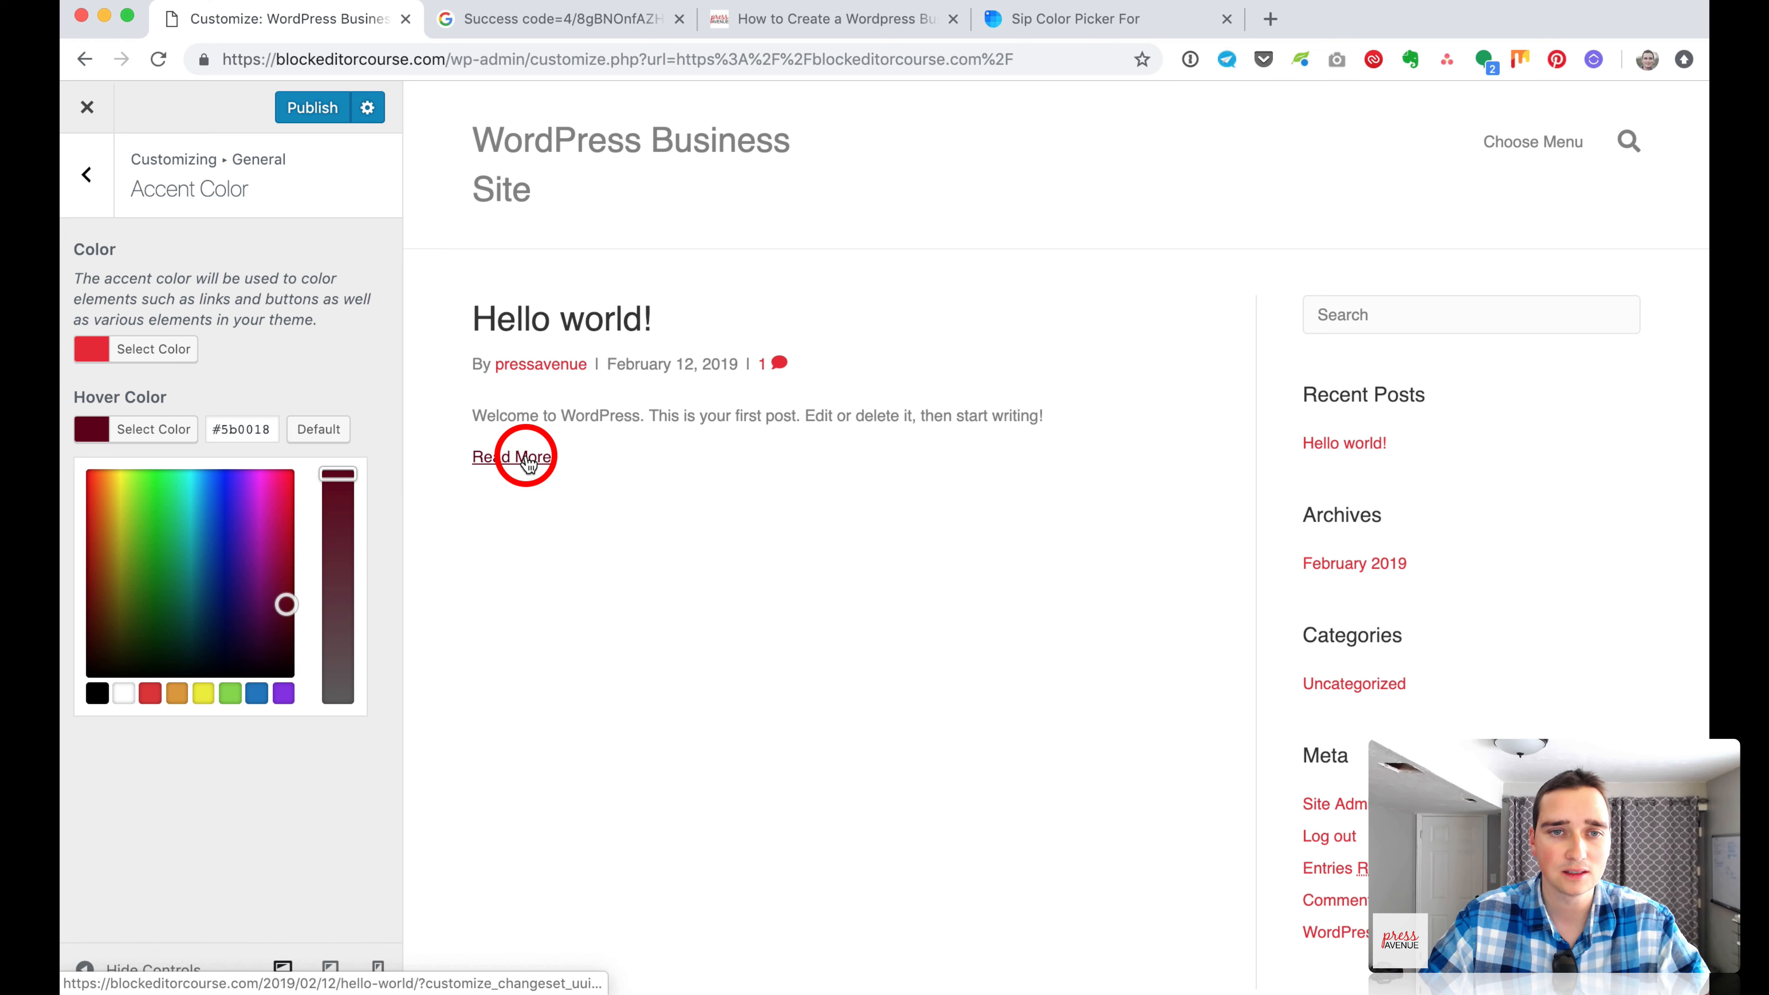
{"action": "mouse_move", "coordinate": [286, 603]}
{"action": "left_mouse_down"}
{"action": "mouse_move", "coordinate": [285, 573]}
{"action": "mouse_move", "coordinate": [309, 568]}
{"action": "left_mouse_up"}
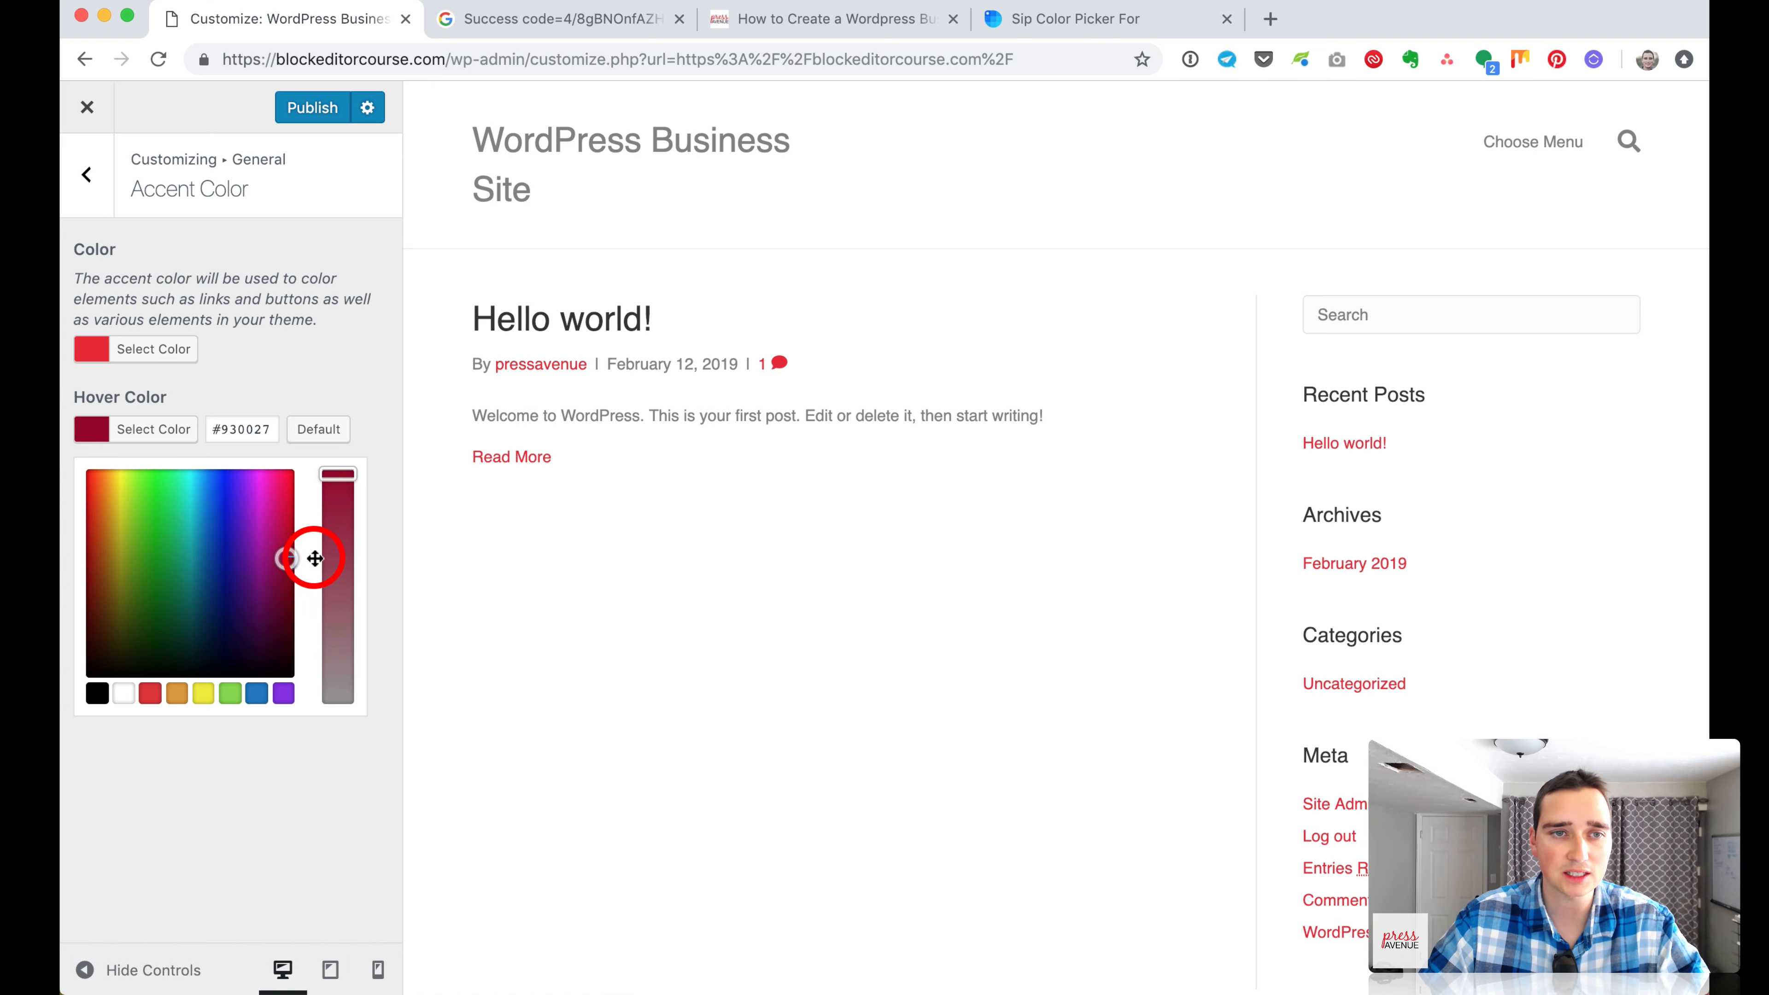
{"action": "left_click", "coordinate": [354, 369]}
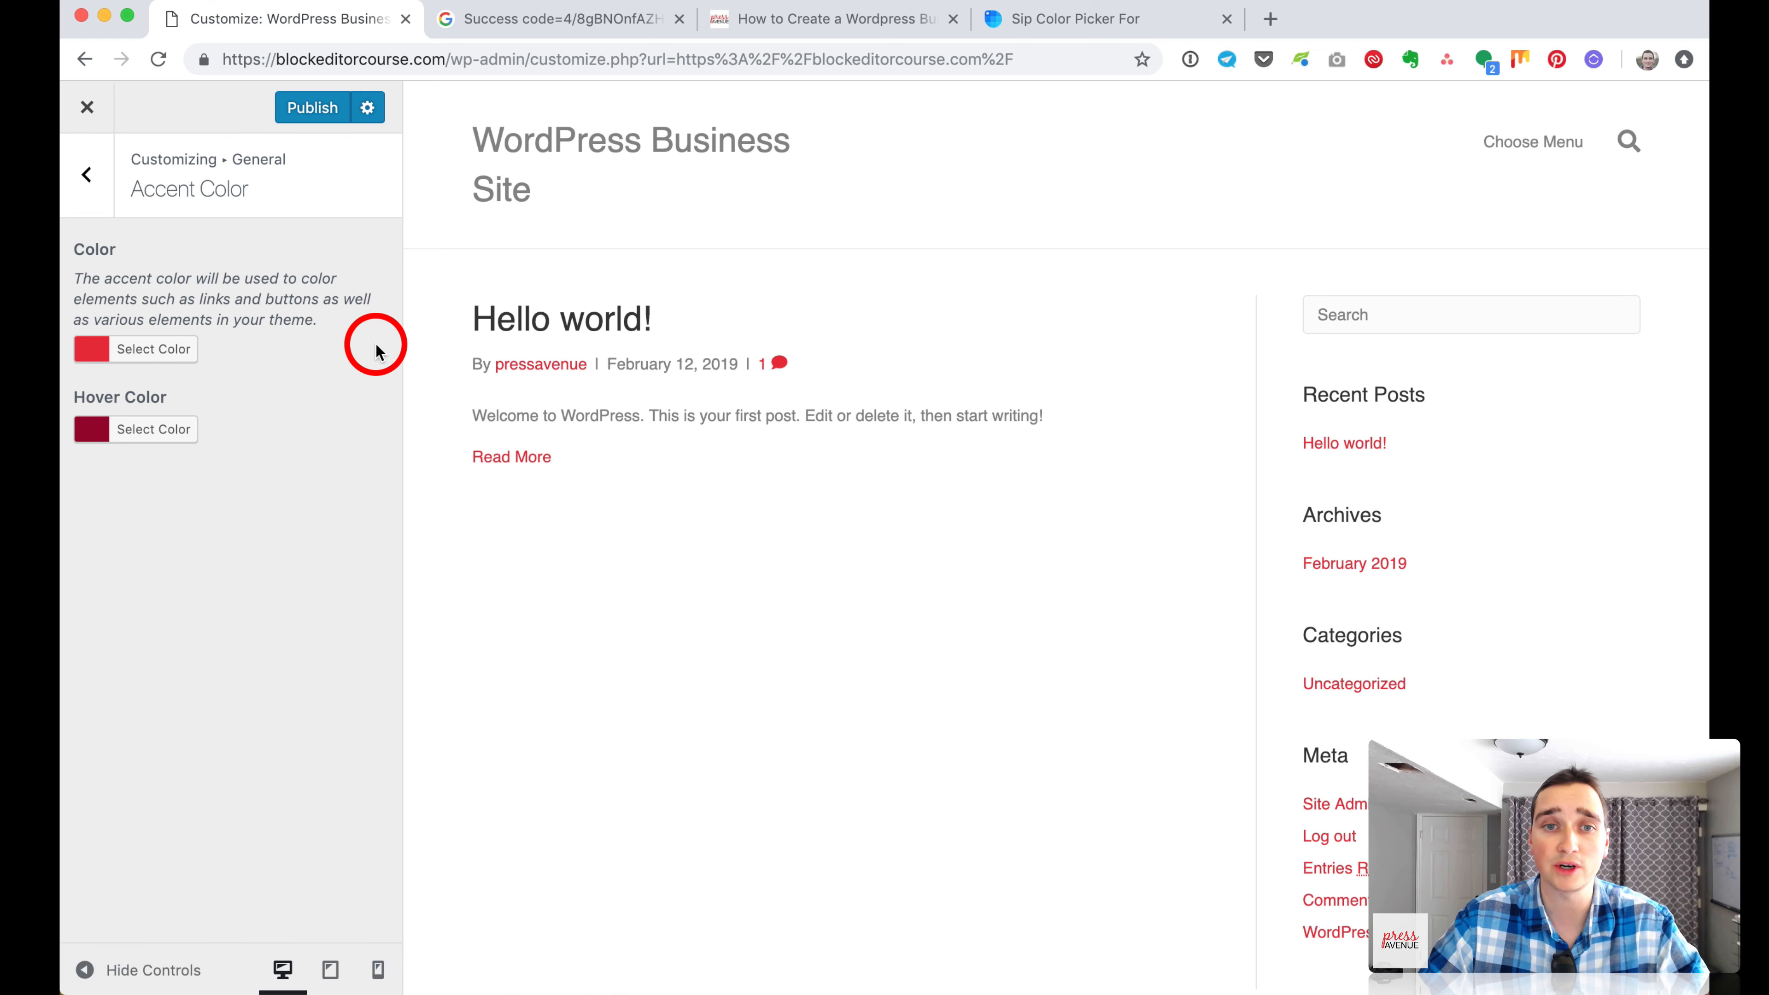
Open the General headings settings and set the color of all headings to the preset blue.
{"action": "left_click", "coordinate": [96, 187]}
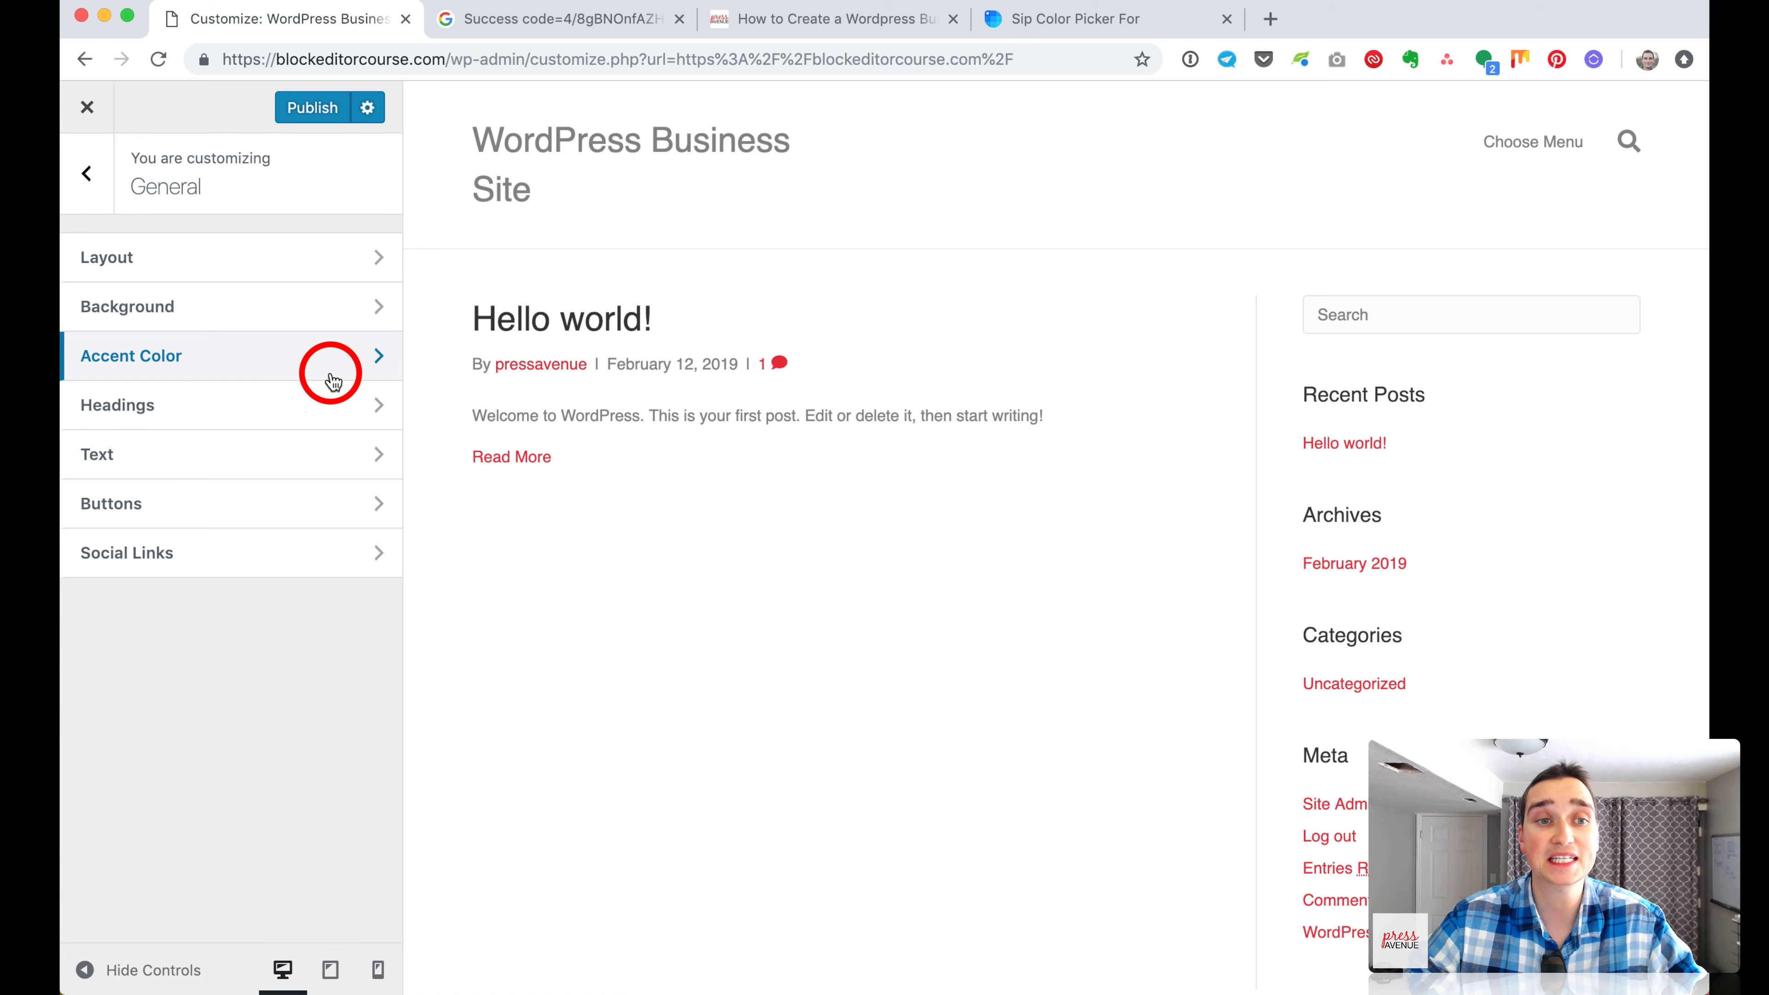
{"action": "left_click", "coordinate": [249, 403]}
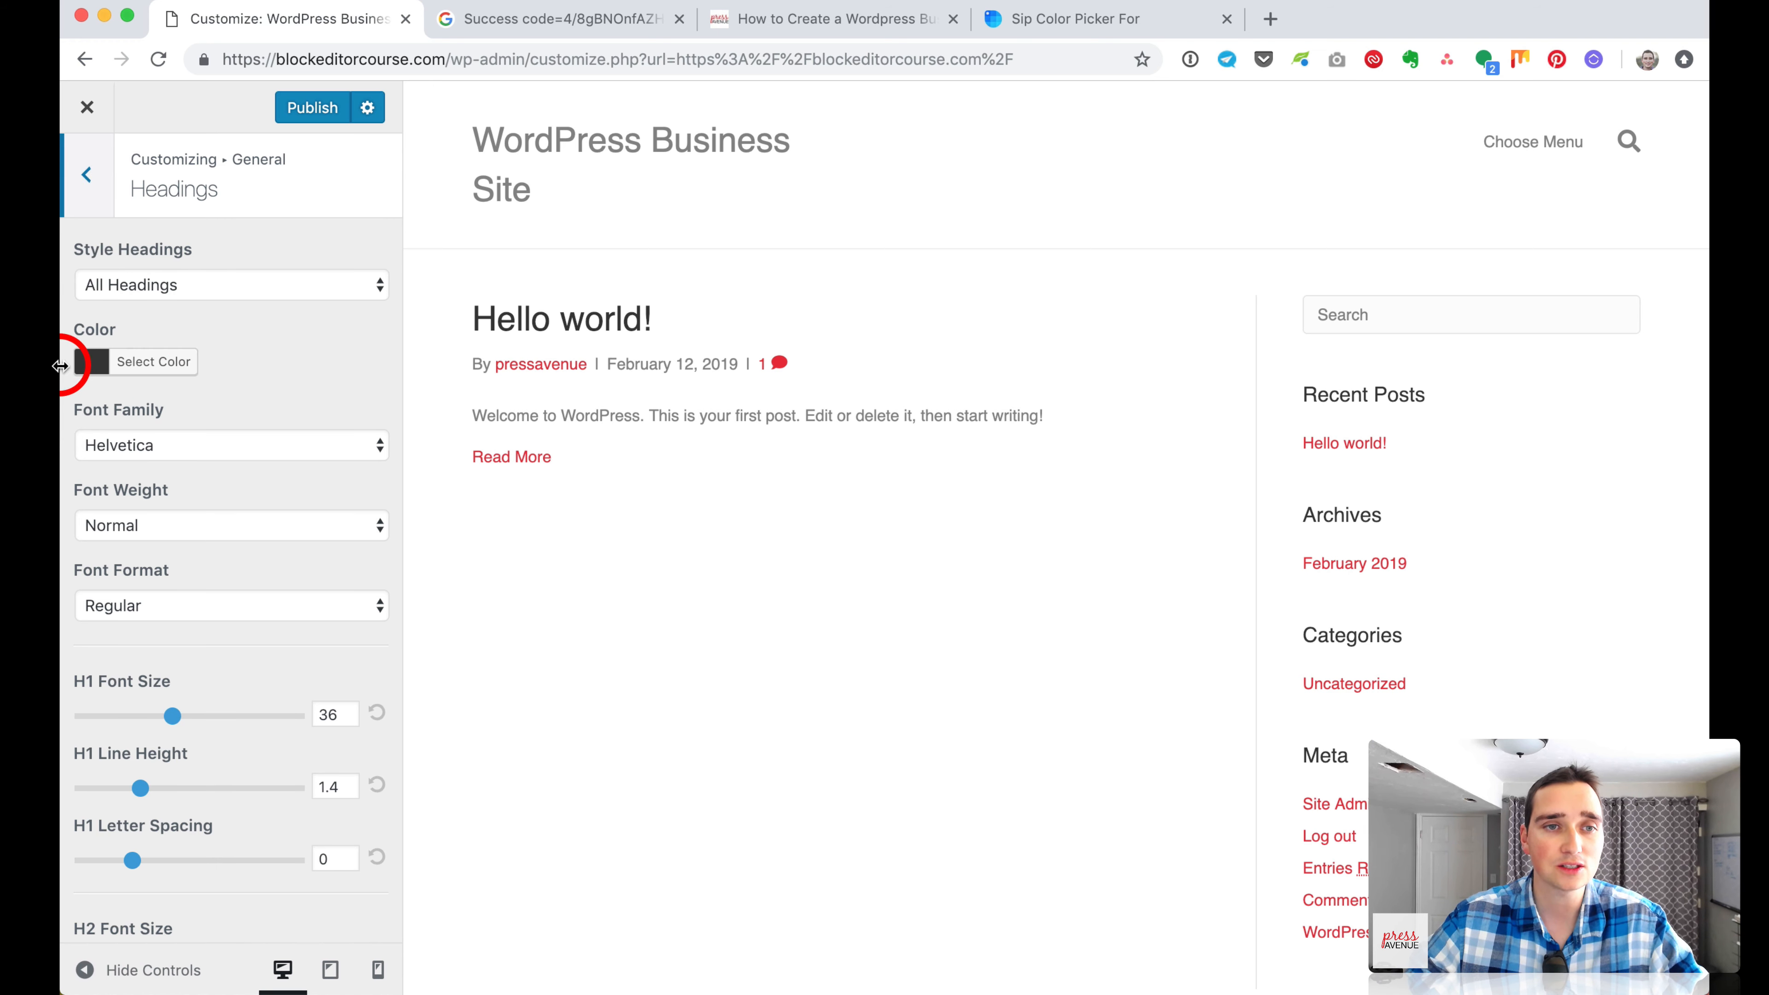
{"action": "left_click", "coordinate": [155, 361]}
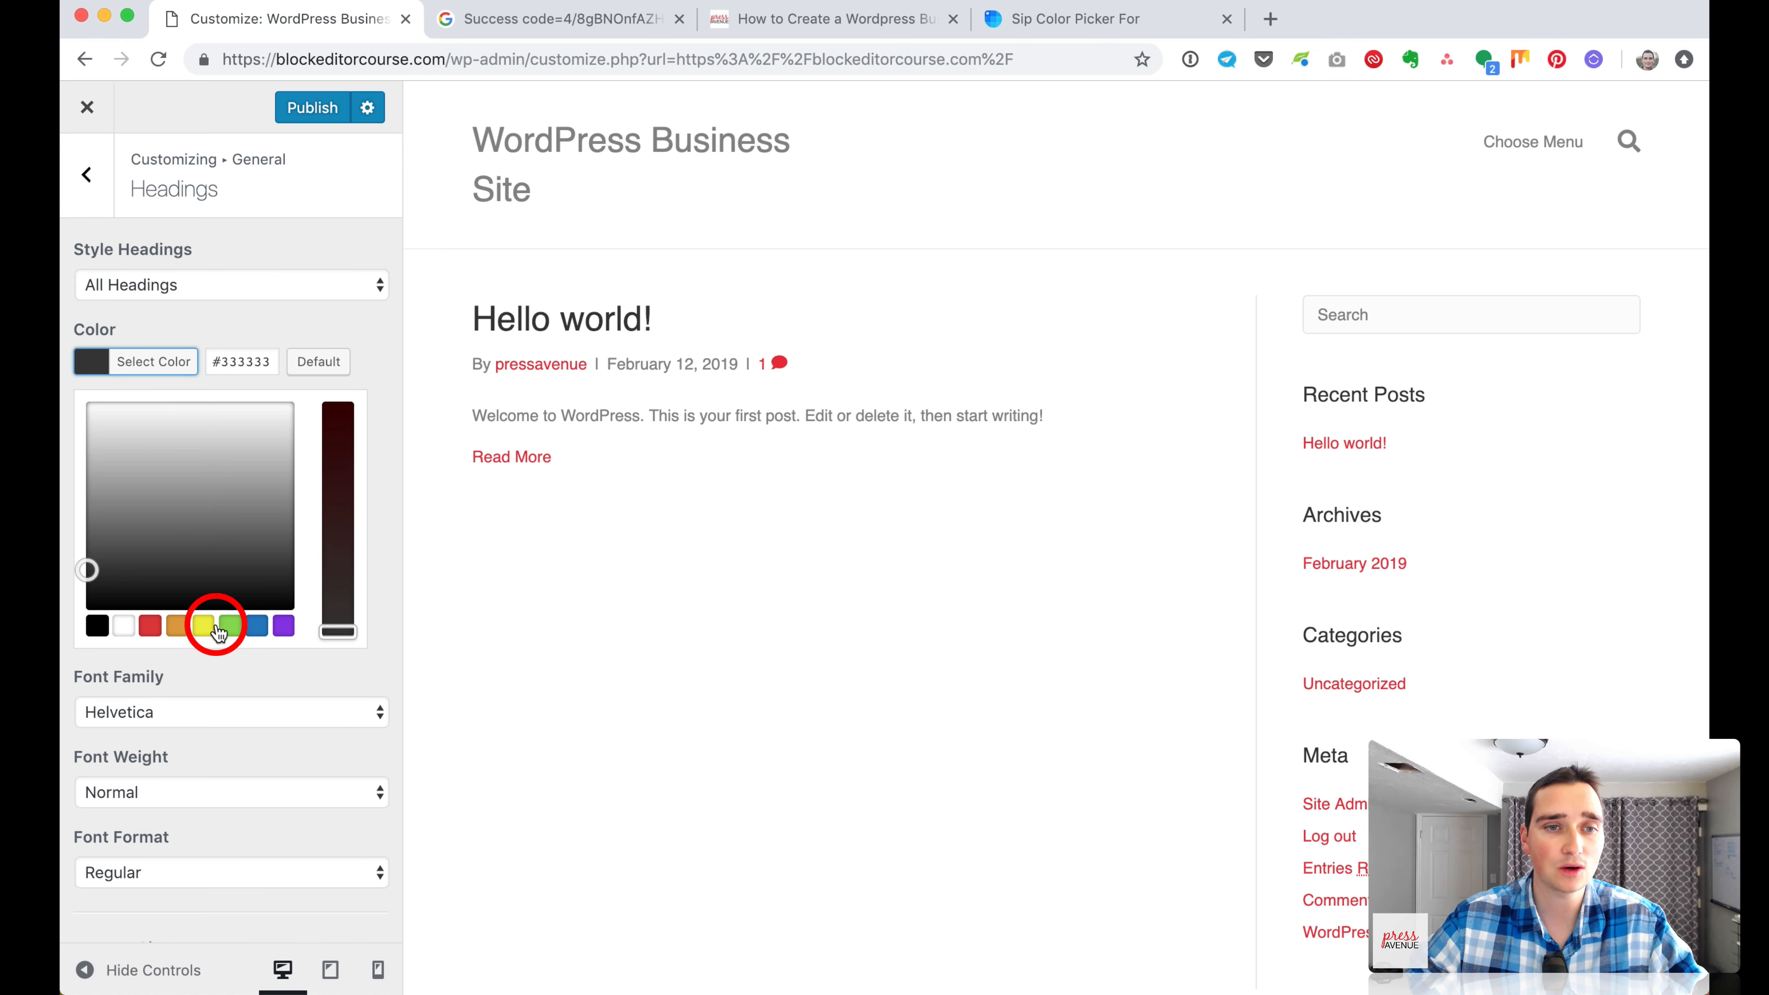
{"action": "left_click", "coordinate": [257, 627]}
{"action": "left_click", "coordinate": [377, 344]}
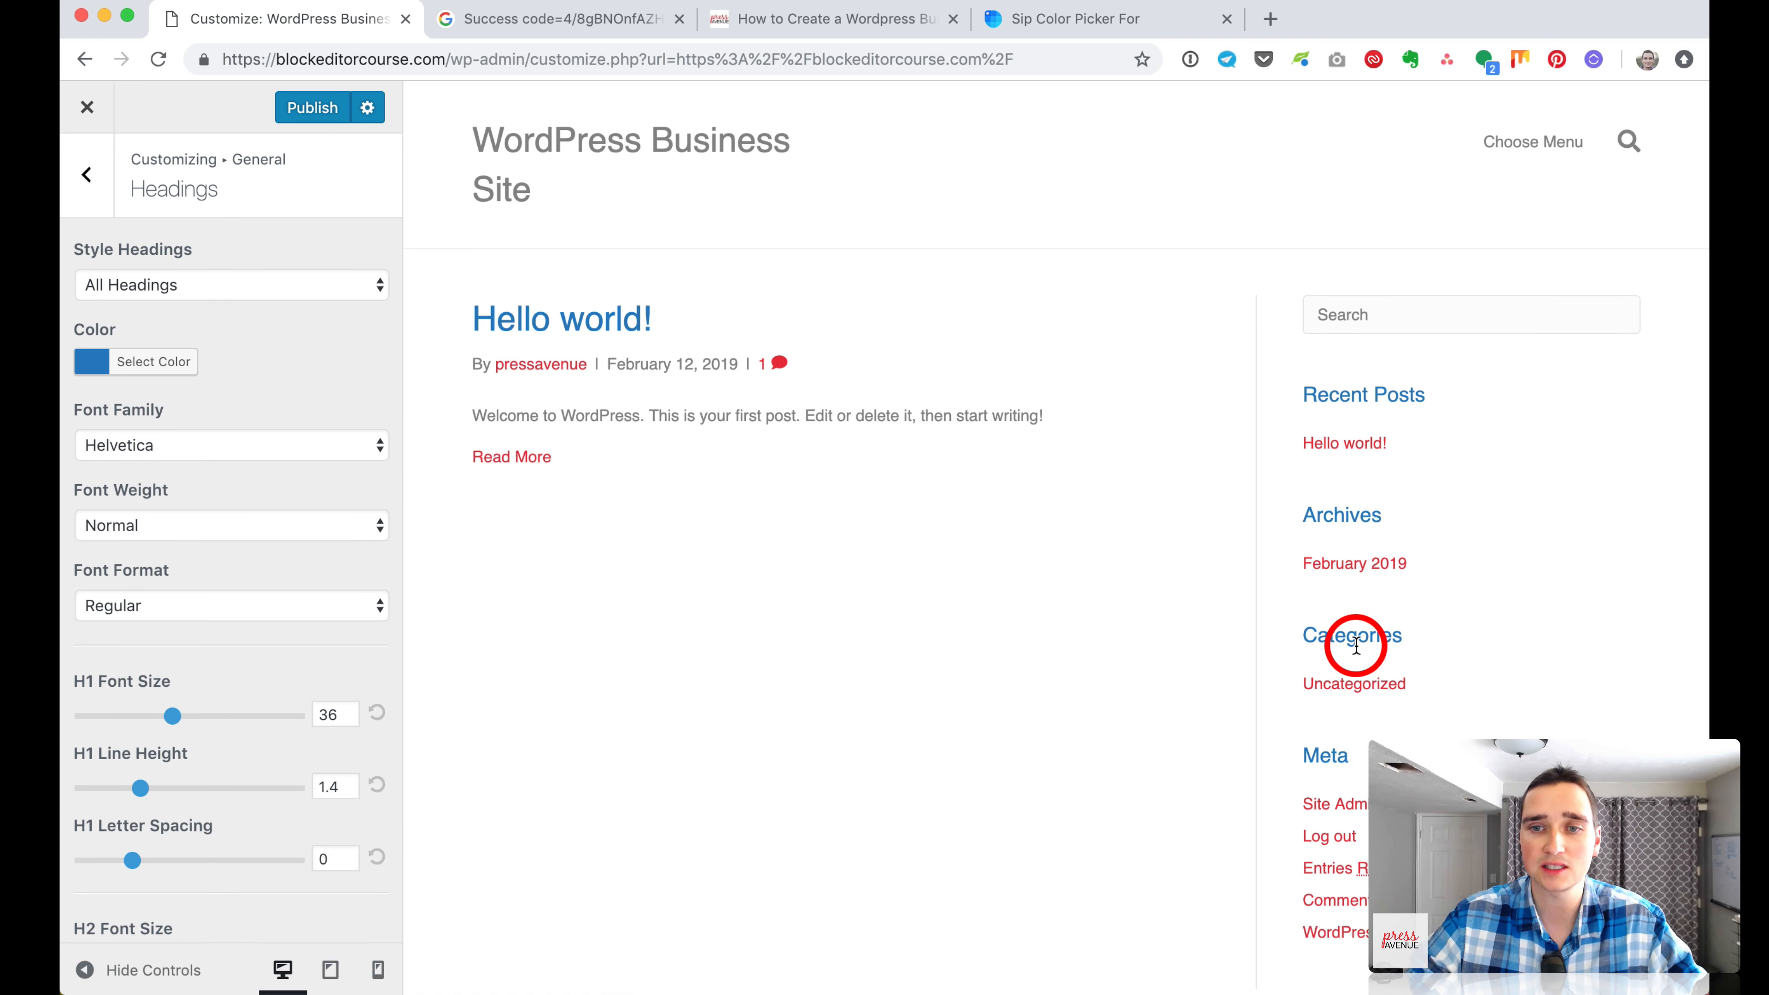
Replace the color of all headings with the copied red (#ea2731).
{"action": "left_click", "coordinate": [144, 369]}
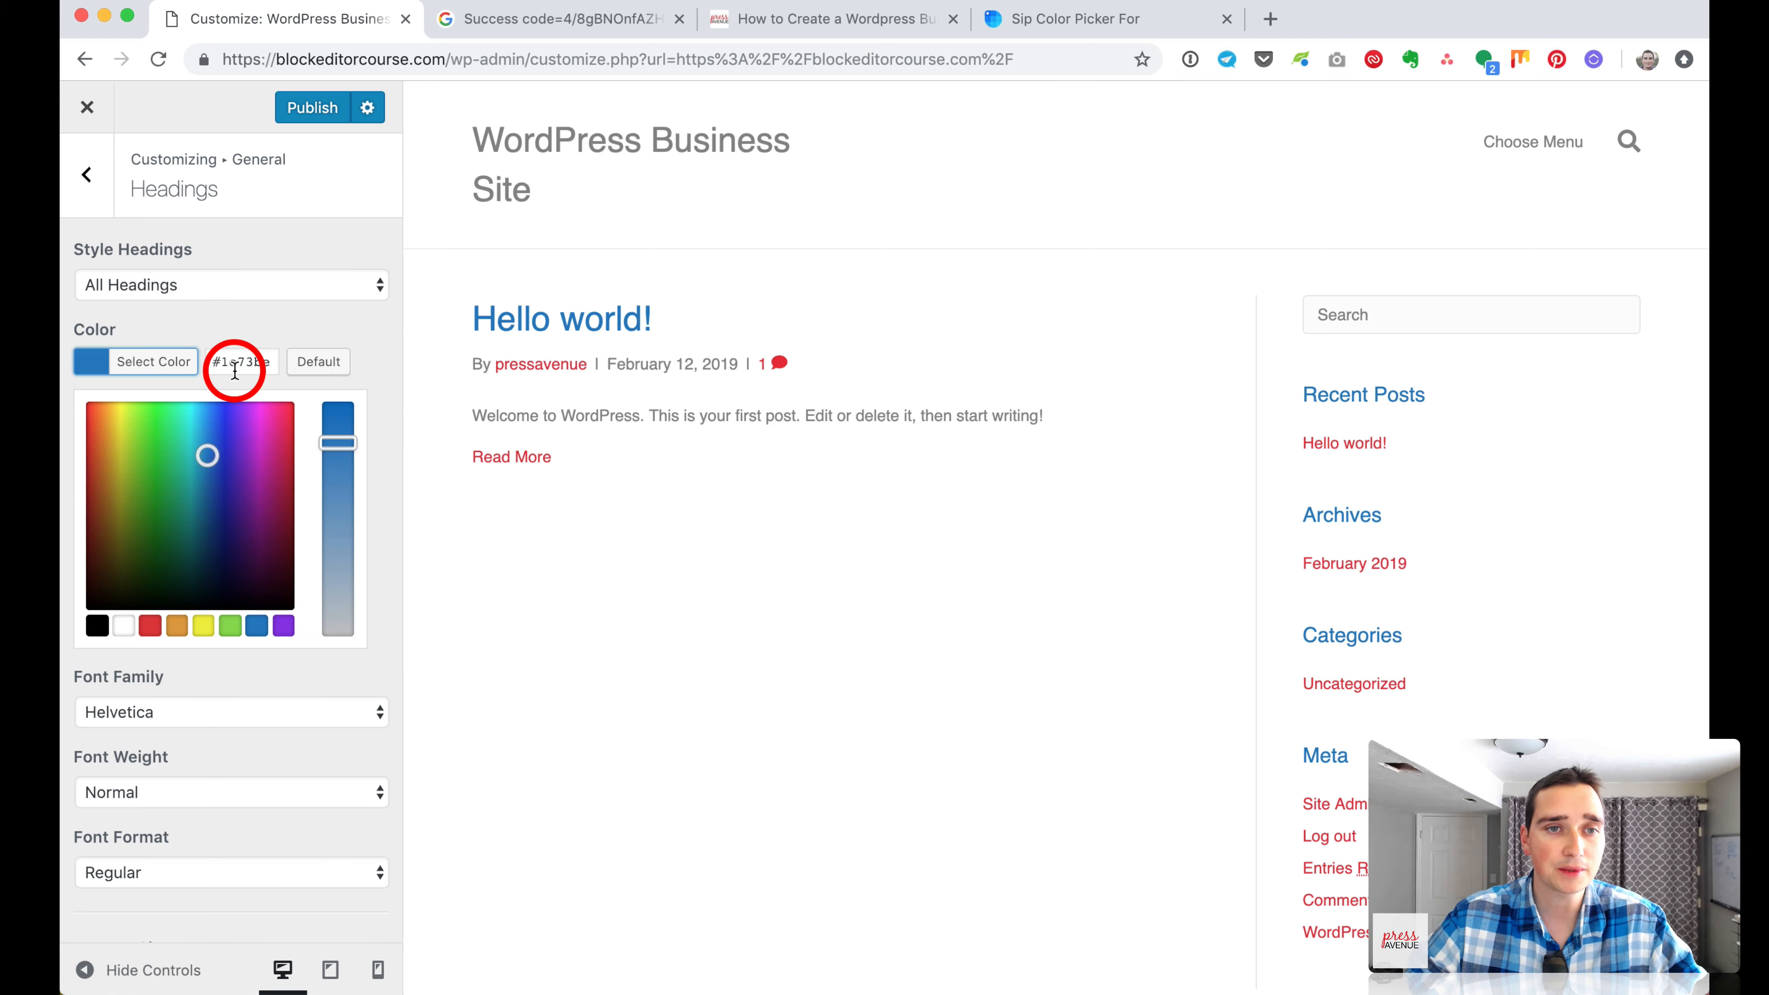
{"action": "left_click_drag", "start_coordinate": [271, 362], "coordinate": [235, 340]}
{"action": "key", "text": "super+v"}
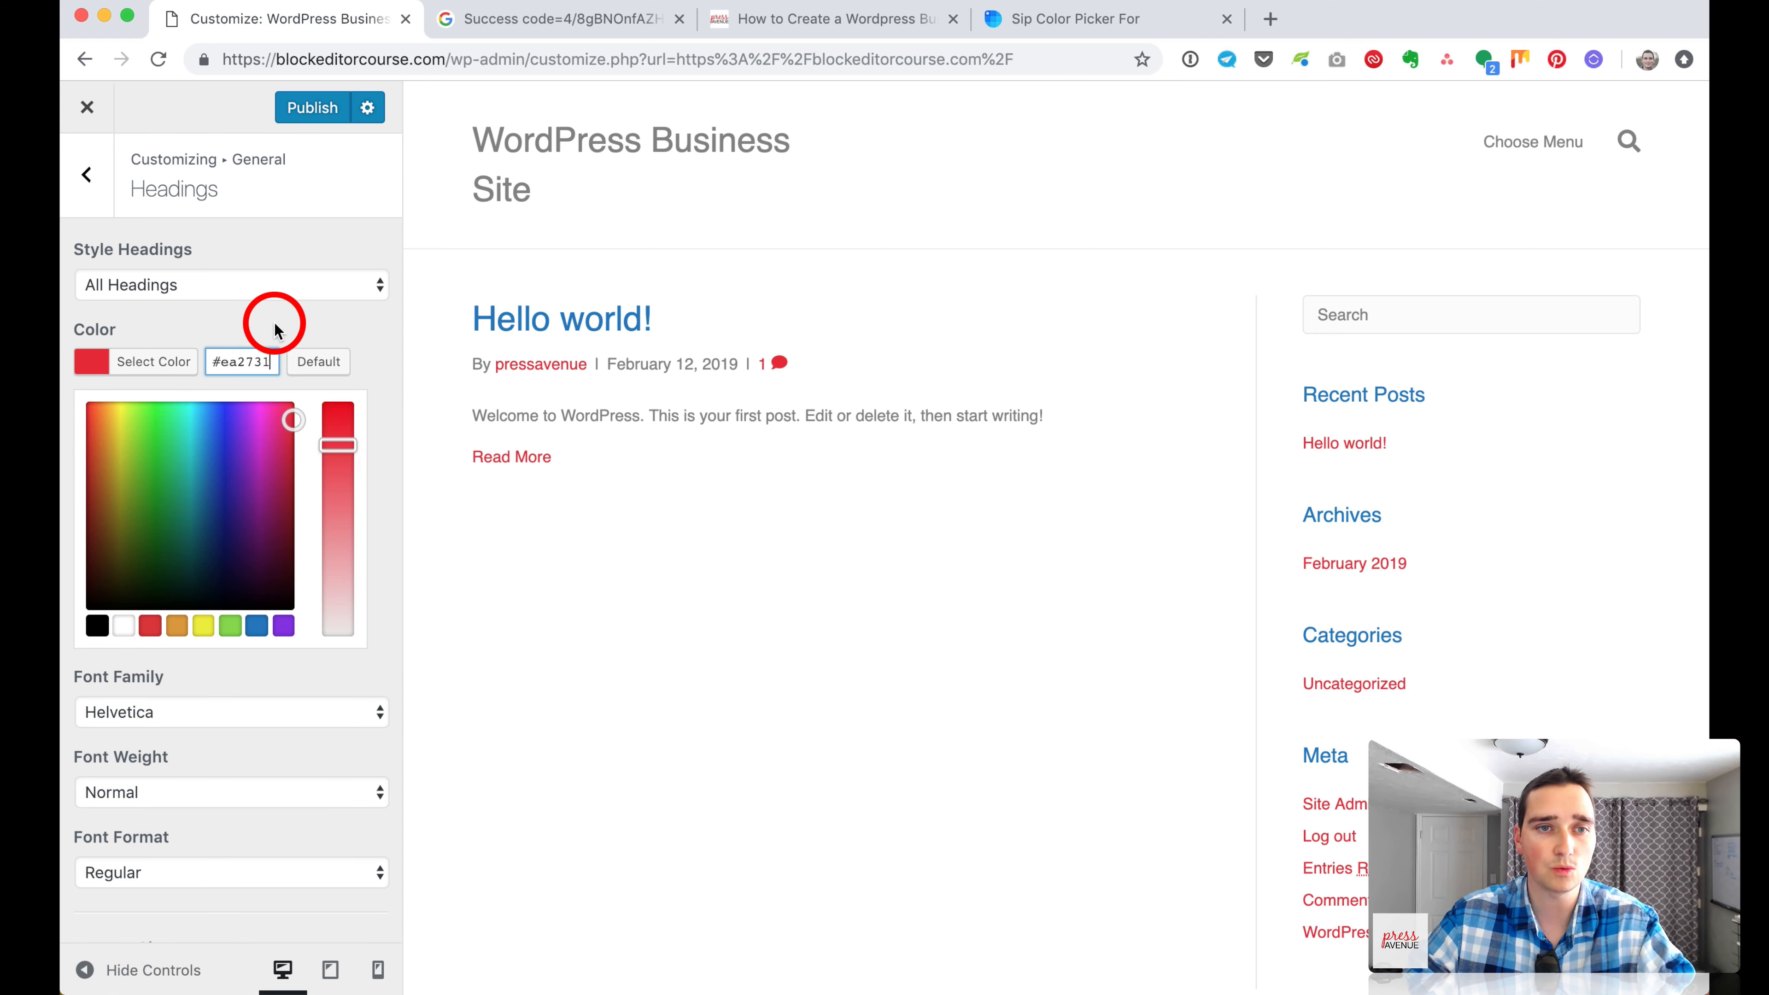
{"action": "left_click", "coordinate": [278, 319]}
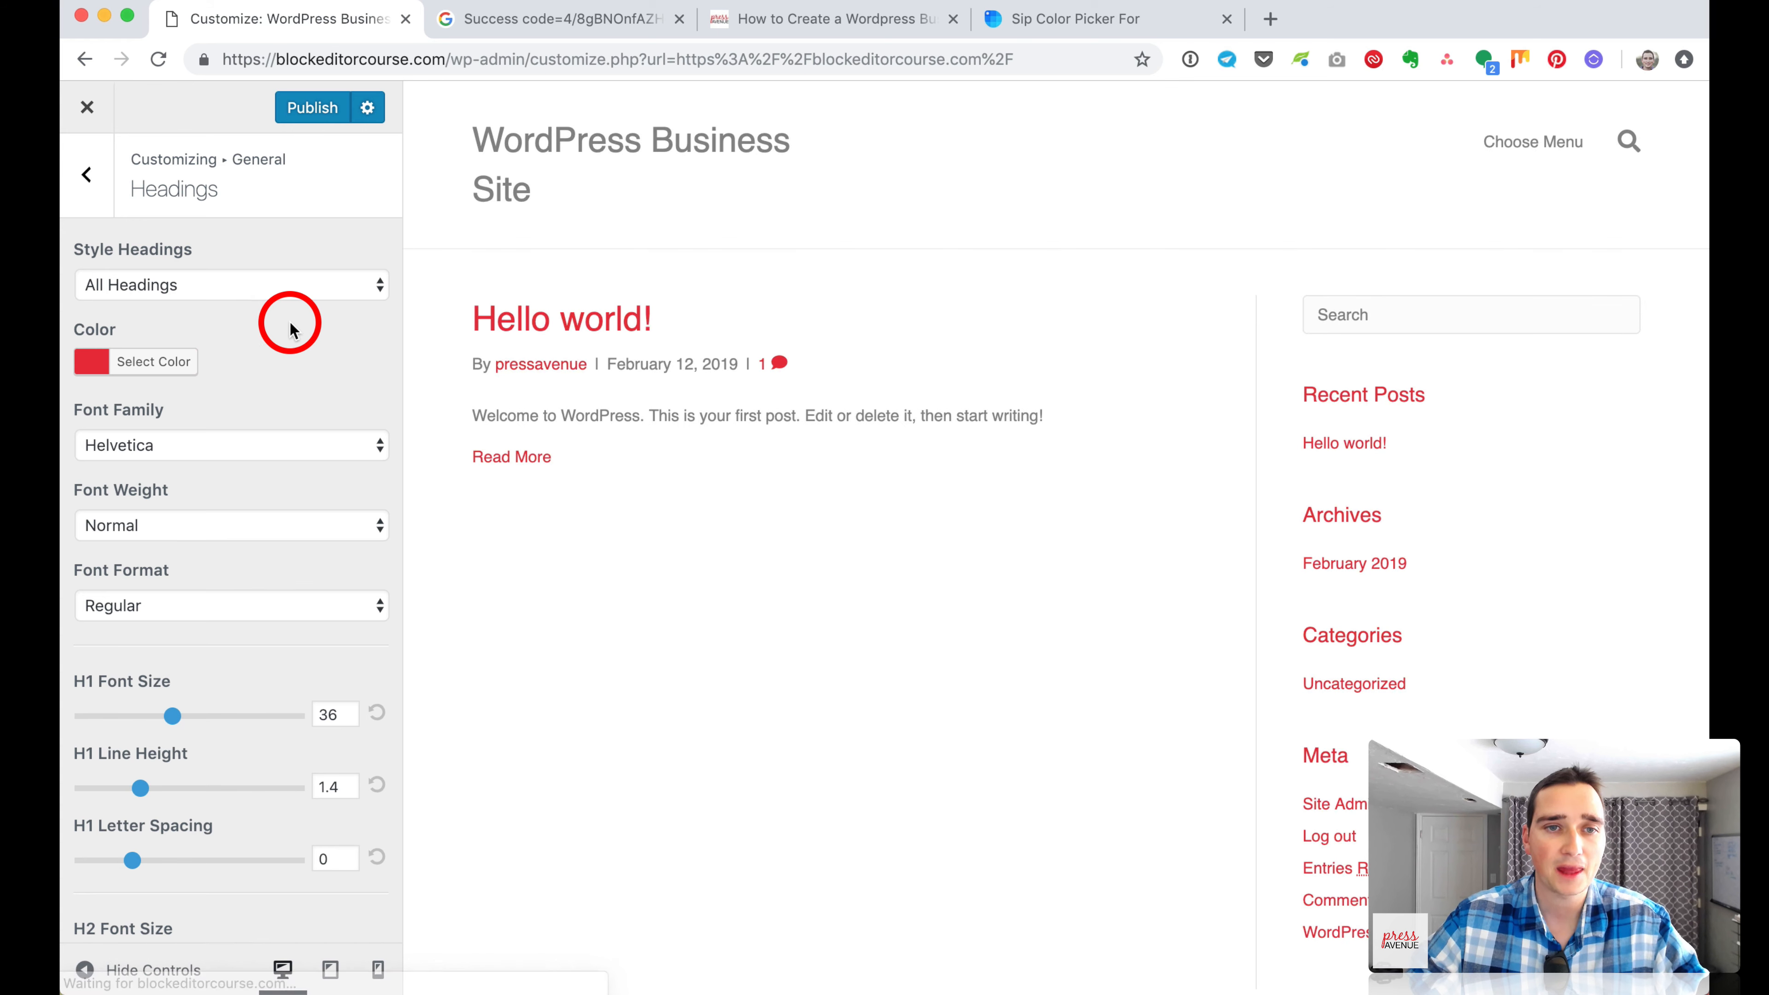
Look through the system and Google font family options for the headings without choosing one.
{"action": "left_click", "coordinate": [257, 435]}
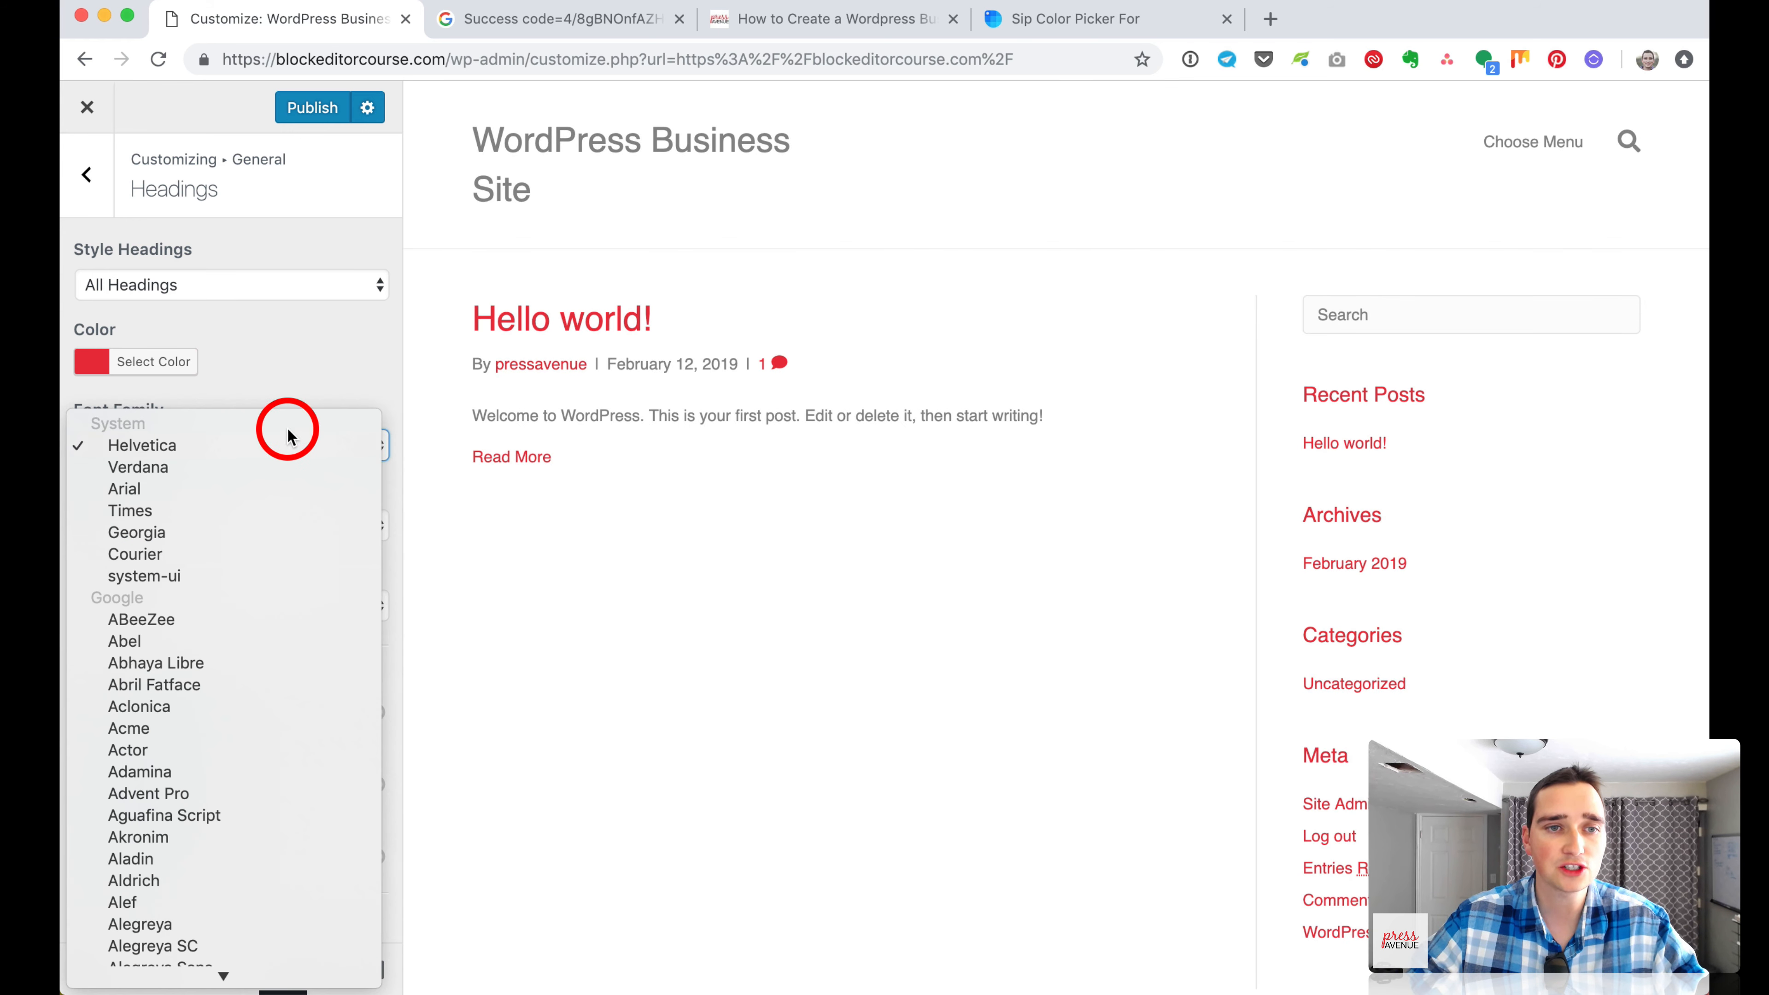
{"action": "scroll", "coordinate": [280, 585], "scroll_direction": "down", "scroll_amount": 10}
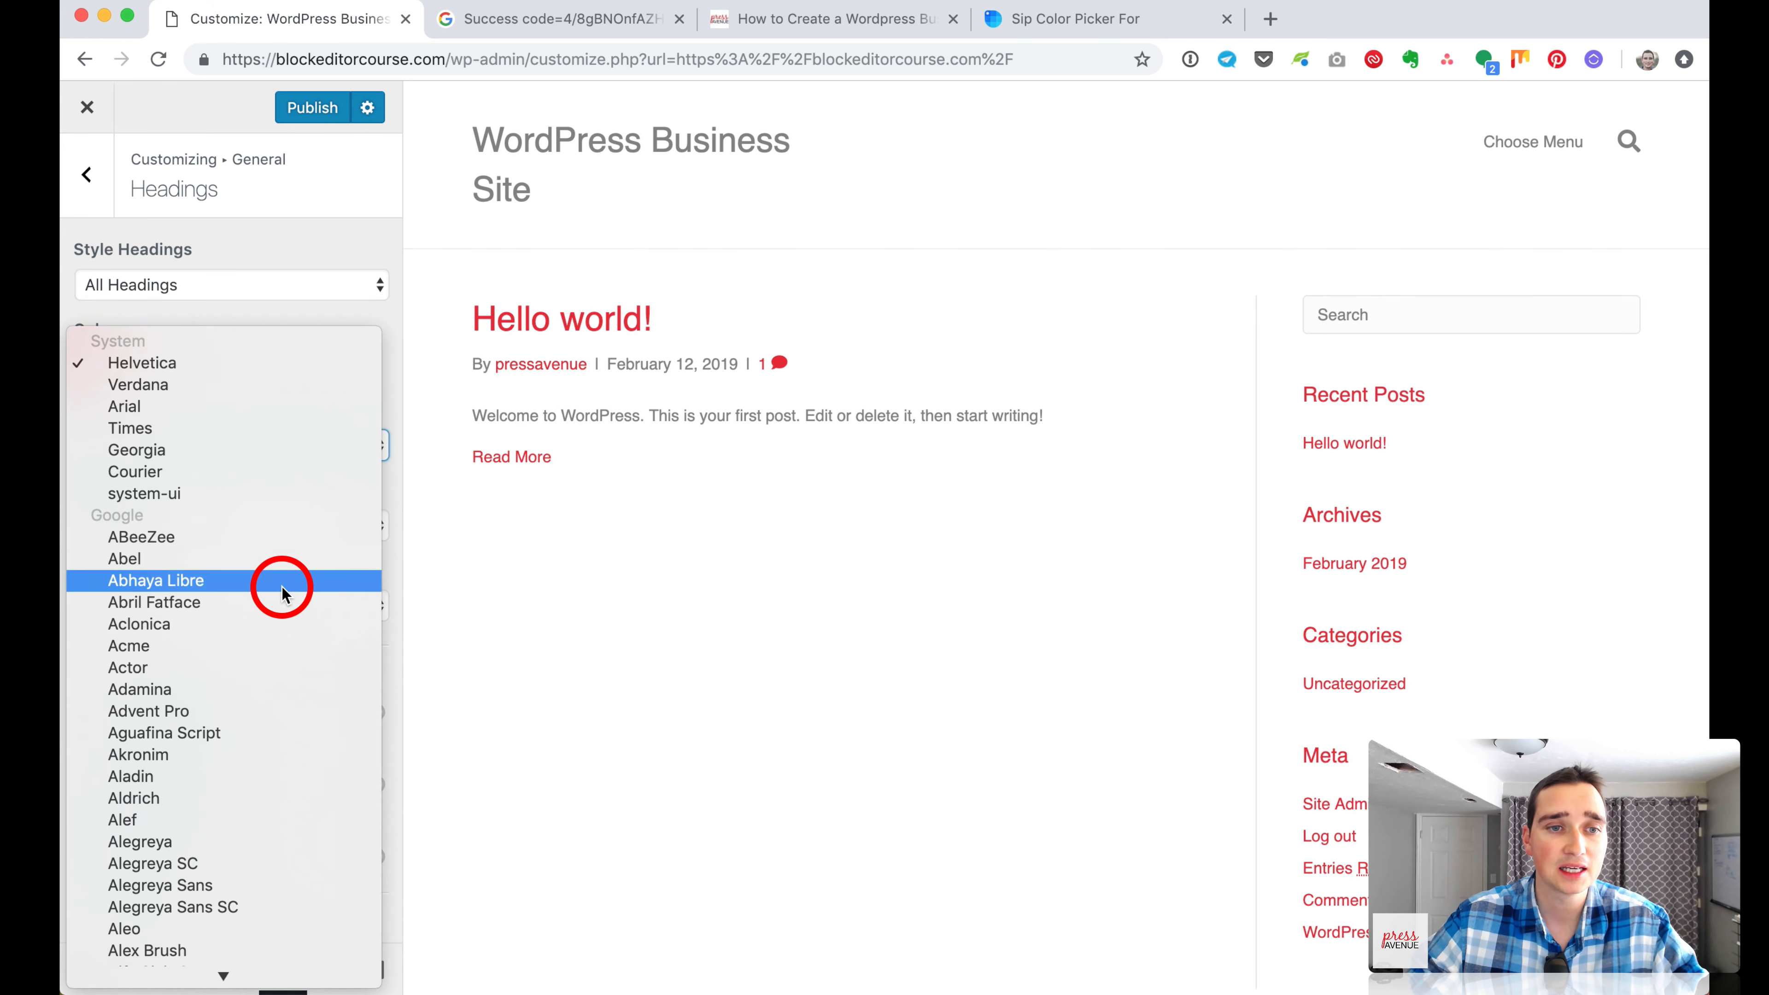
{"action": "scroll", "coordinate": [281, 592], "scroll_direction": "down", "scroll_amount": 15}
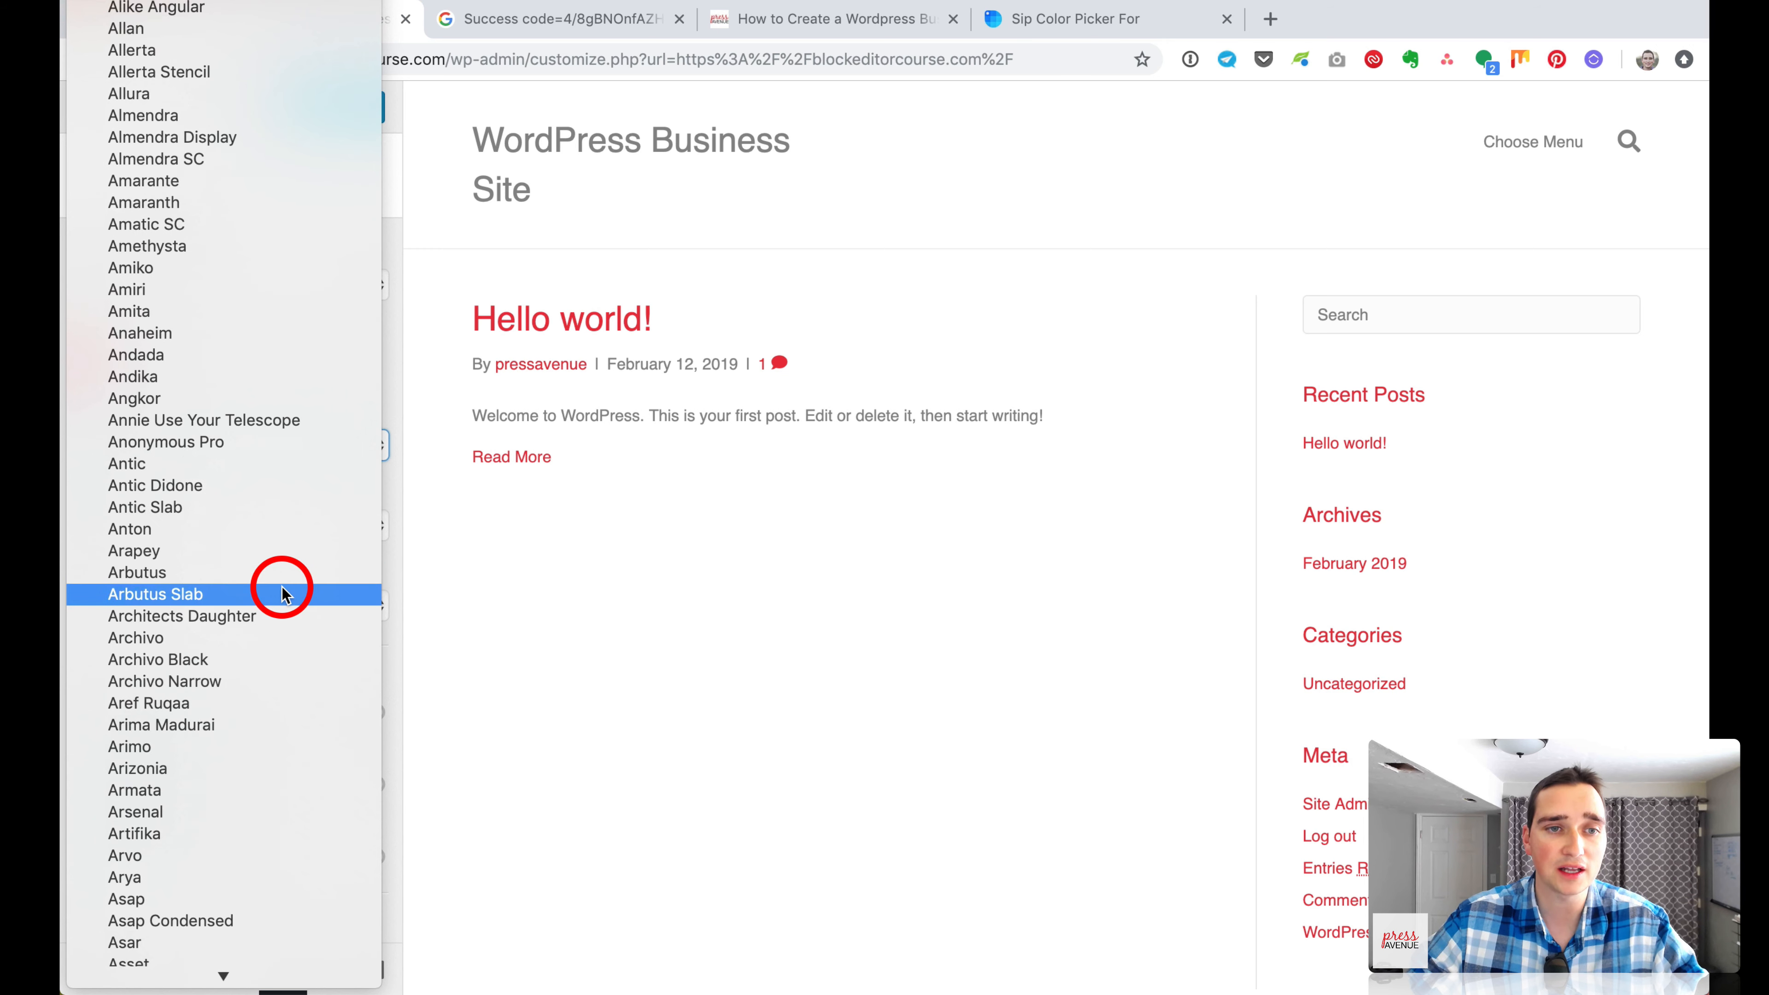
{"action": "scroll", "coordinate": [286, 593], "scroll_direction": "down", "scroll_amount": 3}
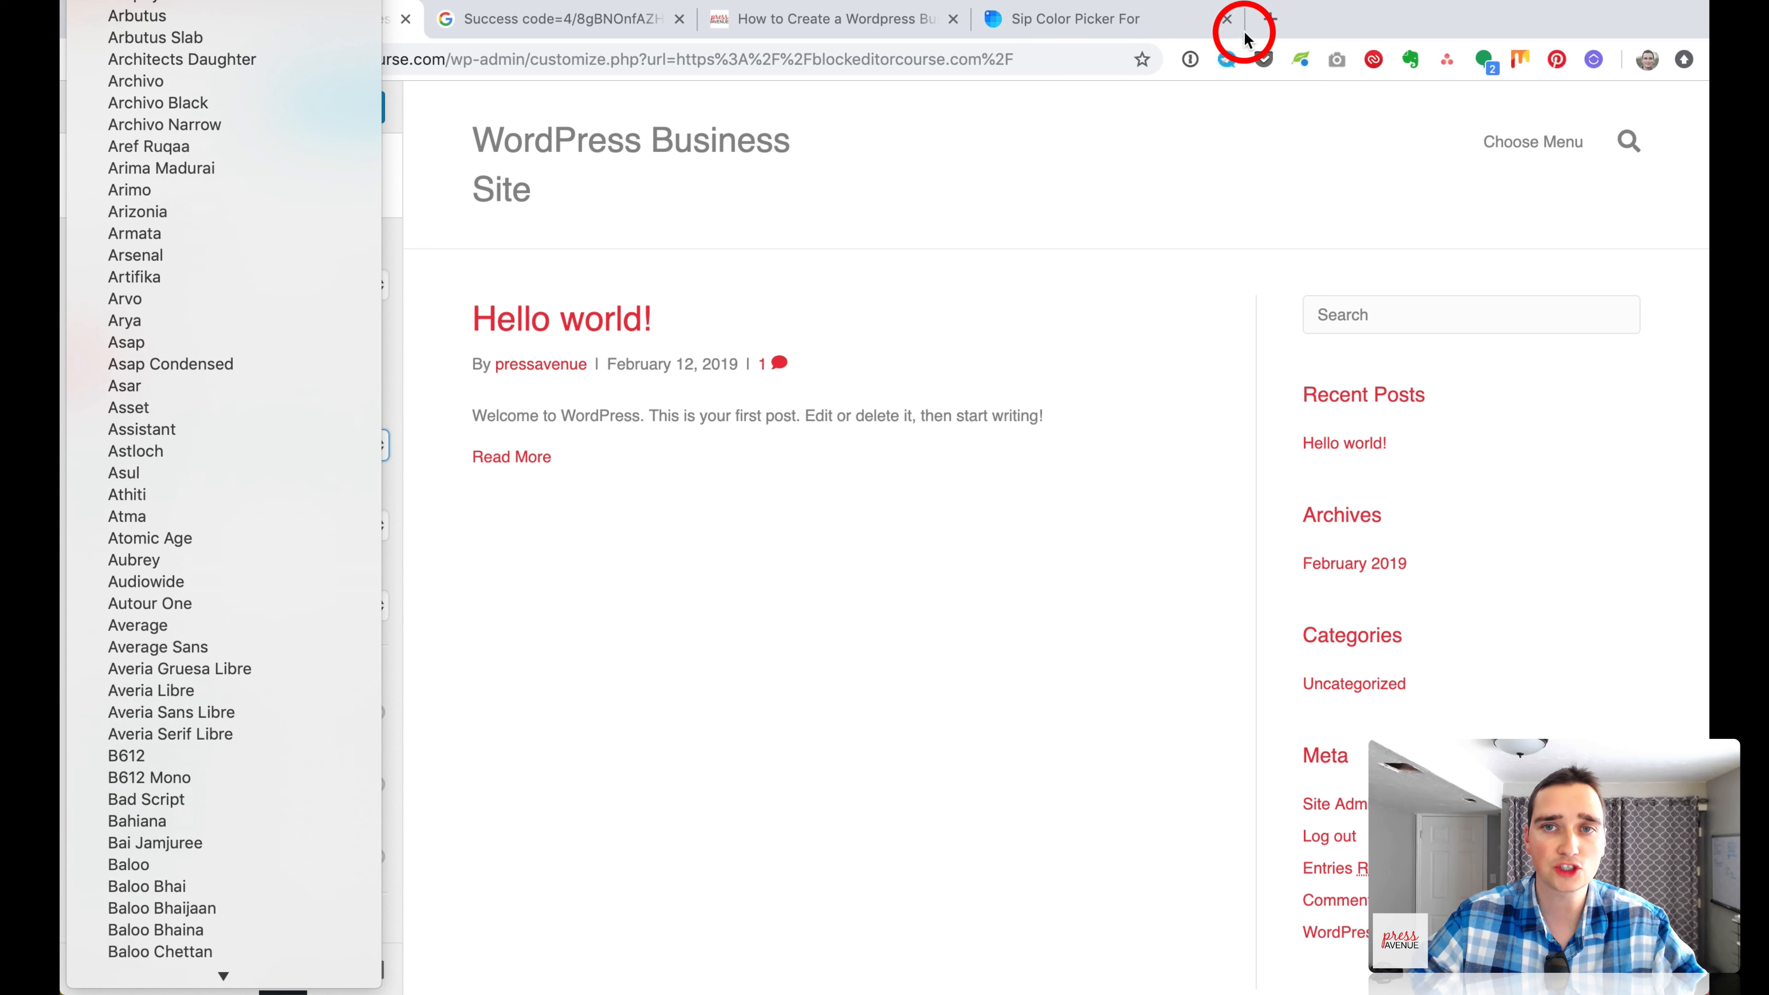
{"action": "left_click", "coordinate": [1264, 26]}
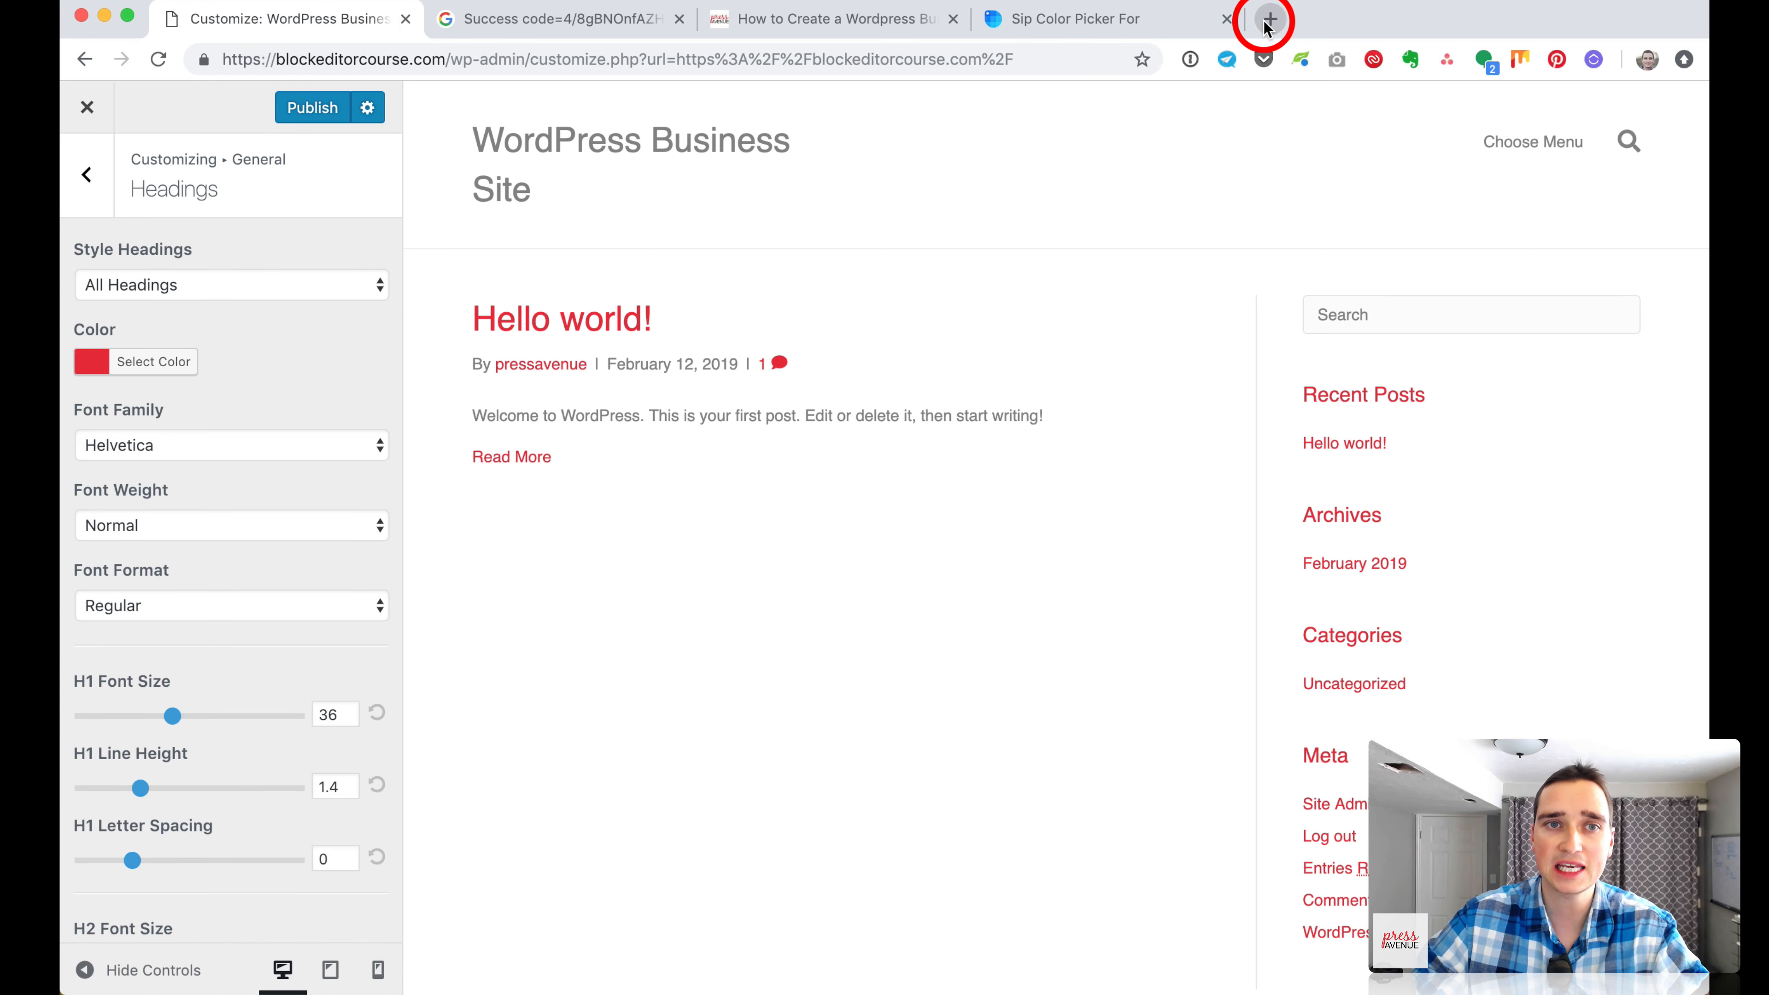
Search Google for "google fonts" in a new browser tab and open the Google Fonts site.
{"action": "left_click", "coordinate": [1269, 21]}
{"action": "type", "text": "gooogle"}
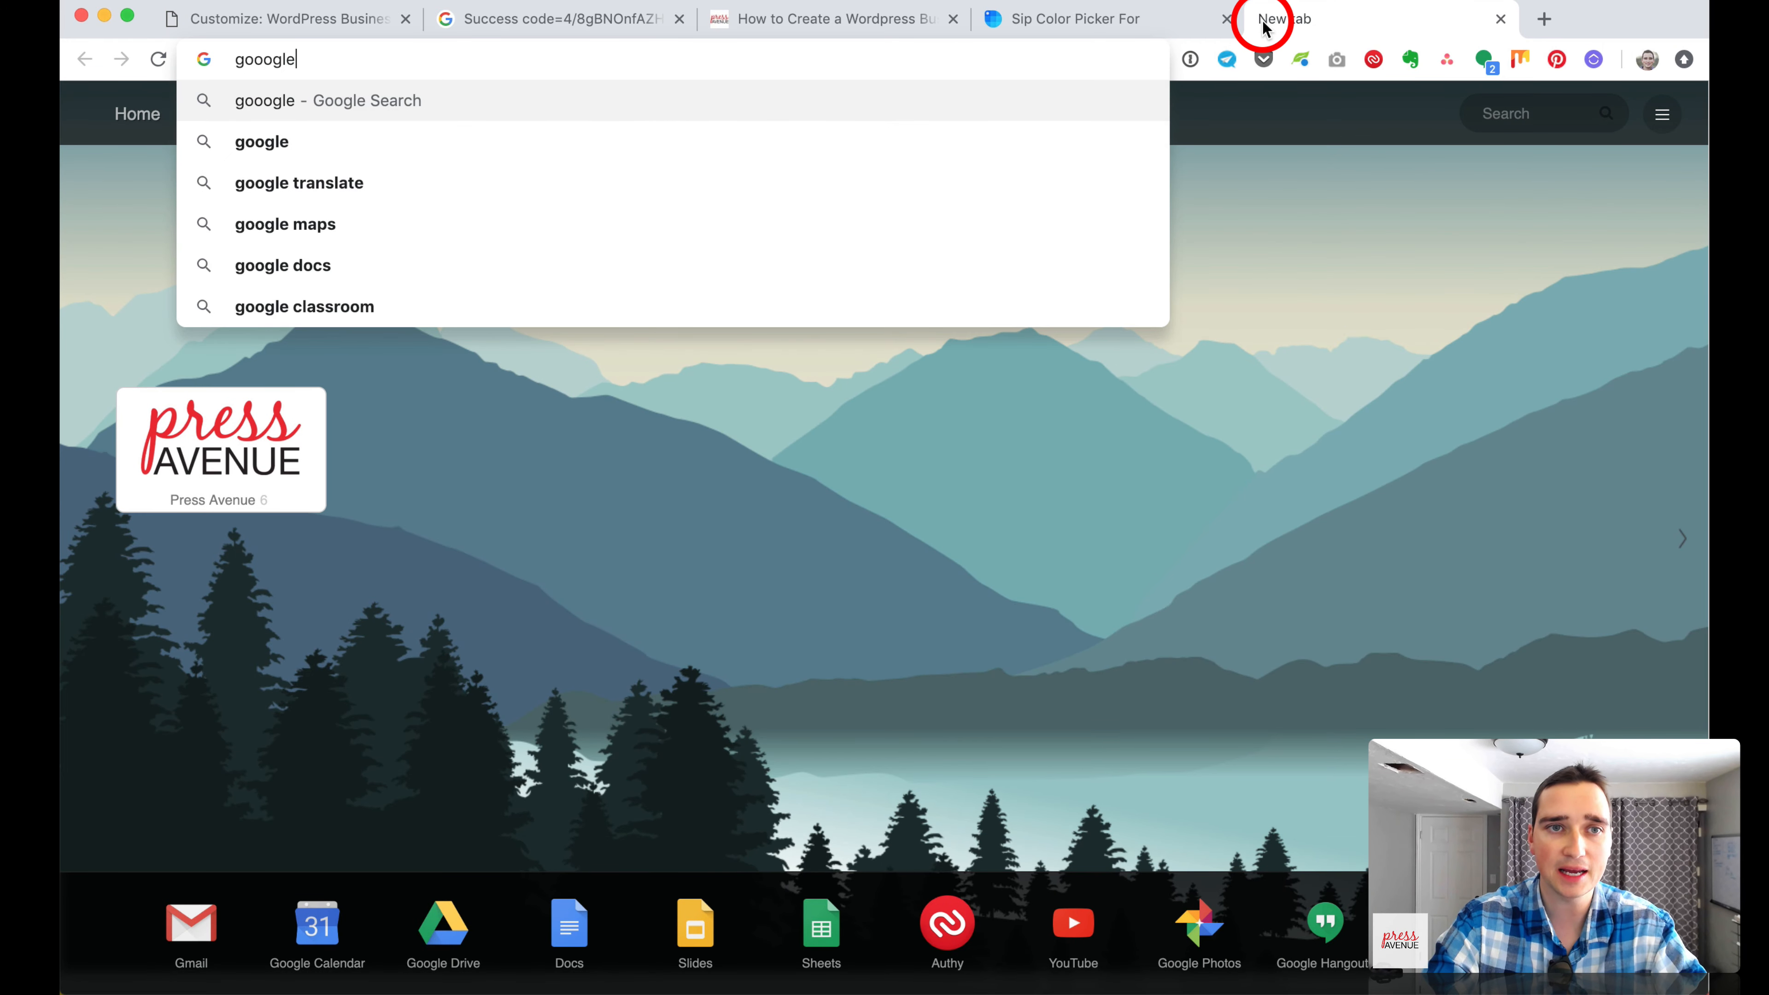
{"action": "key", "text": "BackSpace"}
{"action": "type", "text": "gle fonts"}
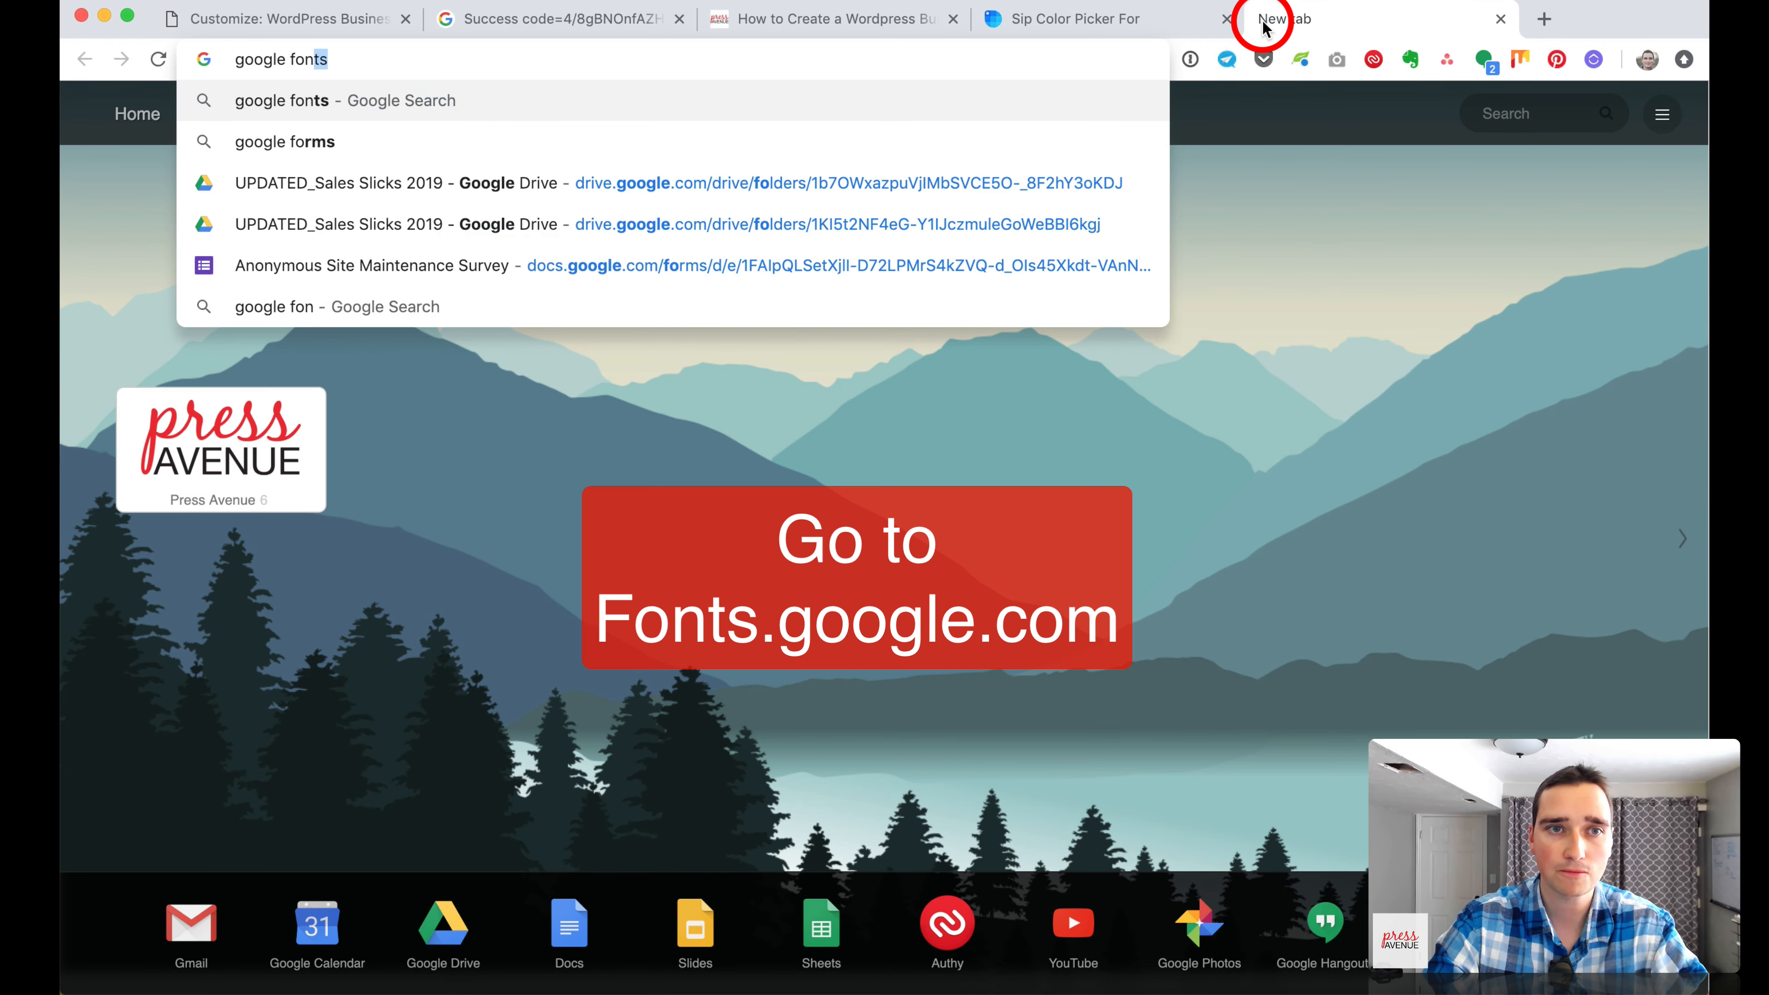
{"action": "key", "text": "Return"}
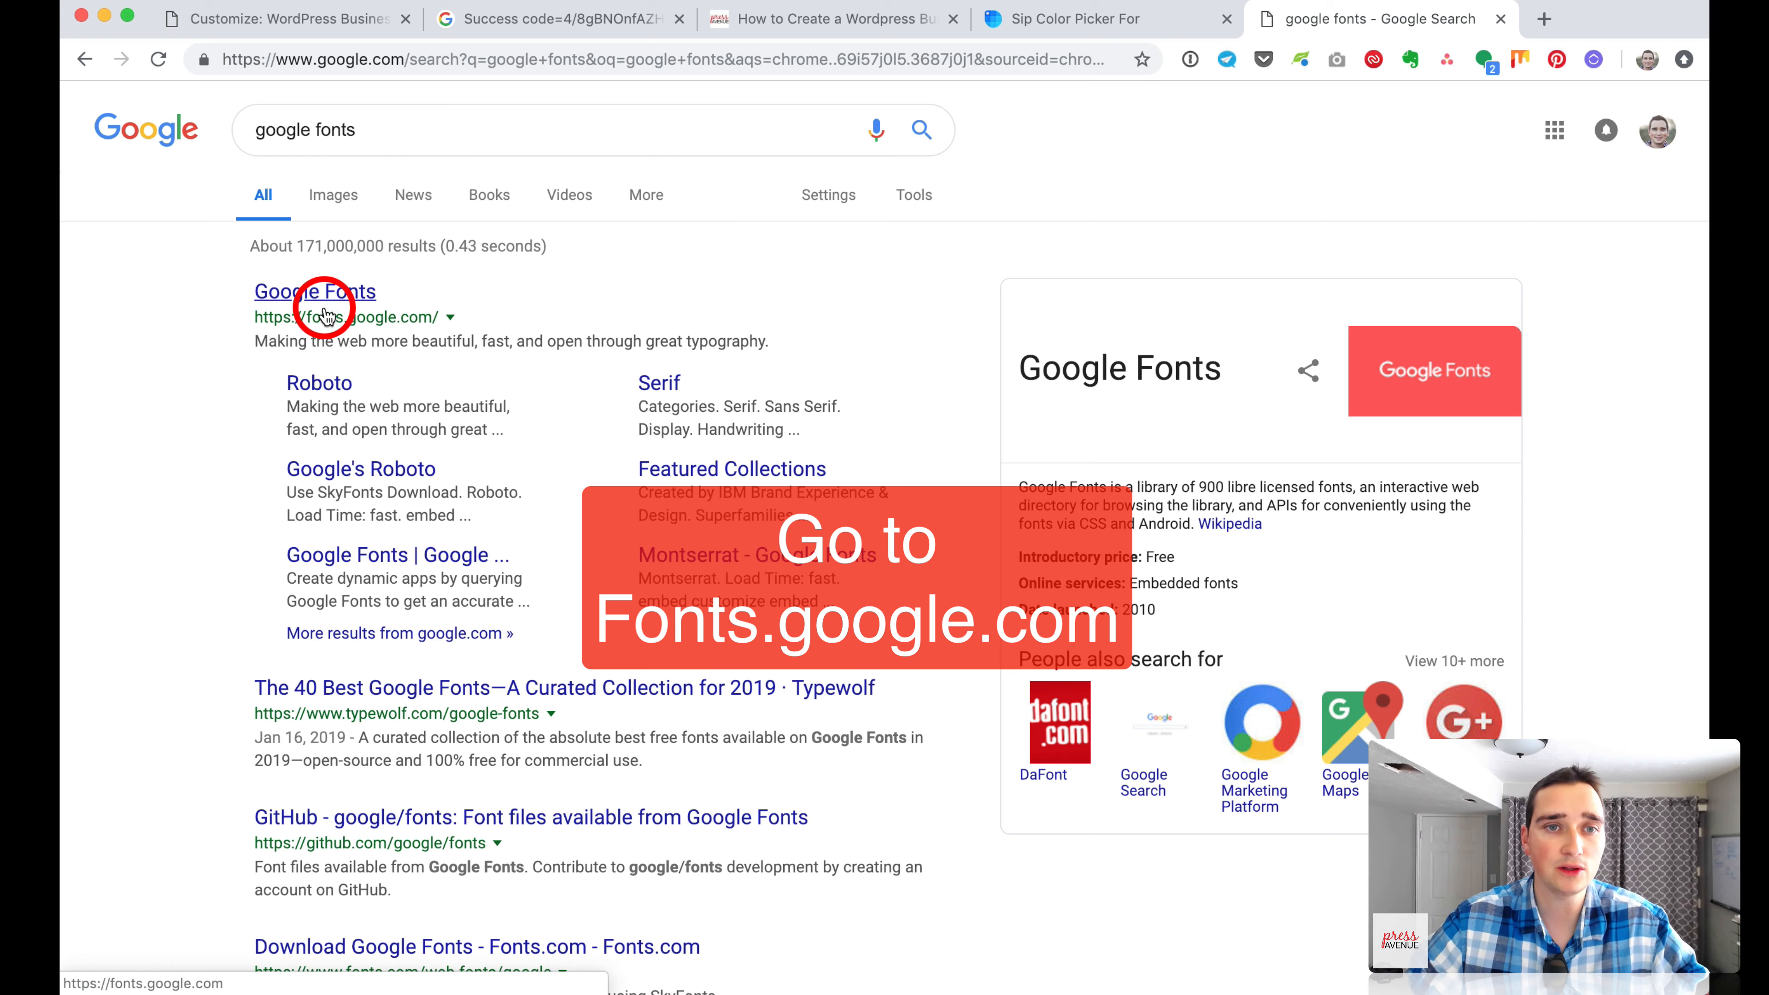
{"action": "left_click", "coordinate": [312, 304]}
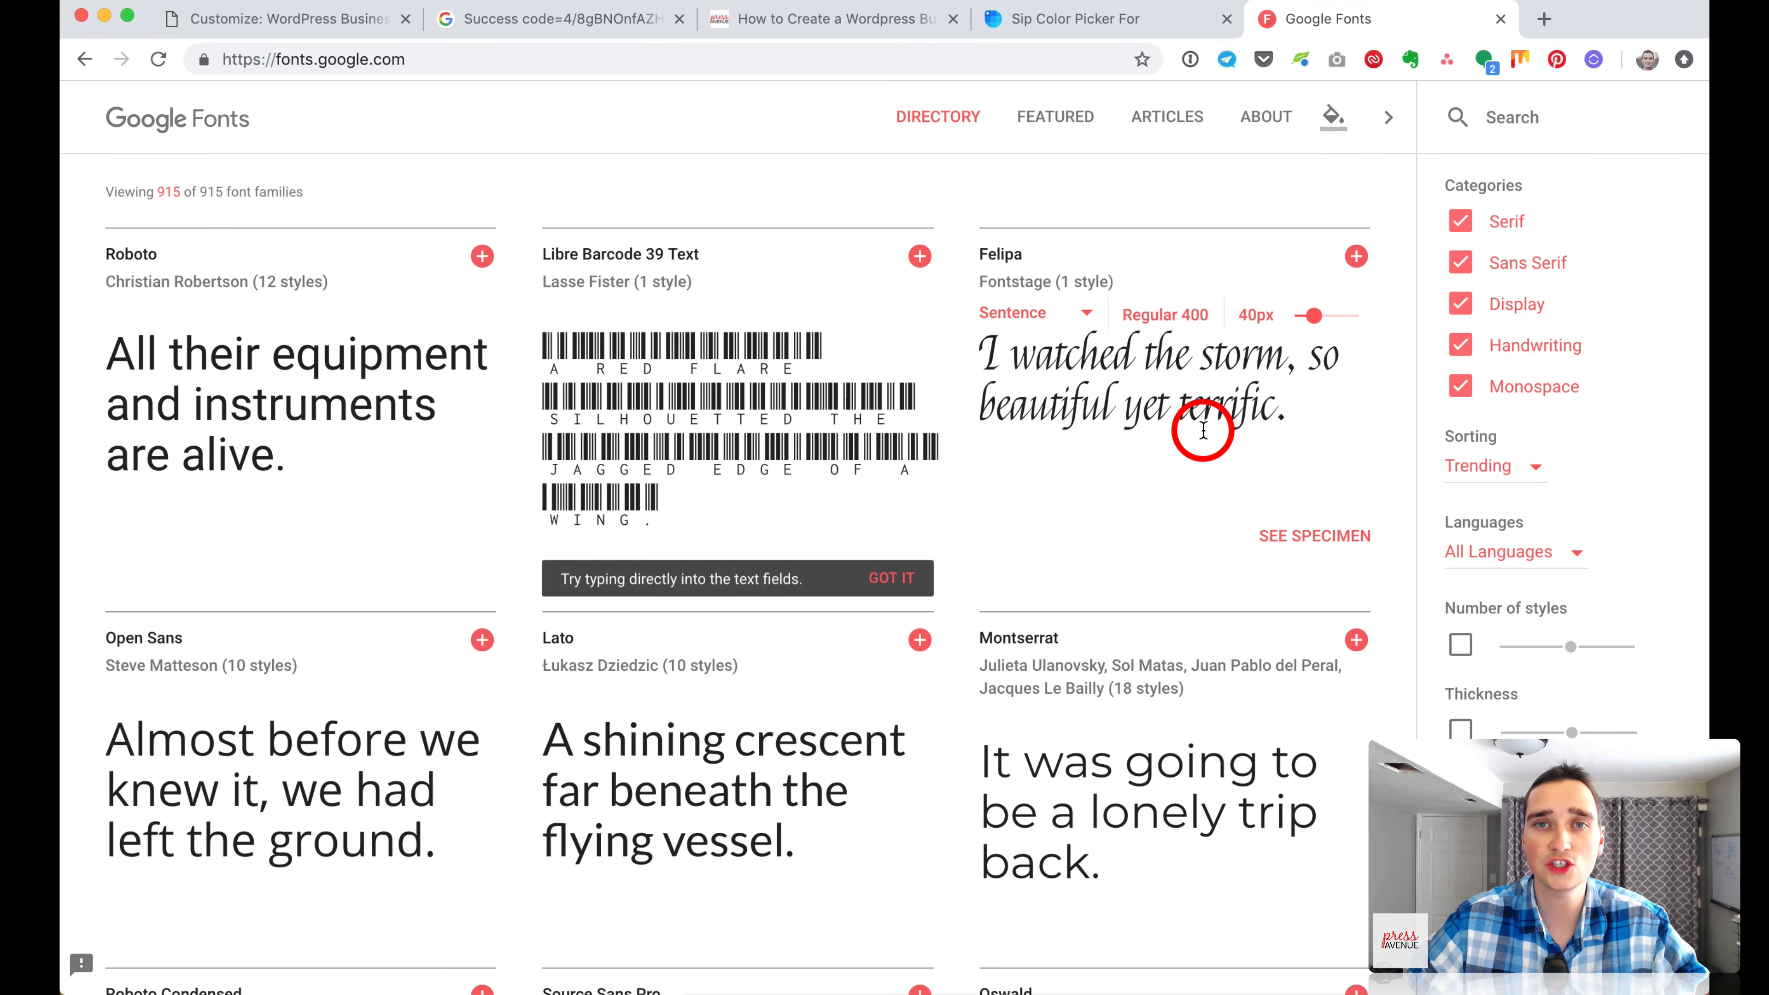
Browse the Google Fonts directory and its featured font collections for heading font ideas.
{"action": "scroll", "coordinate": [1202, 429], "scroll_direction": "down", "scroll_amount": 3}
{"action": "scroll", "coordinate": [1203, 430], "scroll_direction": "down", "scroll_amount": 10}
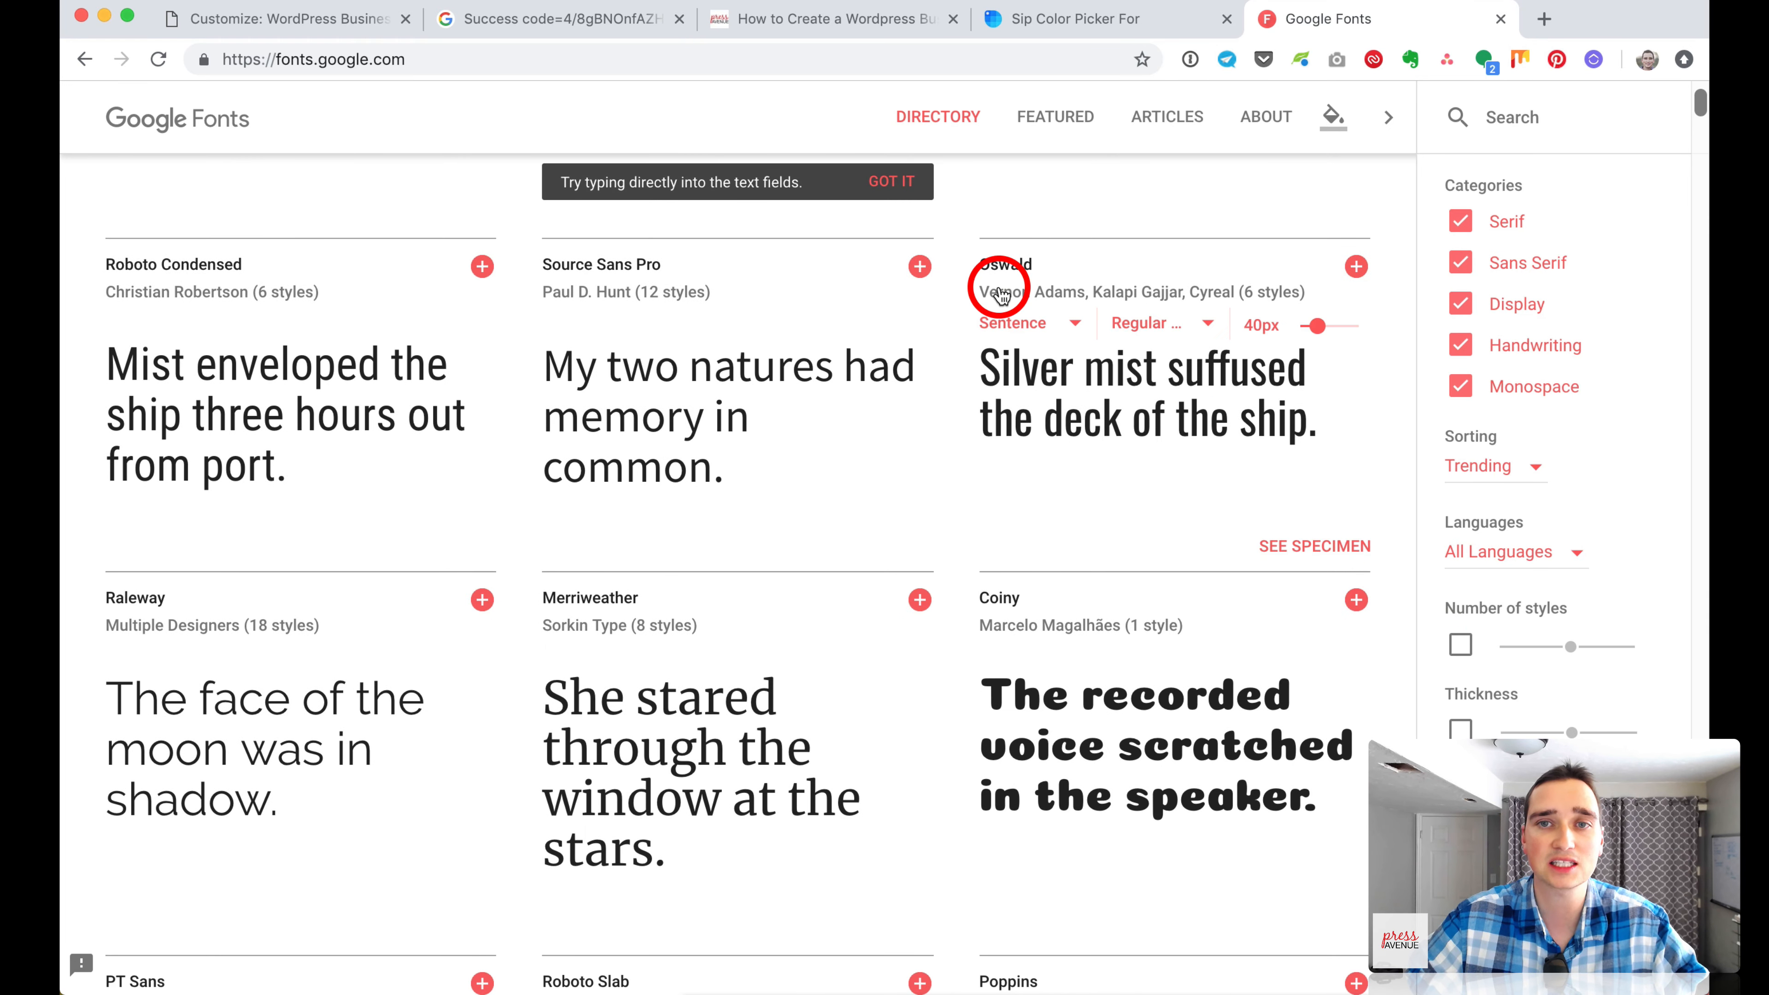
{"action": "left_click", "coordinate": [1033, 115]}
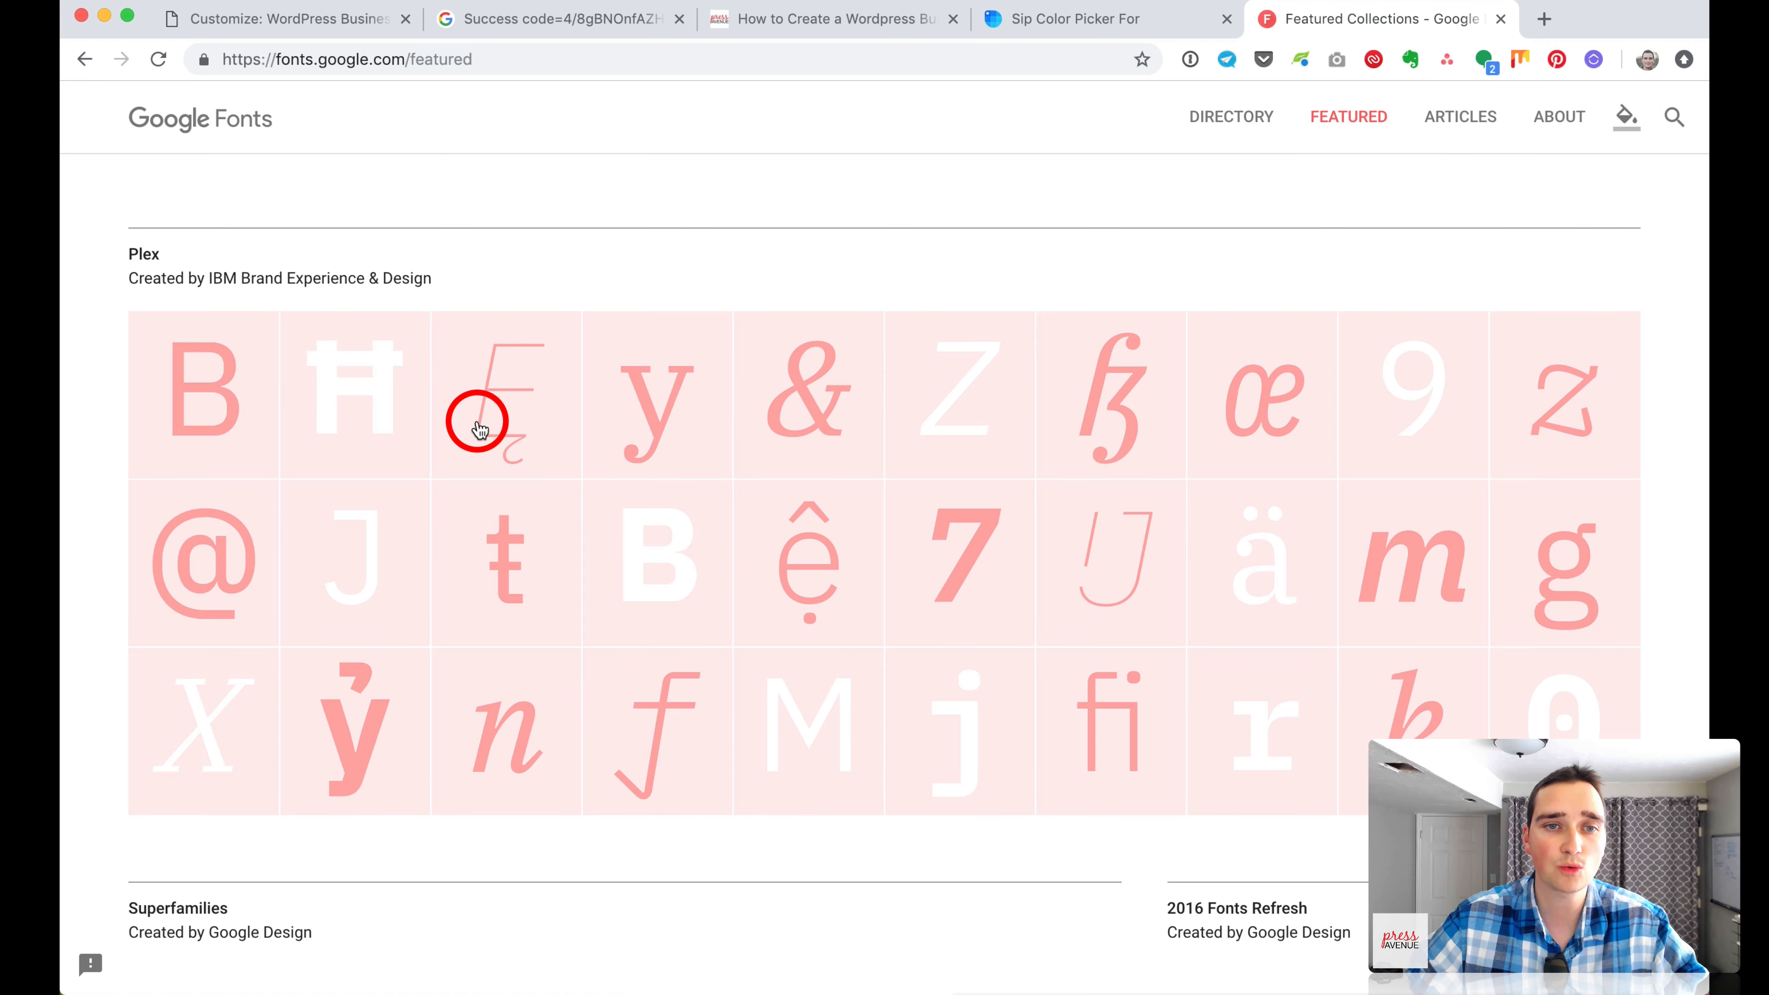
{"action": "scroll", "coordinate": [662, 446], "scroll_direction": "down", "scroll_amount": 10}
{"action": "scroll", "coordinate": [662, 446], "scroll_direction": "down", "scroll_amount": 5}
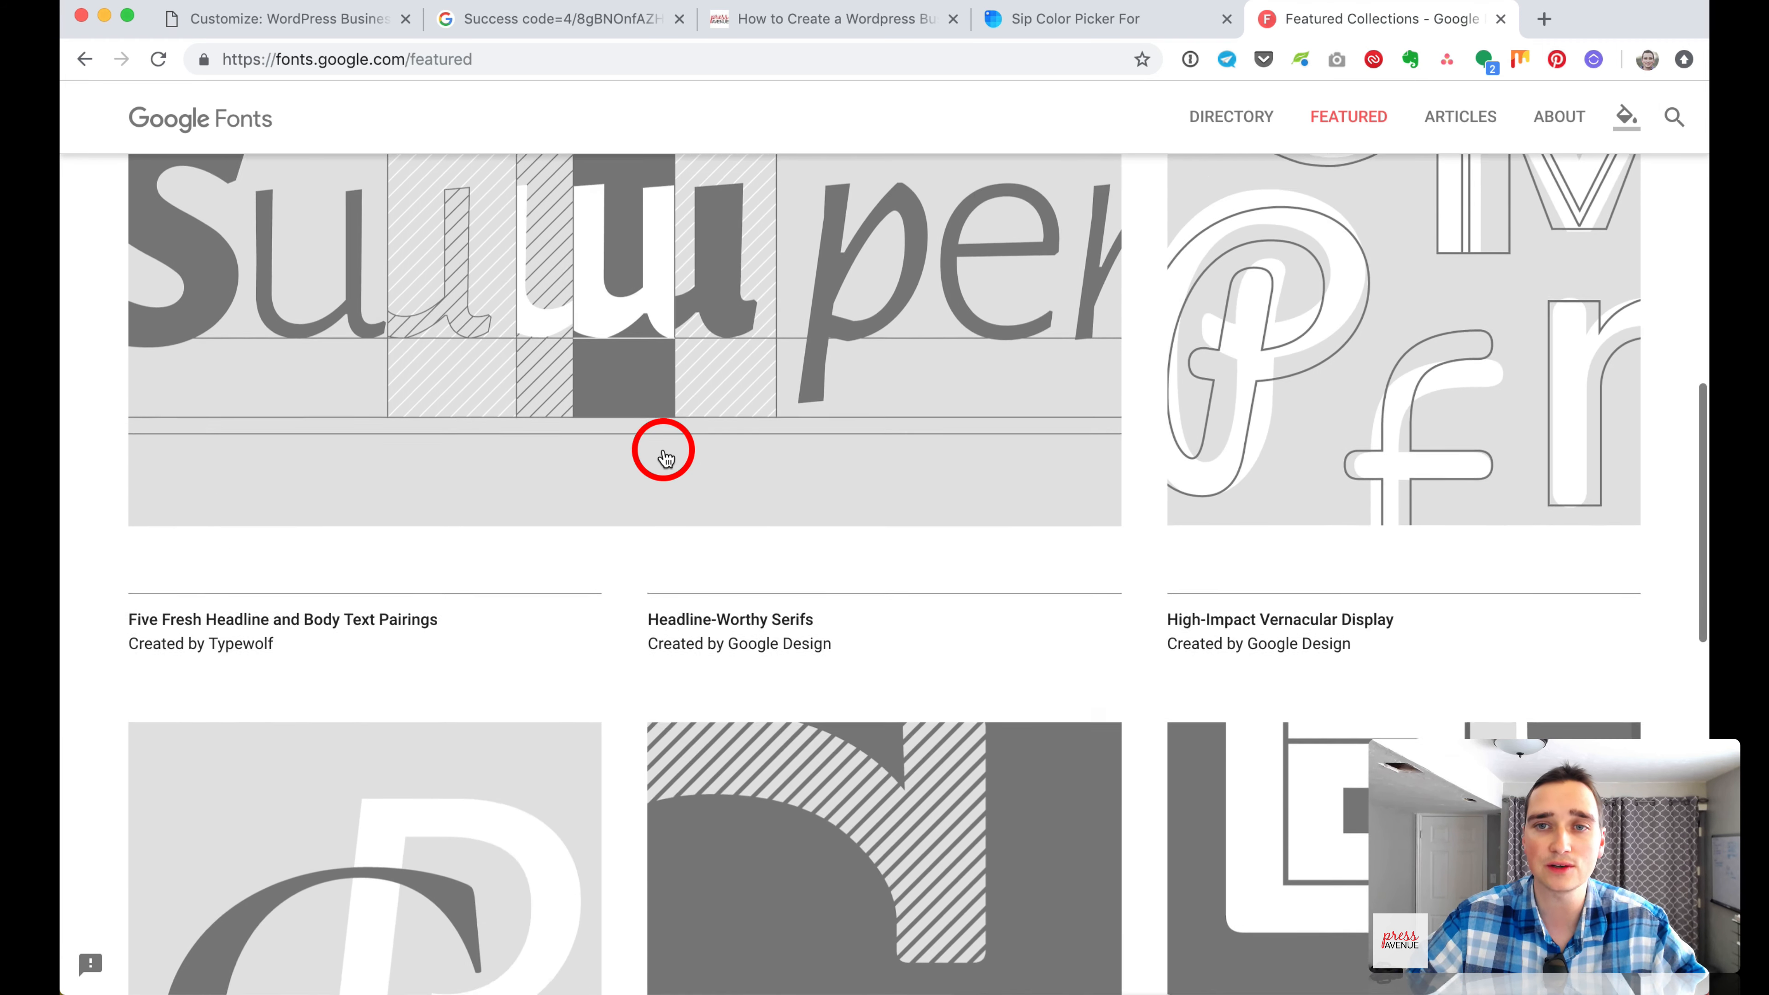
Return to the site customizer and review the headings' font family, weight, size and line height options.
{"action": "left_click", "coordinate": [320, 15]}
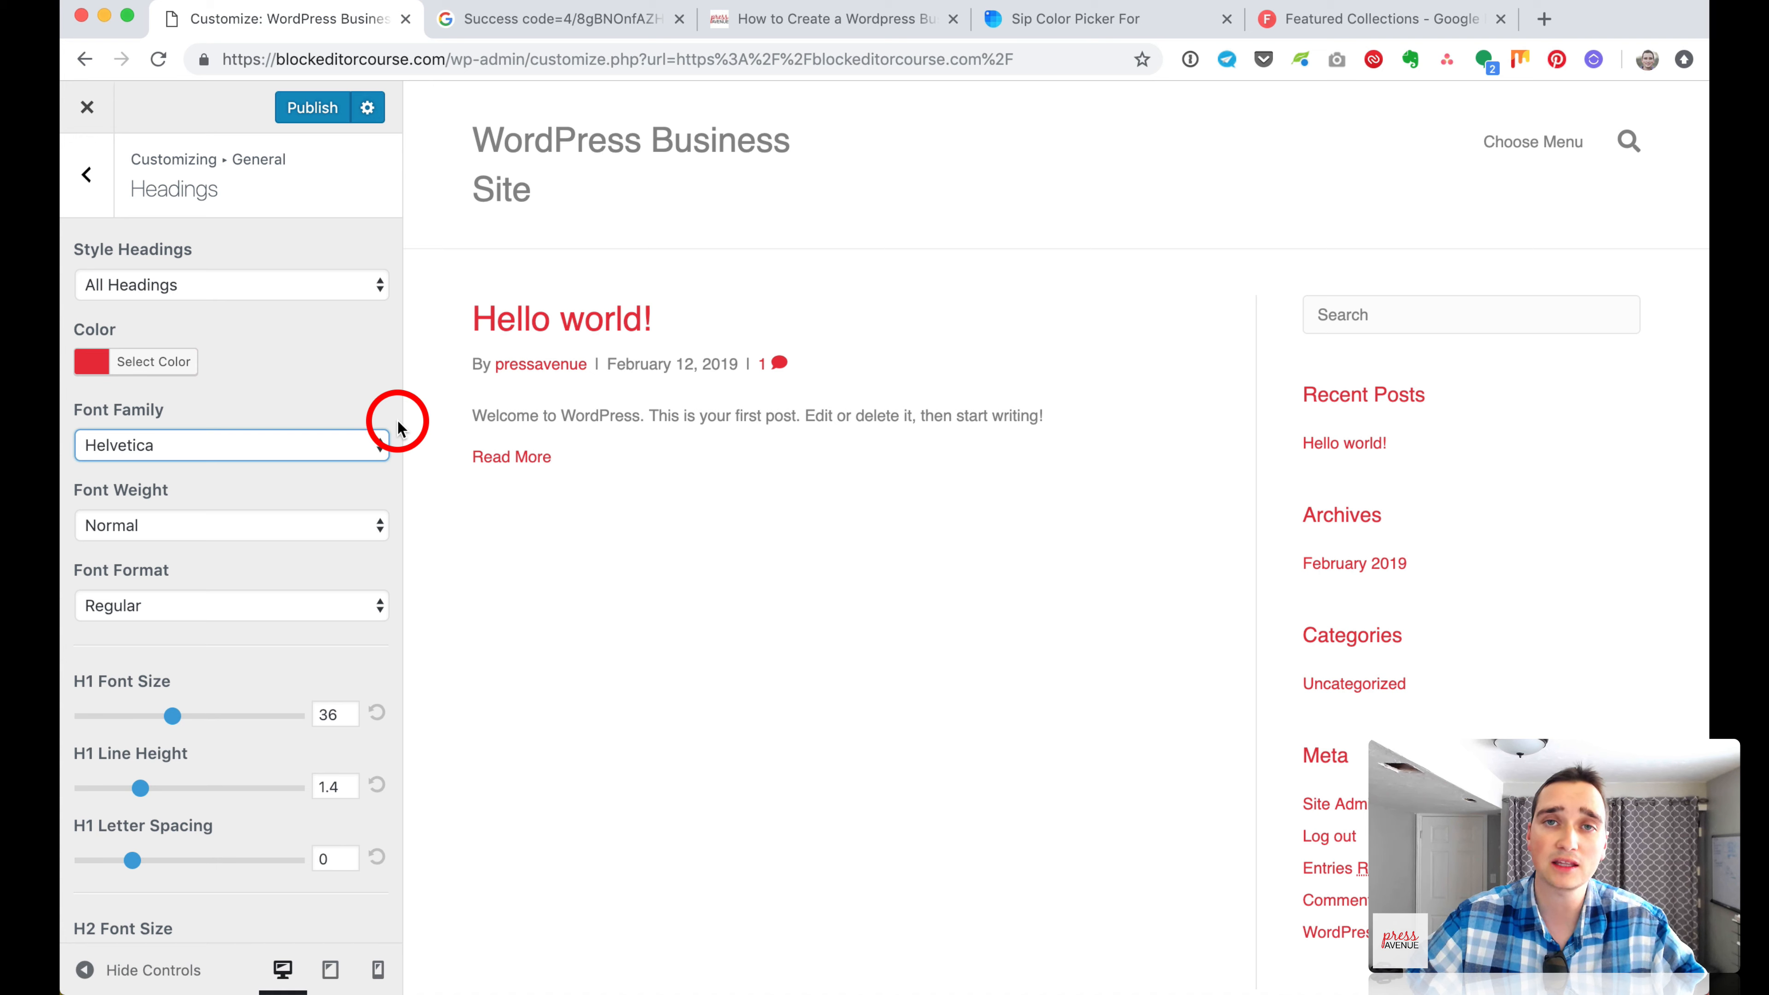
{"action": "left_click", "coordinate": [264, 437]}
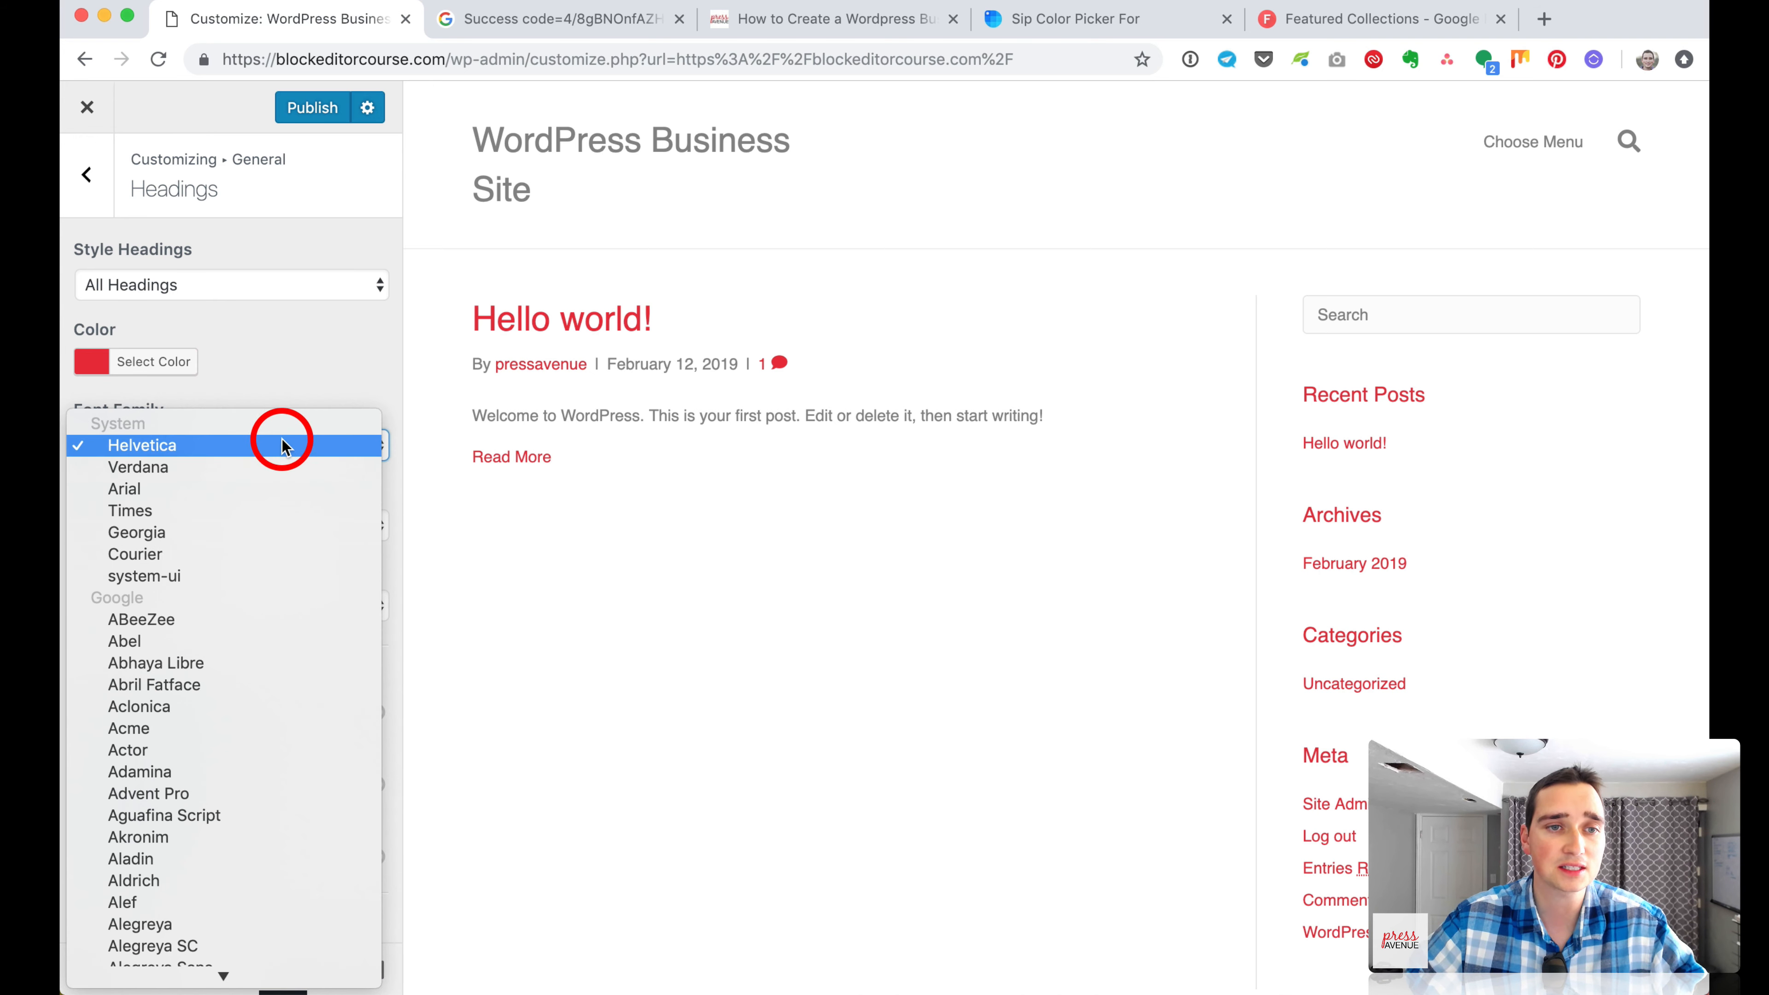
{"action": "left_click", "coordinate": [282, 445]}
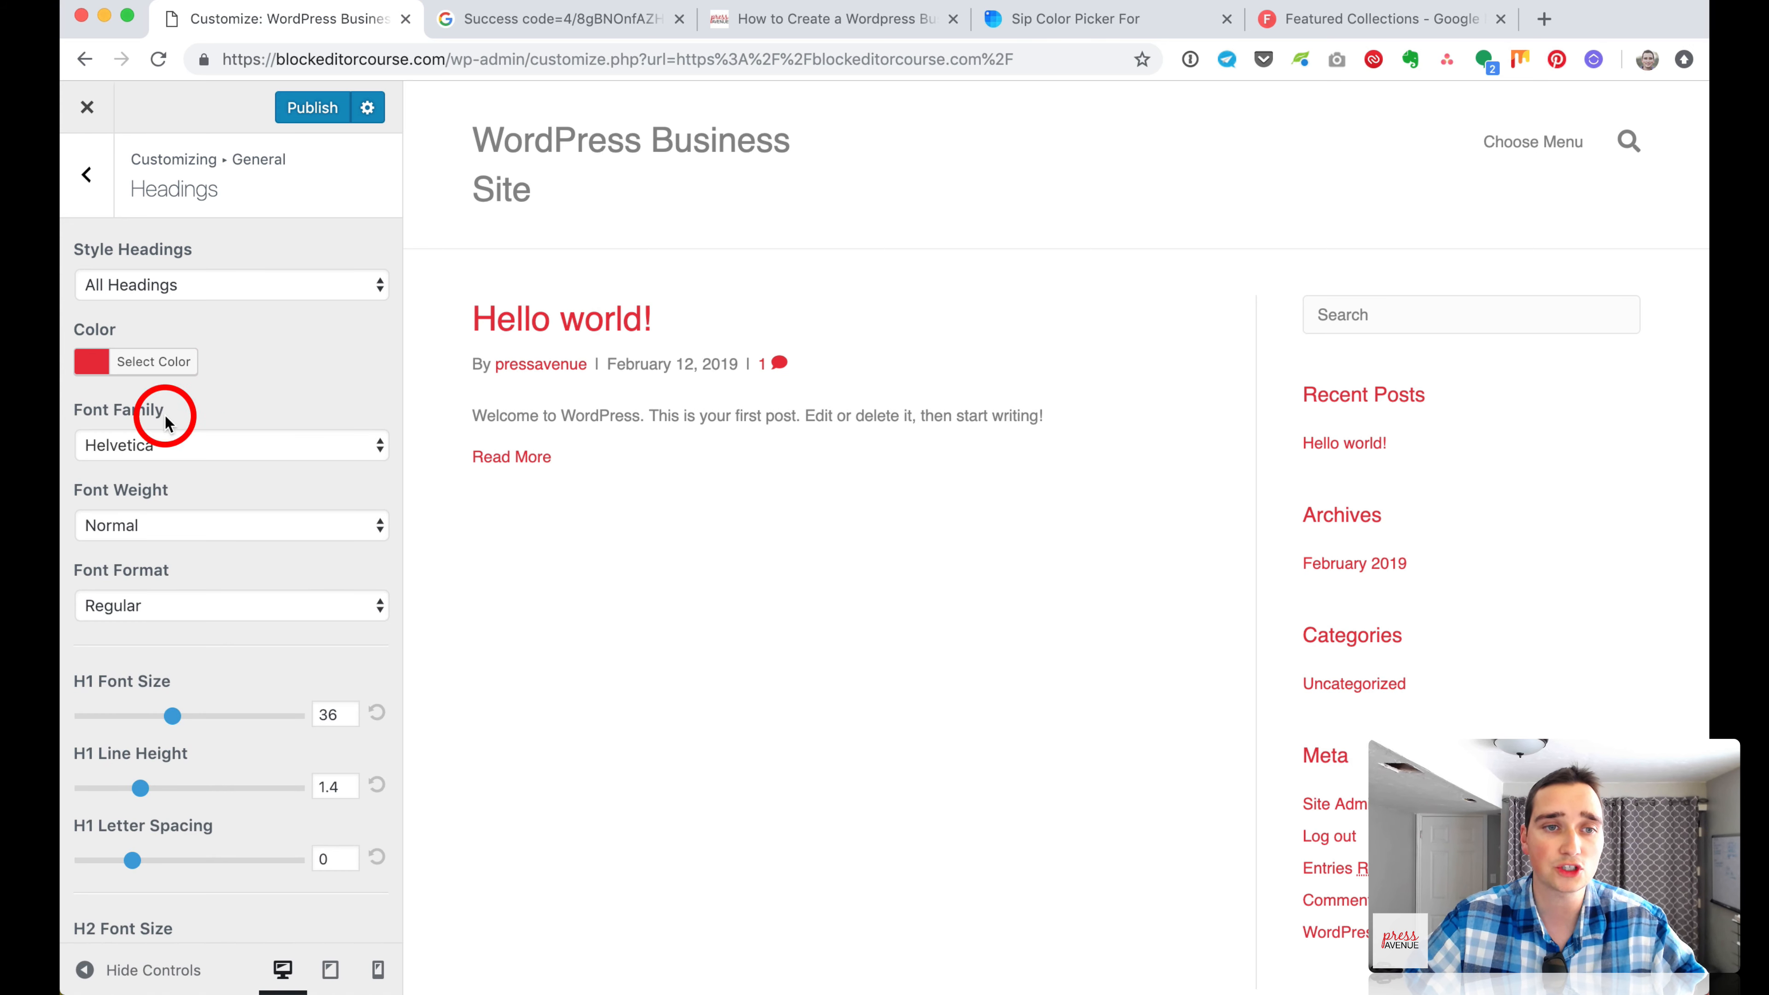
{"action": "scroll", "coordinate": [306, 498], "scroll_direction": "down", "scroll_amount": 1}
{"action": "left_click", "coordinate": [207, 507]}
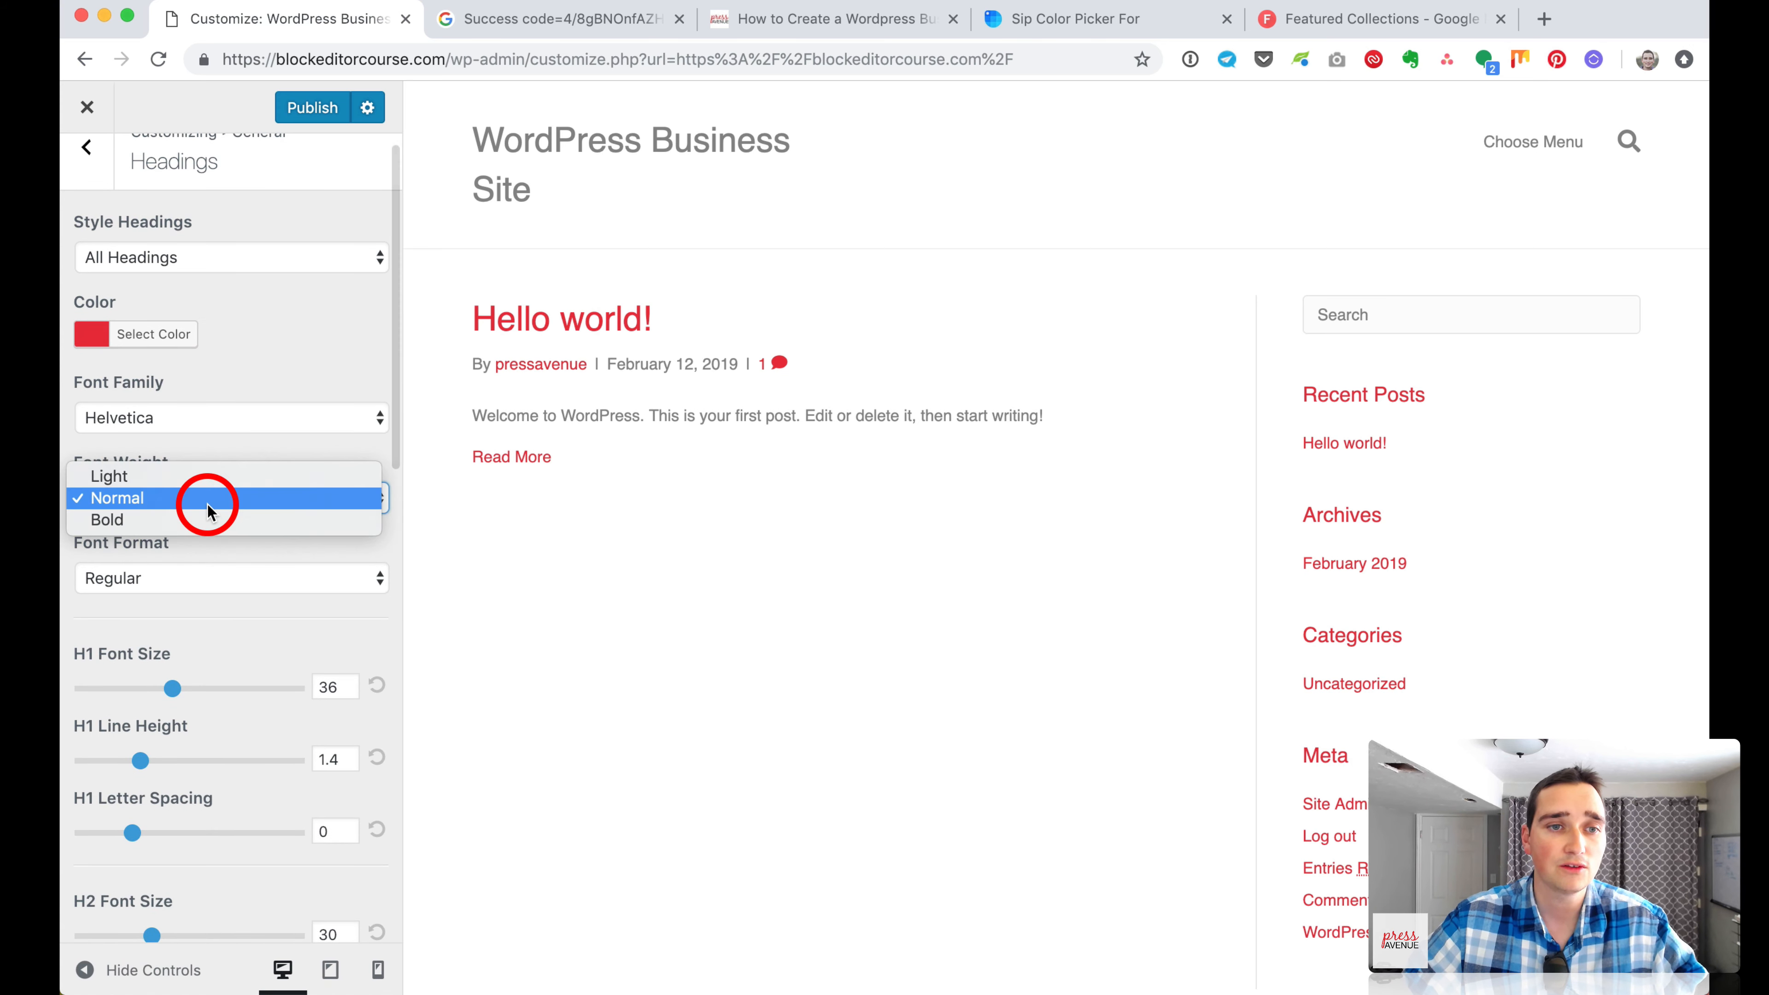
{"action": "left_click", "coordinate": [236, 601]}
{"action": "scroll", "coordinate": [233, 598], "scroll_direction": "down", "scroll_amount": 3}
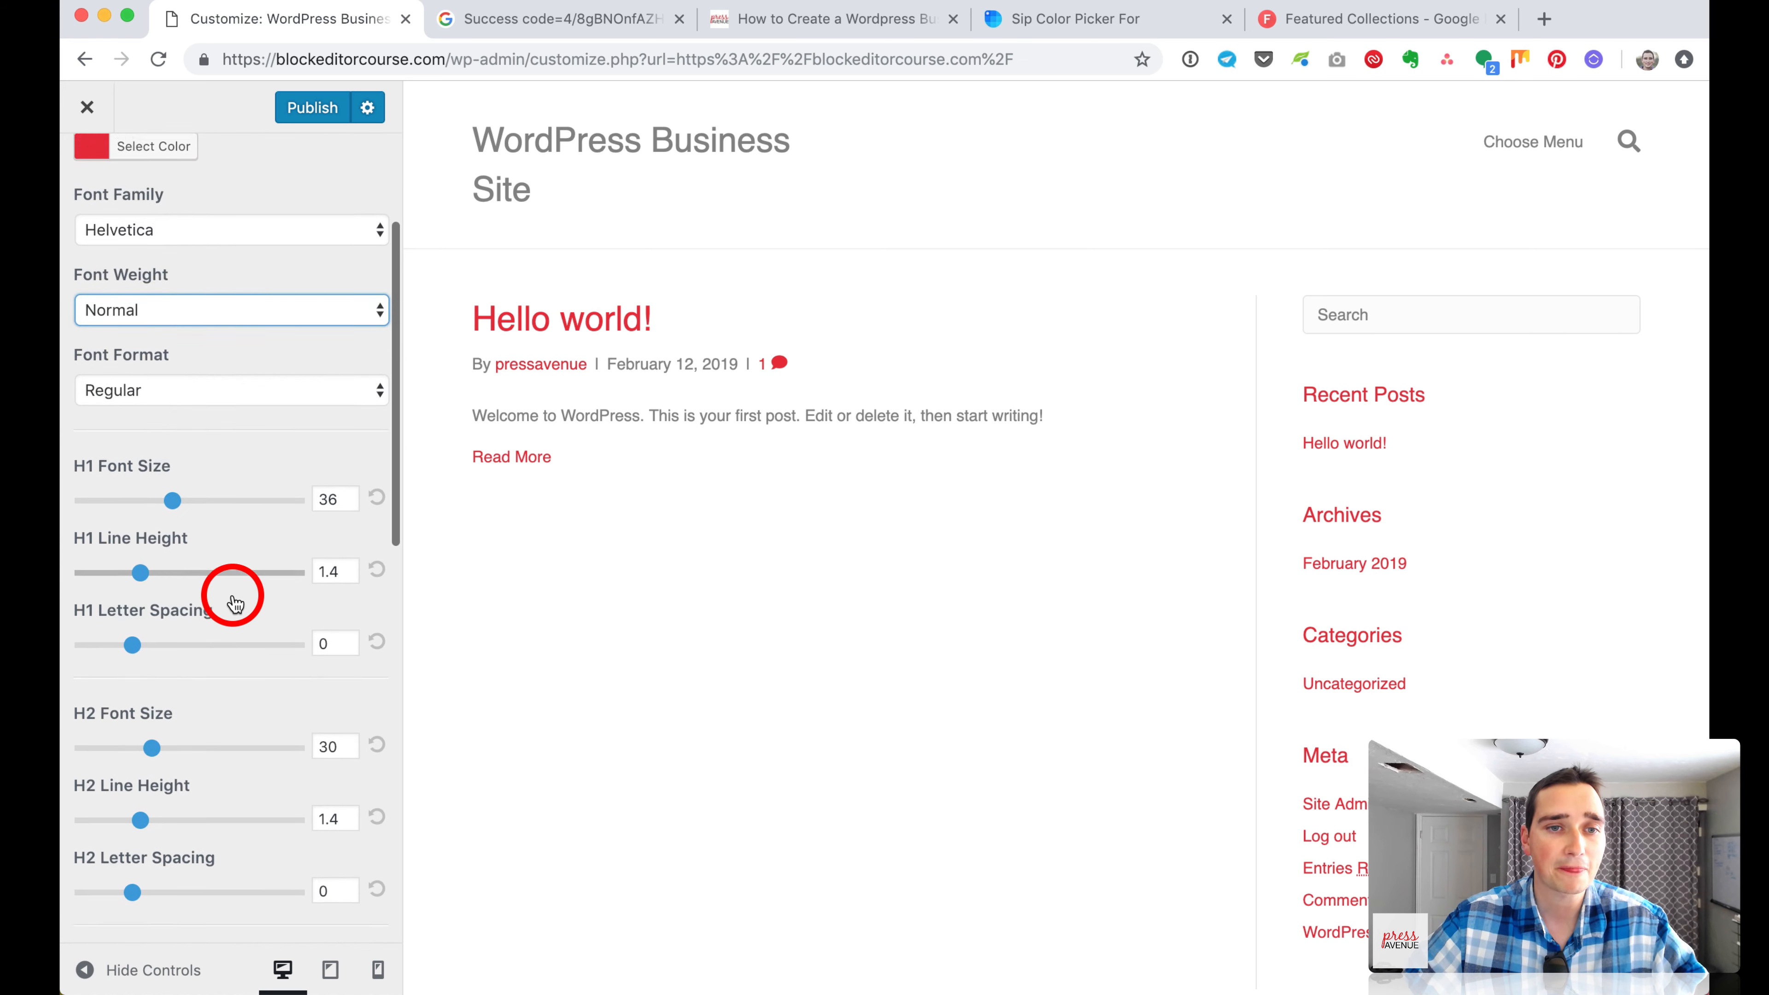
{"action": "scroll", "coordinate": [233, 598], "scroll_direction": "down", "scroll_amount": 3}
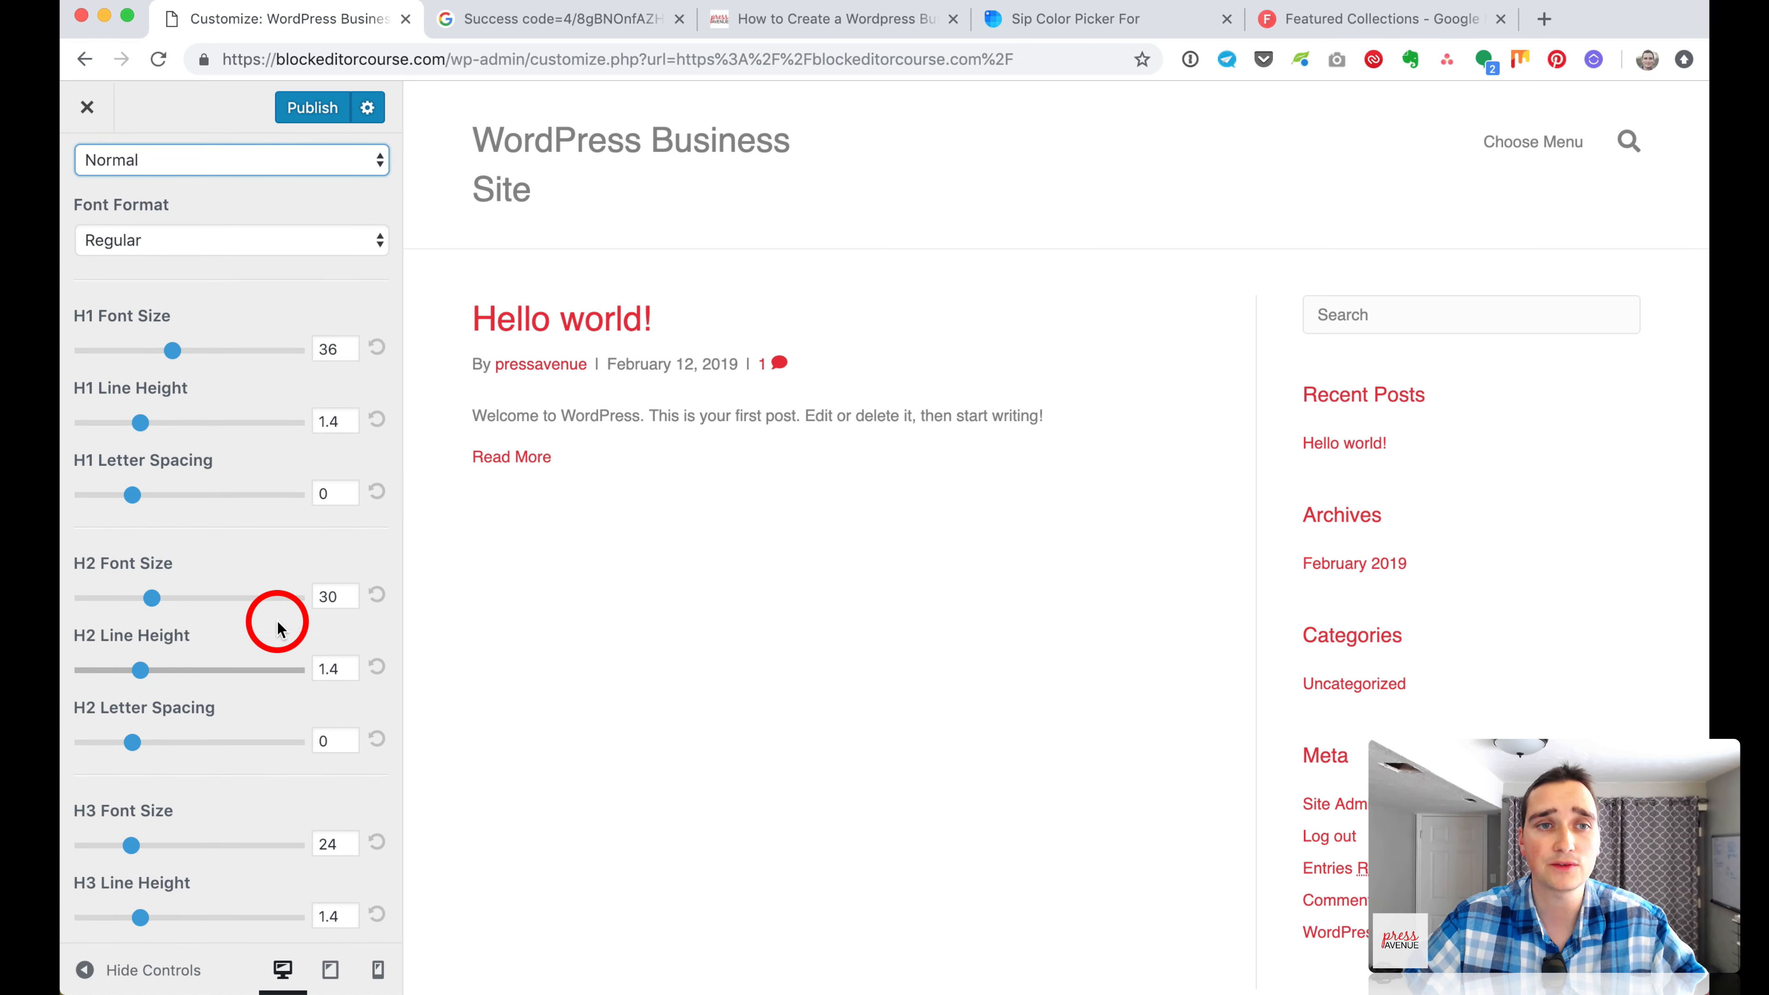
{"action": "scroll", "coordinate": [276, 624], "scroll_direction": "up", "scroll_amount": 5}
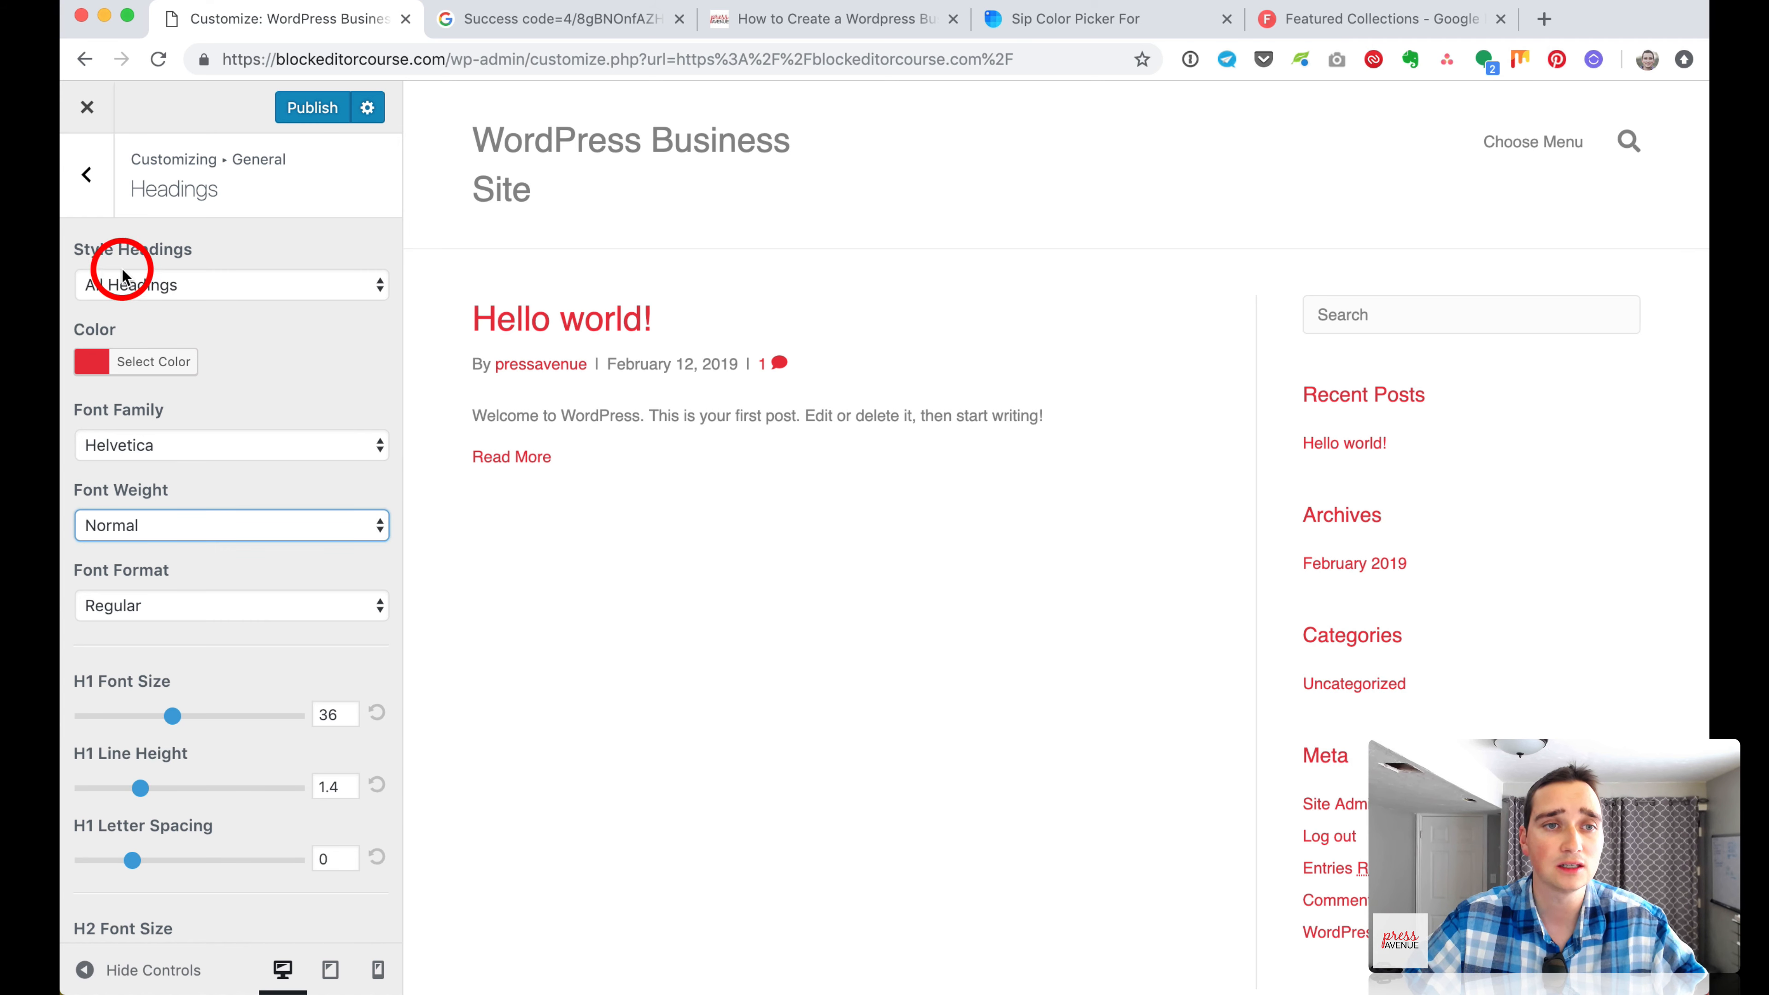
Try the Custom H1 Style for the headings, review its separate H1 settings, and return to All Headings.
{"action": "left_click", "coordinate": [188, 289]}
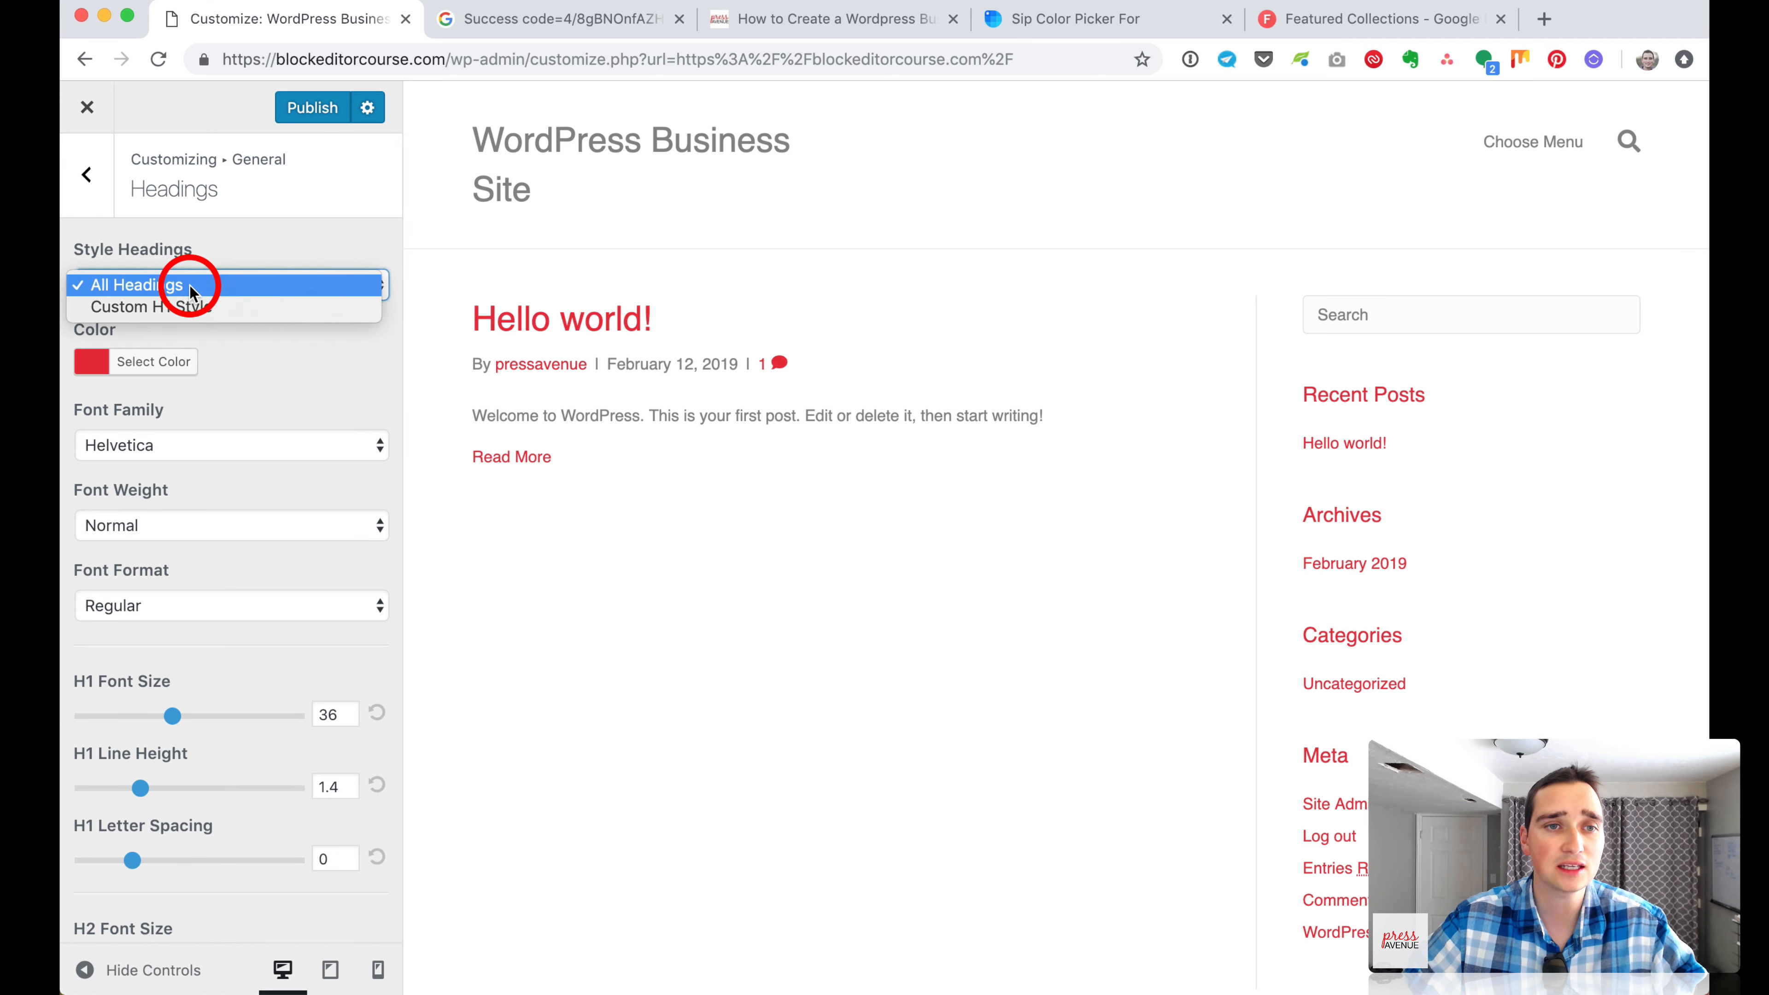
{"action": "left_click", "coordinate": [224, 304]}
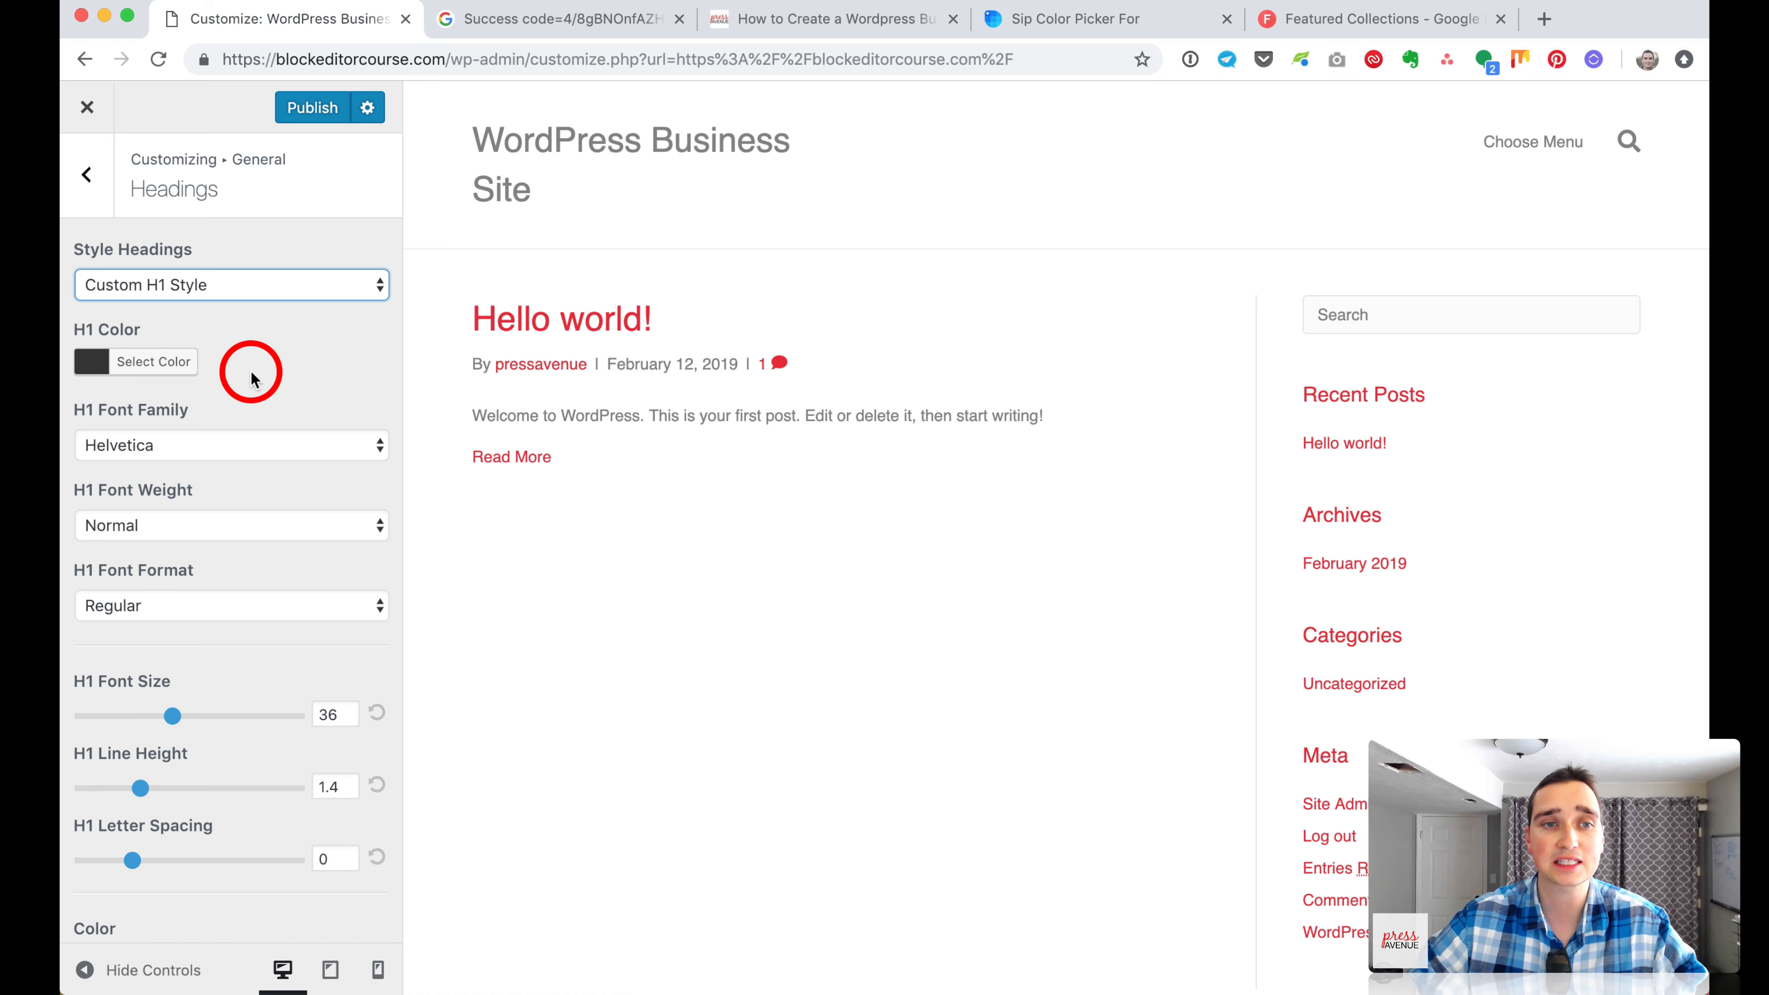
{"action": "scroll", "coordinate": [256, 400], "scroll_direction": "down", "scroll_amount": 4}
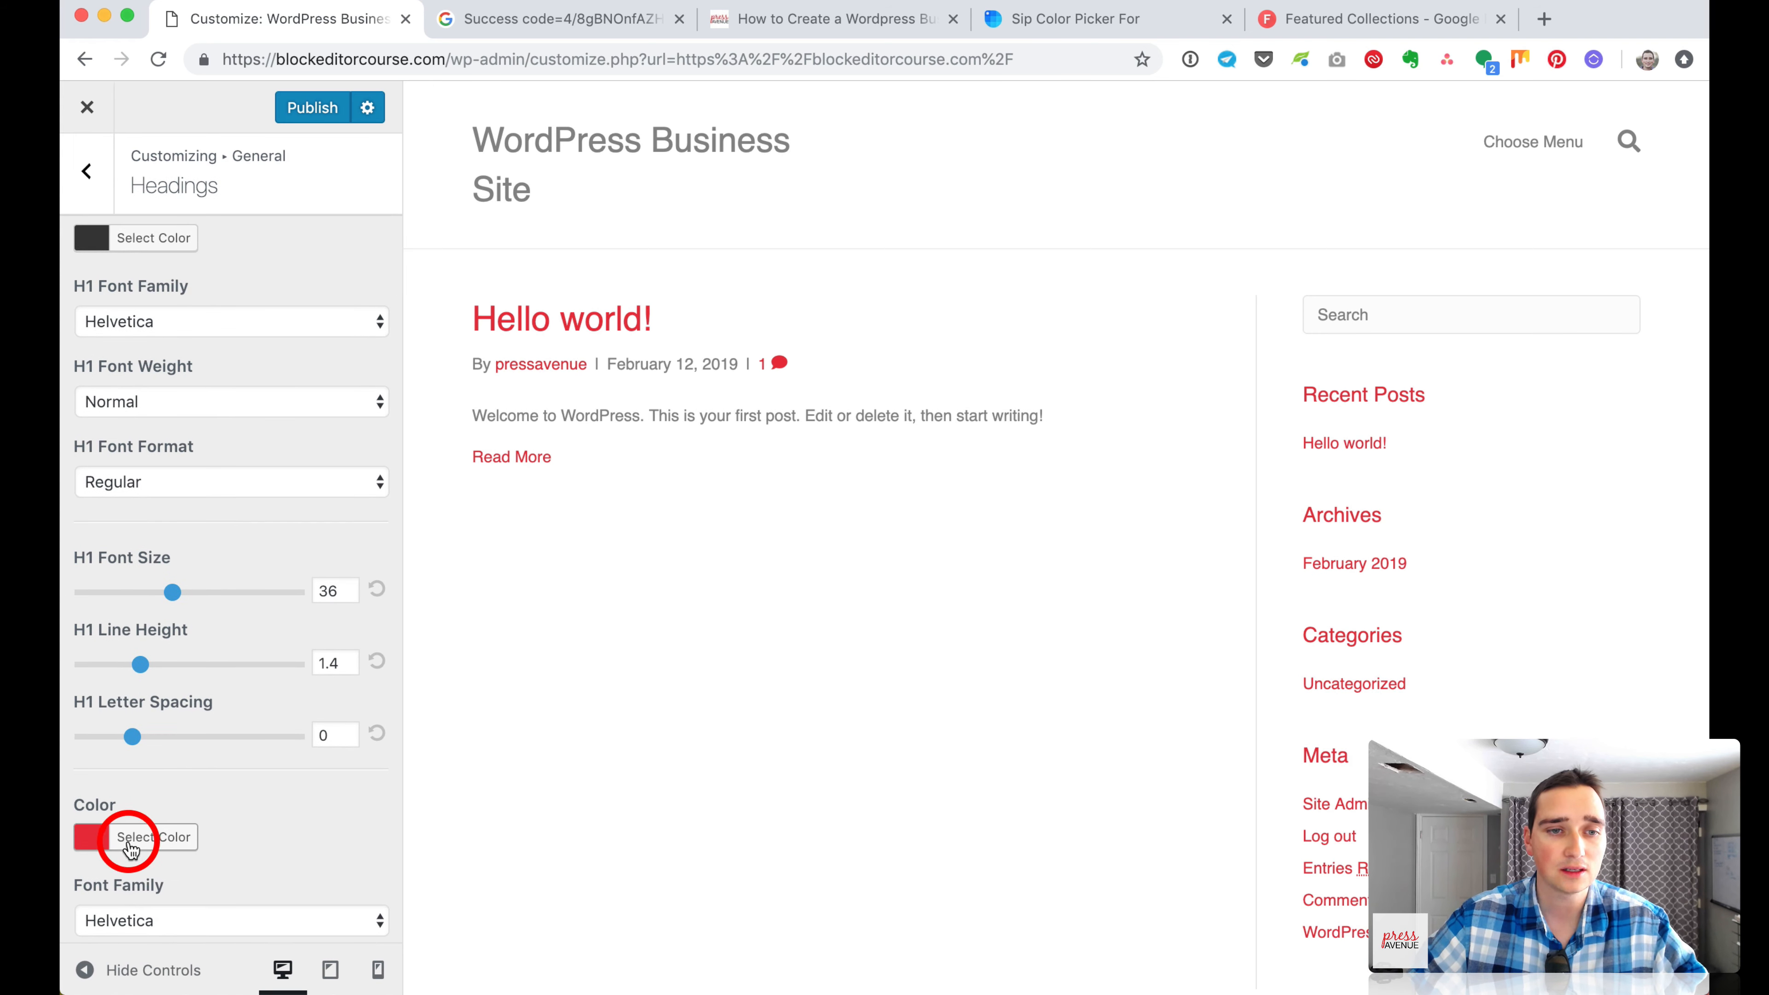
{"action": "scroll", "coordinate": [131, 848], "scroll_direction": "down", "scroll_amount": 1}
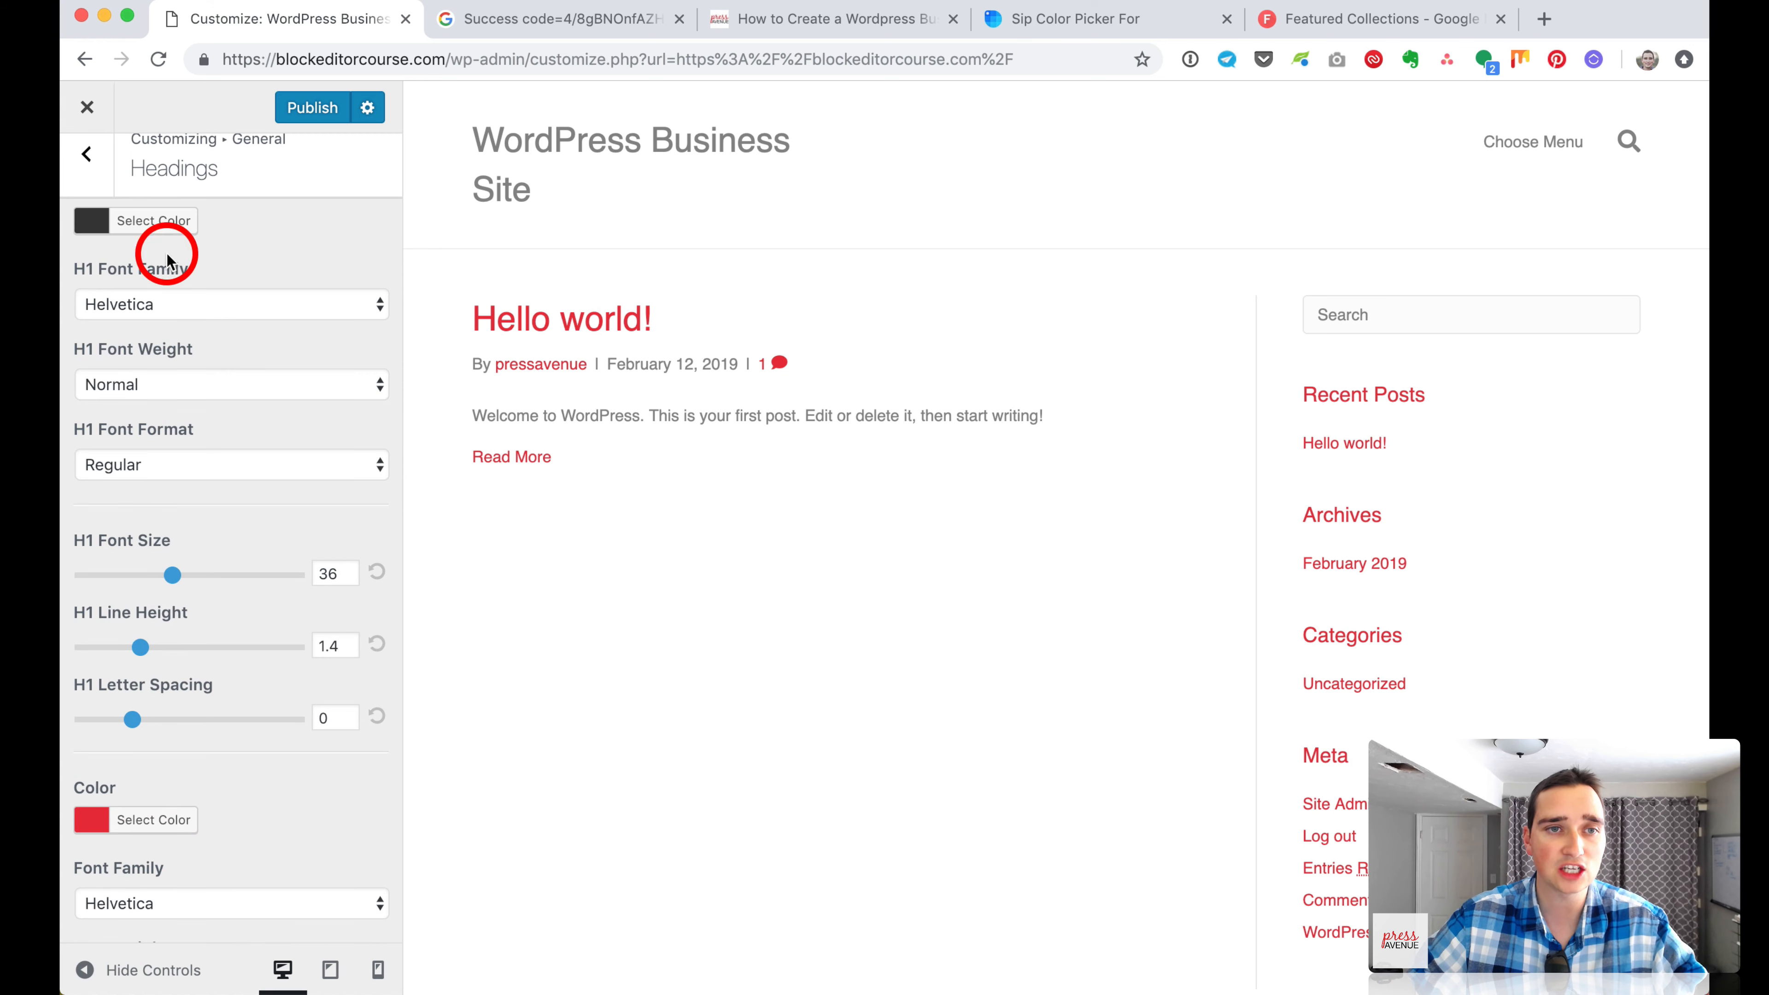
{"action": "scroll", "coordinate": [162, 249], "scroll_direction": "up", "scroll_amount": 4}
{"action": "left_click", "coordinate": [146, 283]}
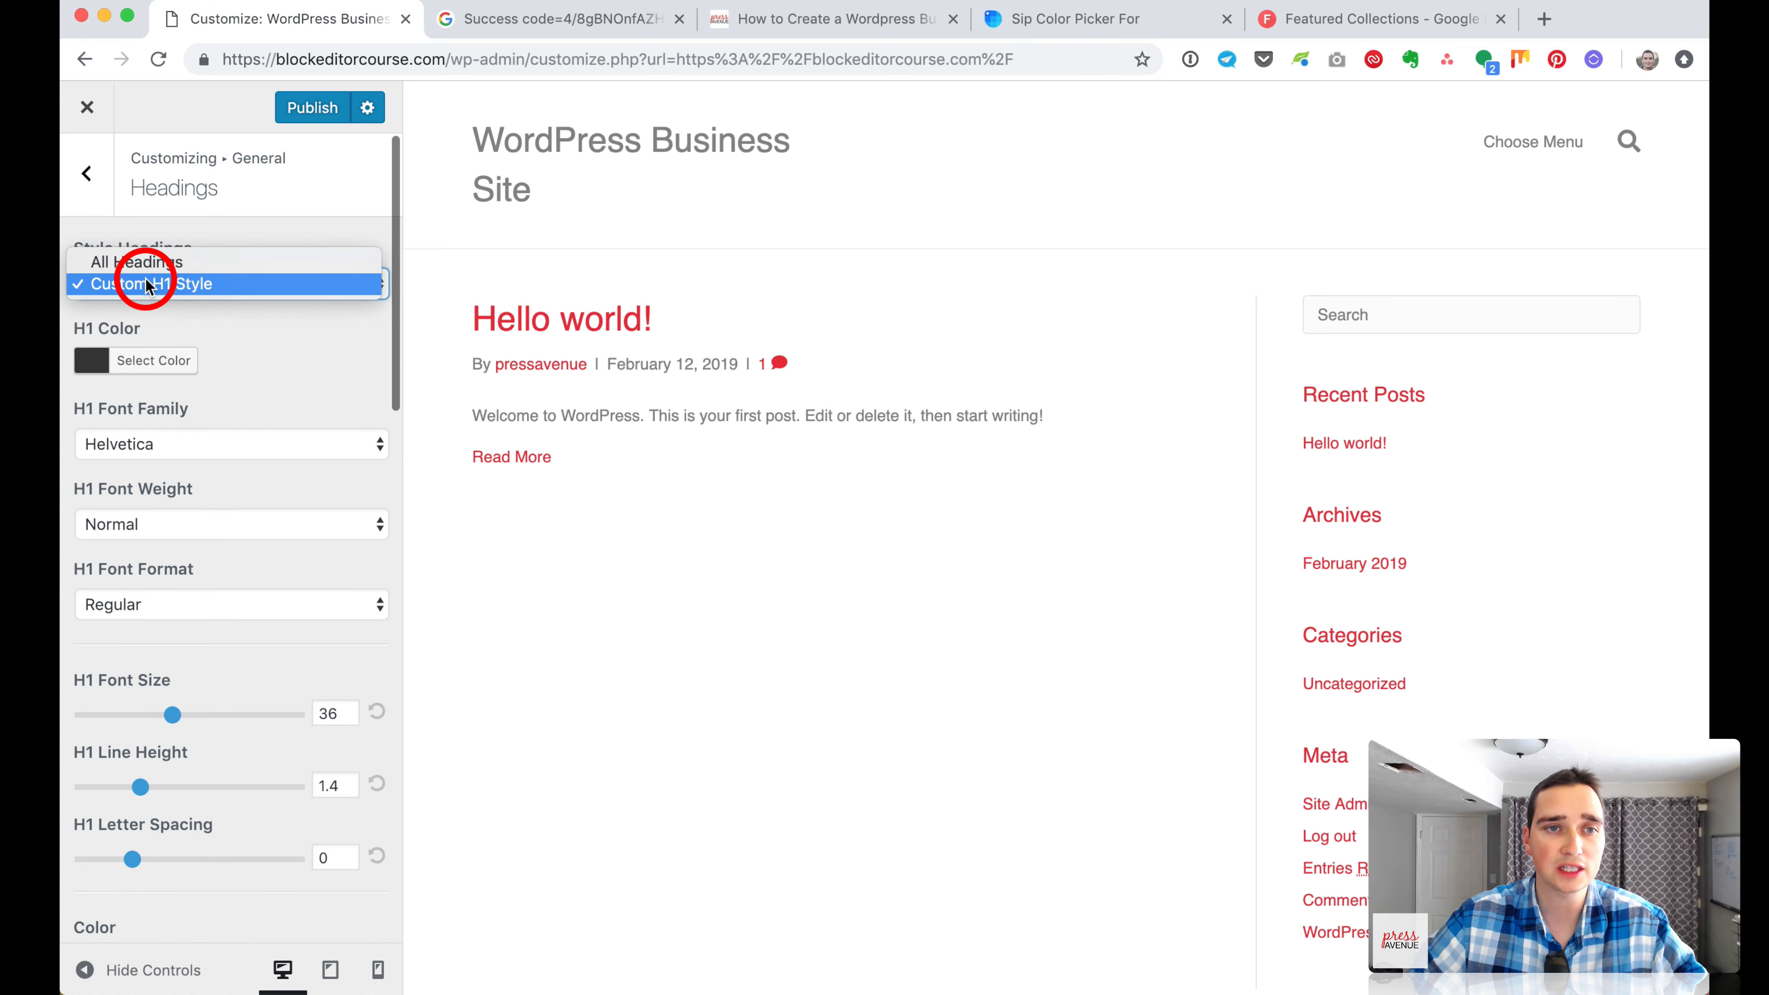
{"action": "left_click", "coordinate": [146, 262]}
Open the General text settings and set the body text color to #333333.
{"action": "left_click", "coordinate": [100, 182]}
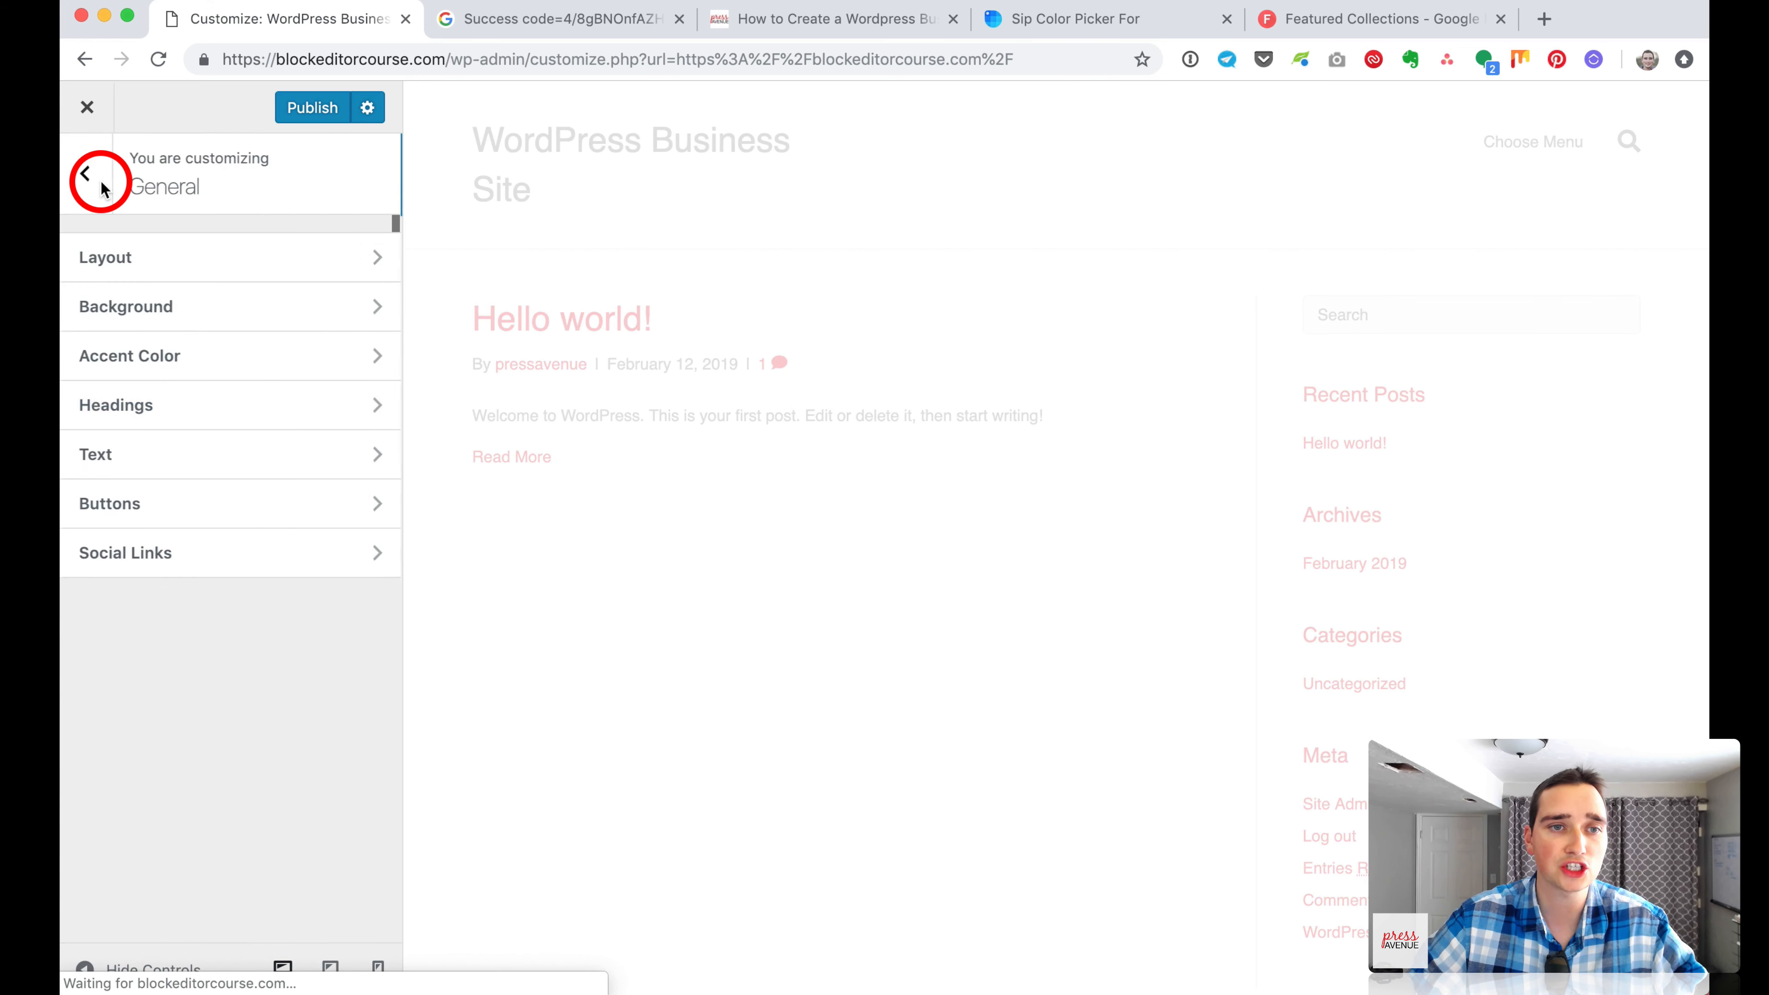
{"action": "left_click", "coordinate": [226, 457]}
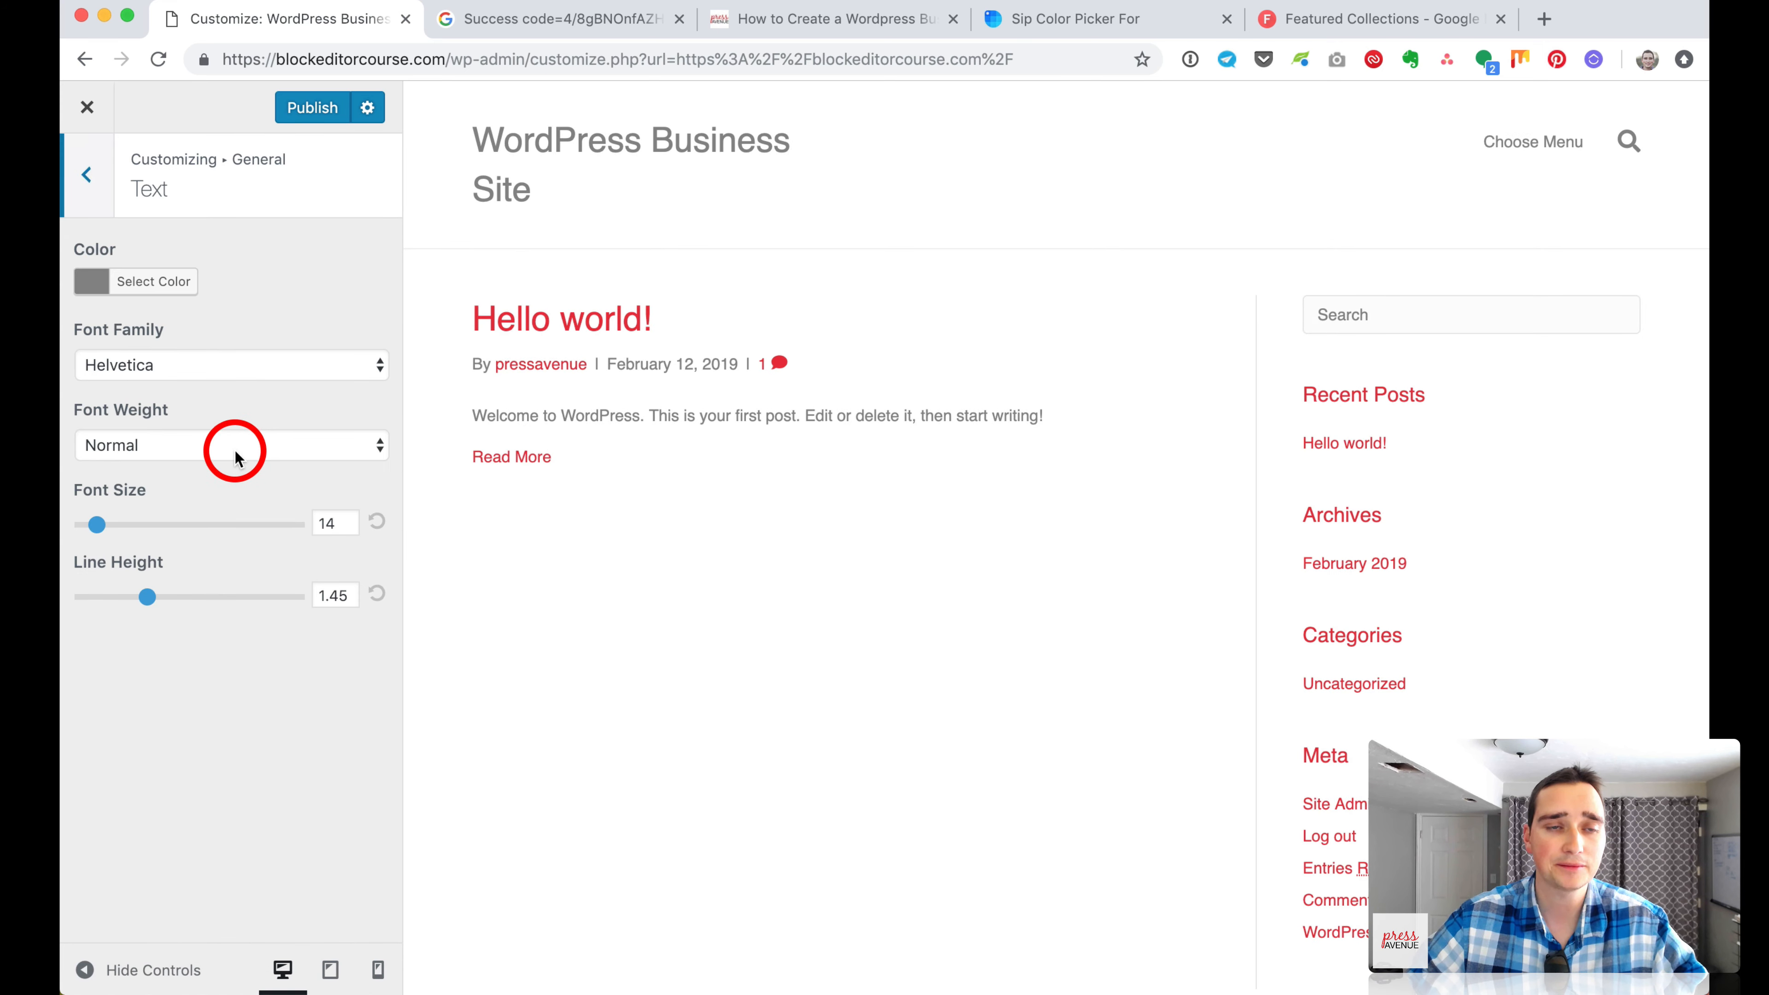
{"action": "left_click", "coordinate": [153, 281]}
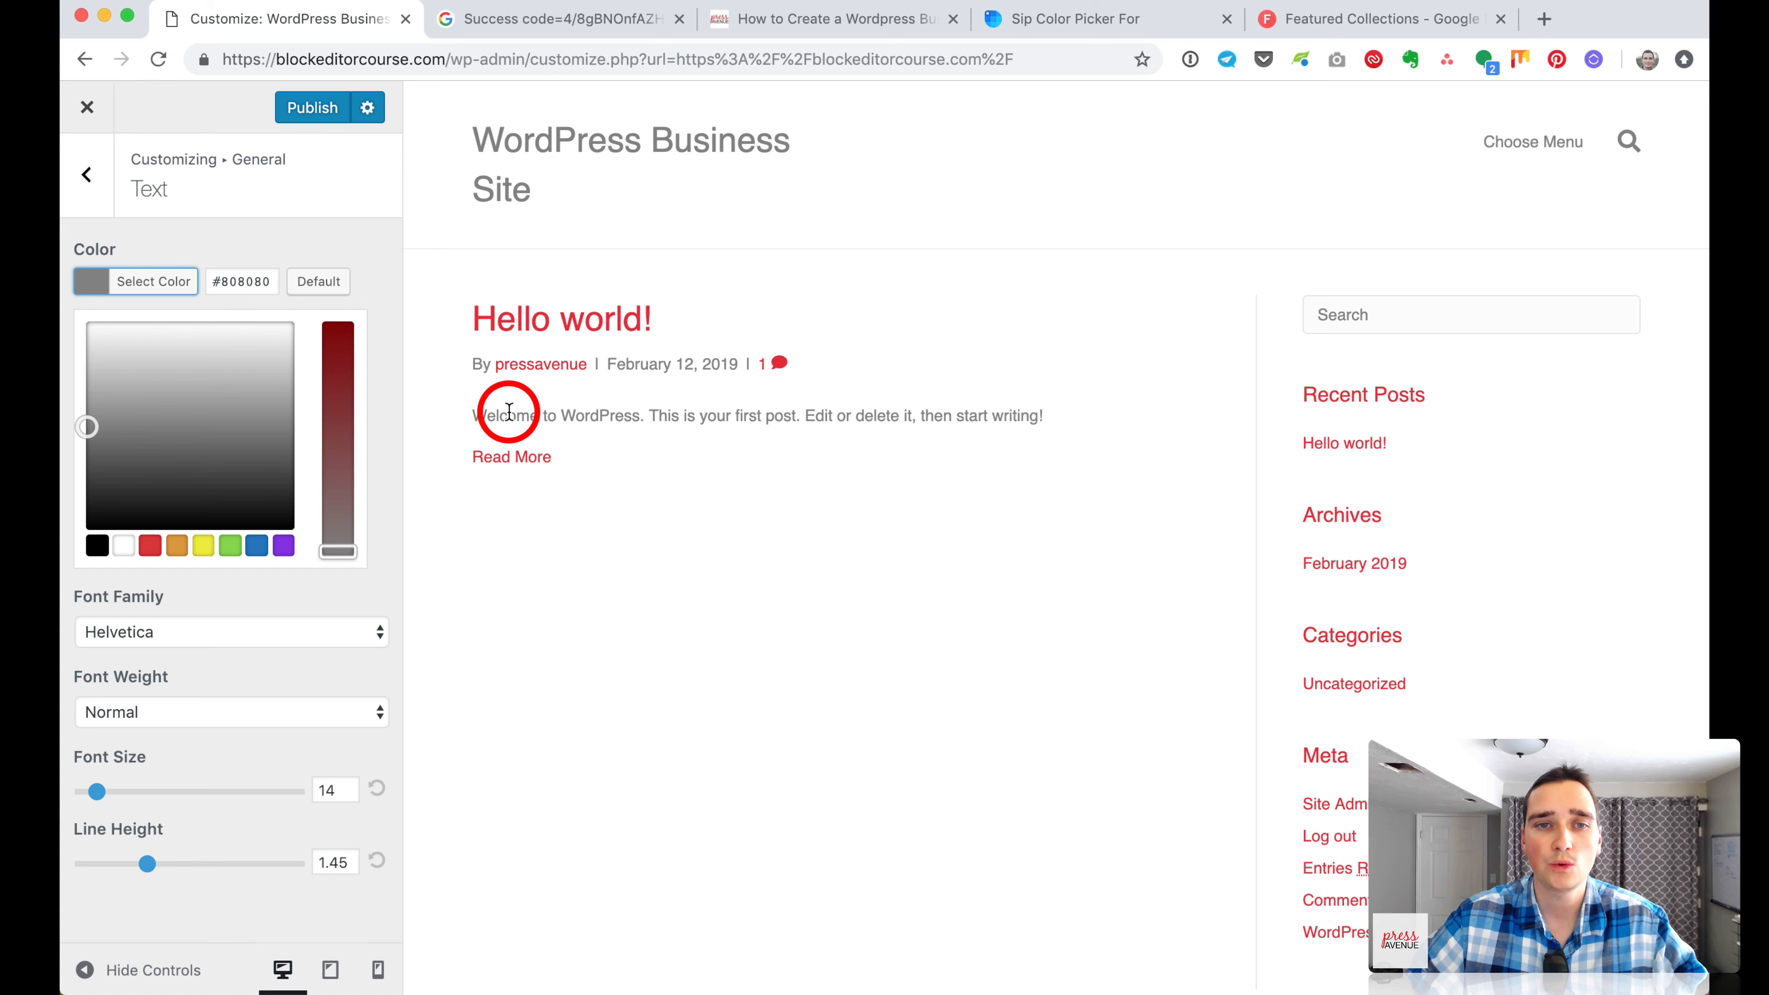
{"action": "left_click_drag", "start_coordinate": [509, 411], "coordinate": [750, 415]}
{"action": "left_click", "coordinate": [757, 416]}
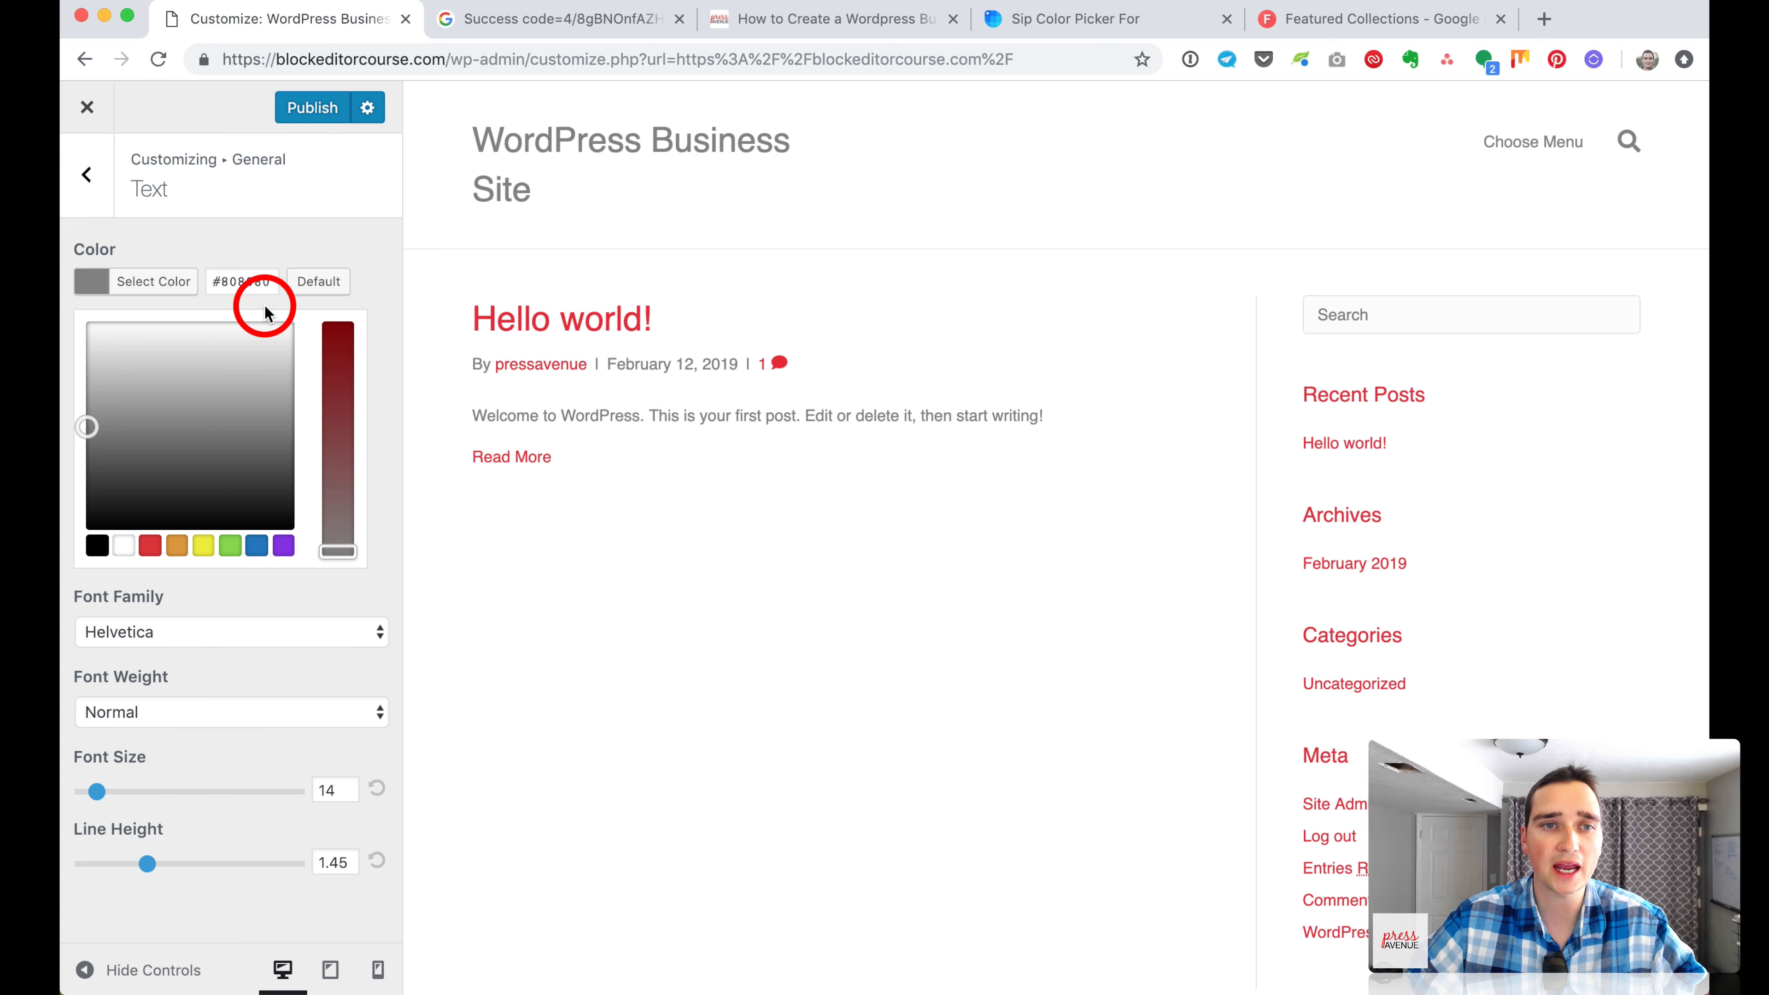
{"action": "left_click_drag", "start_coordinate": [223, 276], "coordinate": [281, 317]}
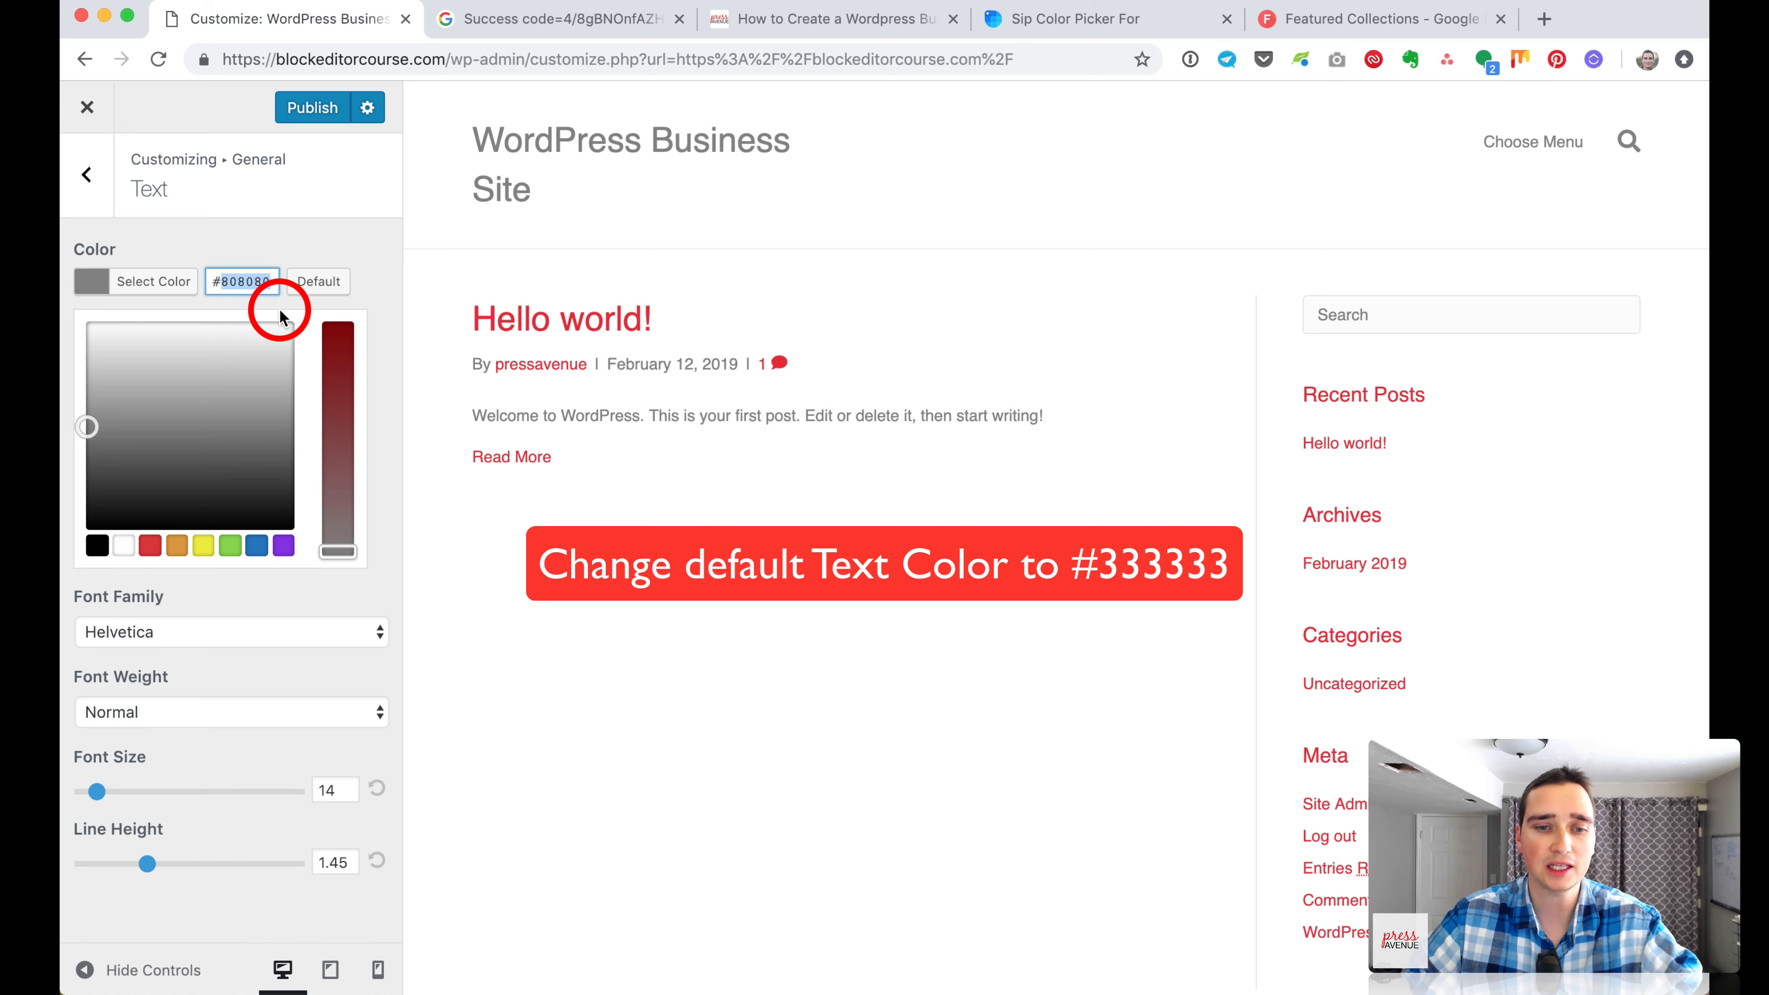
{"action": "type", "text": "333333"}
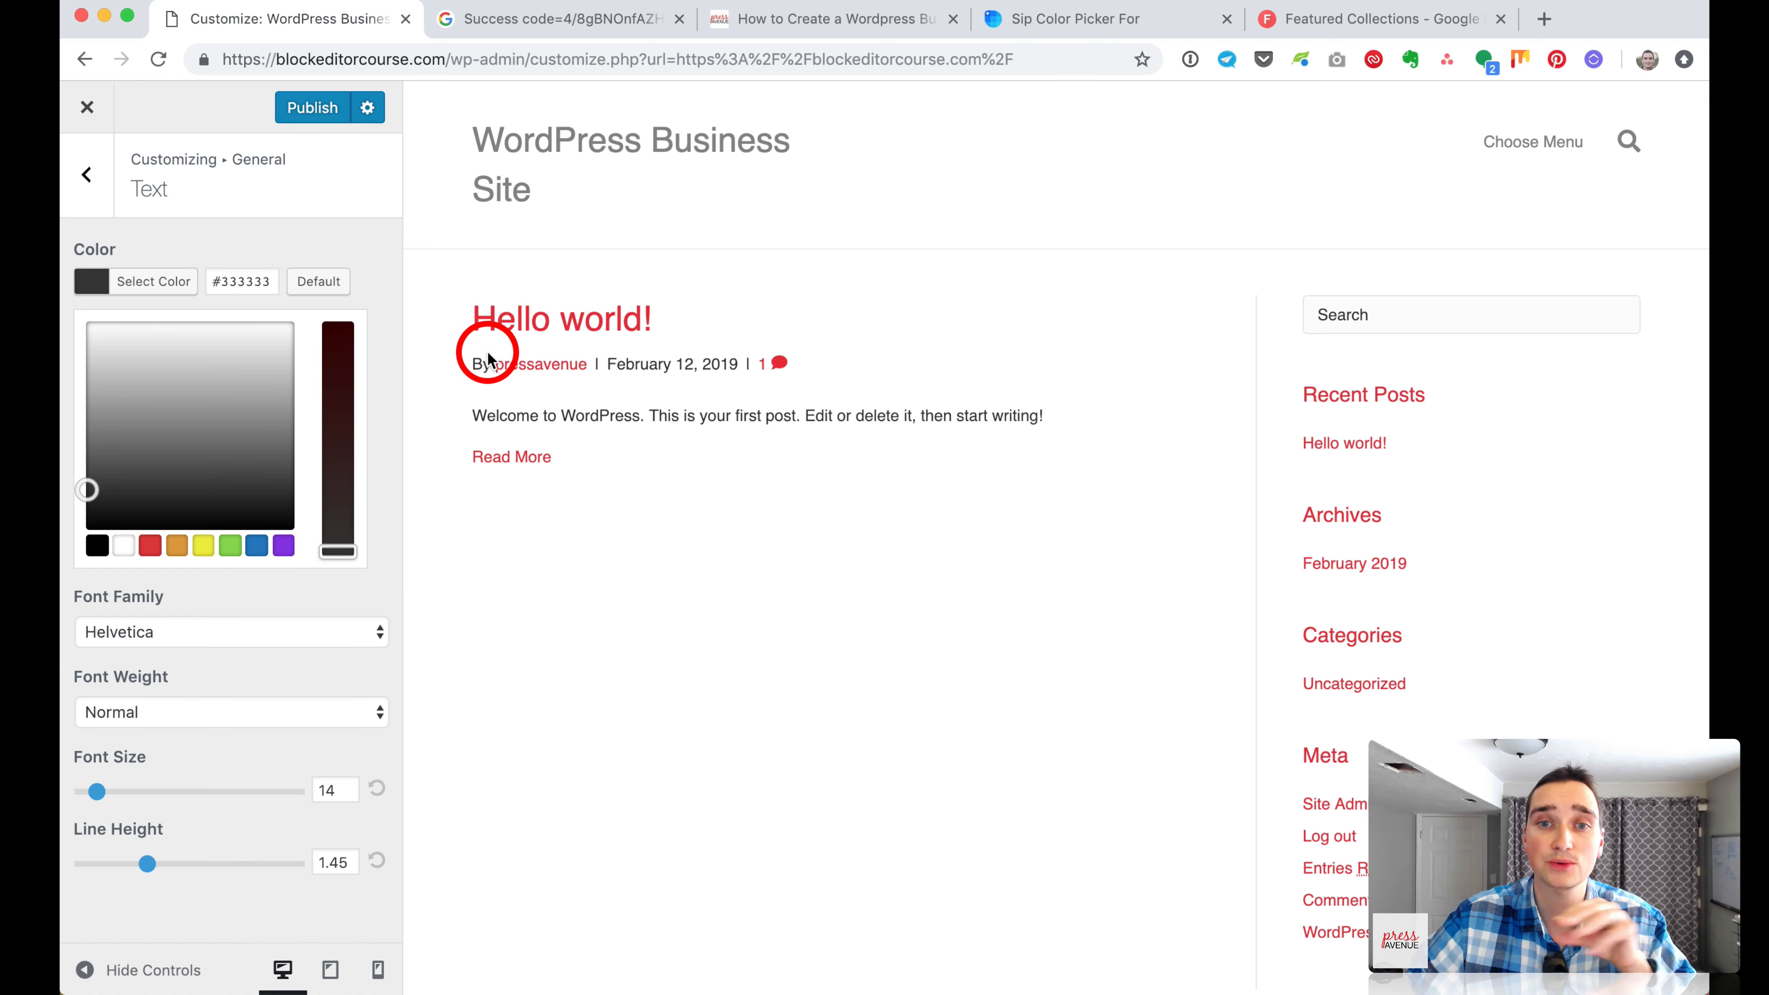
{"action": "left_click", "coordinate": [306, 257]}
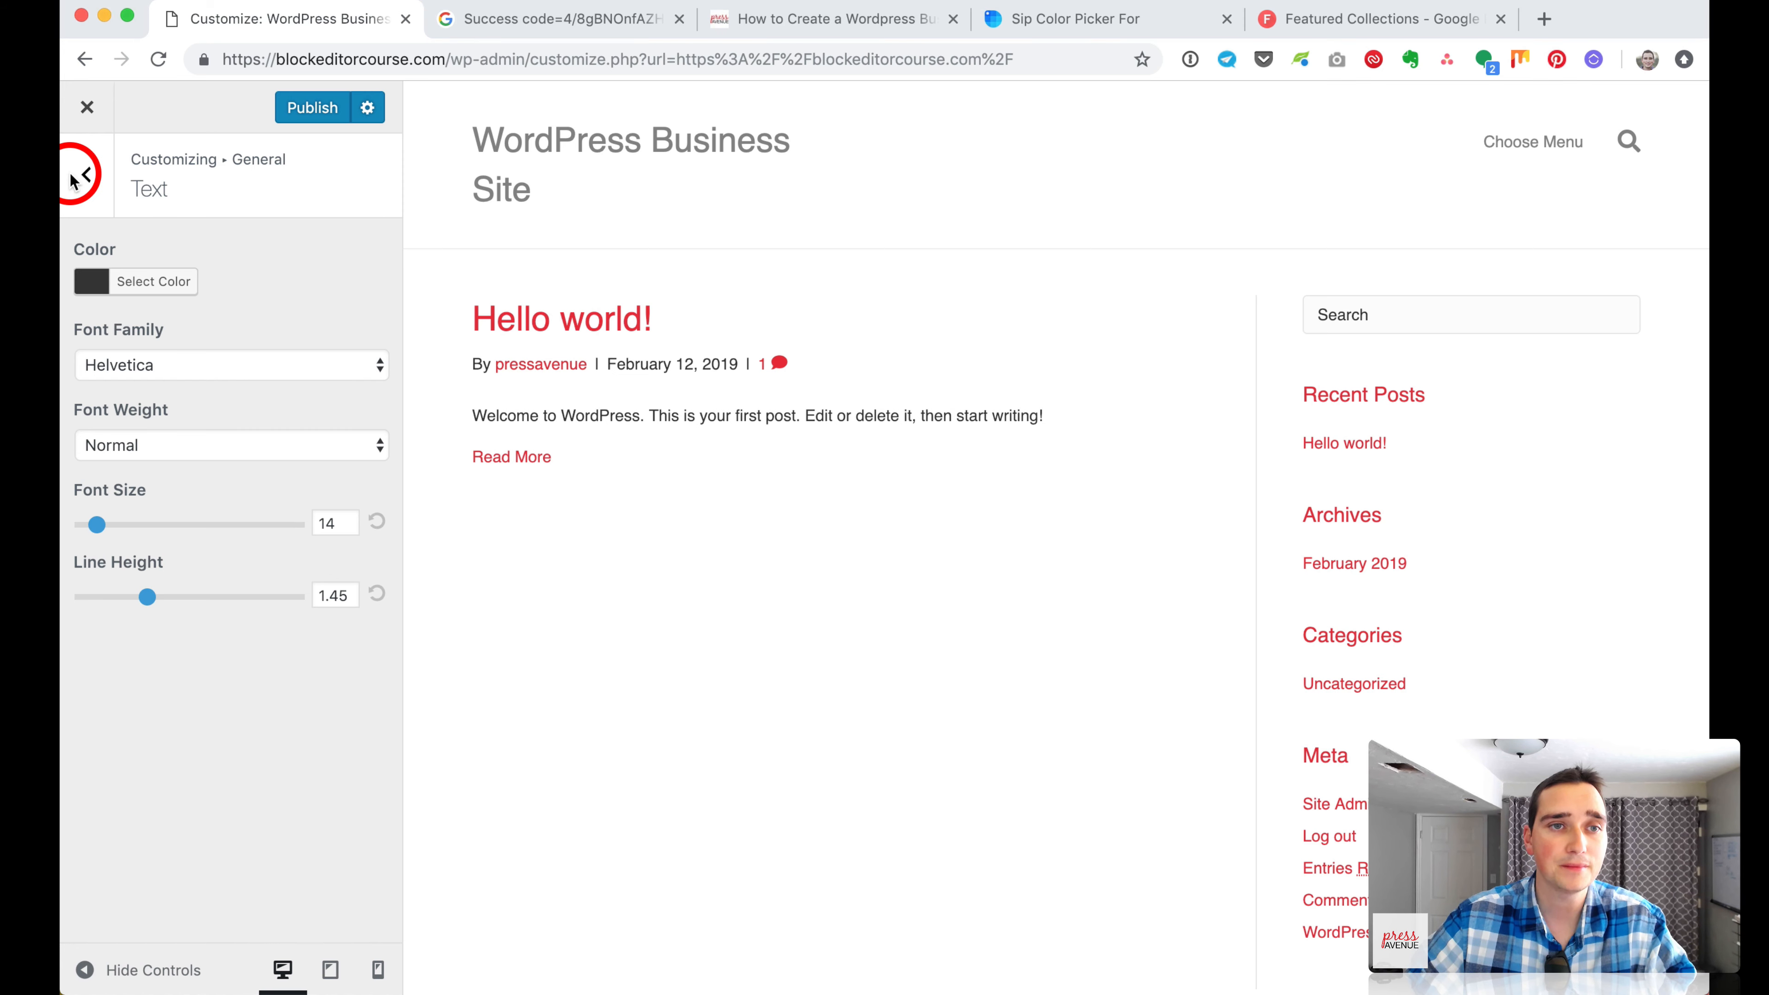
Try the Custom button style in the General button settings and restore None (default).
{"action": "left_click", "coordinate": [83, 177]}
{"action": "left_click", "coordinate": [253, 505]}
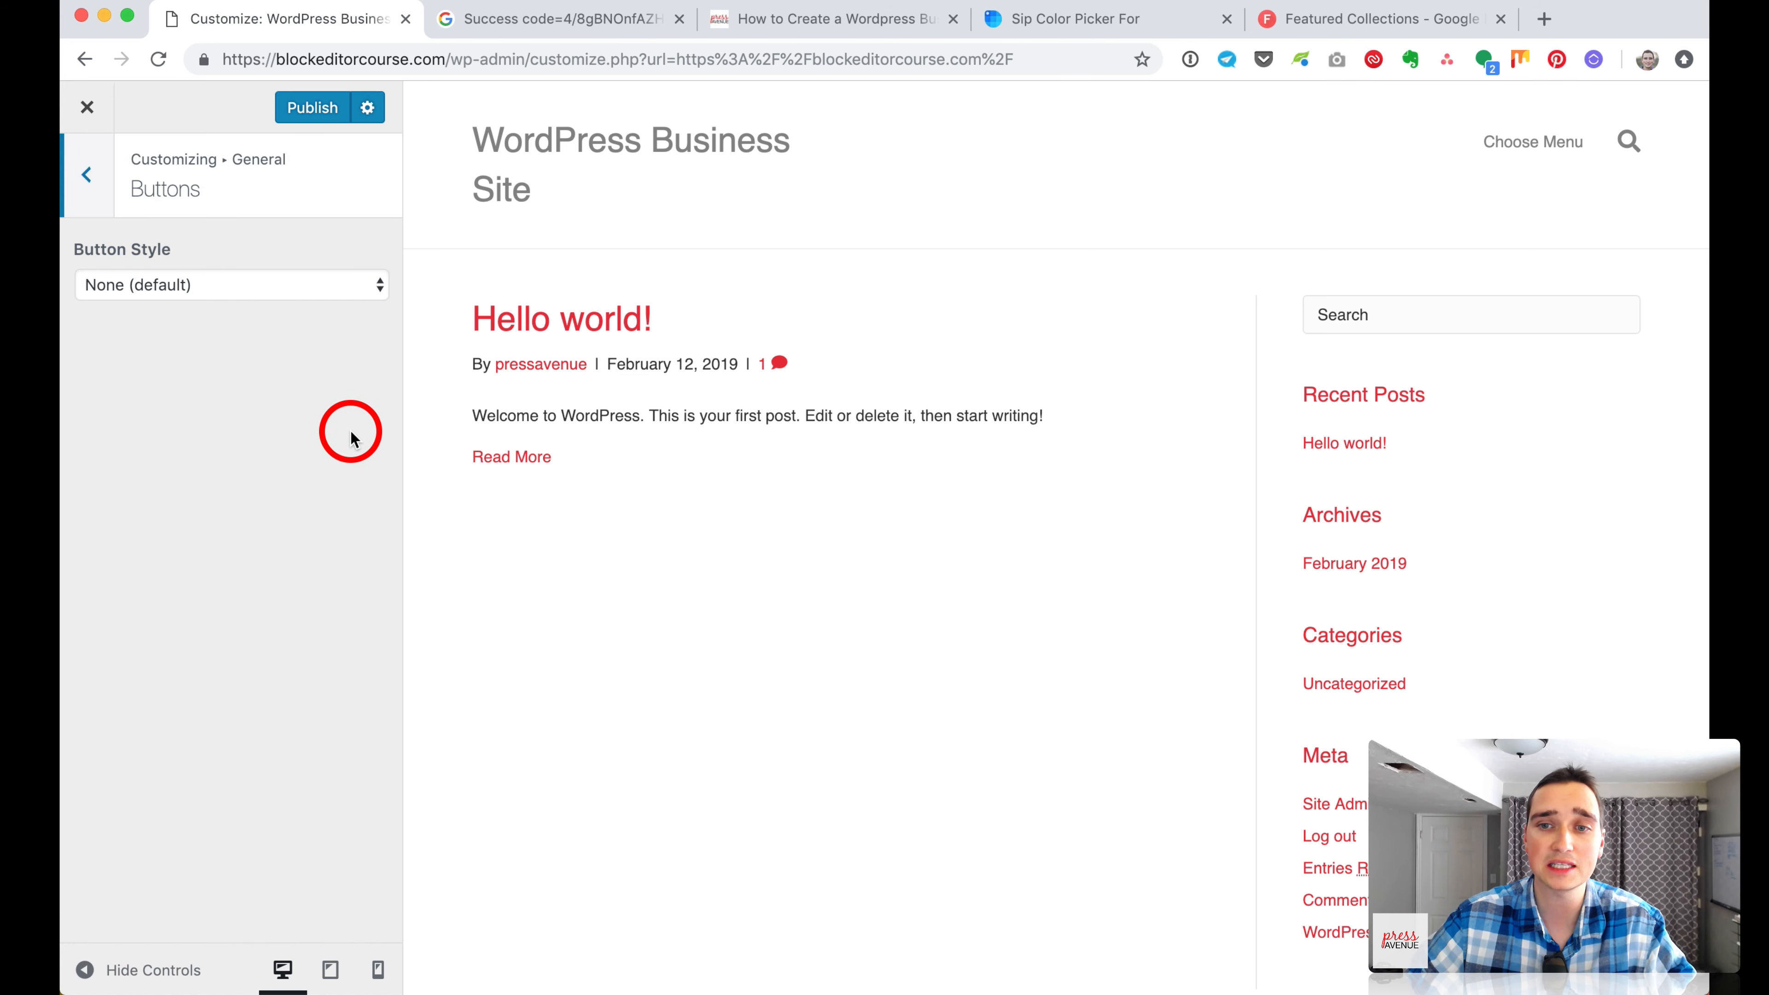
{"action": "left_click", "coordinate": [259, 284]}
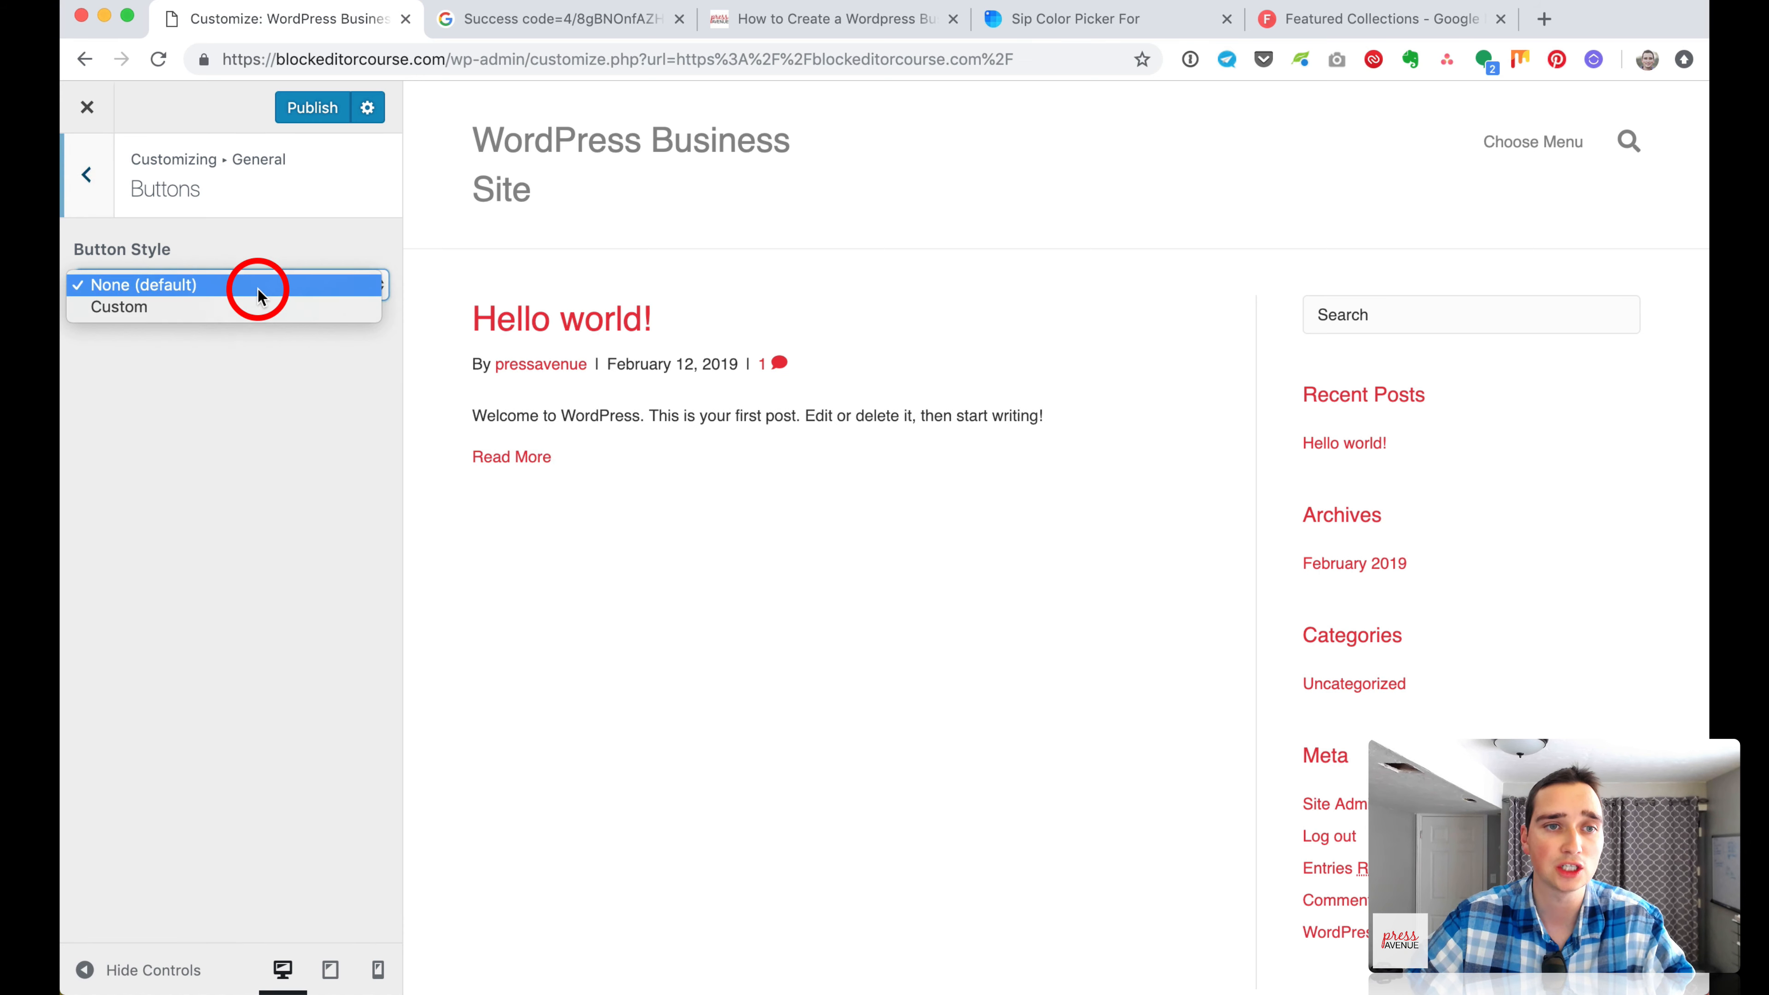
{"action": "left_click", "coordinate": [261, 307]}
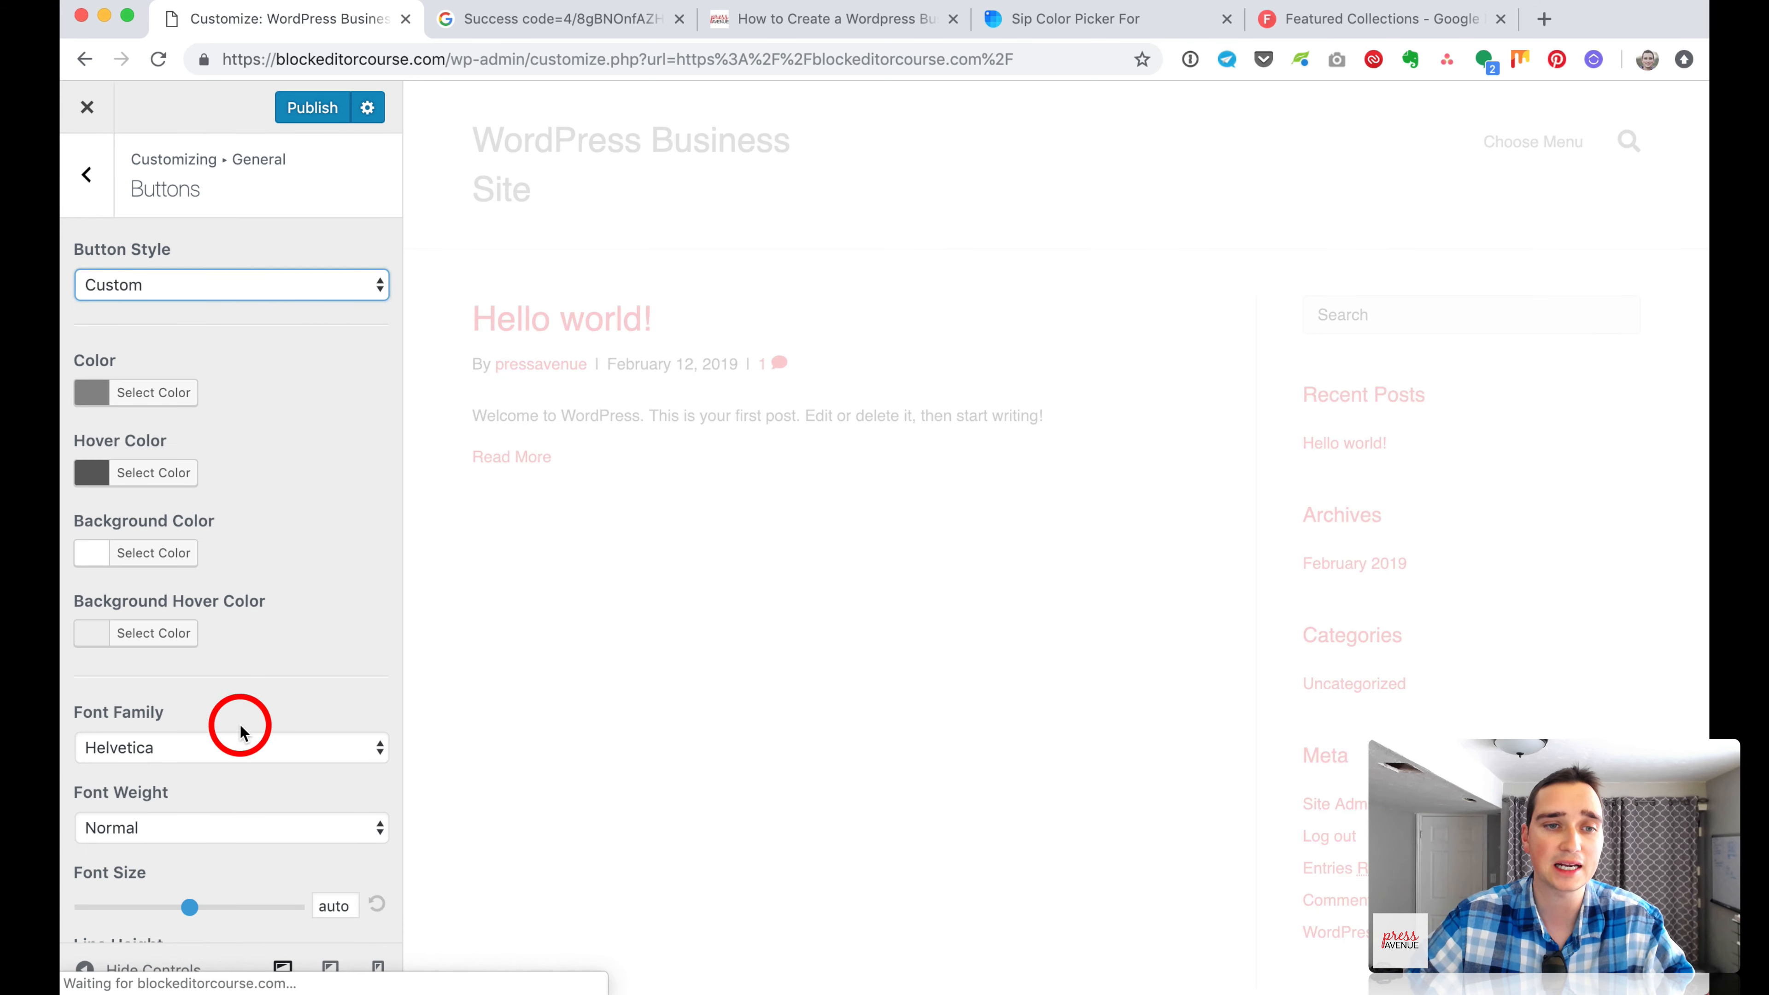
{"action": "left_click", "coordinate": [219, 285]}
{"action": "left_click", "coordinate": [217, 261]}
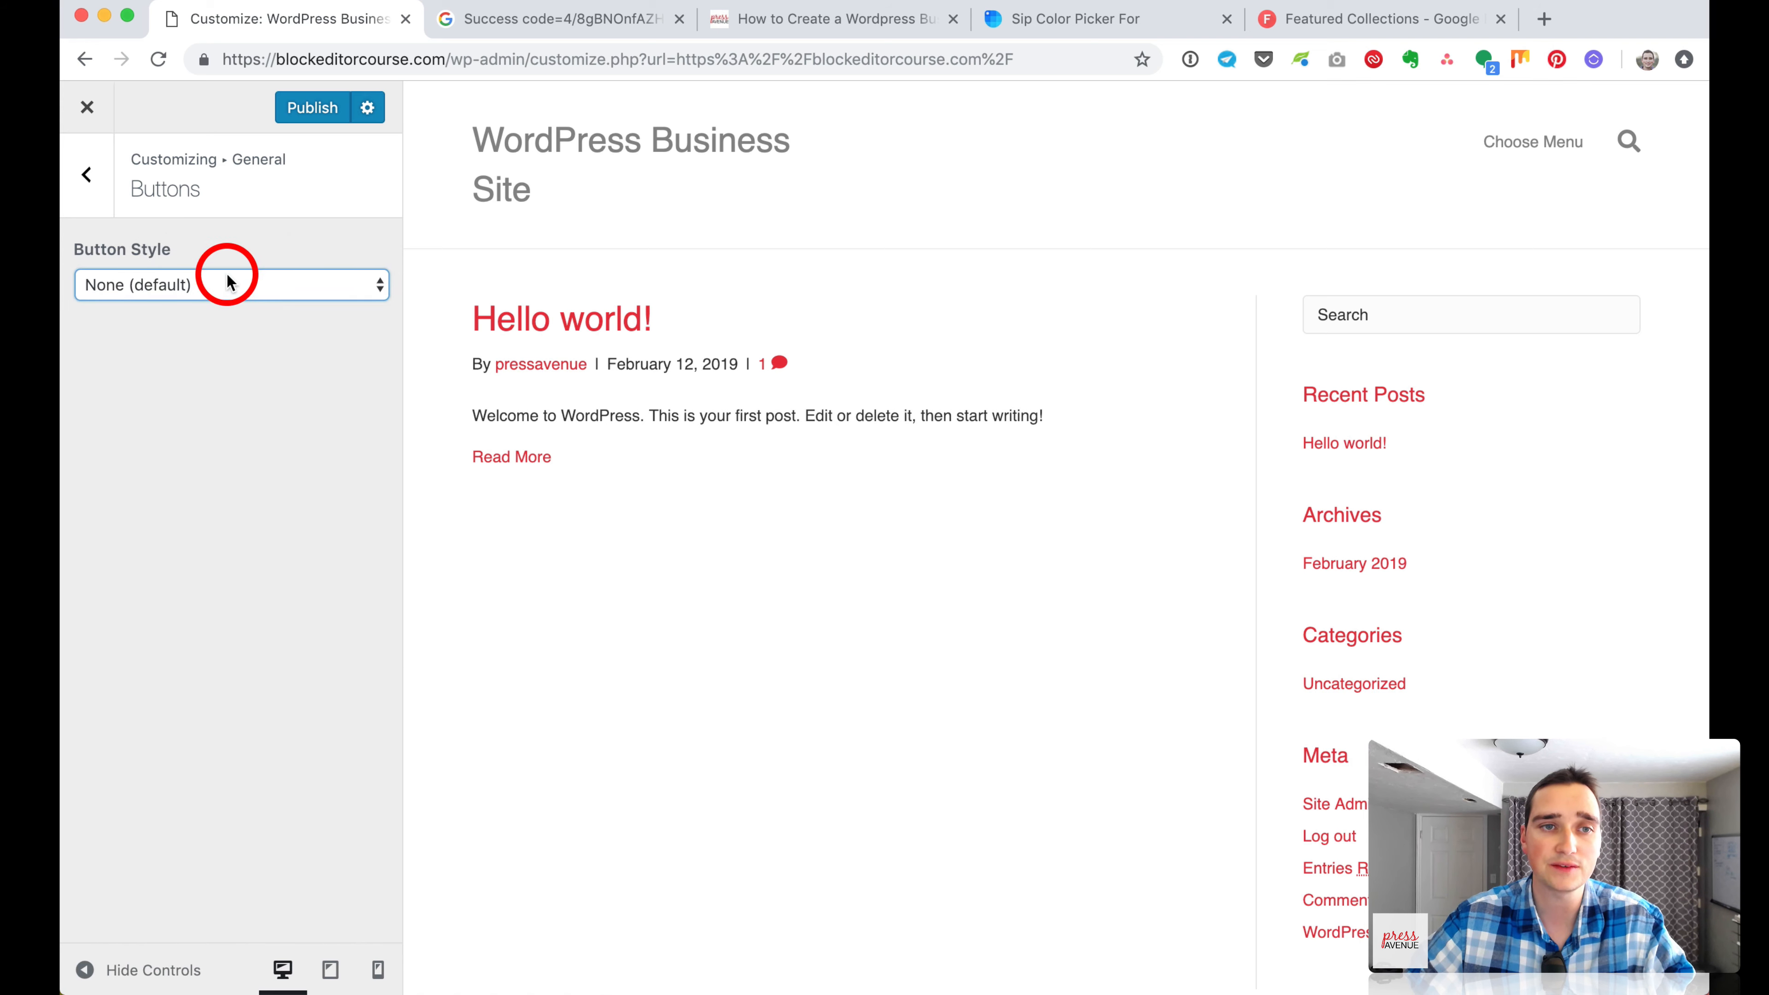
In the General social links settings, fill the Facebook field with the Facebook link copied from the Press Avenue page.
{"action": "left_click", "coordinate": [86, 174]}
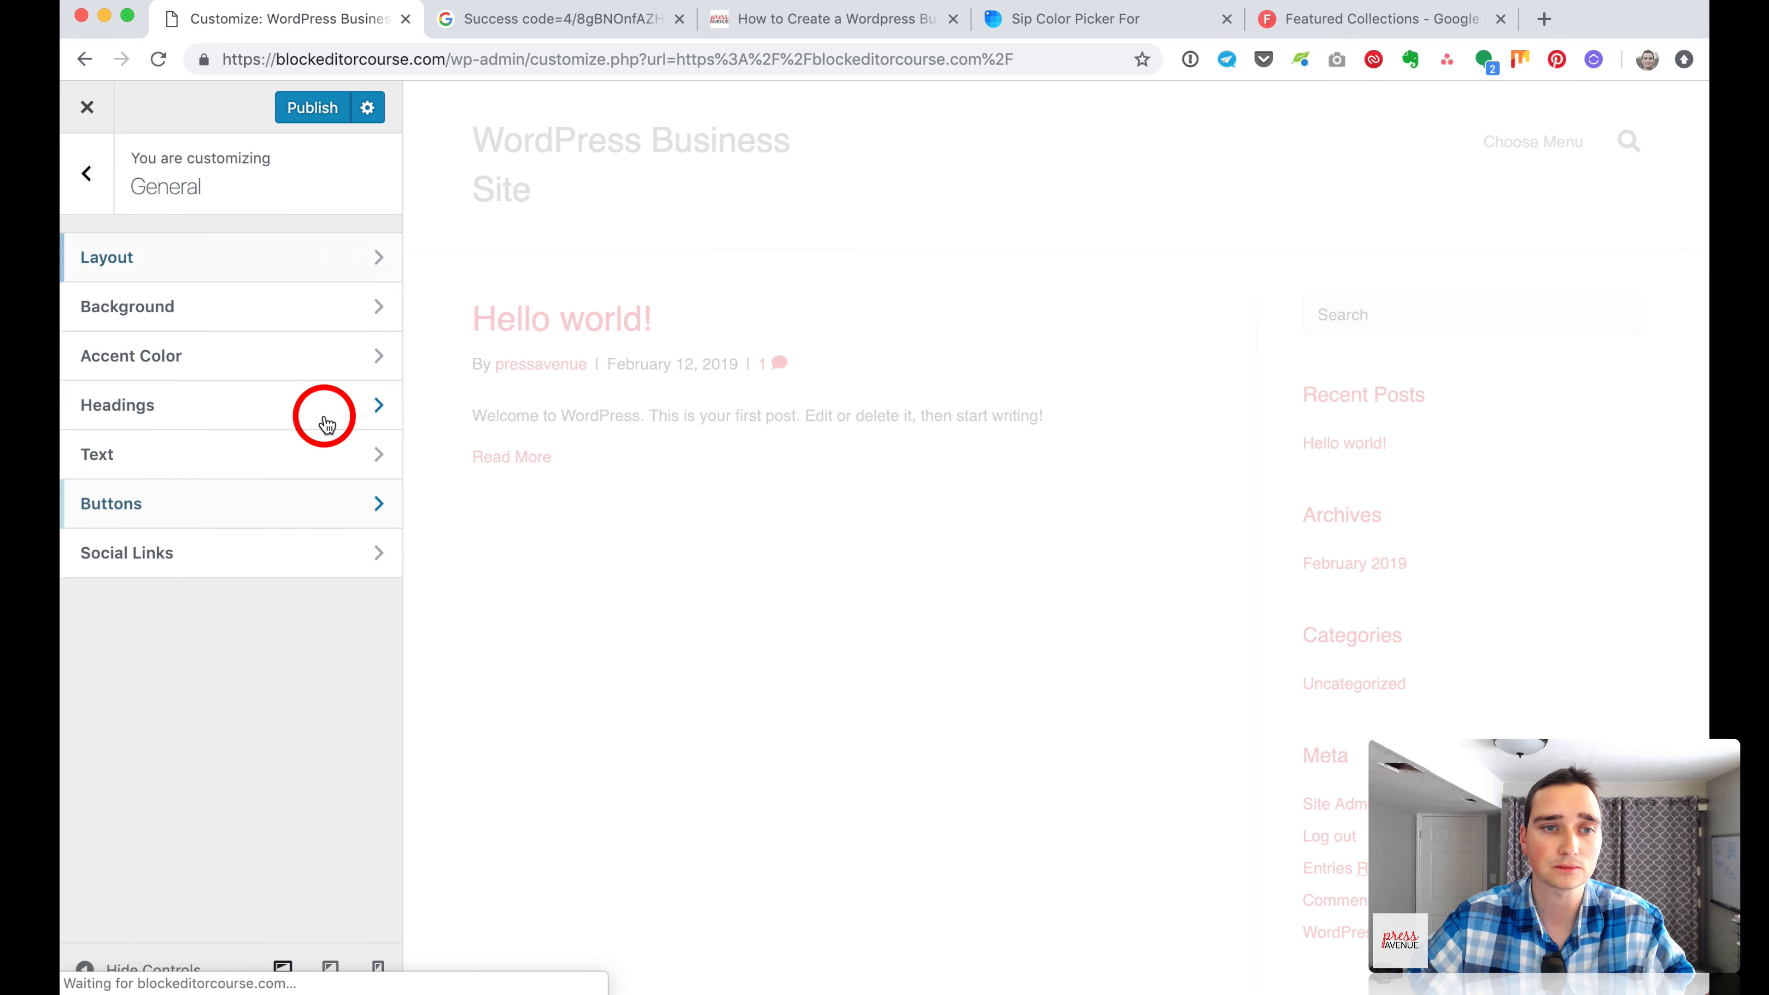
{"action": "left_click", "coordinate": [304, 556]}
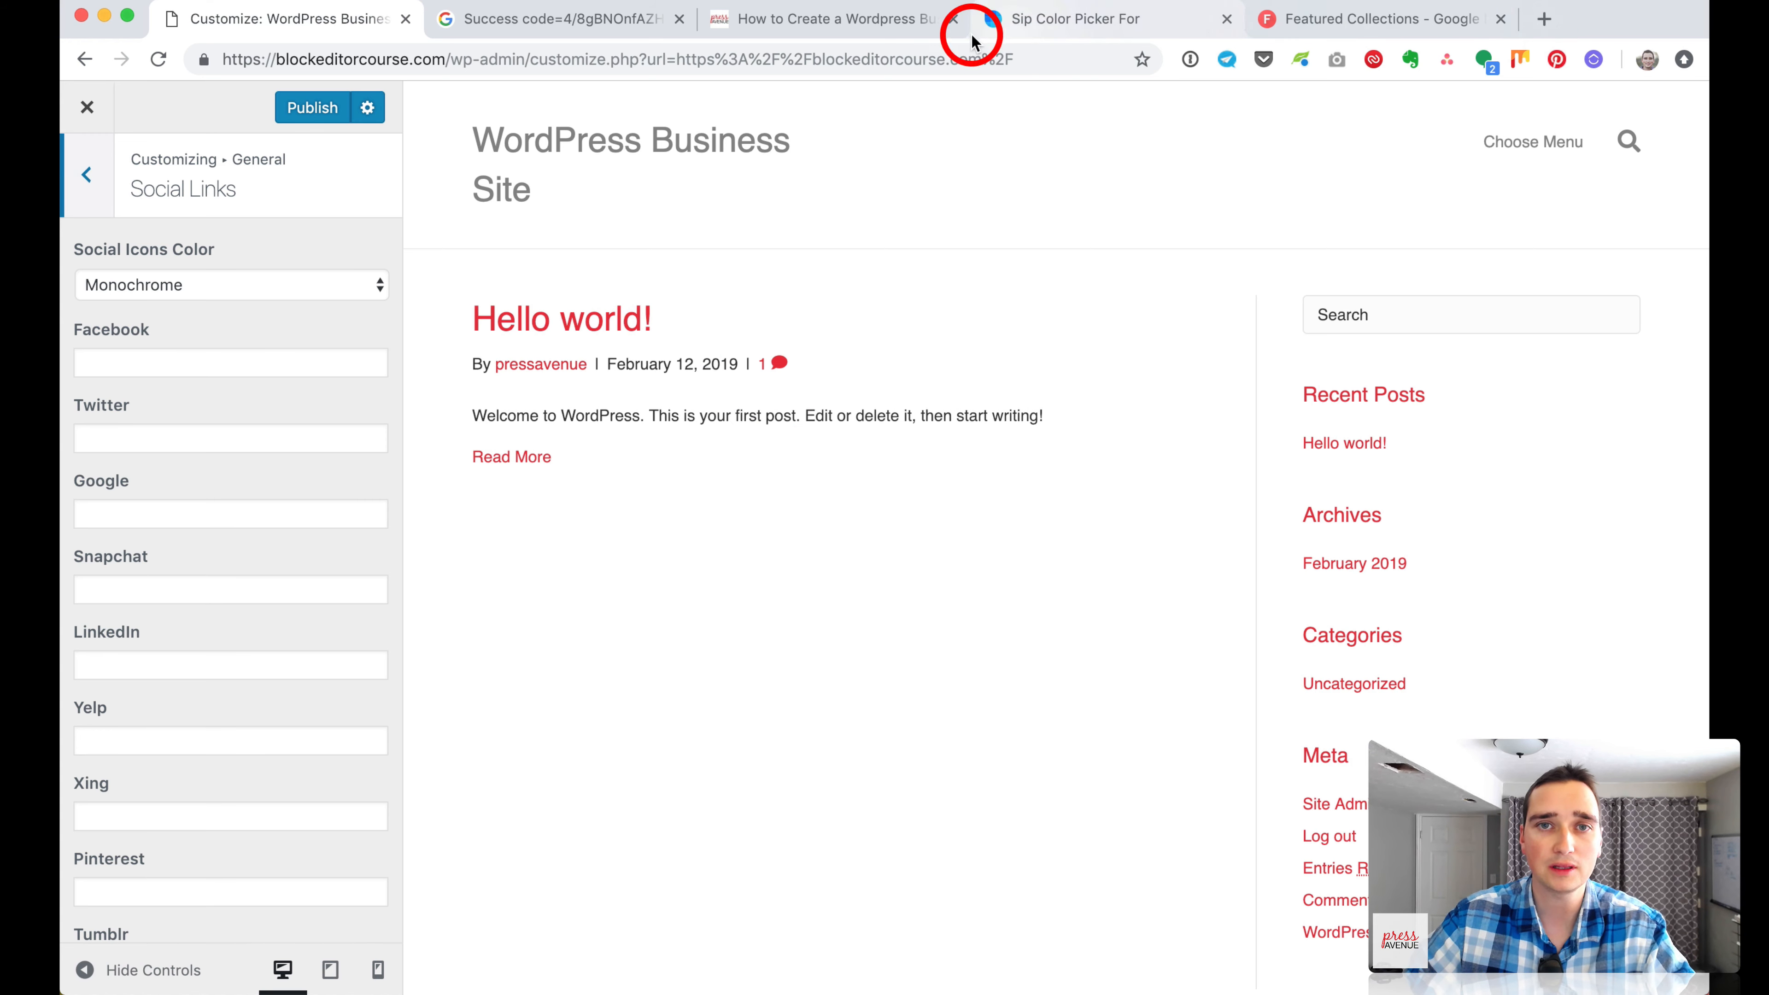
{"action": "left_click", "coordinate": [865, 31]}
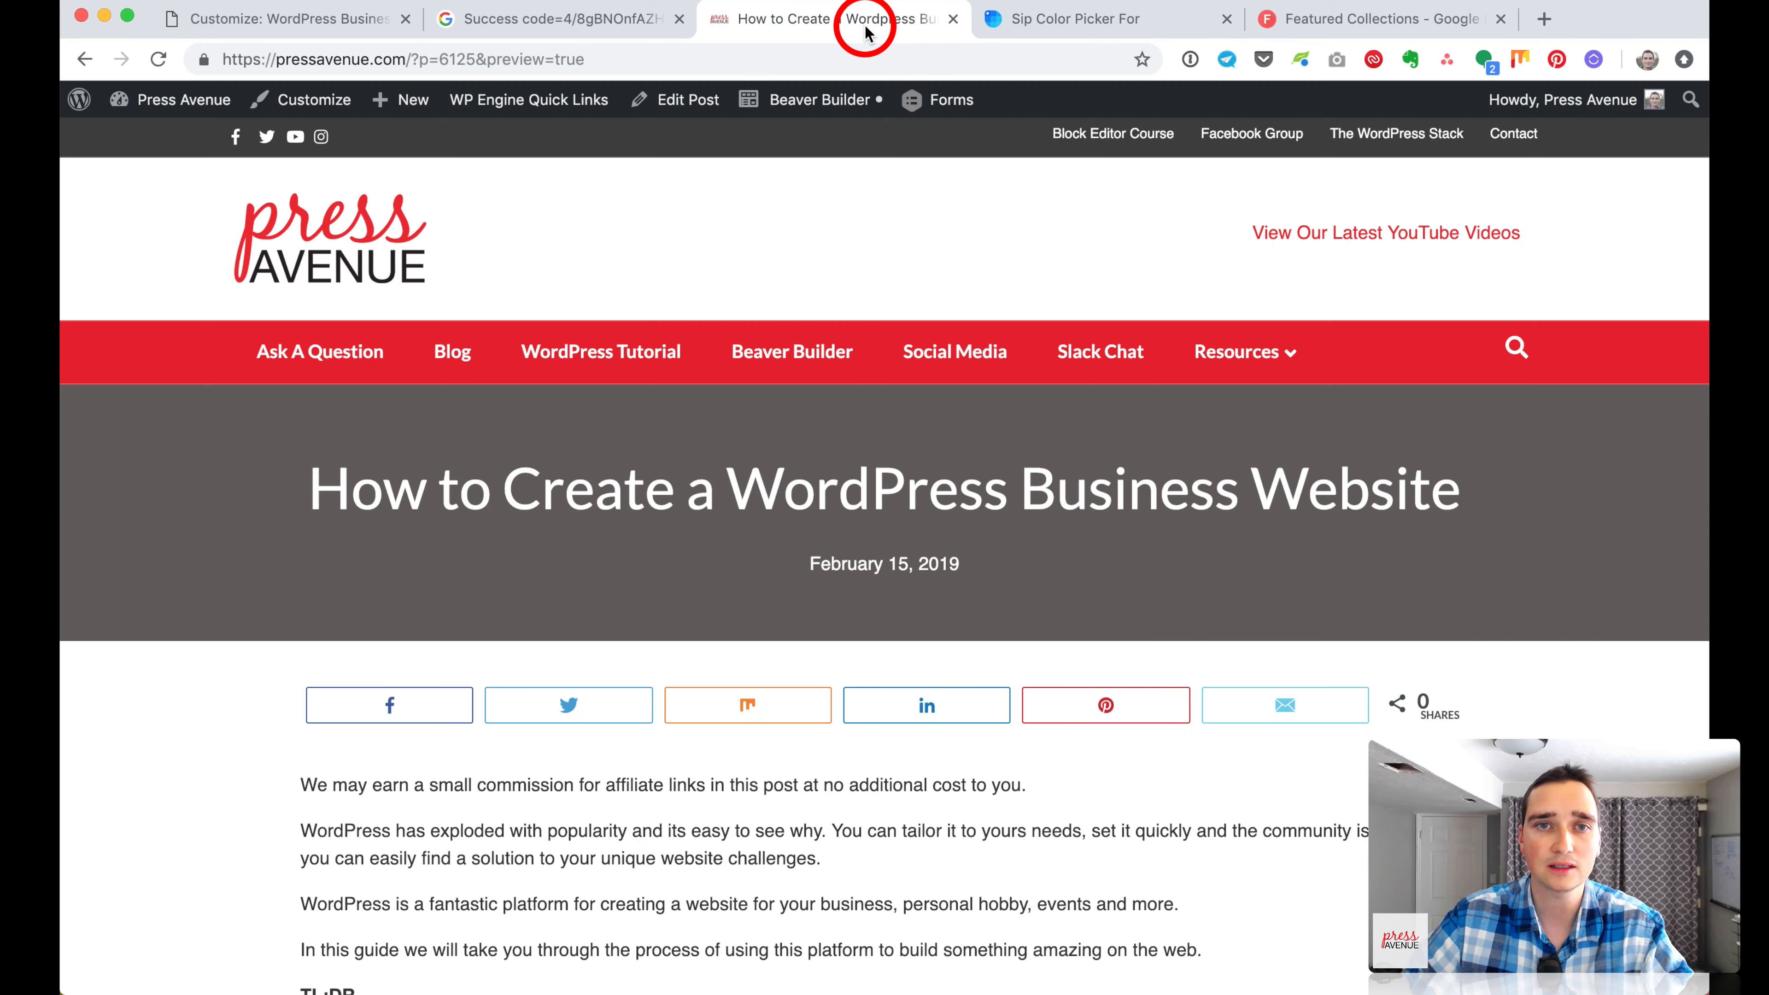
{"action": "right_click", "coordinate": [236, 143]}
{"action": "left_click", "coordinate": [348, 244]}
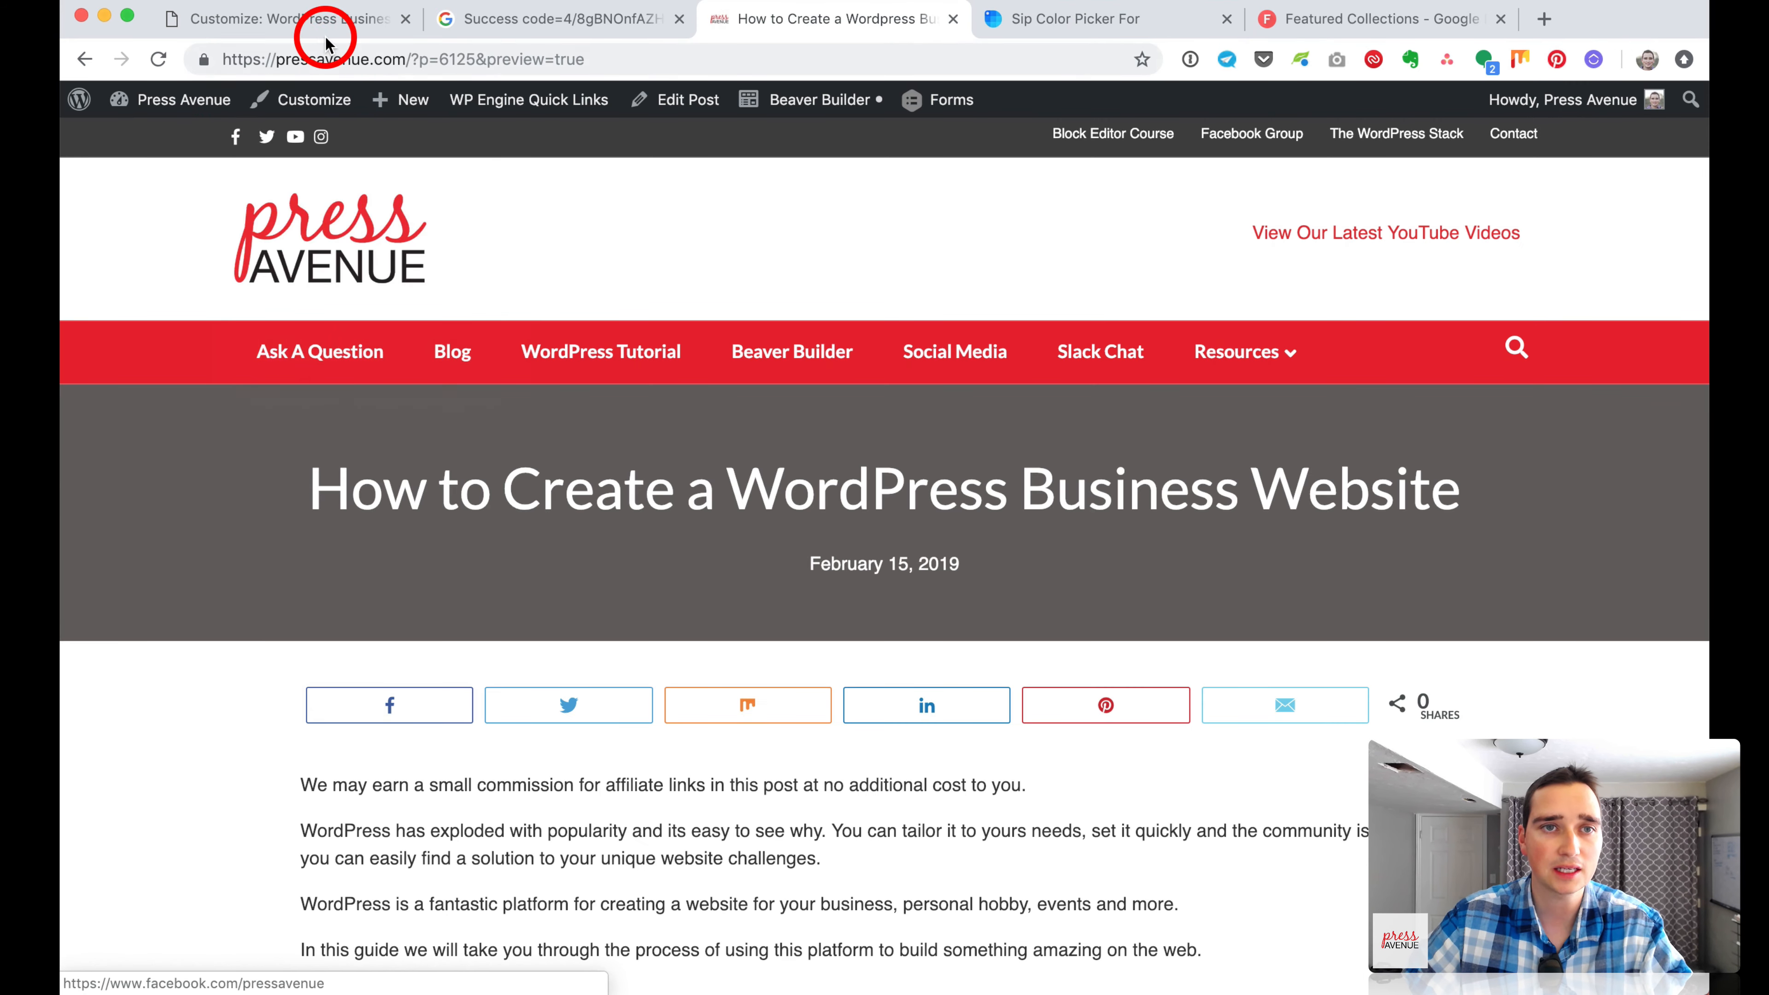
{"action": "left_click", "coordinate": [327, 35]}
{"action": "left_click", "coordinate": [196, 364]}
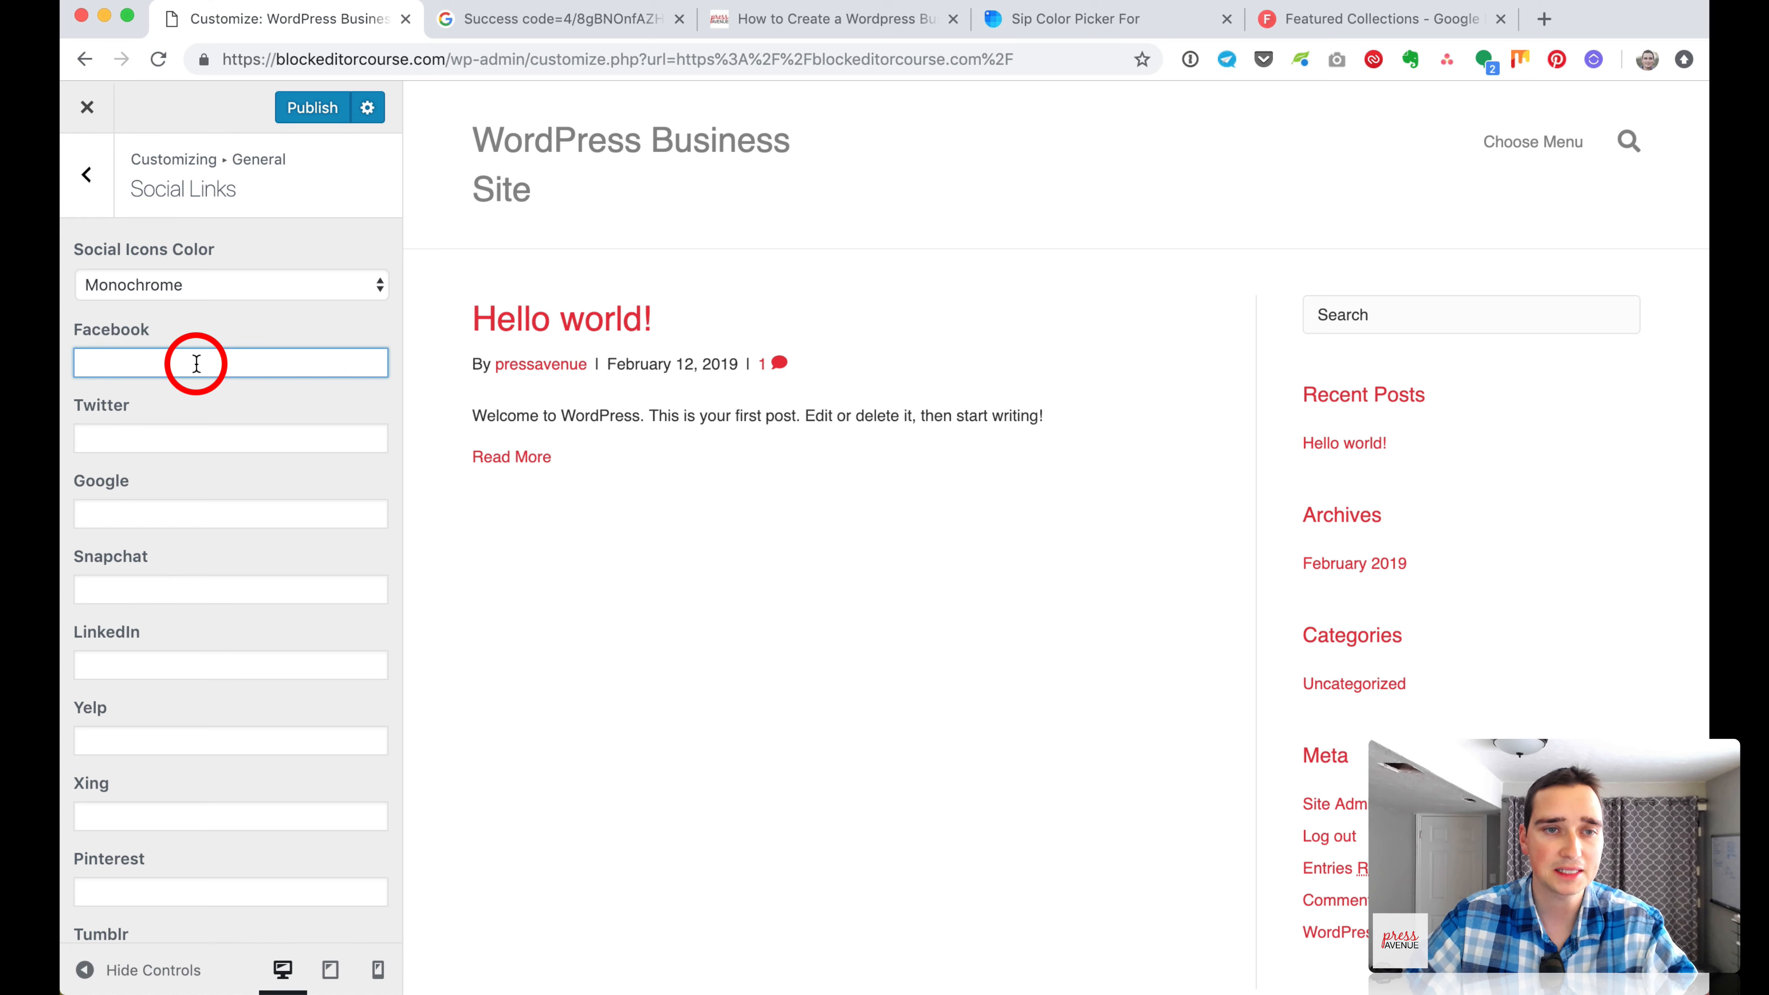
{"action": "key", "text": "super+v"}
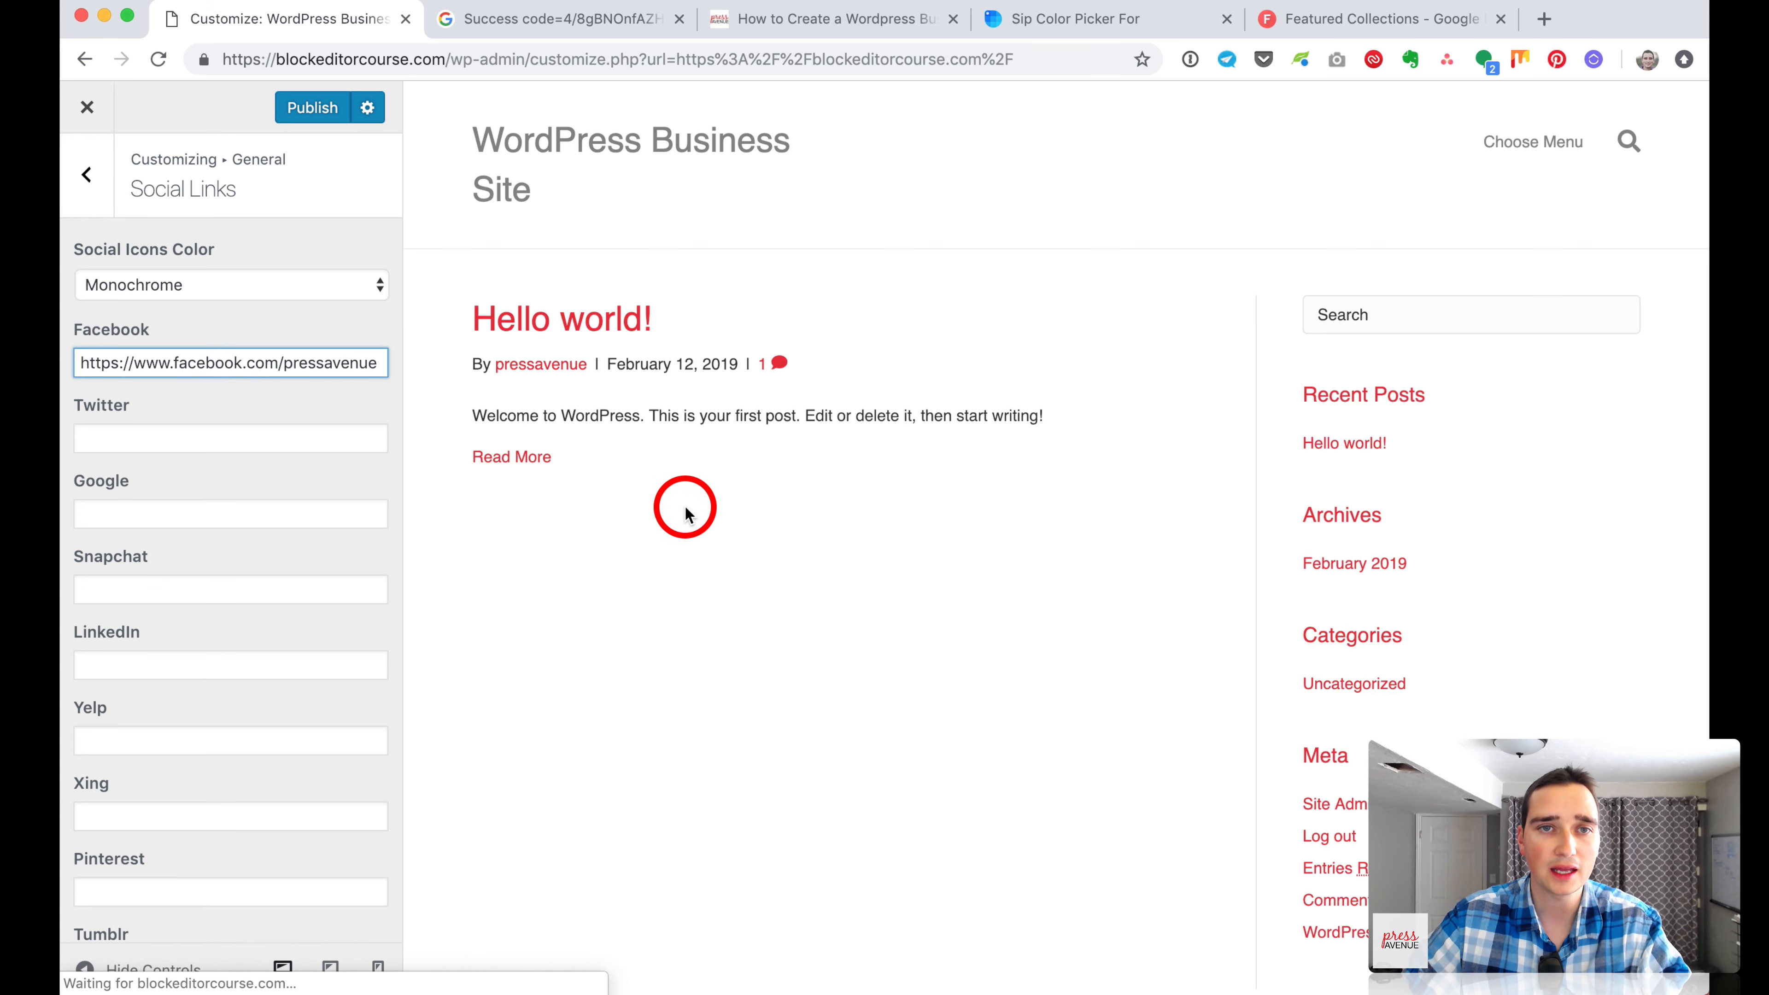
Copy the Twitter link address from the Press Avenue page and enter it in the Twitter field of the social links settings.
{"action": "left_click", "coordinate": [832, 35]}
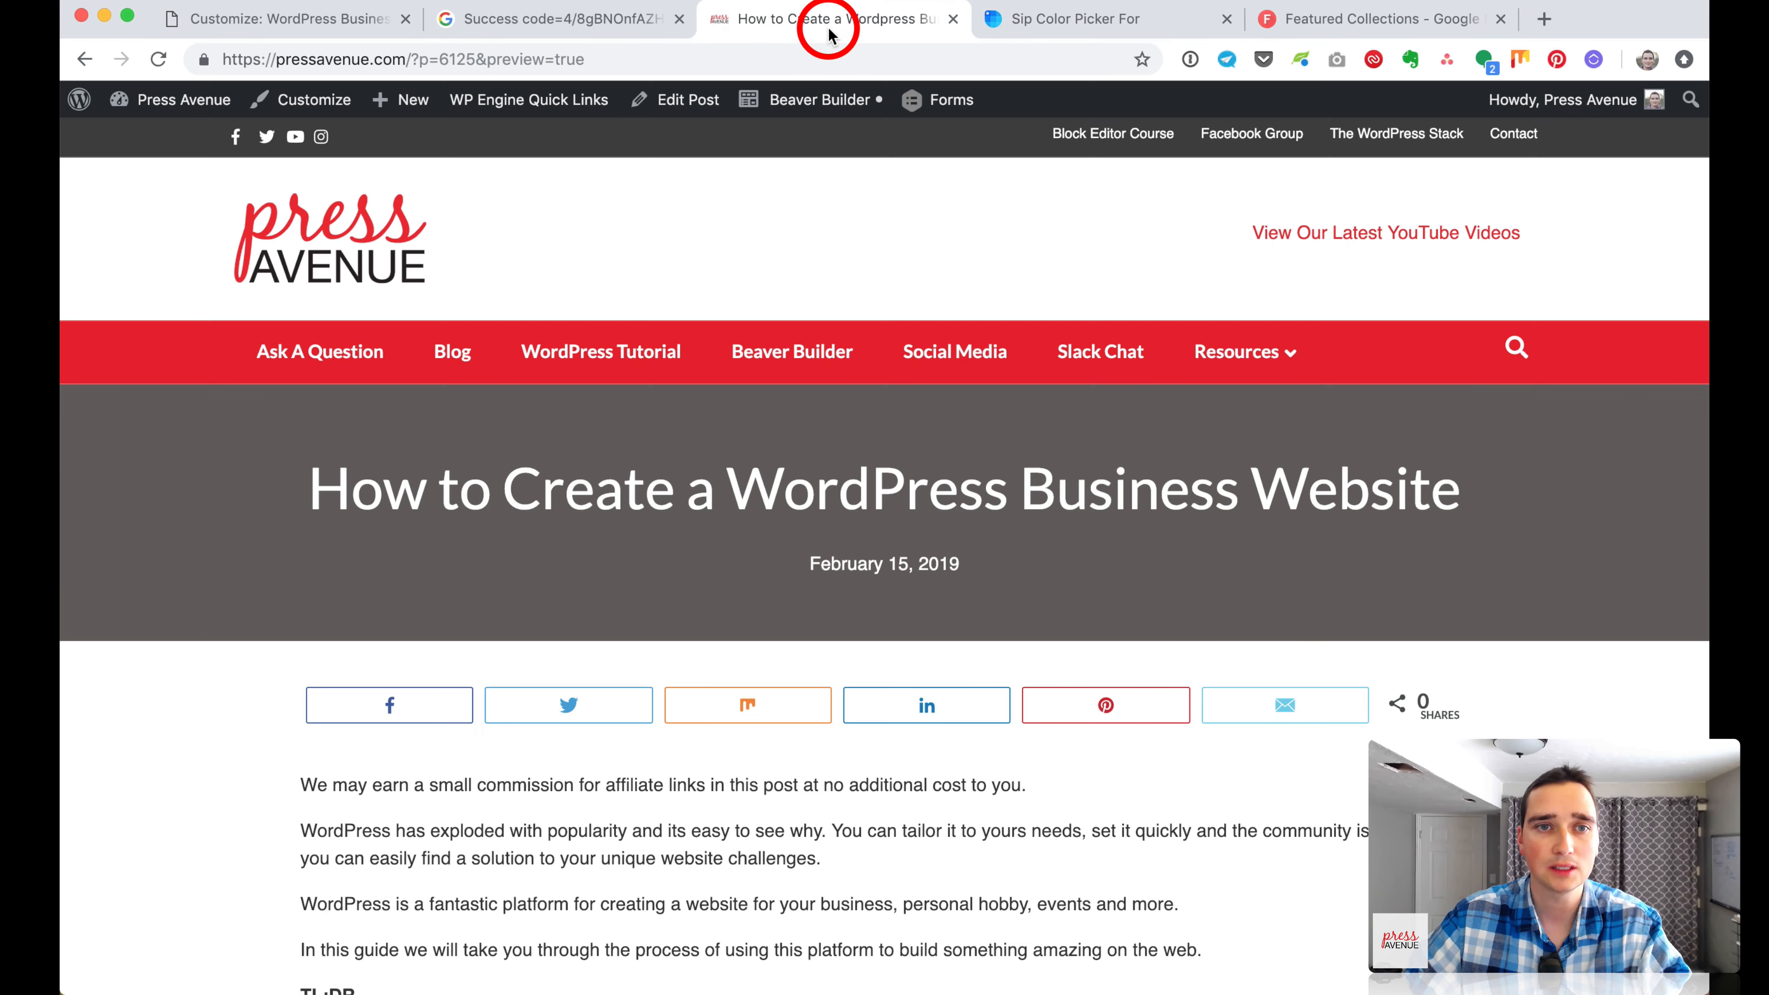
{"action": "right_click", "coordinate": [267, 144]}
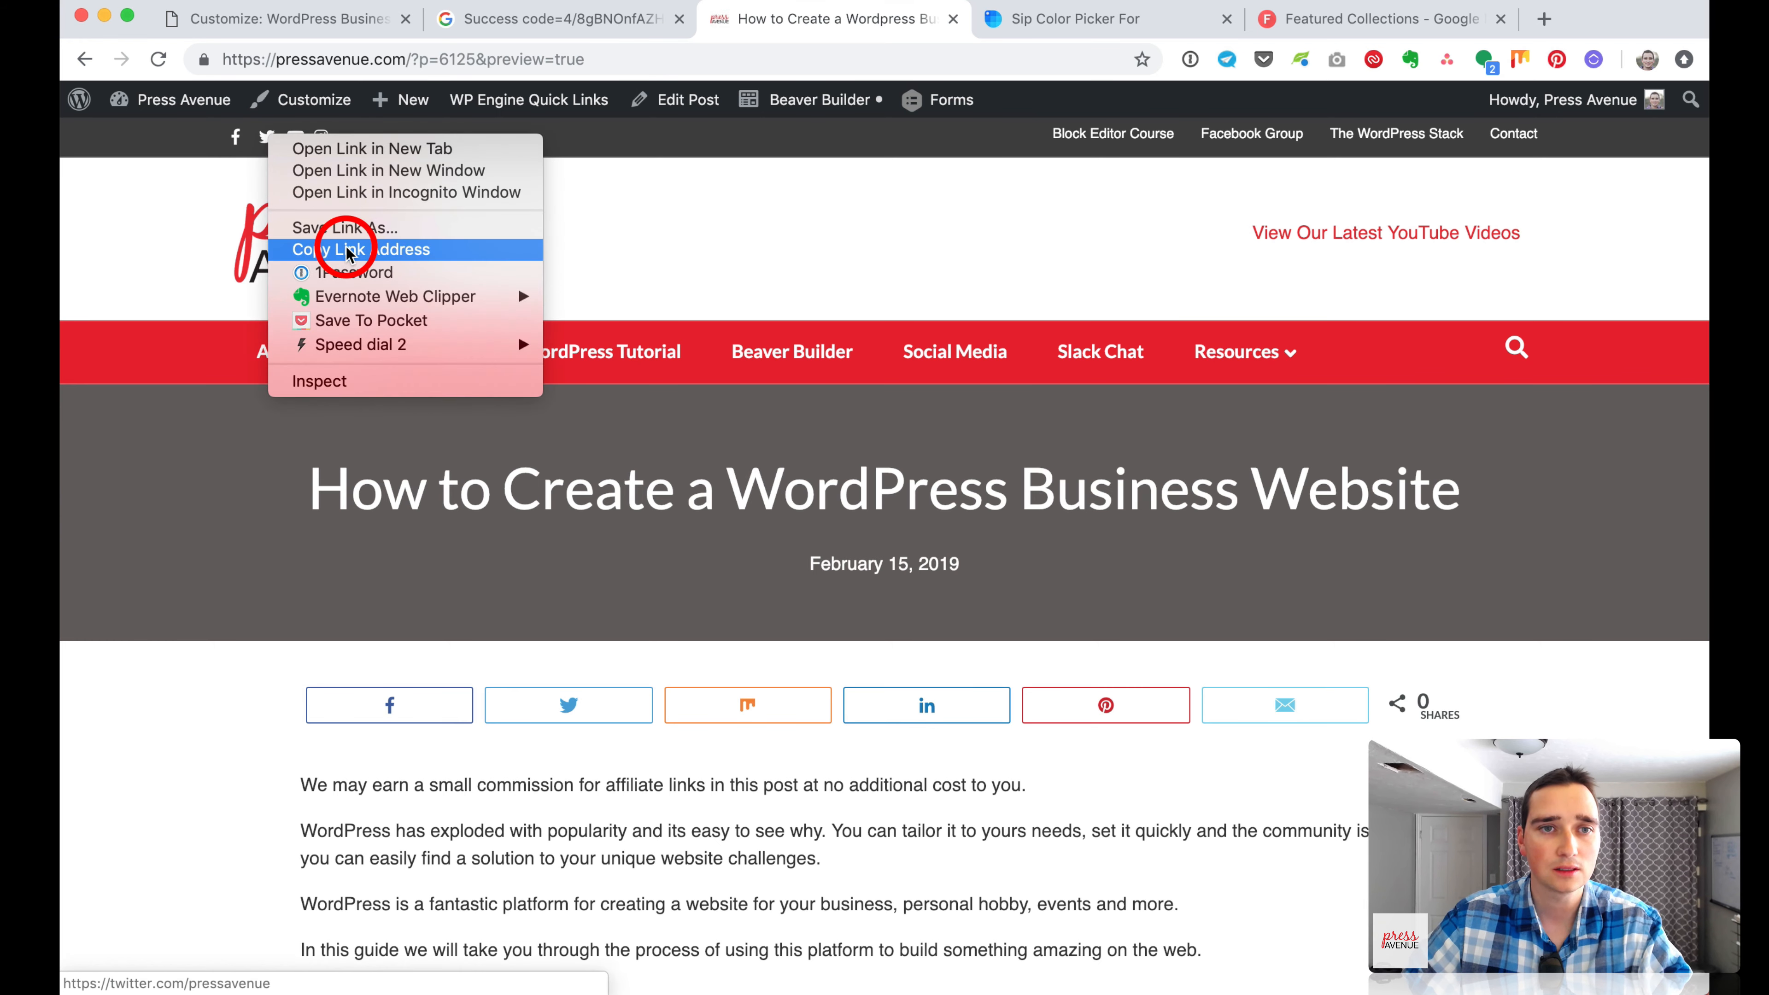
{"action": "left_click", "coordinate": [297, 238]}
{"action": "left_click", "coordinate": [265, 19]}
{"action": "scroll", "coordinate": [193, 541], "scroll_direction": "down", "scroll_amount": 5}
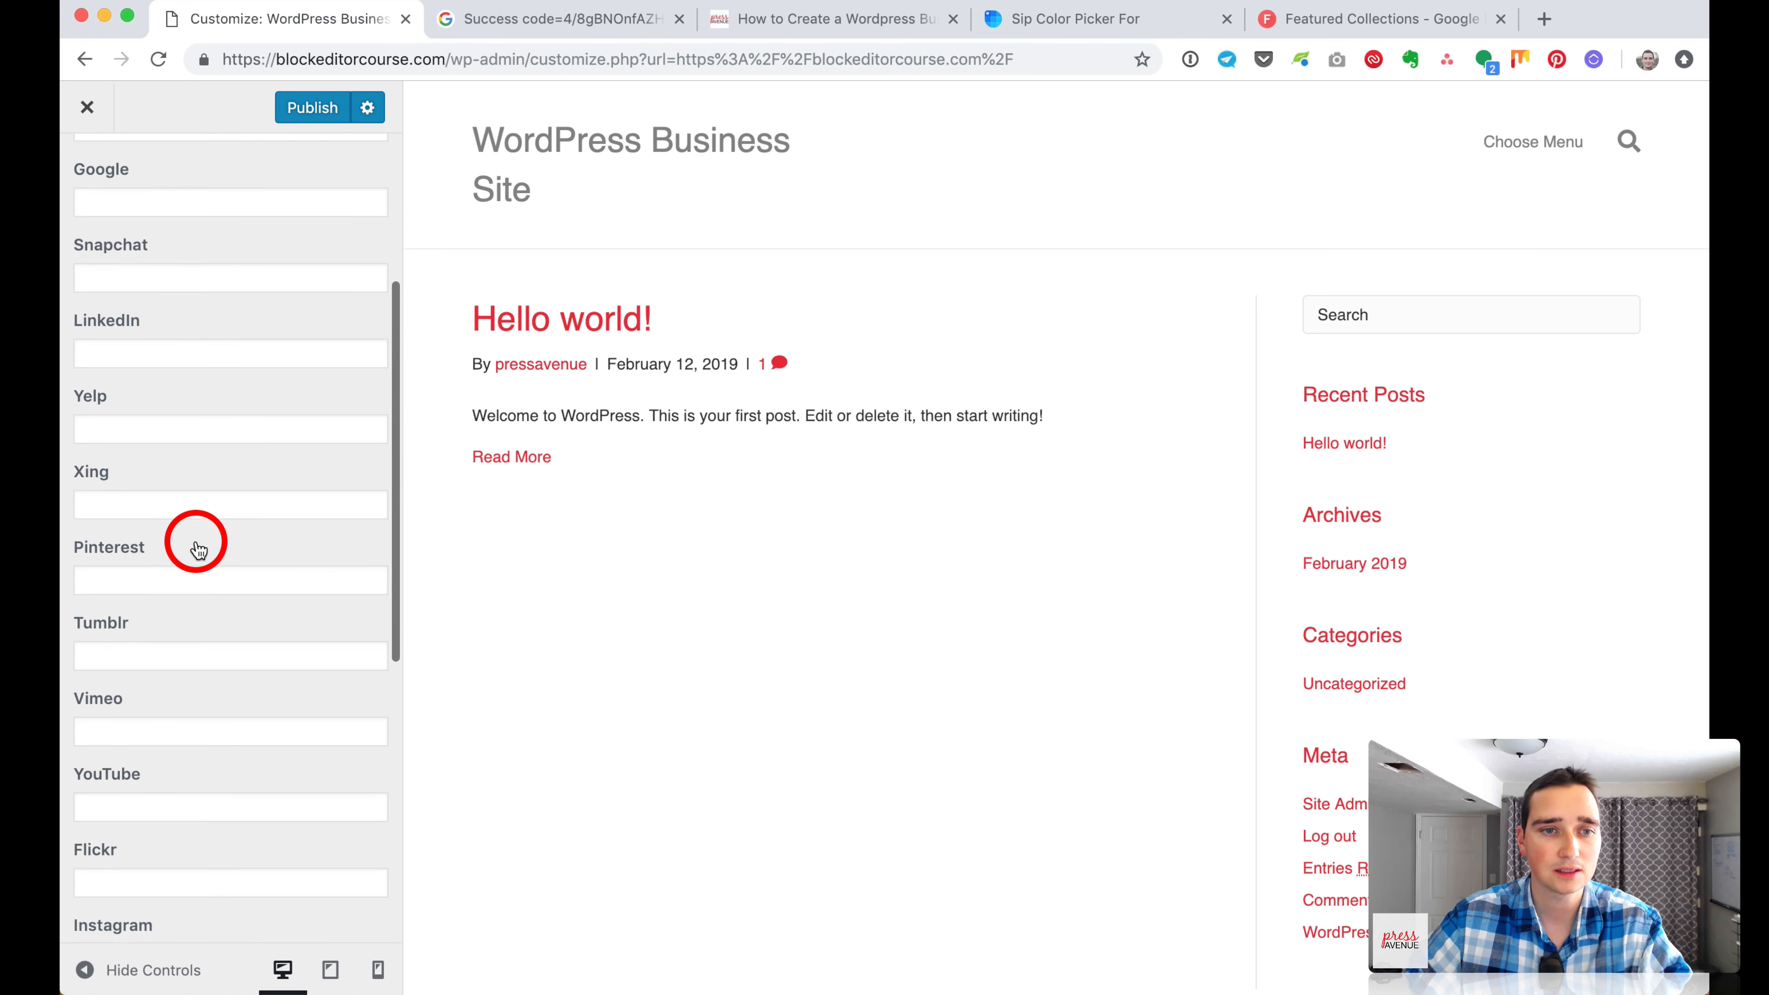
{"action": "scroll", "coordinate": [205, 585], "scroll_direction": "up", "scroll_amount": 10}
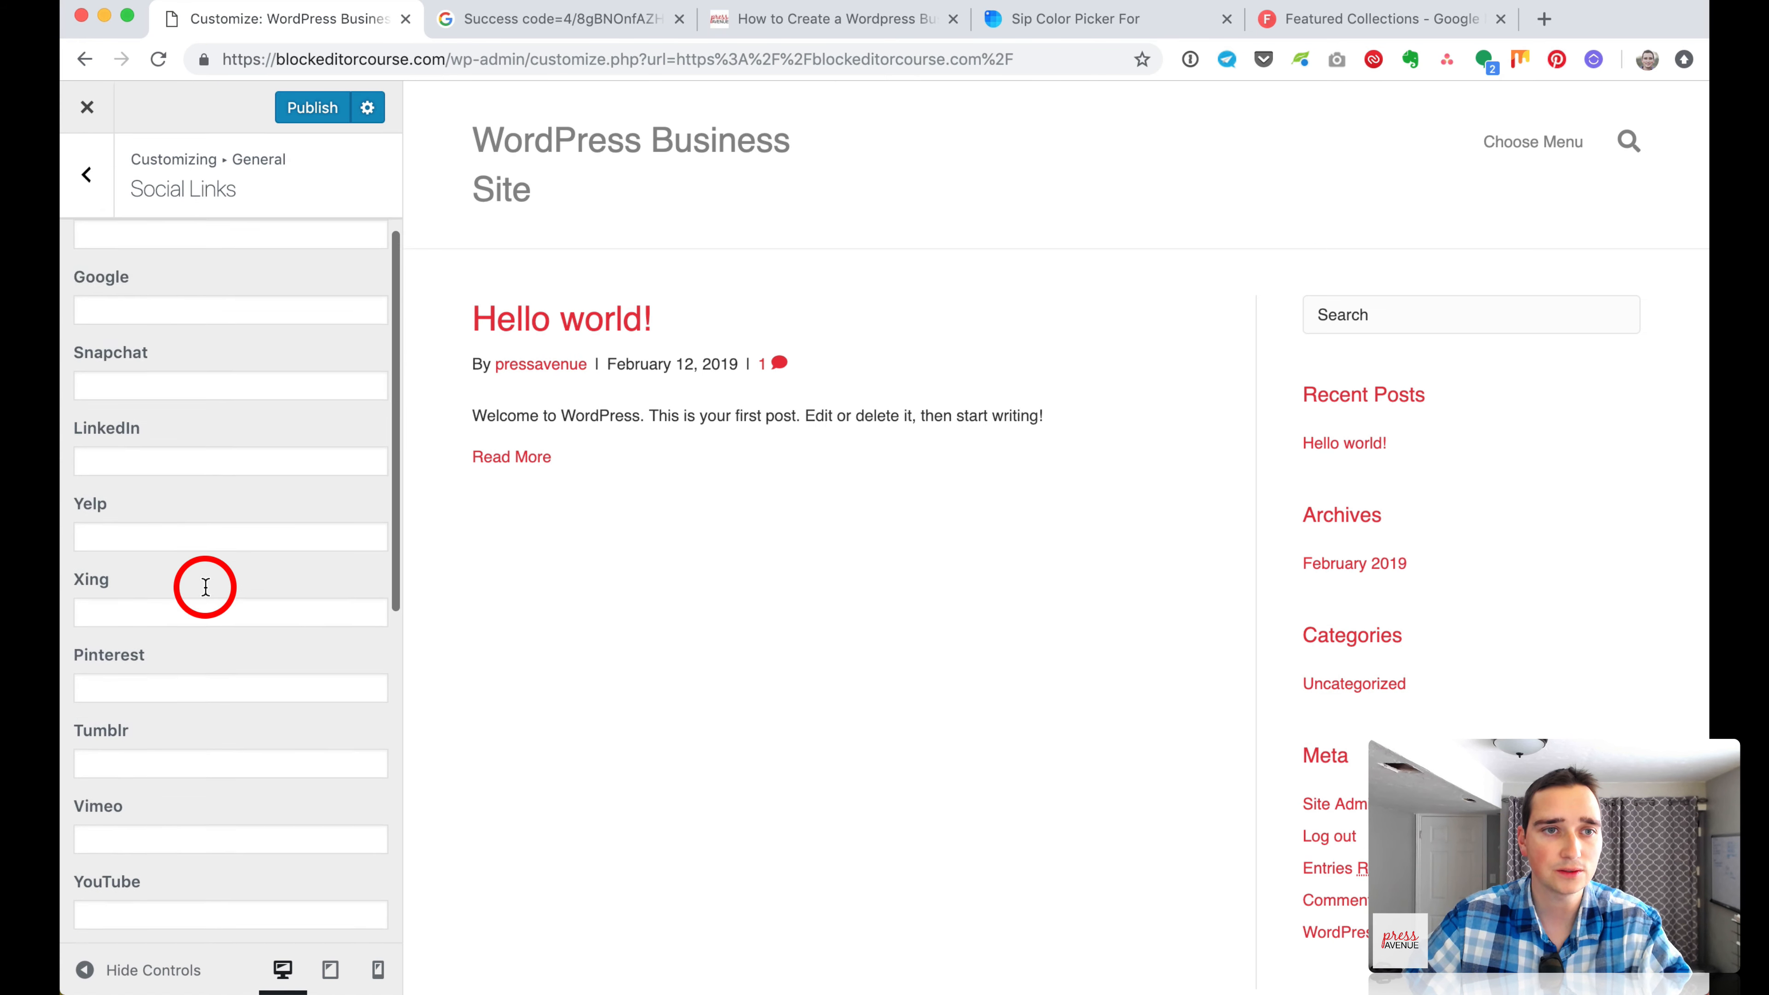
{"action": "left_click", "coordinate": [154, 447]}
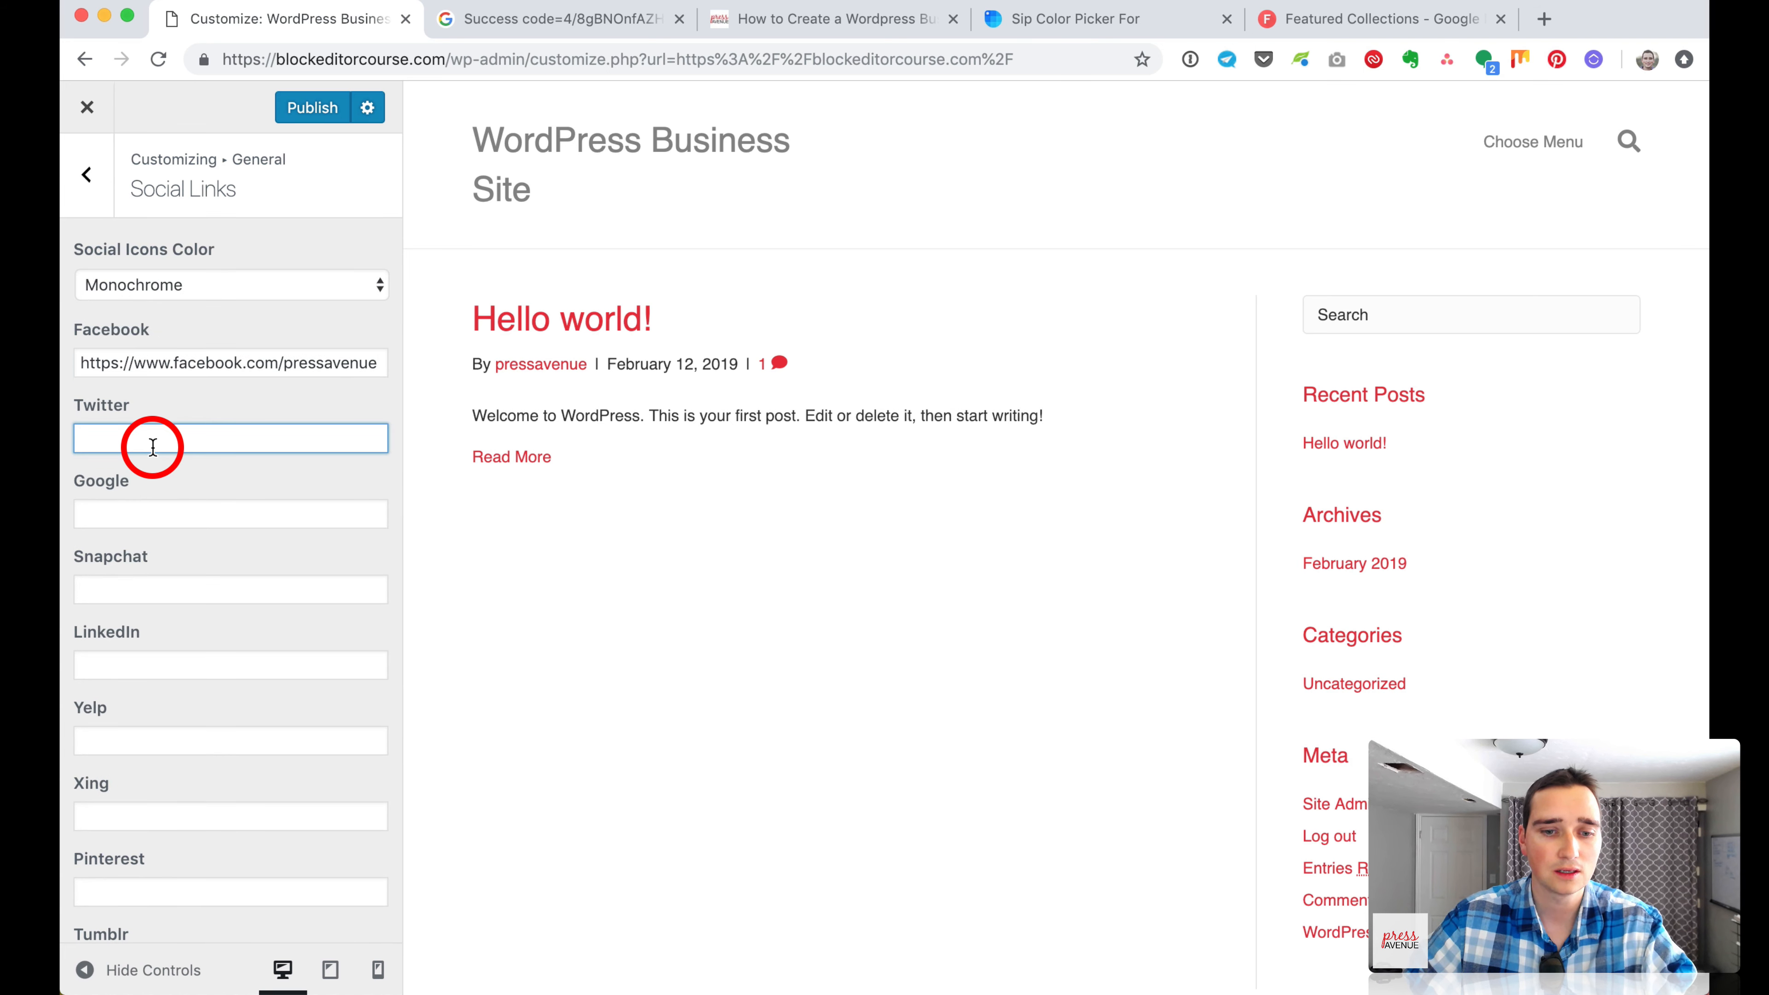
{"action": "key", "text": "super+v"}
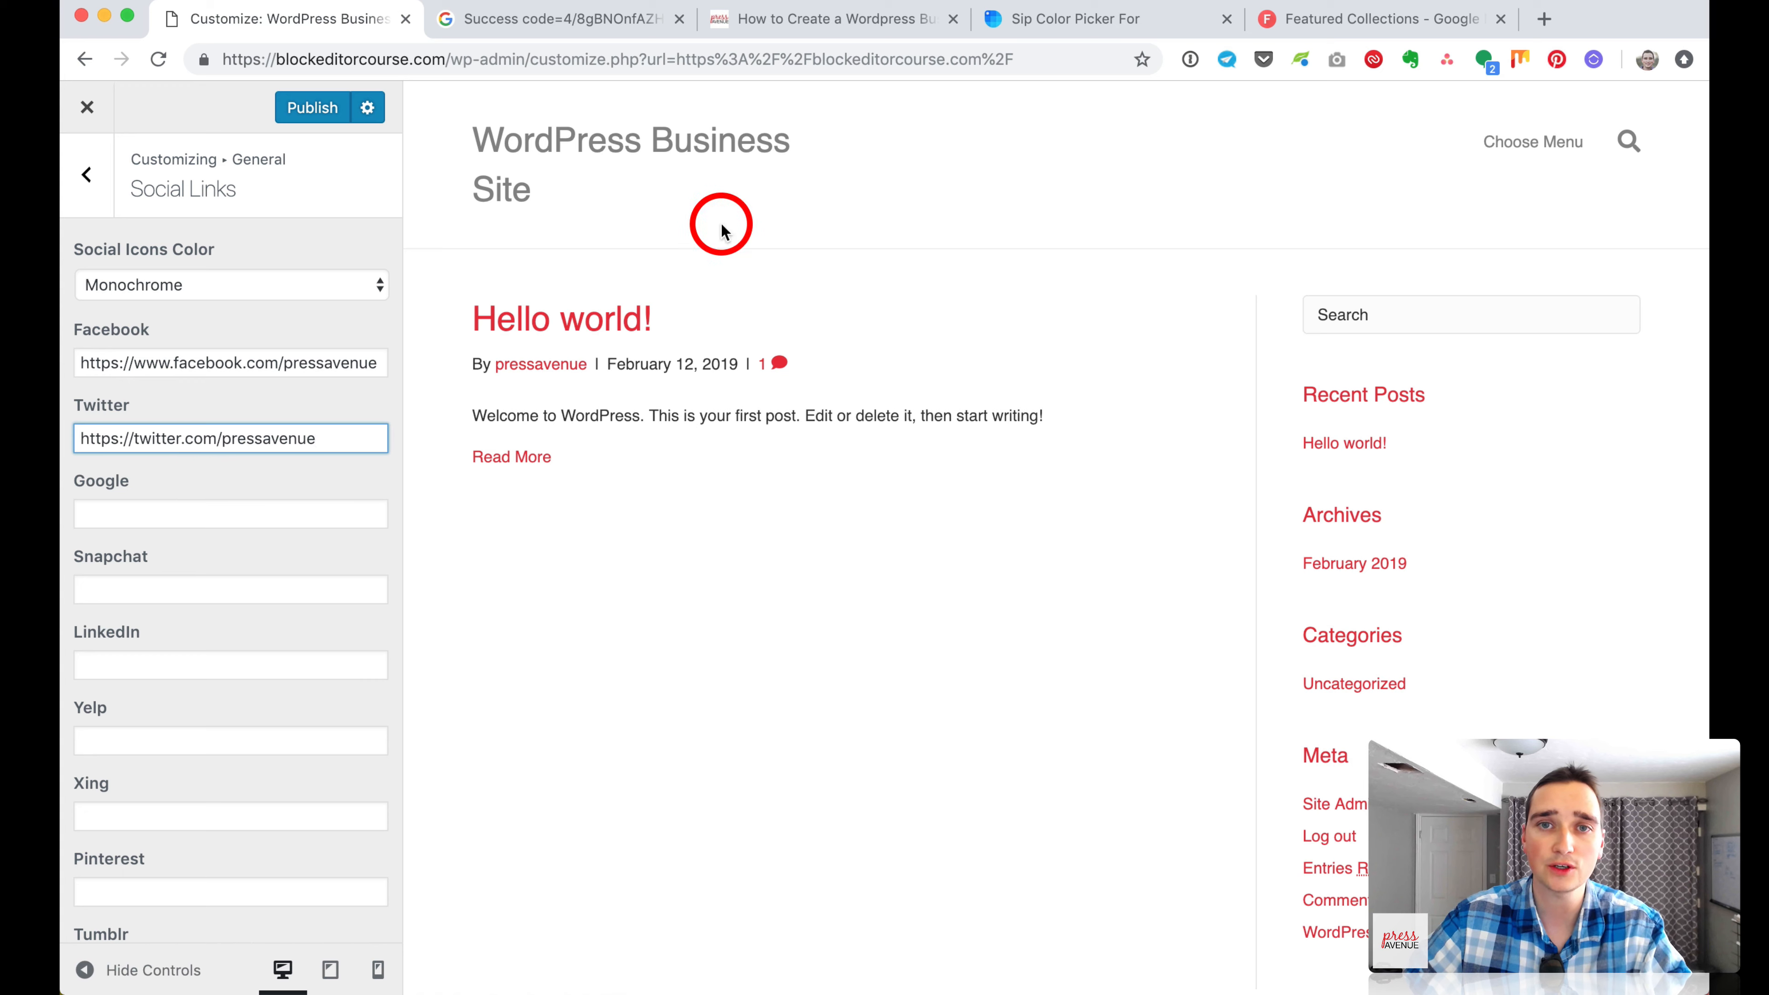
Copy the YouTube link address from the Press Avenue page and enter it in the YouTube field of the social links settings.
{"action": "left_click", "coordinate": [835, 25]}
{"action": "right_click", "coordinate": [296, 140]}
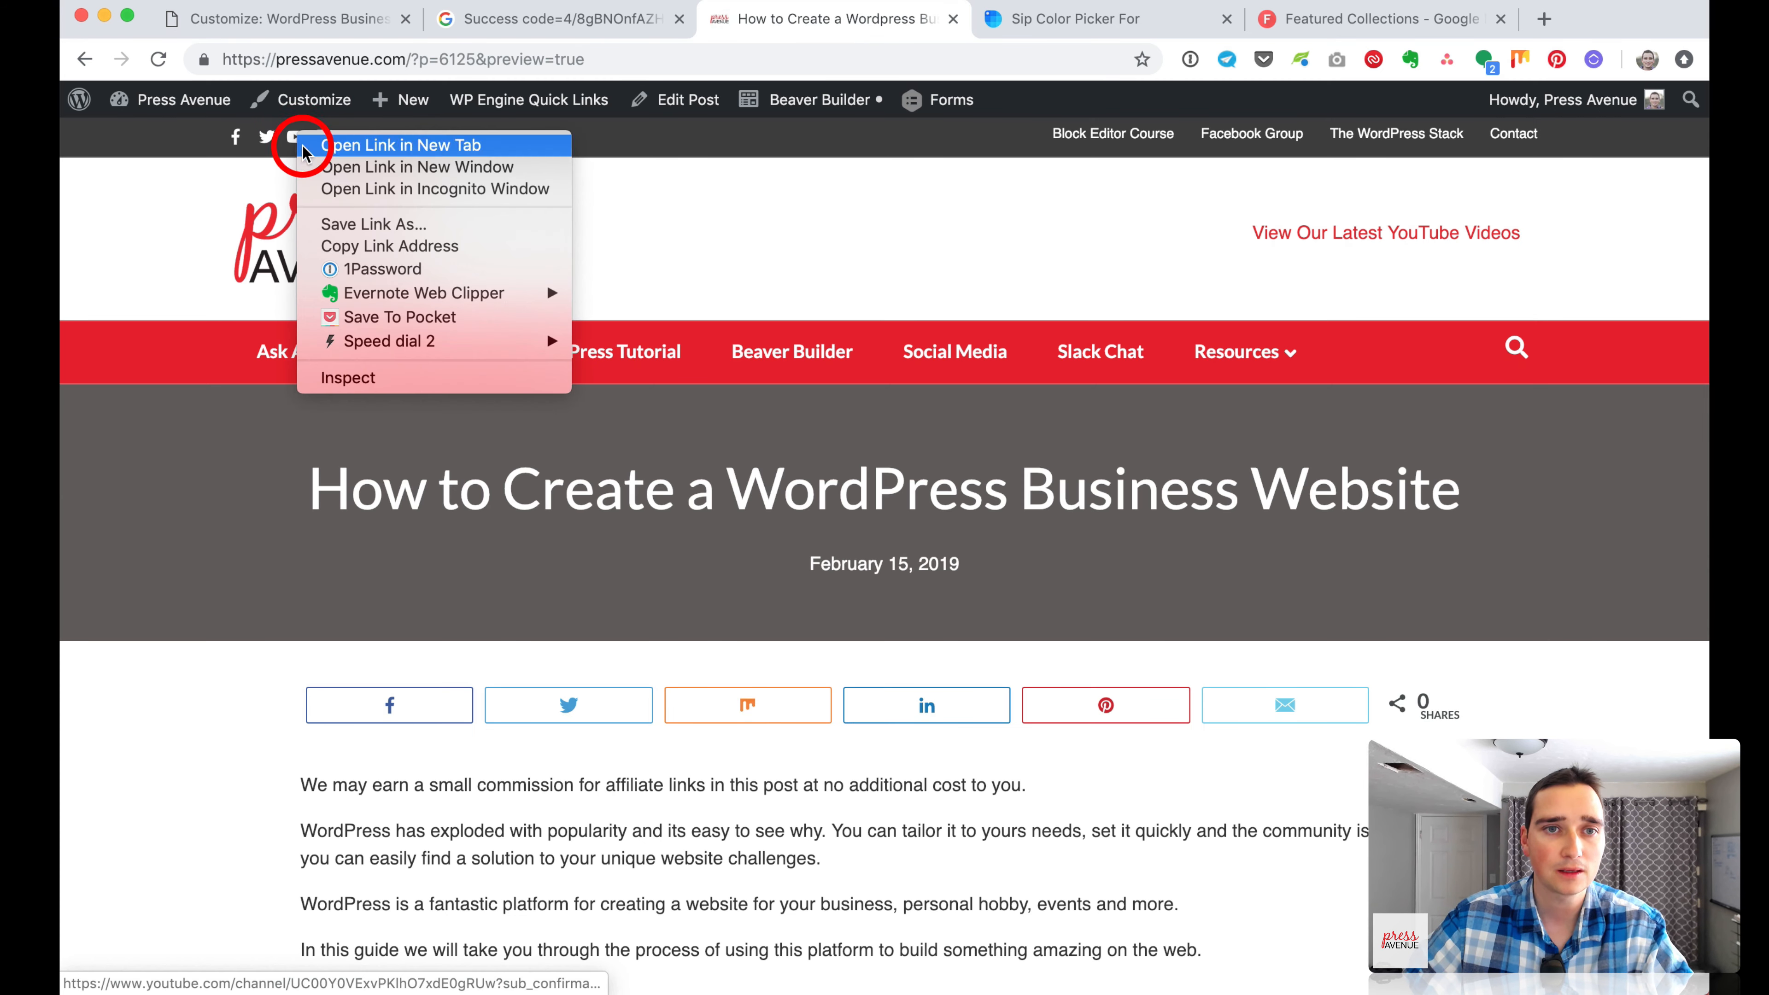
{"action": "left_click", "coordinate": [348, 245]}
{"action": "left_click", "coordinate": [244, 21]}
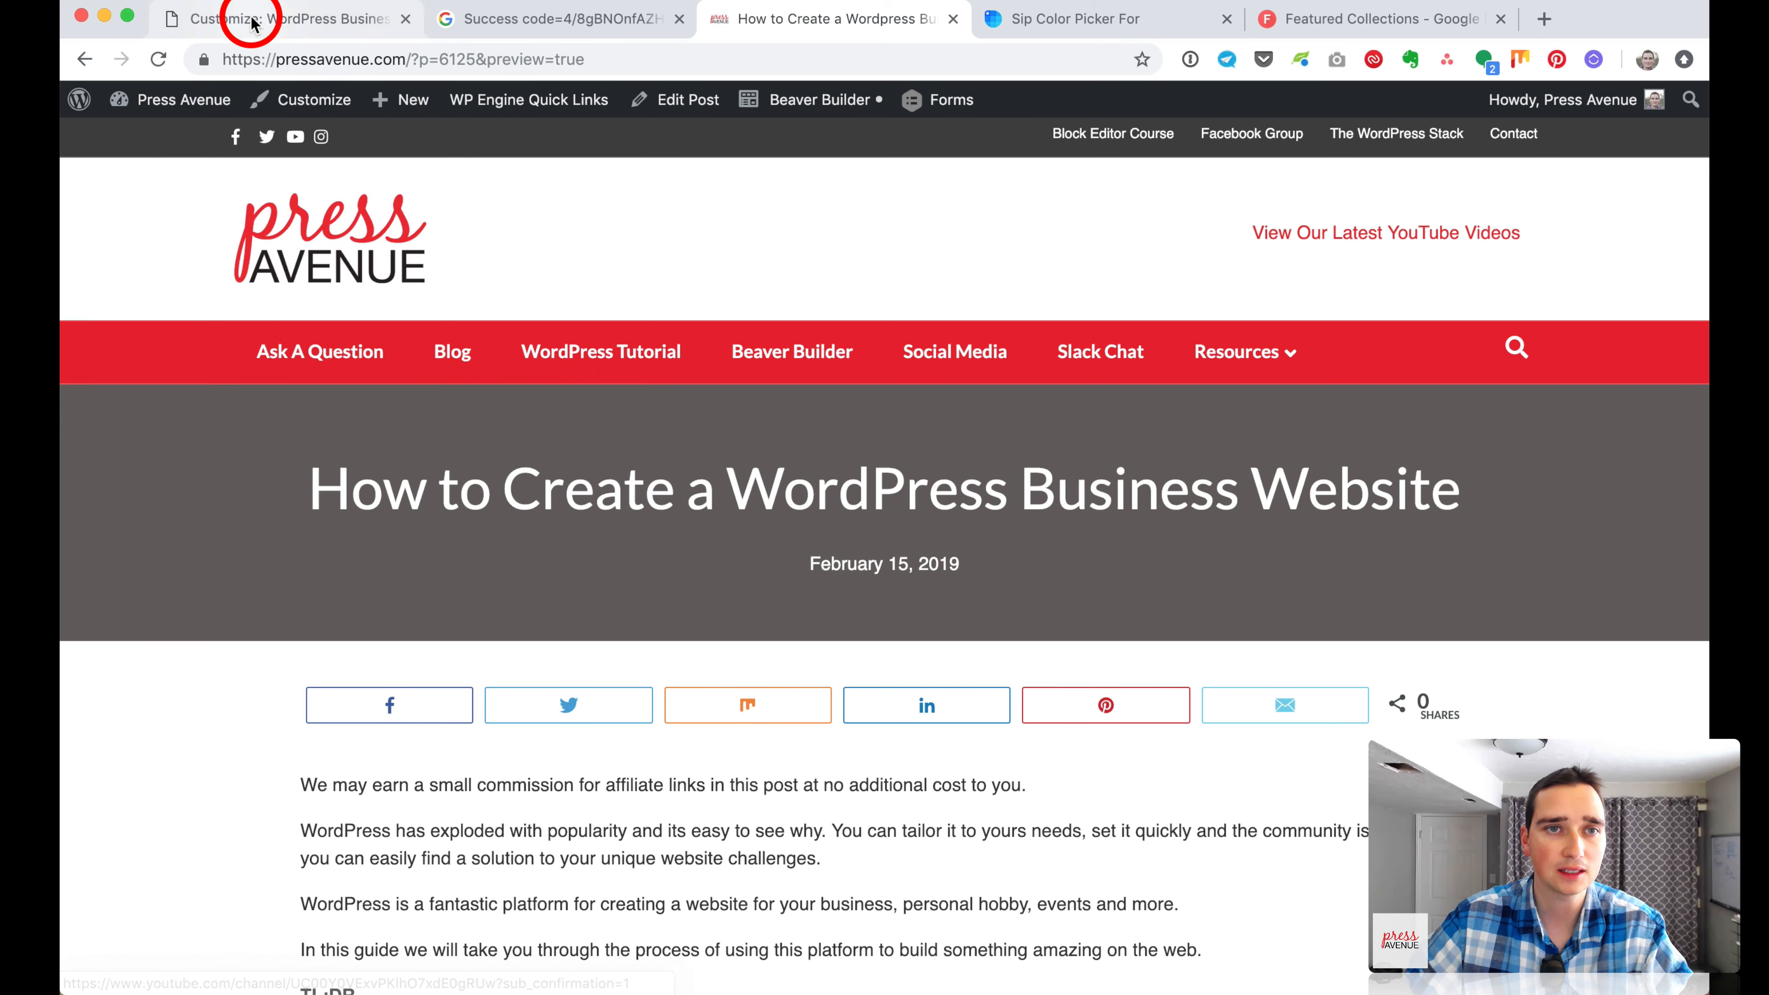
{"action": "scroll", "coordinate": [243, 565], "scroll_direction": "down", "scroll_amount": 6}
{"action": "scroll", "coordinate": [237, 584], "scroll_direction": "down", "scroll_amount": 1}
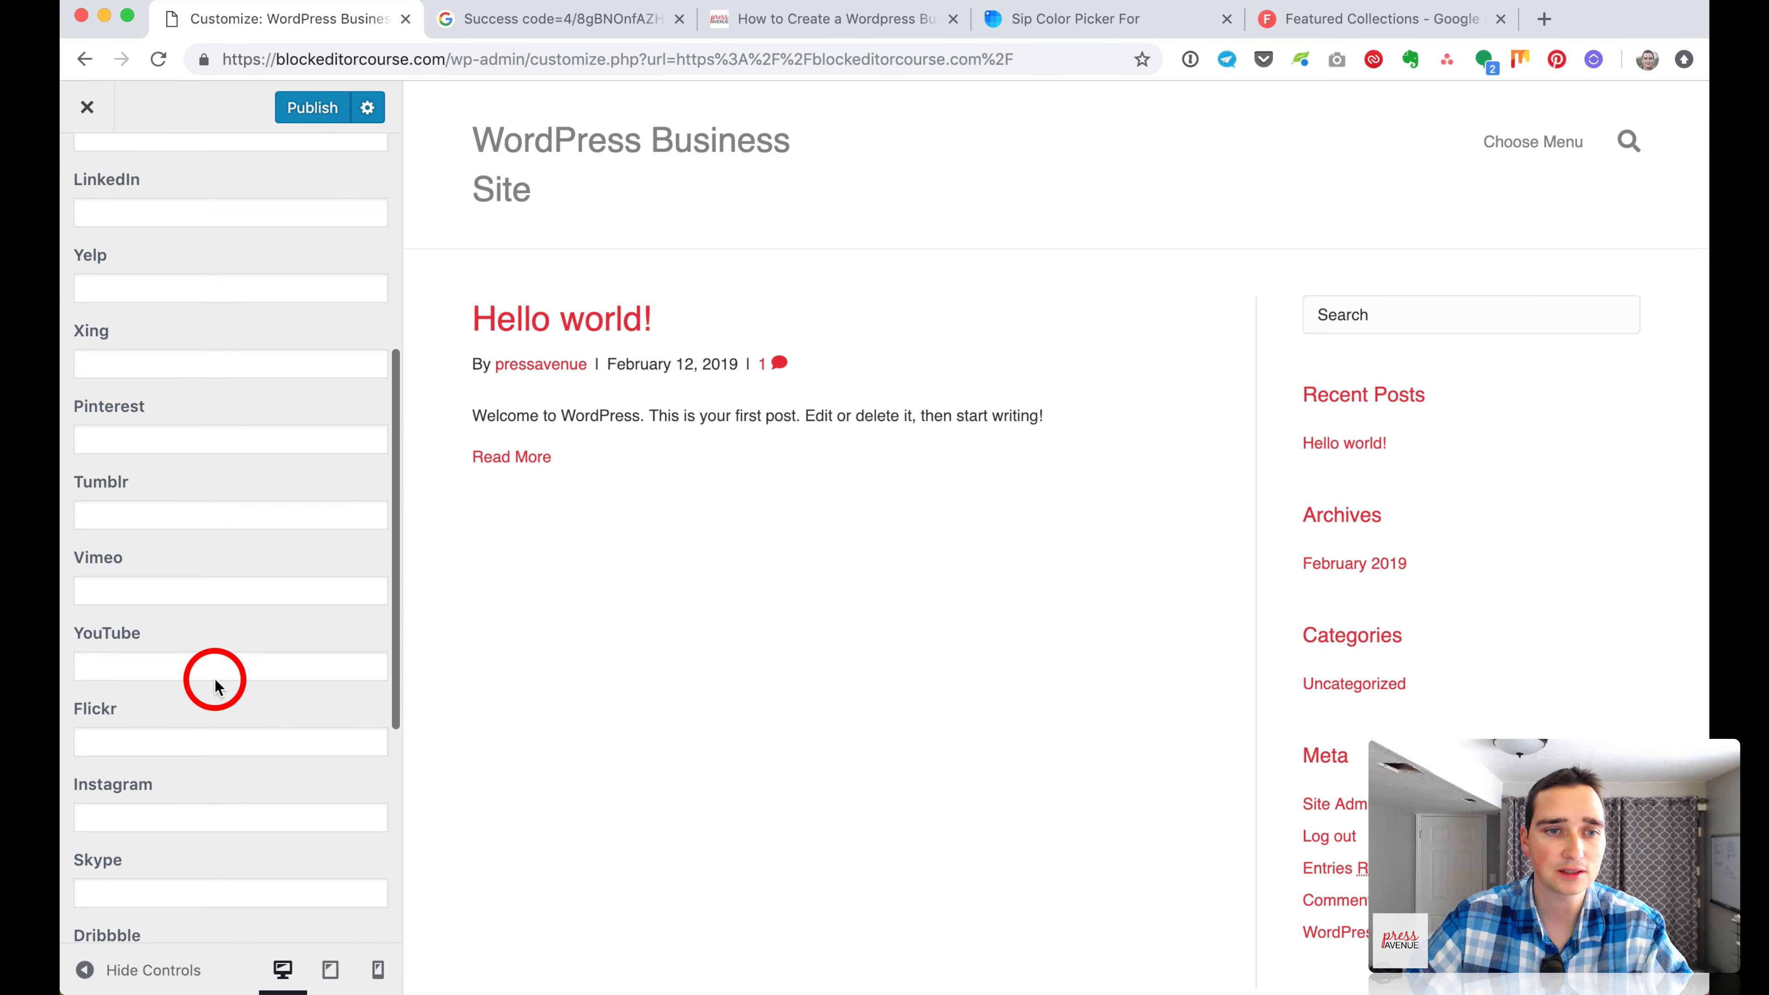
{"action": "left_click", "coordinate": [211, 667]}
{"action": "key", "text": "super+v"}
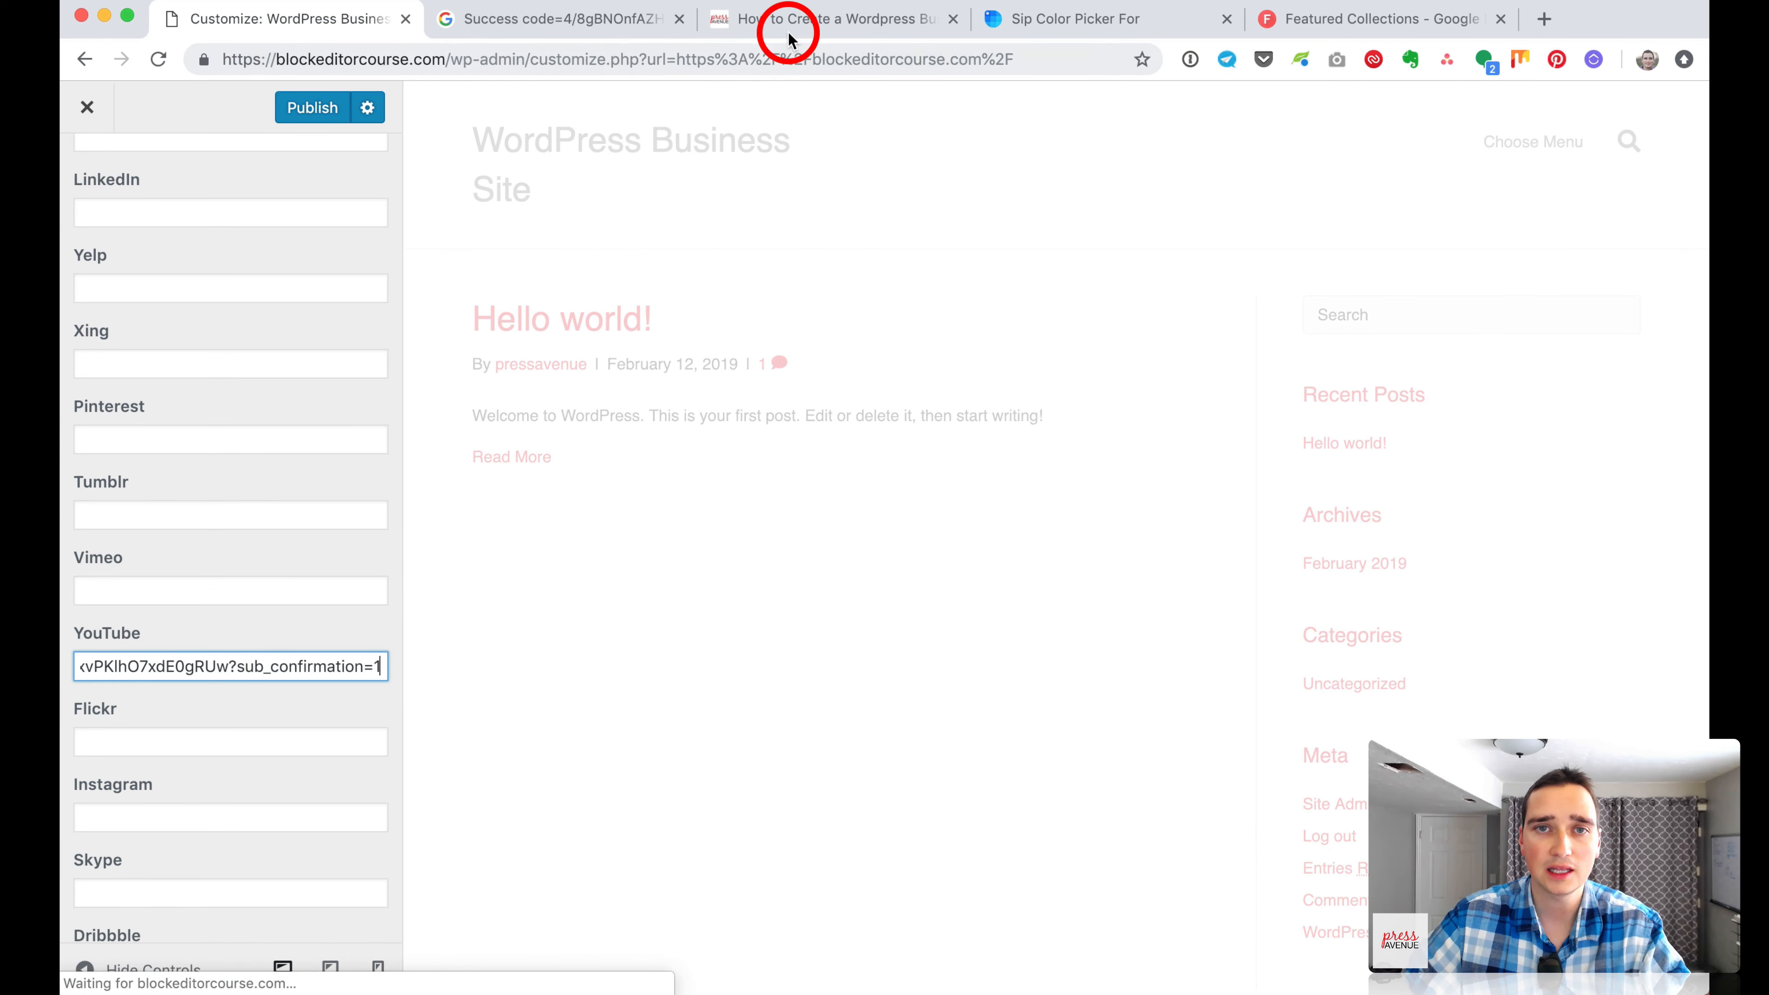
Copy the Instagram link address from the Press Avenue page and look over the remaining social link fields in the customizer.
{"action": "left_click", "coordinate": [778, 20]}
{"action": "right_click", "coordinate": [319, 142]}
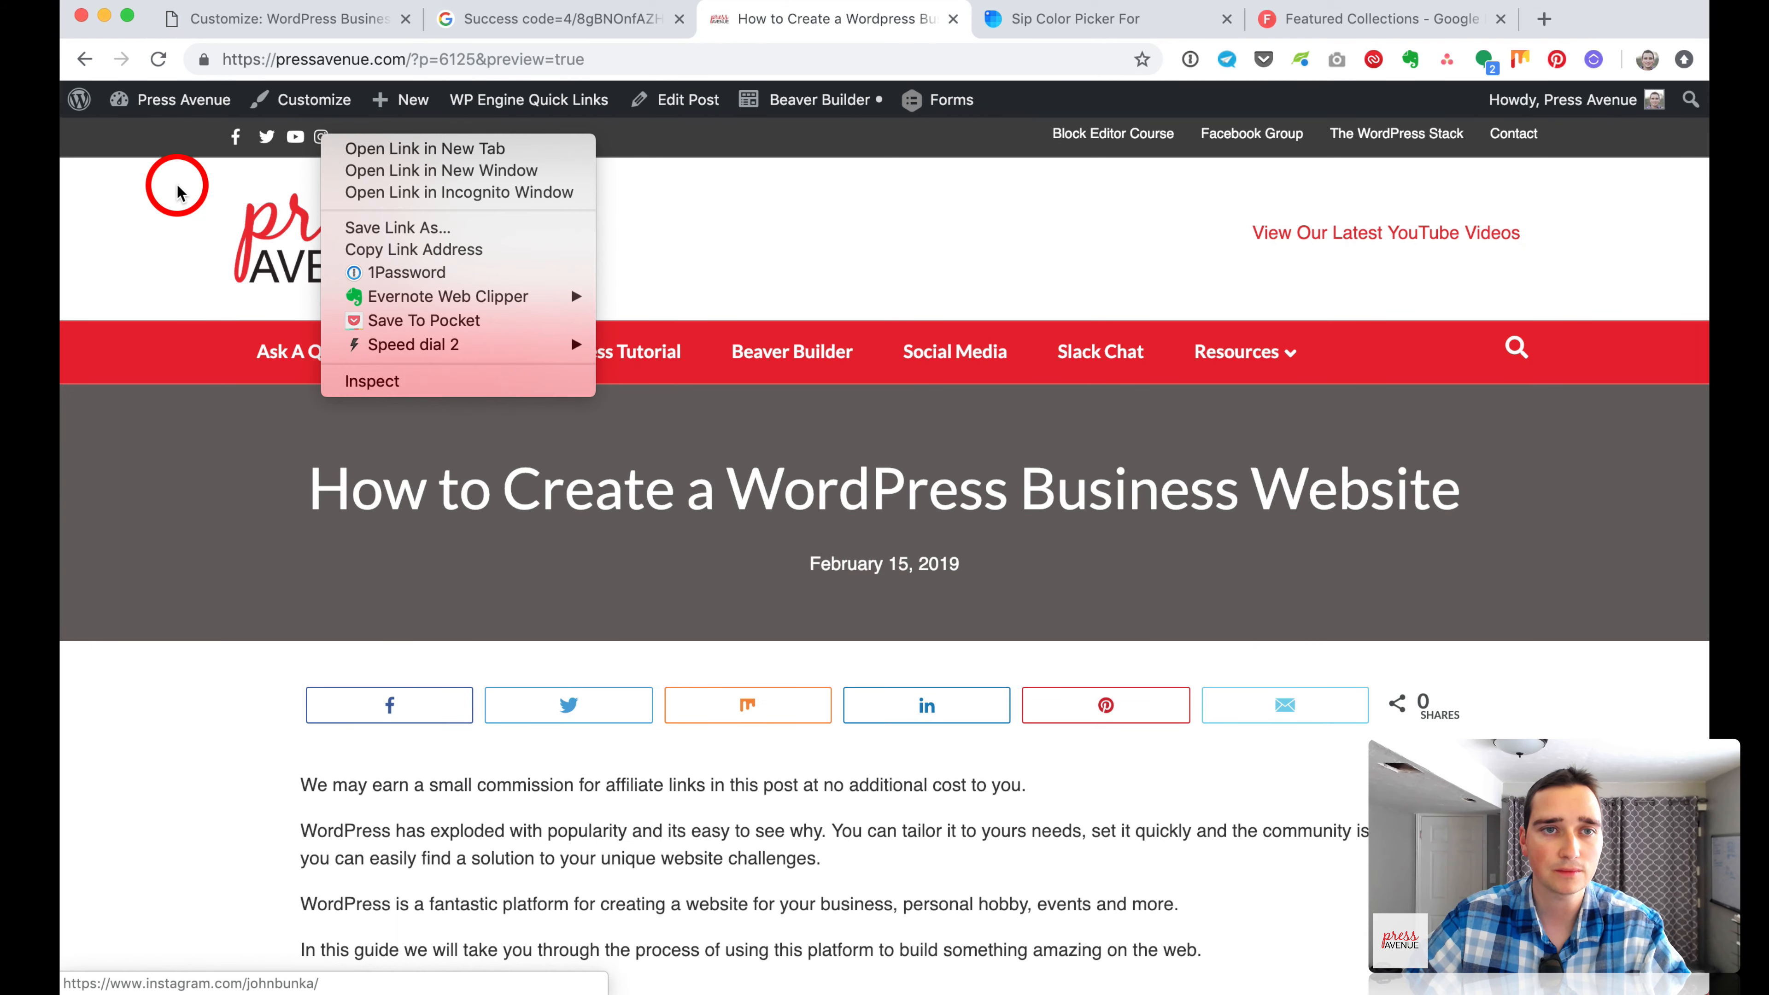
{"action": "left_click", "coordinate": [404, 249]}
{"action": "left_click", "coordinate": [308, 16]}
{"action": "scroll", "coordinate": [341, 519], "scroll_direction": "down", "scroll_amount": 6}
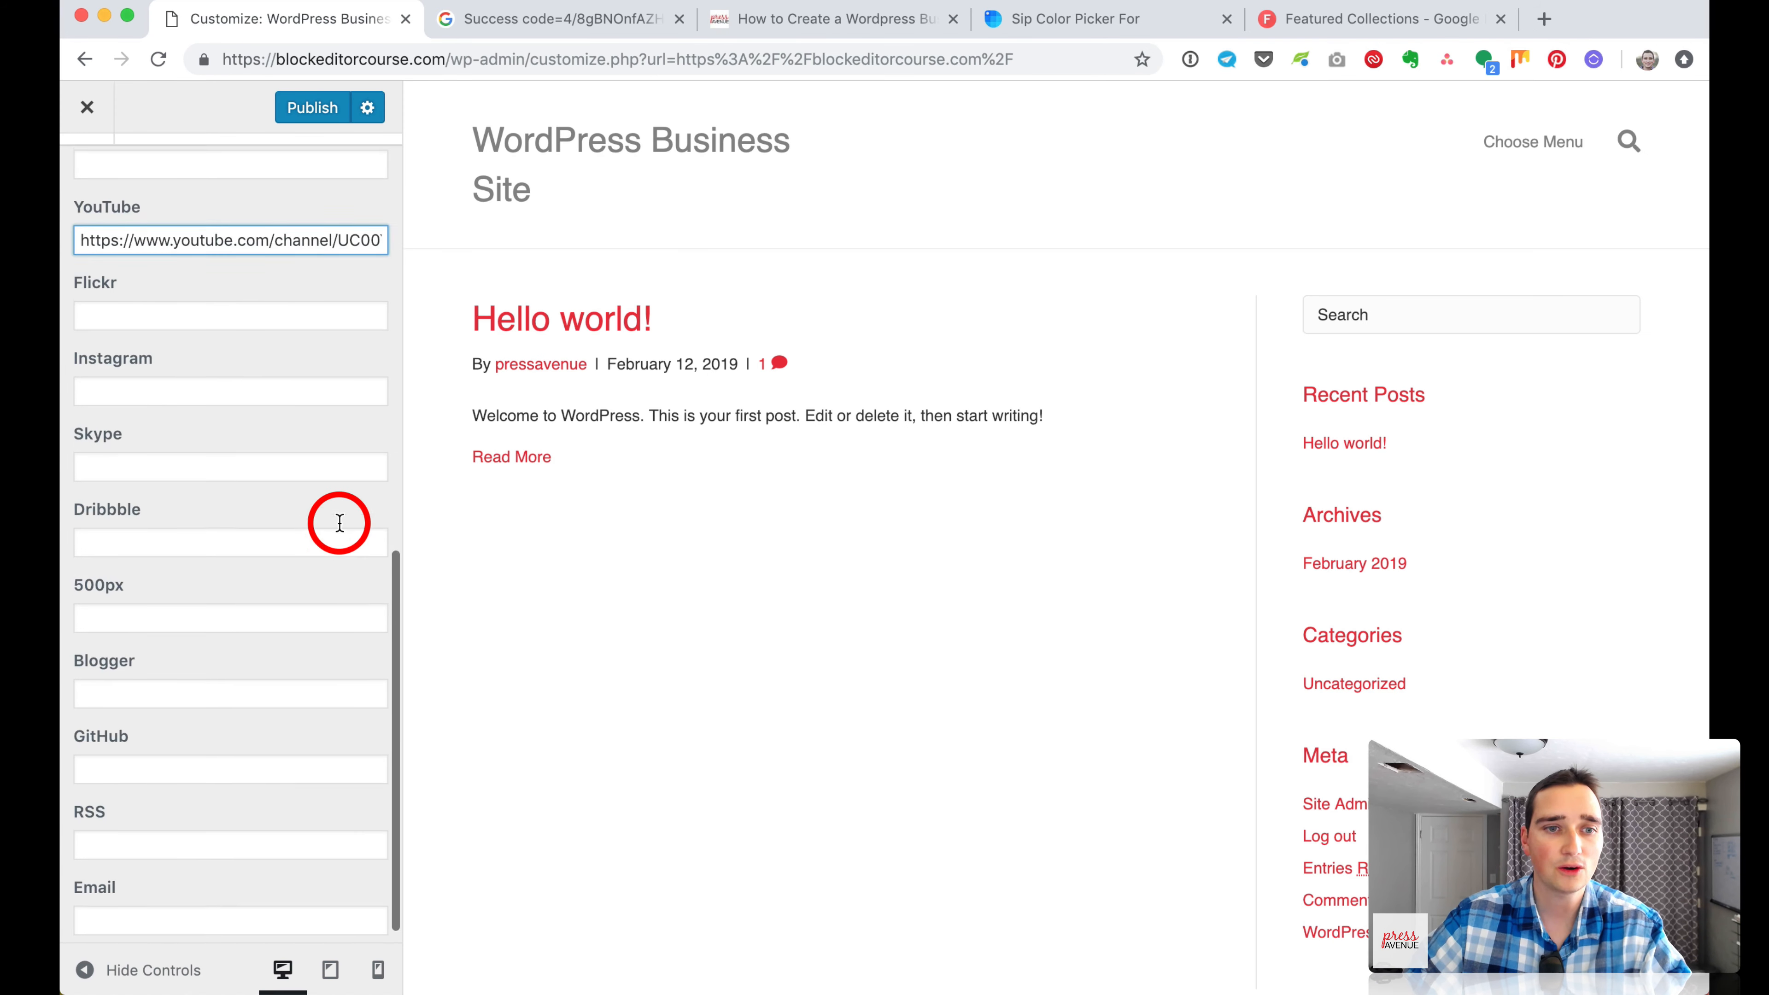
{"action": "scroll", "coordinate": [340, 517], "scroll_direction": "up", "scroll_amount": 10}
Open the header's Top Bar Layout settings, choose 2 Columns, and fill the Column 1 text with a phone number followed by "| Contact Us".
{"action": "left_click", "coordinate": [98, 196]}
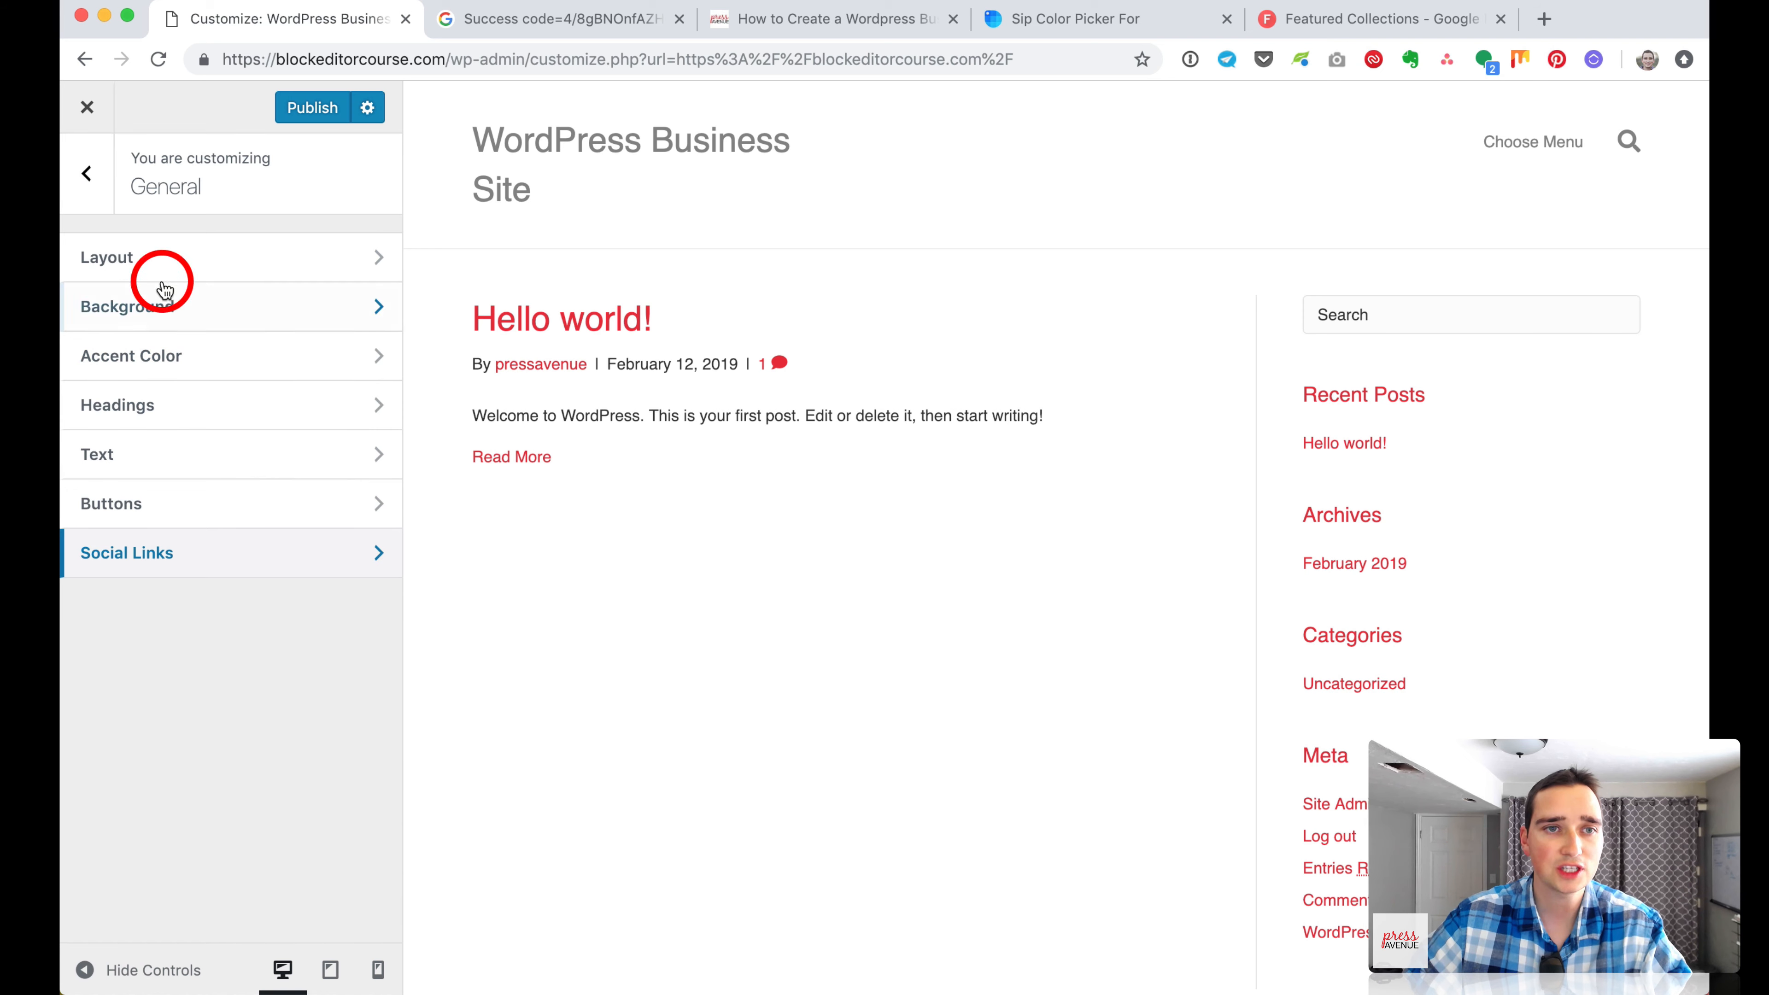
{"action": "left_click", "coordinate": [96, 183]}
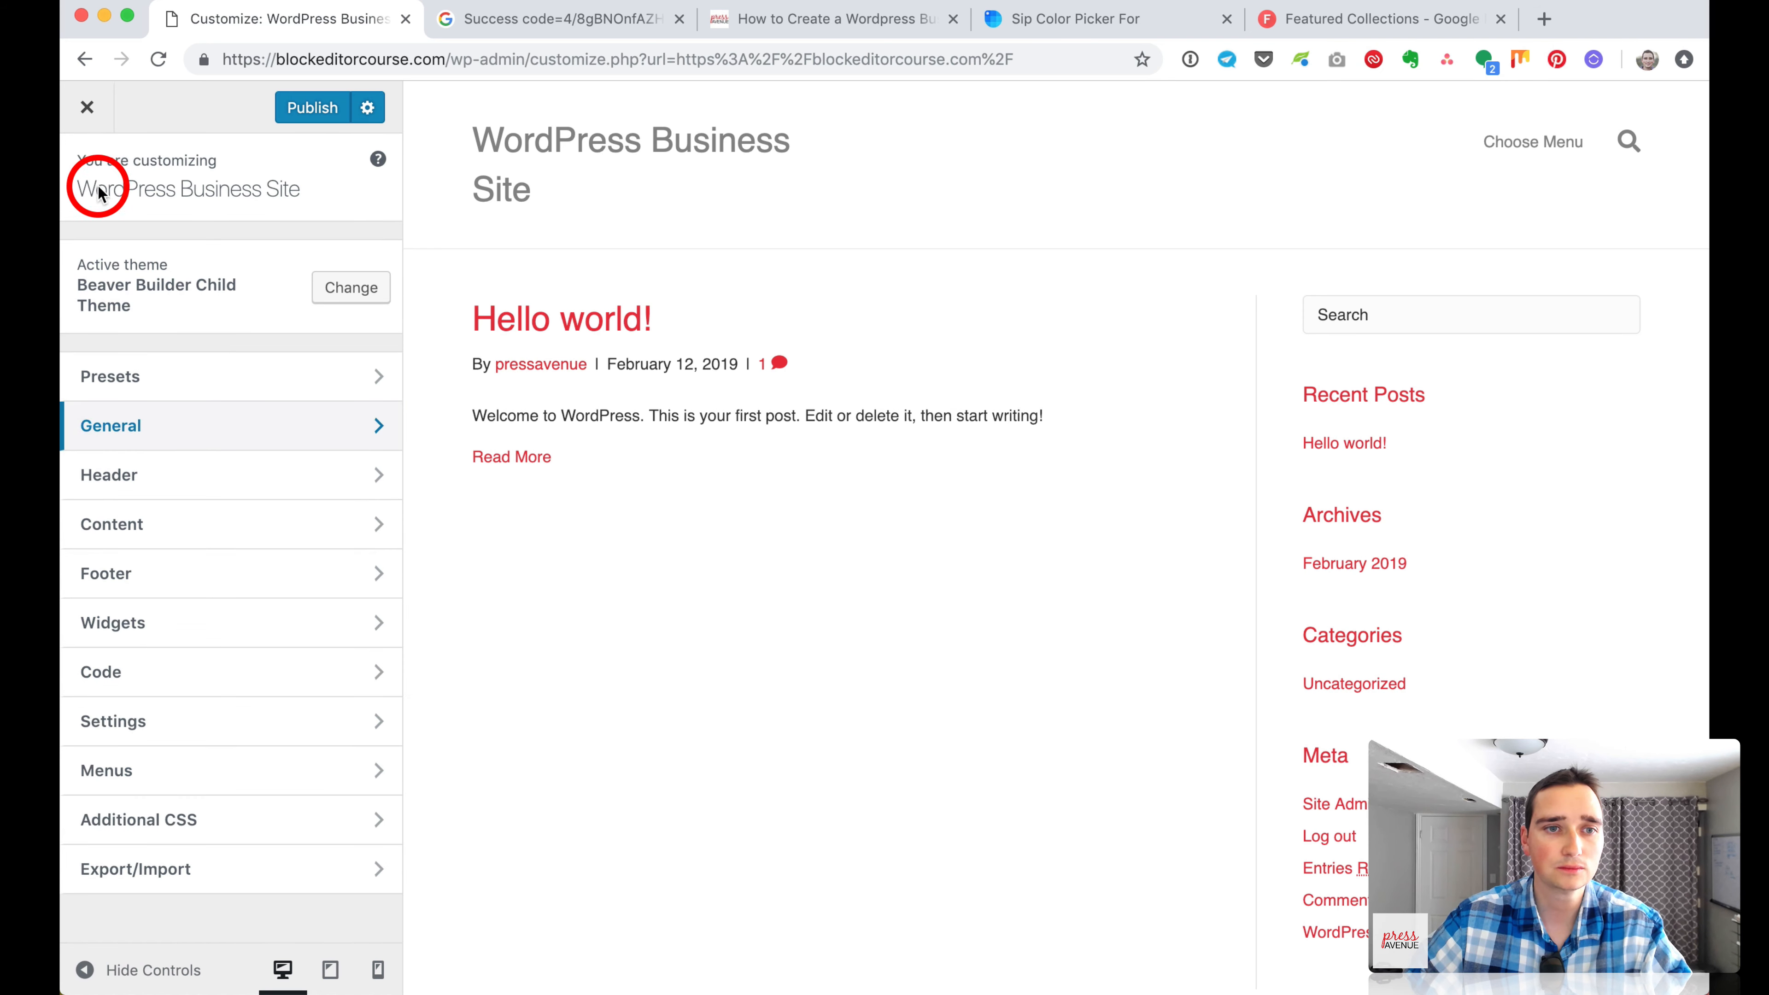
{"action": "left_click", "coordinate": [234, 489]}
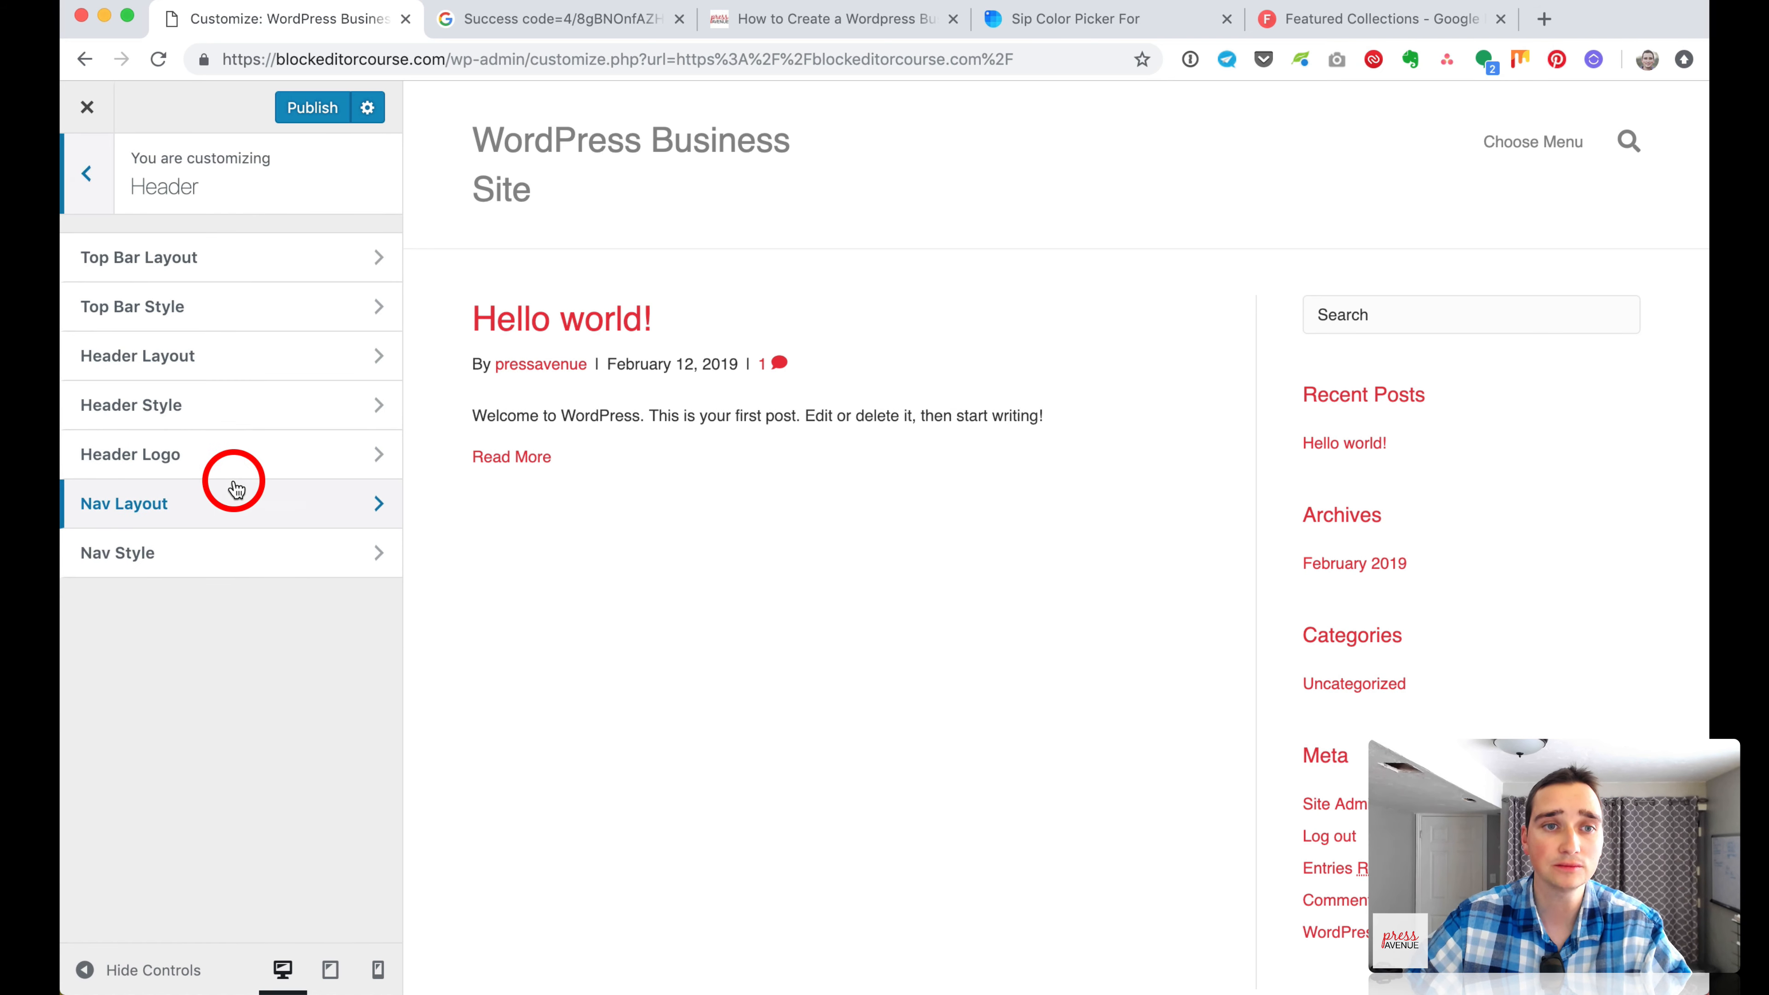
{"action": "left_click", "coordinate": [284, 269]}
{"action": "left_click", "coordinate": [280, 288]}
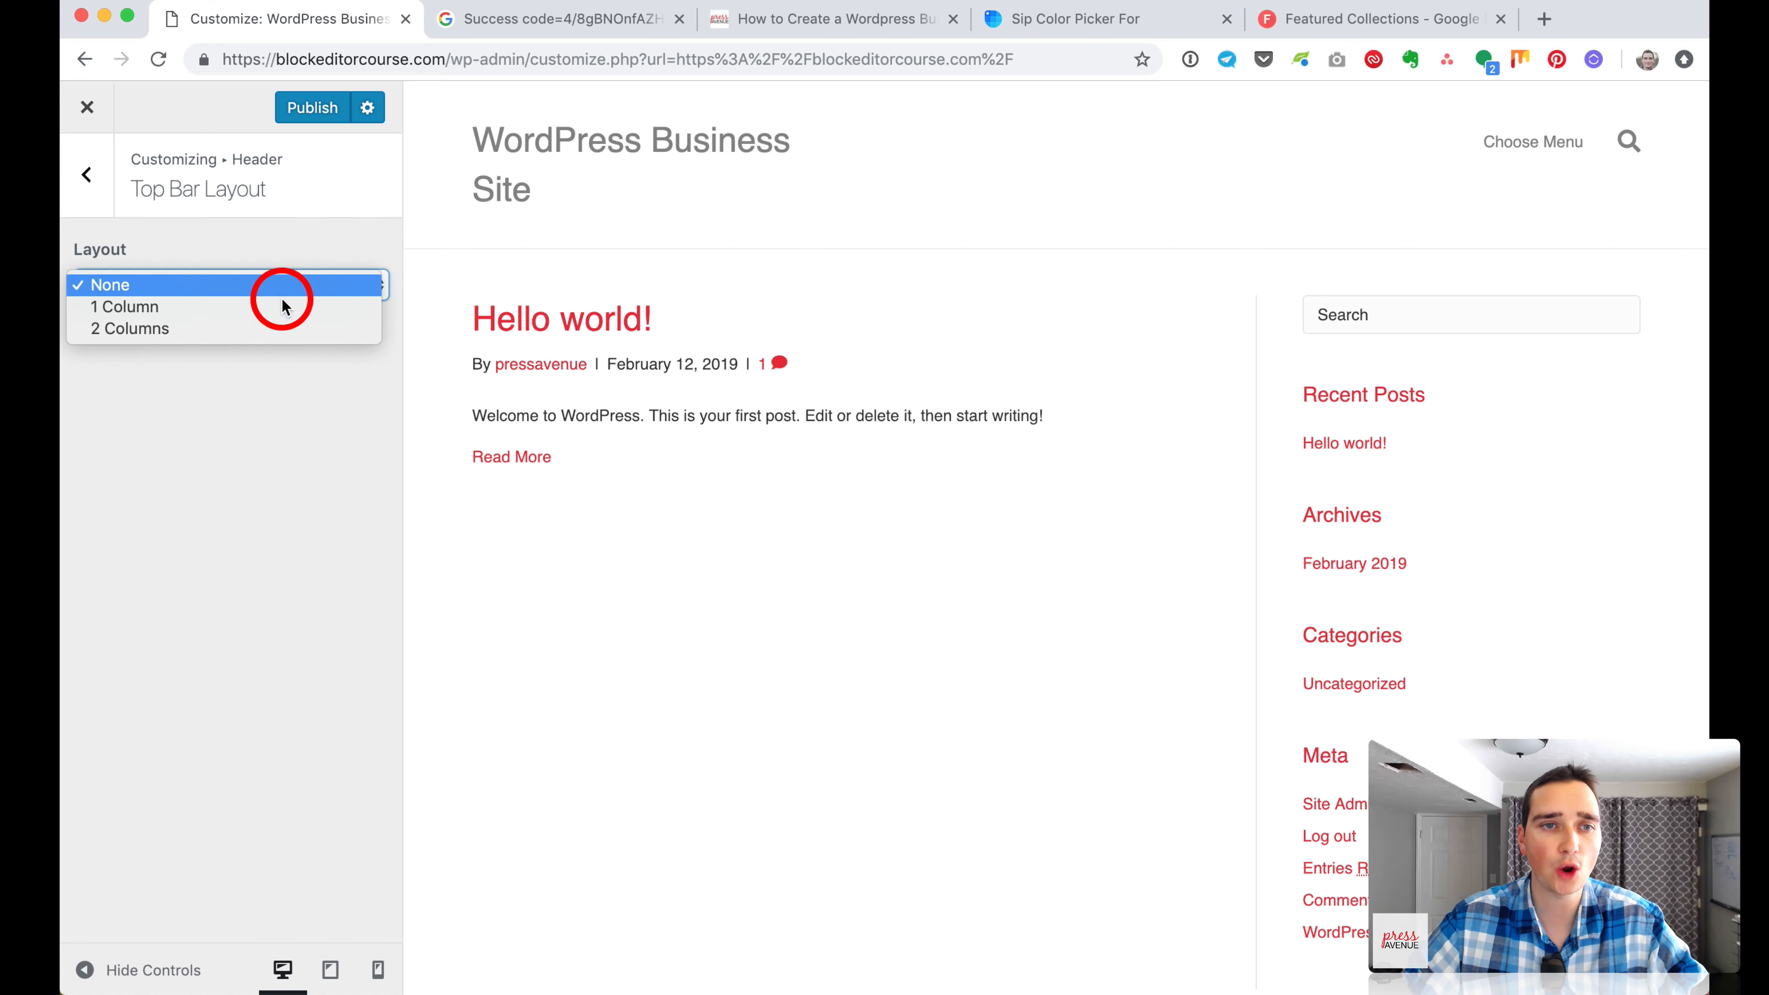
{"action": "left_click", "coordinate": [280, 327]}
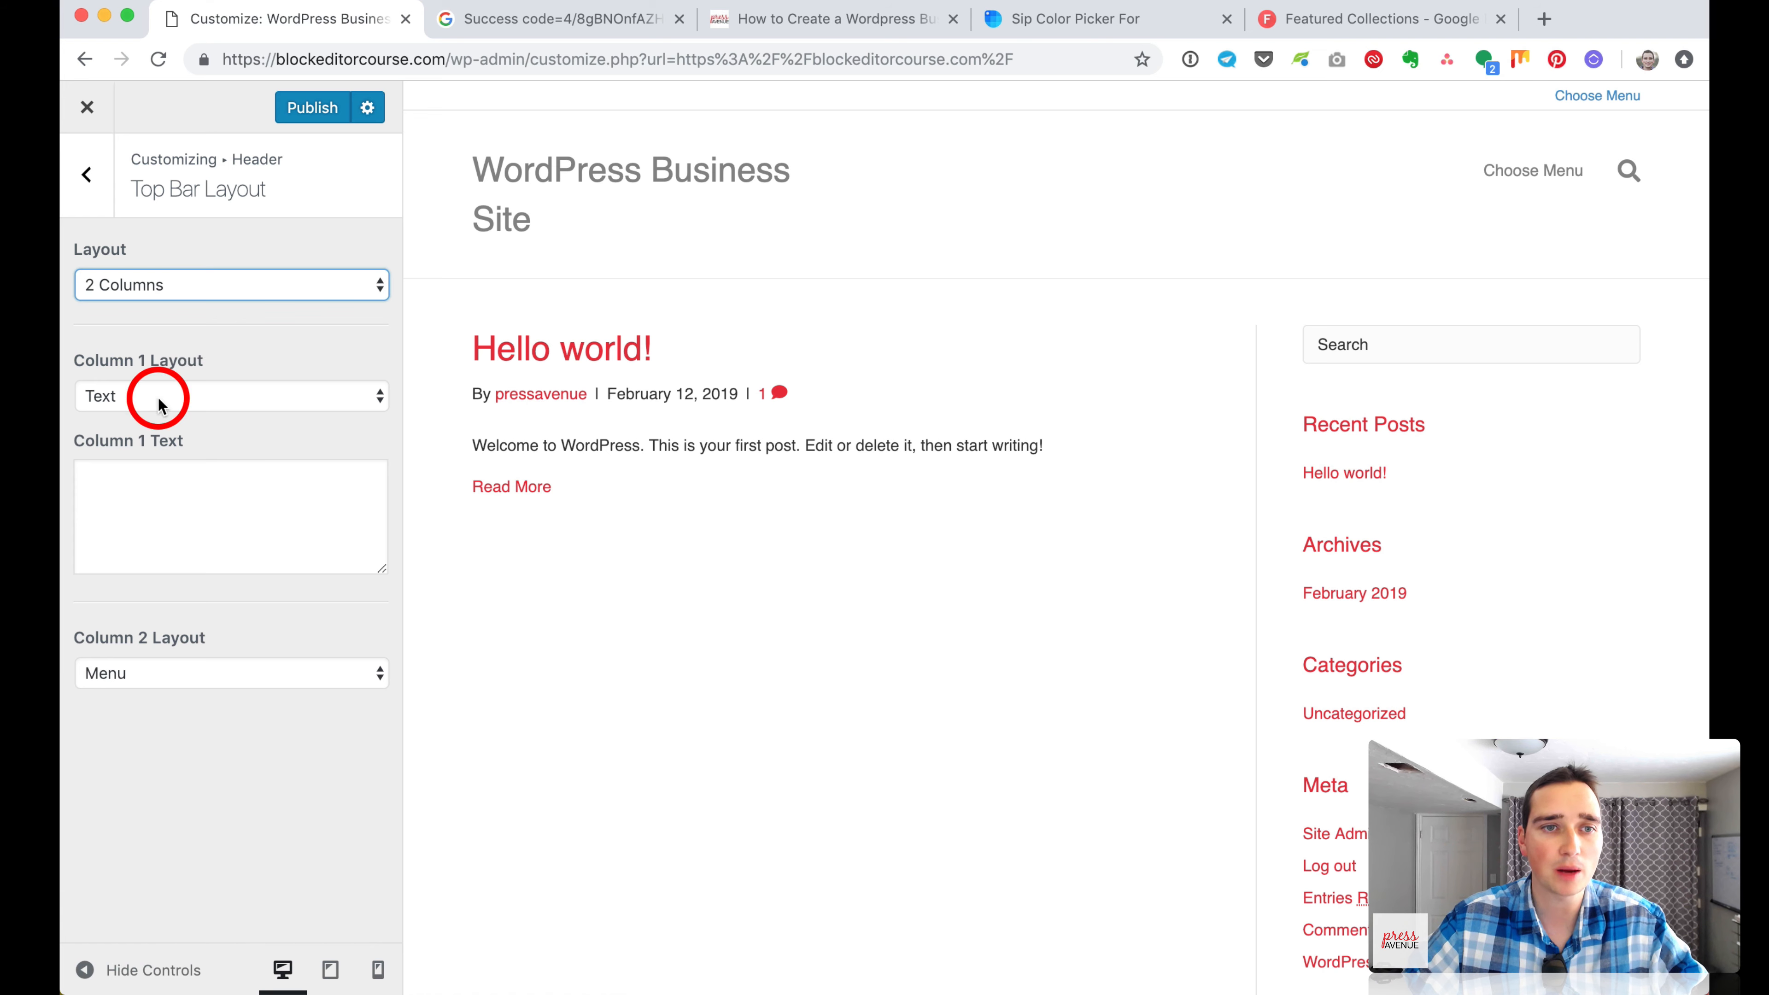
{"action": "left_click", "coordinate": [238, 485]}
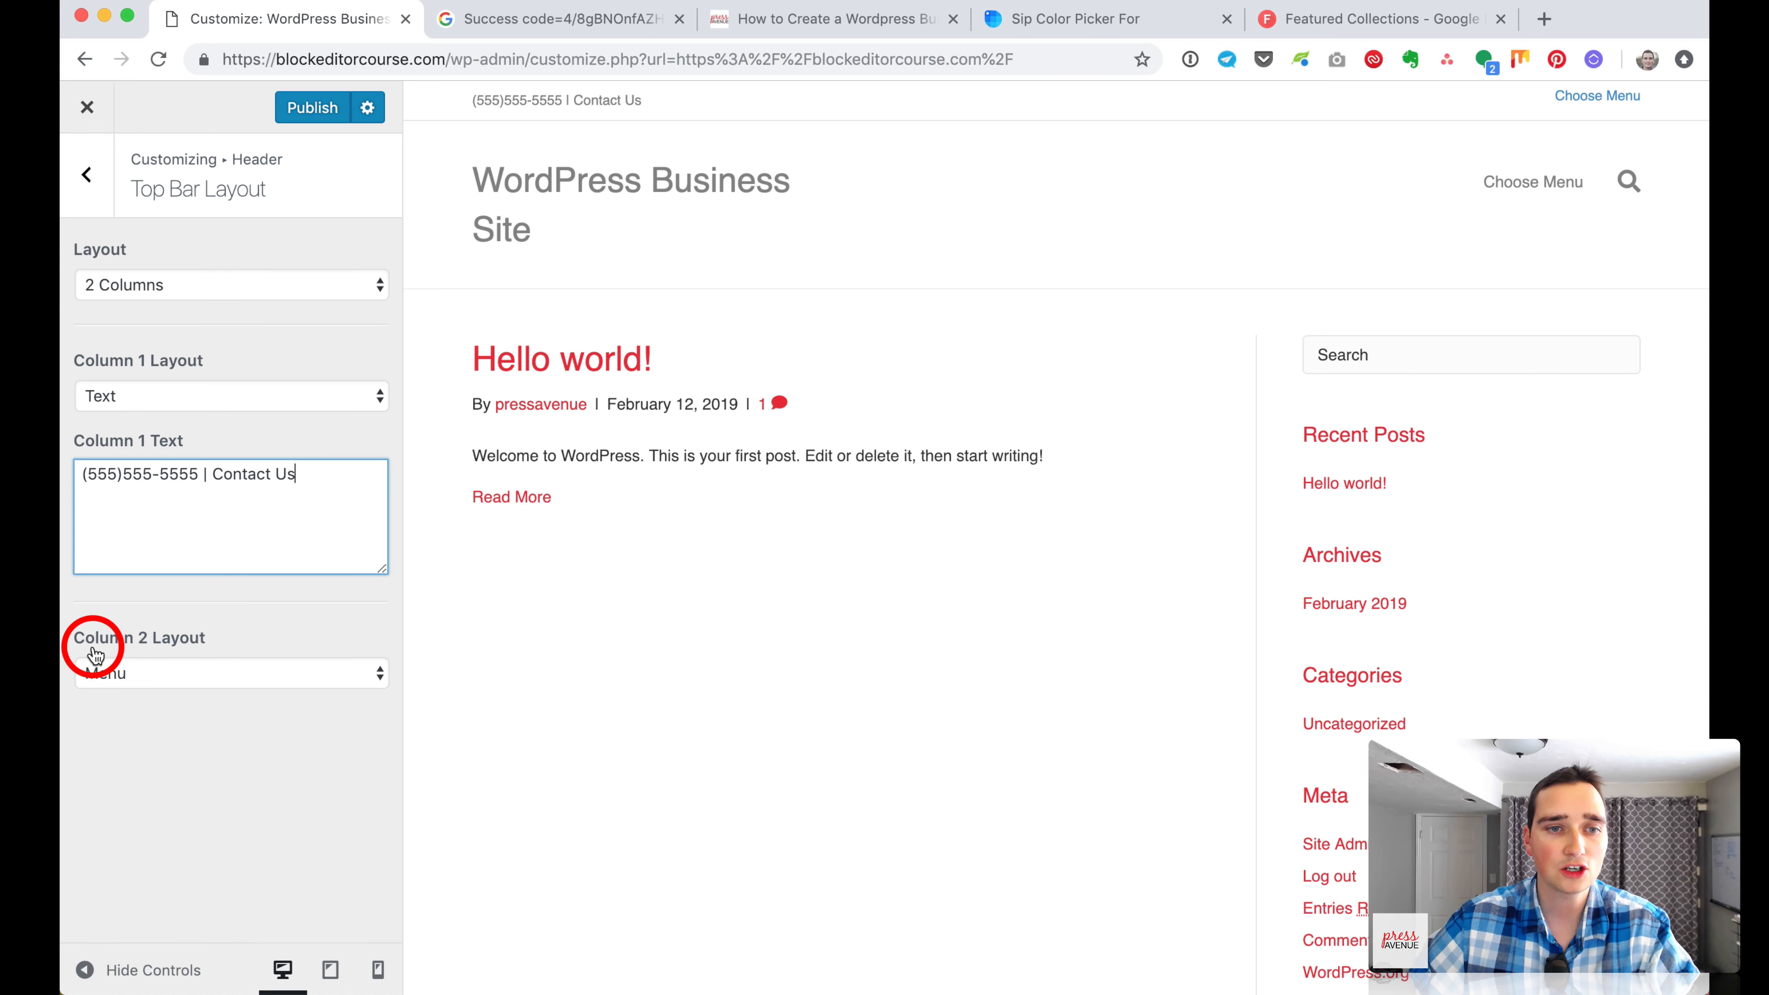
Set Column 2 of the top bar to Text & Social Icons, removing "Contact Us" from Column 1 and entering "Contact" as the Column 2 text.
{"action": "left_click", "coordinate": [228, 671]}
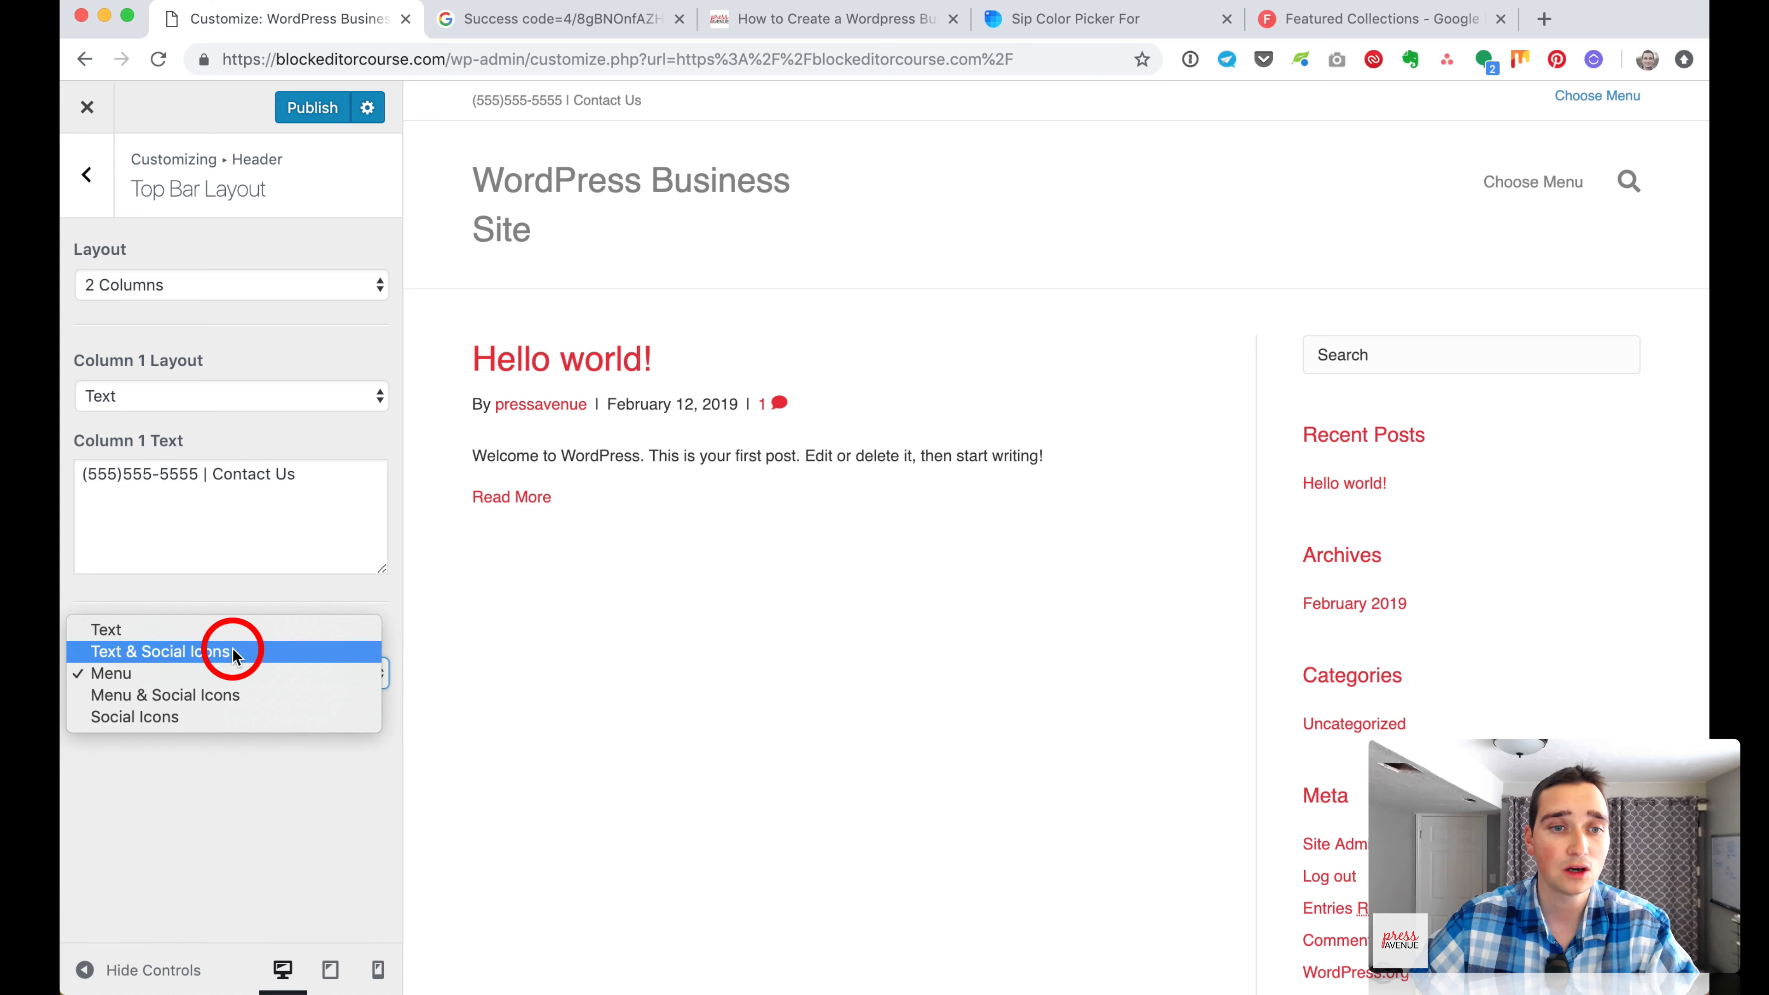
{"action": "left_click", "coordinate": [233, 654]}
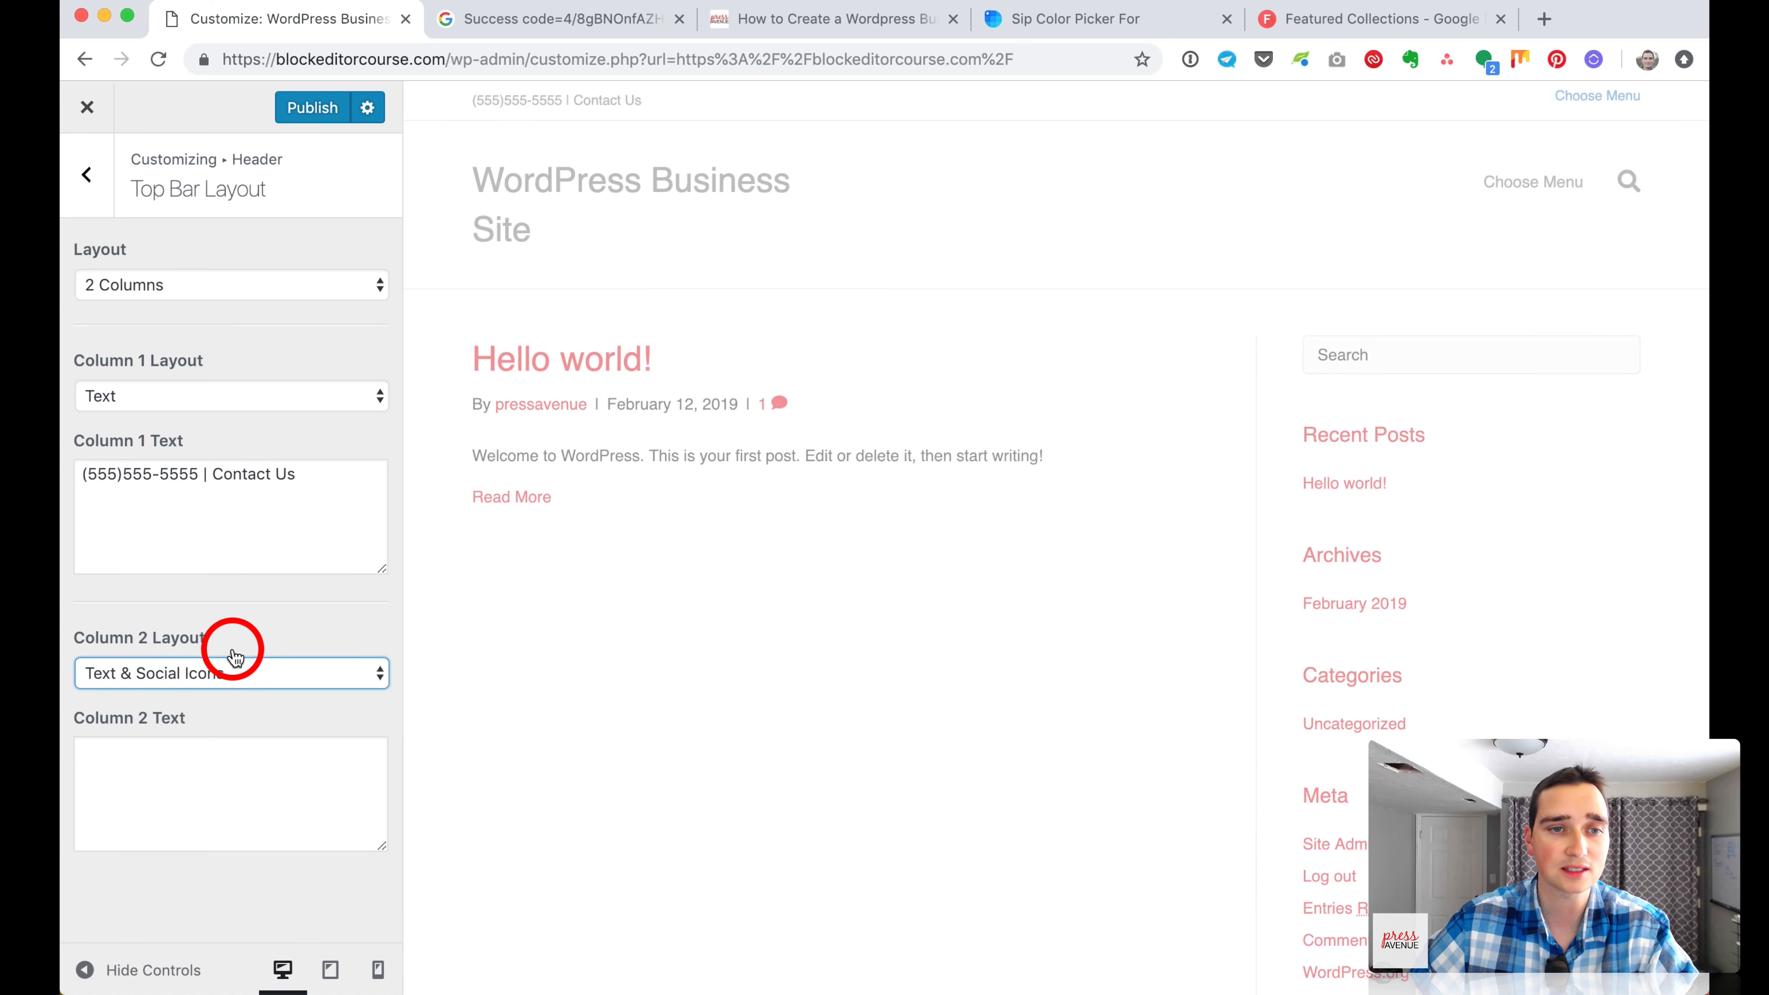
{"action": "left_click", "coordinate": [213, 775]}
{"action": "left_click_drag", "start_coordinate": [212, 474], "coordinate": [340, 478]}
{"action": "key", "text": "BackSpace"}
{"action": "left_click", "coordinate": [278, 758]}
{"action": "type", "text": "Contact Us"}
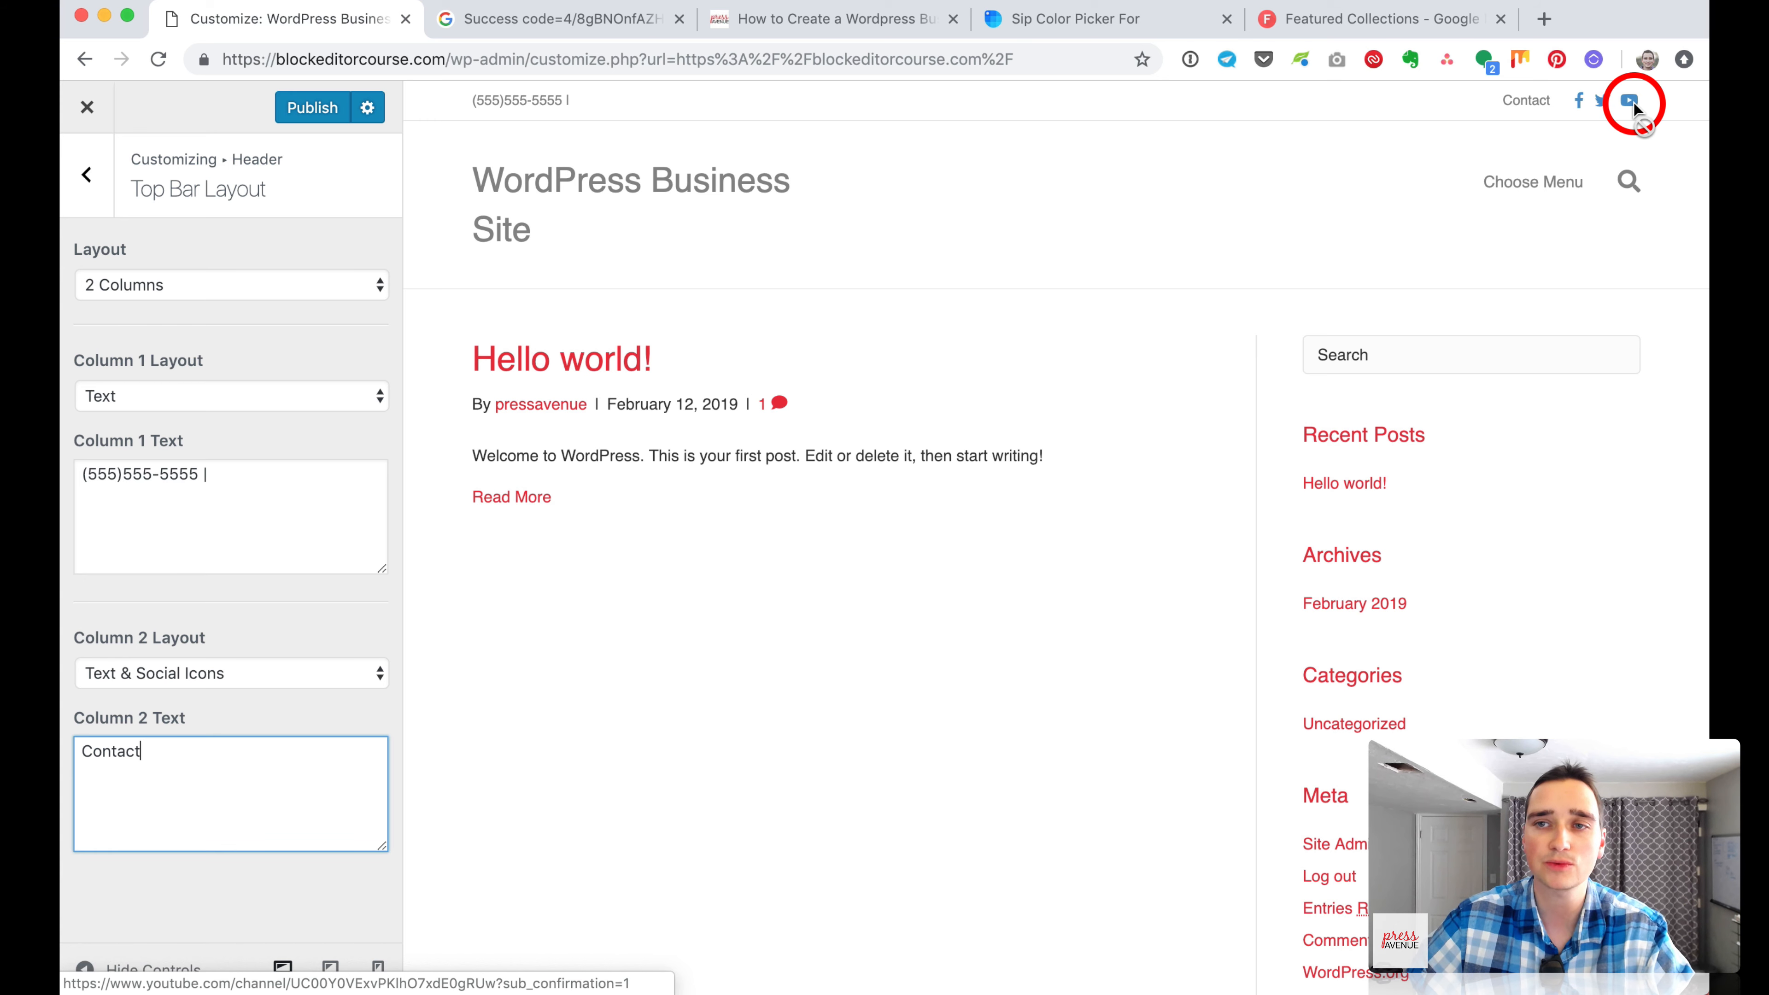
{"action": "left_click", "coordinate": [88, 192]}
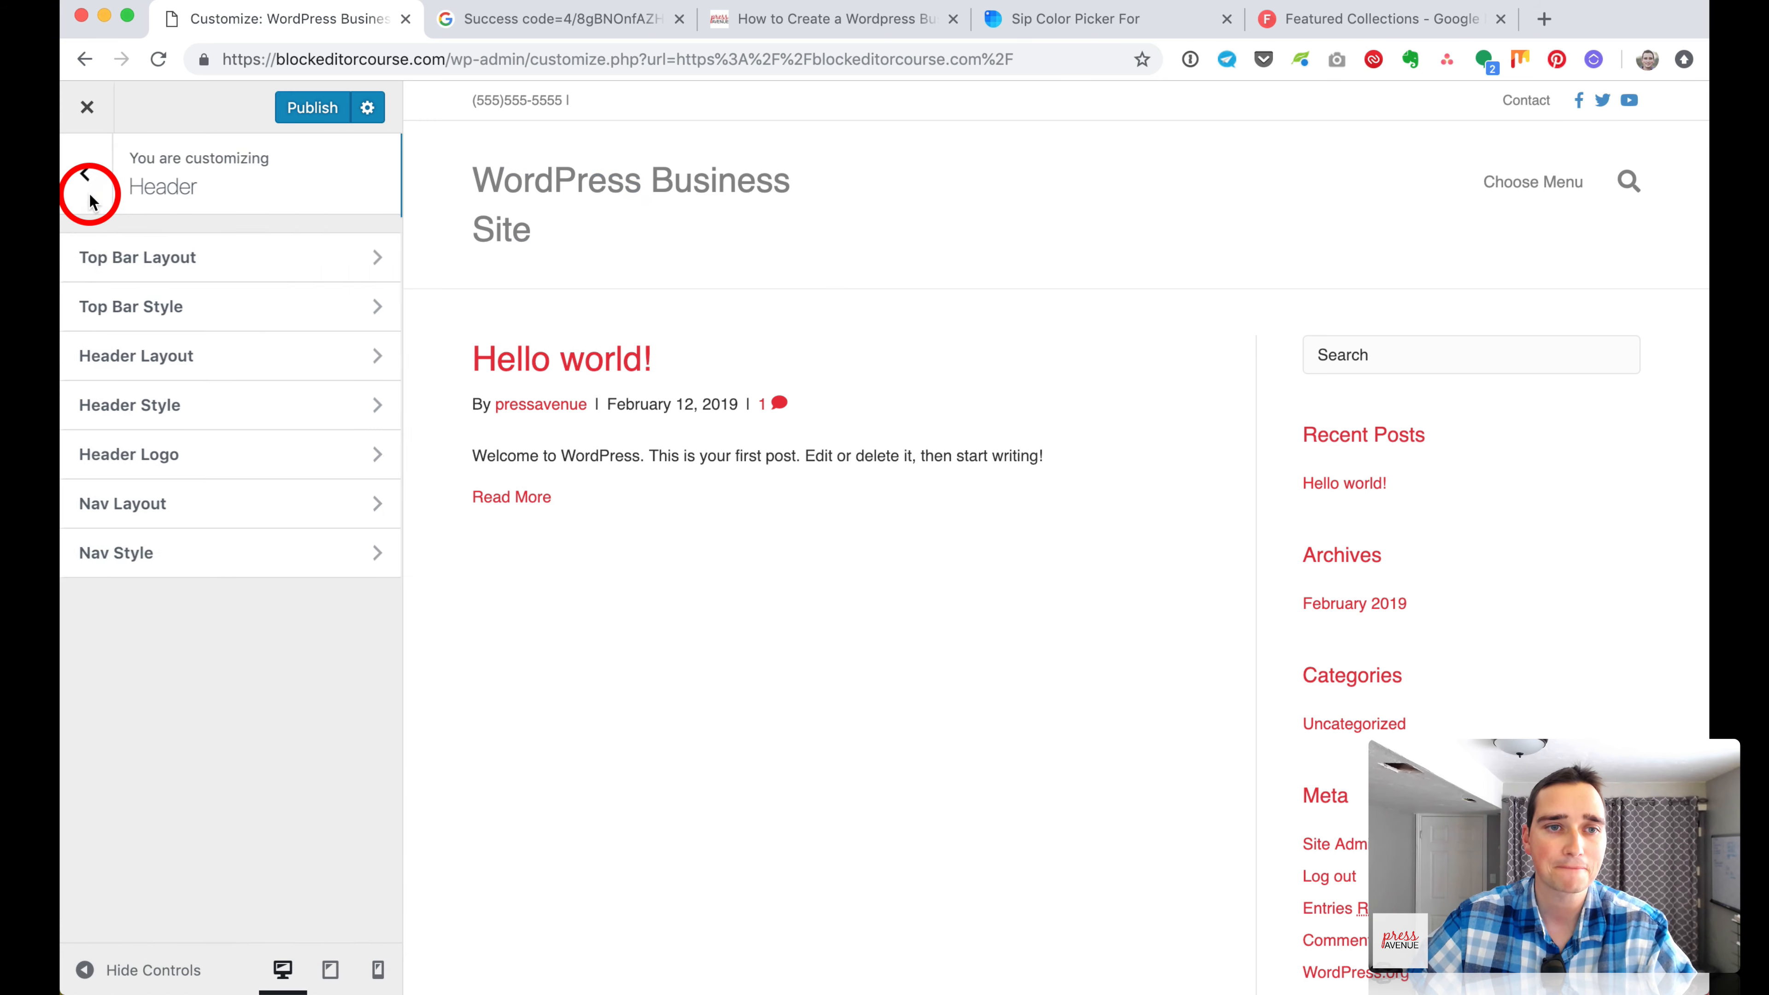
Open the header's Top Bar Style settings and choose a very dark gray background color for the top bar.
{"action": "left_click", "coordinate": [312, 310]}
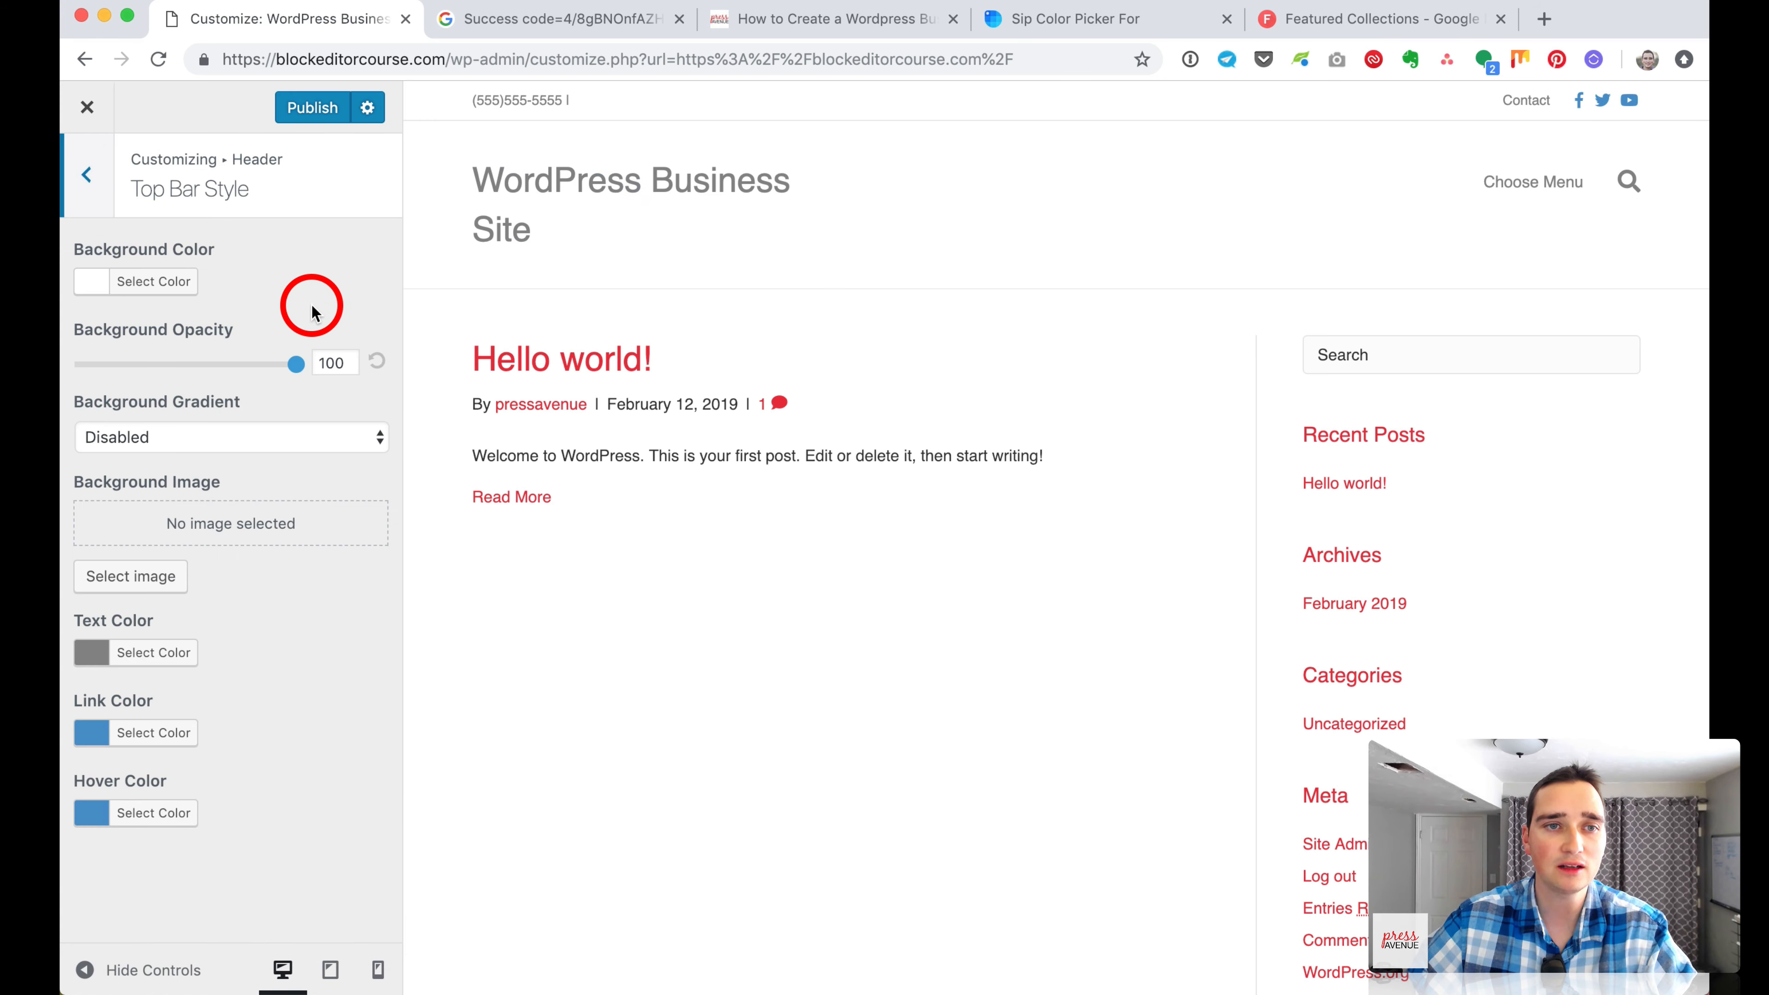
{"action": "left_click", "coordinate": [147, 283]}
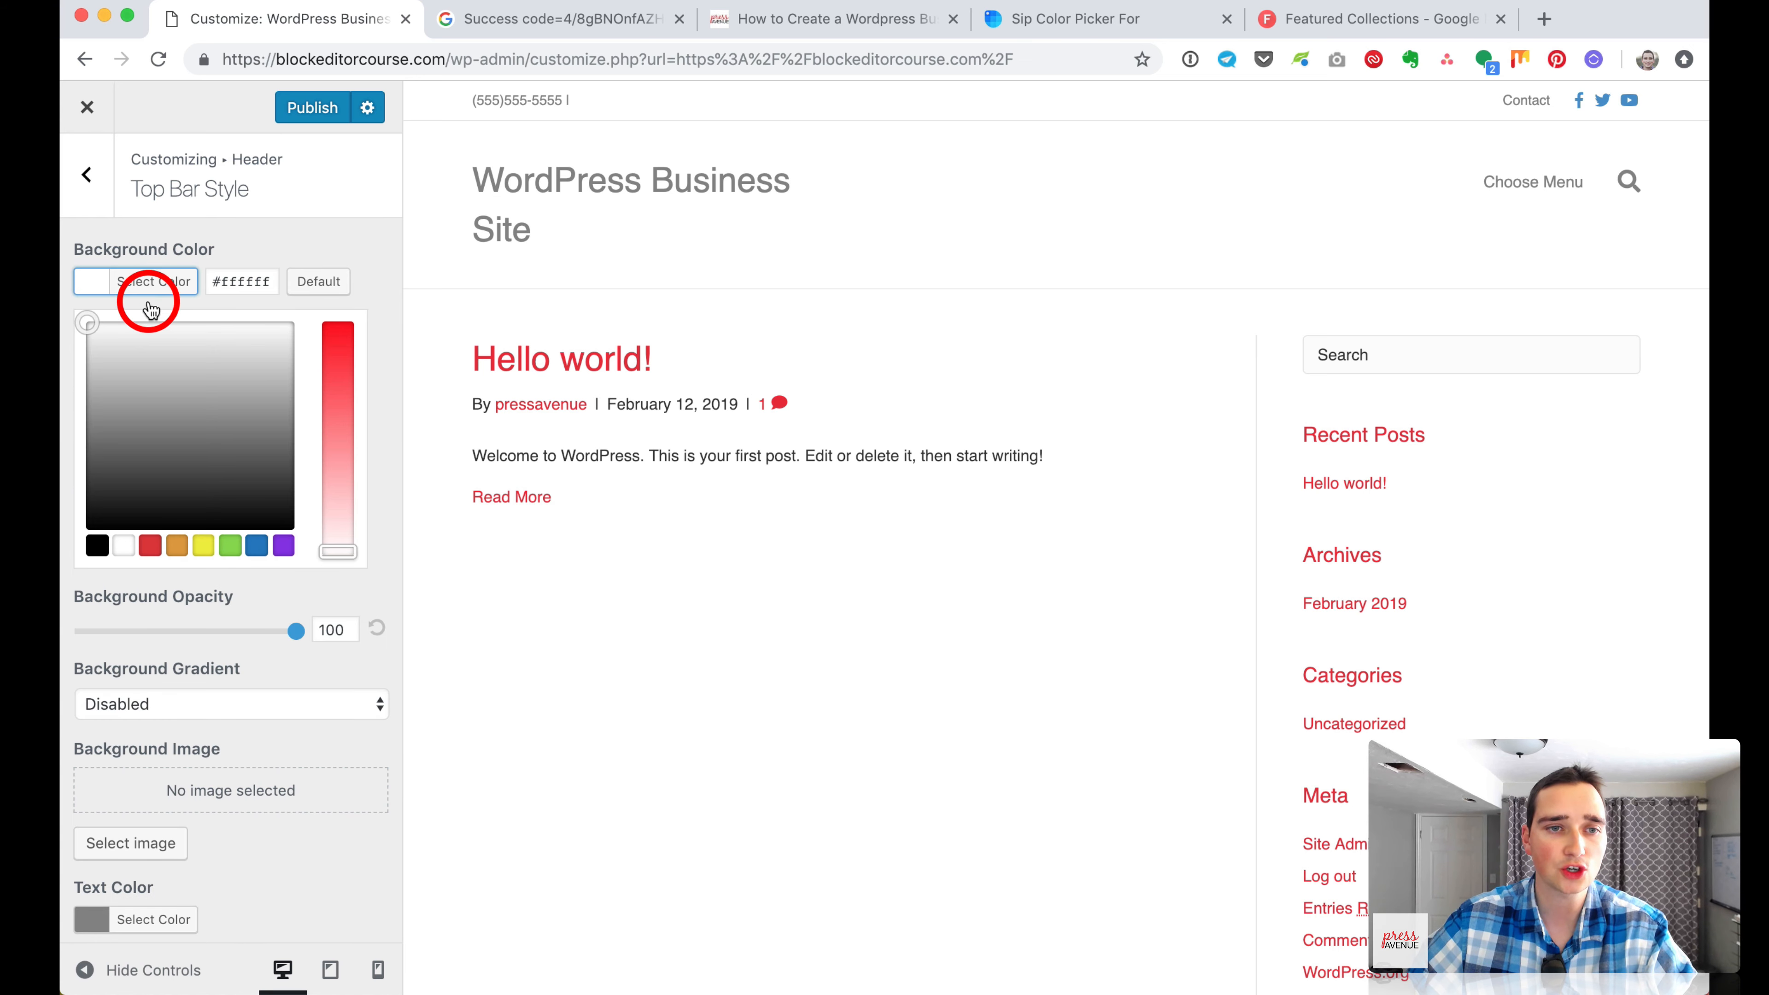
{"action": "left_click_drag", "start_coordinate": [104, 463], "coordinate": [68, 495]}
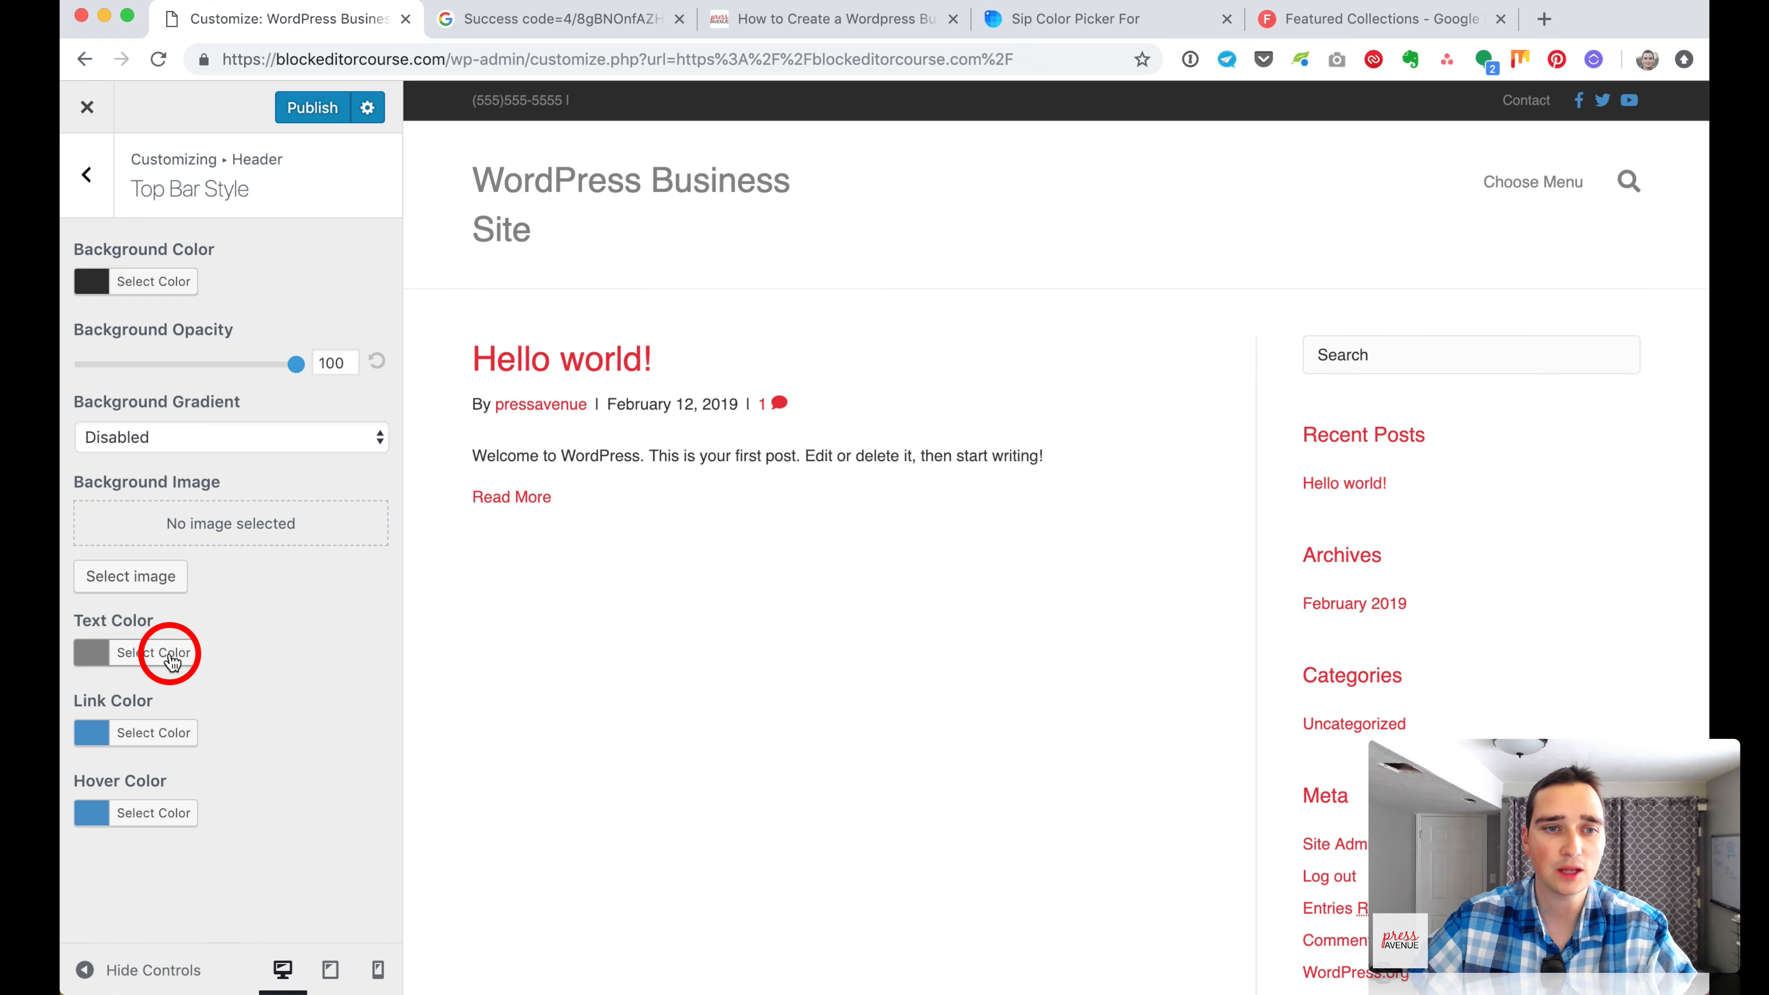
Set the top bar's text color to white and its link color to #ffffff.
{"action": "left_click", "coordinate": [153, 652]}
{"action": "left_click_drag", "start_coordinate": [129, 764], "coordinate": [70, 676]}
{"action": "left_click", "coordinate": [253, 631]}
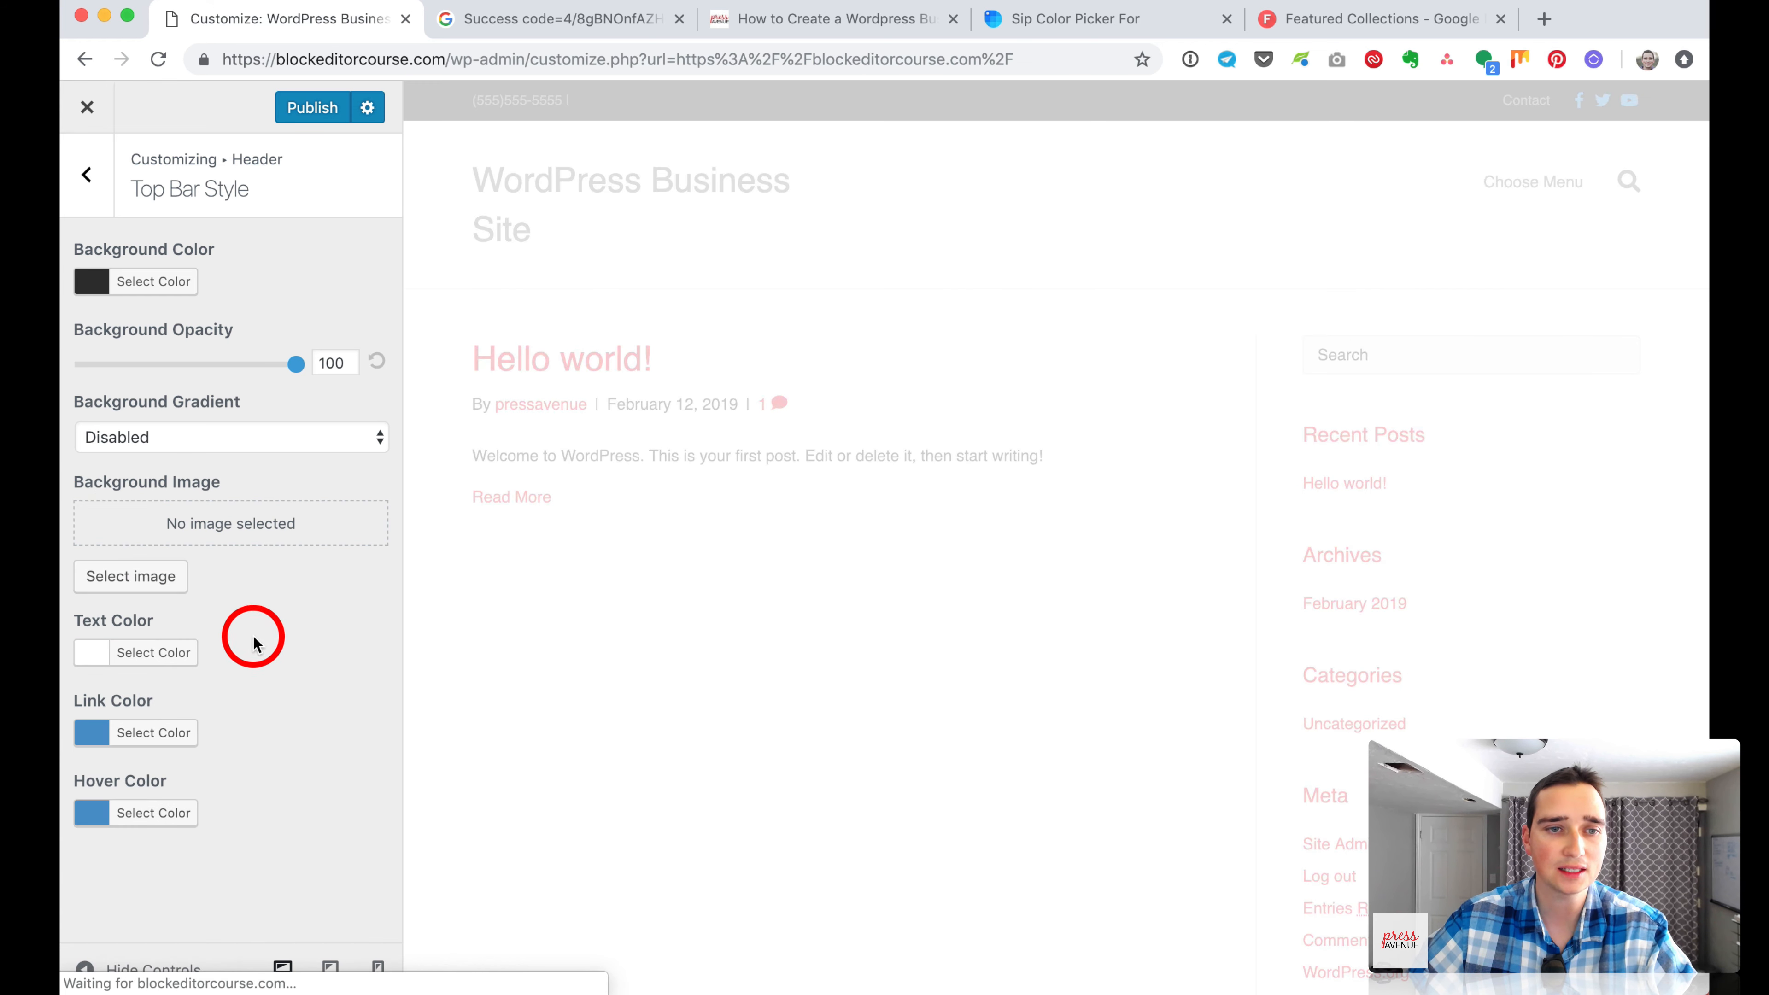
{"action": "left_click", "coordinate": [175, 740]}
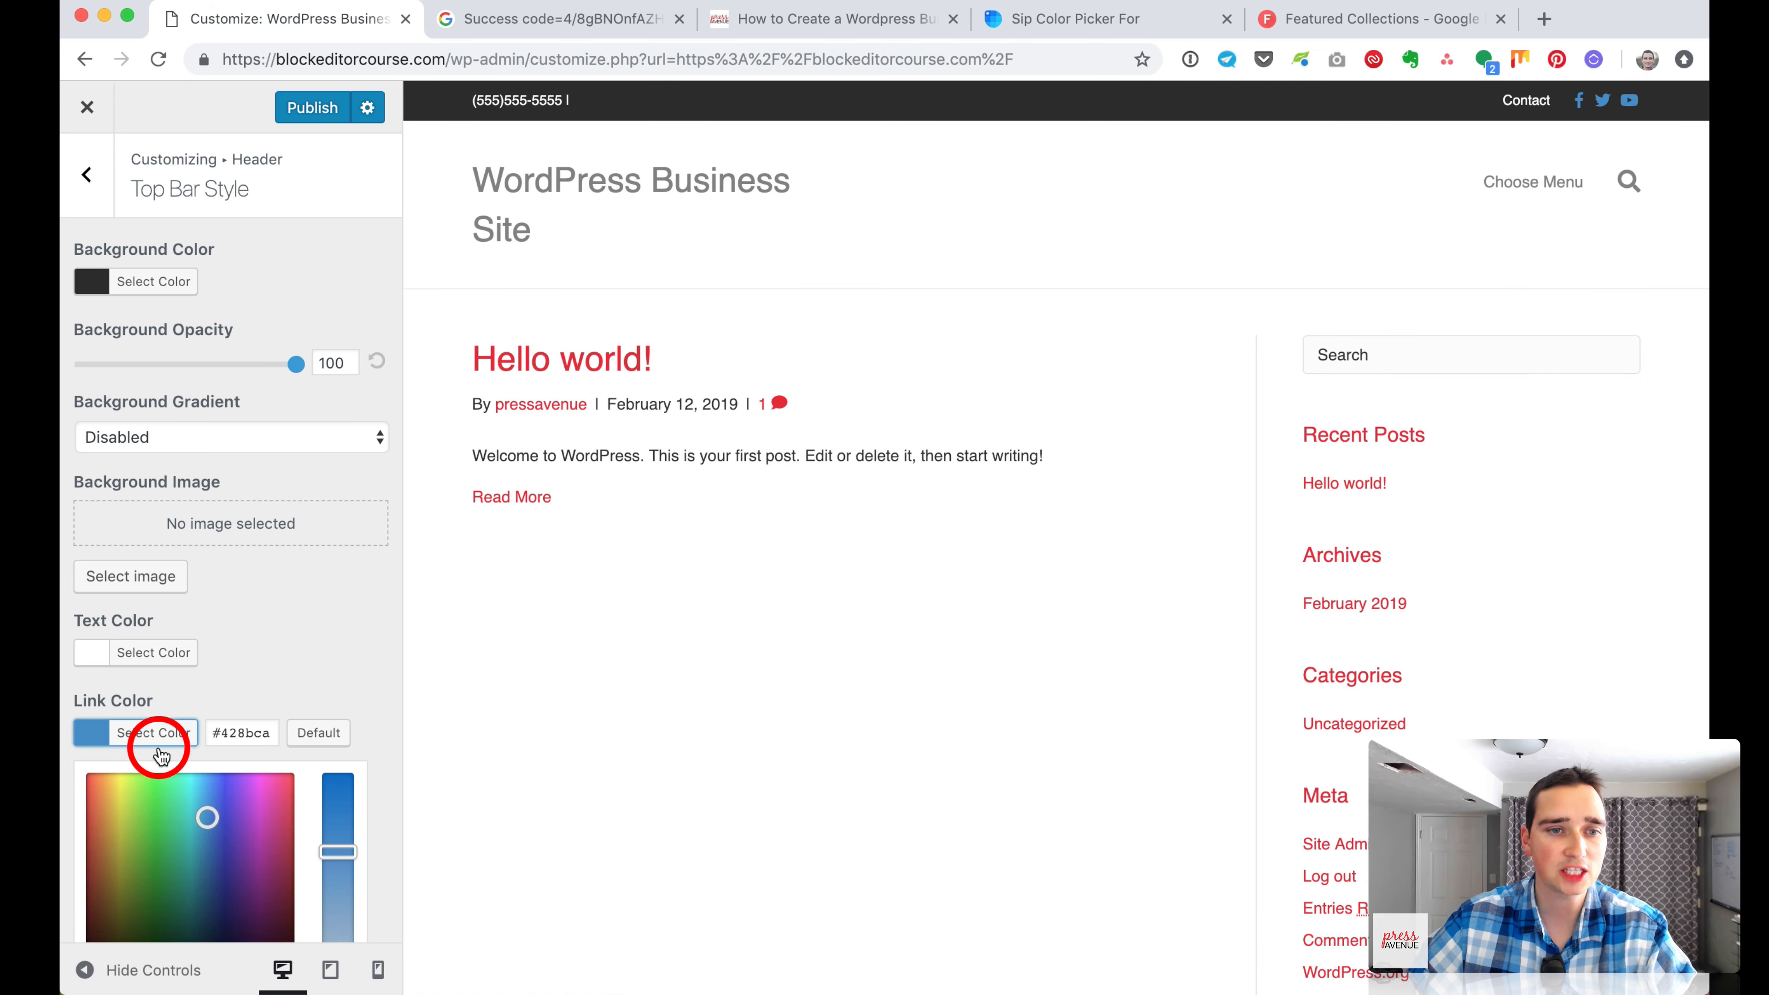
{"action": "scroll", "coordinate": [150, 801], "scroll_direction": "down", "scroll_amount": 5}
{"action": "left_click", "coordinate": [132, 818]}
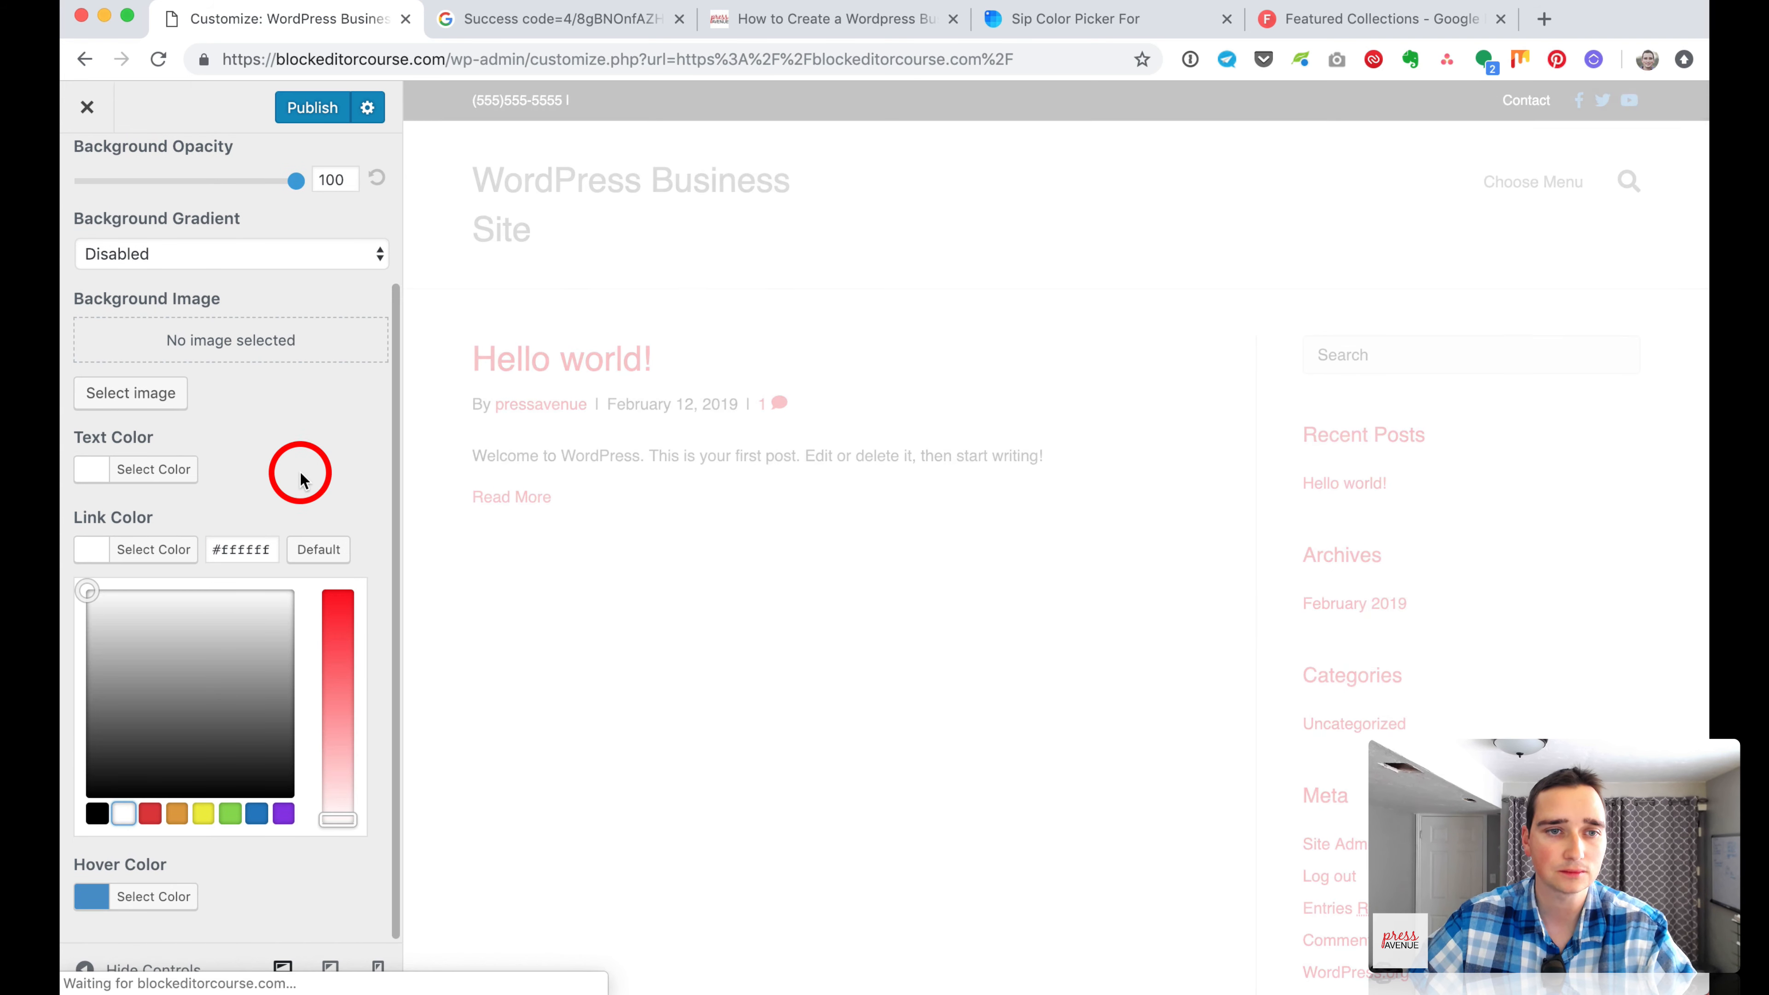
{"action": "left_click", "coordinate": [220, 575]}
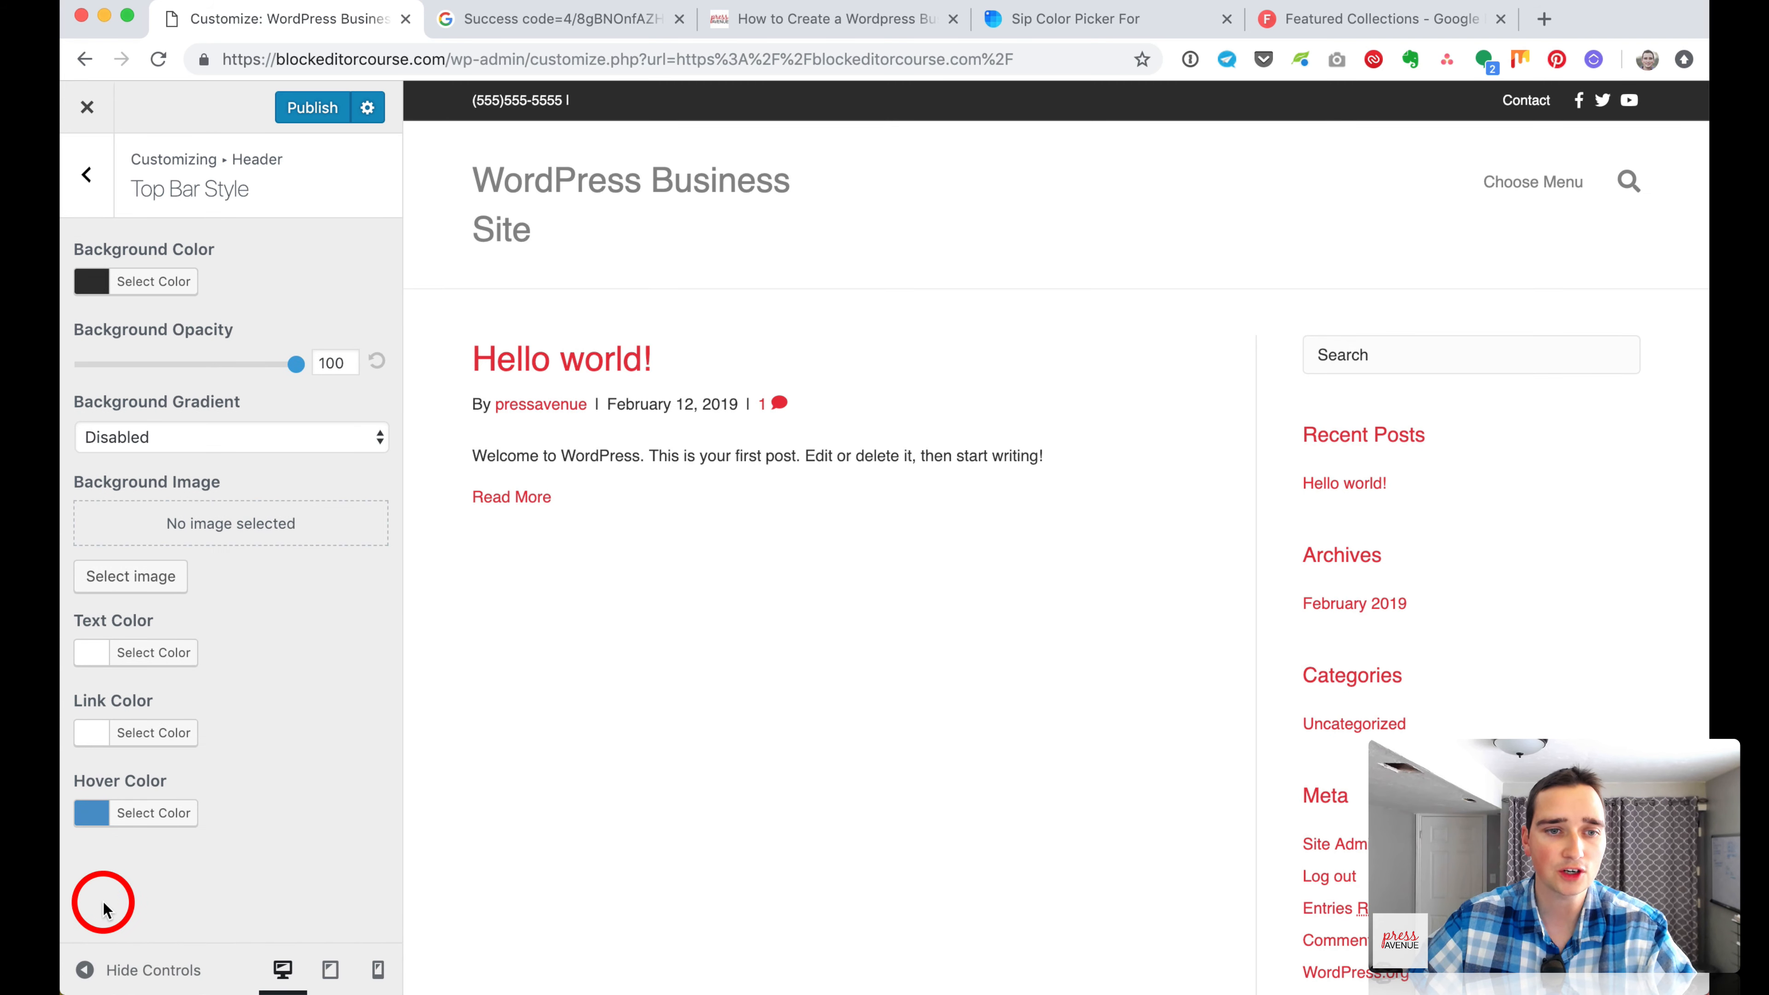
Set the top bar's hover color to a light gray and return to the Header settings.
{"action": "left_click", "coordinate": [136, 817]}
{"action": "scroll", "coordinate": [158, 840], "scroll_direction": "down", "scroll_amount": 5}
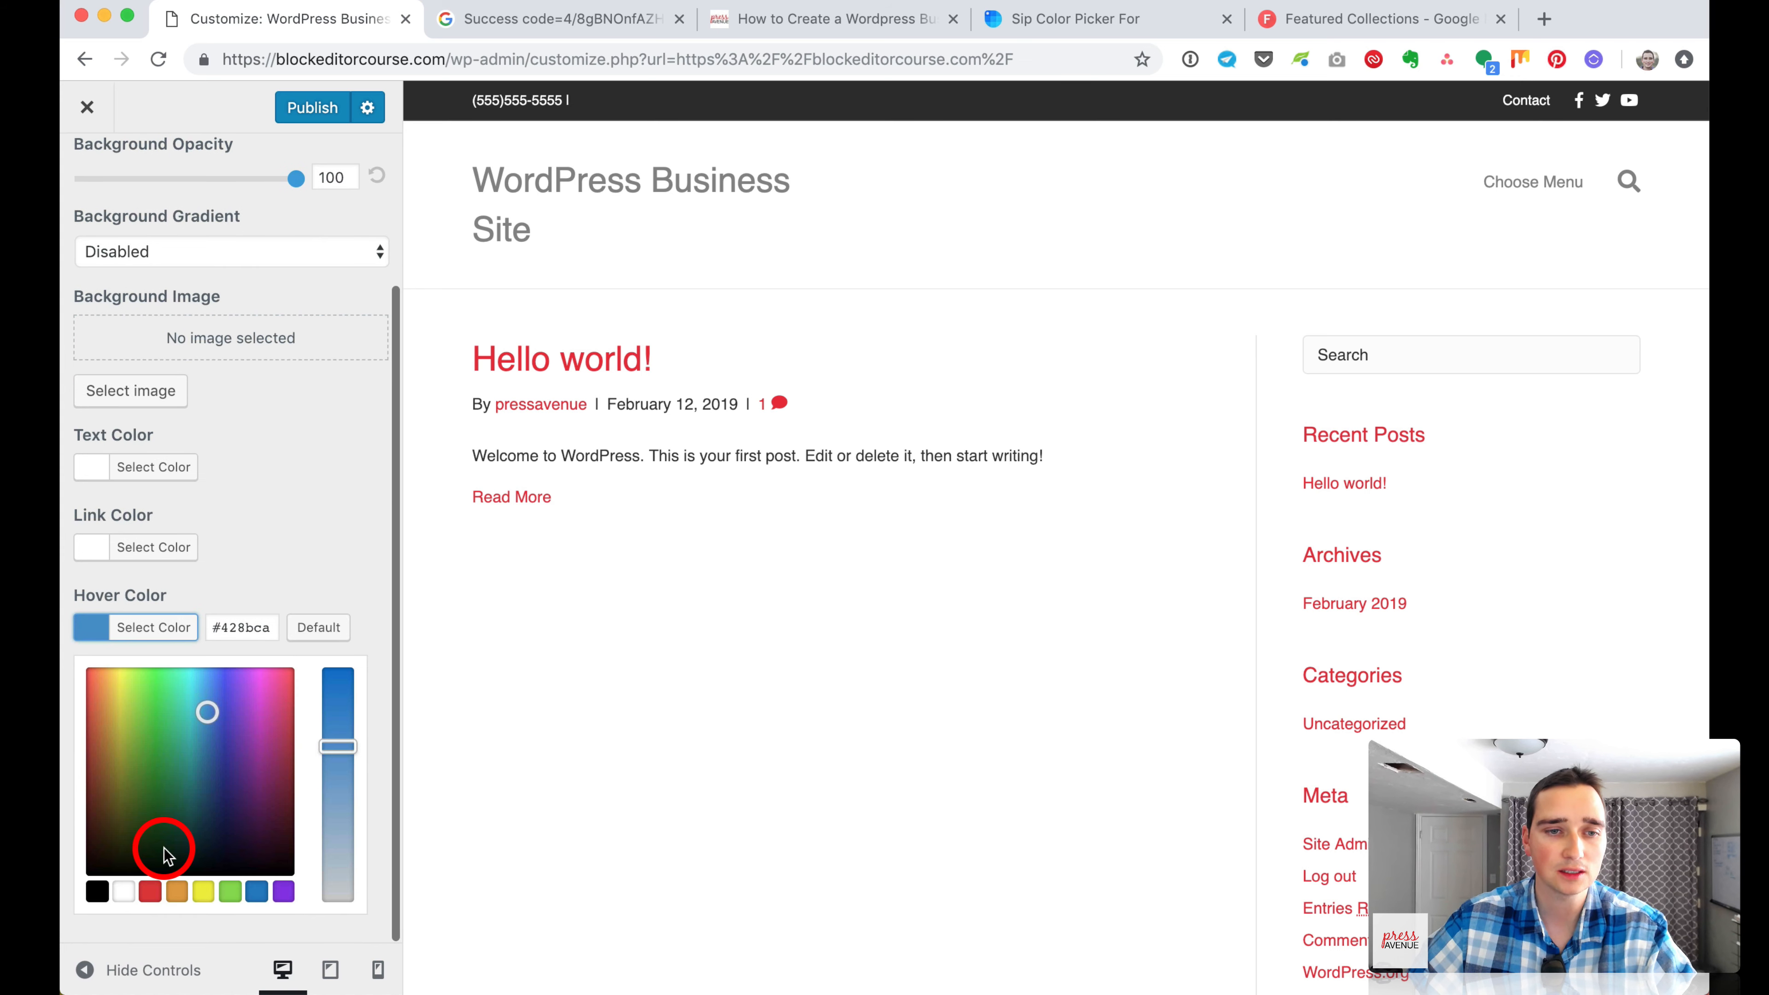
{"action": "left_click", "coordinate": [124, 891]}
{"action": "left_click_drag", "start_coordinate": [88, 686], "coordinate": [68, 700]}
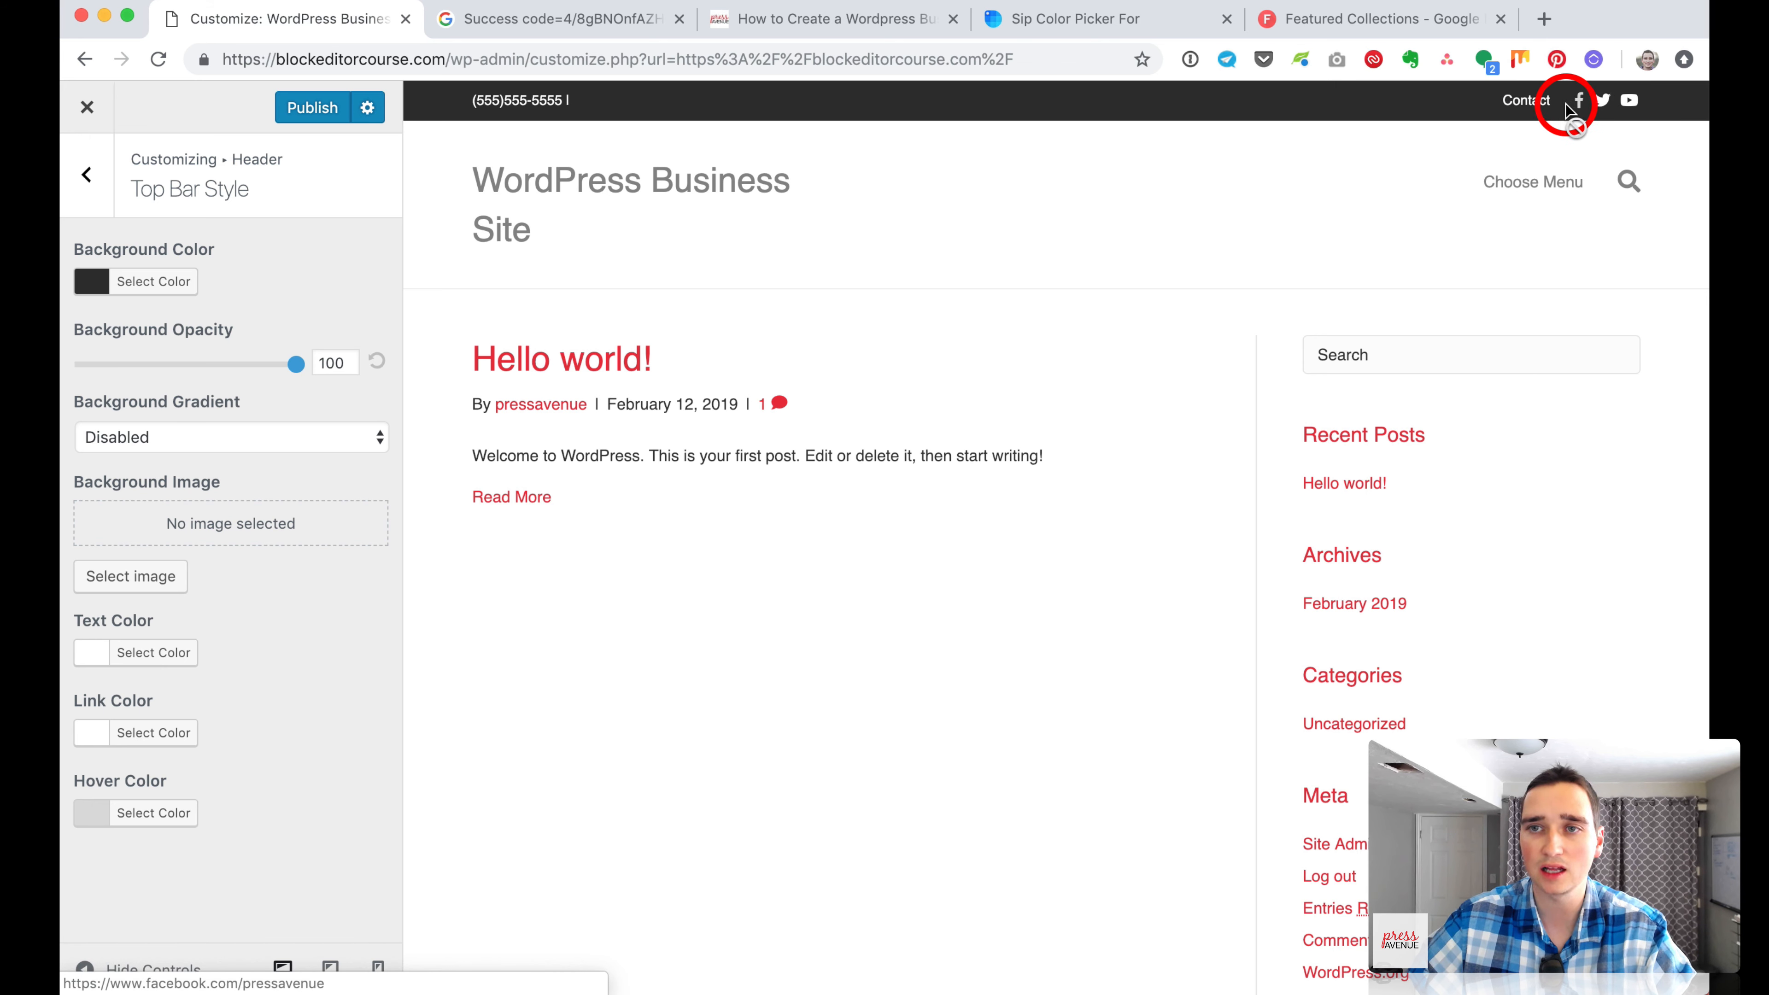
{"action": "left_click", "coordinate": [88, 176]}
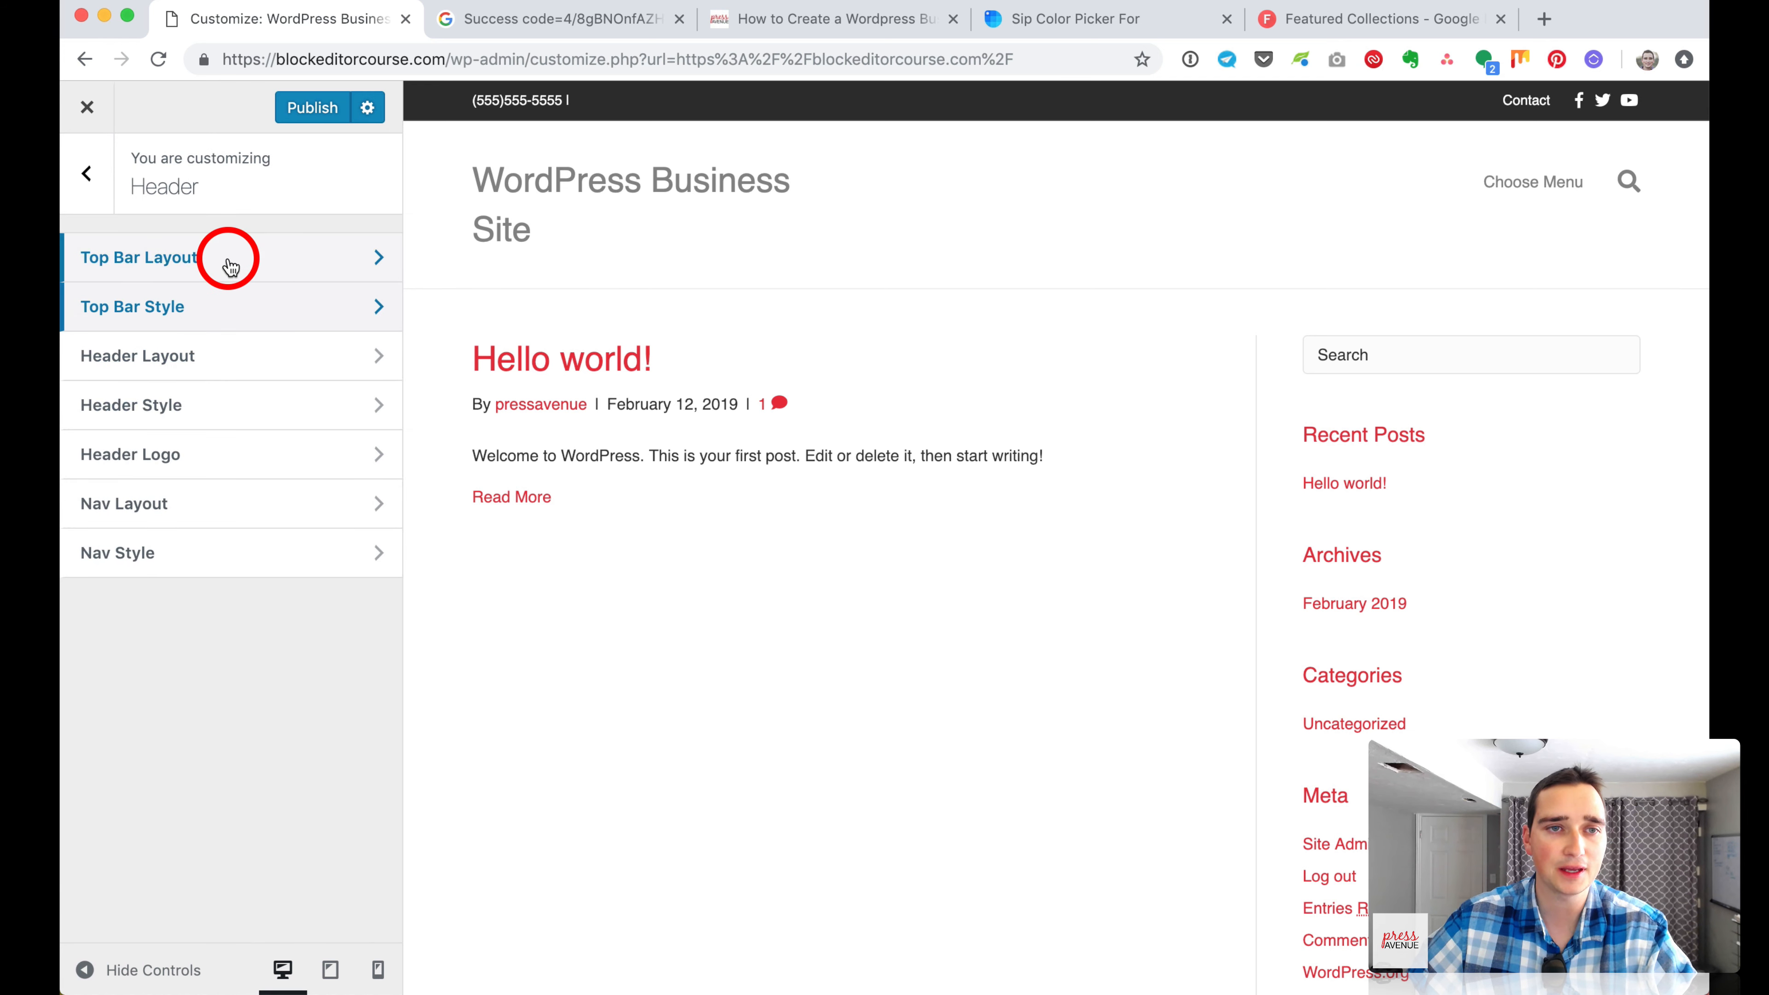
Remove the trailing vertical bar after the phone number in the top bar's Column 1 text and return to the Header settings.
{"action": "left_click", "coordinate": [293, 272]}
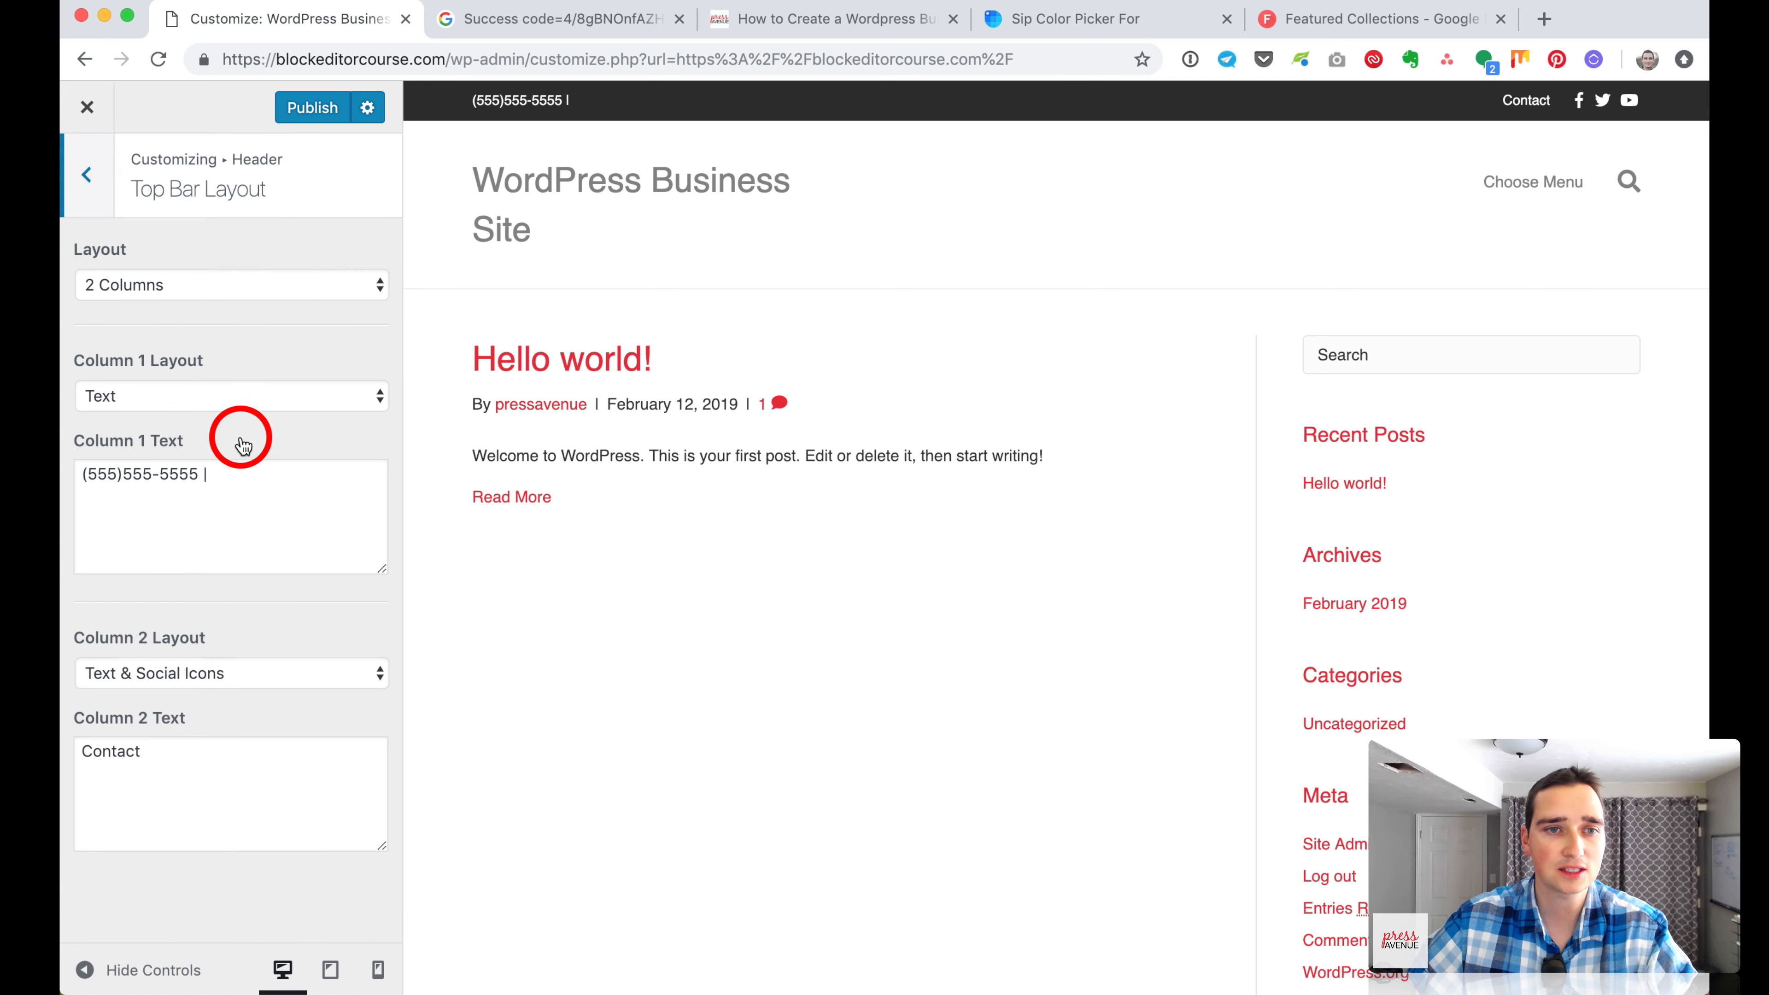
{"action": "left_click", "coordinate": [231, 490]}
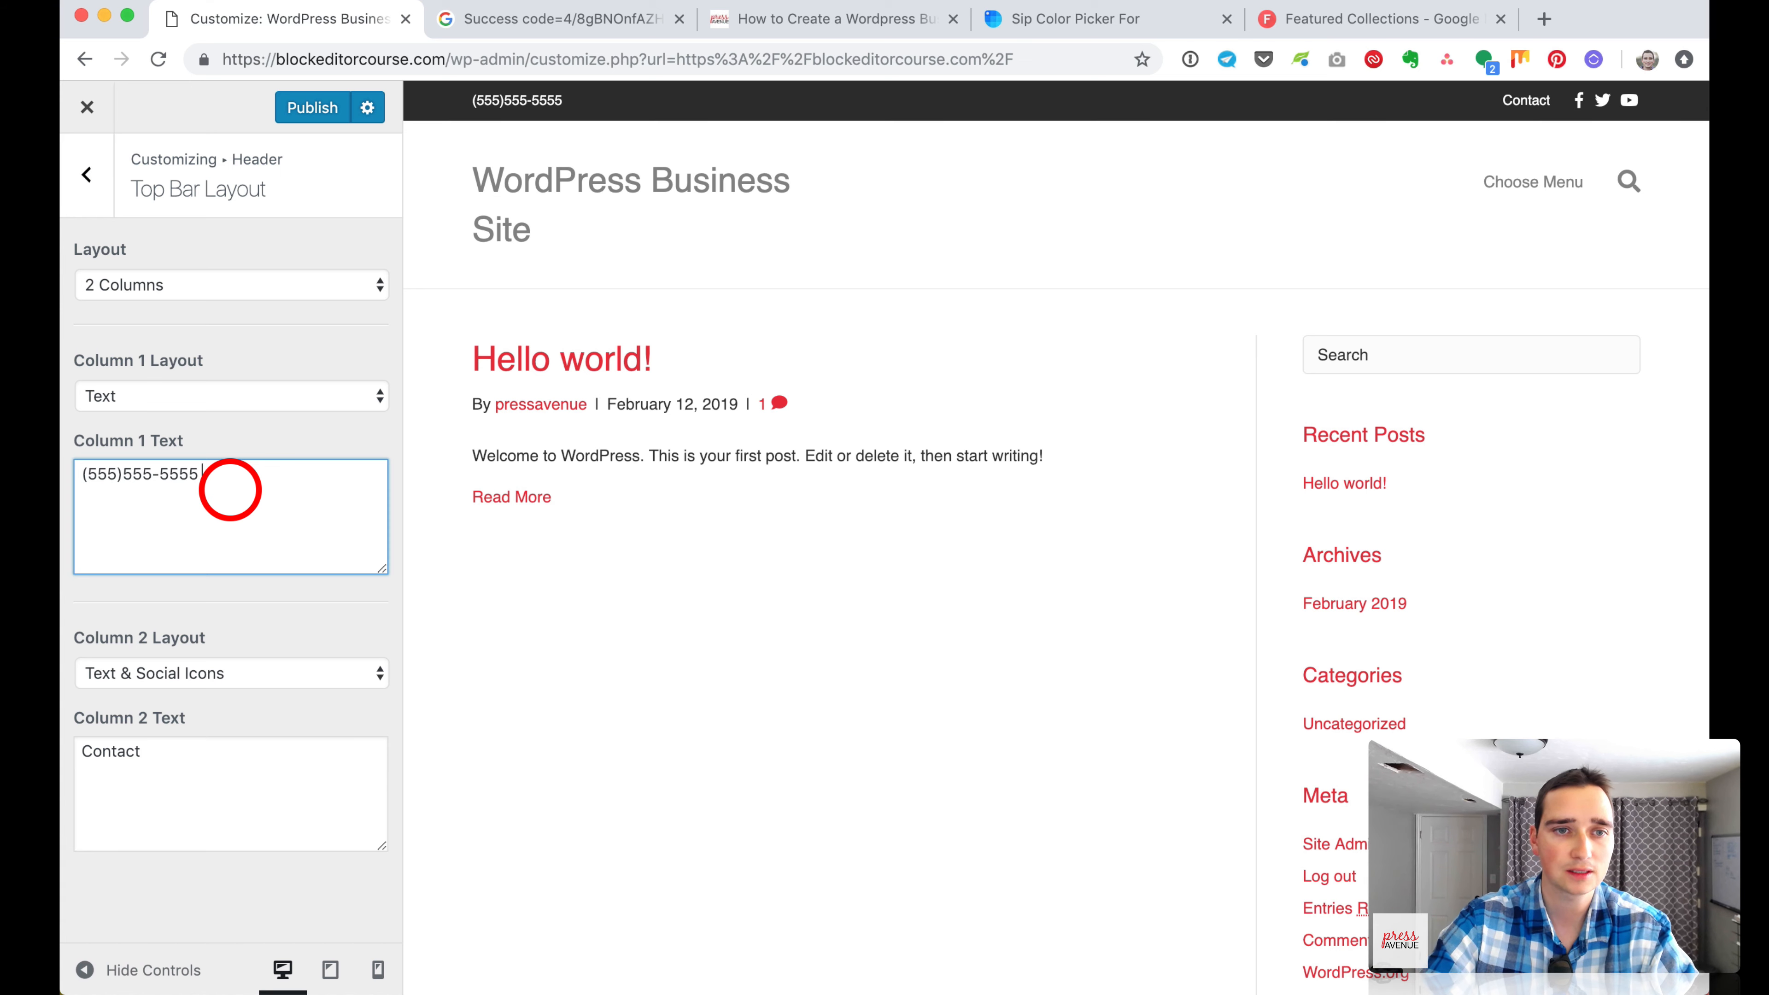
{"action": "left_click", "coordinate": [86, 174]}
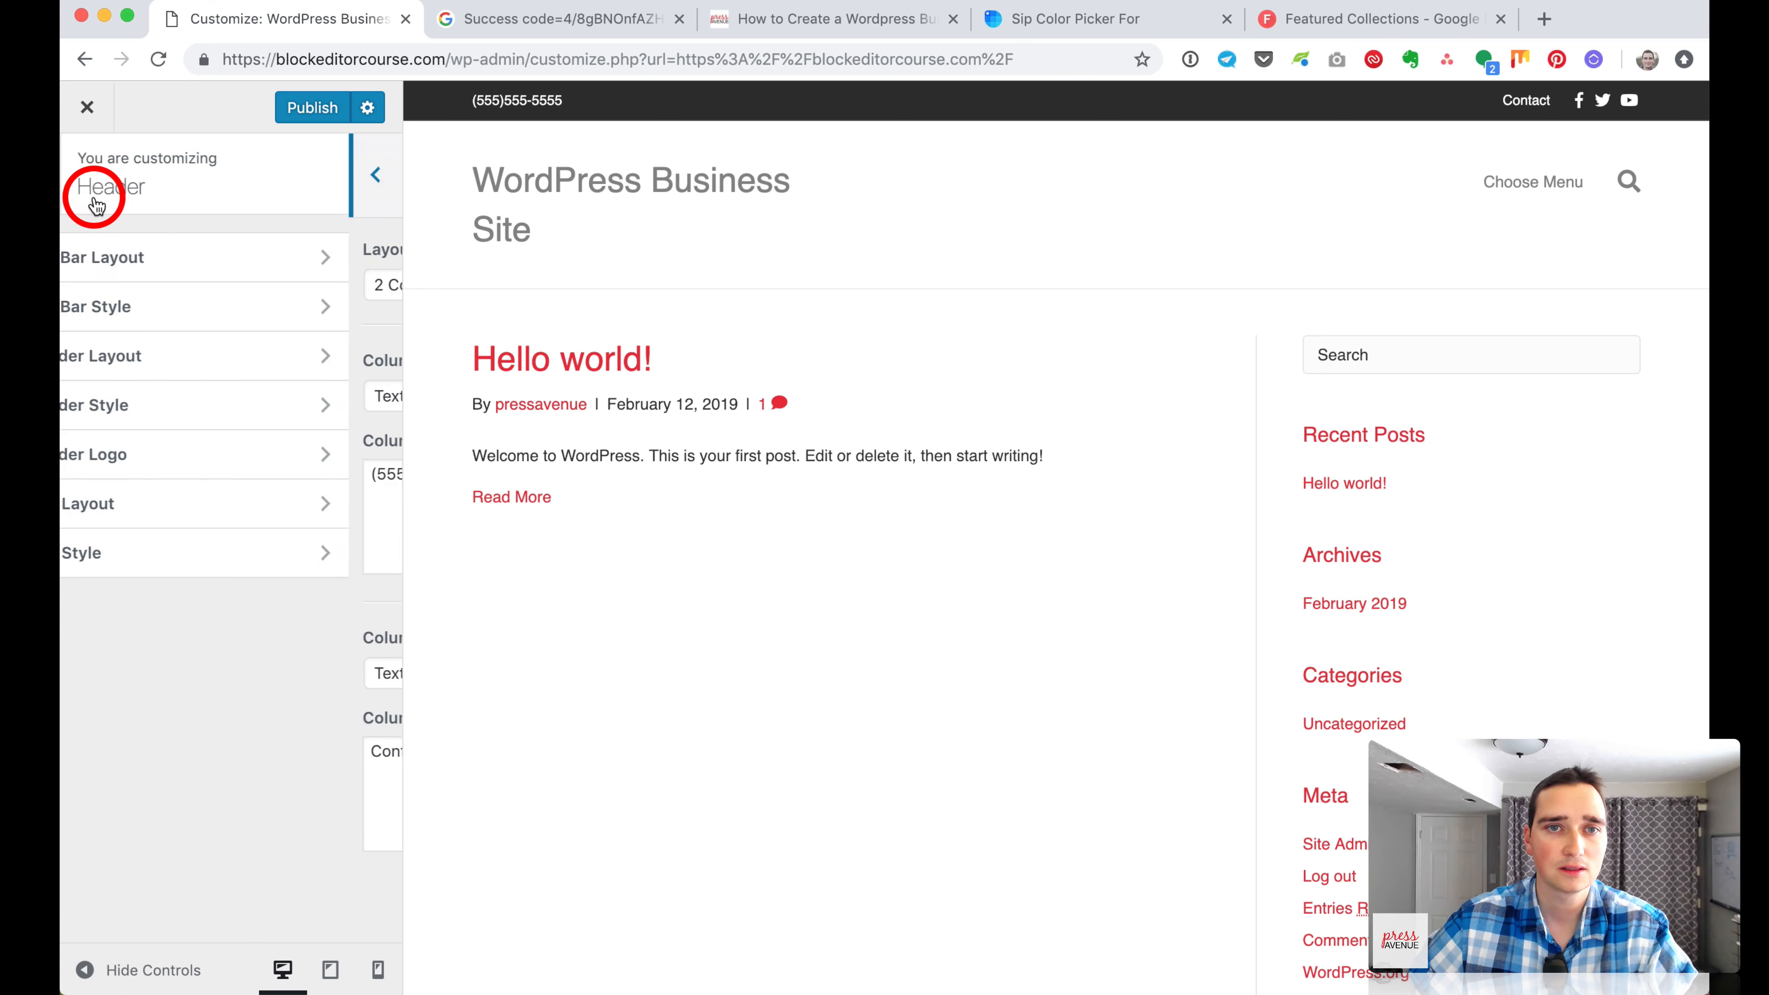
Open the Header Layout settings, shorten the browser window, and examine how the Fade In fixed header behaves as the page scrolls.
{"action": "left_click", "coordinate": [218, 352]}
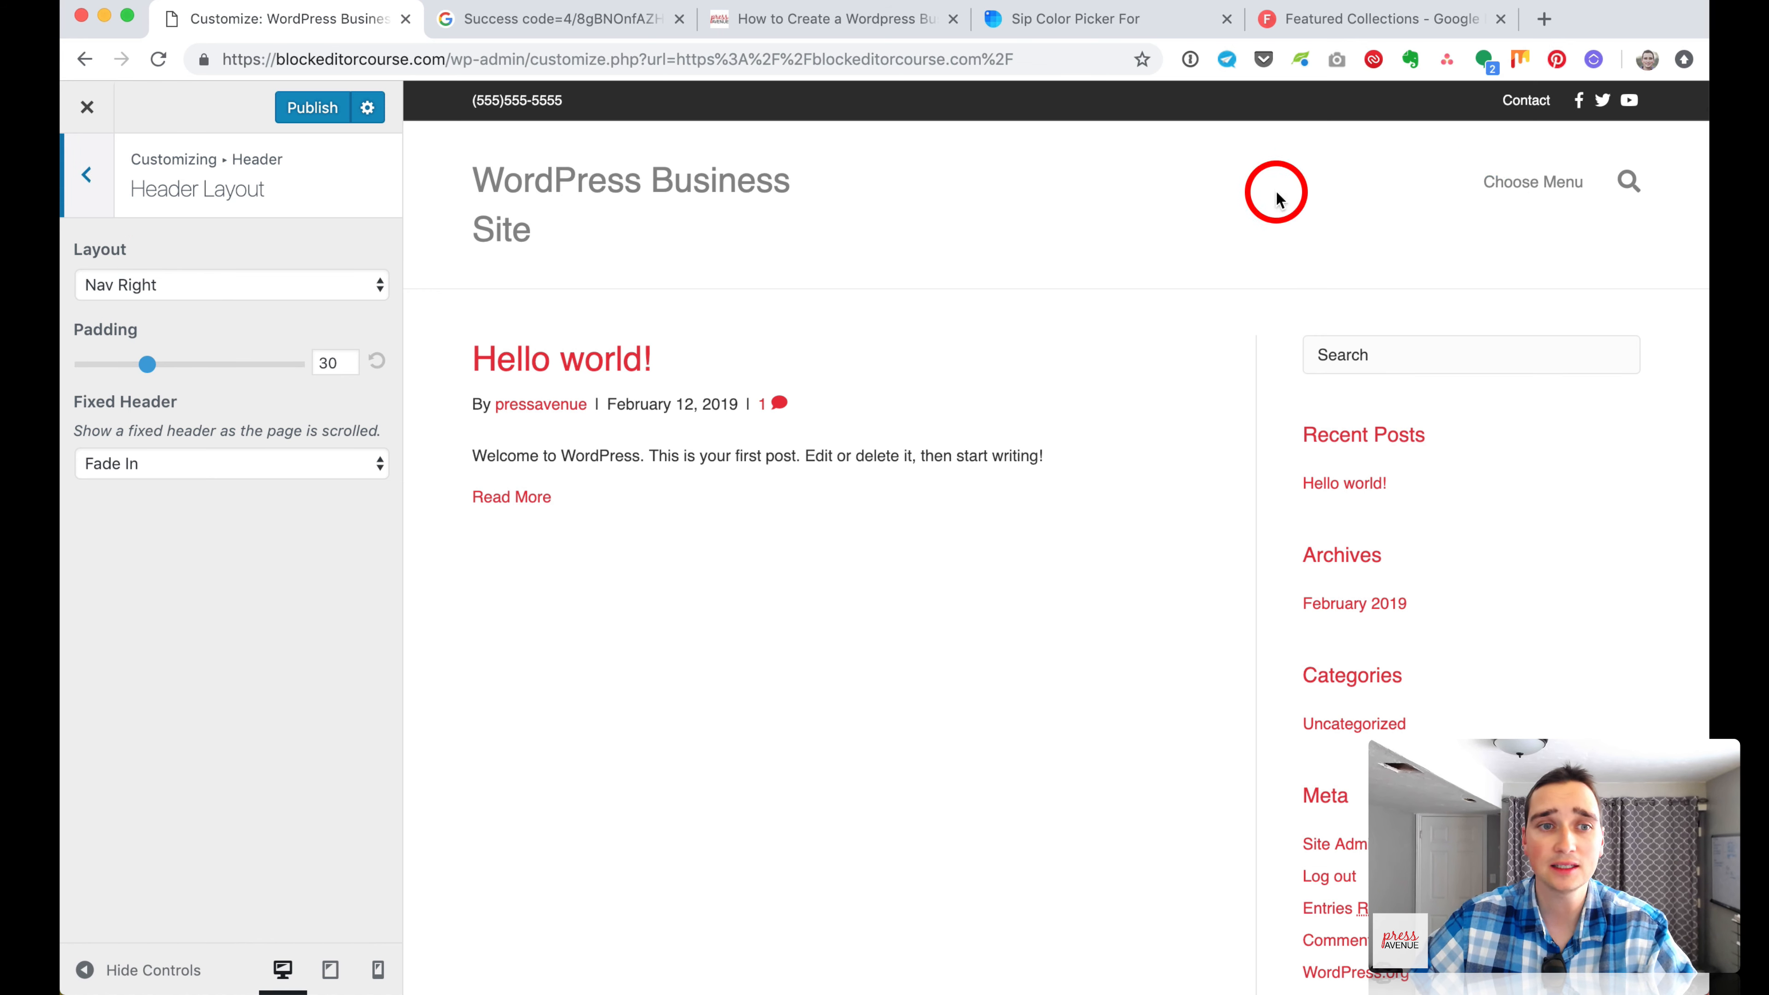
{"action": "scroll", "coordinate": [453, 395], "scroll_direction": "down", "scroll_amount": 3}
{"action": "scroll", "coordinate": [453, 394], "scroll_direction": "up", "scroll_amount": 3}
{"action": "scroll", "coordinate": [445, 392], "scroll_direction": "down", "scroll_amount": 3}
{"action": "scroll", "coordinate": [441, 390], "scroll_direction": "up", "scroll_amount": 3}
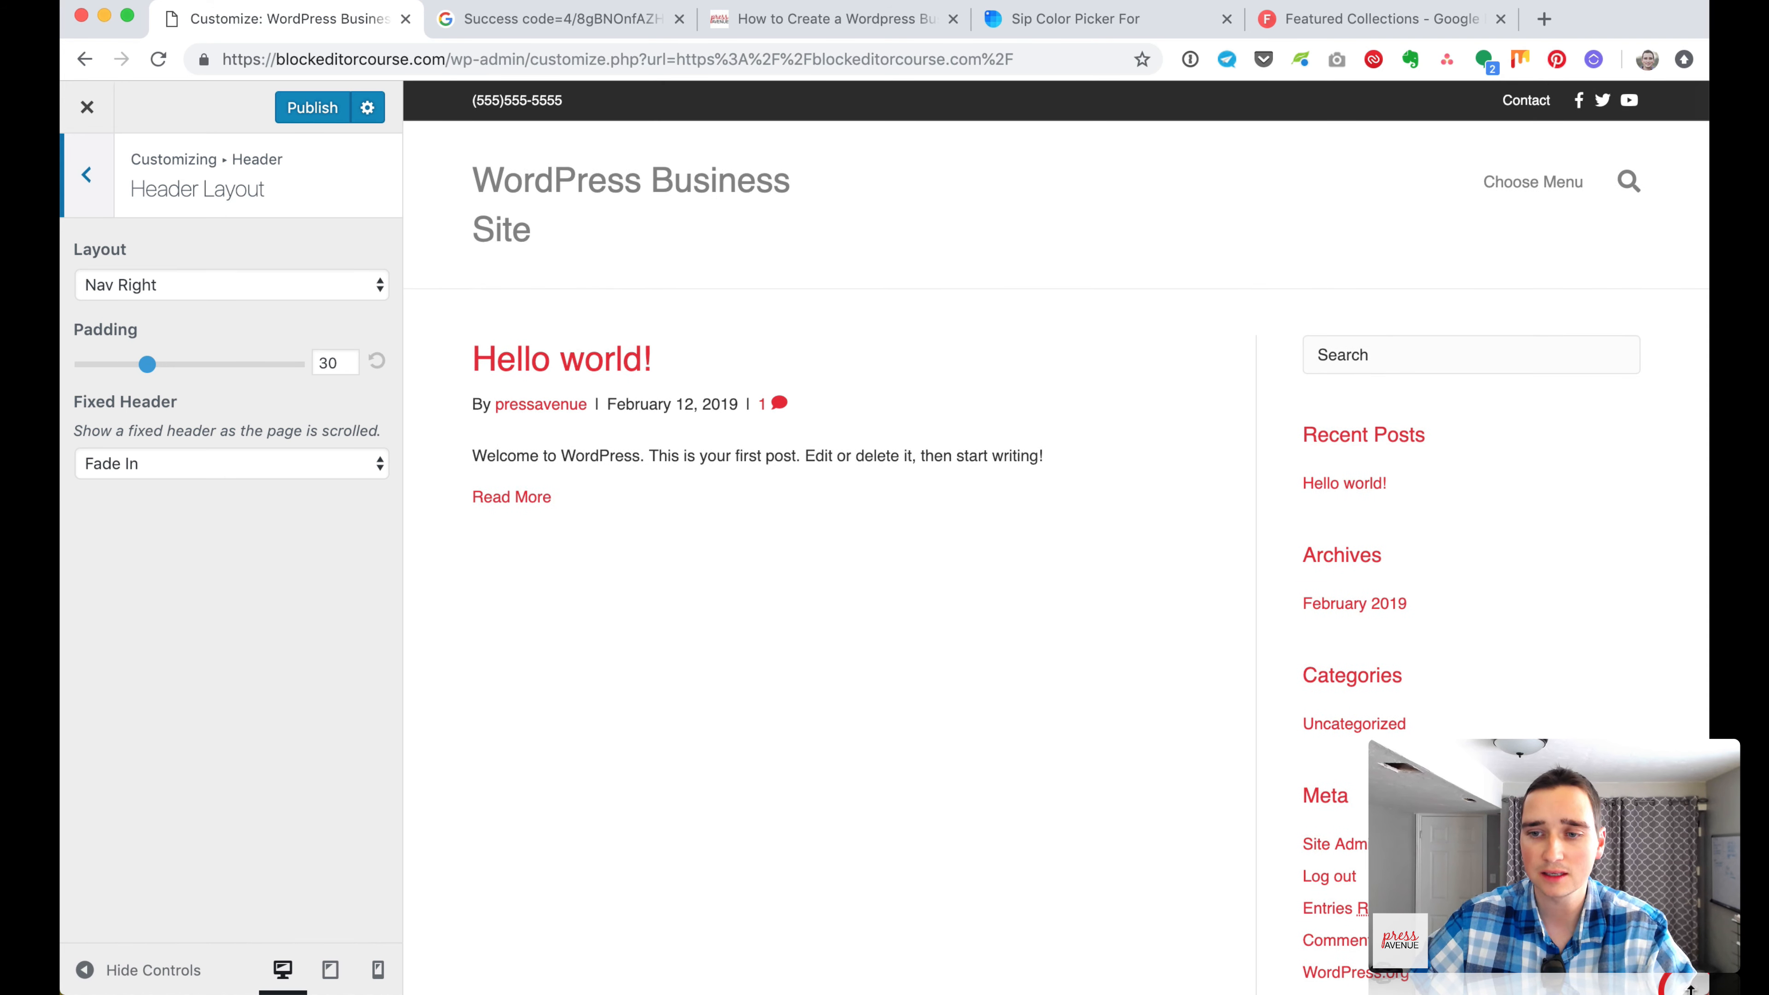
{"action": "left_click_drag", "start_coordinate": [1693, 984], "coordinate": [1710, 636]}
{"action": "scroll", "coordinate": [766, 439], "scroll_direction": "down", "scroll_amount": 10}
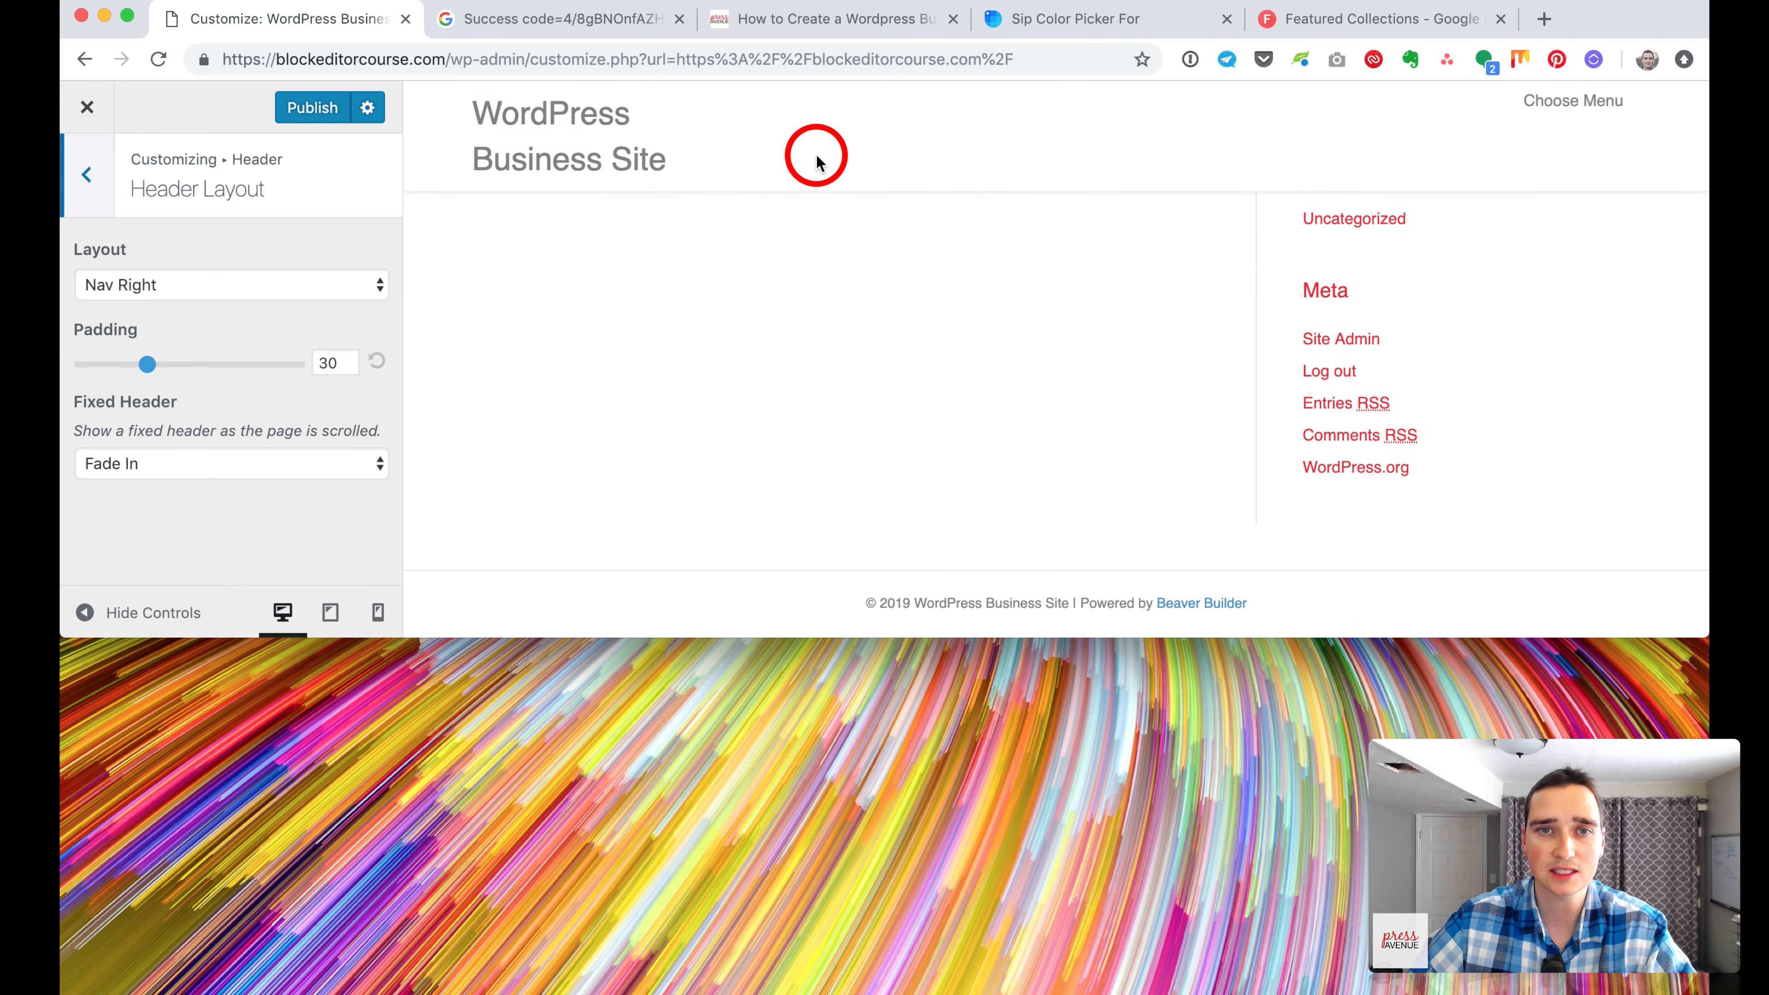
{"action": "scroll", "coordinate": [838, 412], "scroll_direction": "up", "scroll_amount": 10}
{"action": "scroll", "coordinate": [838, 412], "scroll_direction": "down", "scroll_amount": 10}
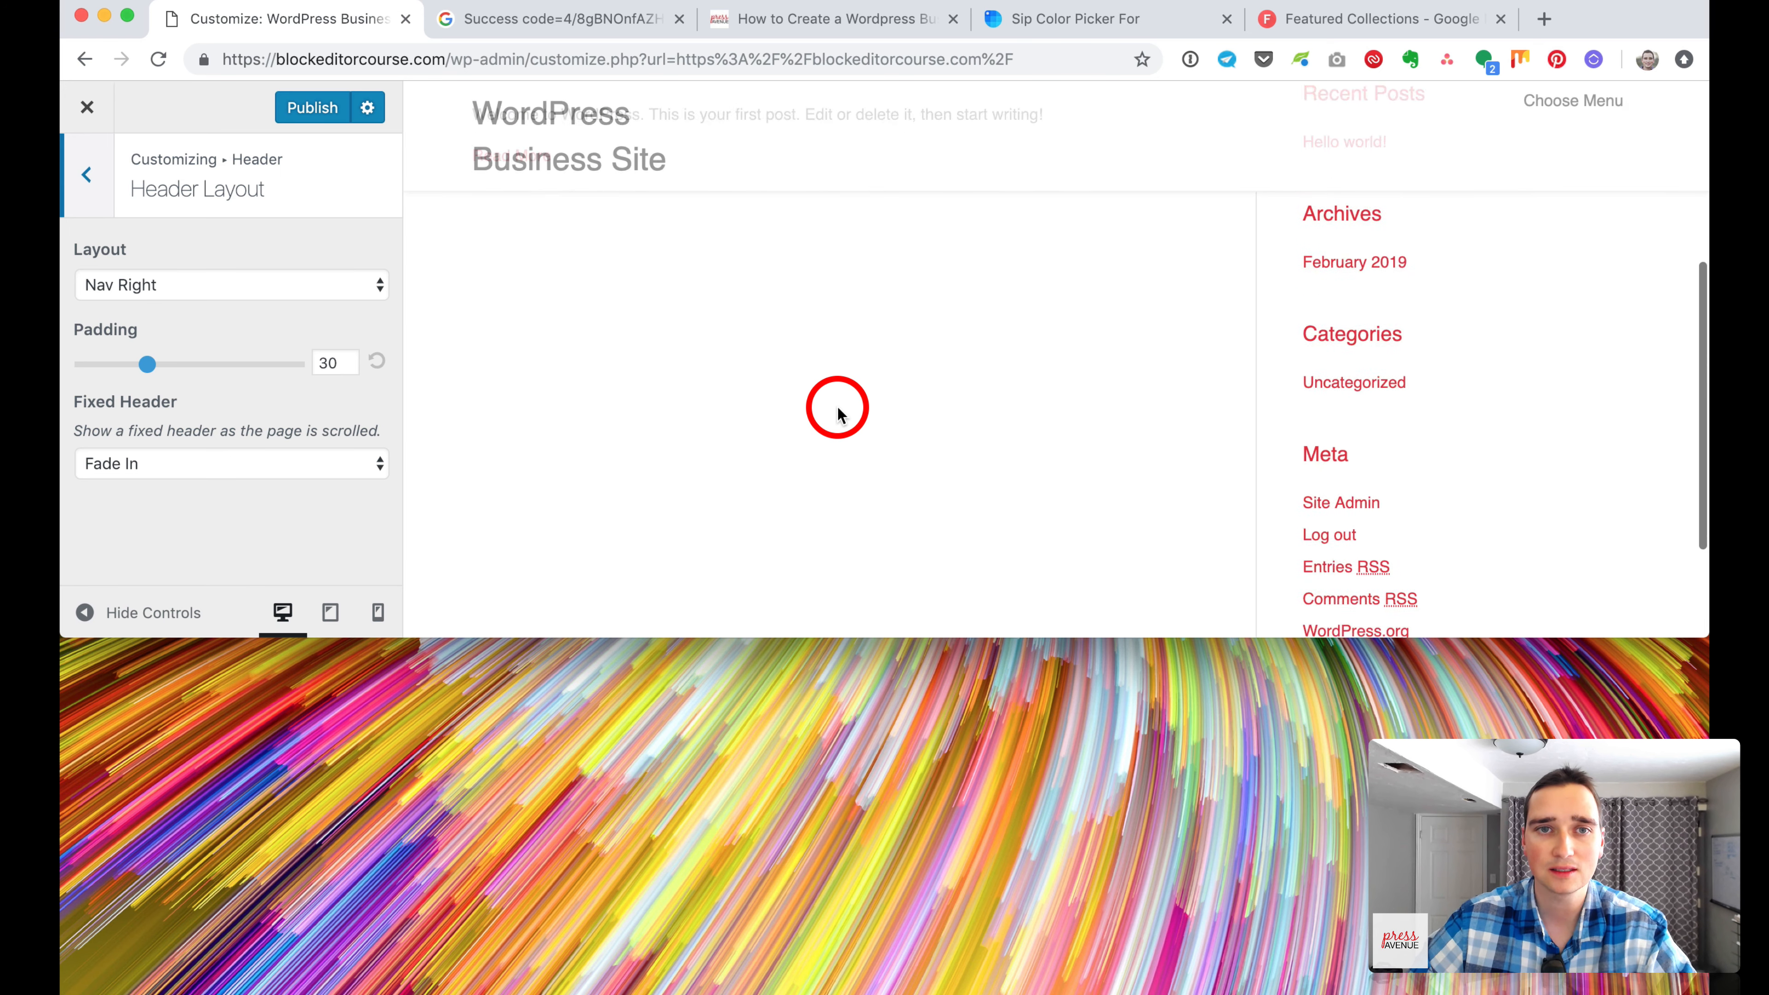
{"action": "scroll", "coordinate": [838, 412], "scroll_direction": "up", "scroll_amount": 10}
Set the Fixed Header option to Shrink and preview its behavior on the scrolling page.
{"action": "left_click", "coordinate": [269, 474]}
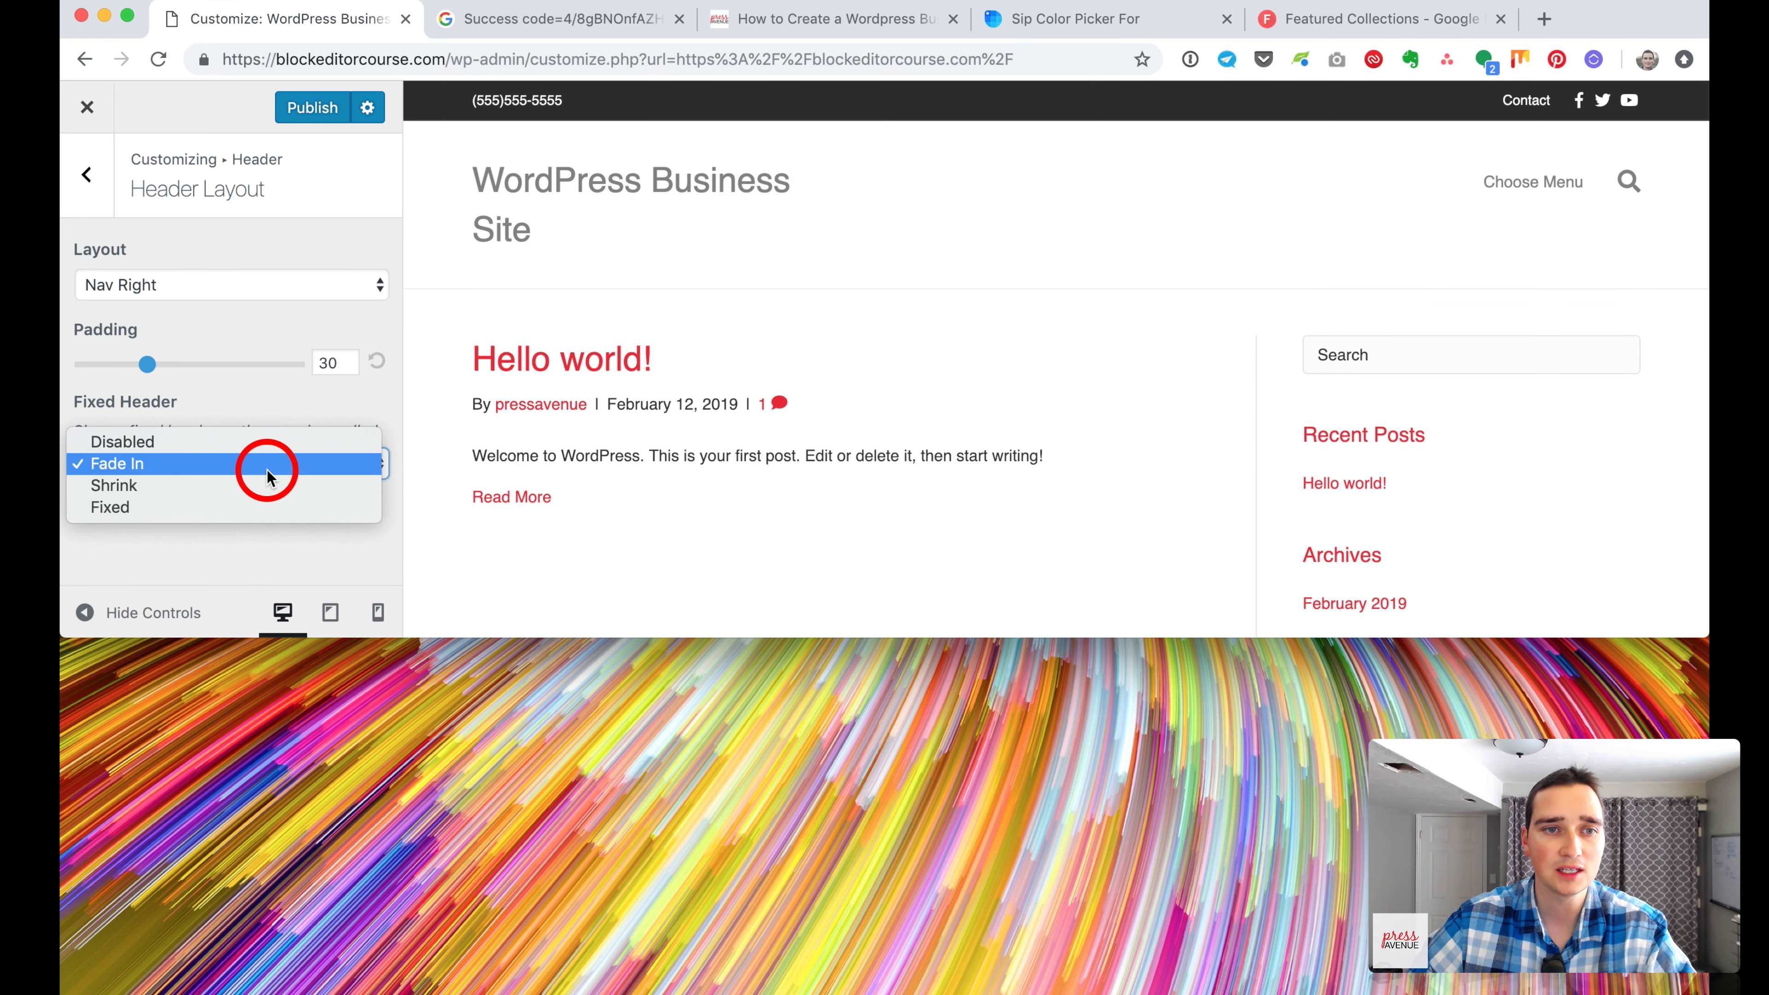
{"action": "left_click", "coordinate": [268, 485]}
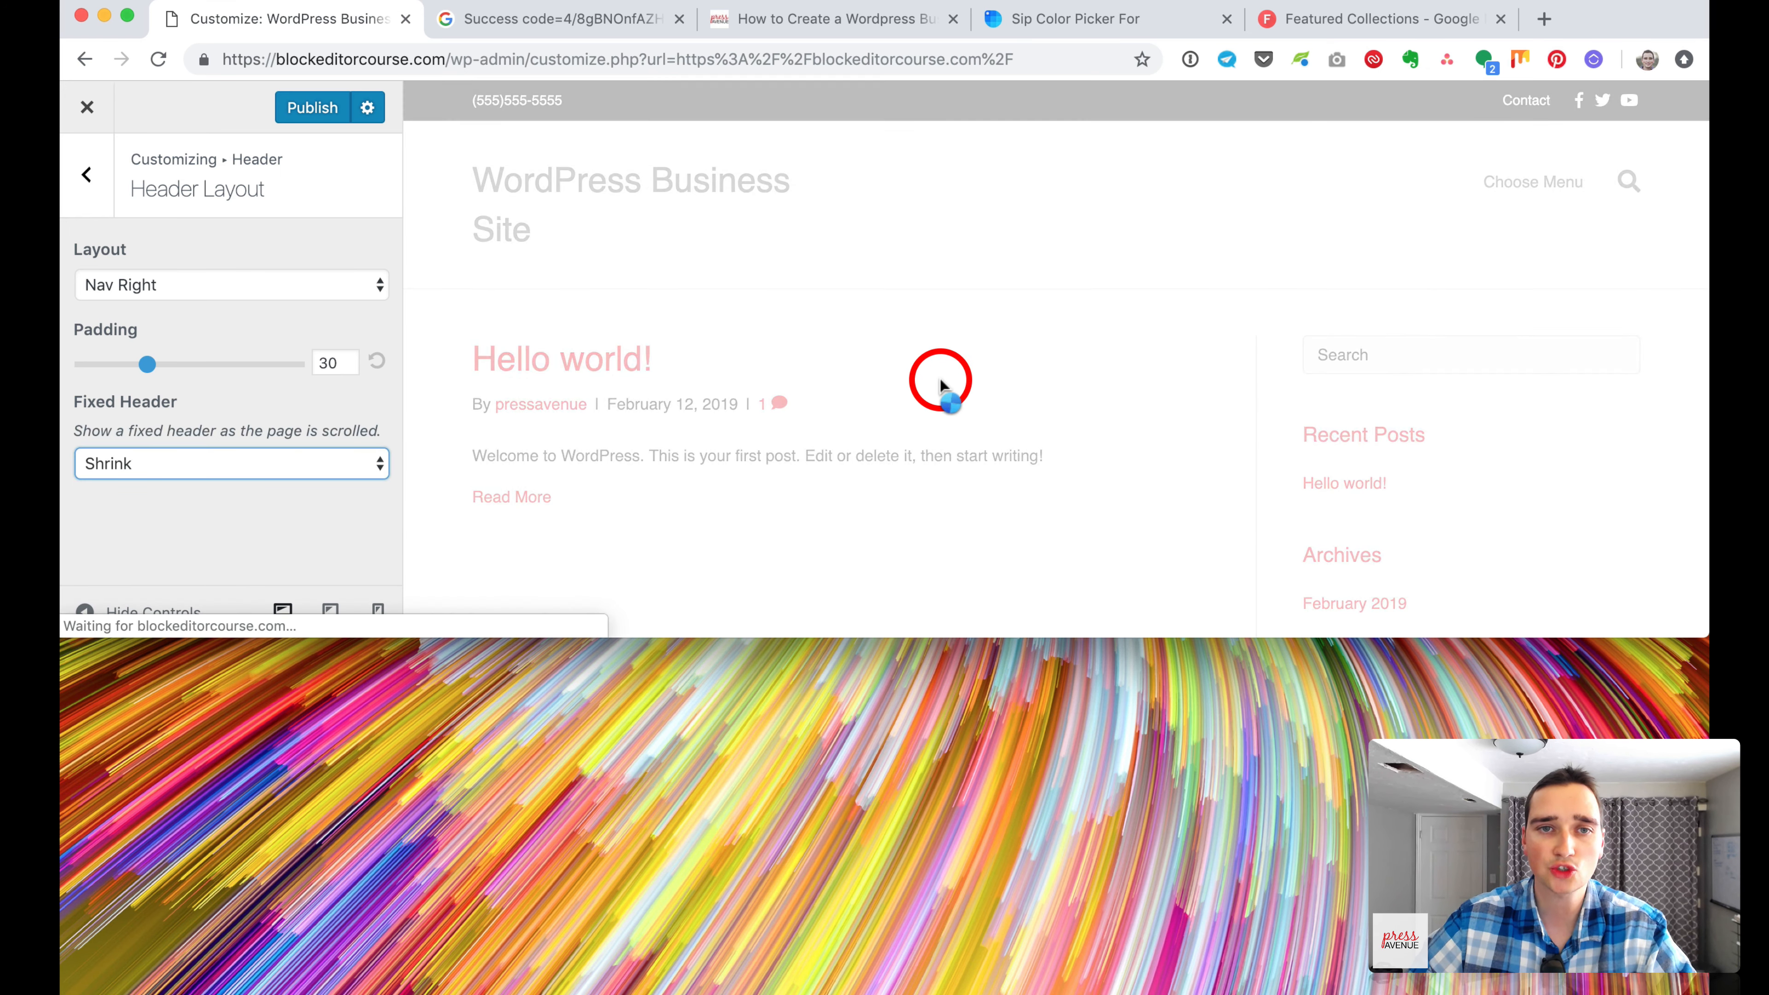
{"action": "scroll", "coordinate": [940, 383], "scroll_direction": "down", "scroll_amount": 10}
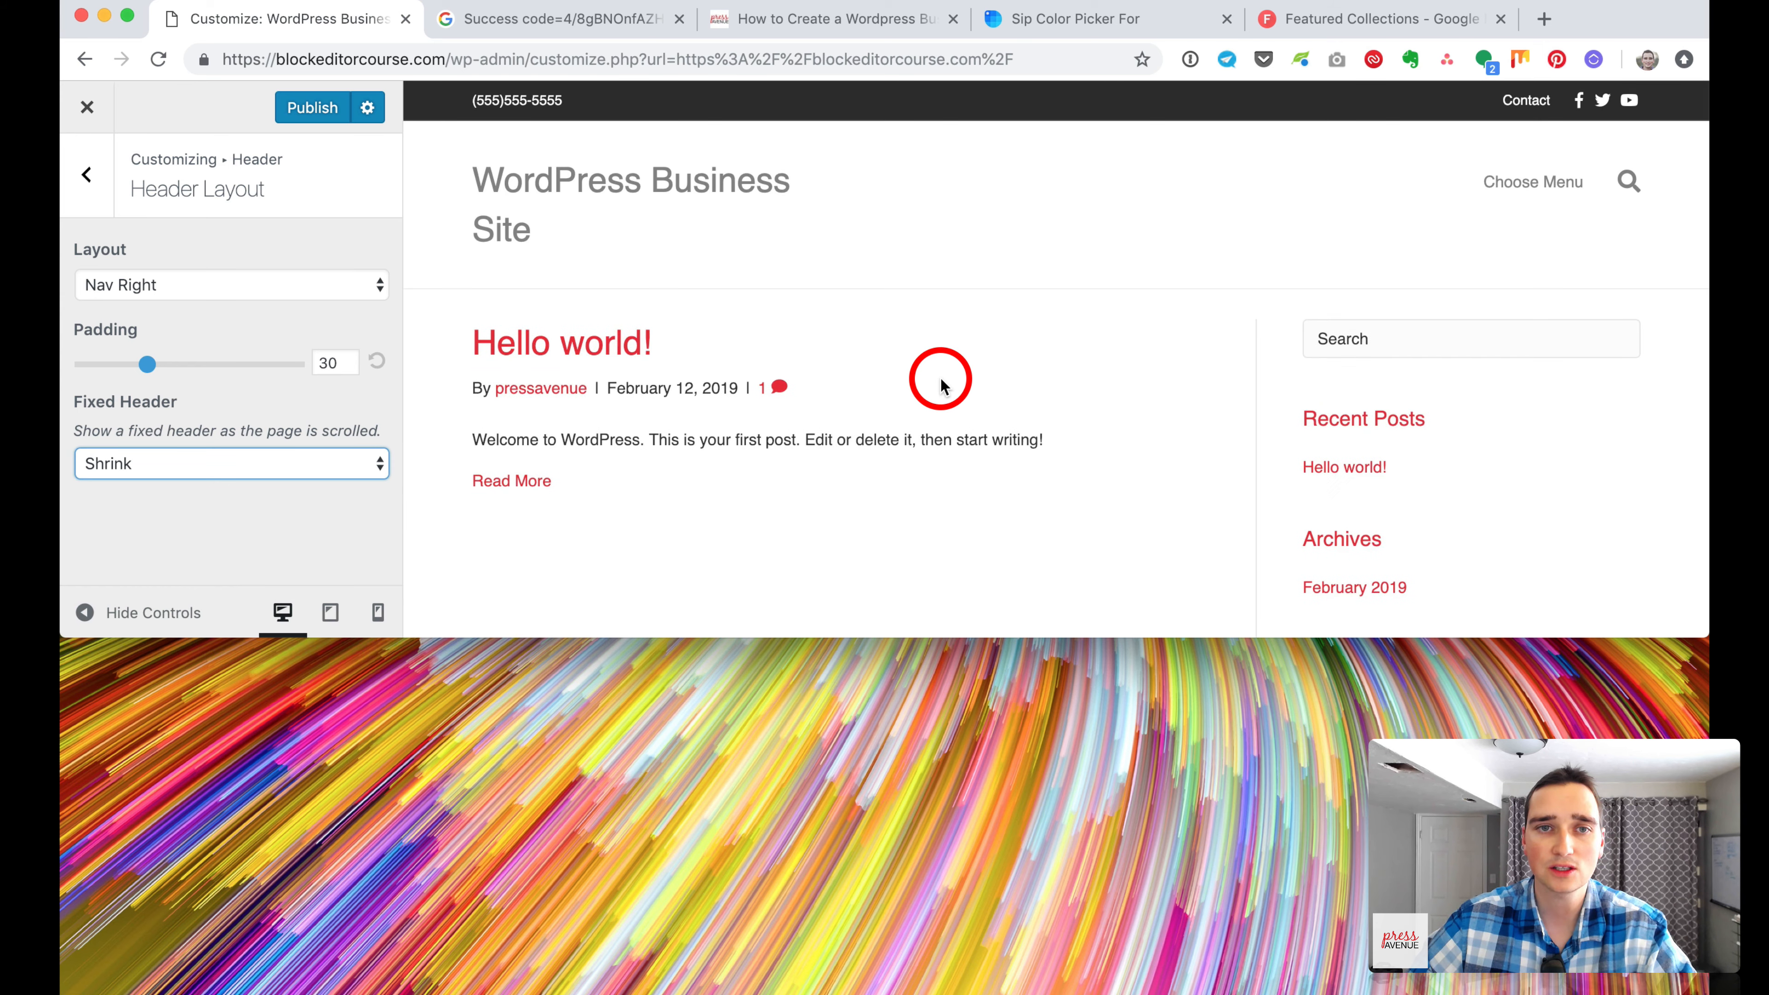
{"action": "scroll", "coordinate": [722, 315], "scroll_direction": "up", "scroll_amount": 10}
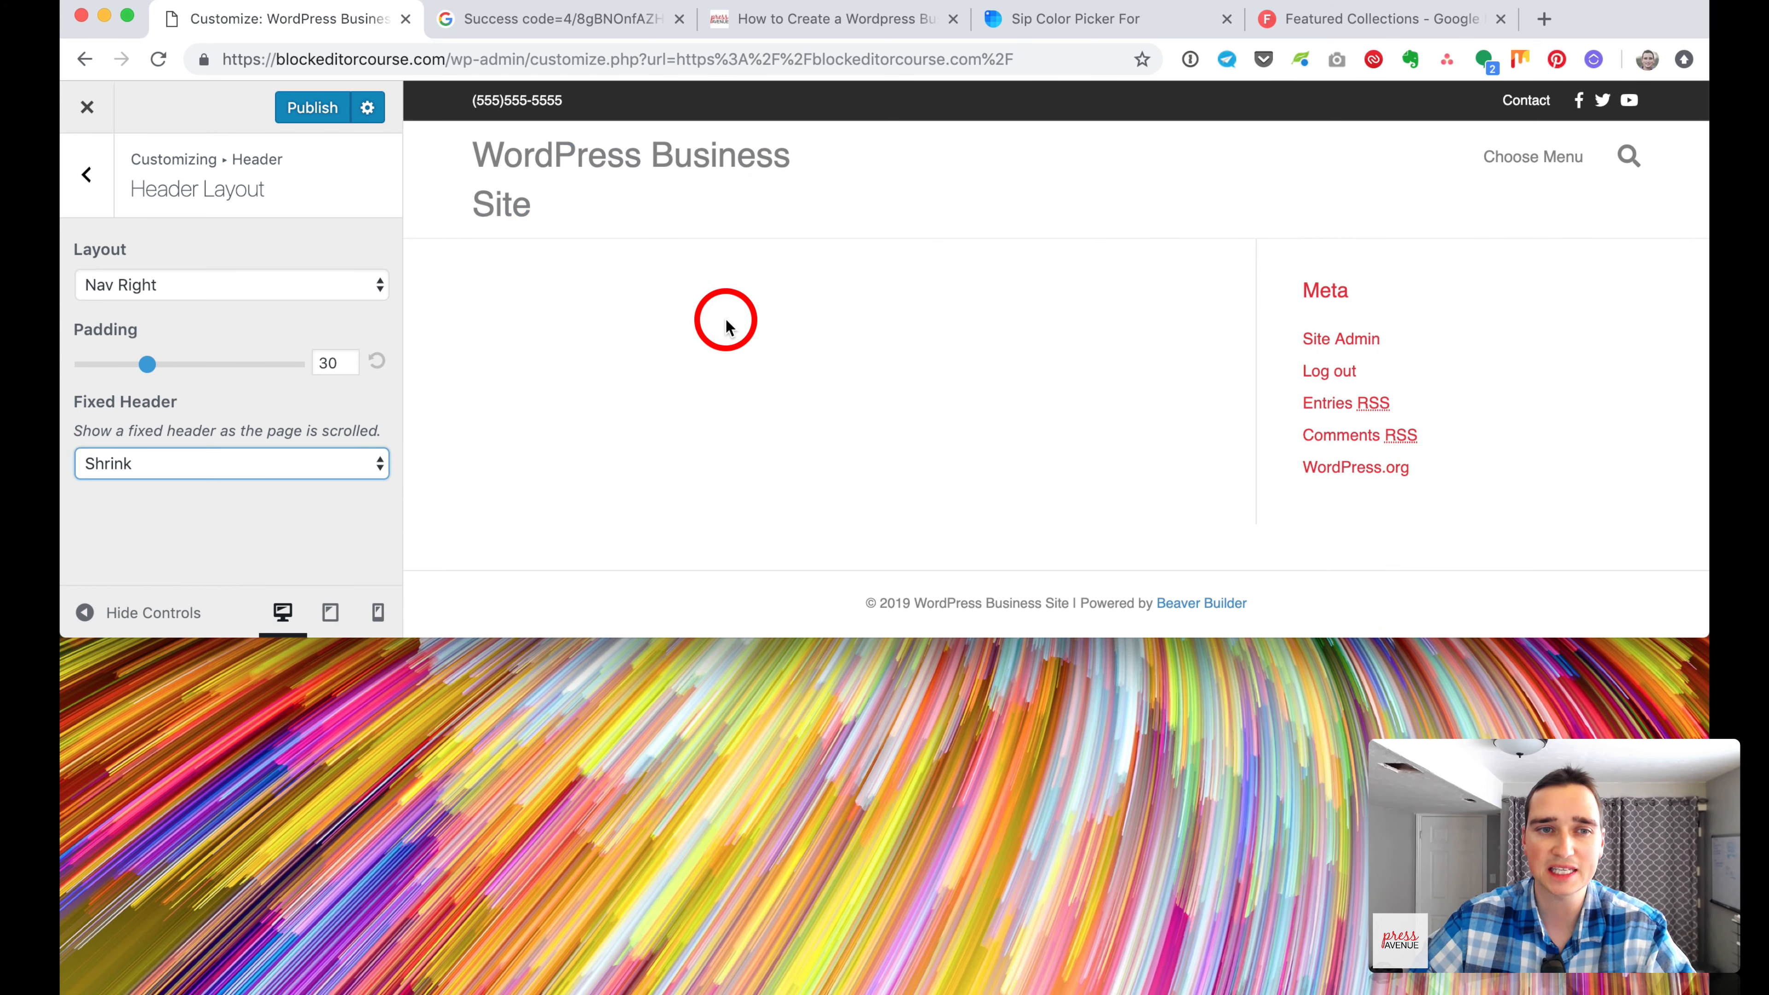
Switch the Fixed Header option to Fixed and preview its behavior on the scrolling page.
{"action": "left_click", "coordinate": [330, 463]}
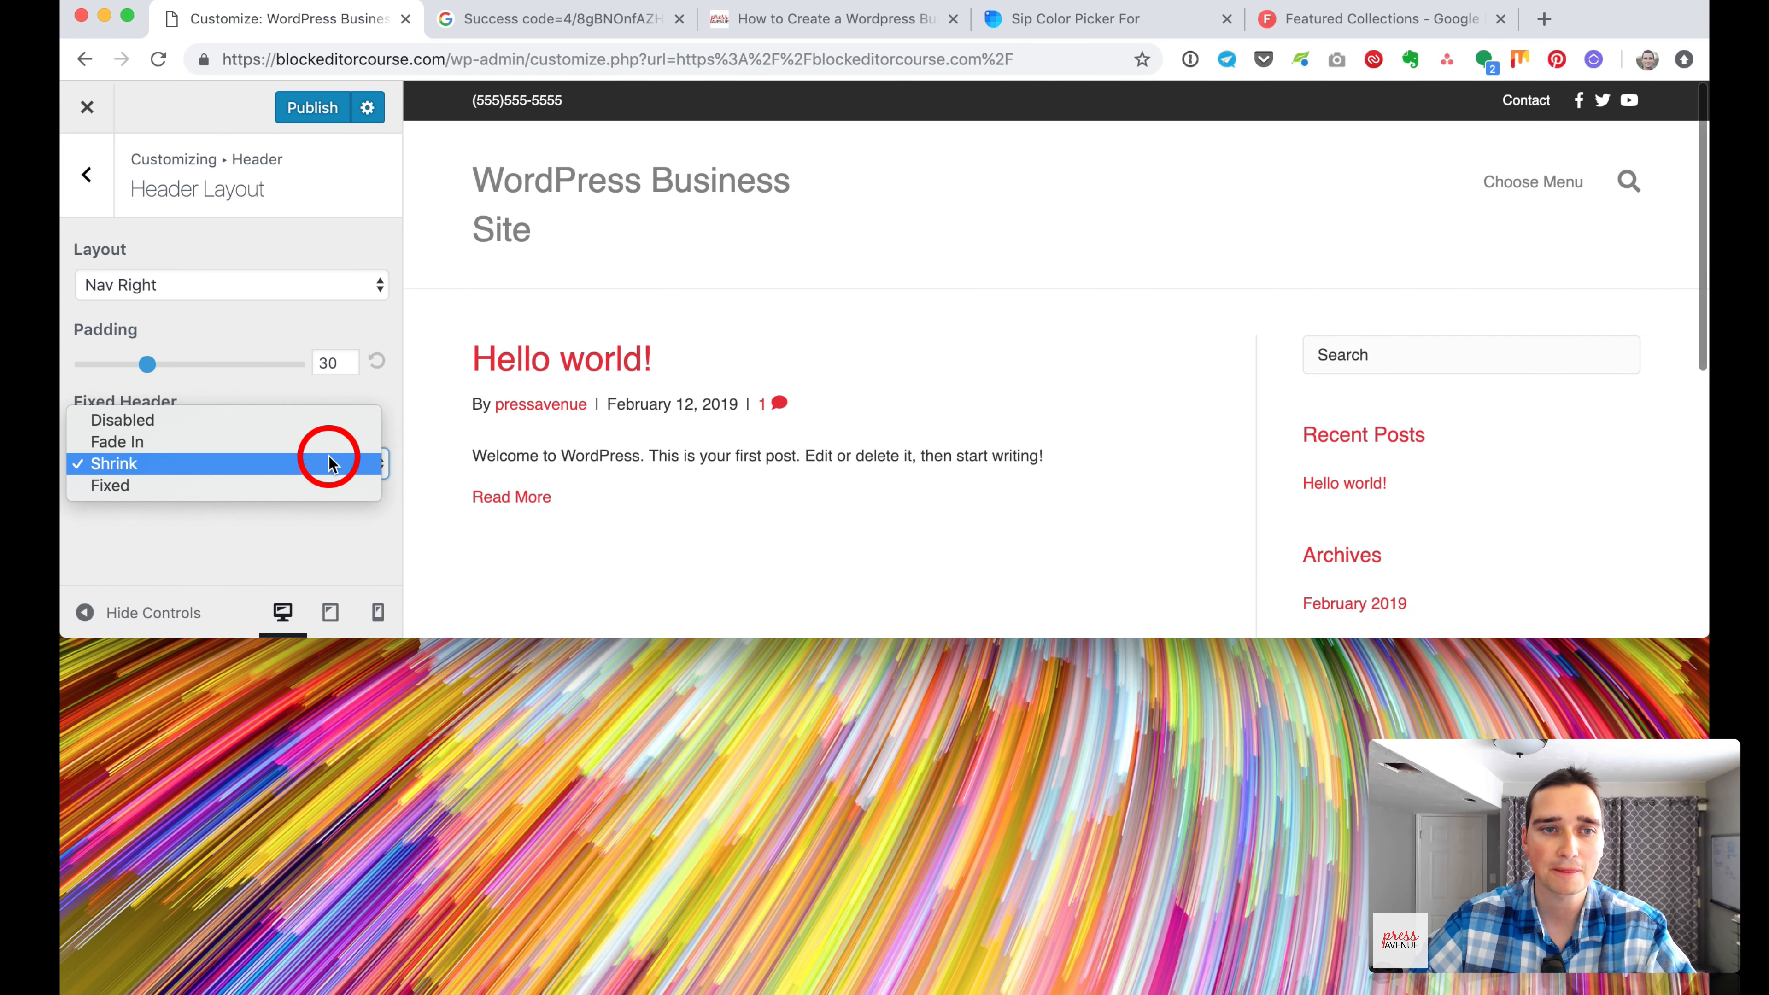
{"action": "left_click", "coordinate": [326, 485]}
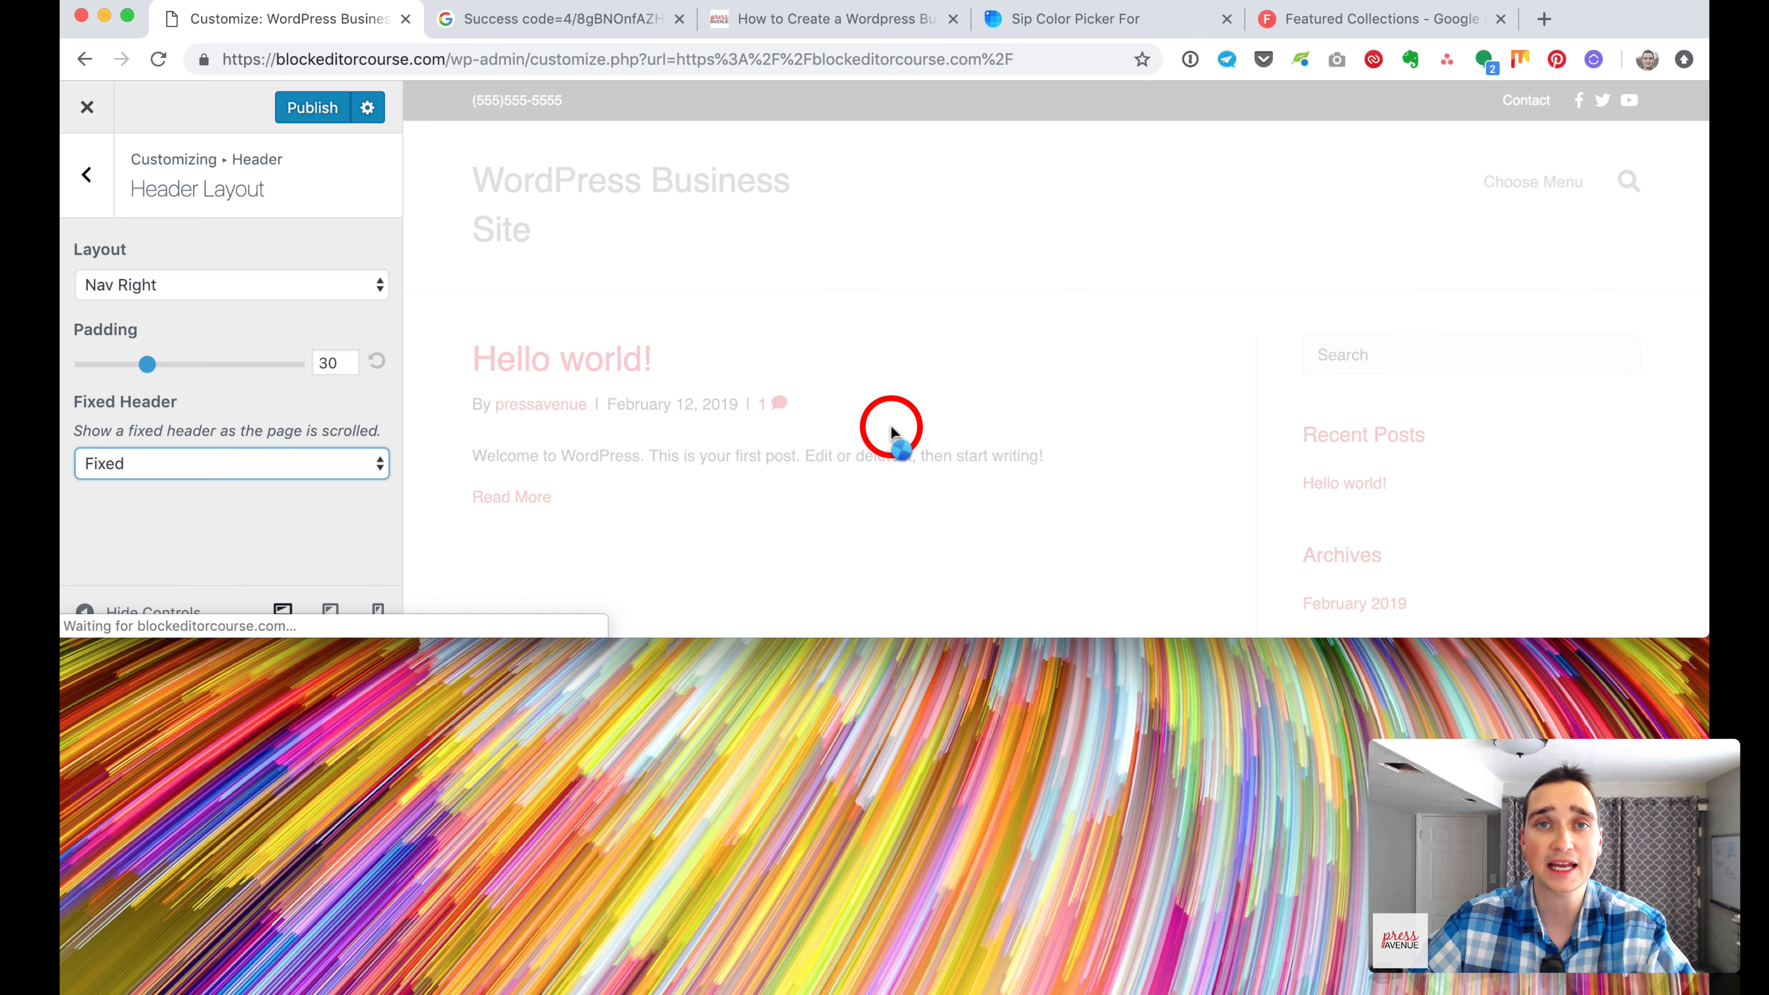
{"action": "scroll", "coordinate": [891, 429], "scroll_direction": "down", "scroll_amount": 5}
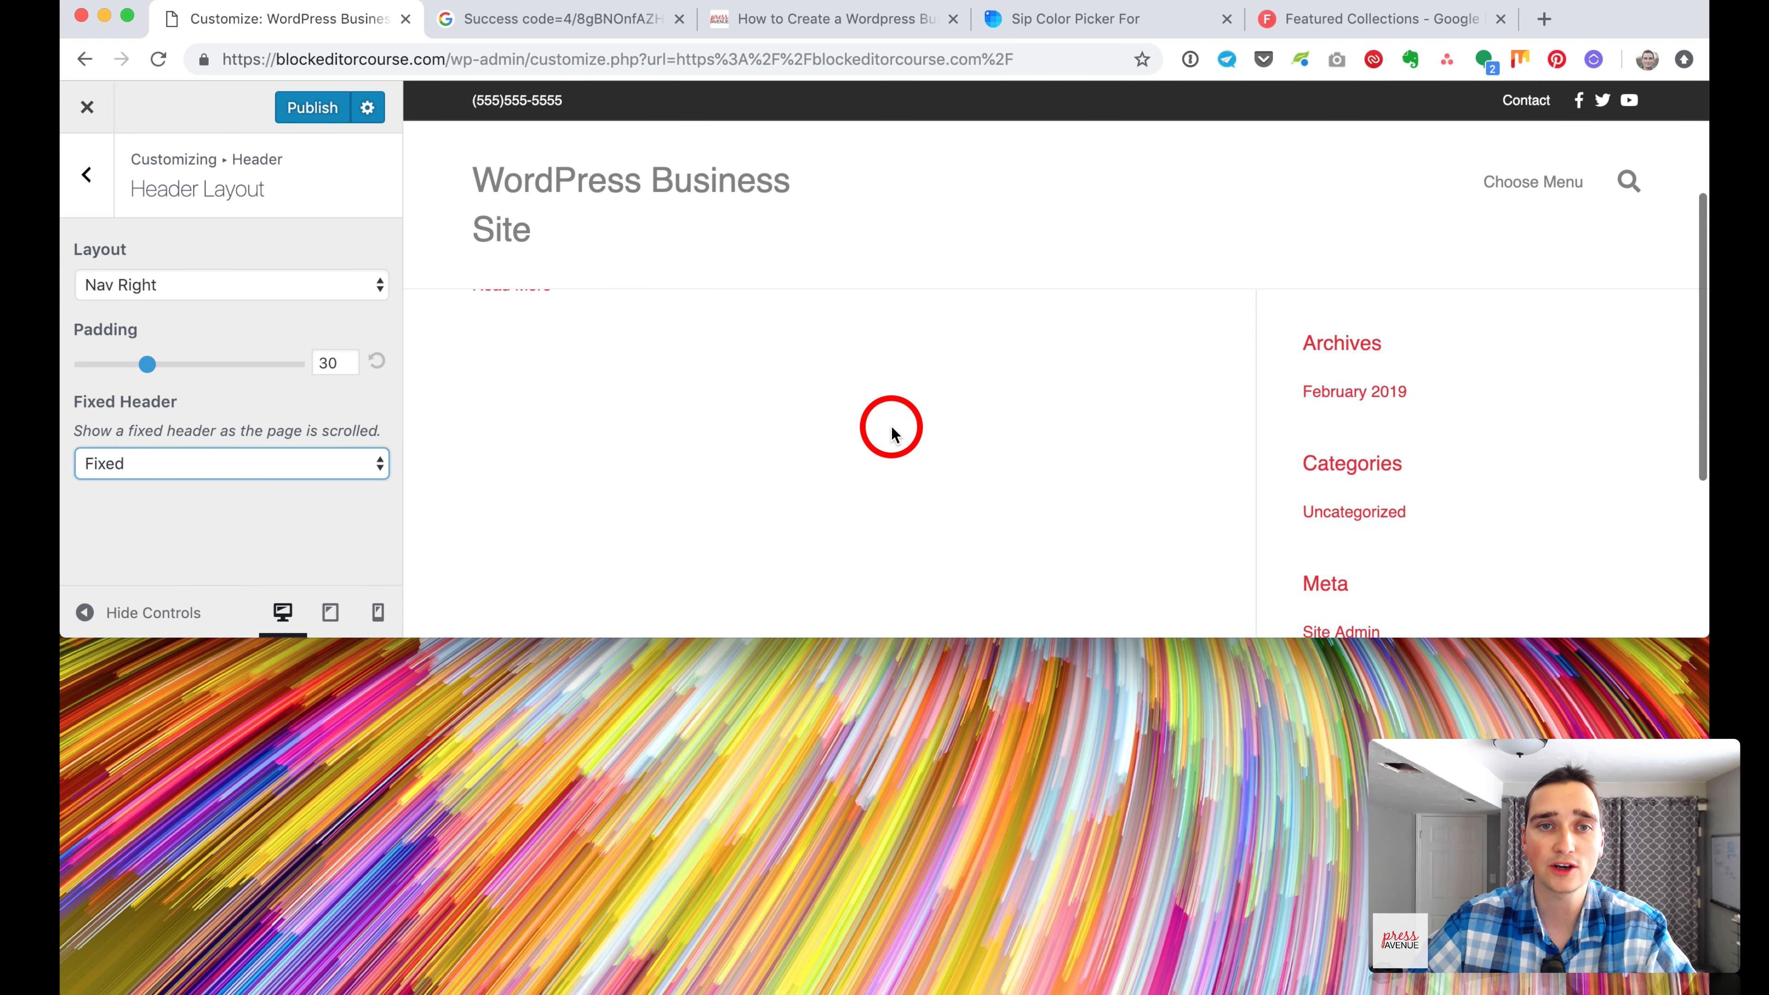
{"action": "scroll", "coordinate": [891, 432], "scroll_direction": "up", "scroll_amount": 3}
{"action": "scroll", "coordinate": [891, 432], "scroll_direction": "down", "scroll_amount": 3}
{"action": "scroll", "coordinate": [892, 432], "scroll_direction": "up", "scroll_amount": 5}
Try the Disabled option for the Fixed Header and check how the page scrolls with it.
{"action": "left_click", "coordinate": [158, 462]}
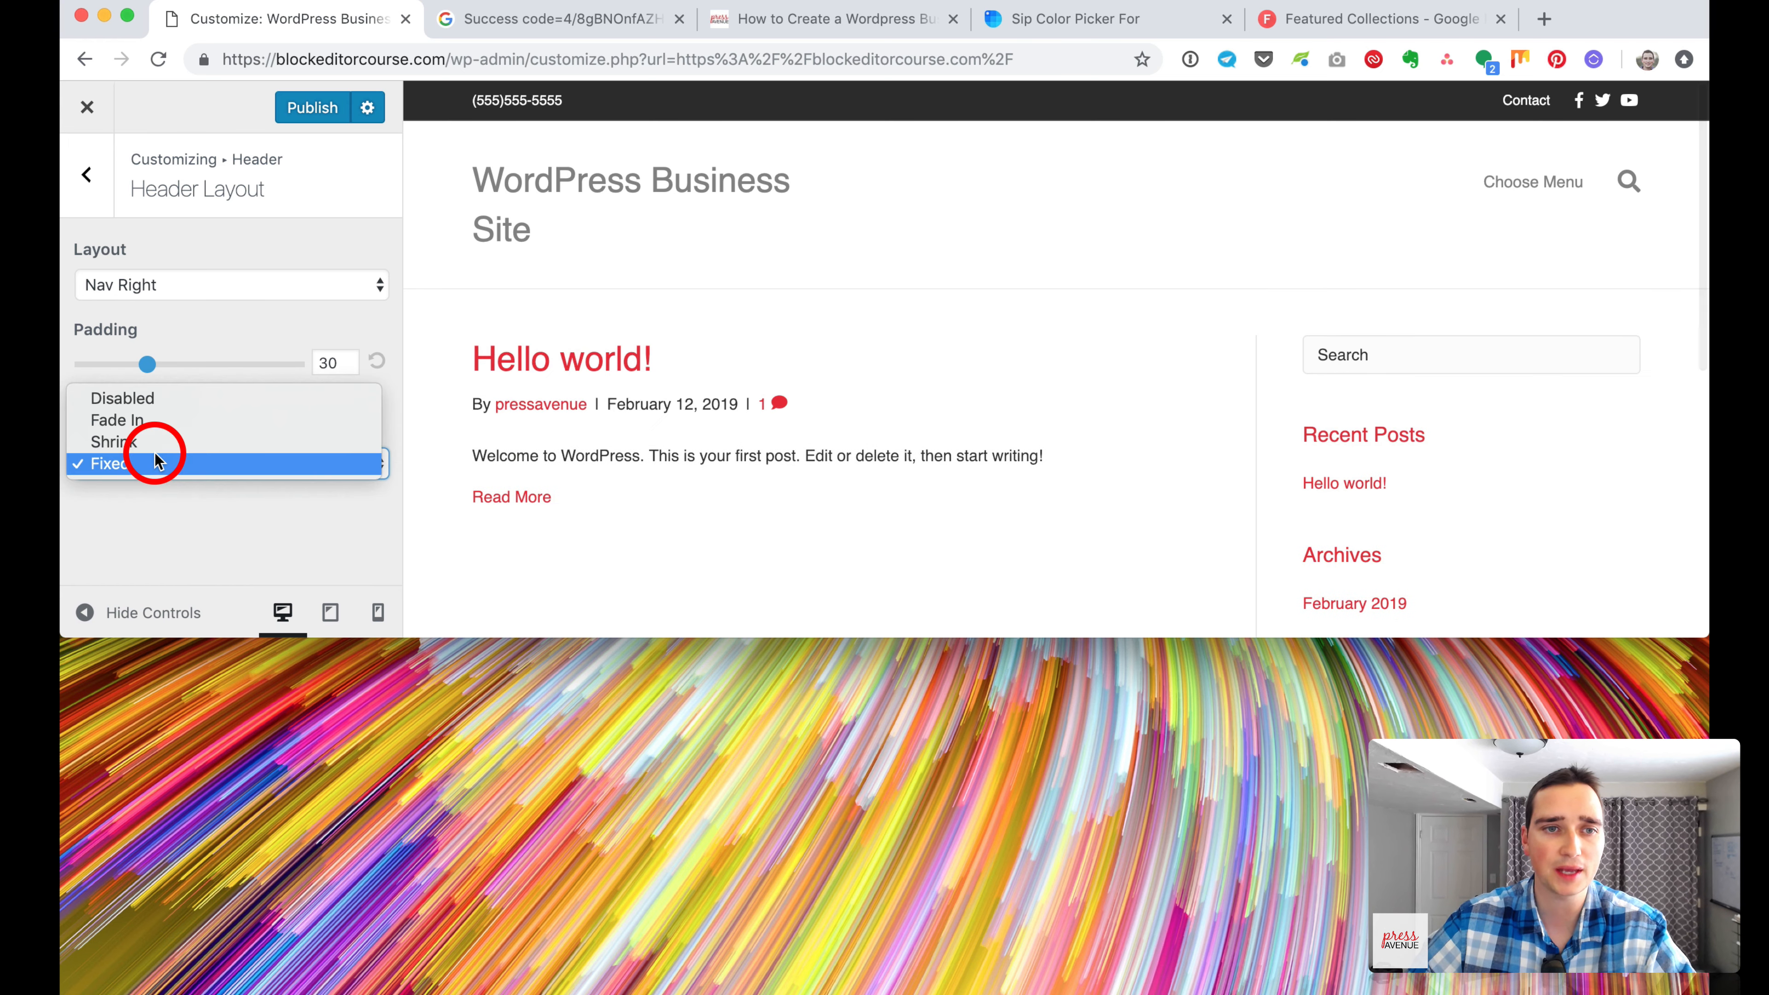
{"action": "left_click", "coordinate": [153, 398]}
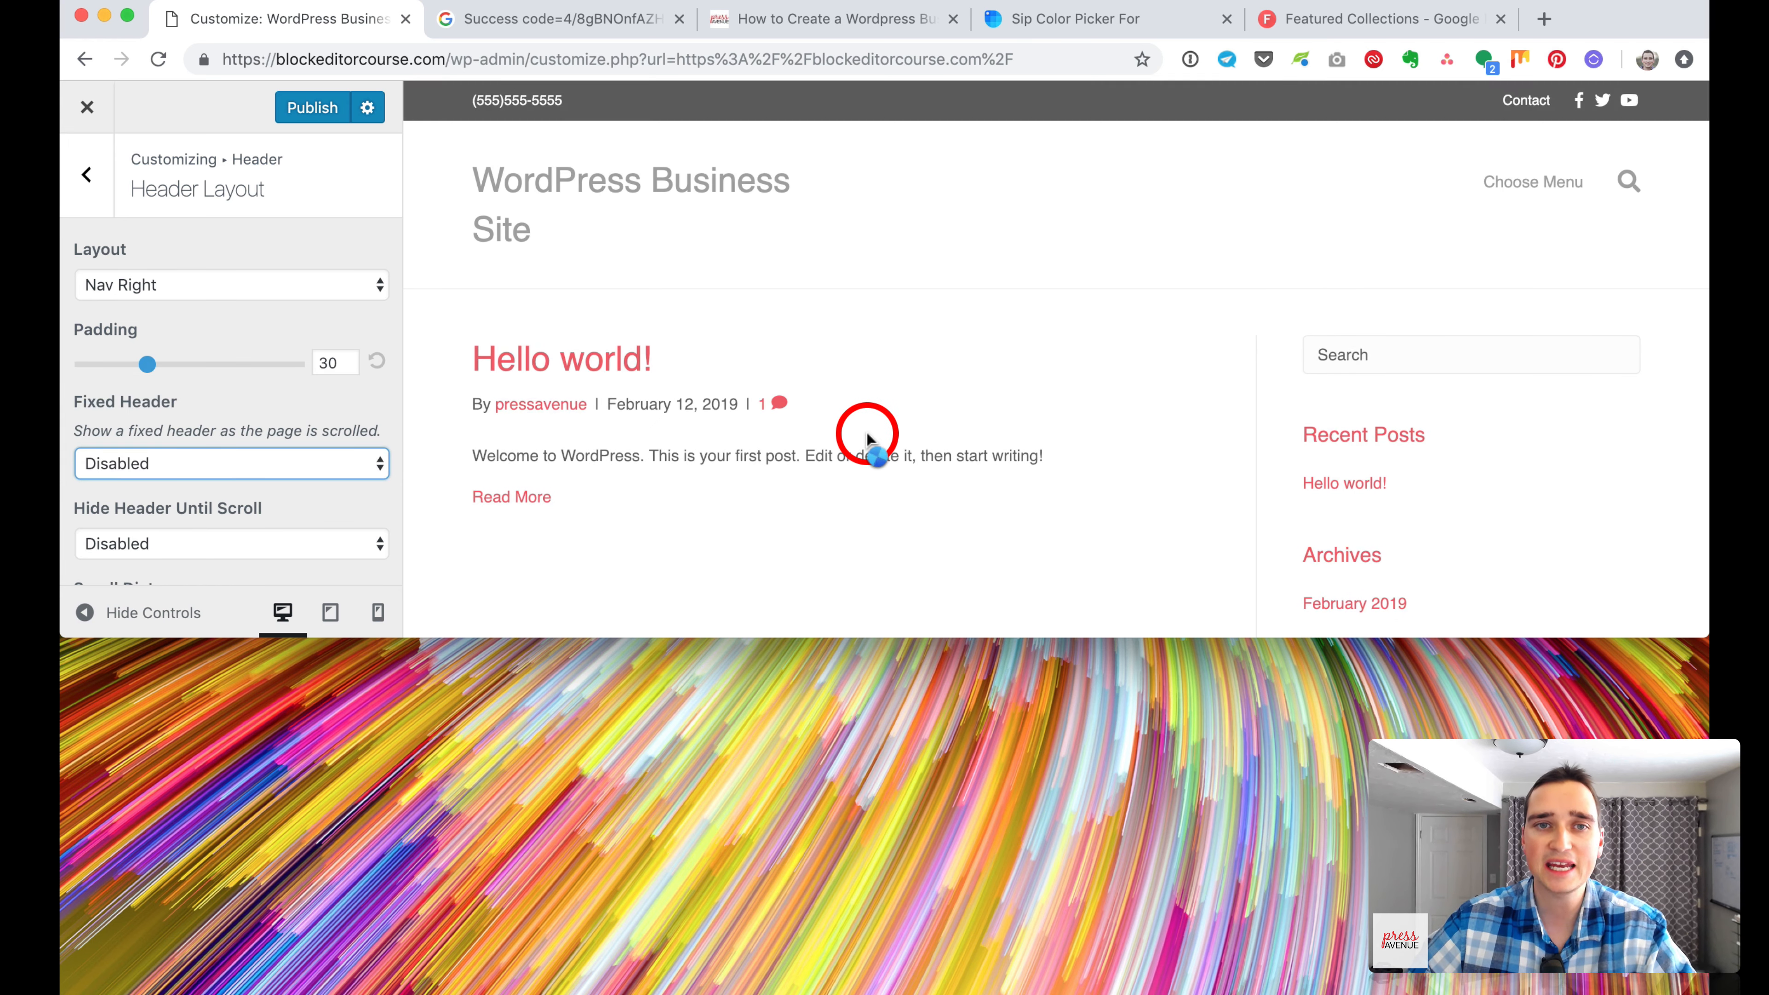
{"action": "scroll", "coordinate": [867, 437], "scroll_direction": "down", "scroll_amount": 8}
{"action": "scroll", "coordinate": [867, 437], "scroll_direction": "up", "scroll_amount": 5}
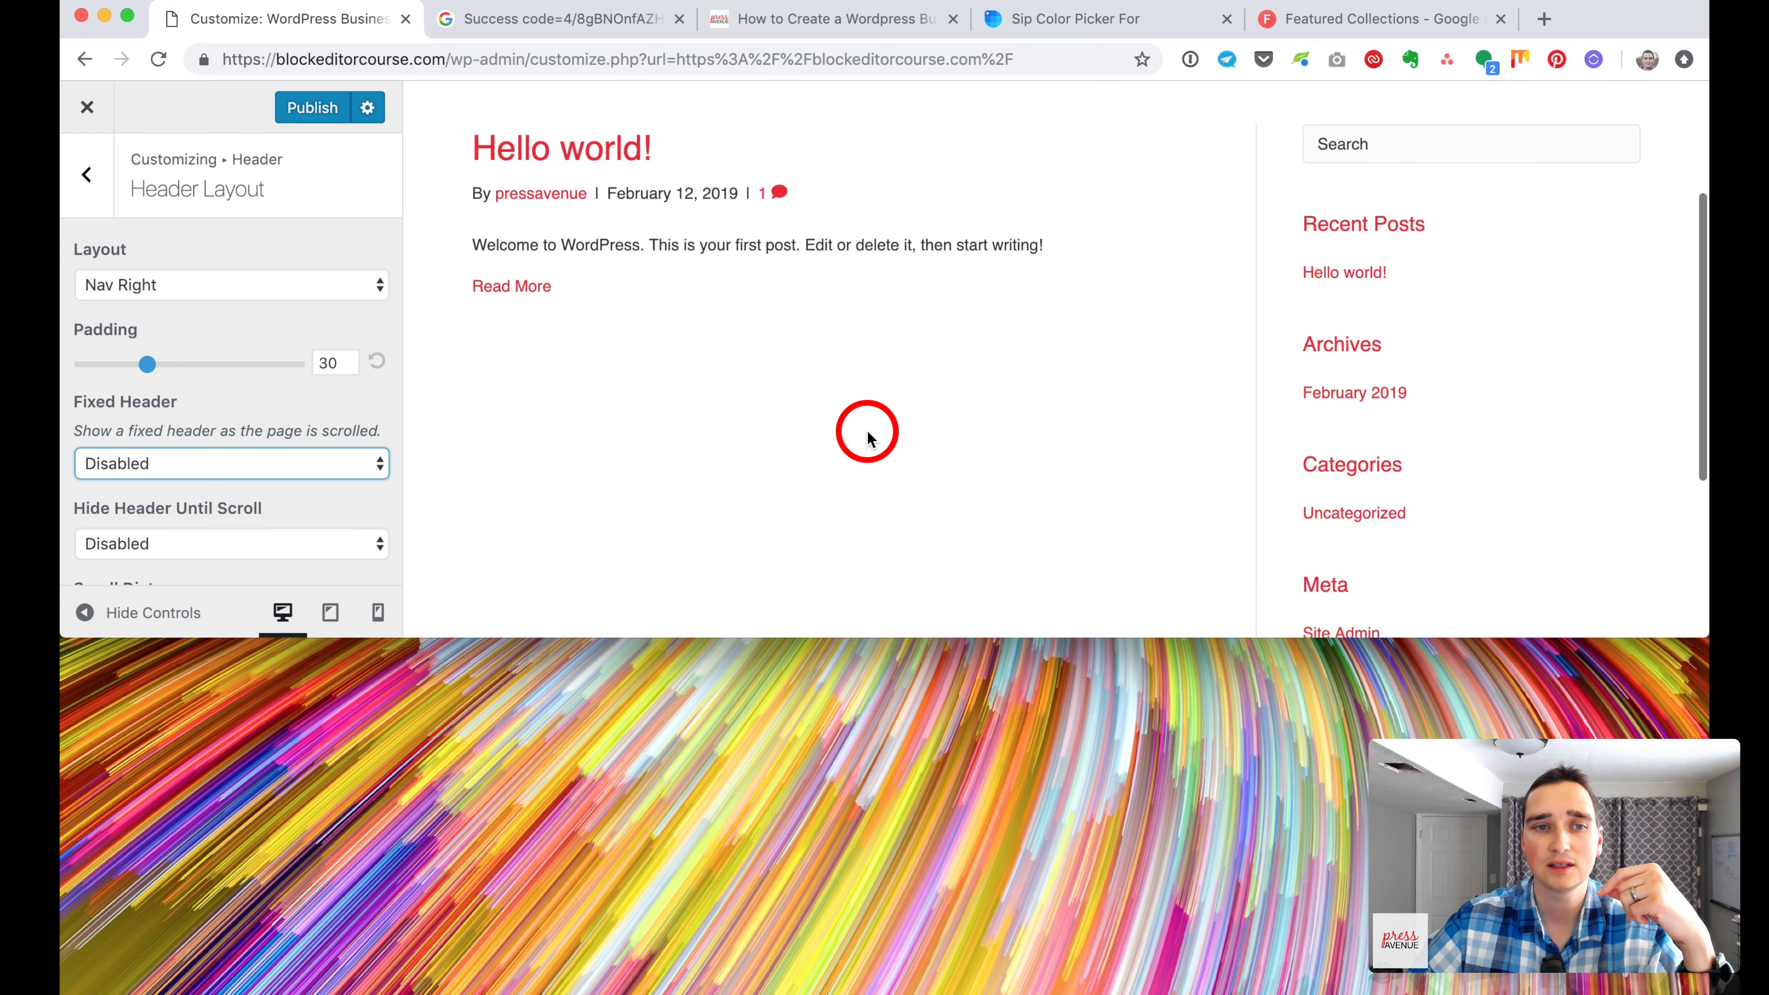
{"action": "scroll", "coordinate": [867, 436], "scroll_direction": "up", "scroll_amount": 3}
{"action": "scroll", "coordinate": [315, 438], "scroll_direction": "down", "scroll_amount": 1}
{"action": "scroll", "coordinate": [321, 451], "scroll_direction": "up", "scroll_amount": 1}
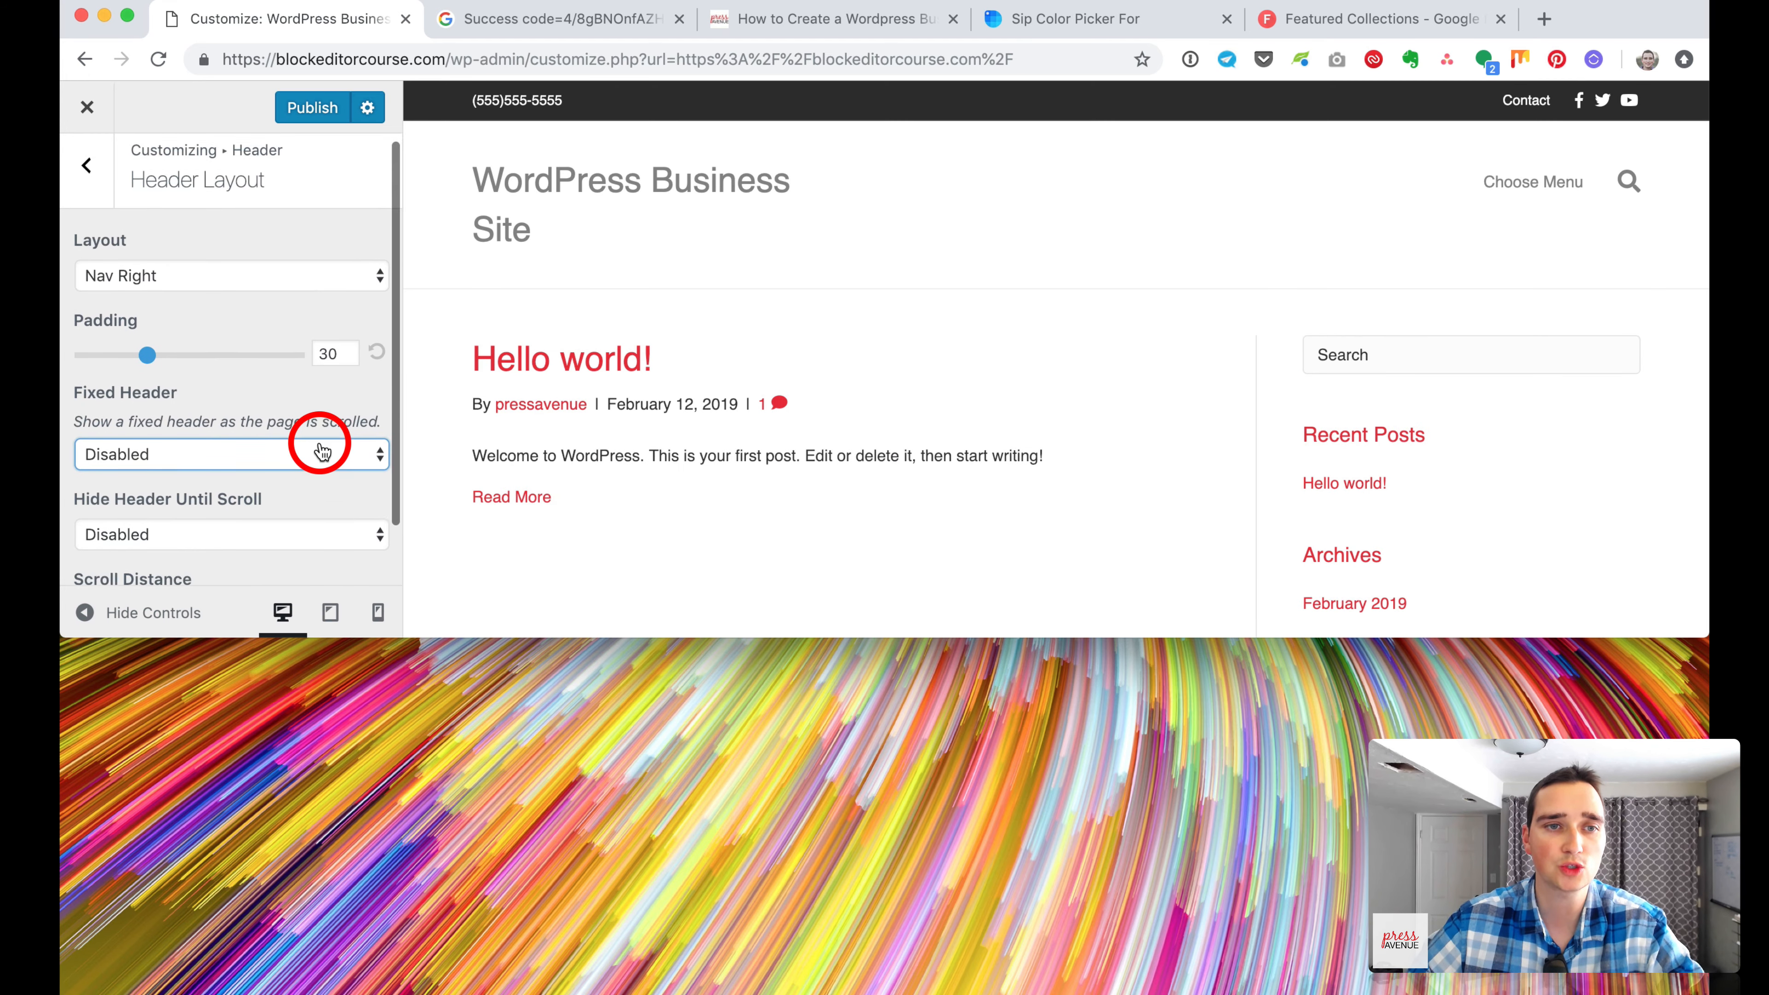
Set the Fixed Header option to Fade In, preview it, and return to the Header settings.
{"action": "left_click", "coordinate": [296, 457]}
{"action": "left_click", "coordinate": [300, 485]}
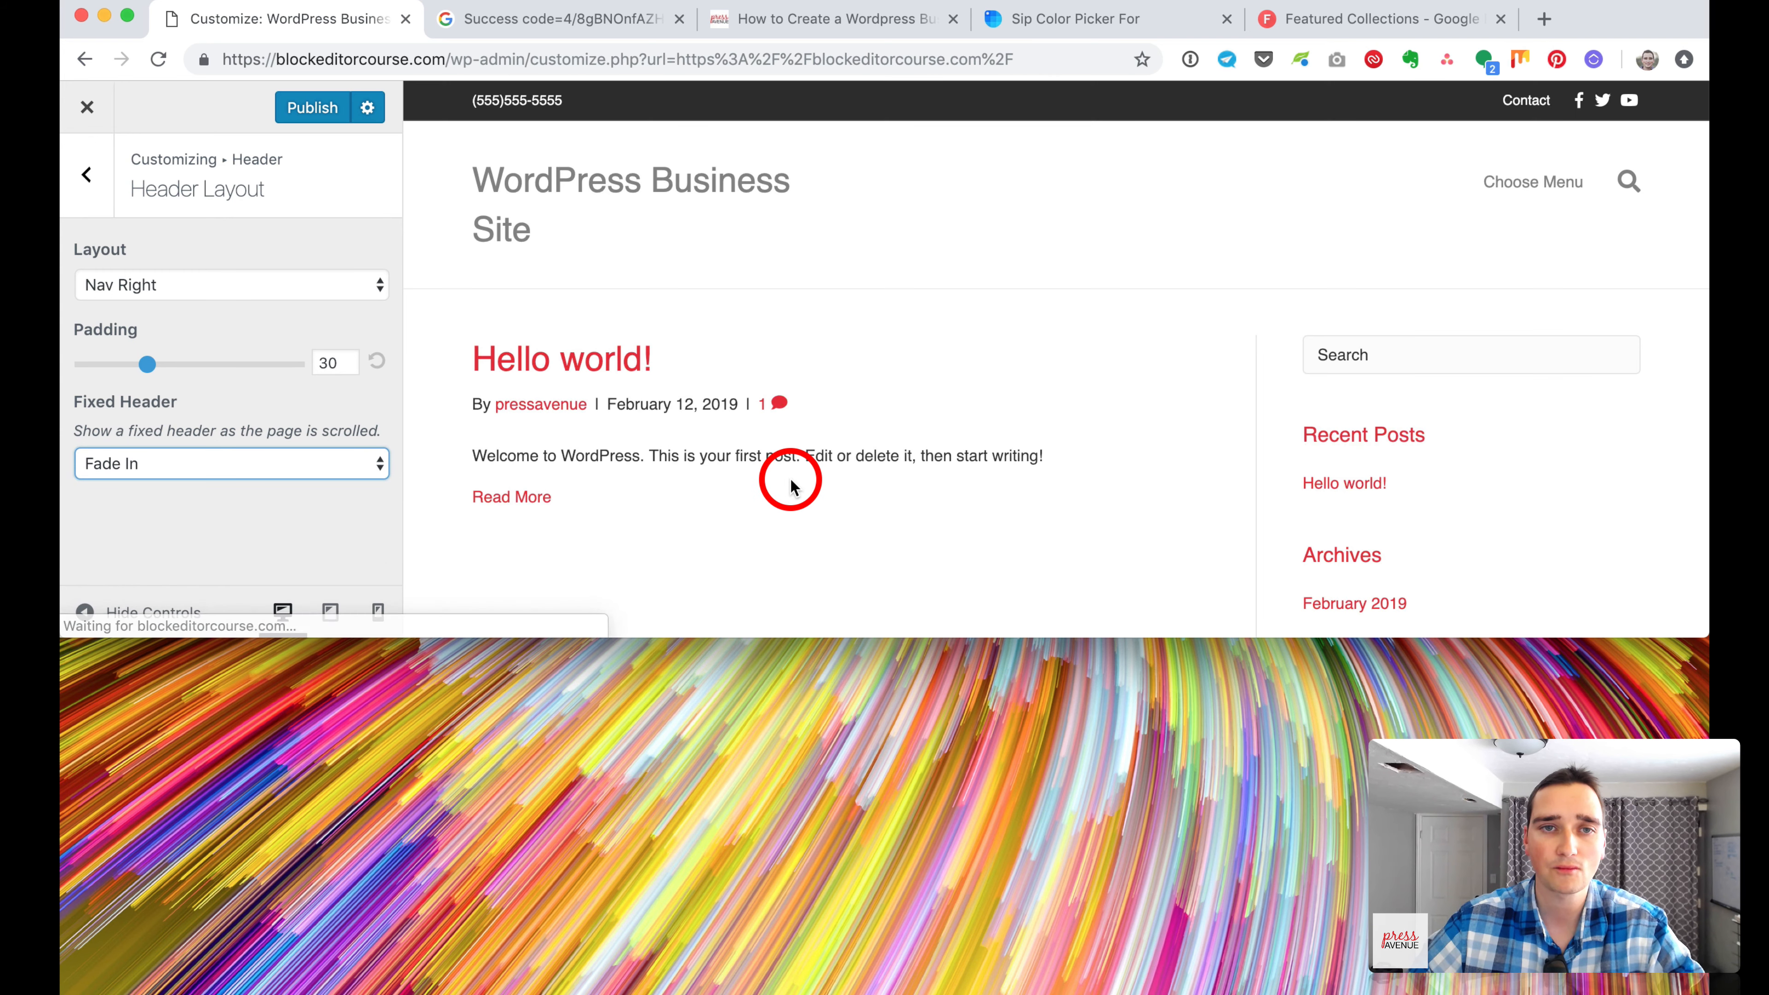
{"action": "scroll", "coordinate": [790, 474], "scroll_direction": "down", "scroll_amount": 3}
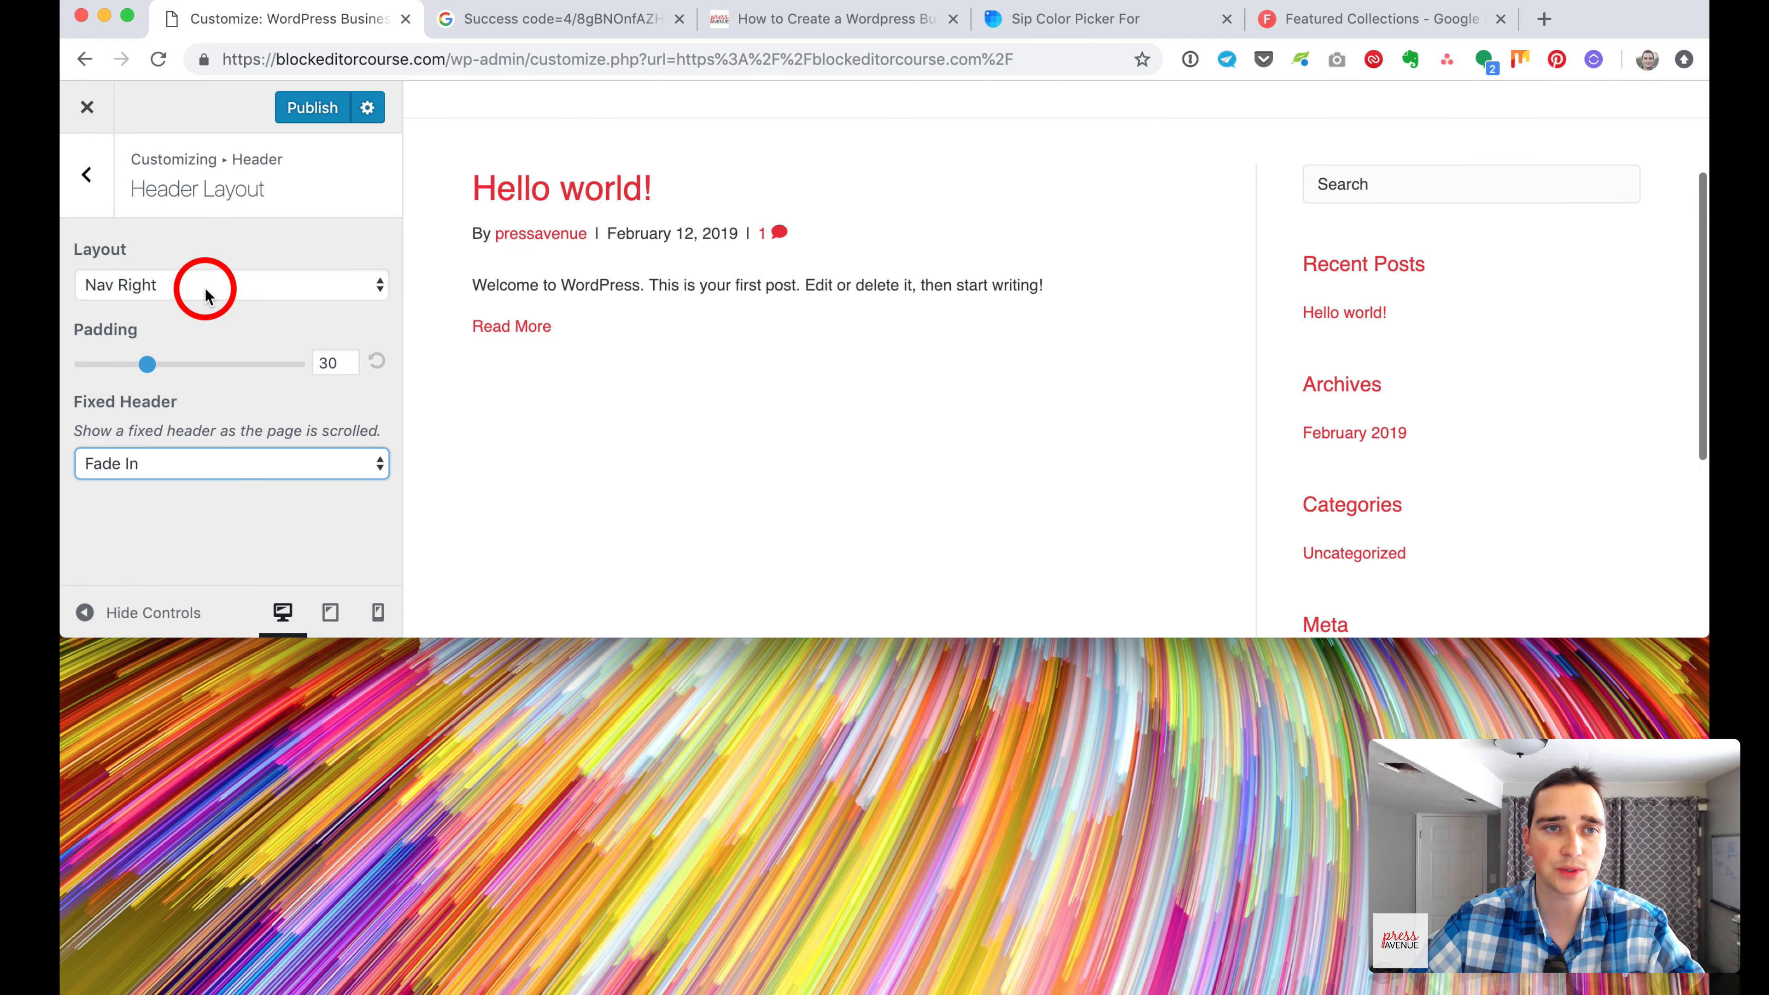
{"action": "left_click", "coordinate": [85, 176]}
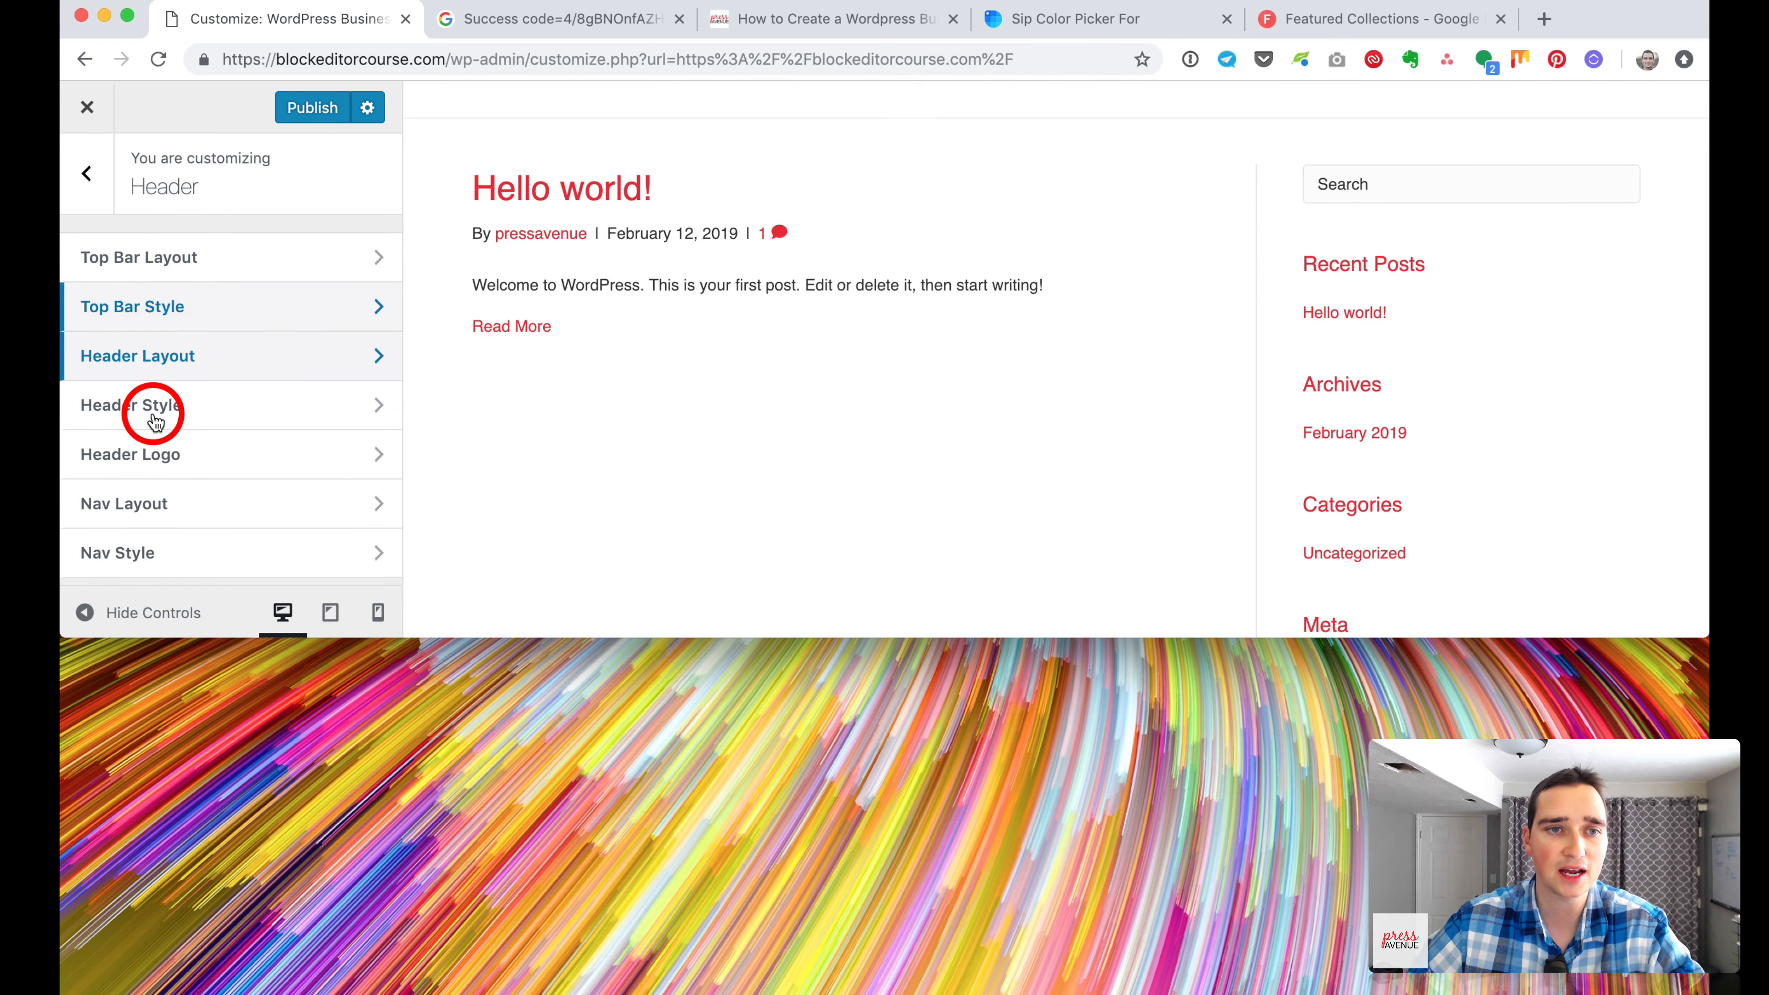
Open the Header Style settings, try #969696 as the header background color, and enlarge the browser window to preview it.
{"action": "left_click", "coordinate": [256, 404]}
{"action": "left_click", "coordinate": [170, 293]}
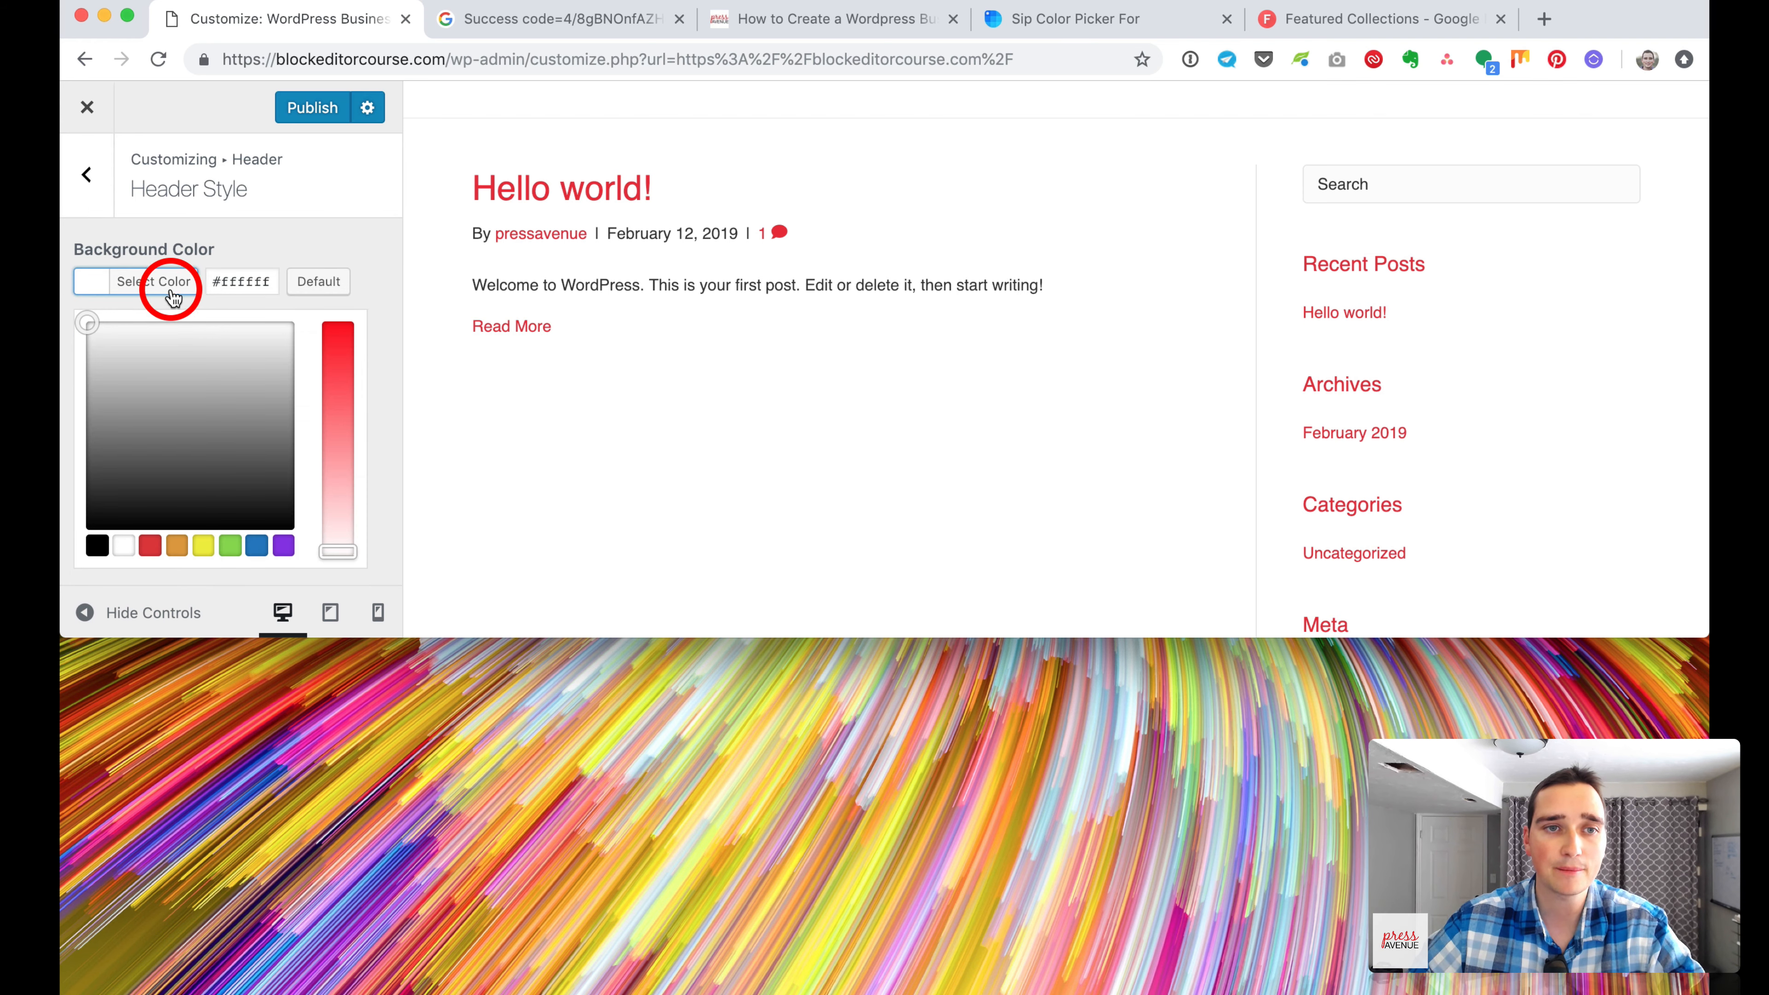
{"action": "left_click_drag", "start_coordinate": [200, 361], "coordinate": [243, 408]}
{"action": "left_click_drag", "start_coordinate": [892, 635], "coordinate": [932, 987]}
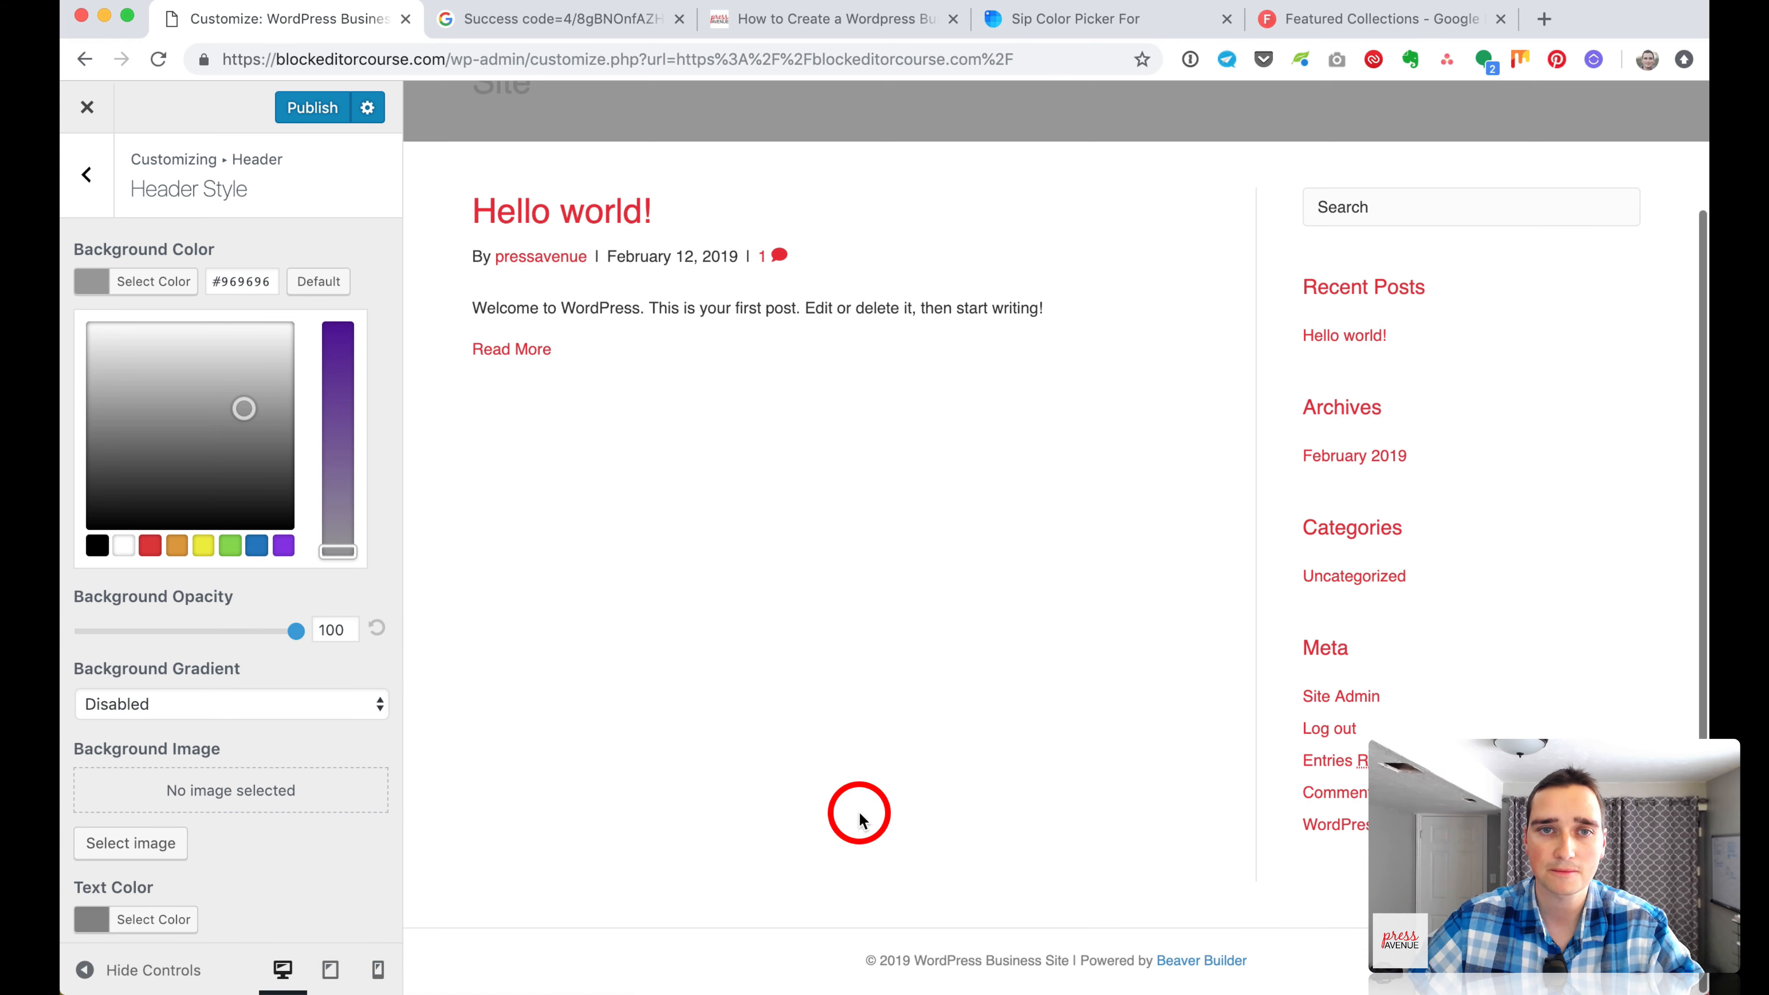
{"action": "scroll", "coordinate": [859, 814], "scroll_direction": "up", "scroll_amount": 2}
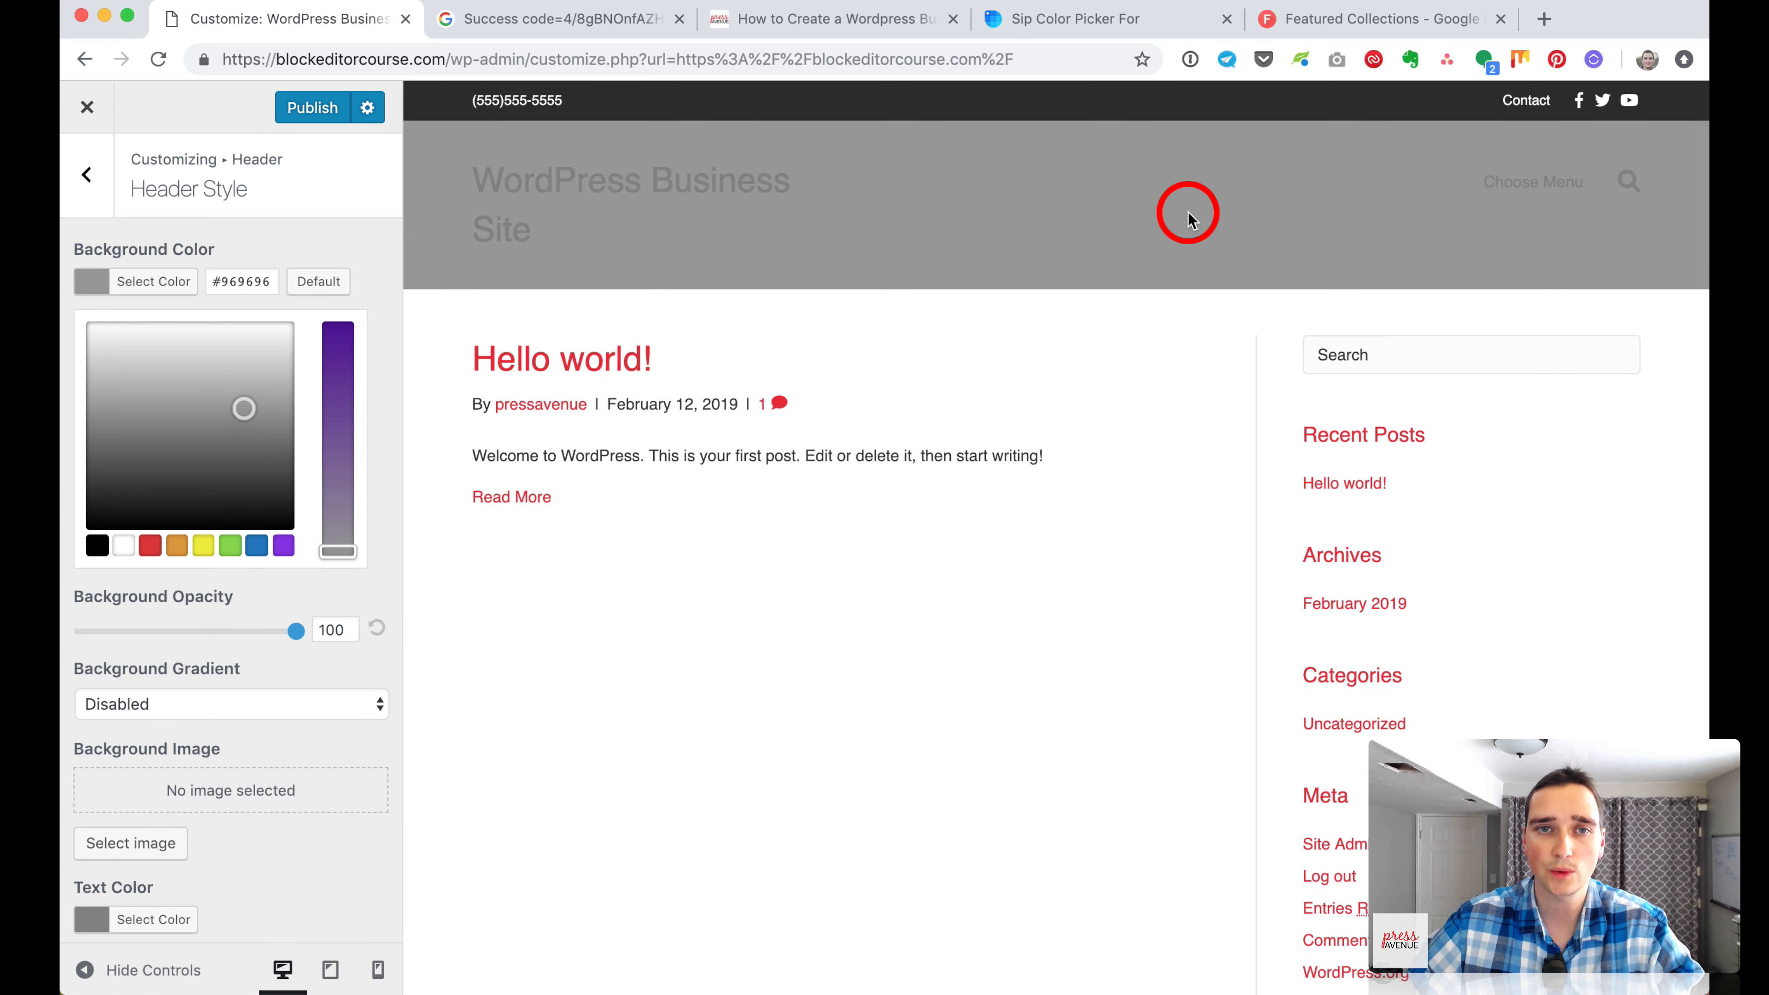
Set the header background color to #ffffff, look over the remaining style options, and return to the Header settings.
{"action": "left_click_drag", "start_coordinate": [242, 408], "coordinate": [59, 296]}
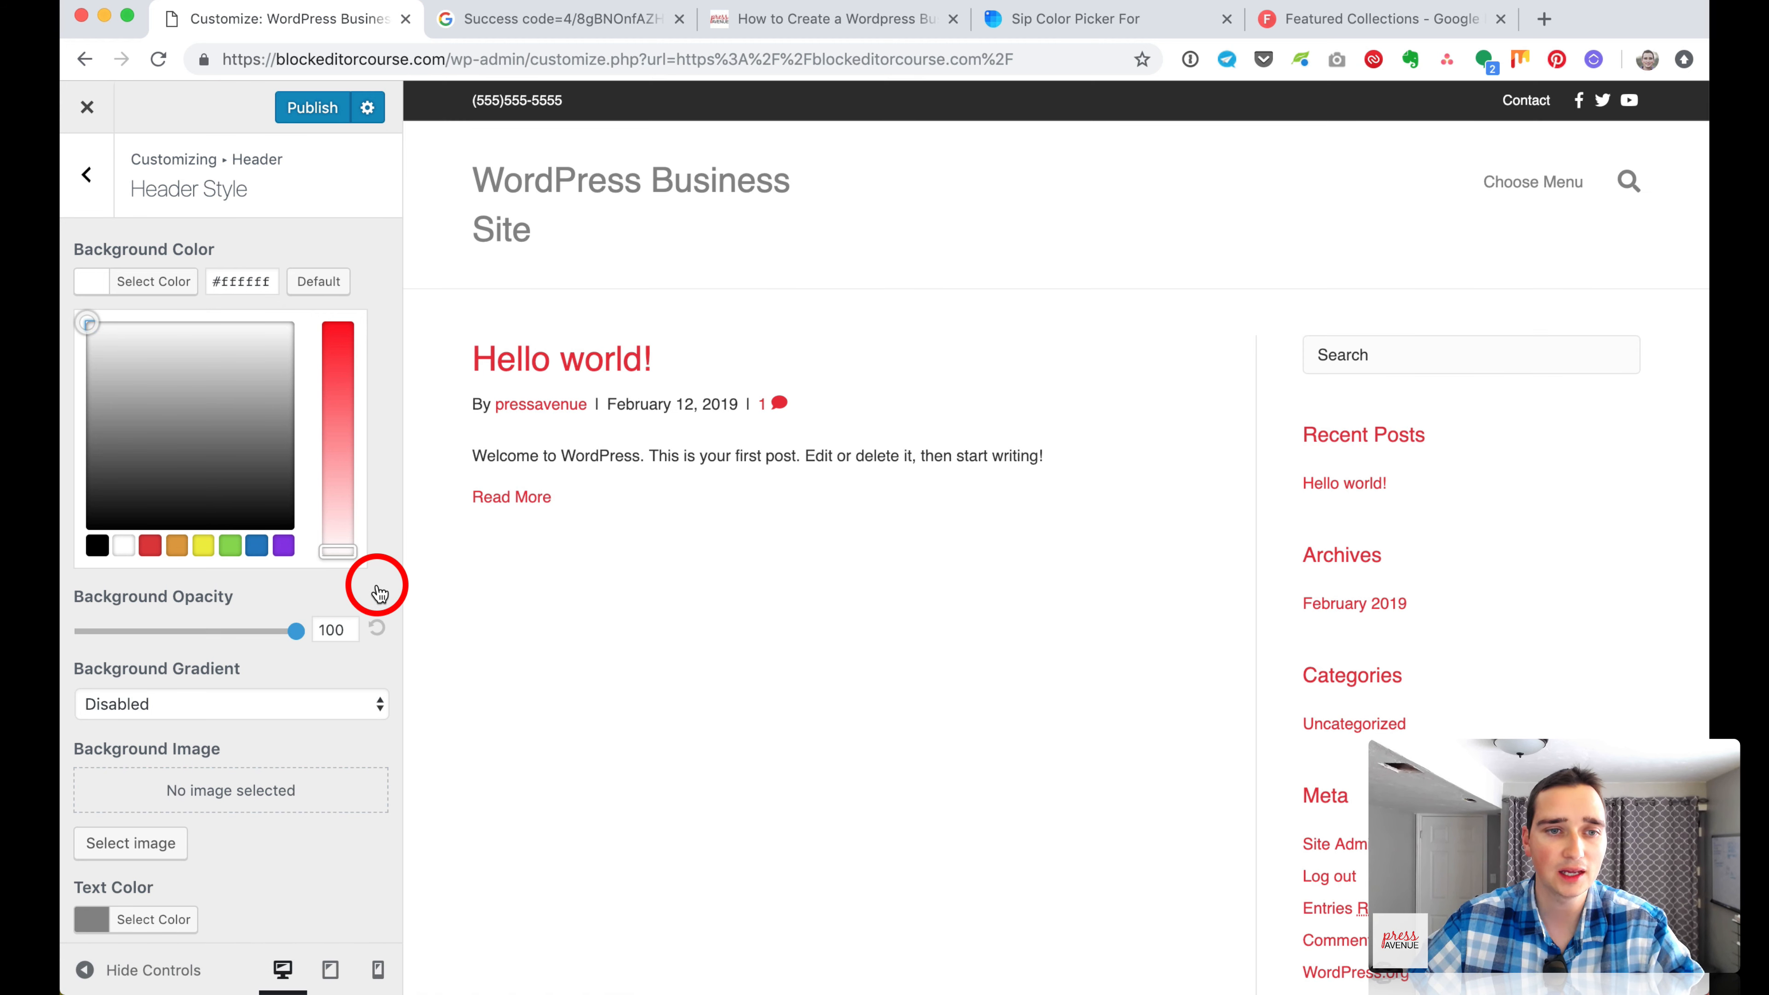
{"action": "scroll", "coordinate": [378, 593], "scroll_direction": "down", "scroll_amount": 3}
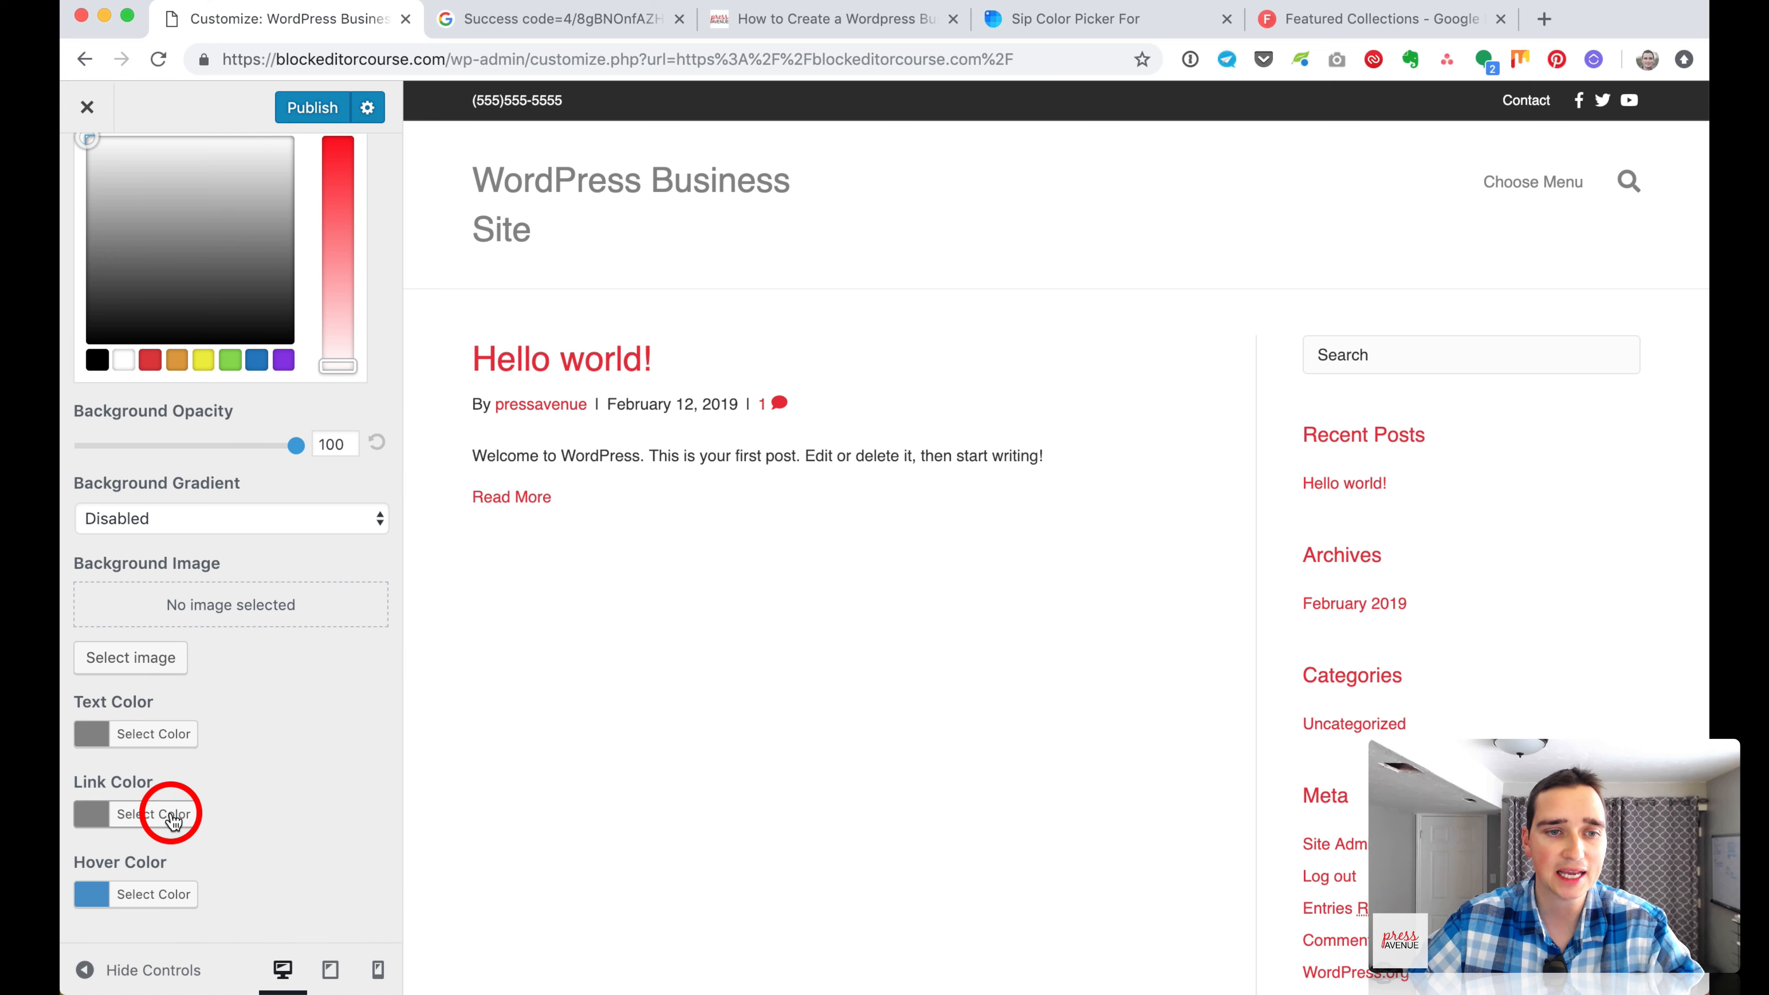
{"action": "scroll", "coordinate": [273, 780], "scroll_direction": "up", "scroll_amount": 3}
{"action": "left_click", "coordinate": [87, 189]}
Open the Header Logo settings, change the logo type to Image, and review the available logo image options.
{"action": "left_click", "coordinate": [243, 454]}
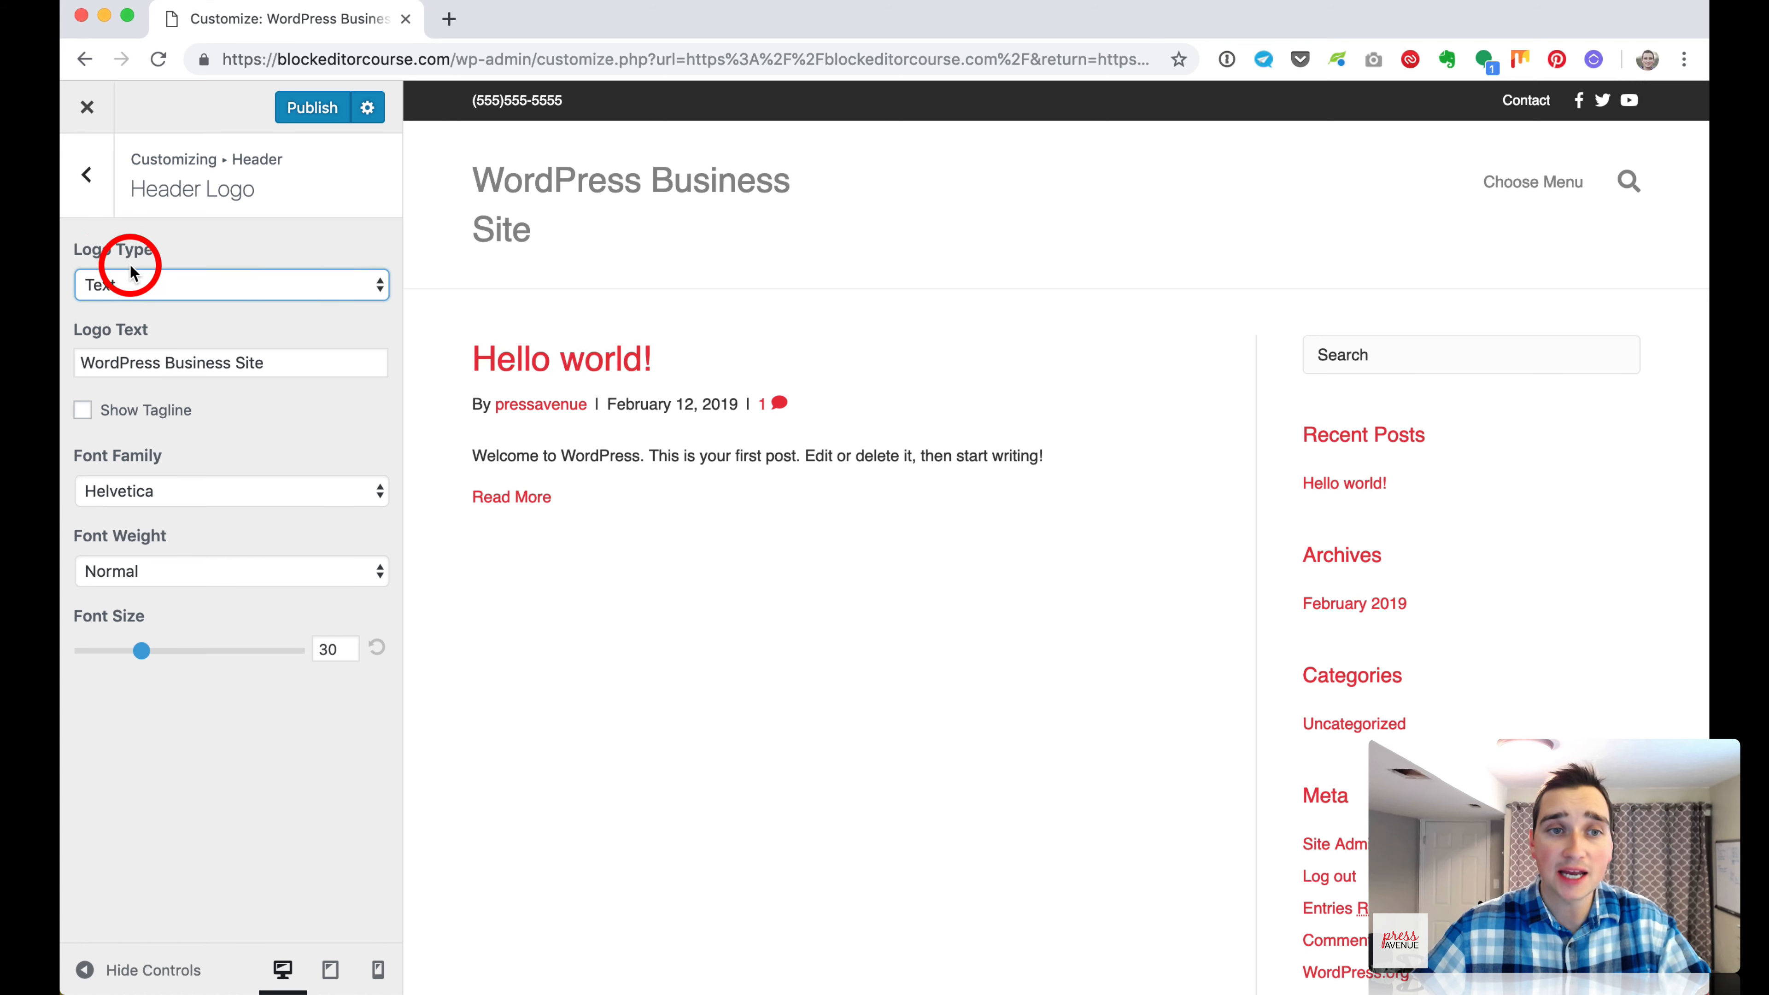
{"action": "left_click", "coordinate": [128, 291]}
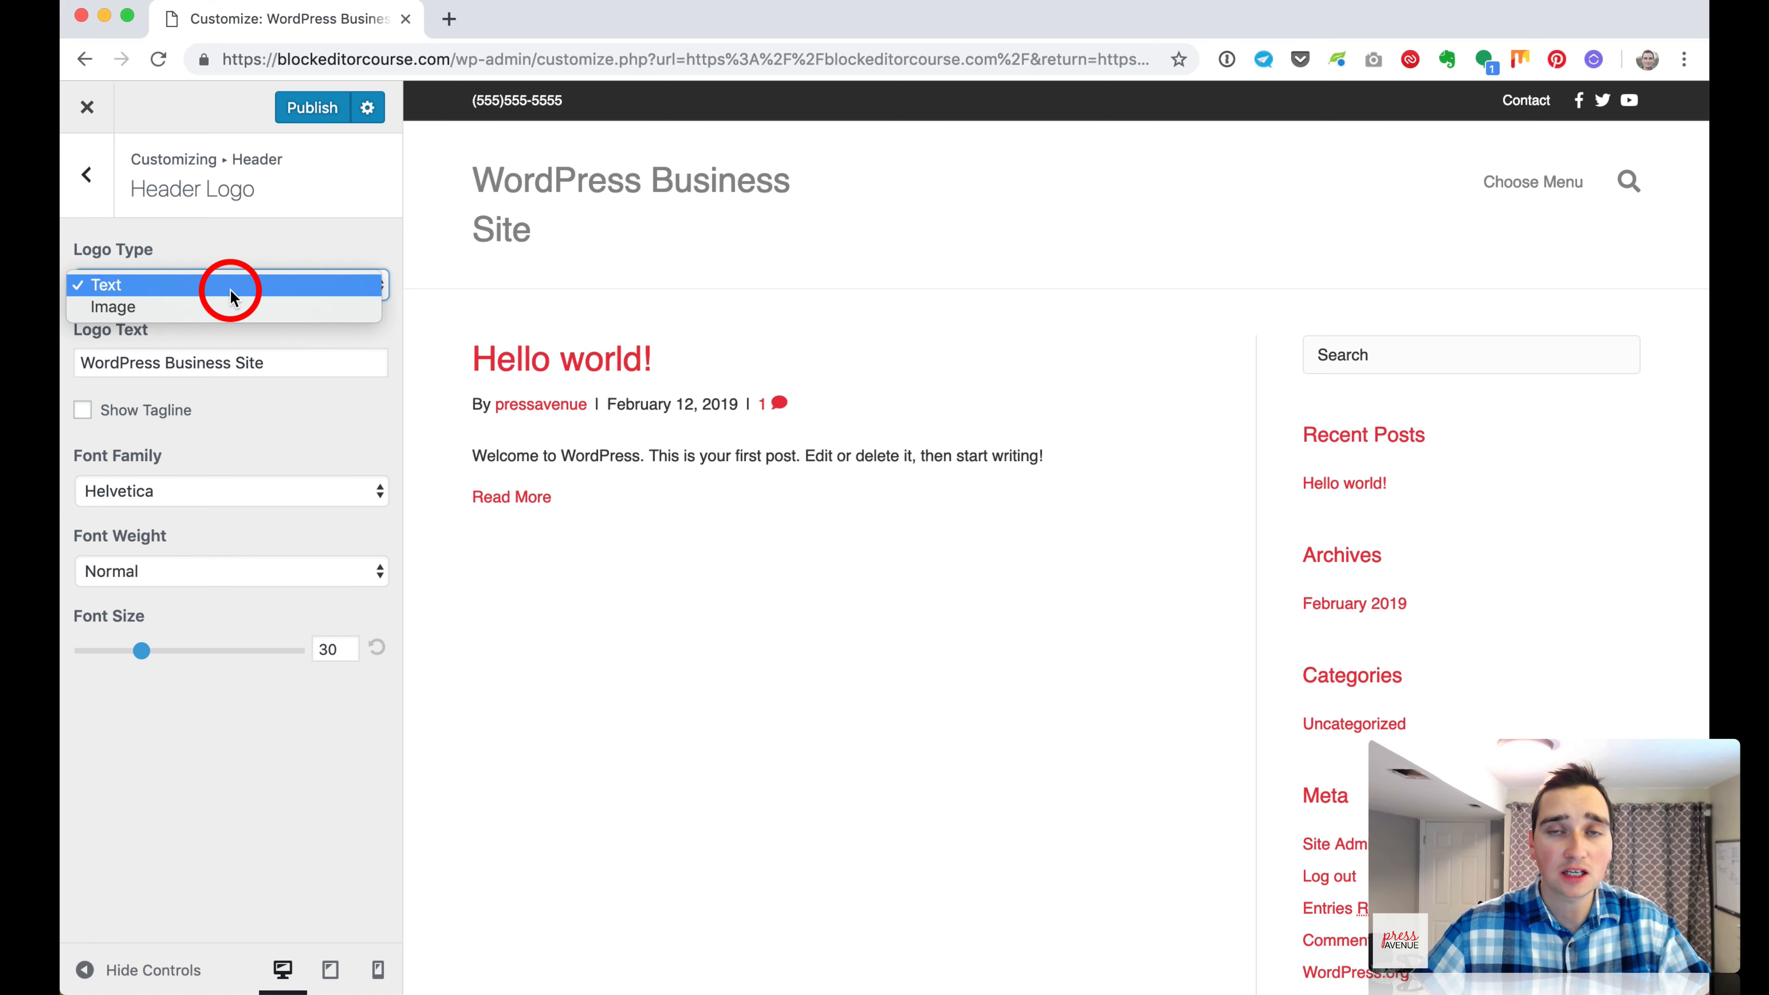
{"action": "left_click", "coordinate": [258, 308]}
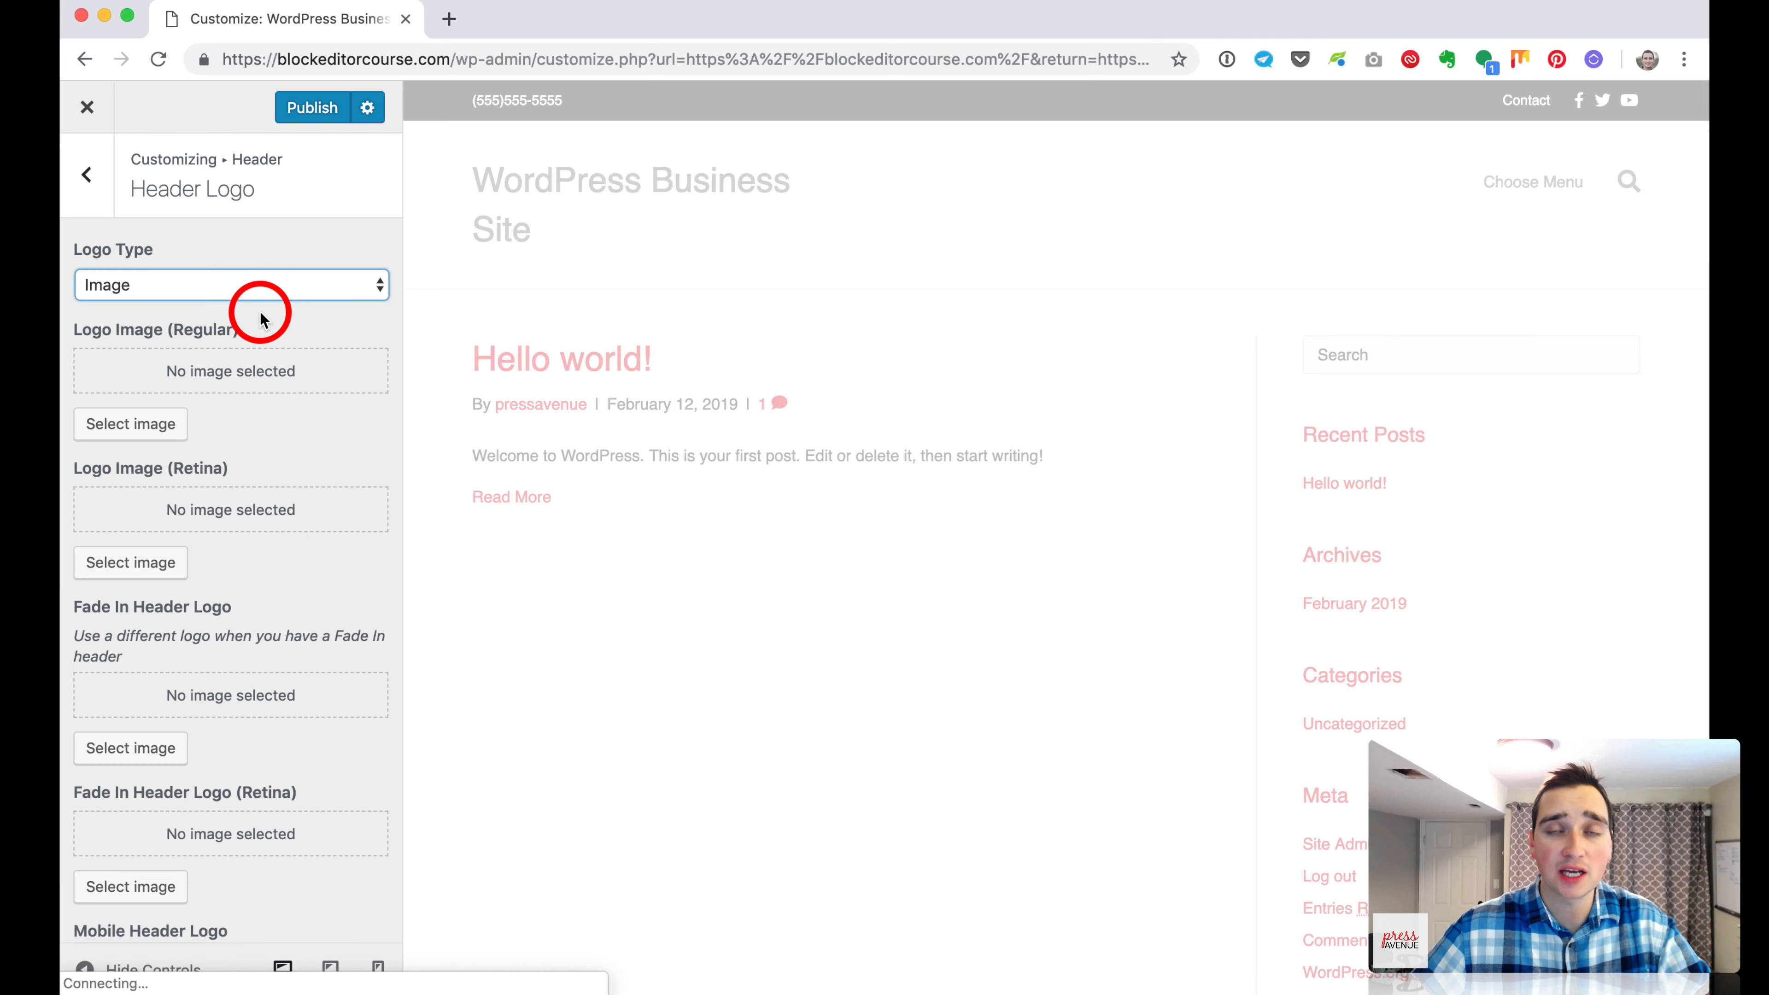
{"action": "scroll", "coordinate": [339, 491], "scroll_direction": "down", "scroll_amount": 2}
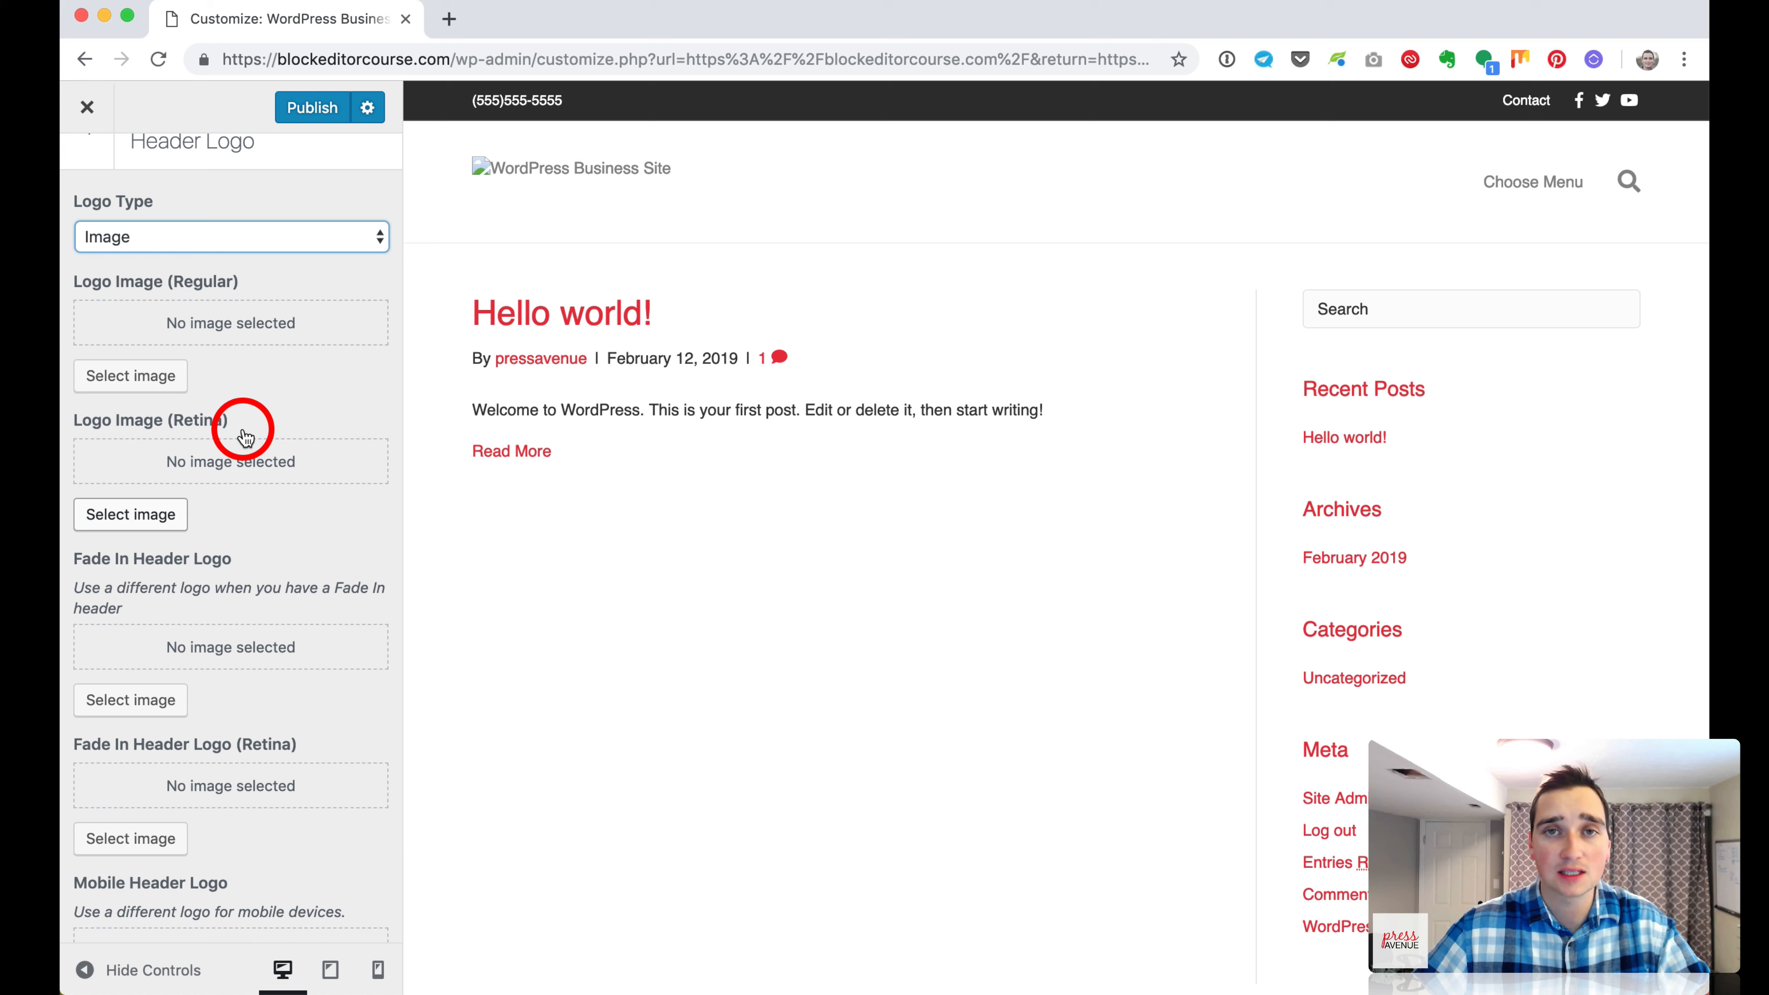
{"action": "scroll", "coordinate": [243, 437], "scroll_direction": "down", "scroll_amount": 3}
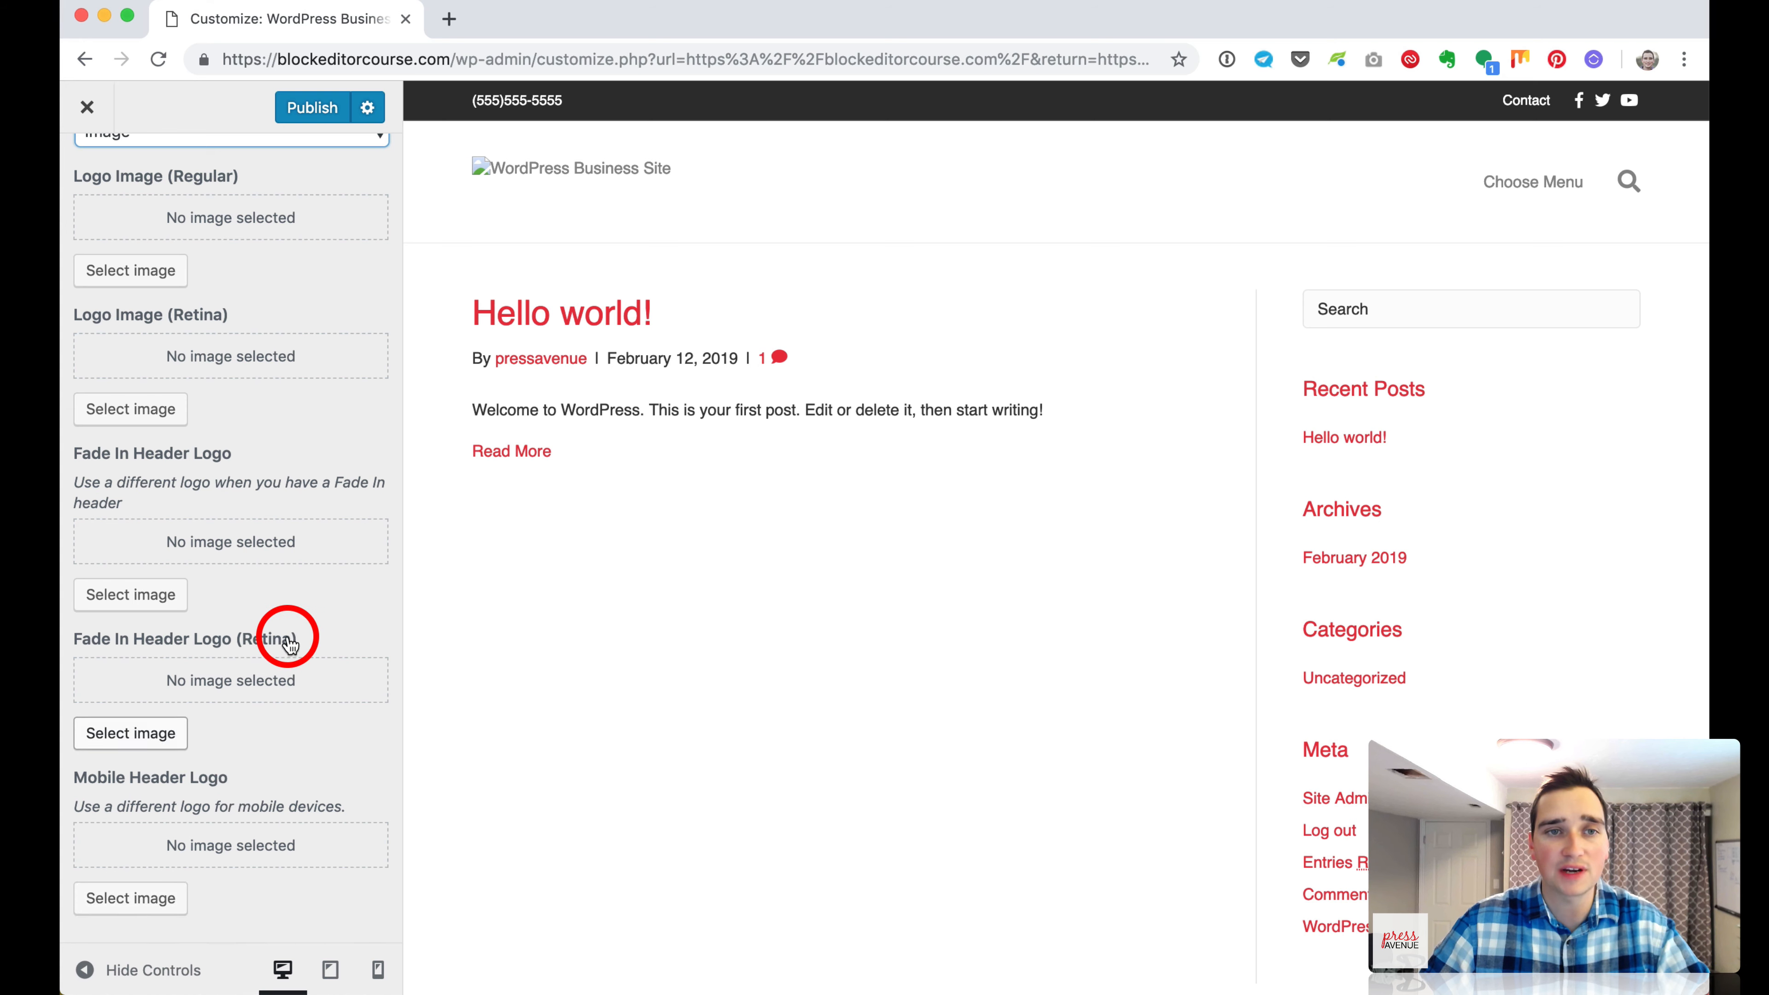
{"action": "scroll", "coordinate": [286, 637], "scroll_direction": "up", "scroll_amount": 3}
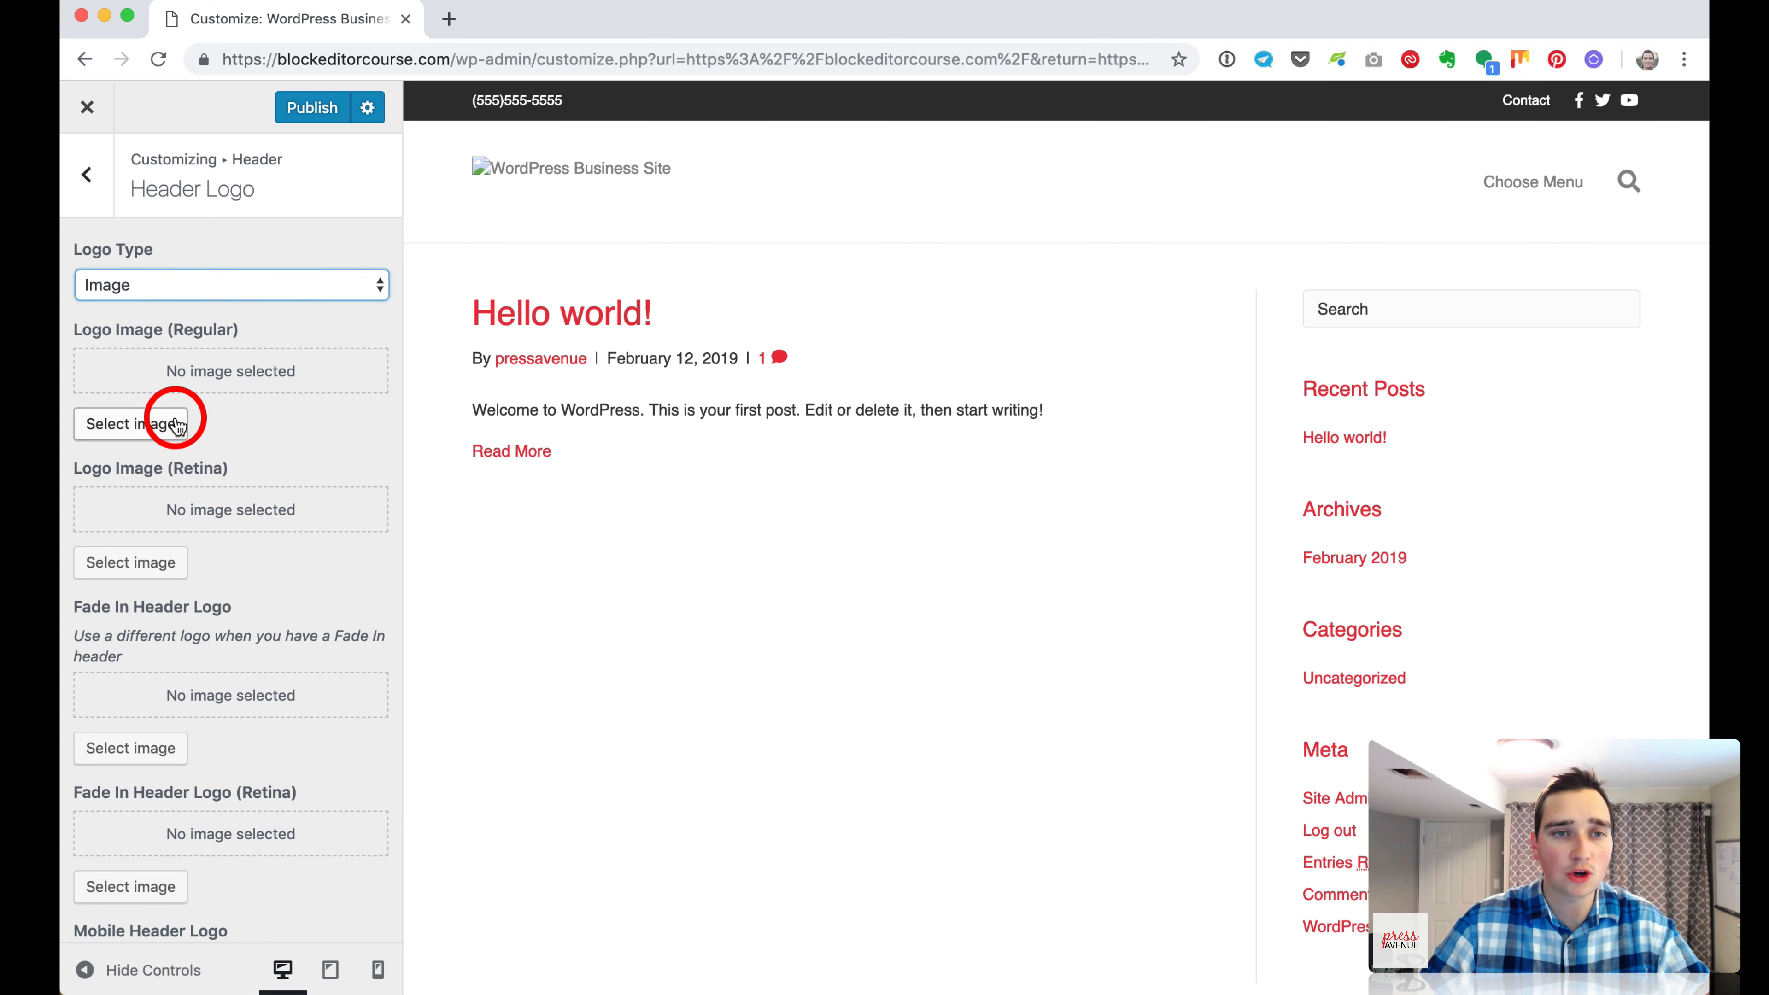
Choose the 608 × 352 press-avenue-logo.png from the media library as the regular logo image.
{"action": "left_click", "coordinate": [153, 424]}
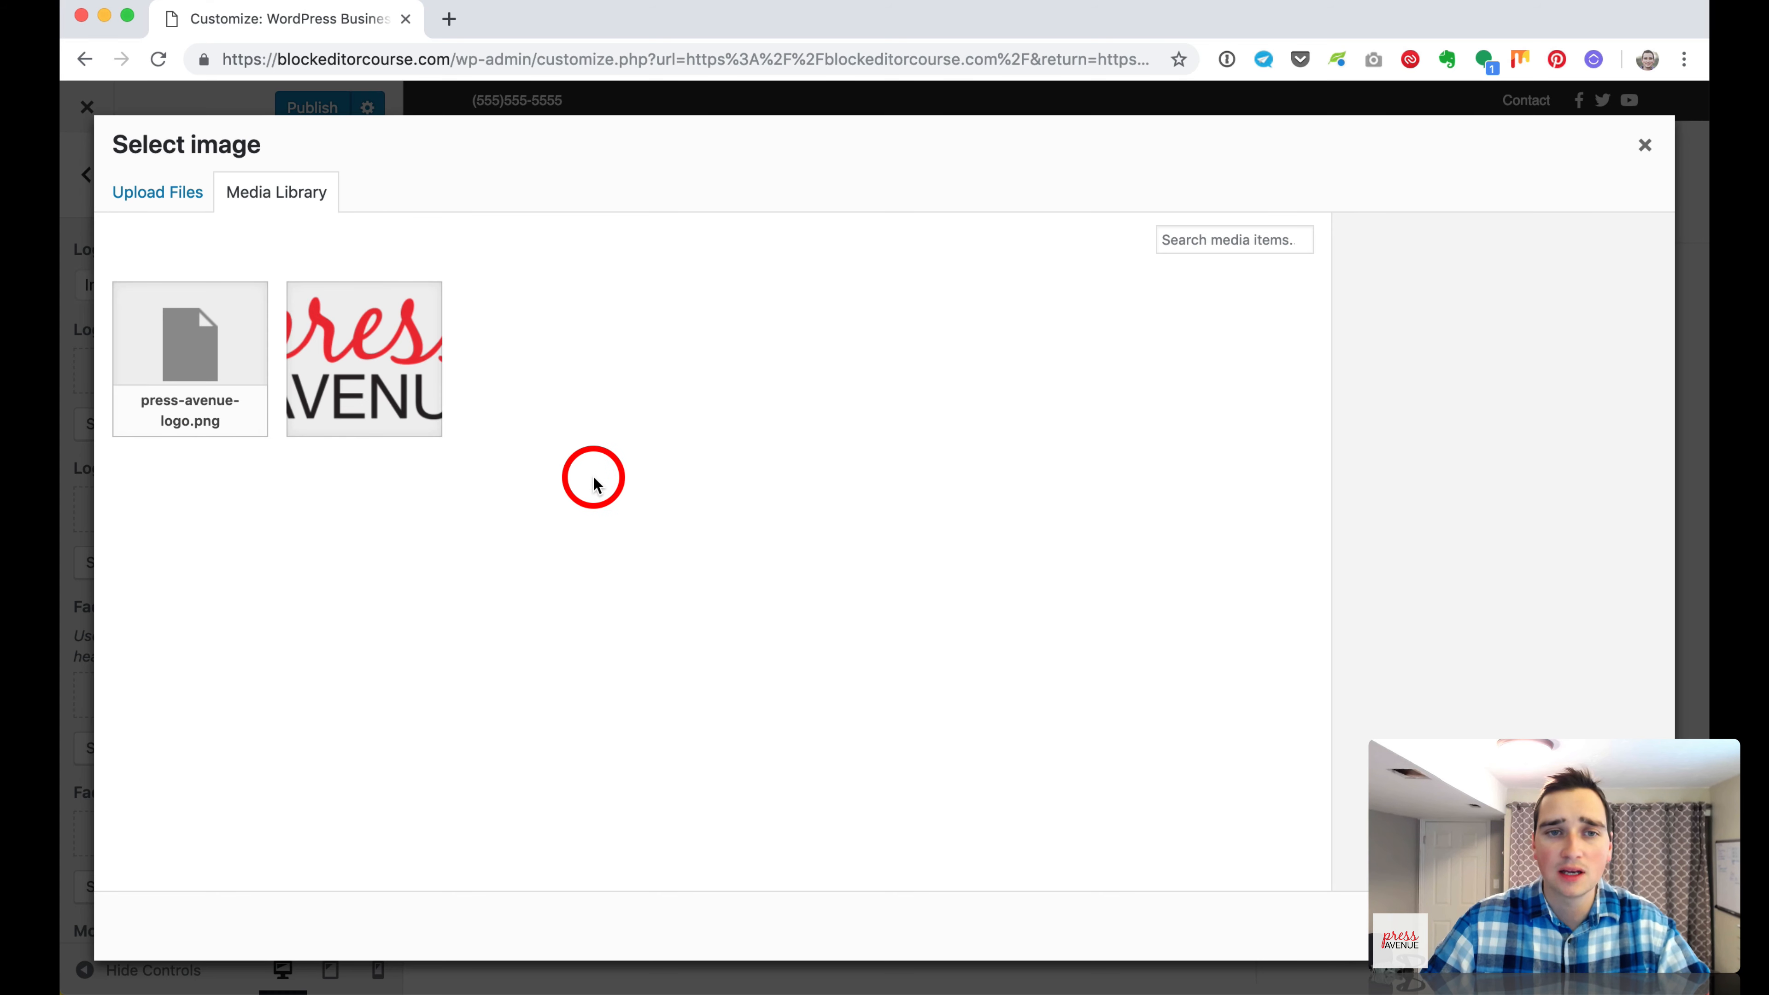
{"action": "left_click", "coordinate": [374, 362]}
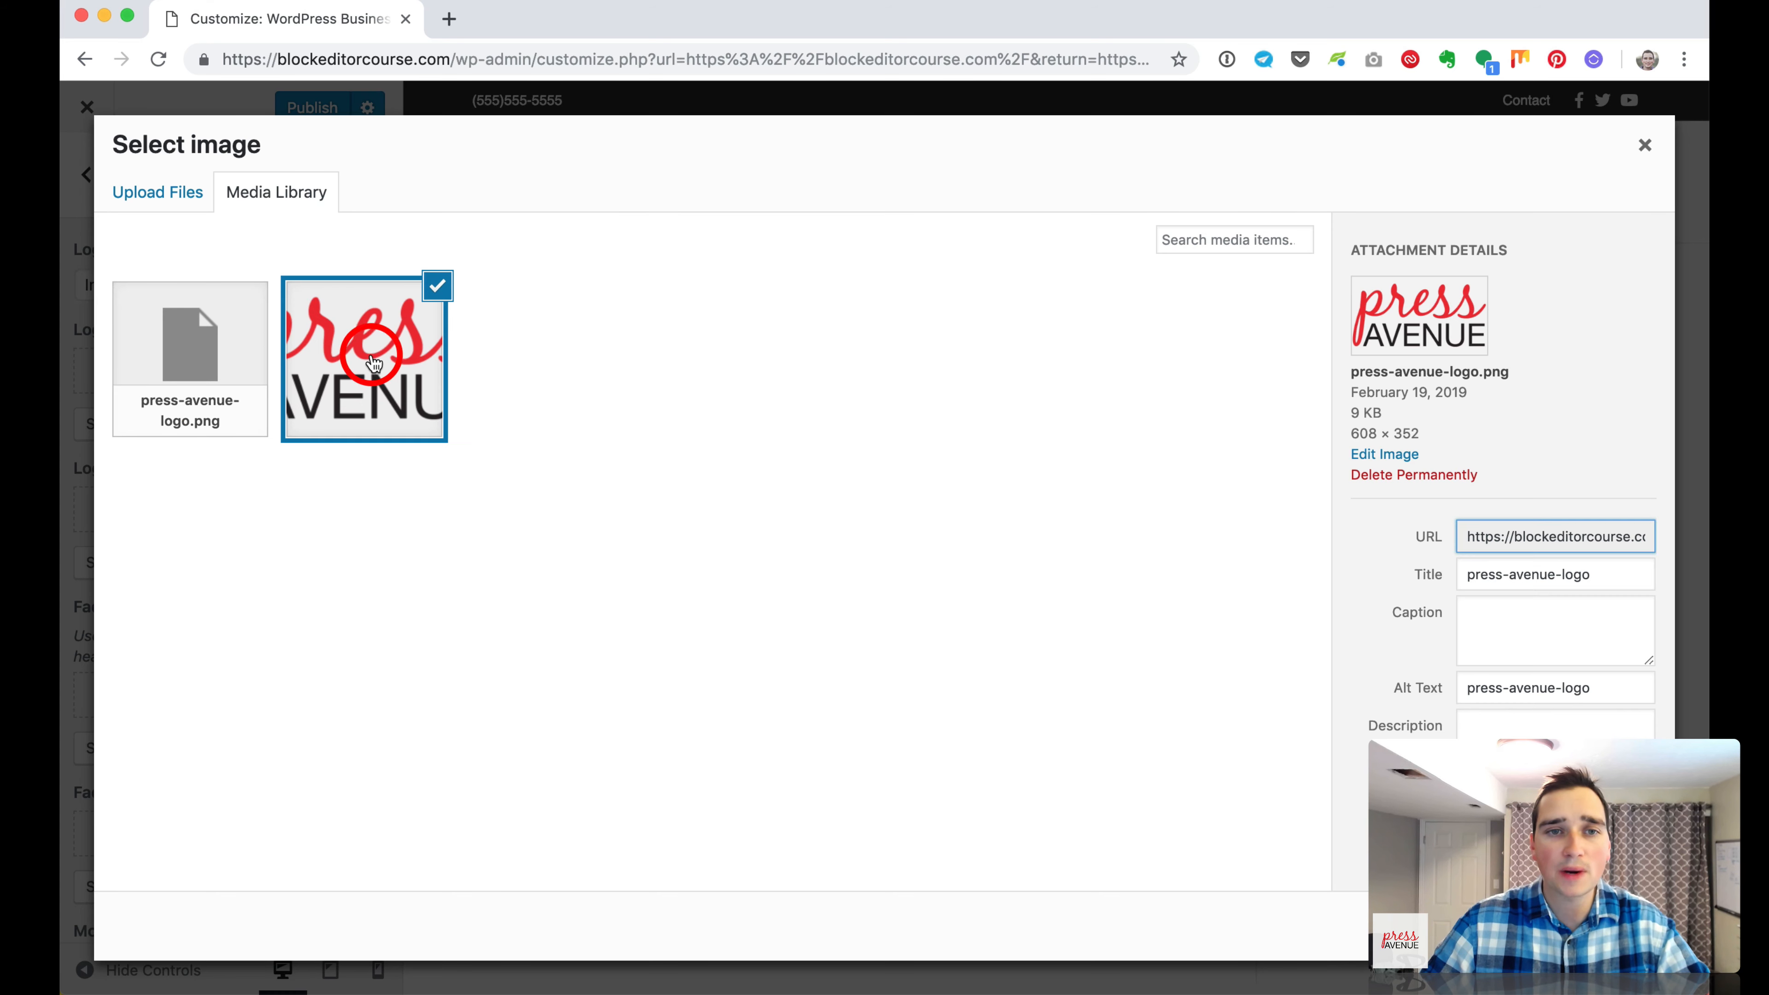
{"action": "left_click_drag", "start_coordinate": [1366, 371], "coordinate": [1382, 436]}
{"action": "left_click", "coordinate": [1383, 436]}
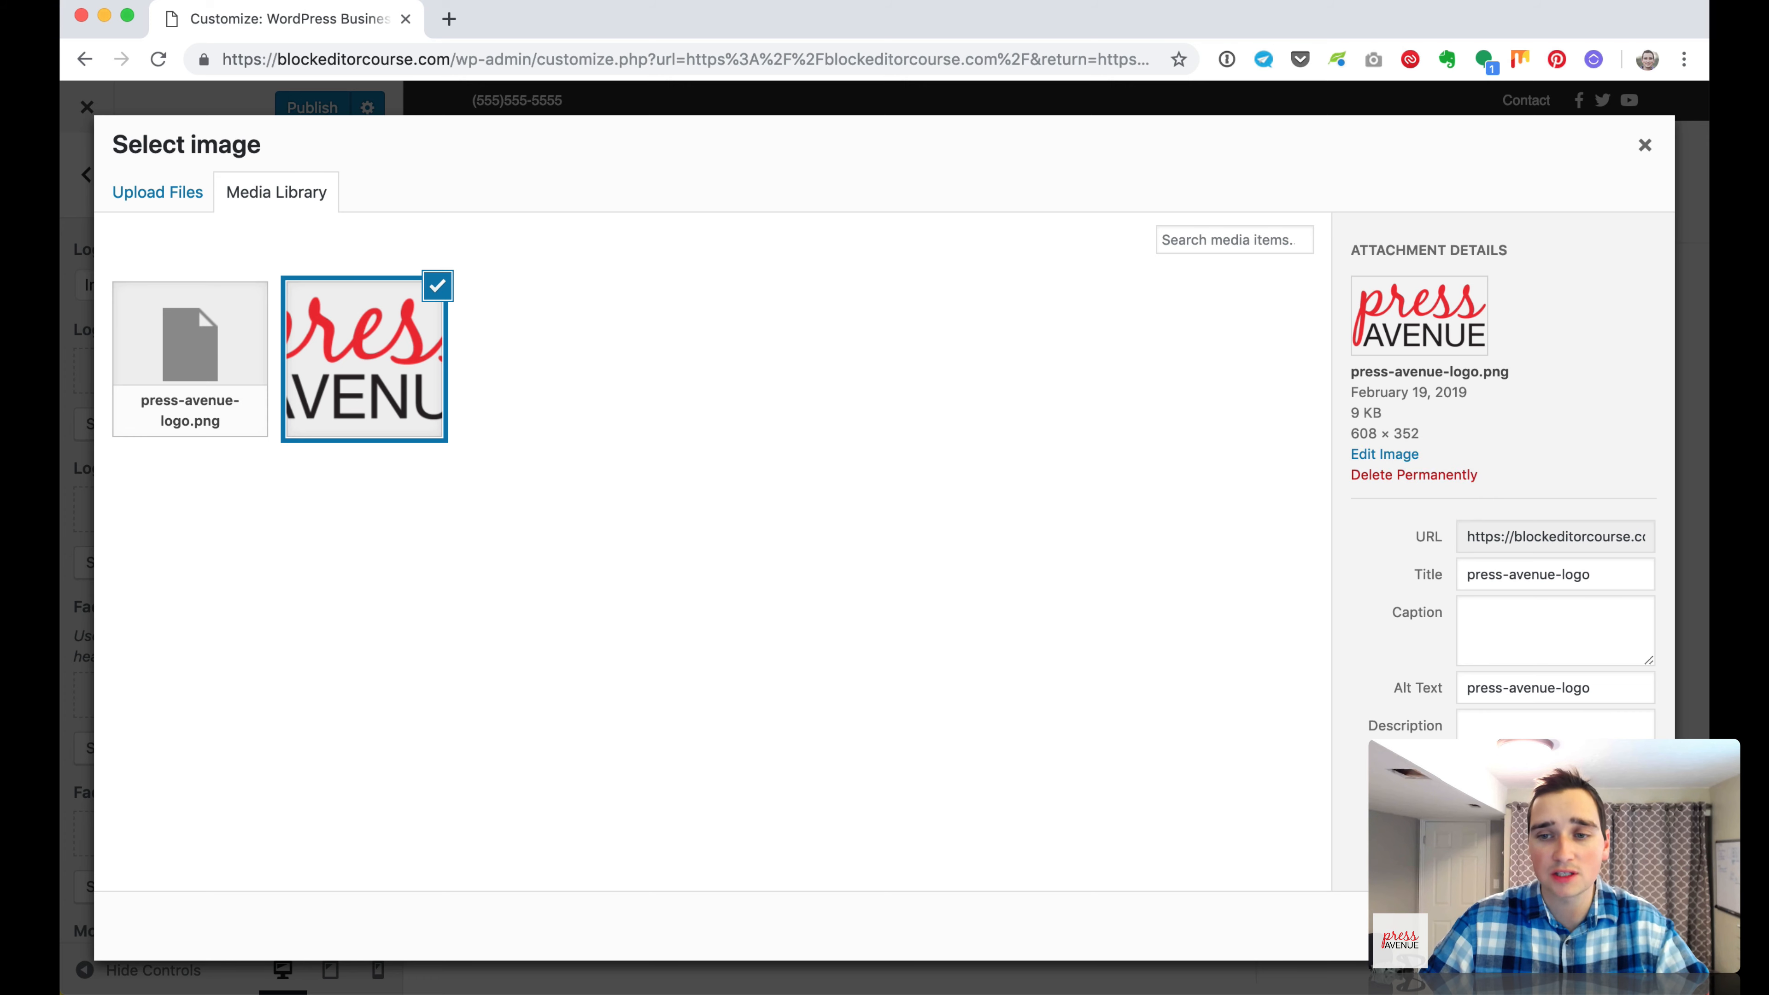
{"action": "left_click", "coordinate": [1601, 925]}
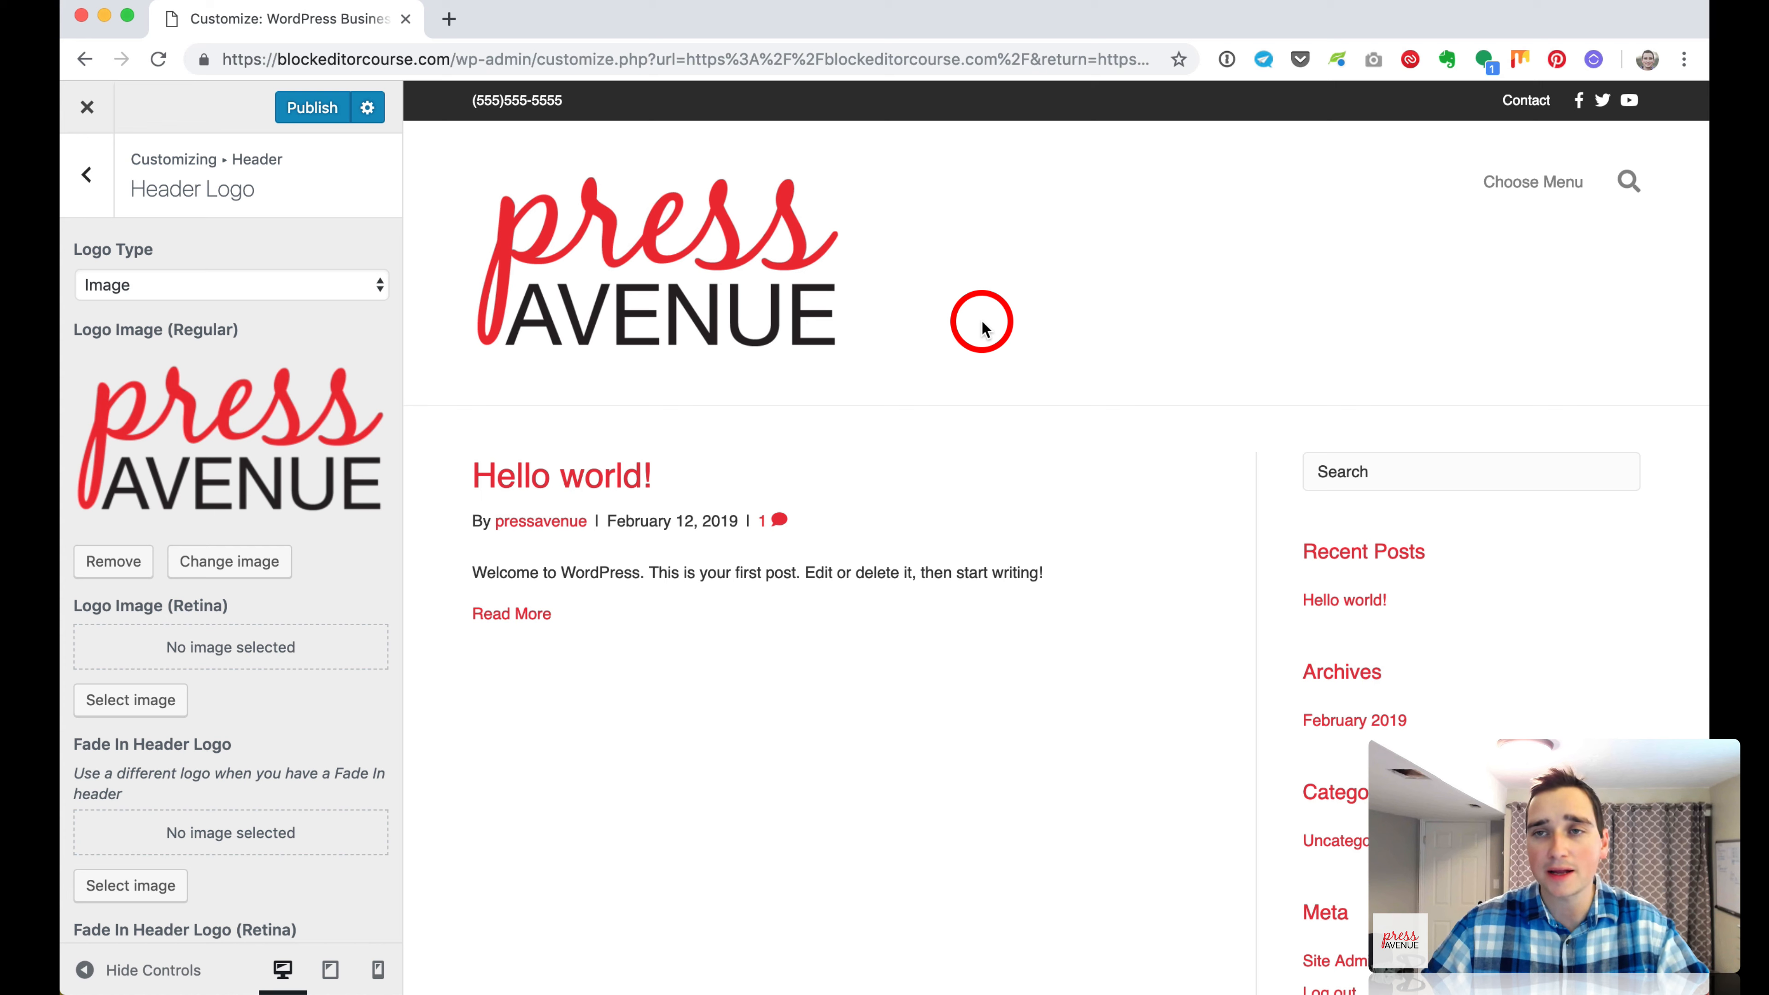
Upload press-avenue-logo-100px.png as a replacement image for the regular header logo.
{"action": "mouse_move", "coordinate": [1688, 251]}
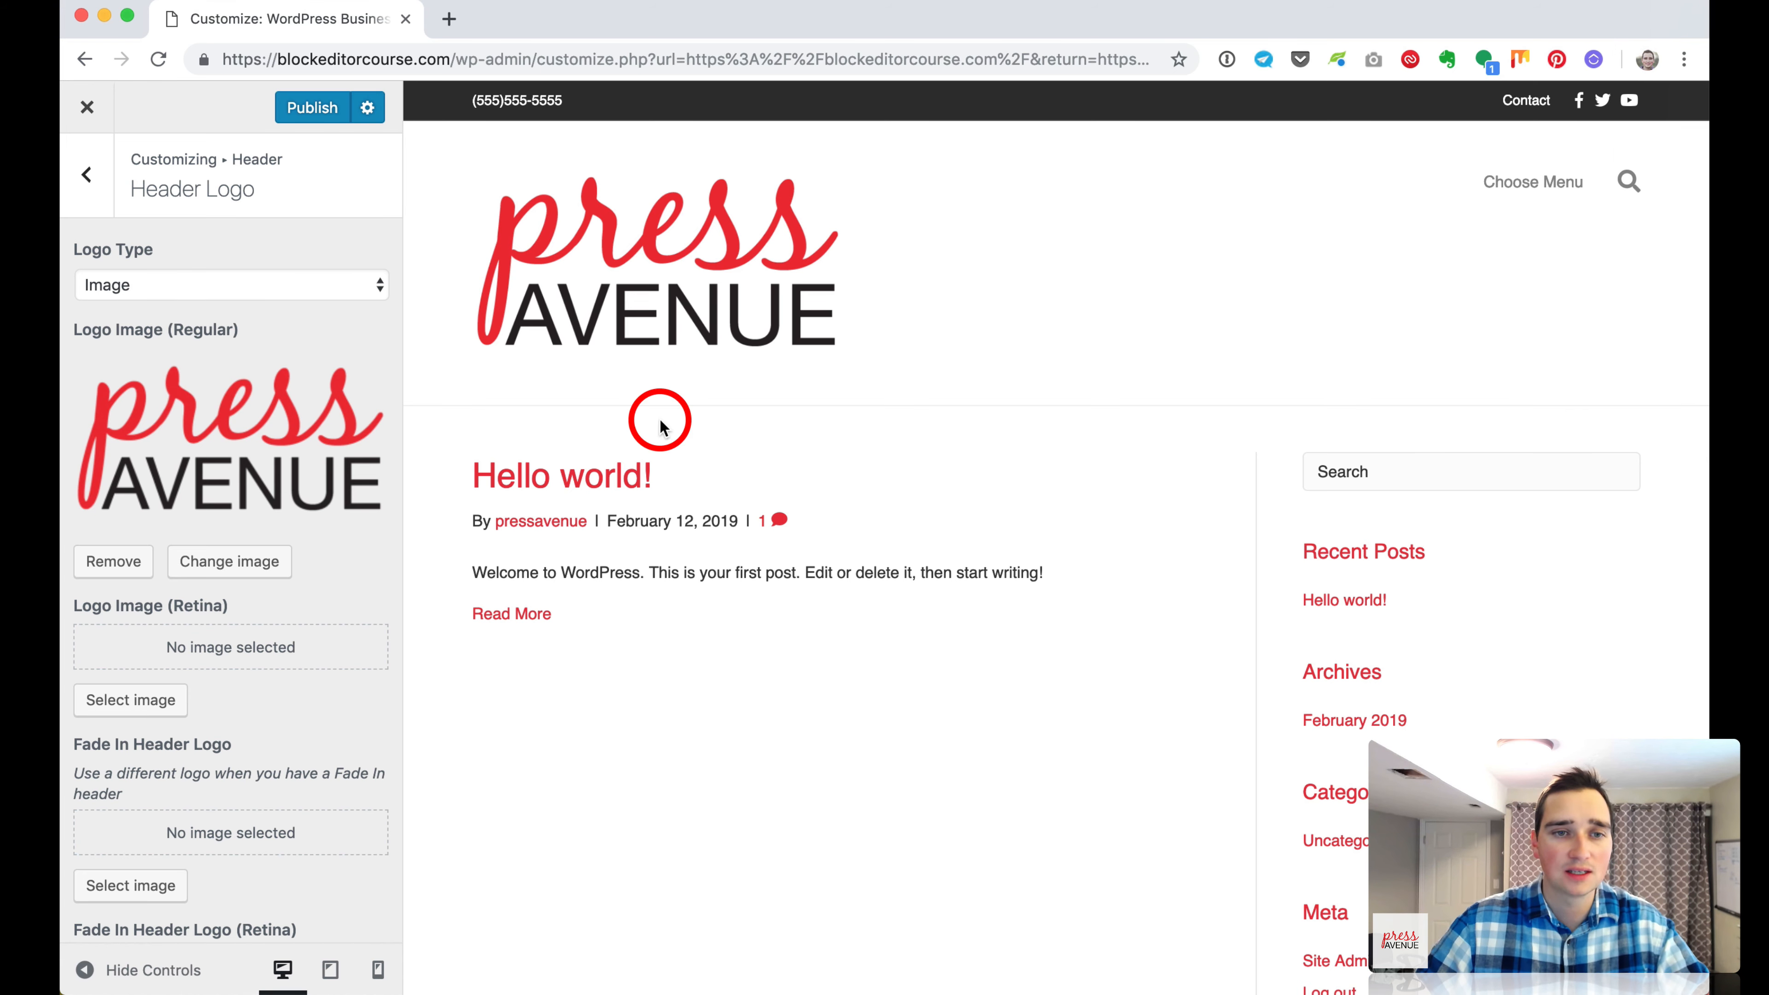
{"action": "left_click", "coordinate": [229, 561]}
{"action": "left_click", "coordinate": [158, 192]}
{"action": "left_click", "coordinate": [879, 540]}
{"action": "double_click", "coordinate": [828, 519]}
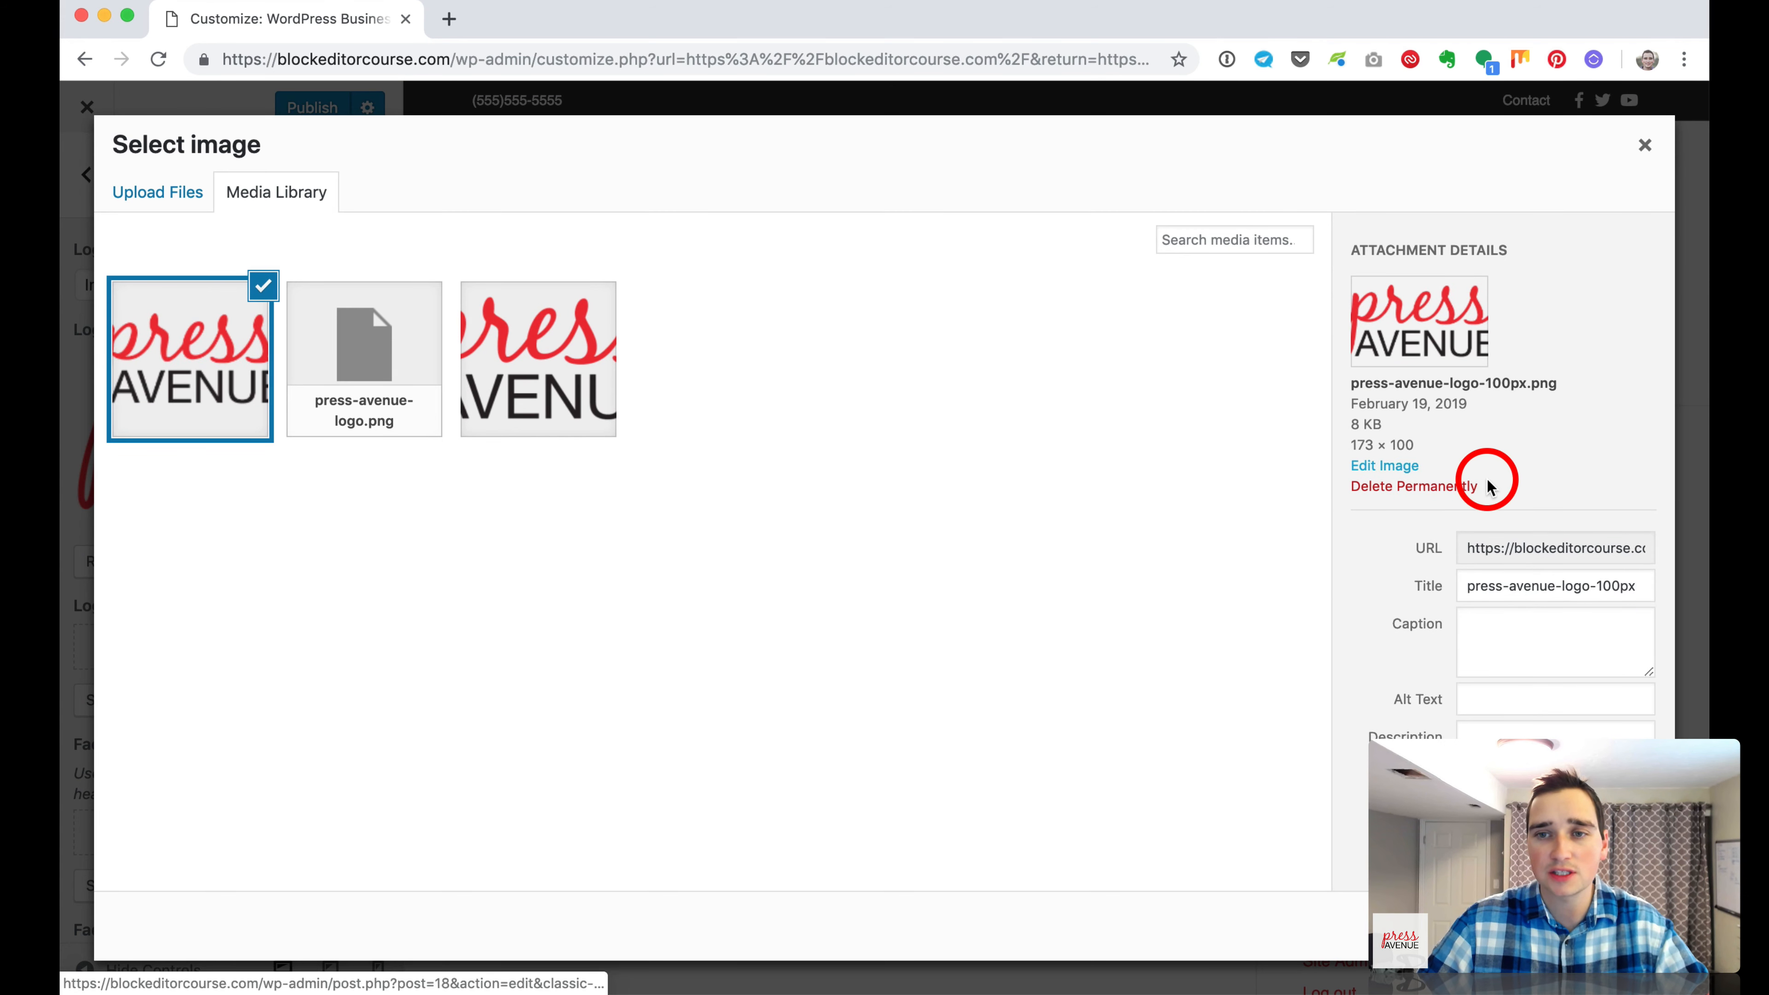
Give the uploaded 100px logo the alt text press-avenue-logo and choose it as the regular logo image.
{"action": "left_click_drag", "start_coordinate": [1468, 588], "coordinate": [1589, 585]}
{"action": "key", "text": "ctrl+c"}
{"action": "left_click", "coordinate": [1568, 704]}
{"action": "key", "text": "ctrl+v"}
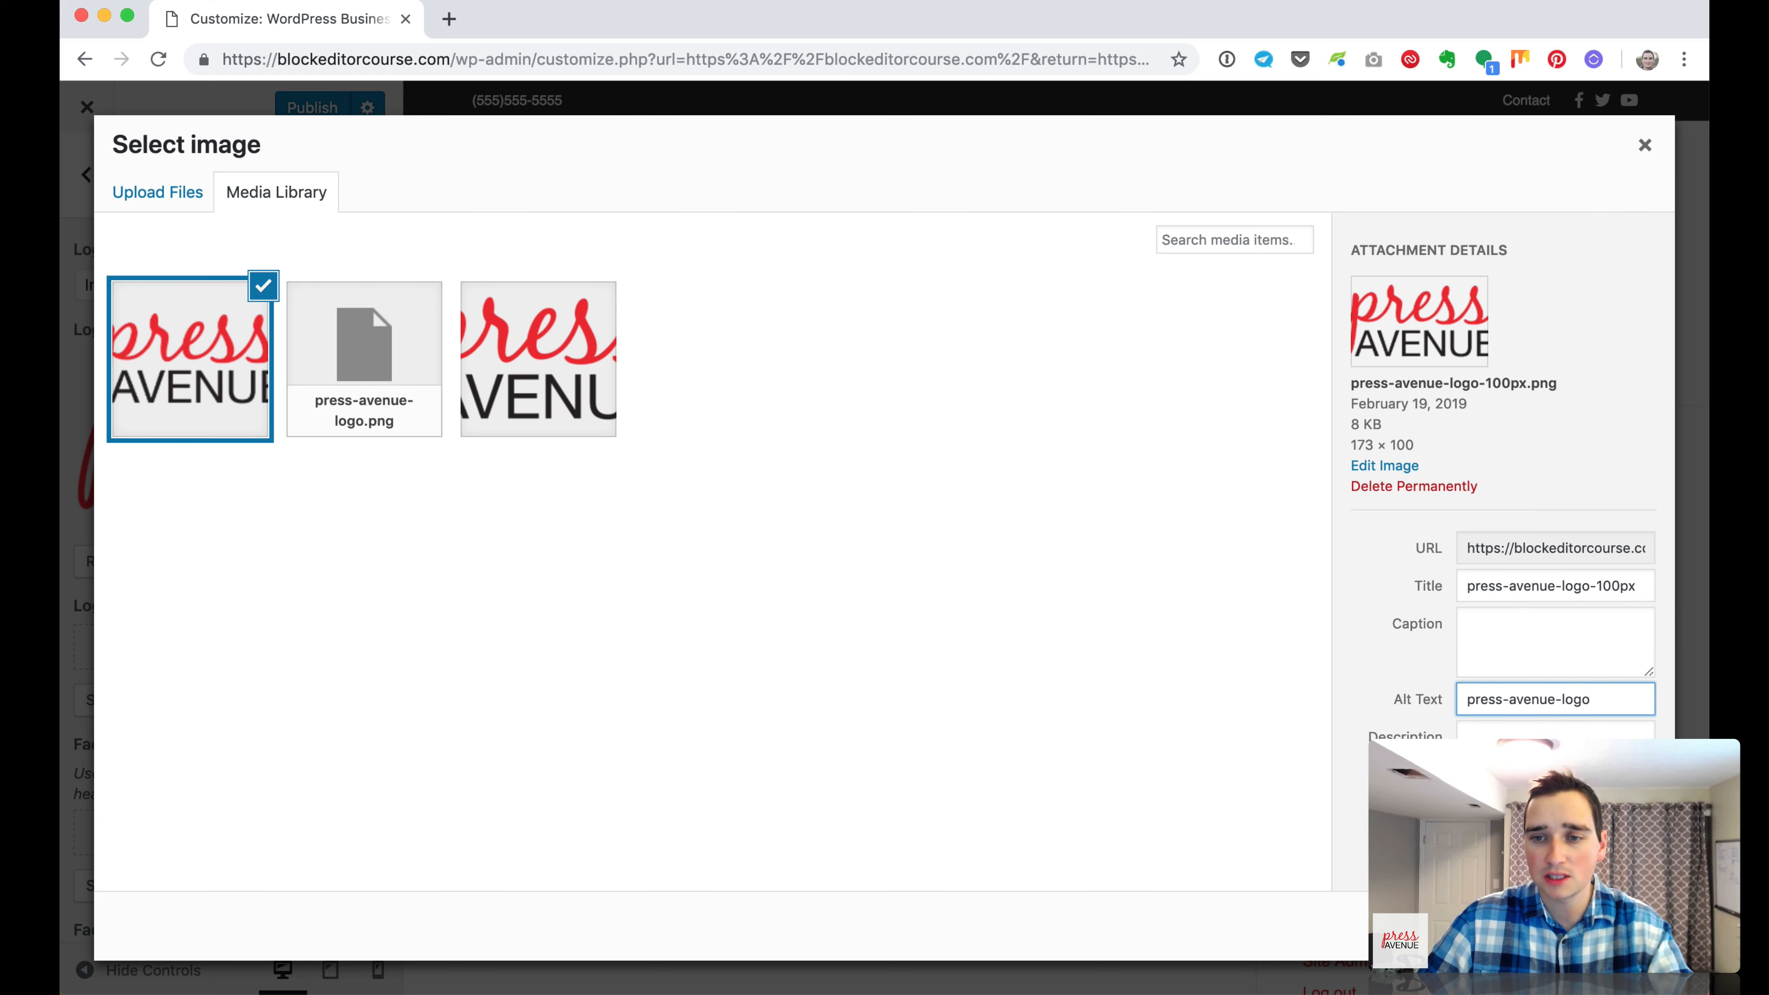
{"action": "left_click", "coordinate": [1605, 925]}
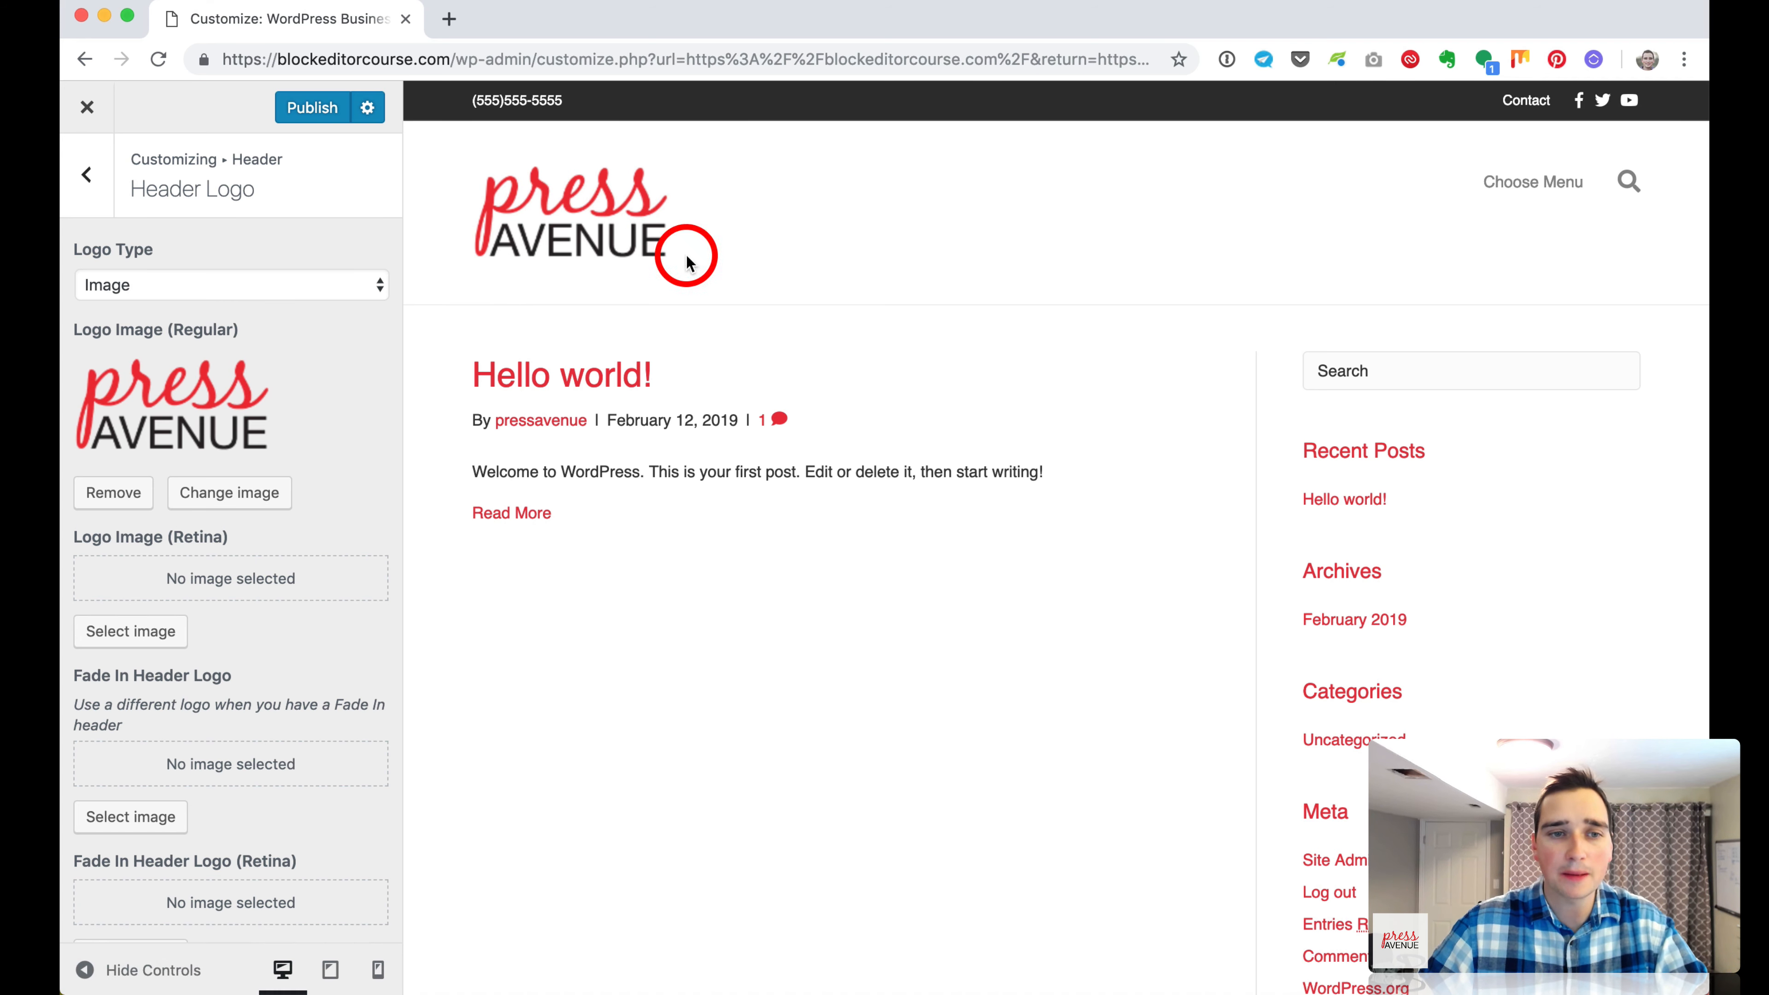
Choose press-avenue-logo.png from the media library as the retina logo image and check the header preview.
{"action": "scroll", "coordinate": [559, 547], "scroll_direction": "down", "scroll_amount": 1}
{"action": "left_click", "coordinate": [131, 631]}
{"action": "left_click", "coordinate": [364, 349]}
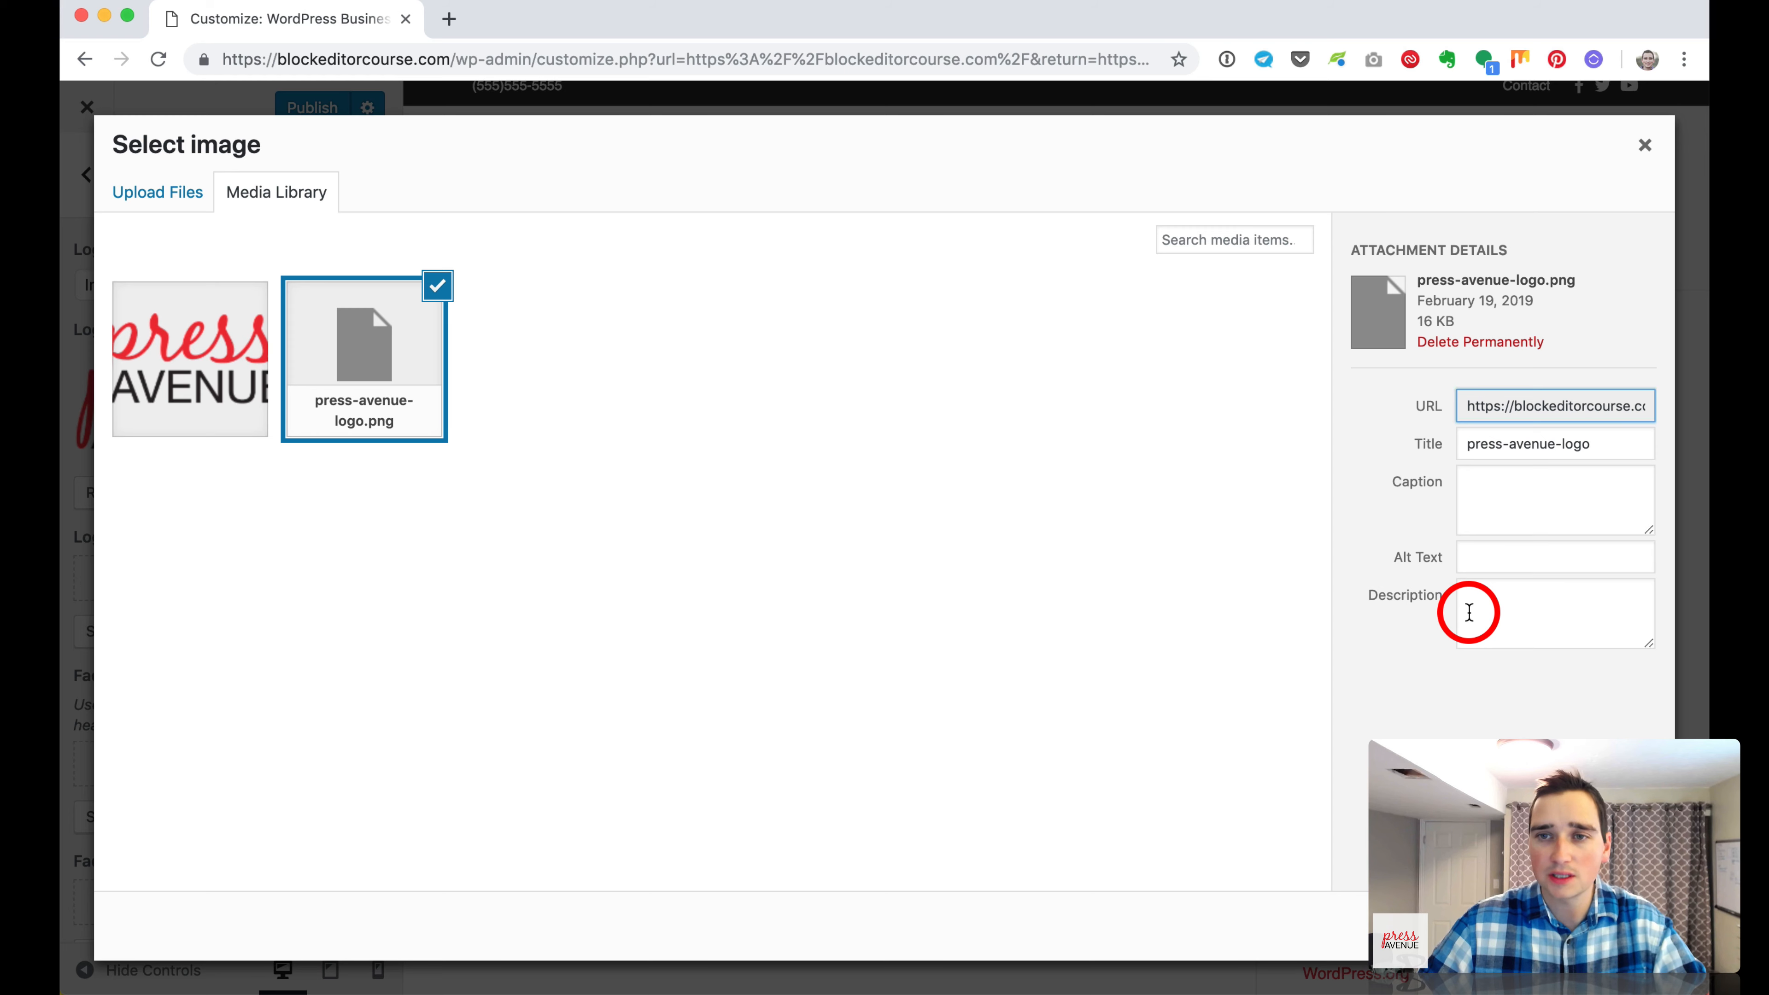
{"action": "left_click", "coordinate": [1609, 925]}
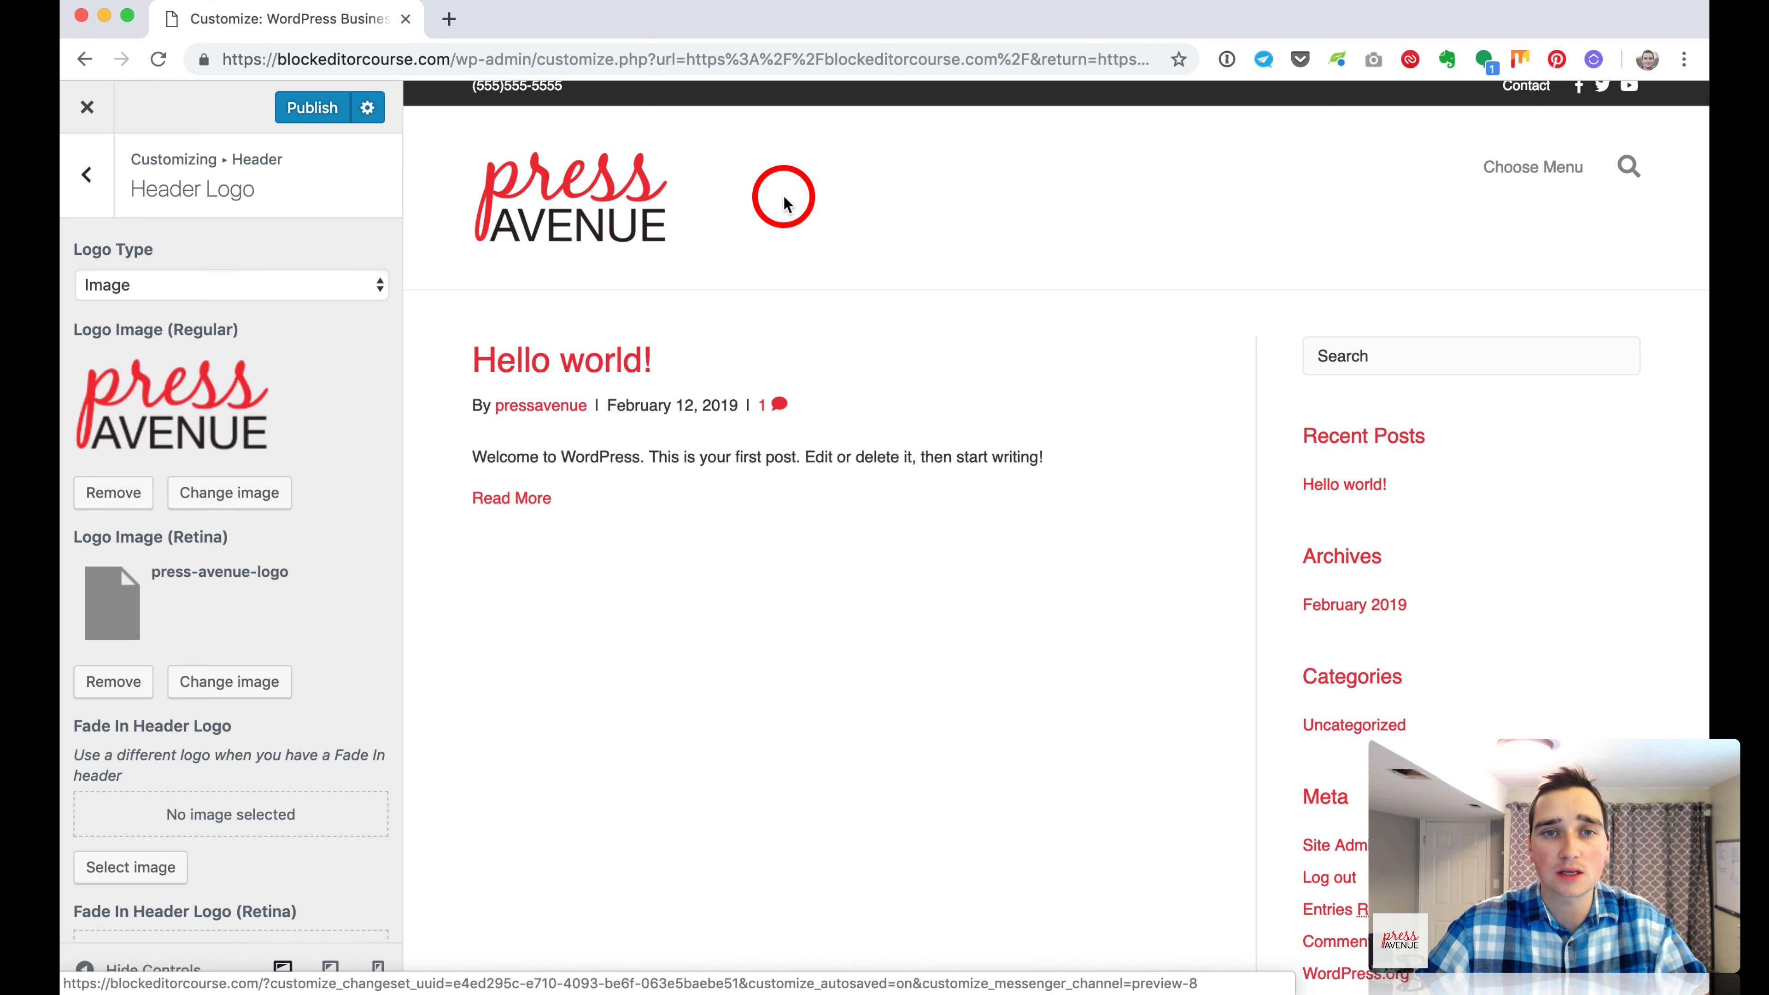
{"action": "scroll", "coordinate": [807, 240], "scroll_direction": "up", "scroll_amount": 1}
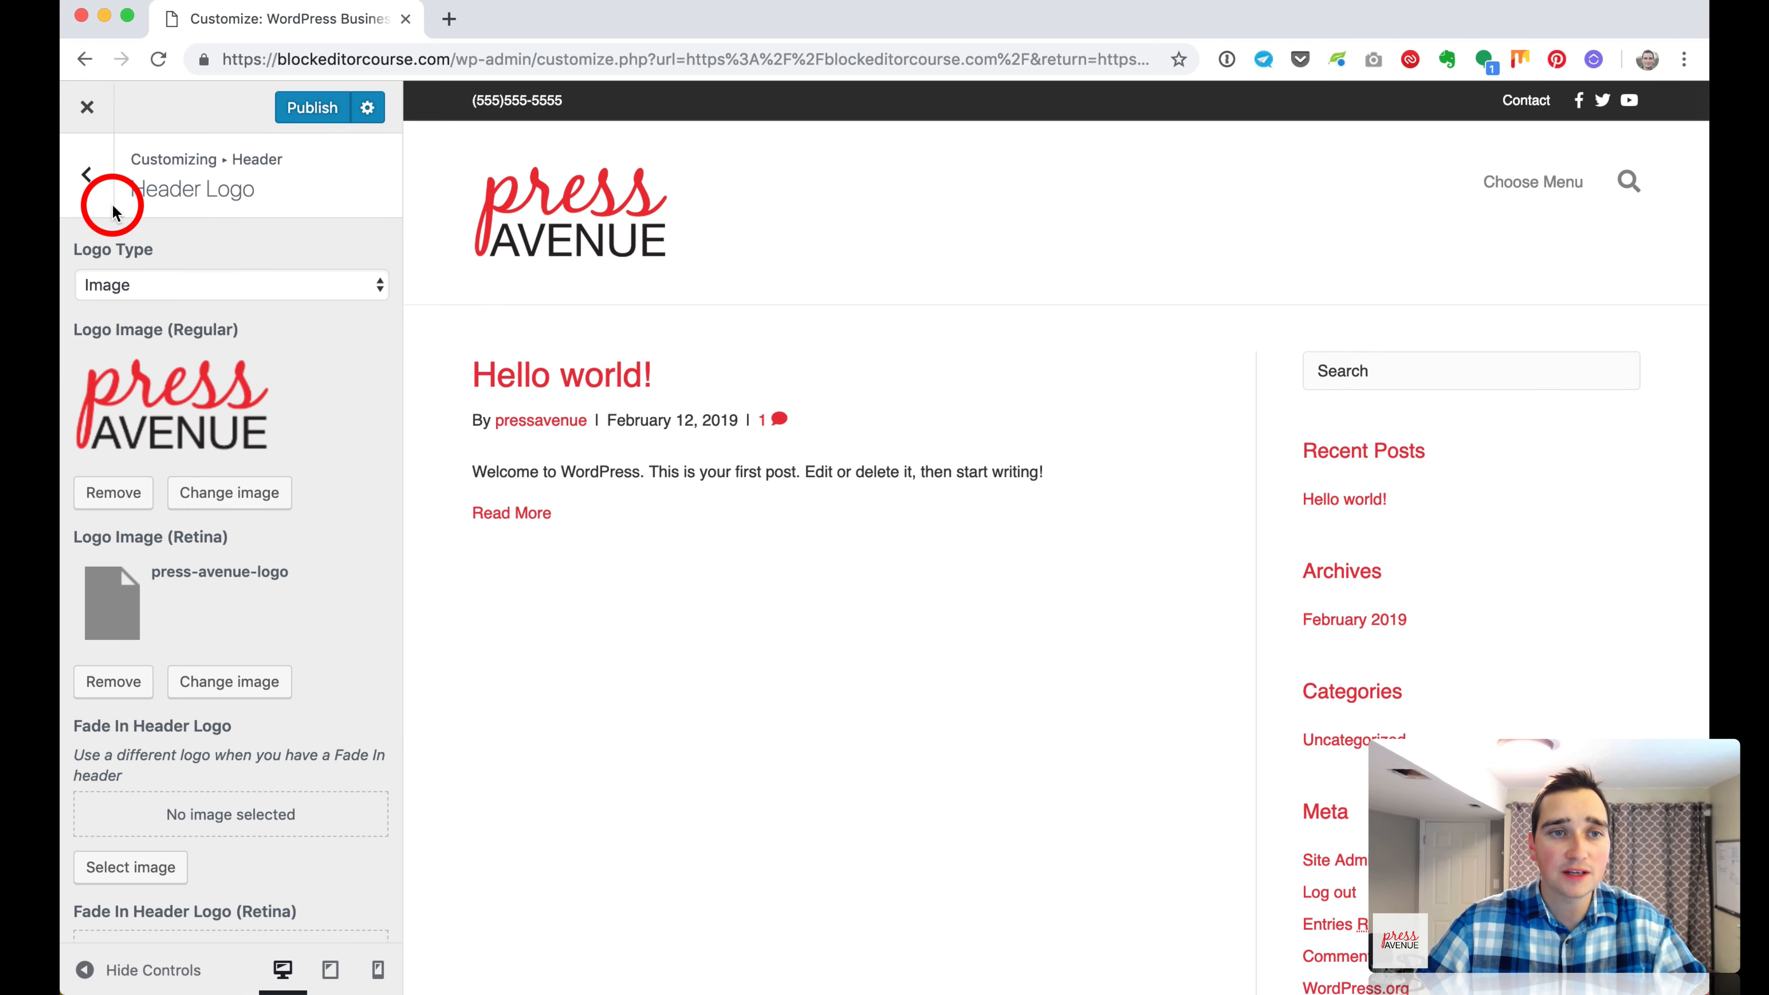
In the Nav Layout settings, disable the nav search icon and keep Menu Button as the responsive nav toggle.
{"action": "left_click", "coordinate": [87, 175]}
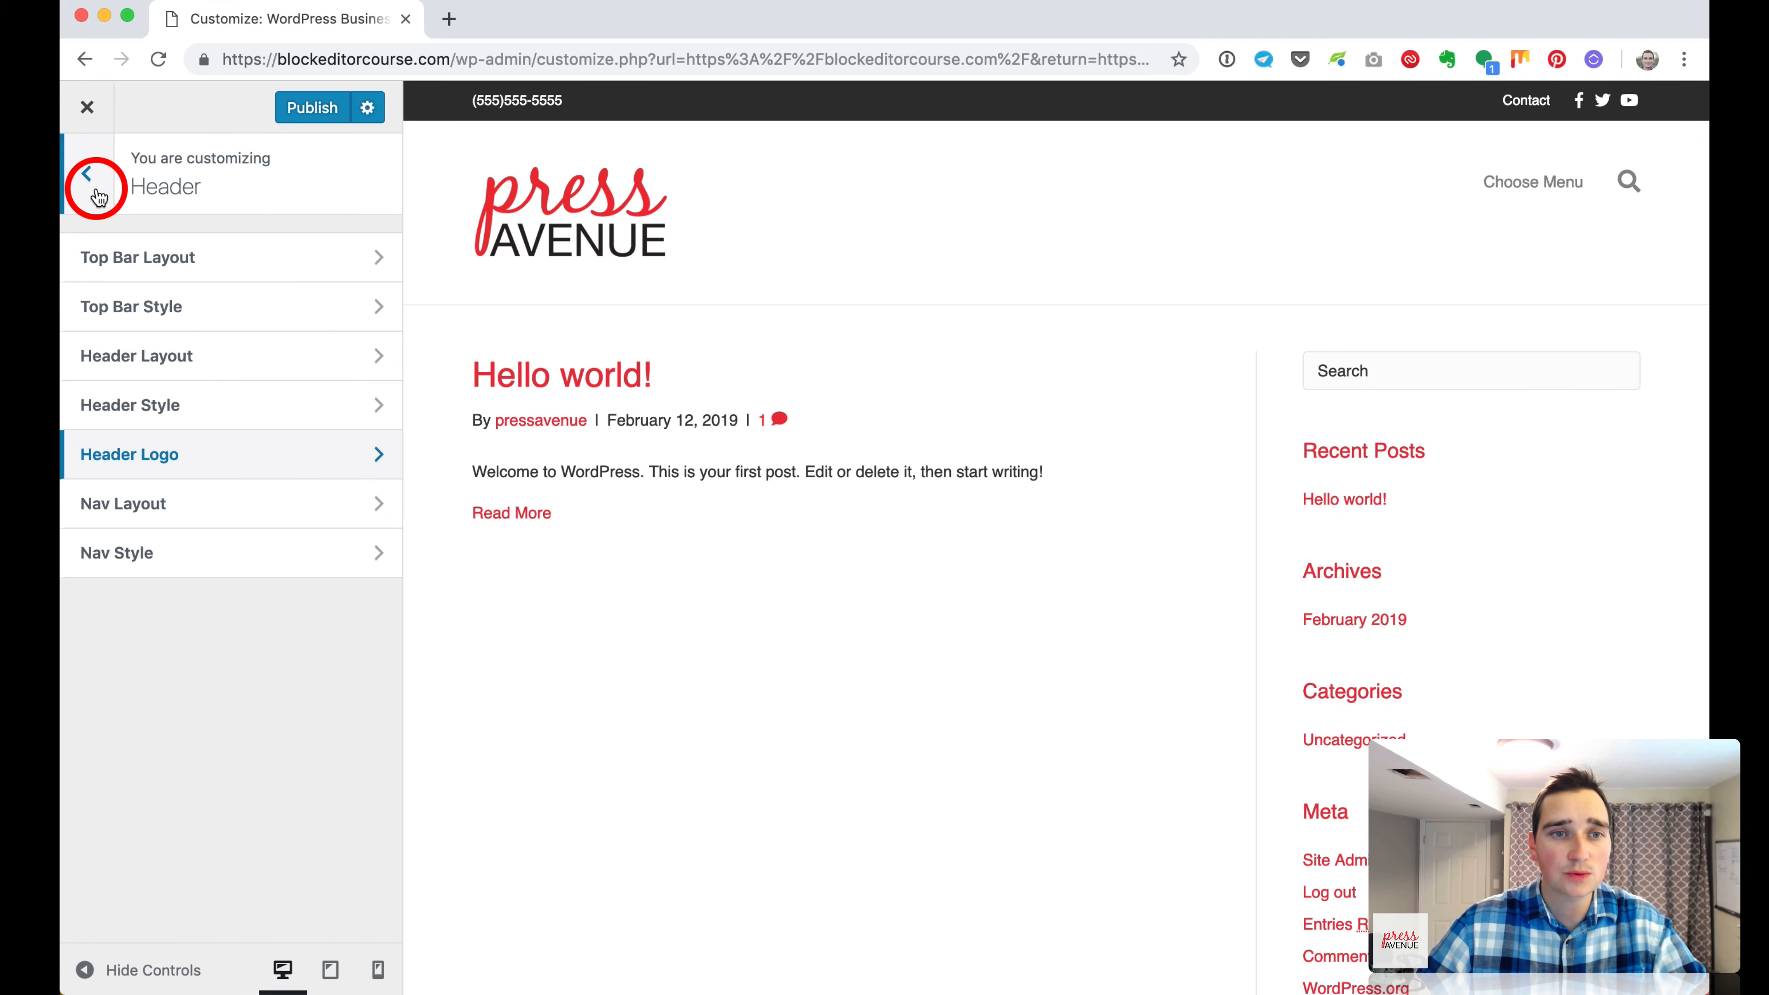
{"action": "left_click", "coordinate": [285, 505]}
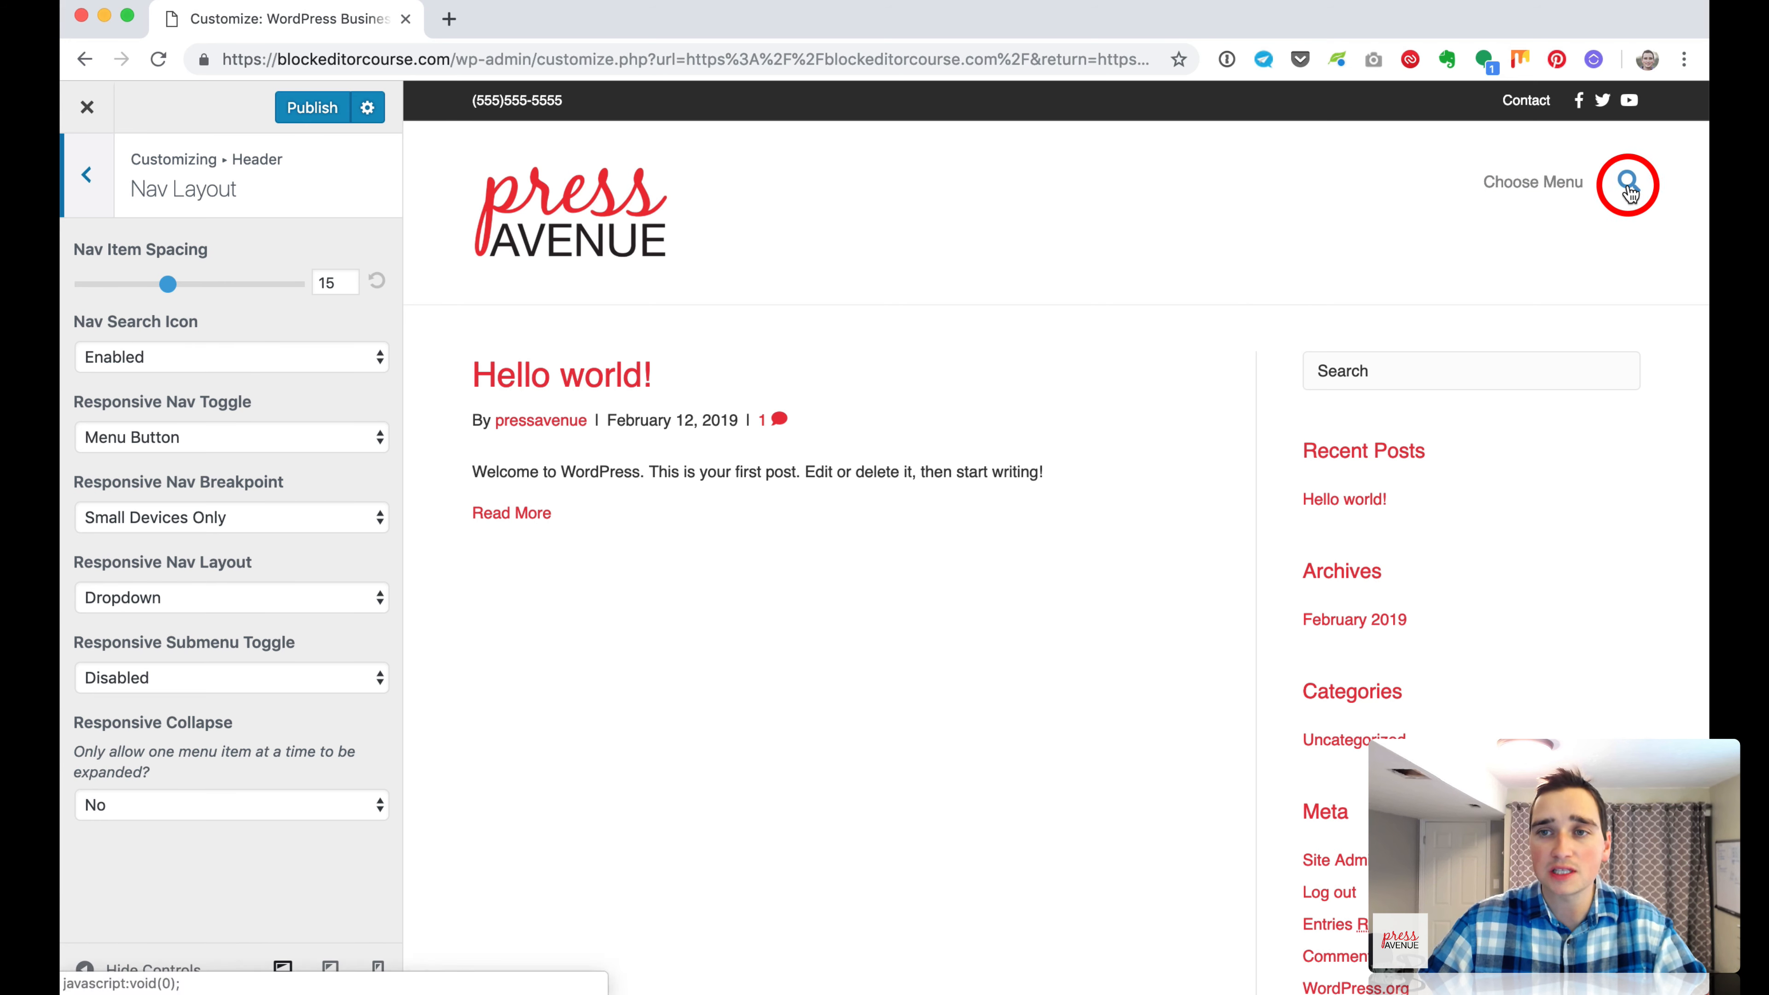
{"action": "left_click", "coordinate": [306, 355]}
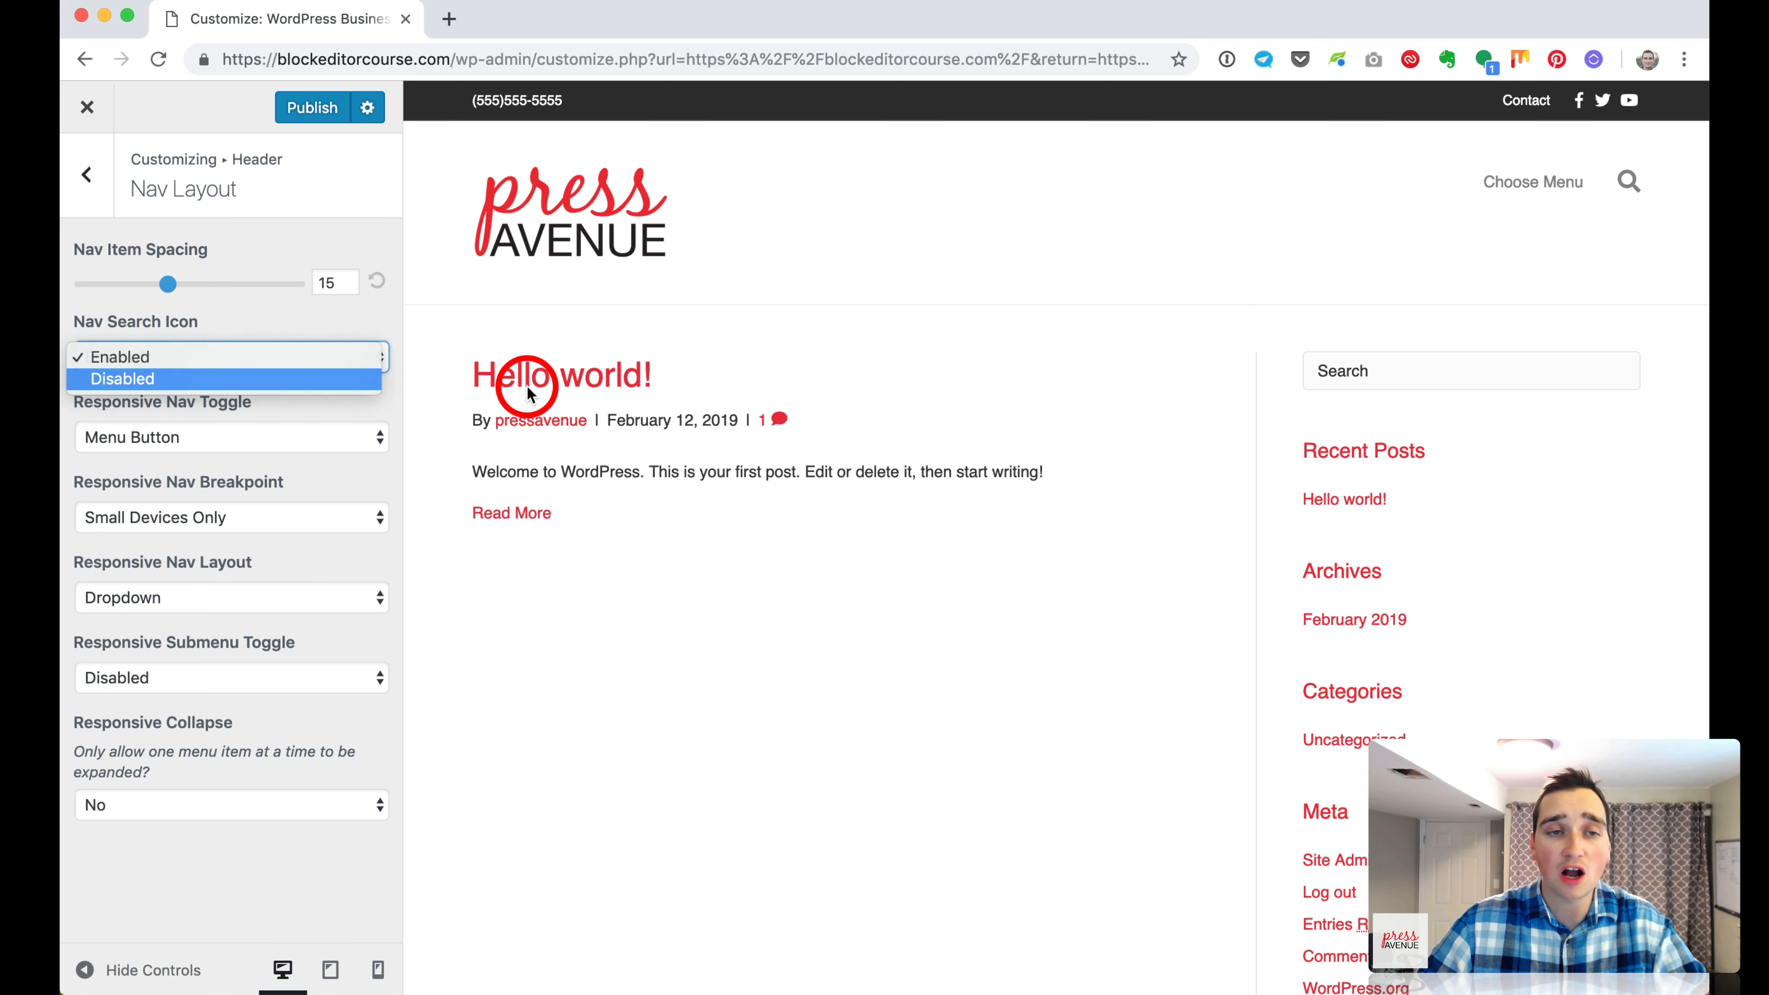
{"action": "left_click", "coordinate": [376, 377]}
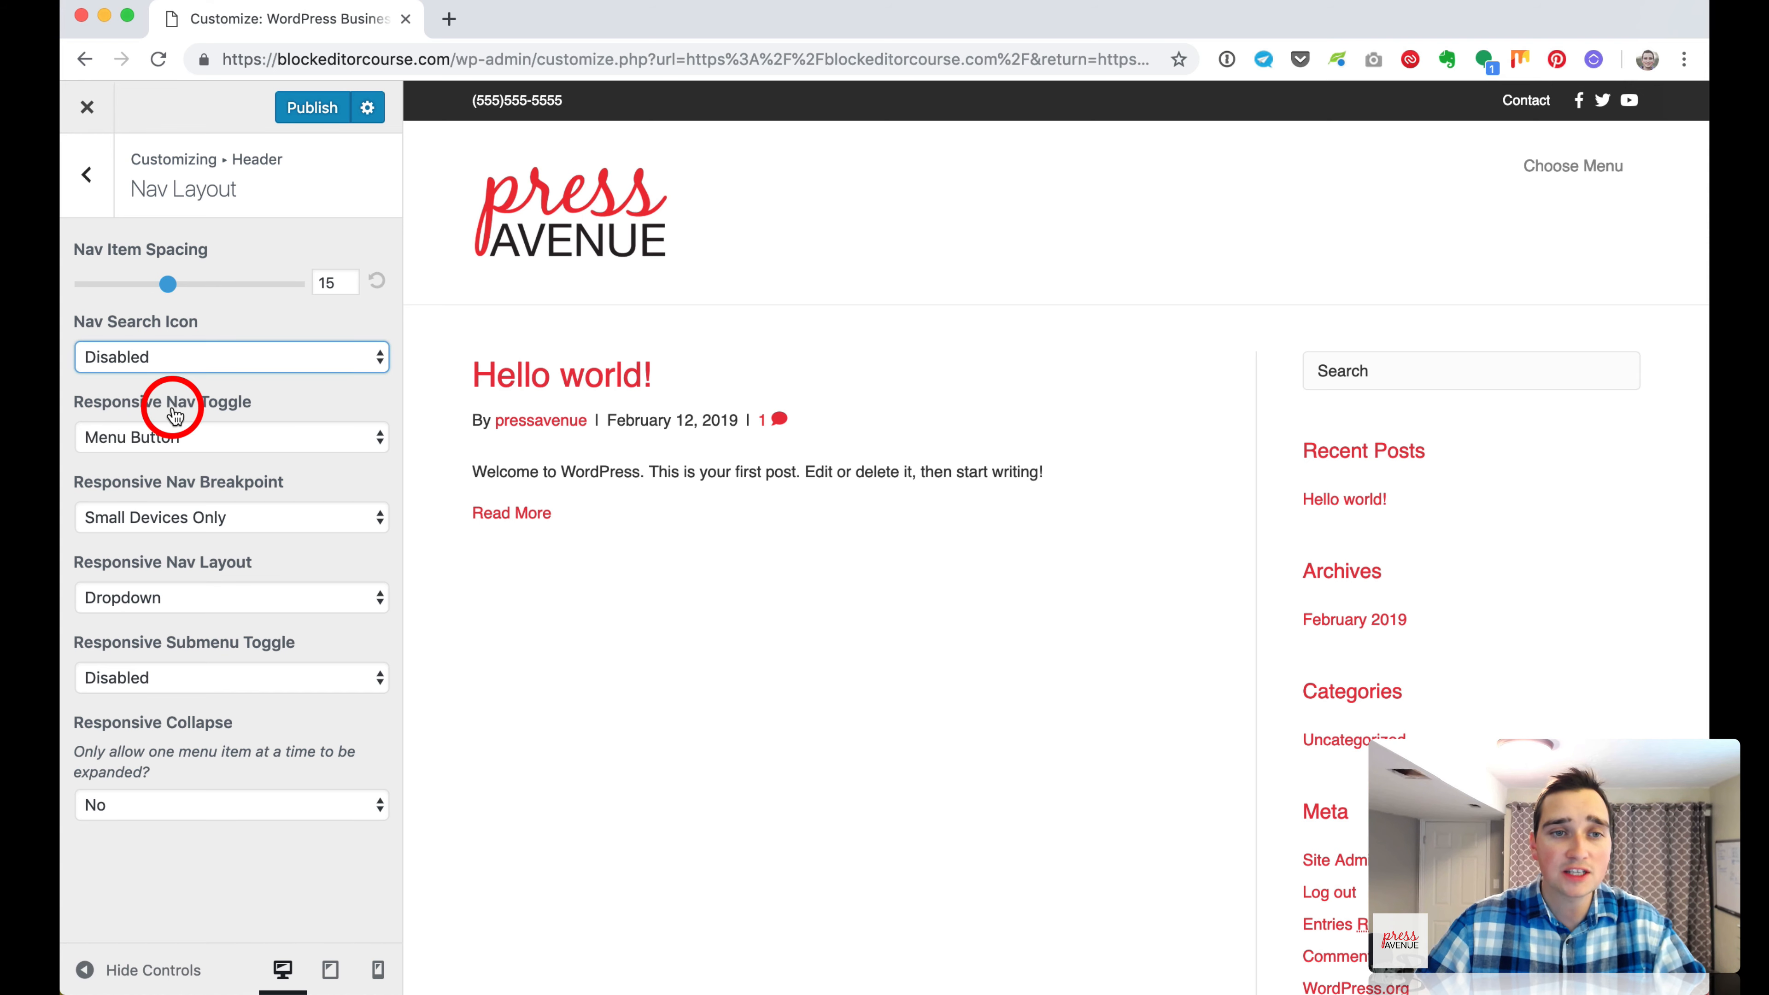
{"action": "left_click", "coordinate": [245, 439]}
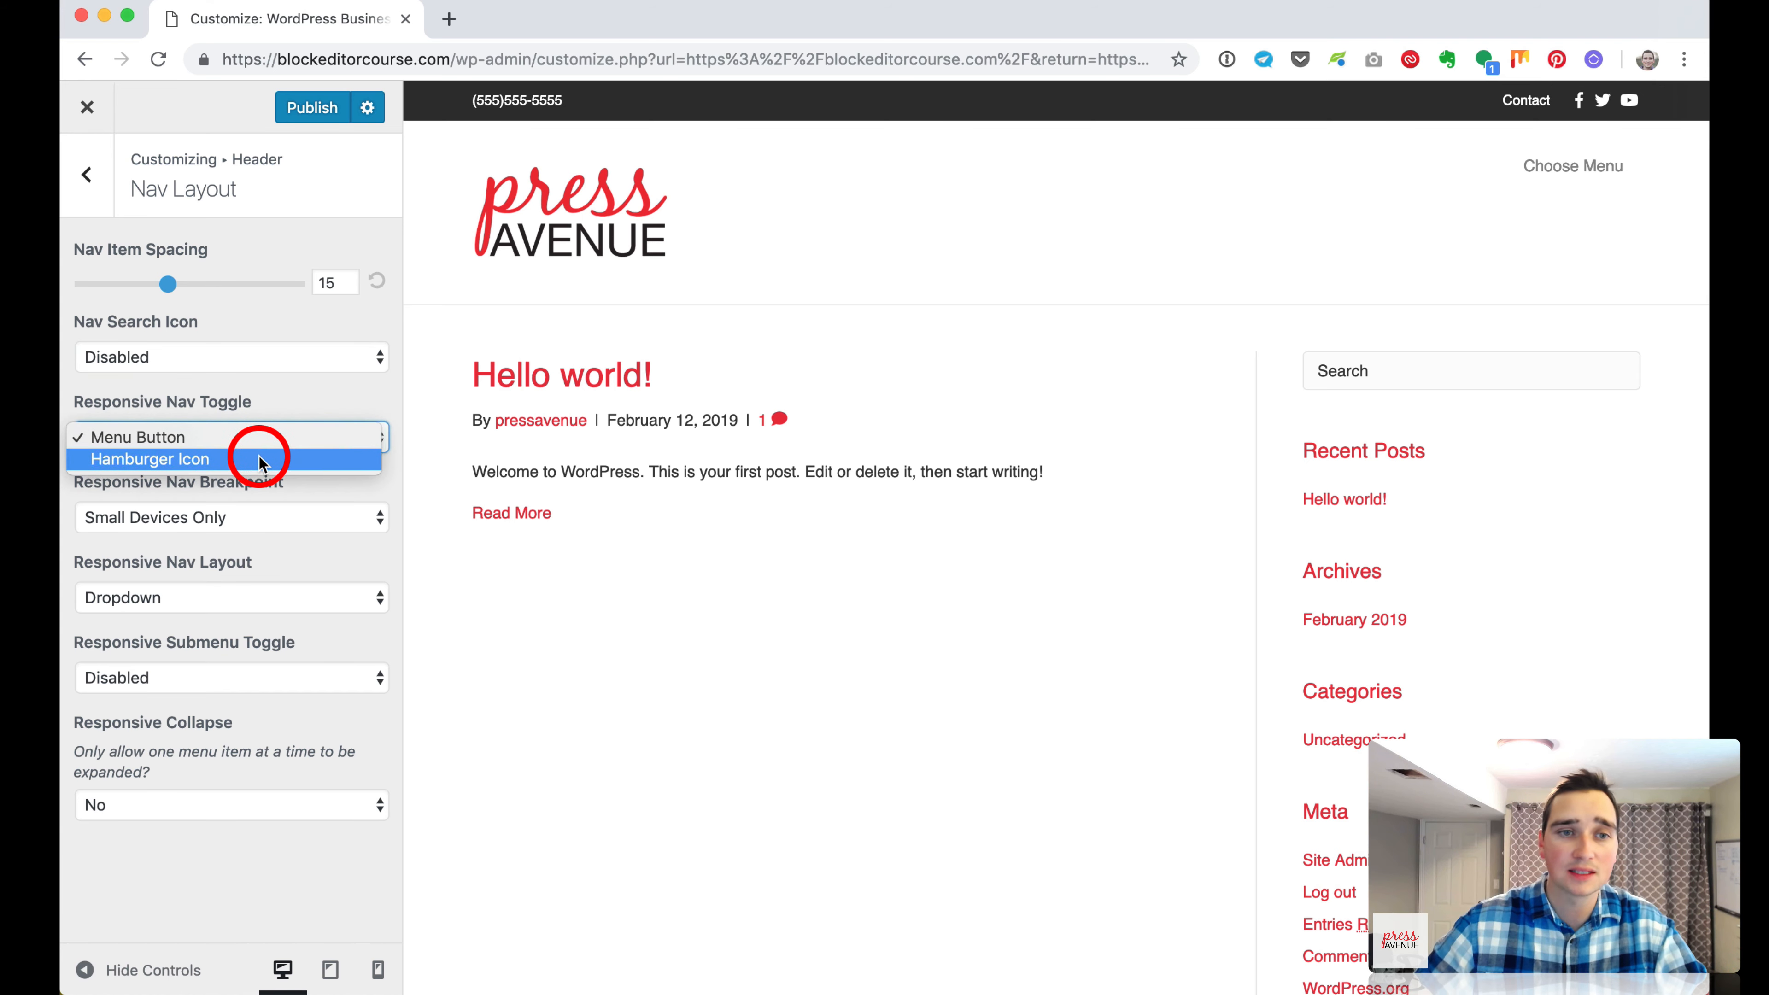
{"action": "left_click", "coordinate": [268, 396]}
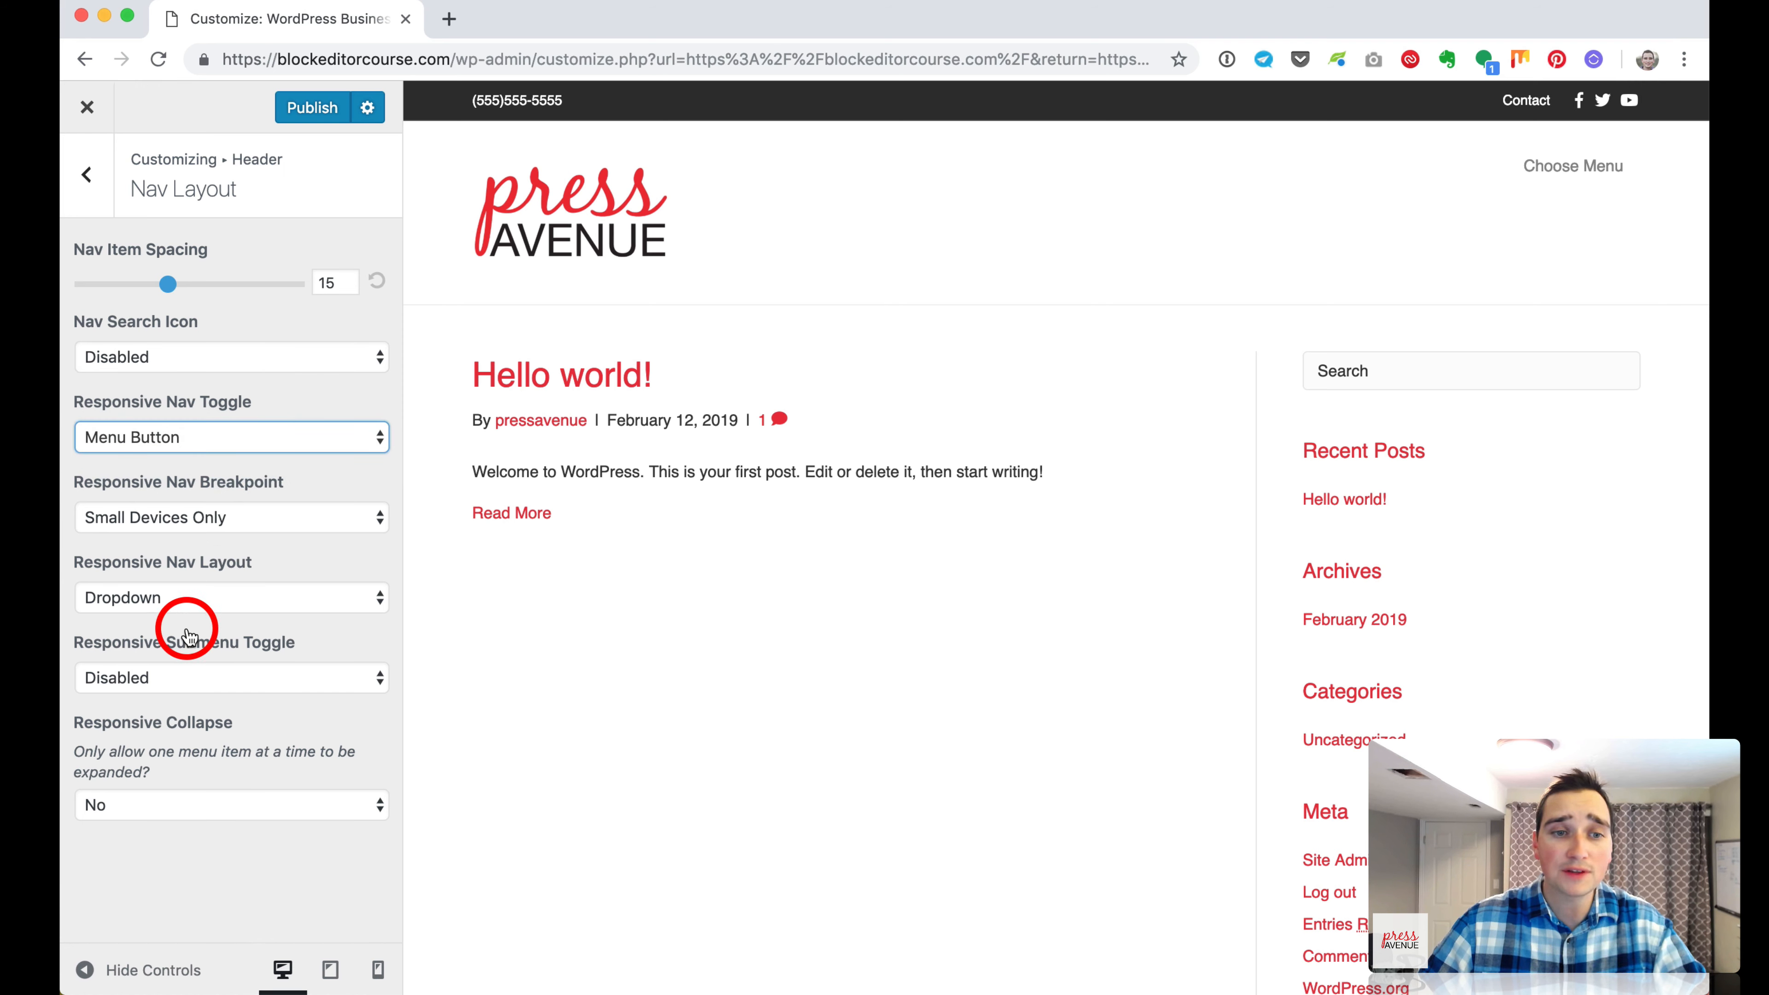
{"action": "left_click", "coordinate": [86, 174]}
Enable the submenu indicator in the Nav Style settings, look over the remaining options, and return to the main customizer list.
{"action": "left_click", "coordinate": [247, 575]}
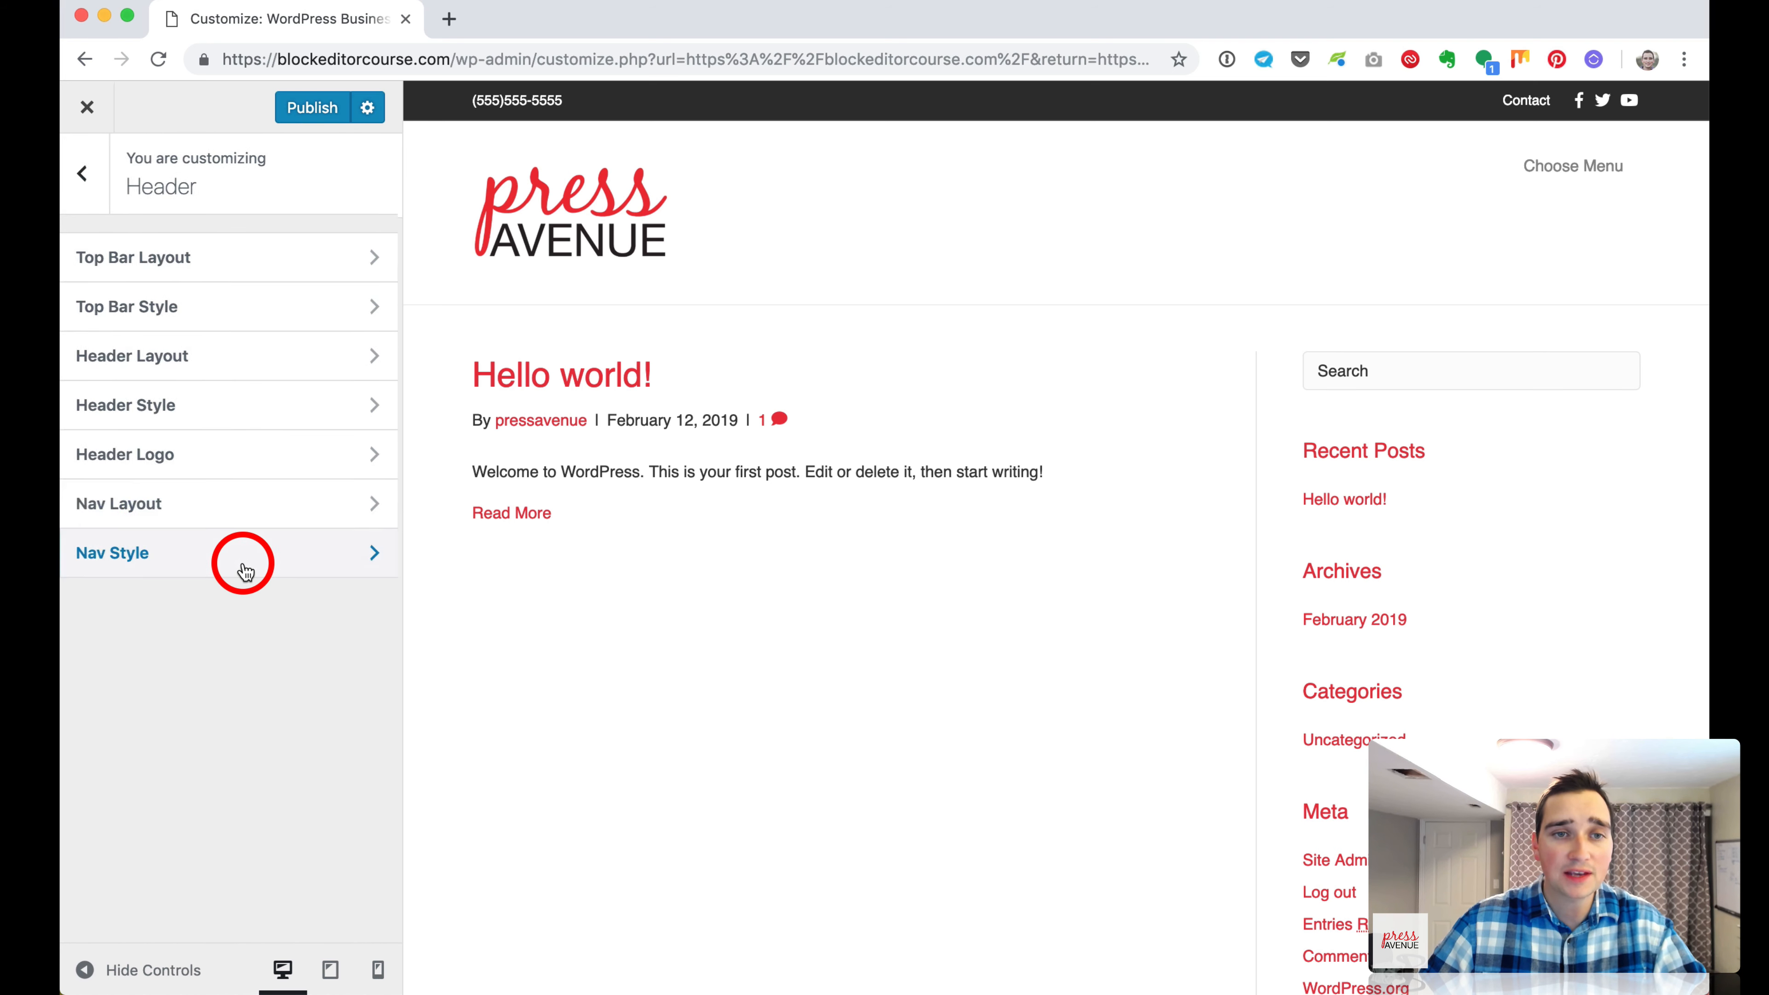
{"action": "left_click", "coordinate": [81, 178]}
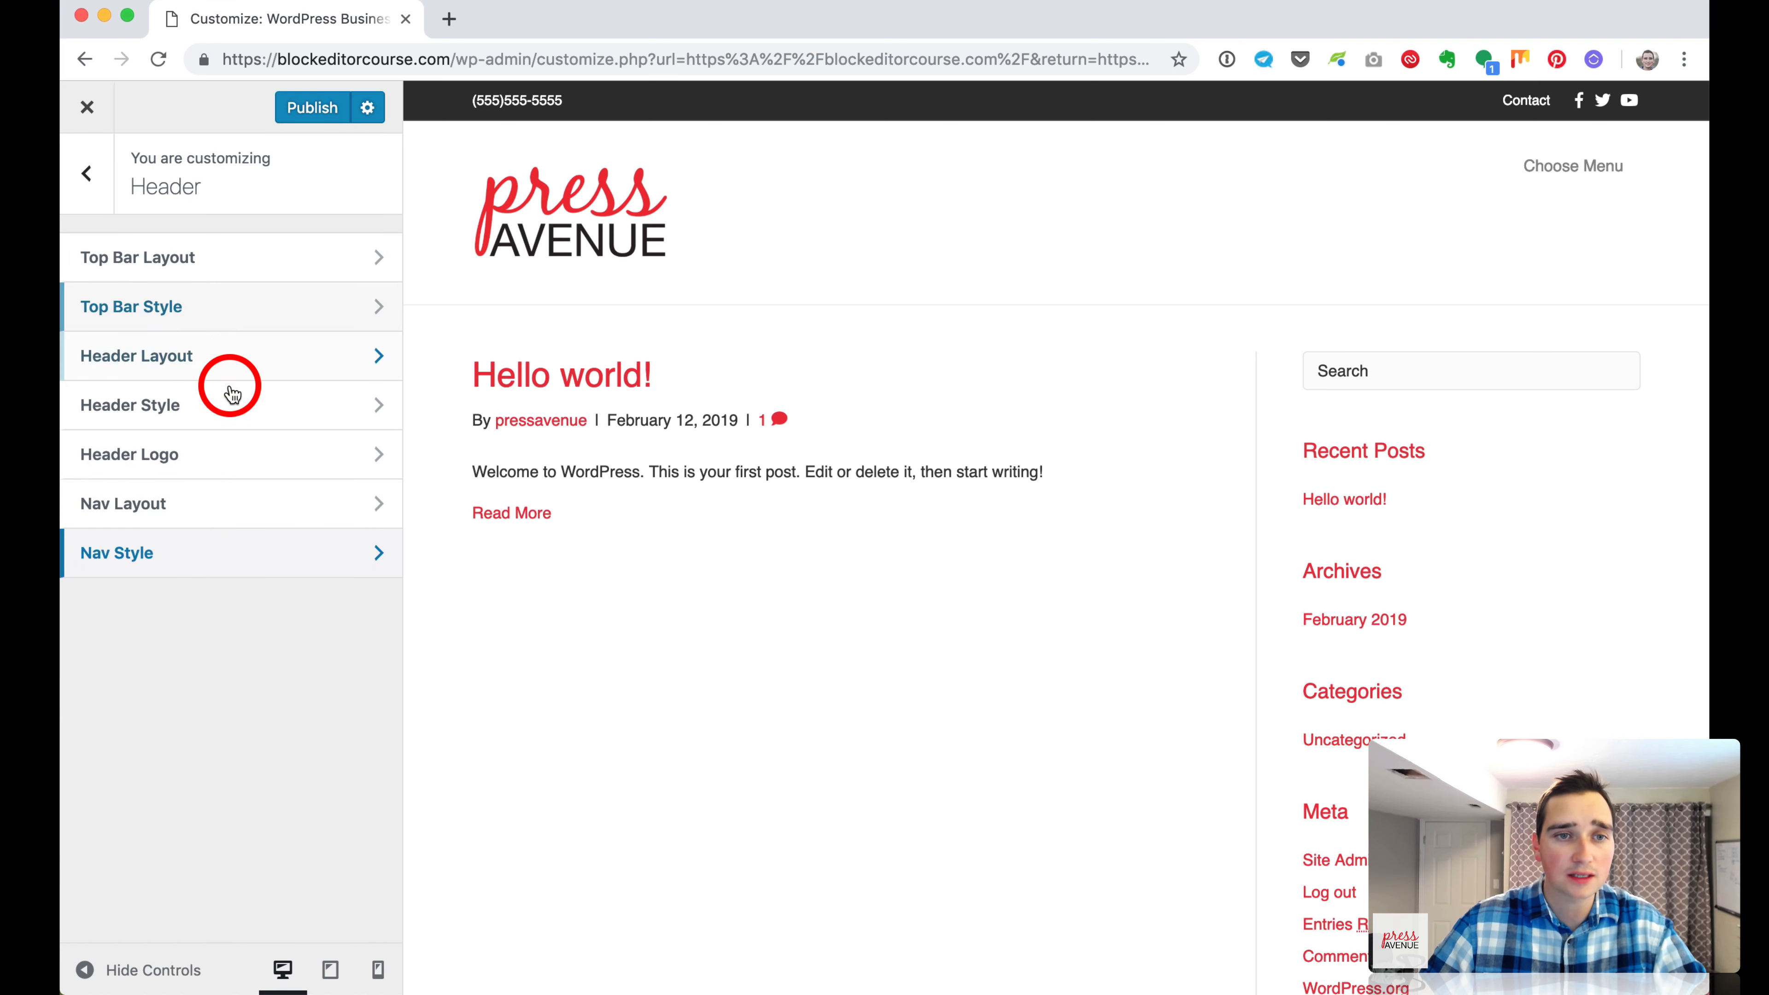
{"action": "left_click", "coordinate": [239, 556]}
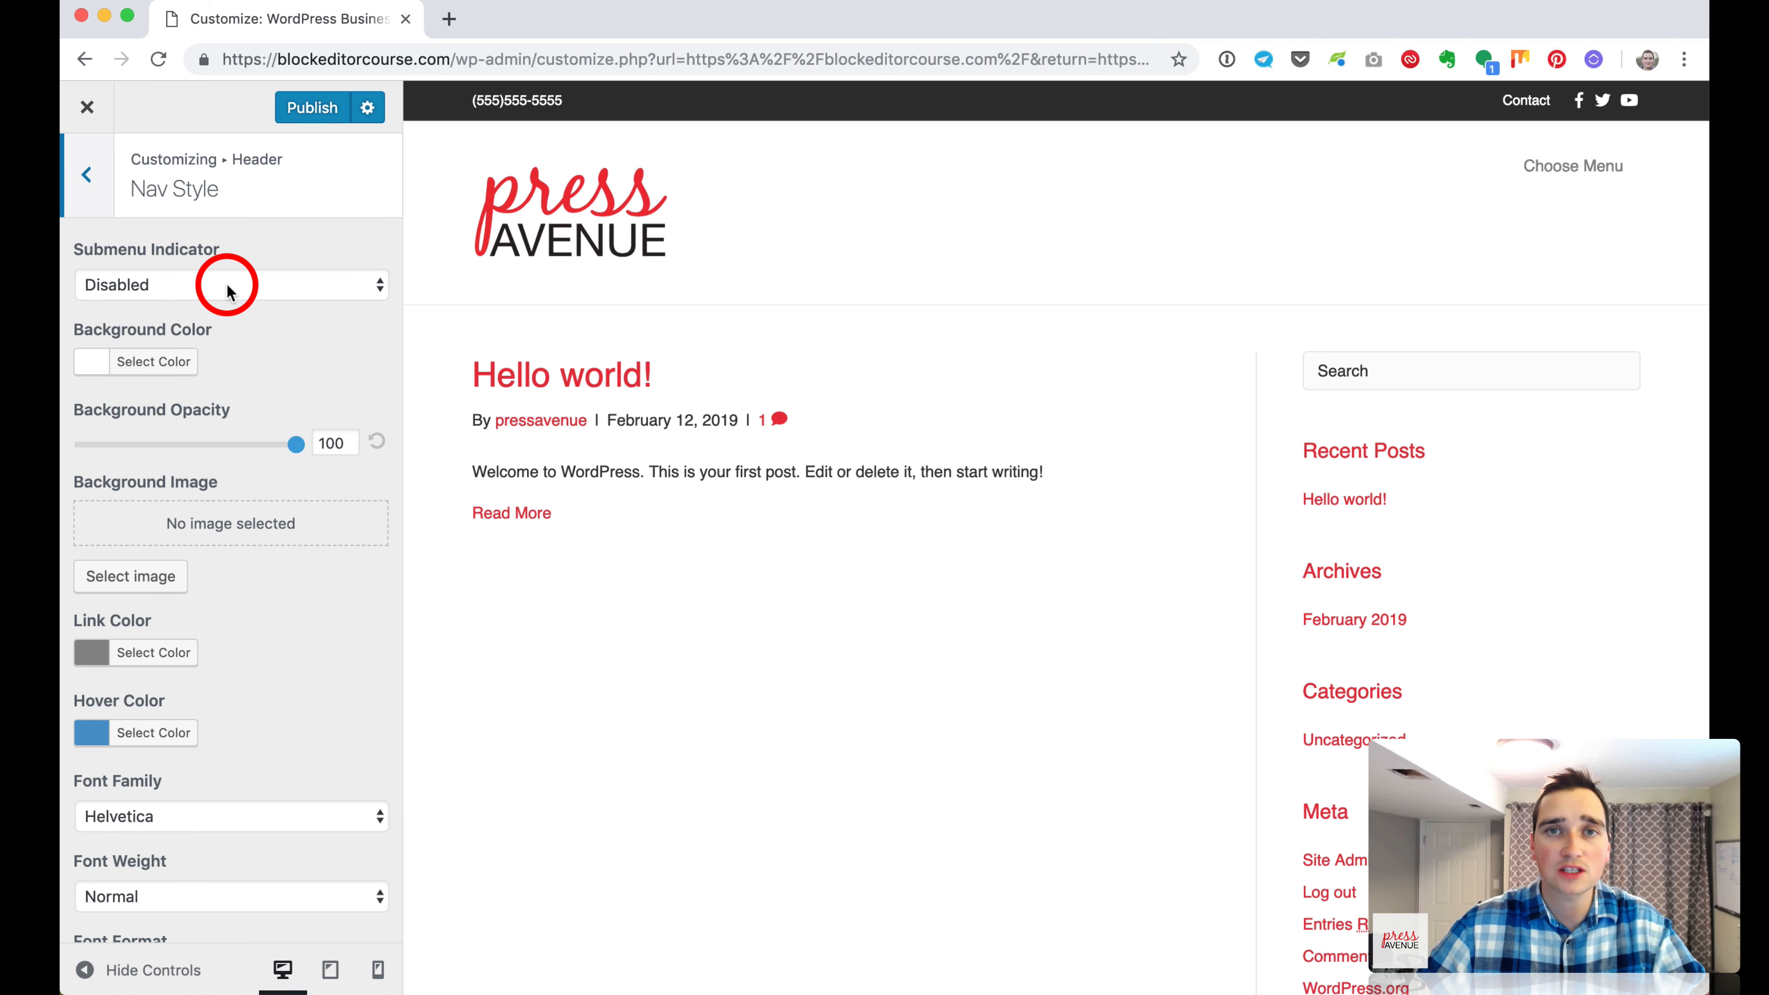
{"action": "left_click", "coordinate": [227, 290]}
{"action": "left_click", "coordinate": [229, 299]}
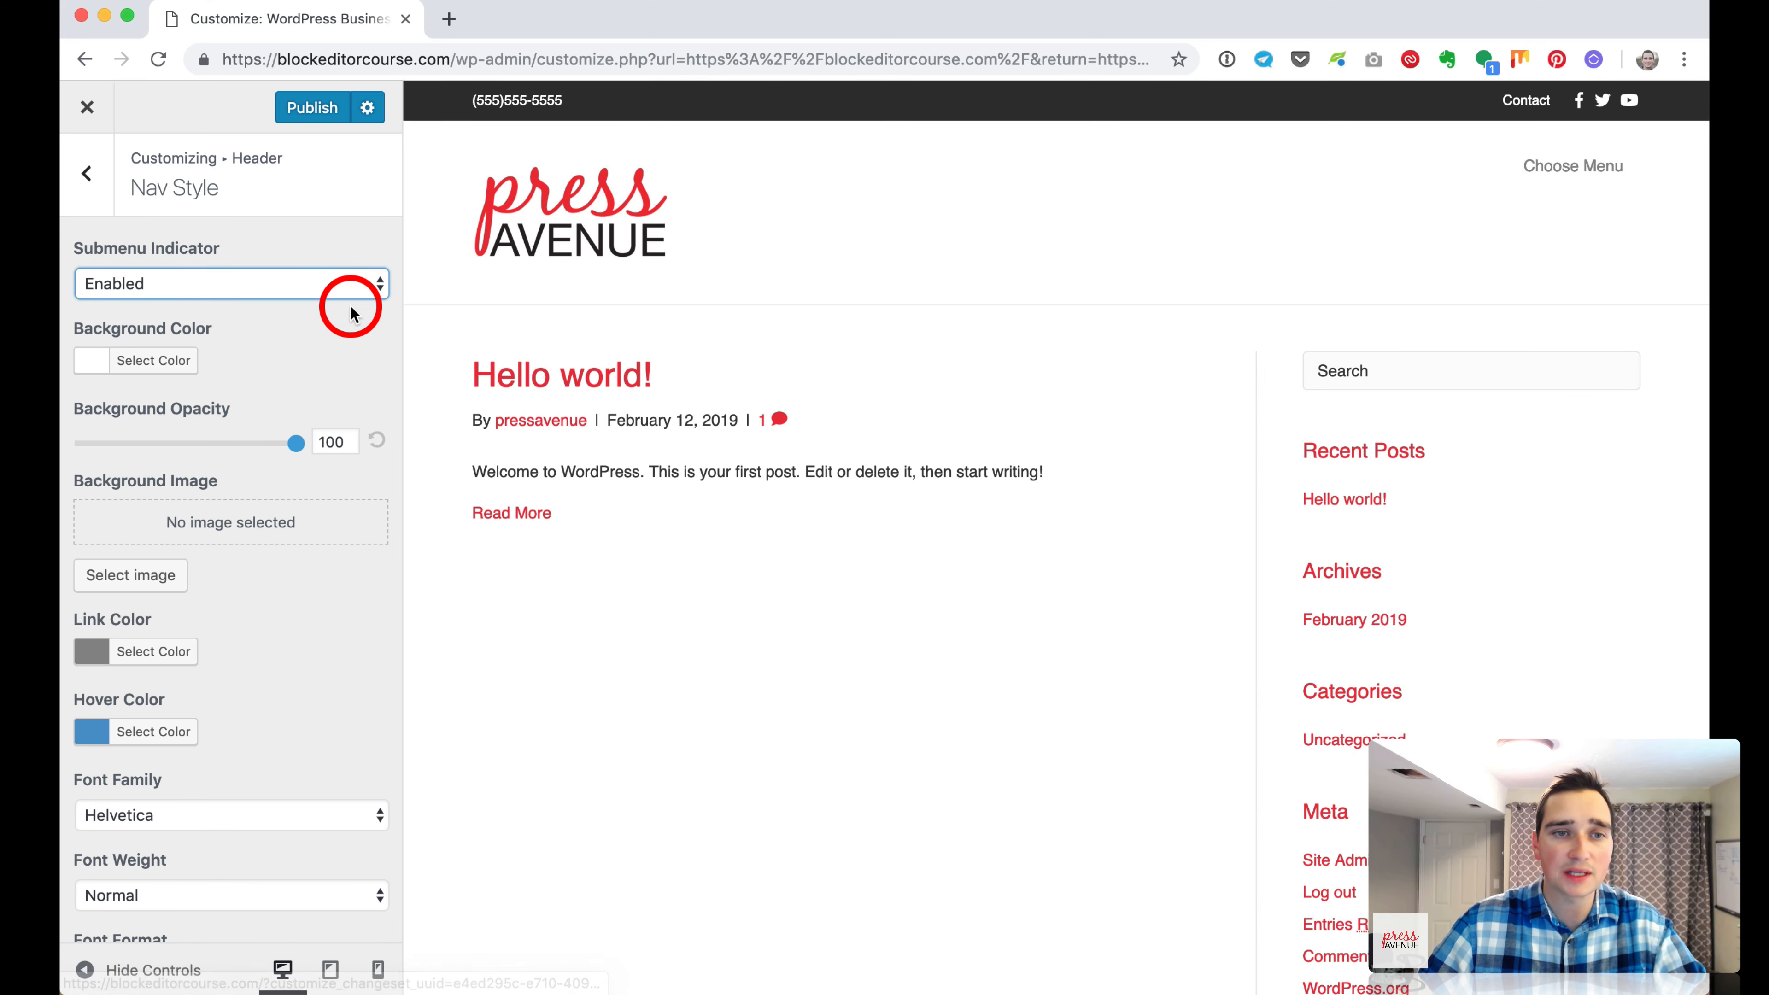
{"action": "scroll", "coordinate": [350, 312], "scroll_direction": "down", "scroll_amount": 1}
{"action": "scroll", "coordinate": [344, 308], "scroll_direction": "down", "scroll_amount": 3}
{"action": "scroll", "coordinate": [345, 306], "scroll_direction": "up", "scroll_amount": 5}
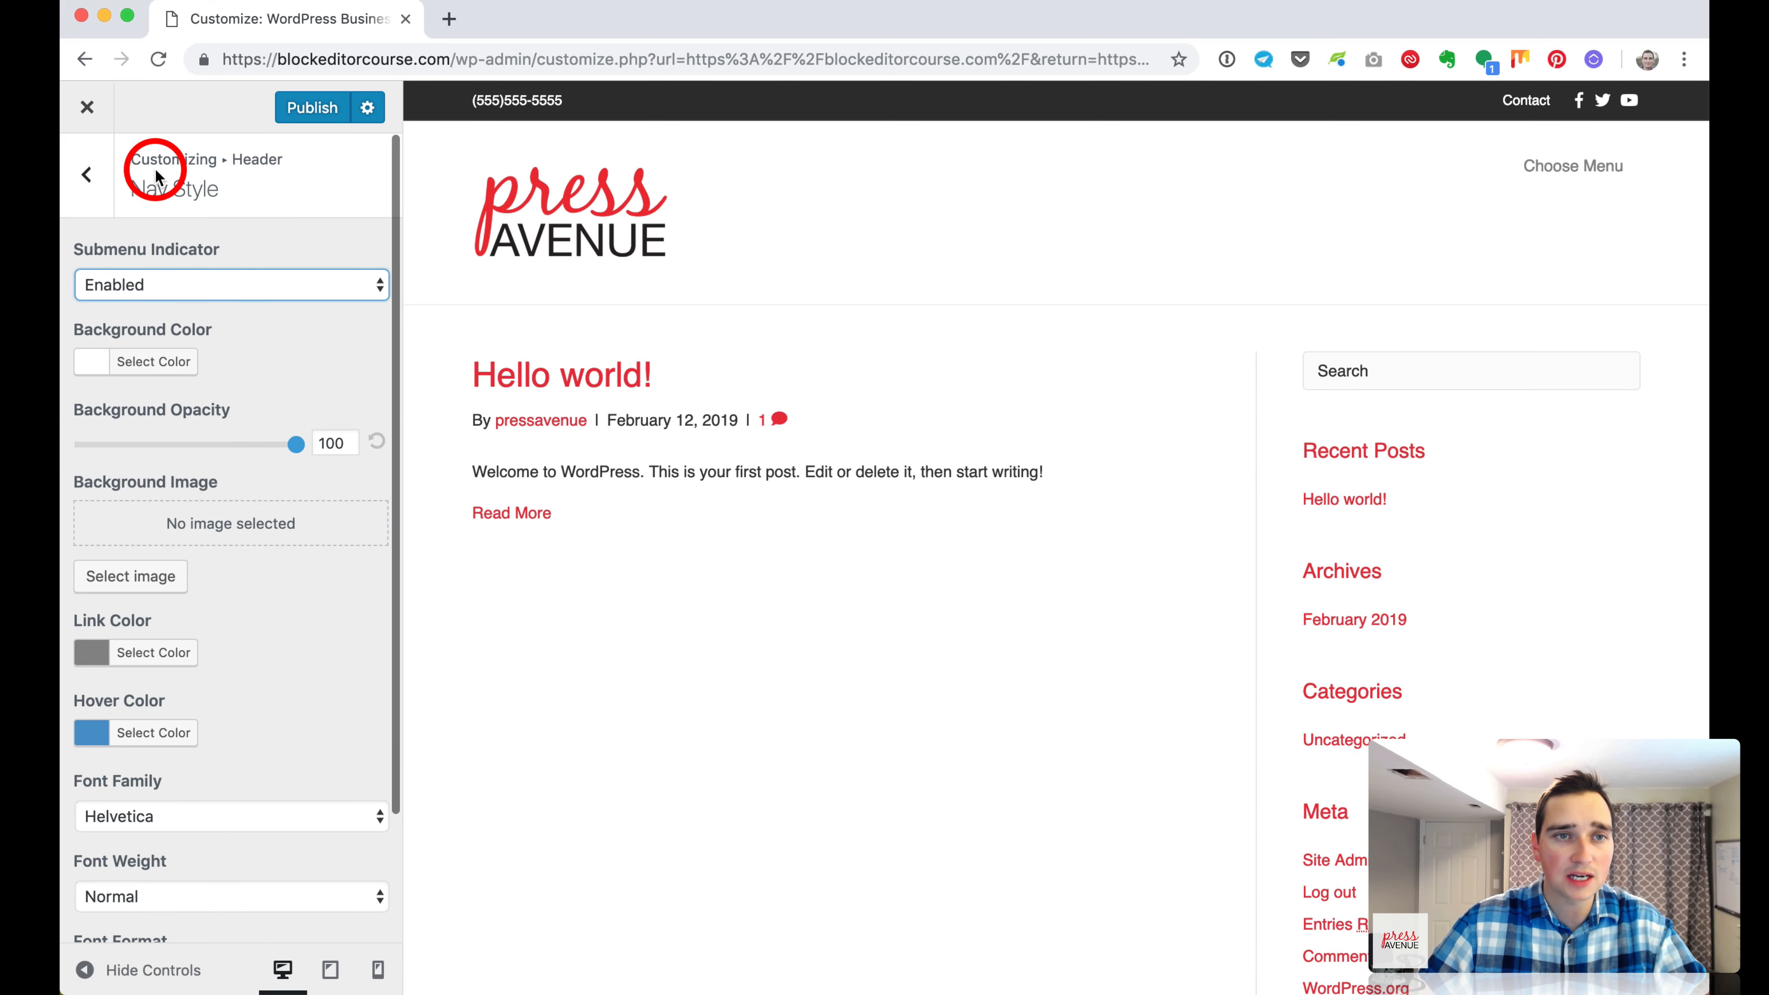
{"action": "left_click", "coordinate": [95, 179]}
{"action": "left_click", "coordinate": [95, 183]}
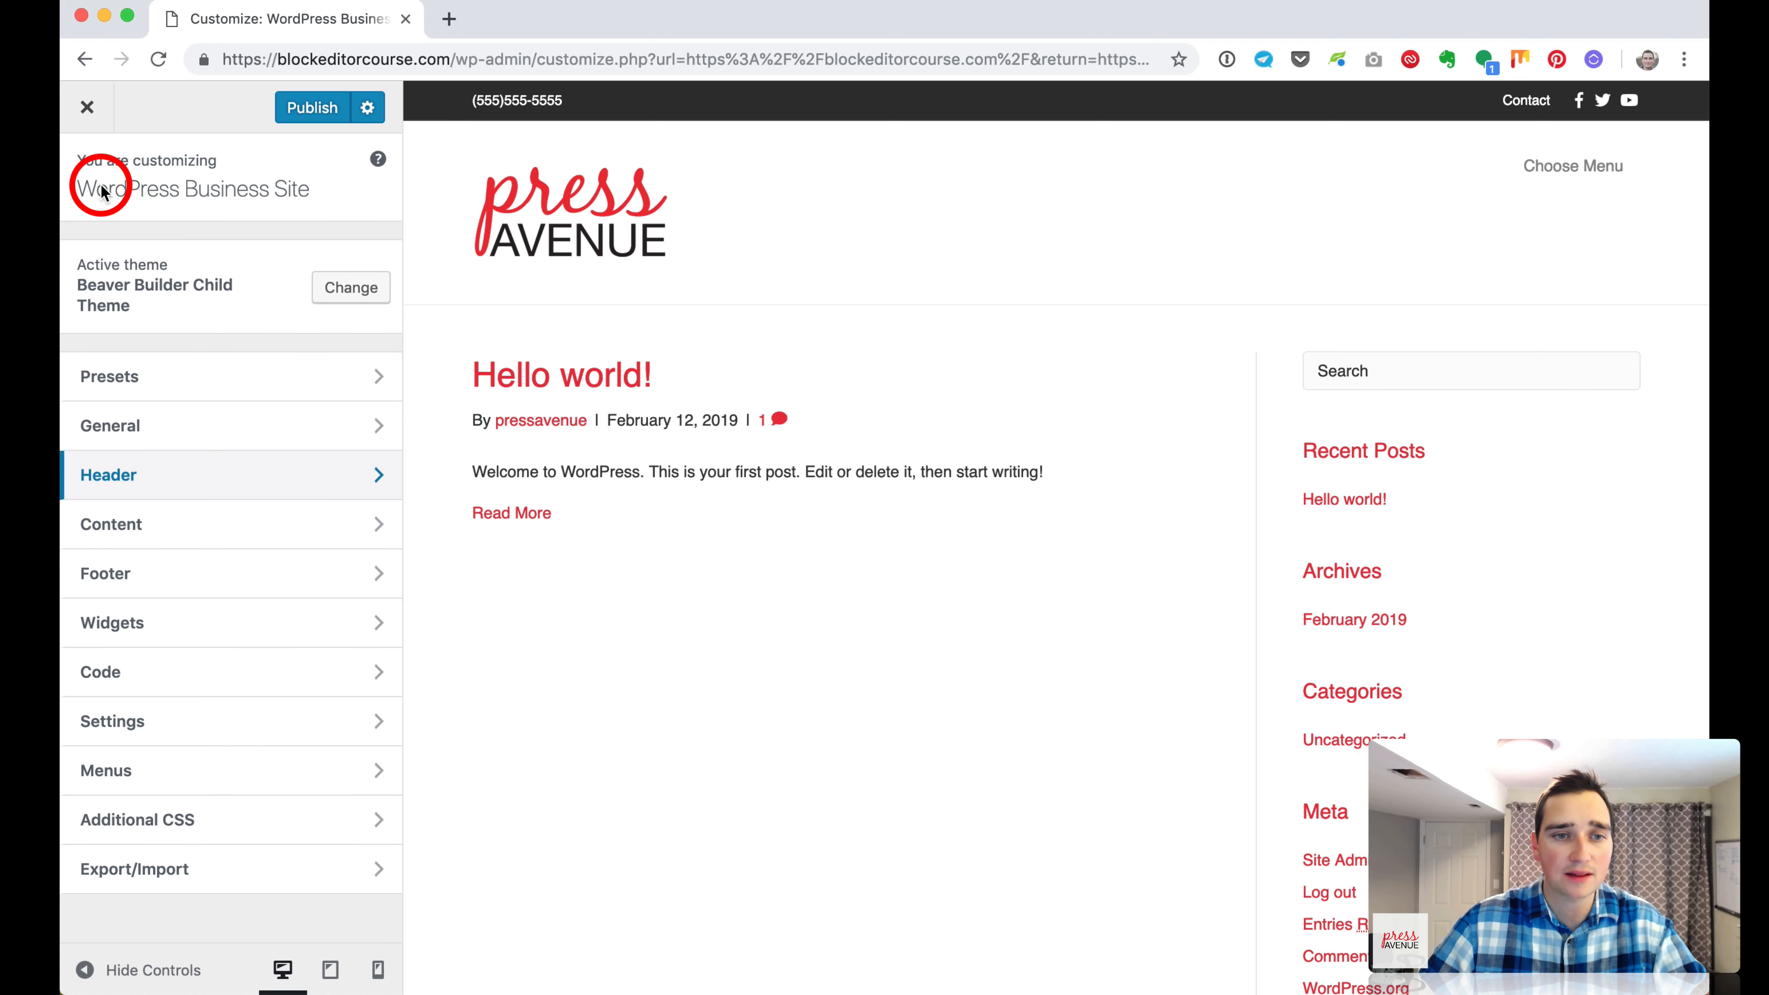
Create a new menu named Main Menu and assign it to the Header Menu location.
{"action": "left_click", "coordinate": [252, 770]}
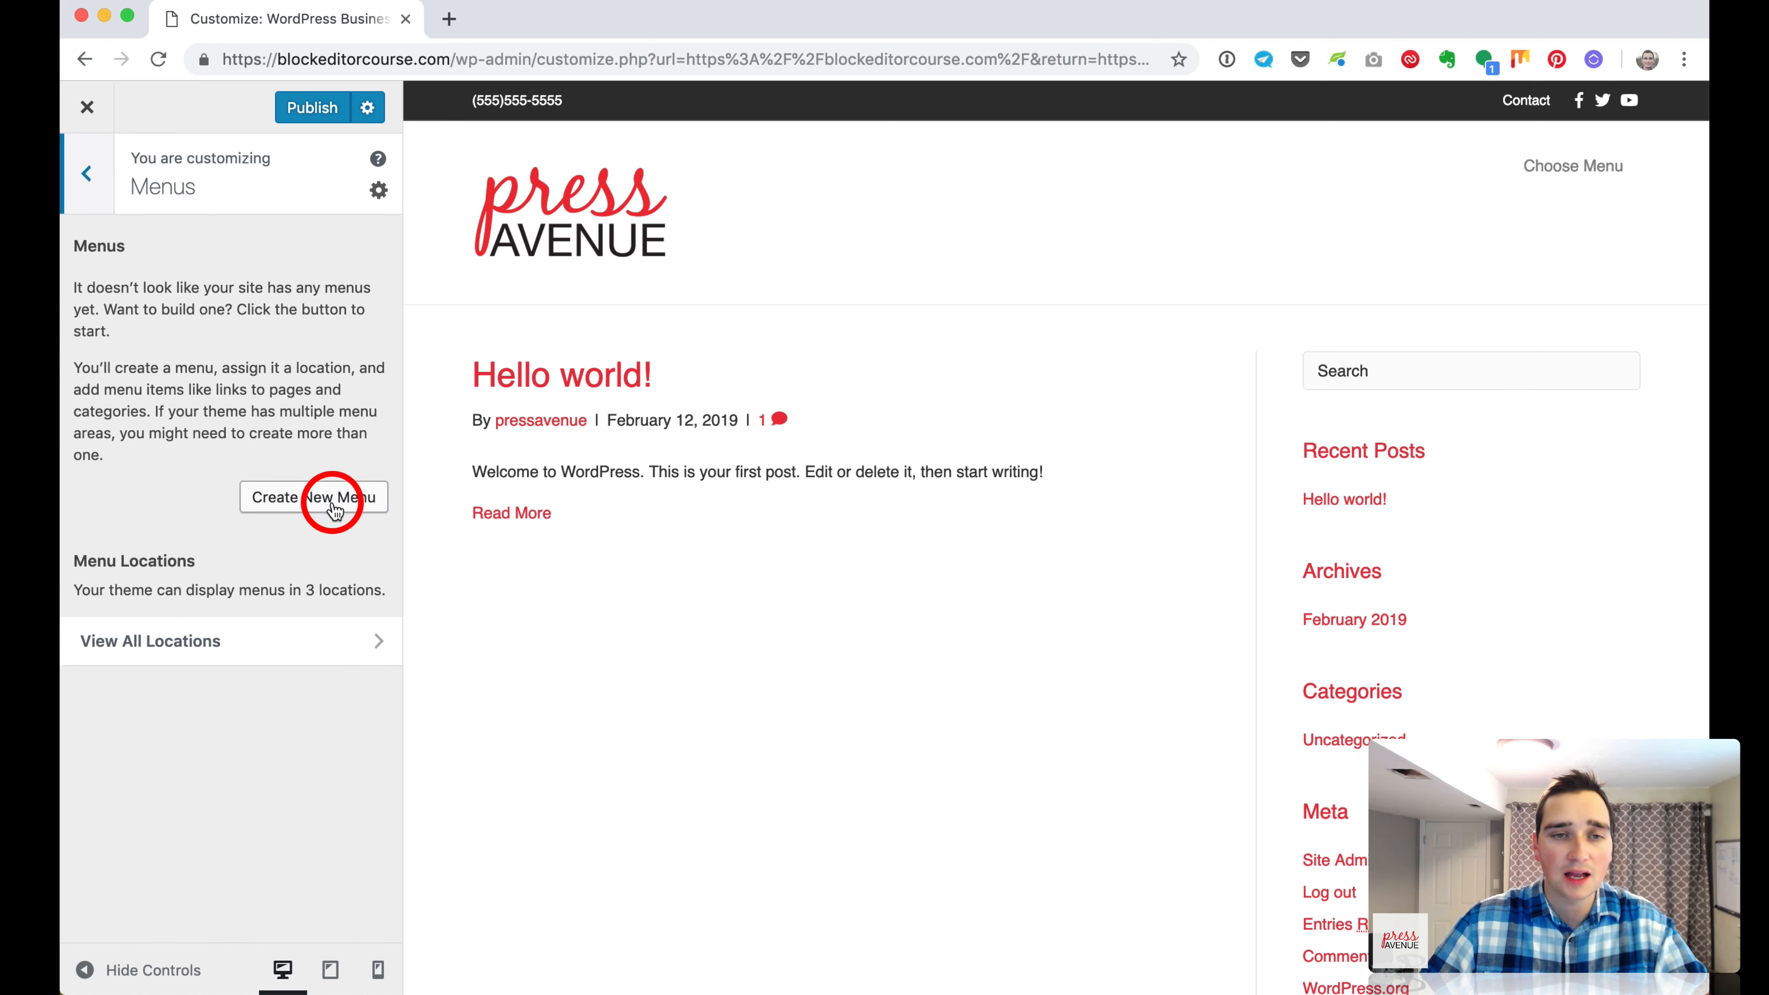
{"action": "left_click", "coordinate": [343, 513]}
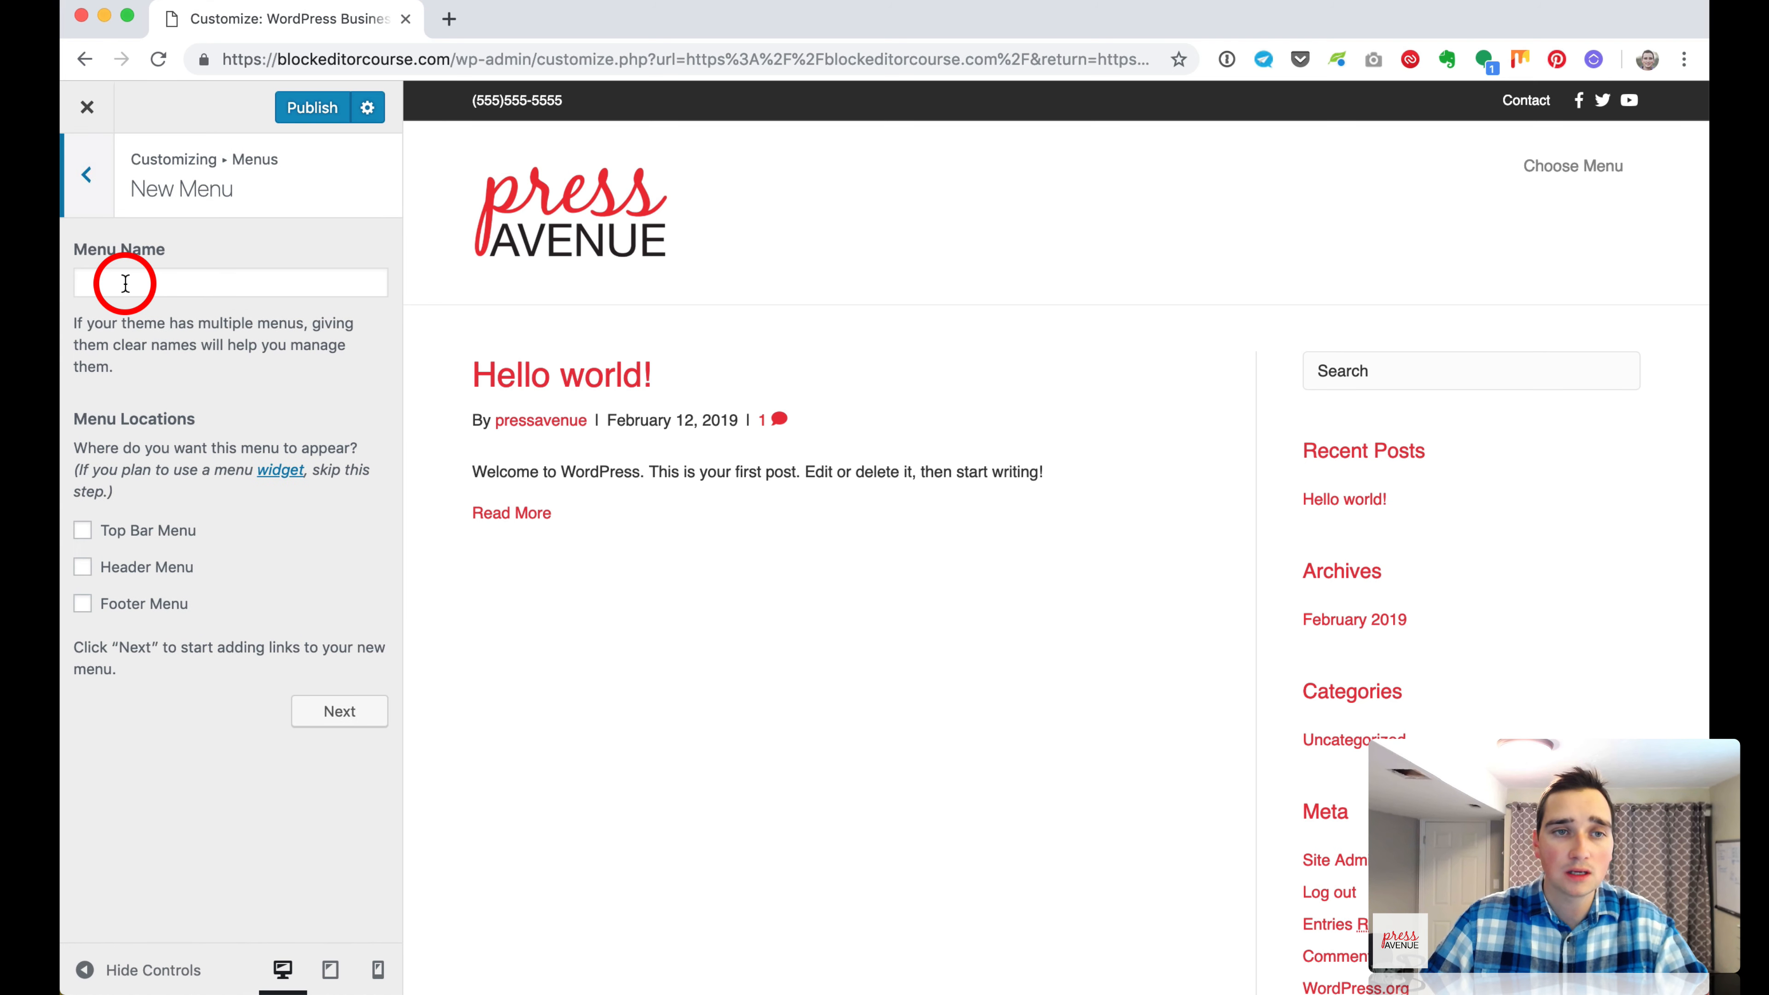
{"action": "left_click", "coordinate": [126, 283]}
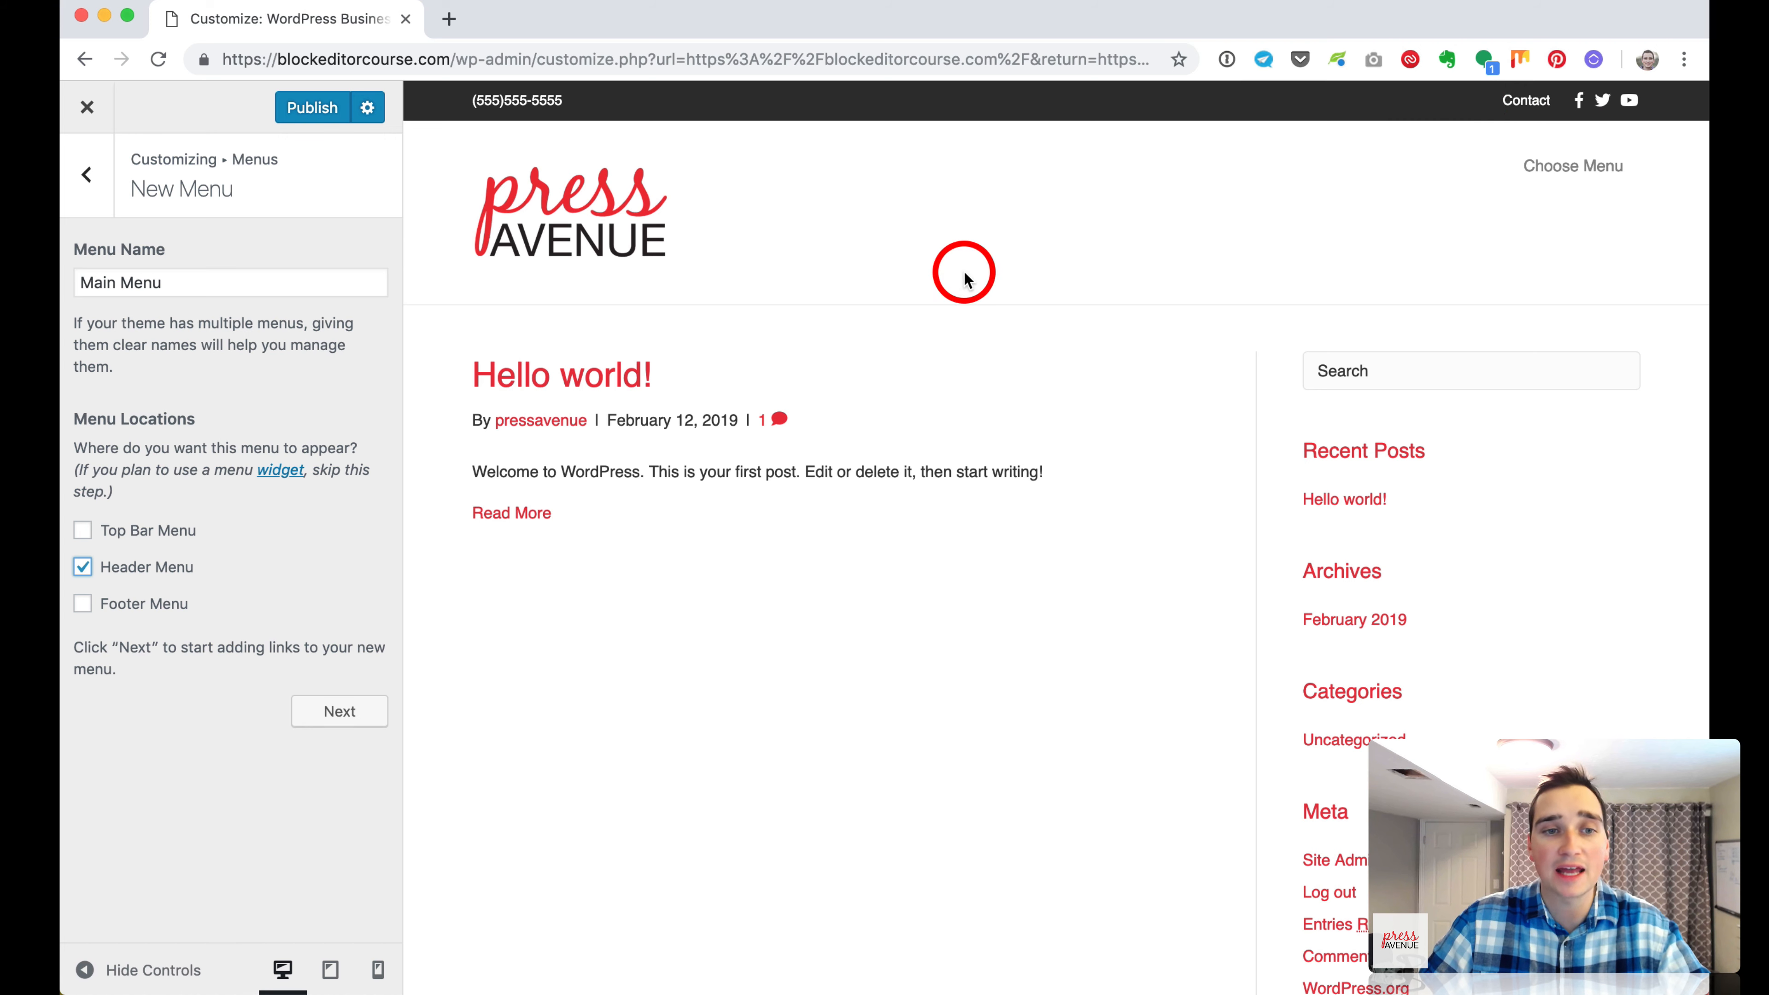
{"action": "left_click", "coordinate": [340, 712]}
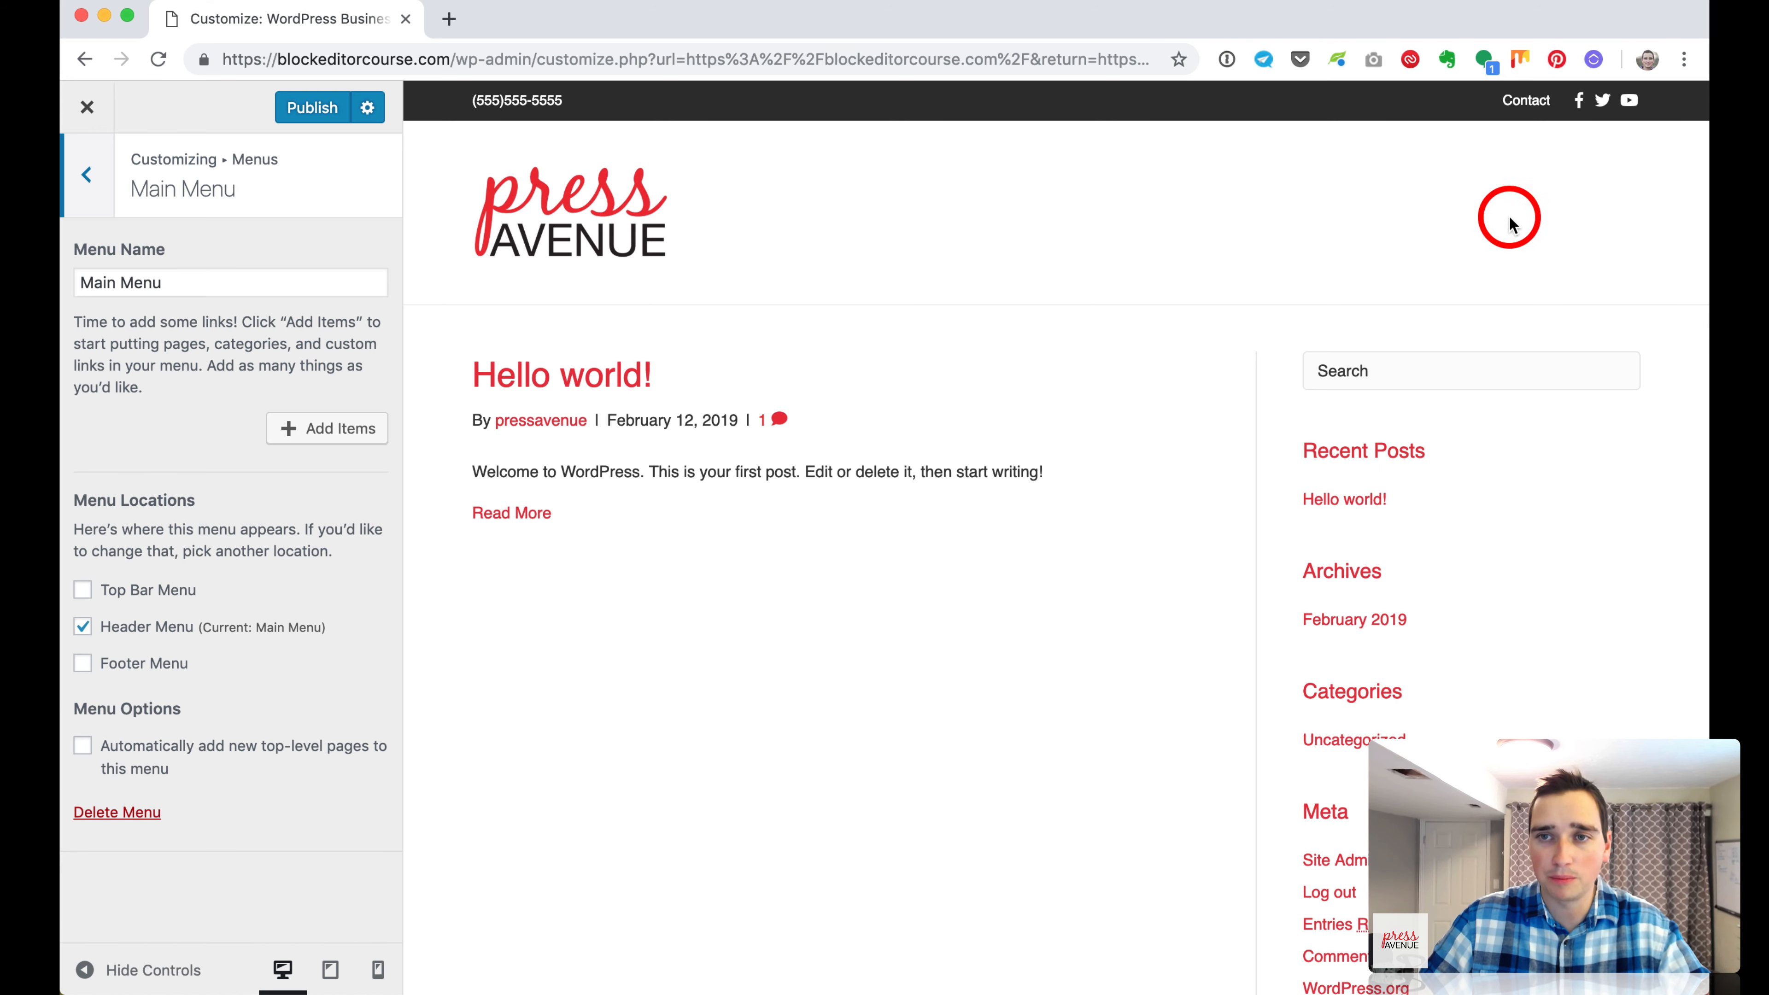
Add the Home link to Main Menu and preview the header navigation.
{"action": "left_click", "coordinate": [324, 443]}
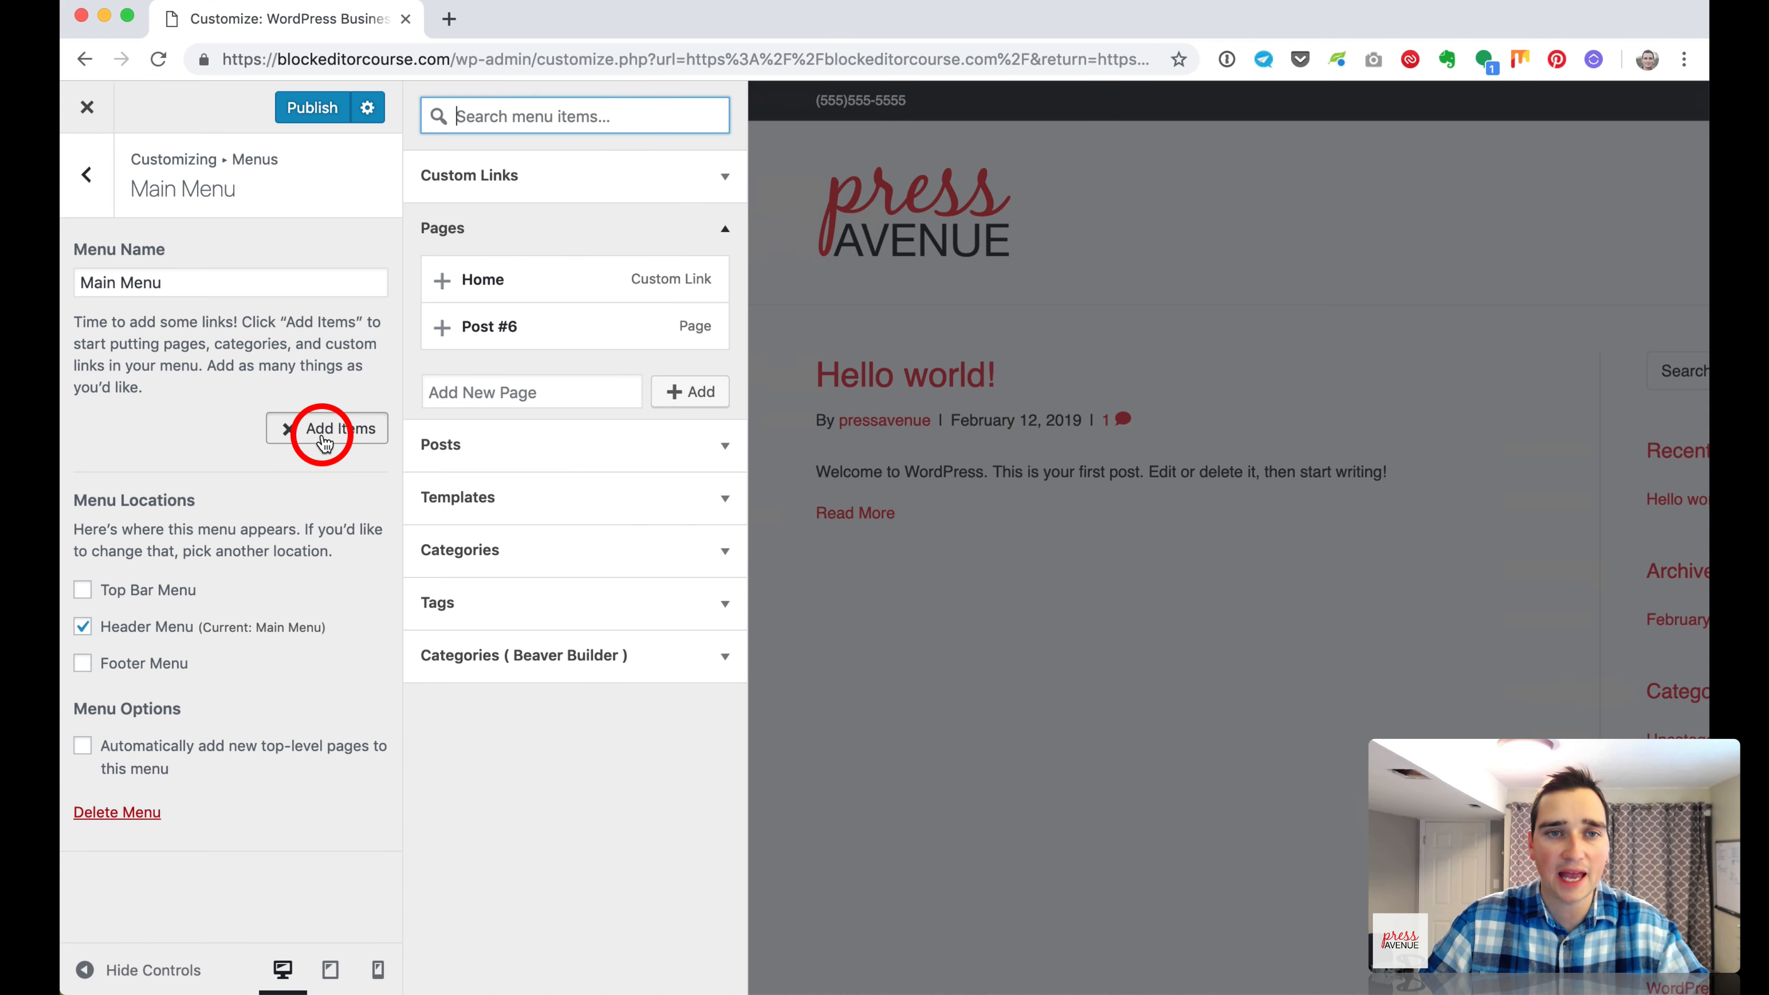
{"action": "left_click", "coordinate": [441, 283]}
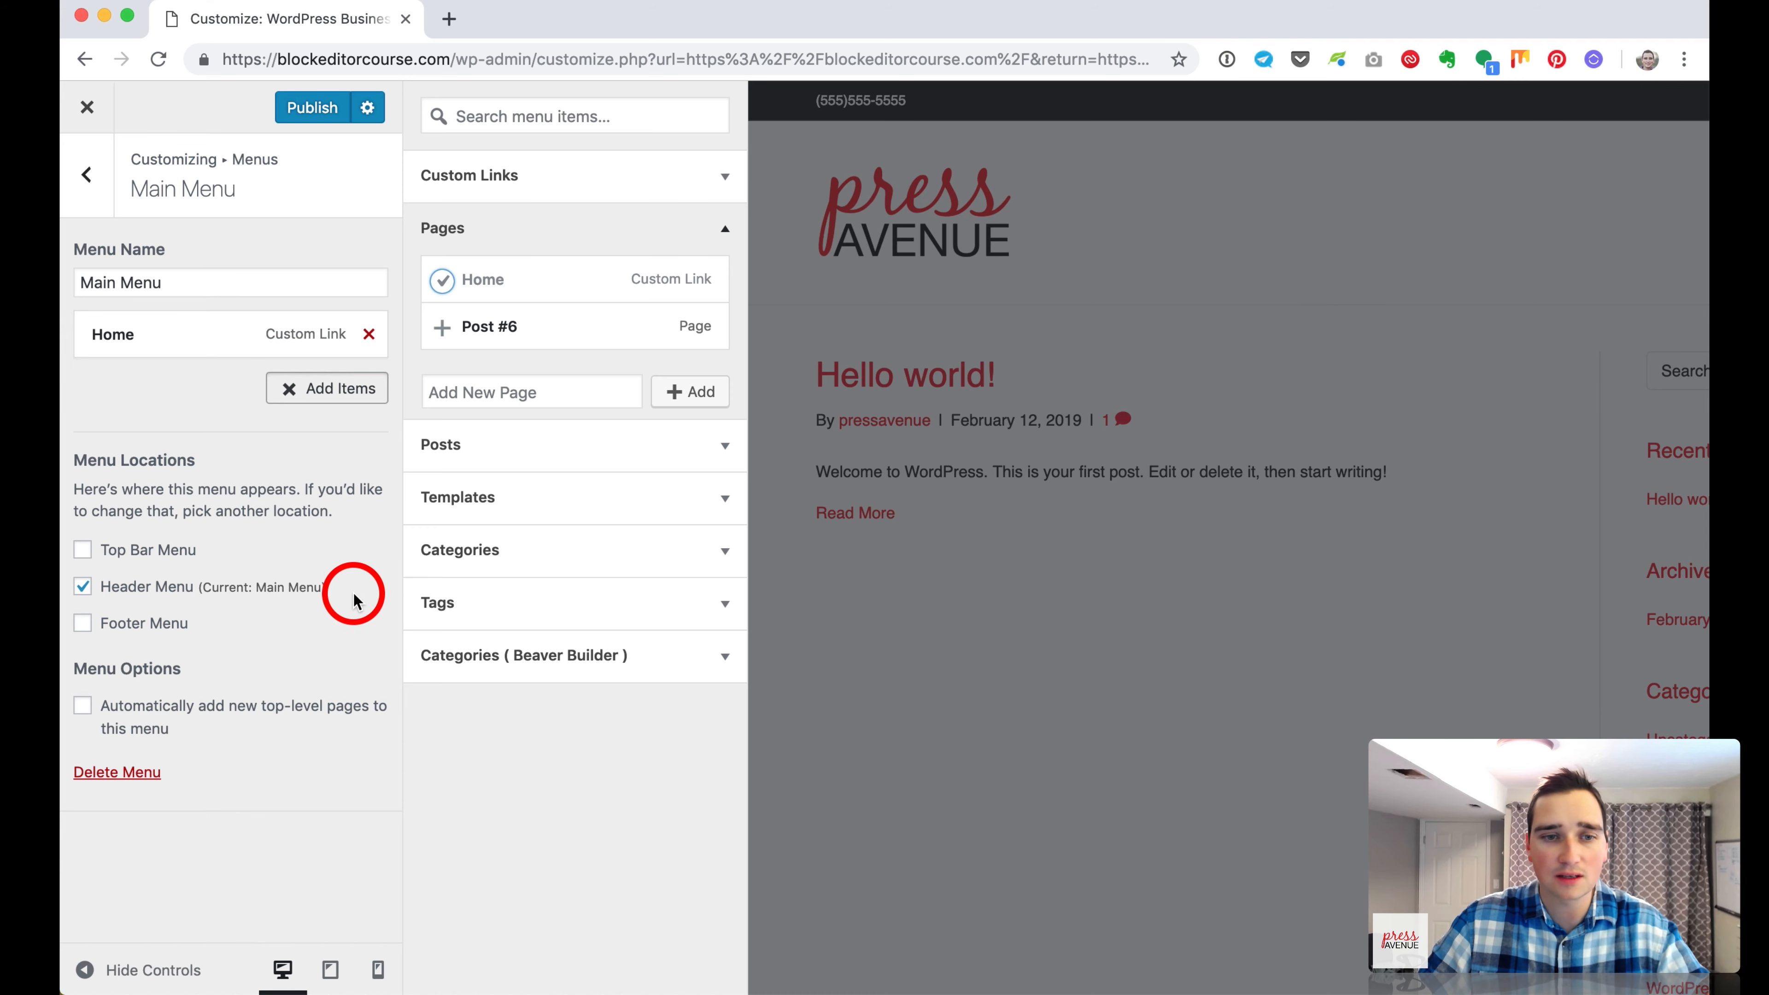
{"action": "left_click", "coordinate": [341, 414]}
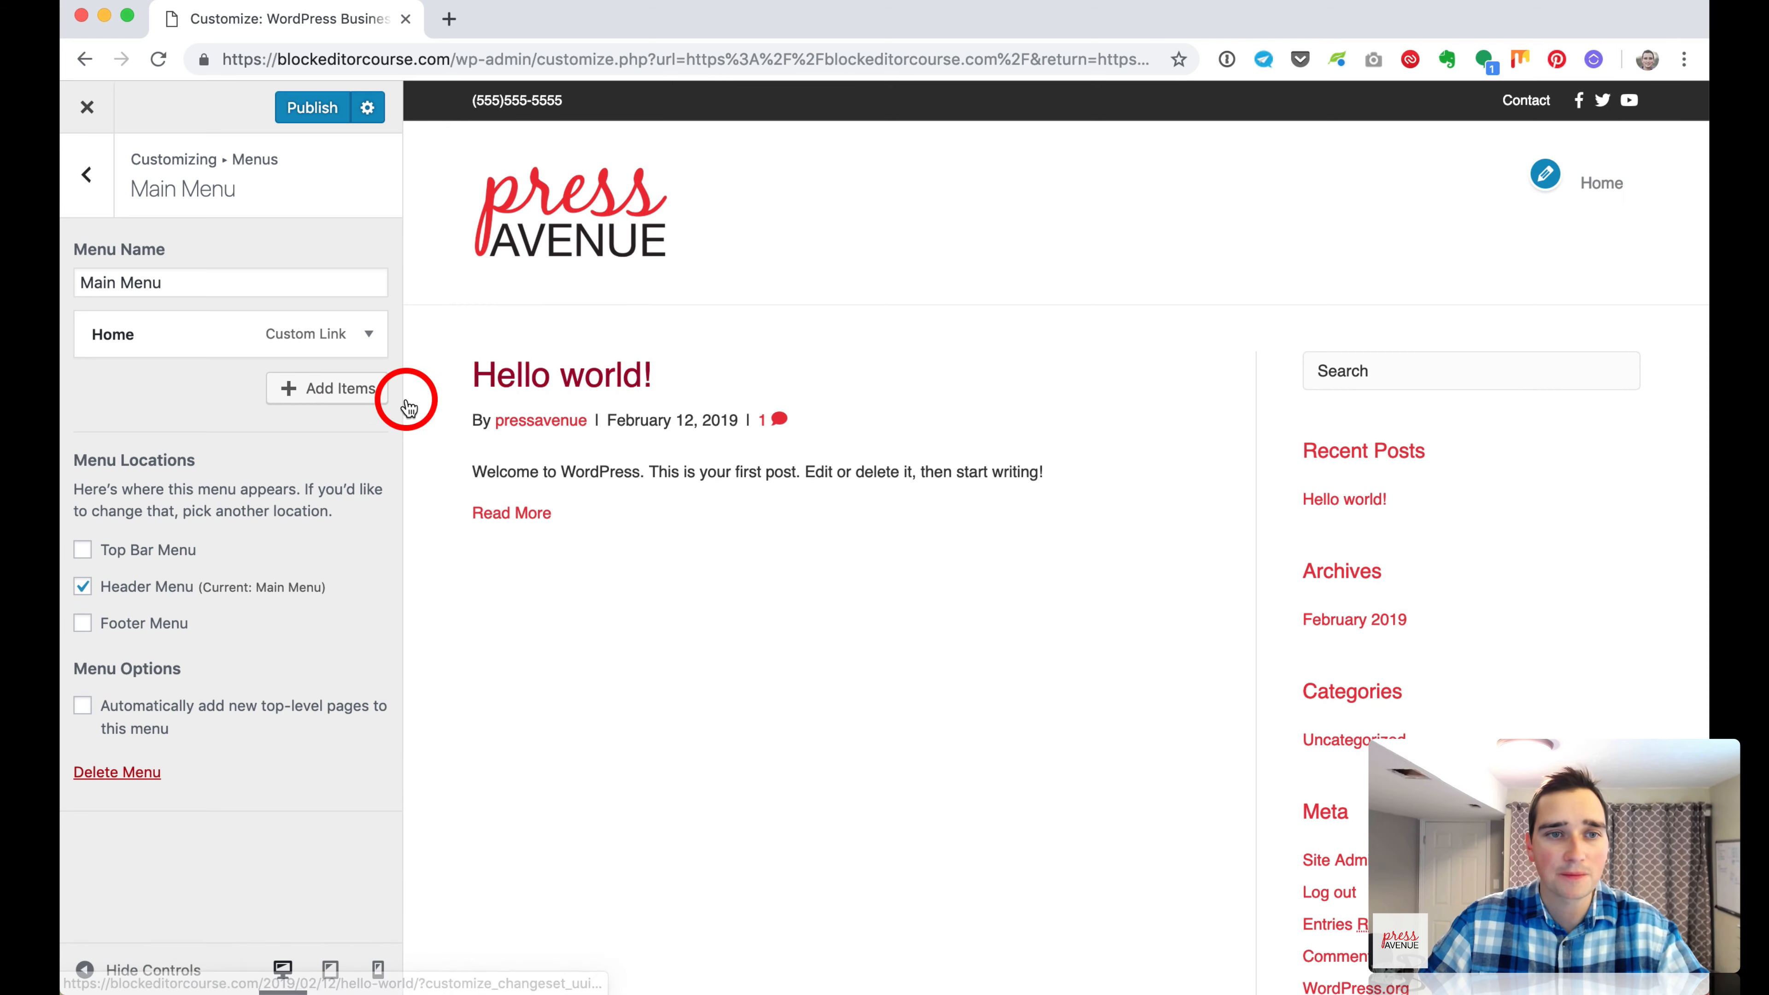
Add a custom link with URL # and link text Services to Main Menu.
{"action": "left_click", "coordinate": [336, 401]}
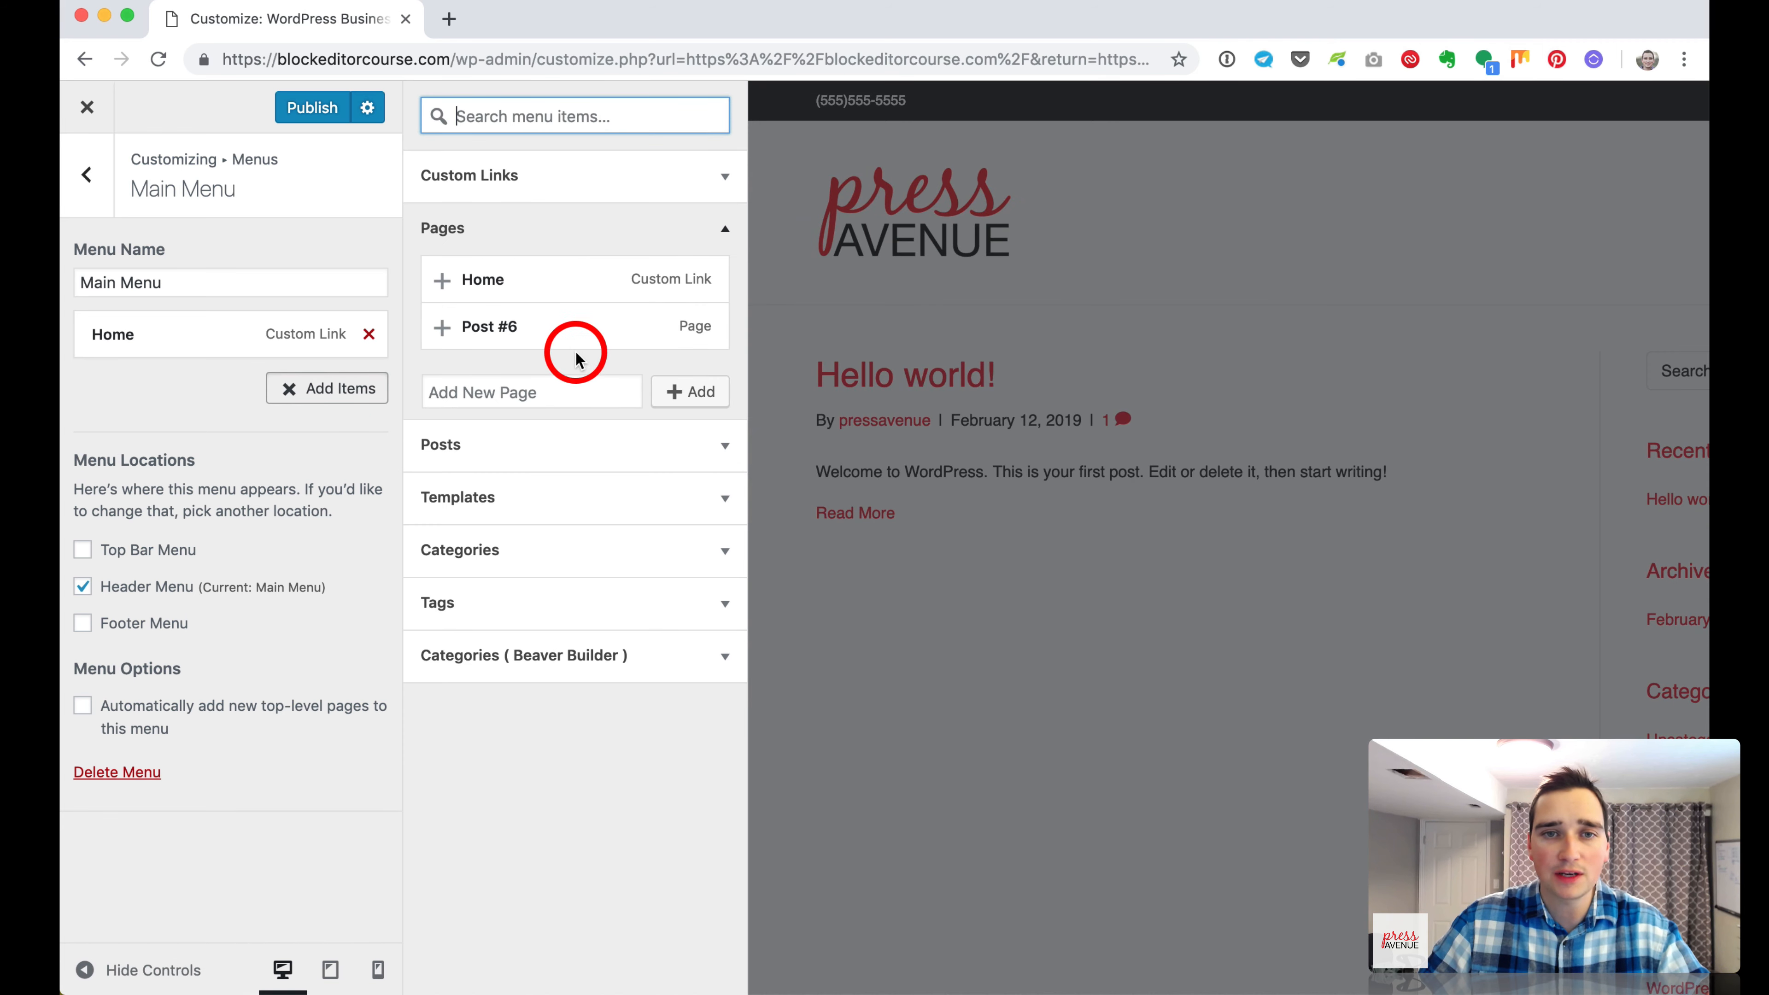
{"action": "left_click", "coordinate": [541, 182]}
{"action": "left_click_drag", "start_coordinate": [644, 219], "coordinate": [477, 209]}
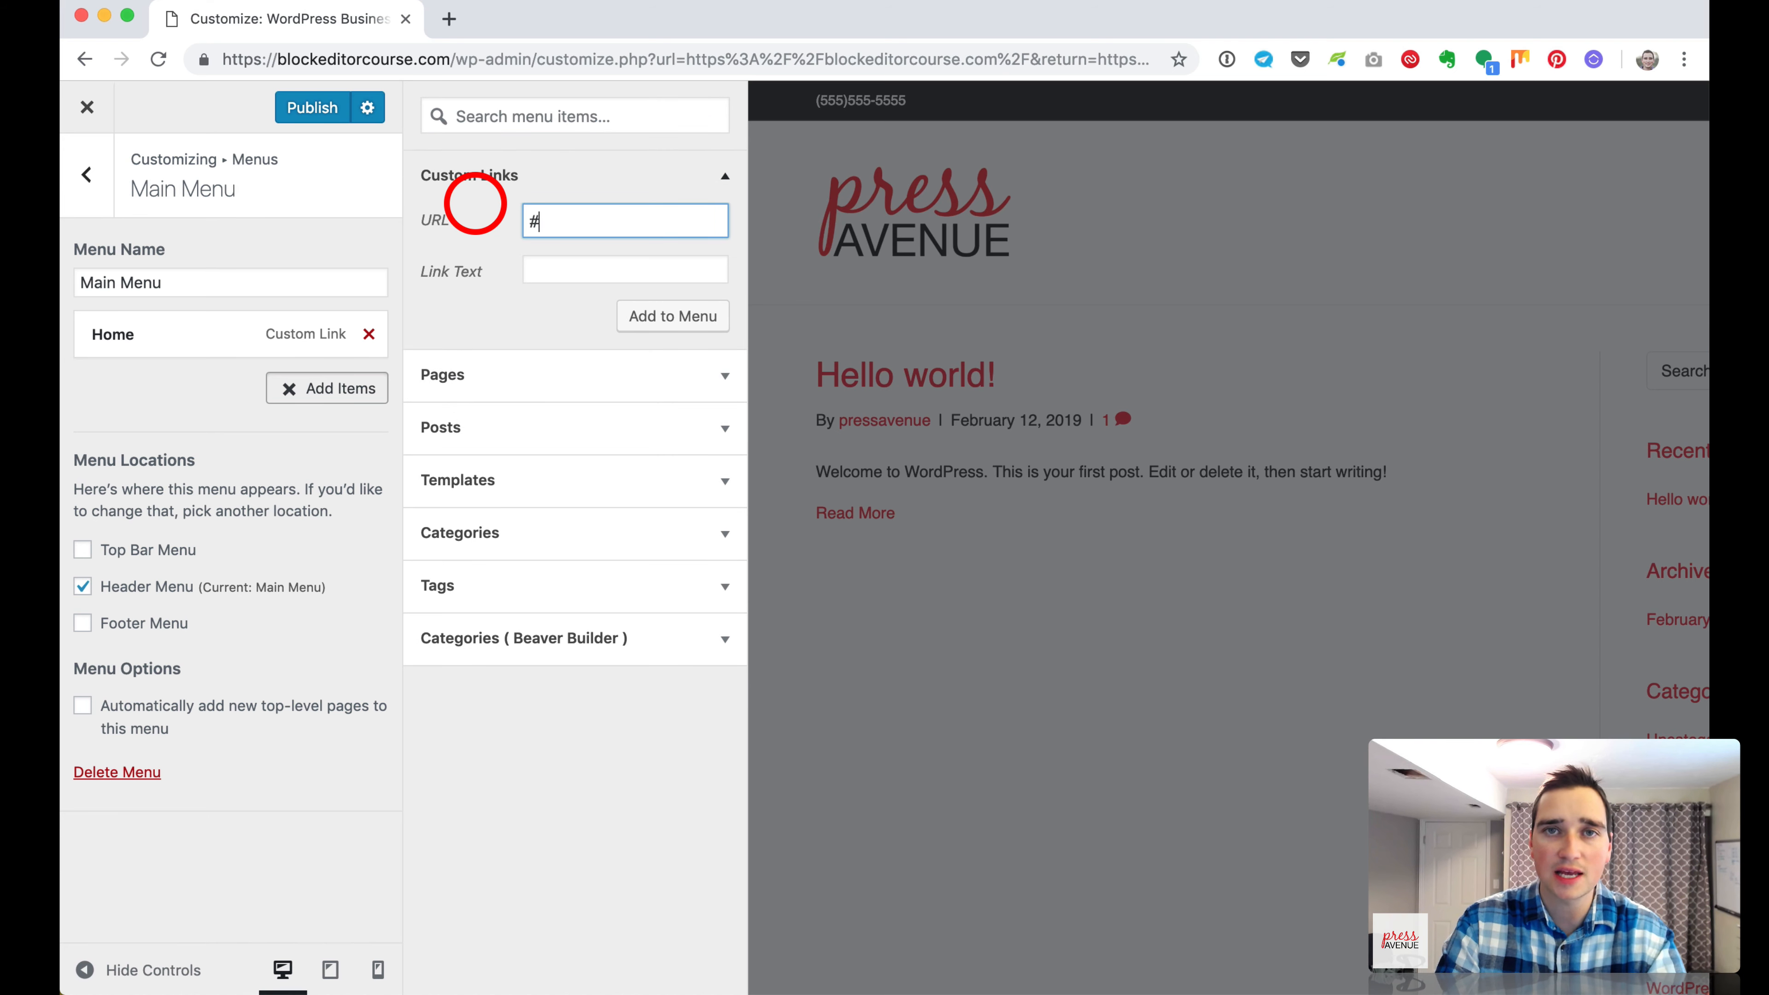
{"action": "key", "text": "Tab"}
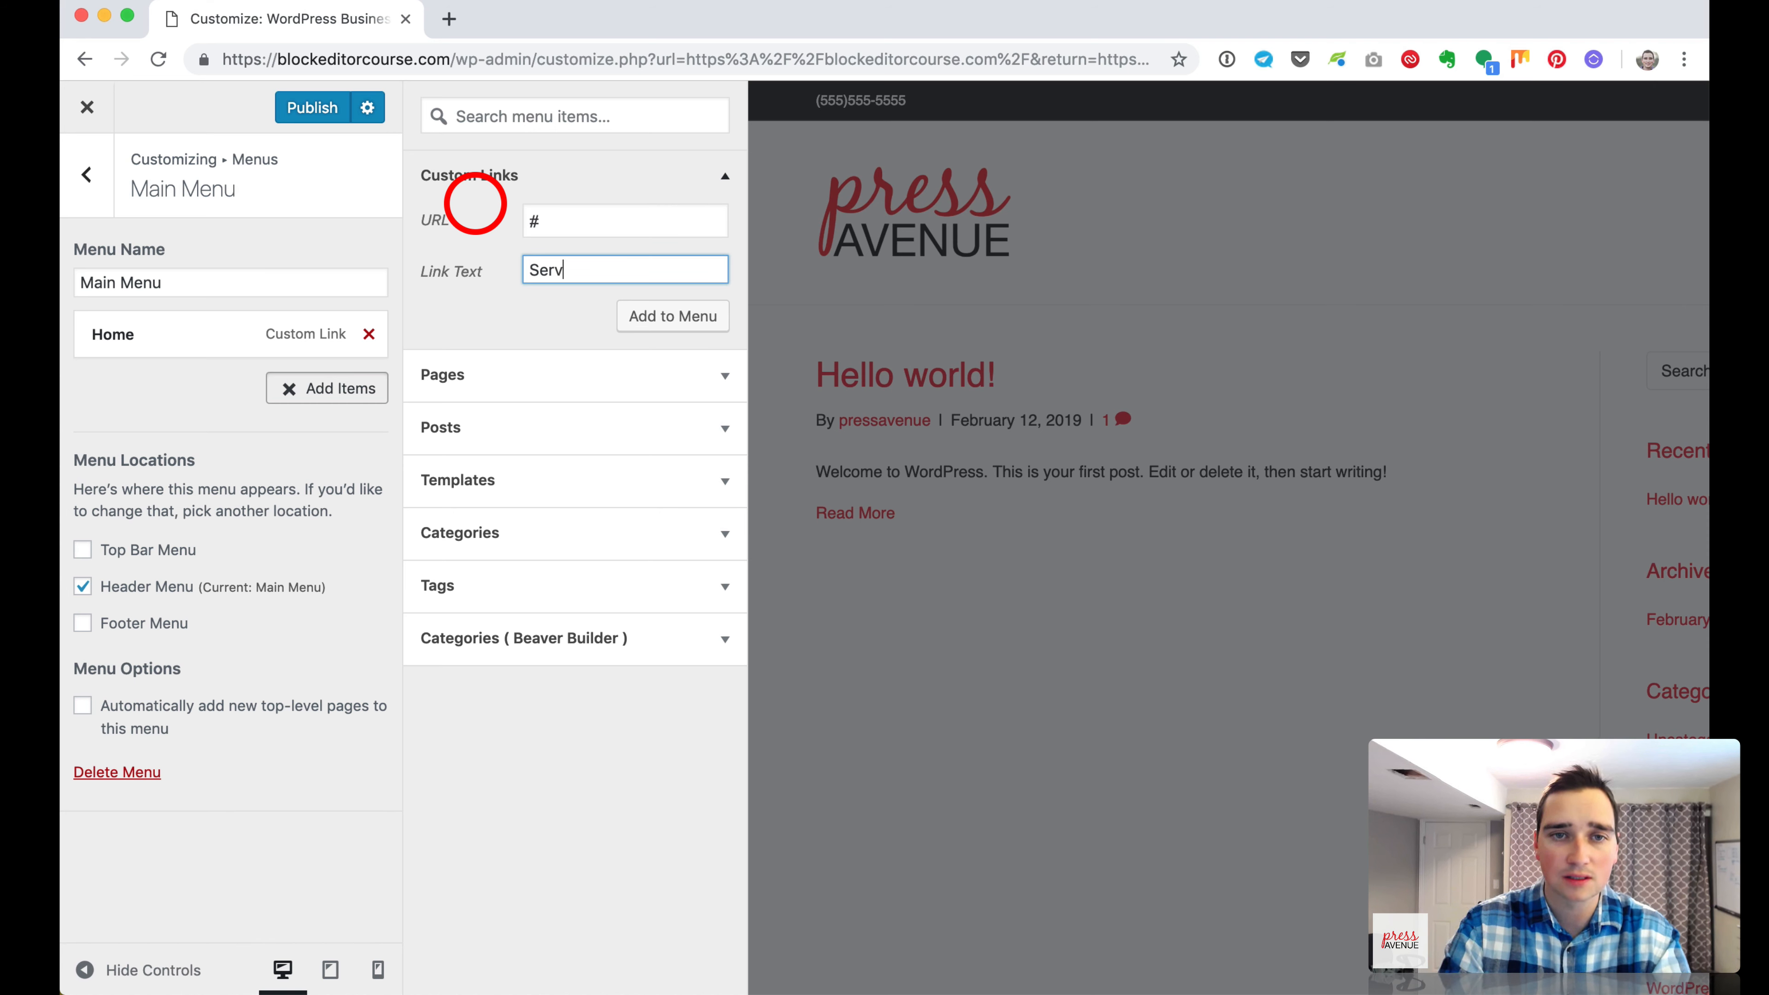
{"action": "type", "text": "Services"}
{"action": "key", "text": "Return"}
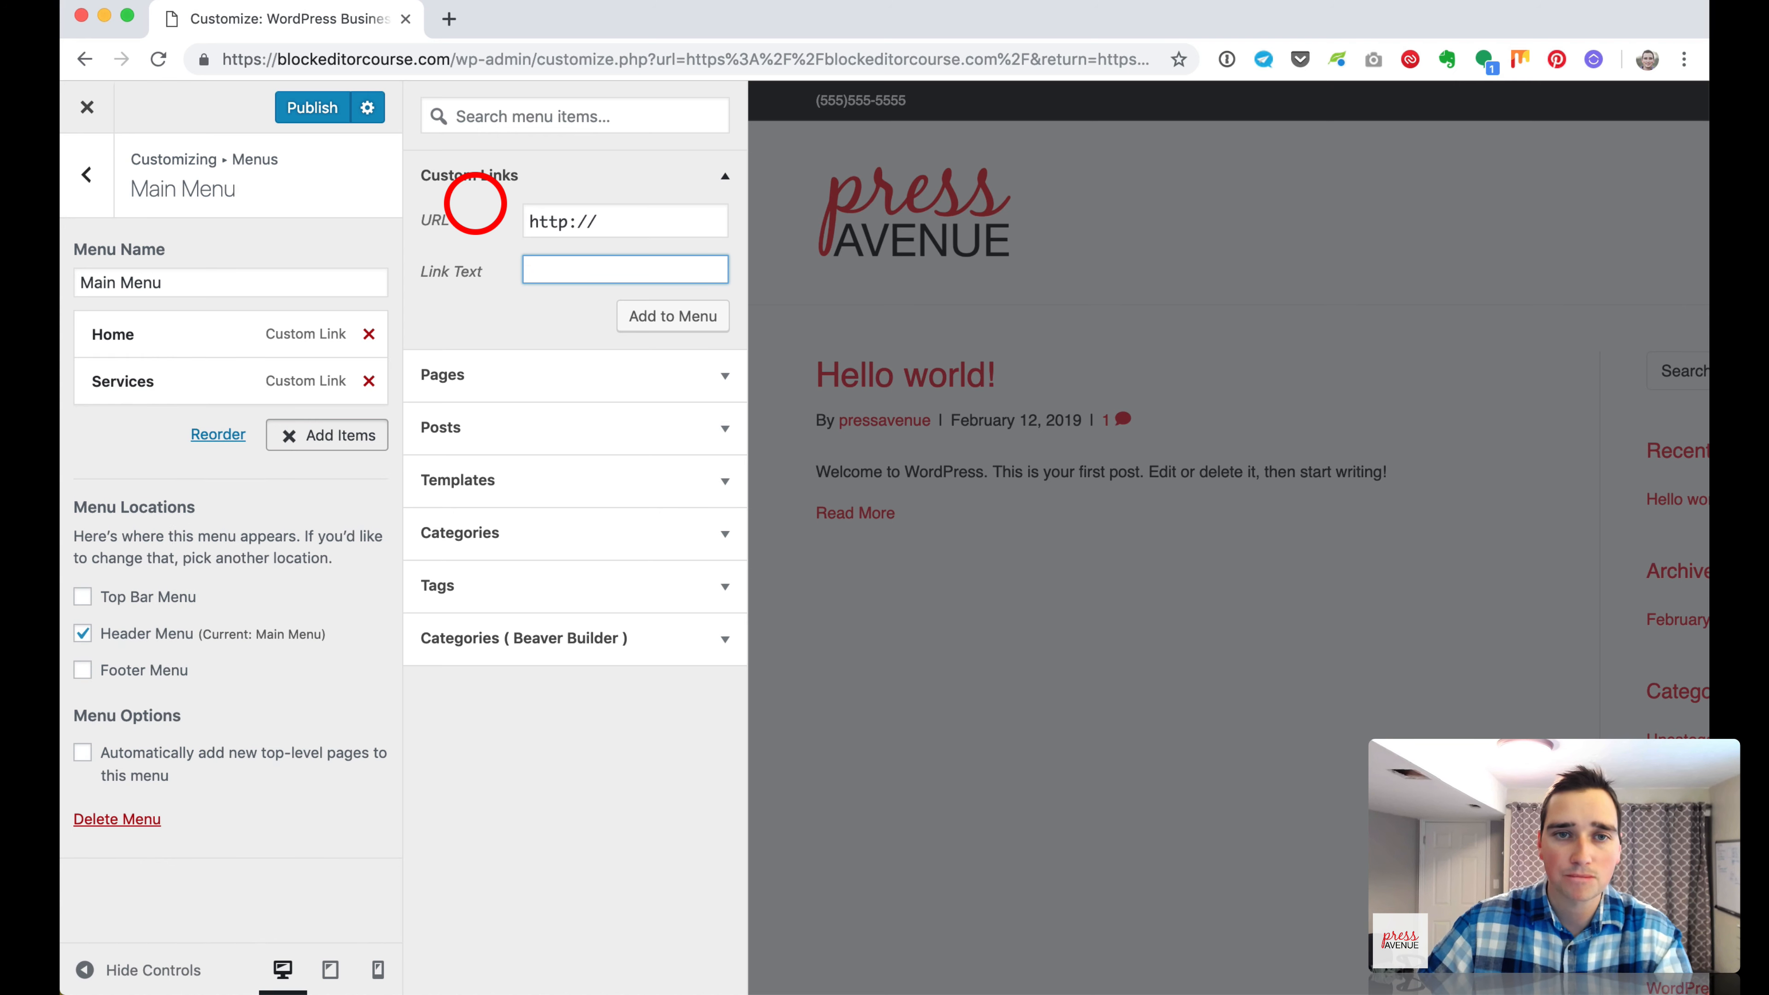
Add a custom link with URL # and link text About to Main Menu.
{"action": "left_click_drag", "start_coordinate": [612, 222], "coordinate": [479, 211]}
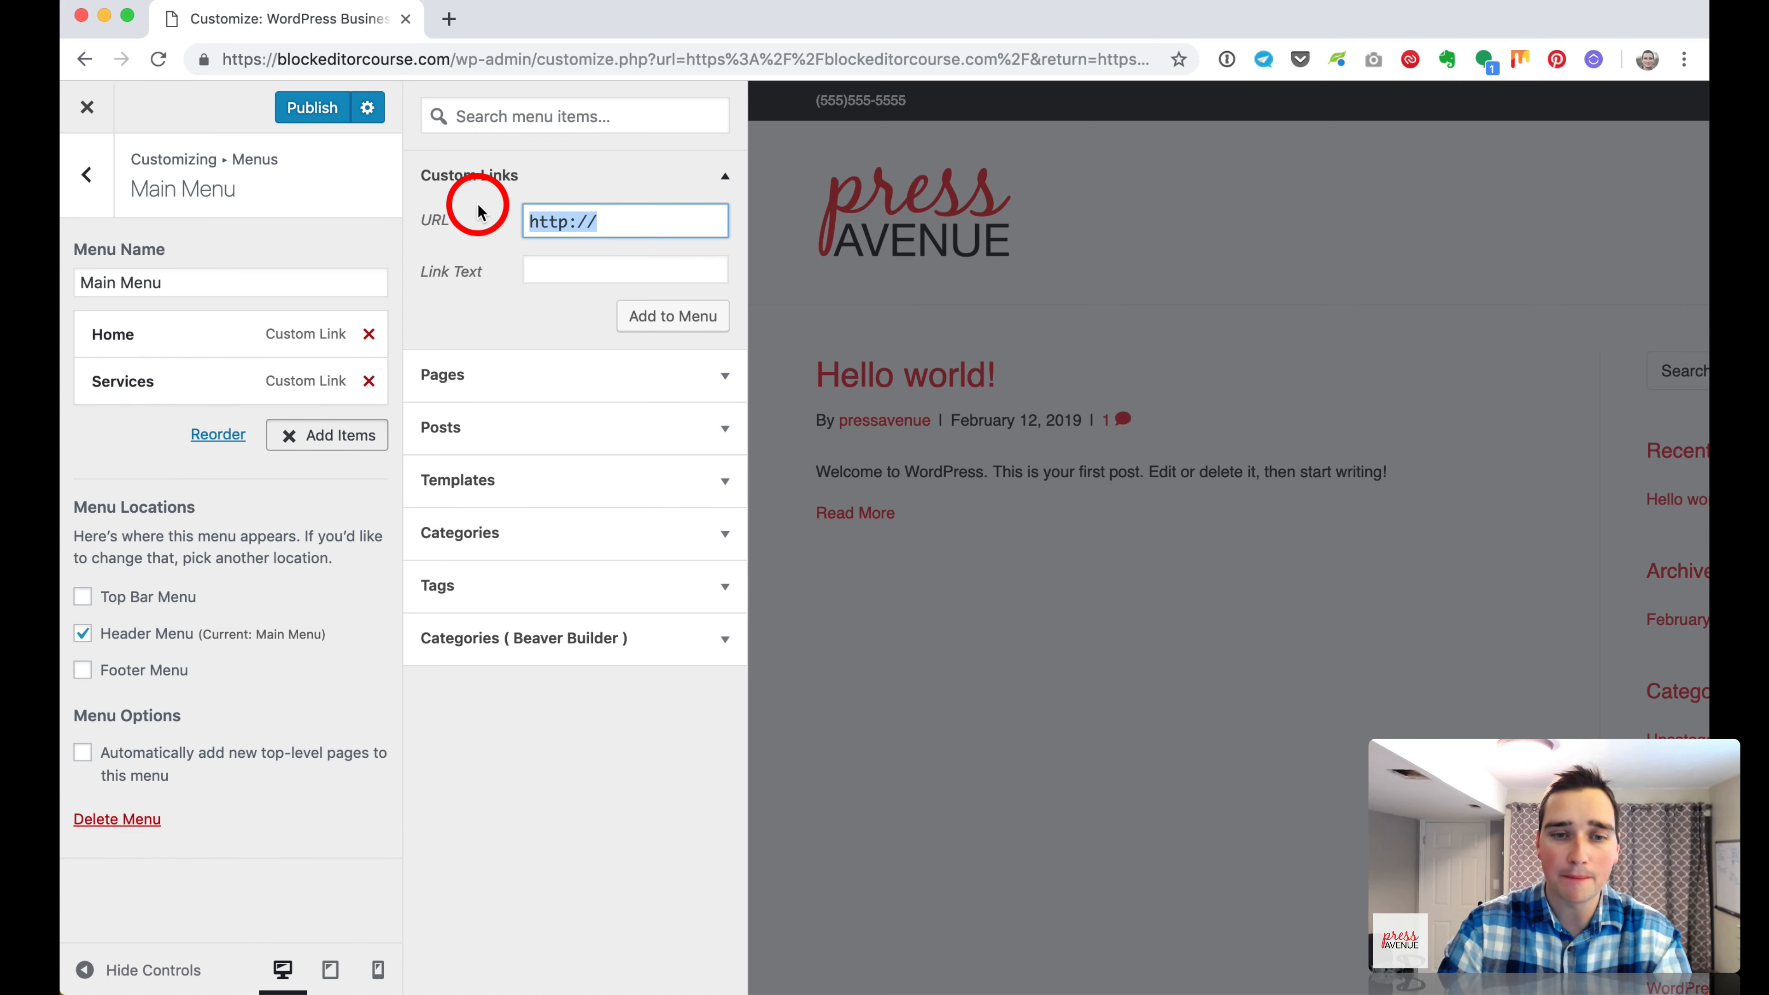
{"action": "type", "text": "#"}
{"action": "key", "text": "Tab"}
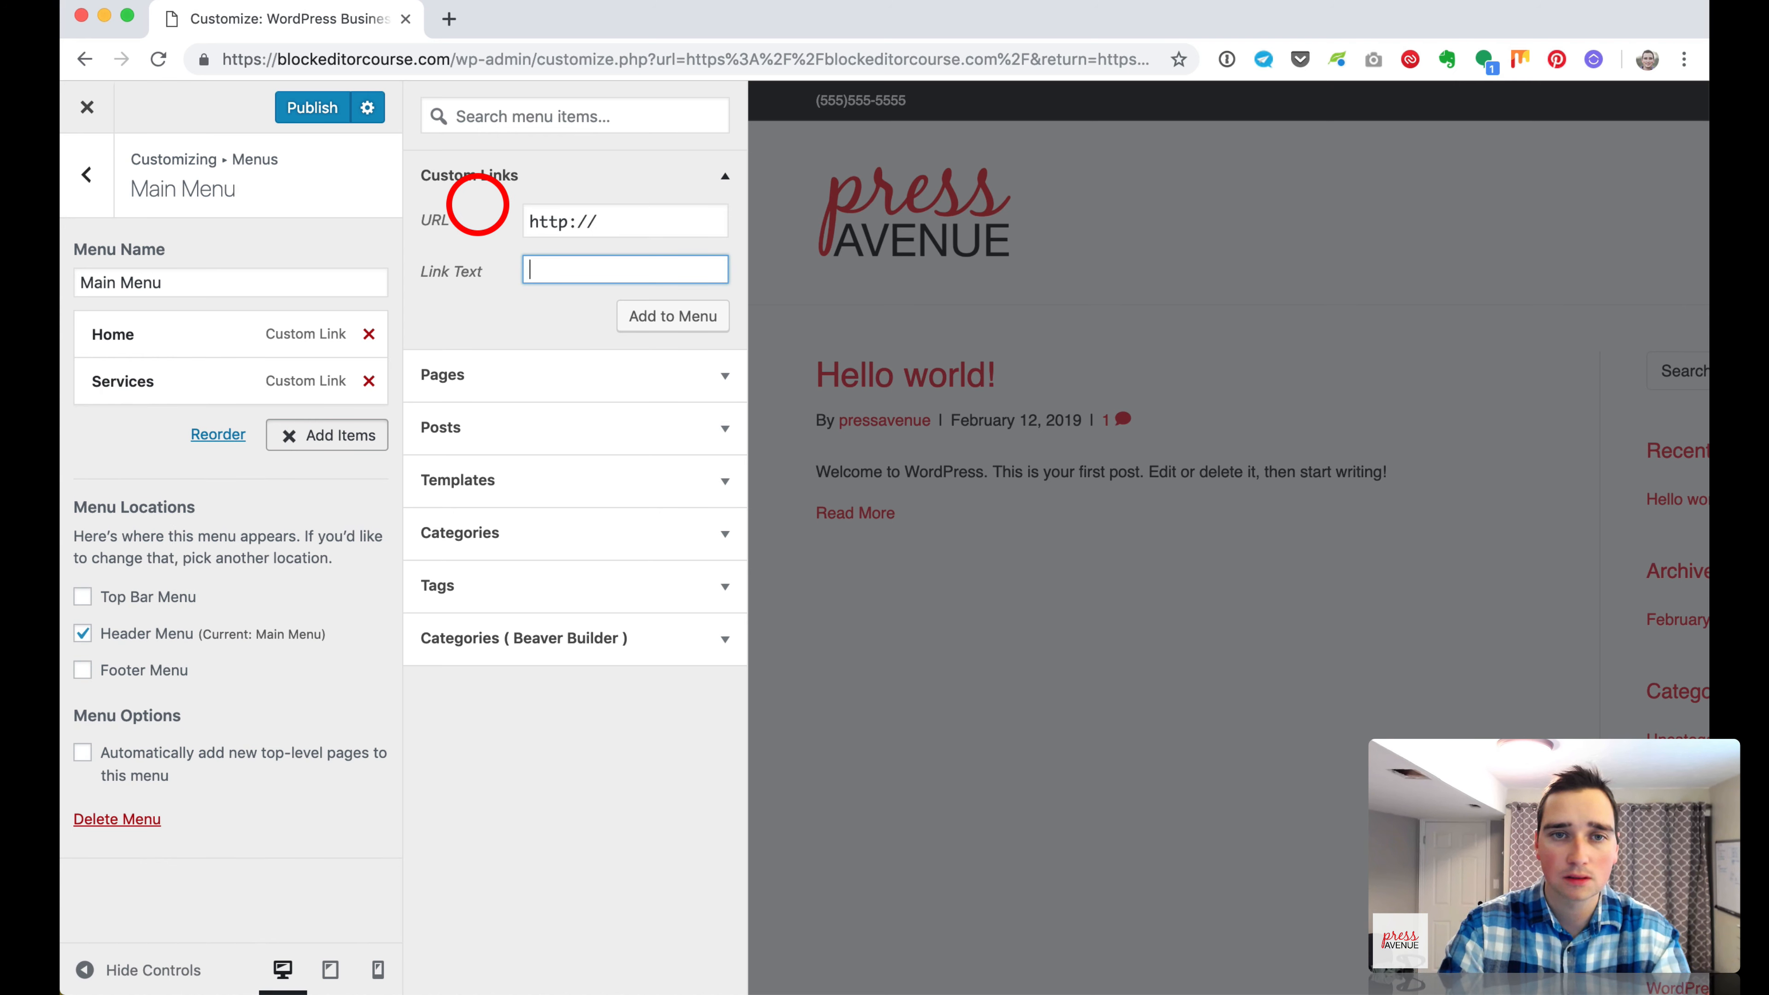
{"action": "type", "text": "About"}
{"action": "key", "text": "Return"}
Add a custom link with URL # and link text Contact to Main Menu.
{"action": "left_click_drag", "start_coordinate": [580, 206], "coordinate": [513, 214]}
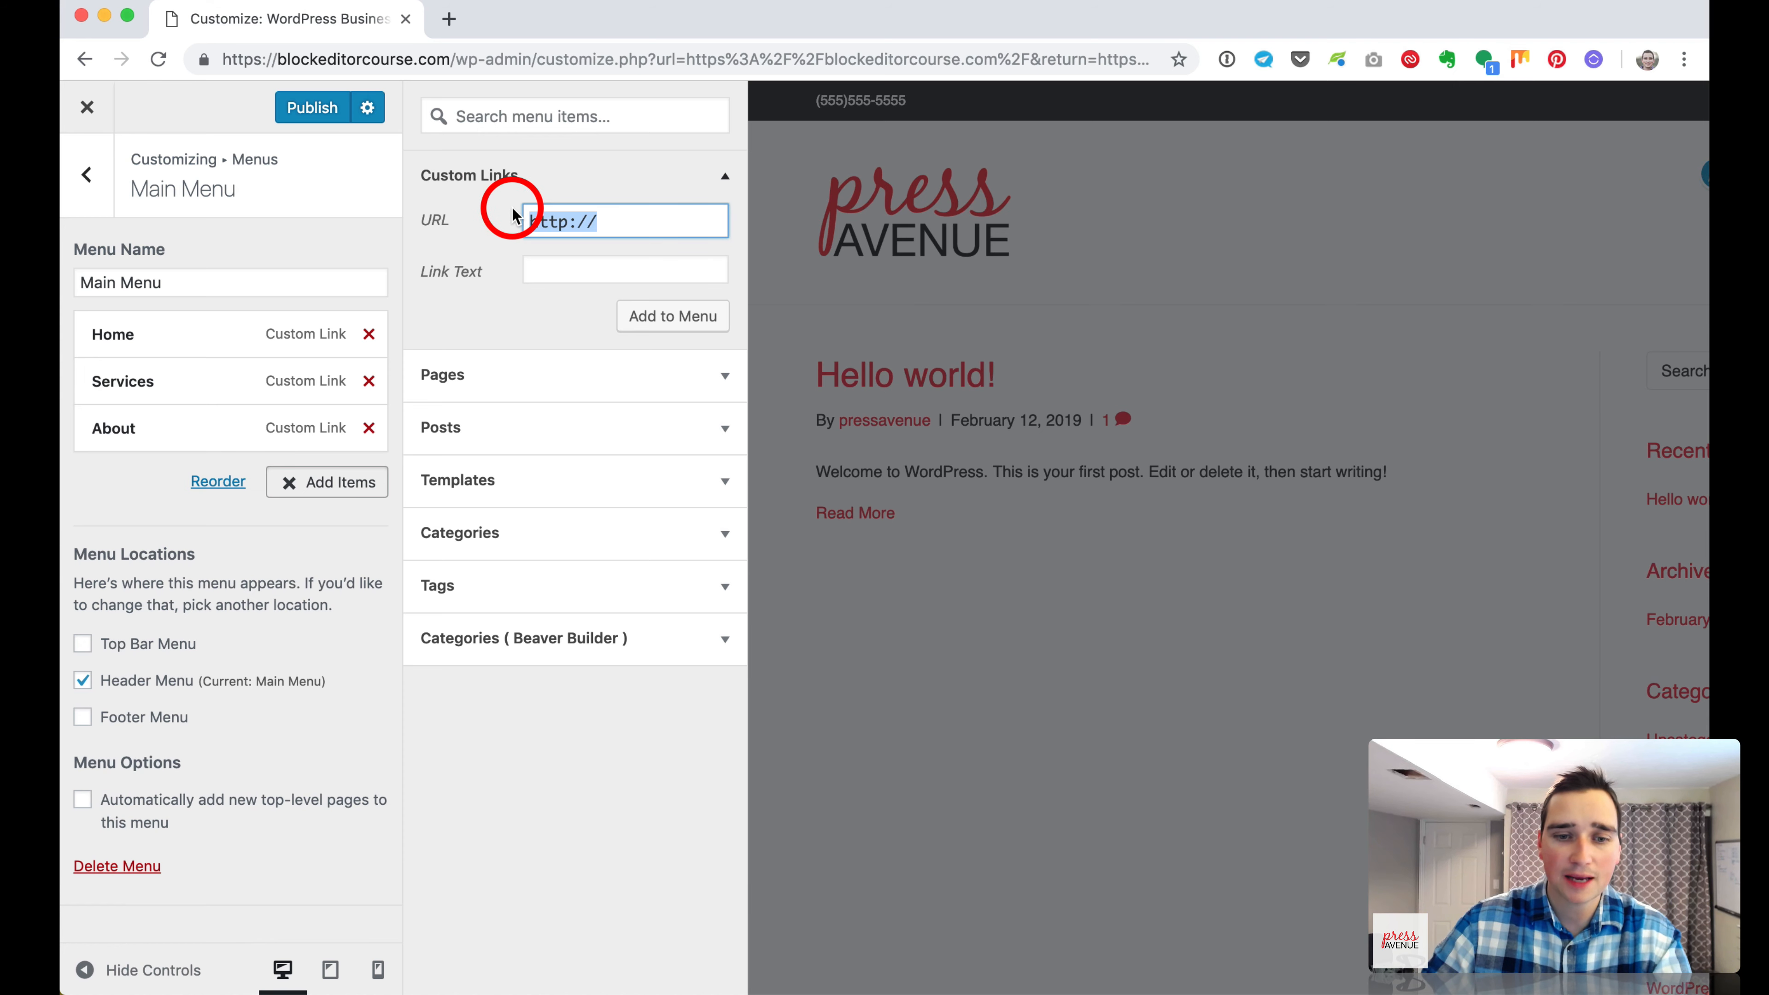
{"action": "key", "text": "Tab"}
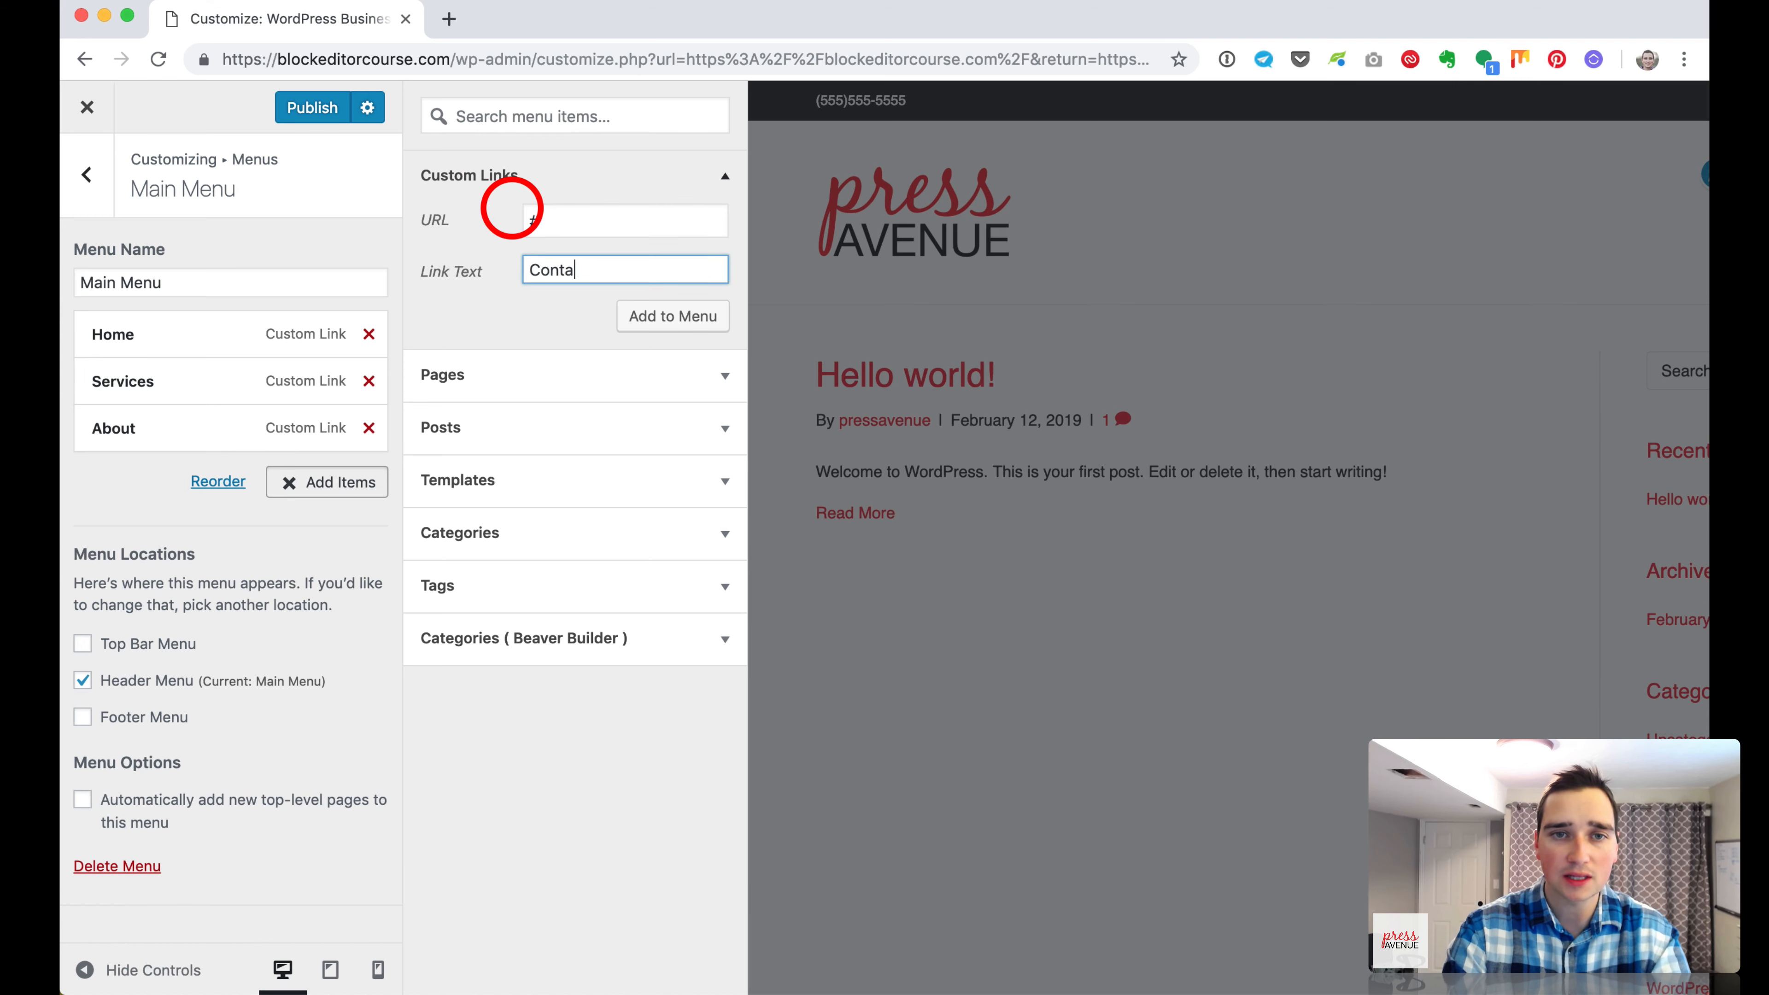
{"action": "left_click", "coordinate": [675, 319]}
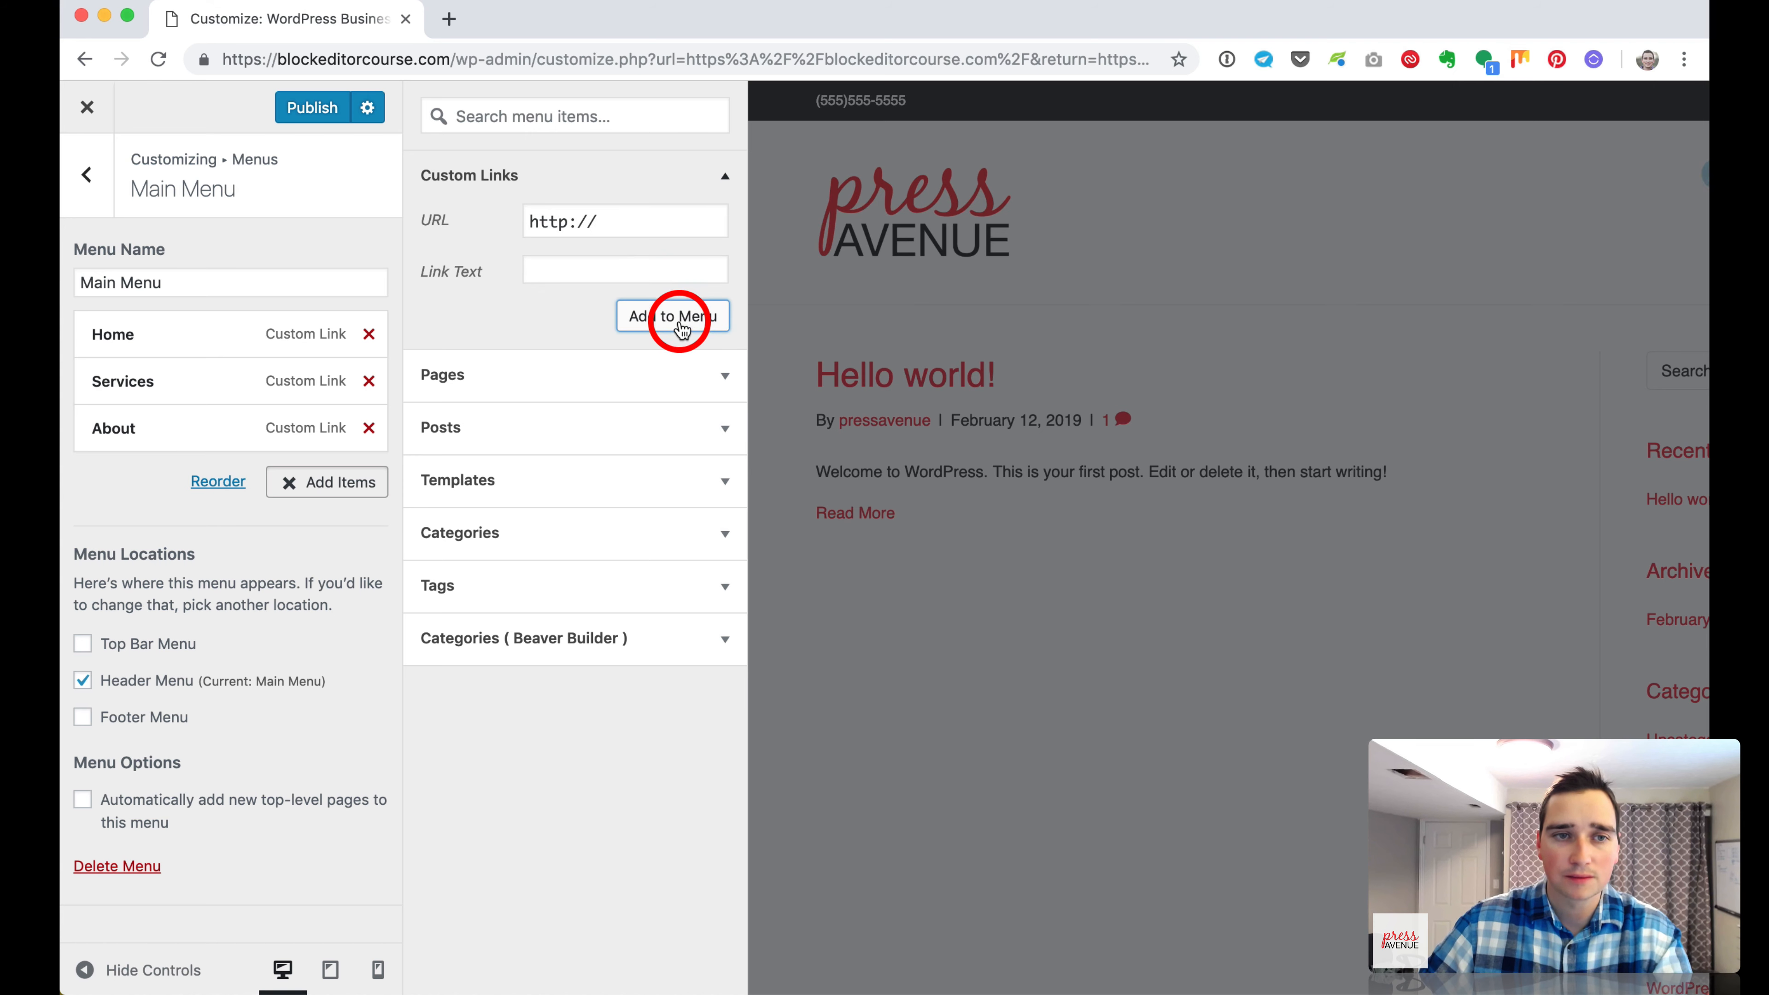
Add a News custom link with URL # to Main Menu and order the items Home, About, Services, News, Contact.
{"action": "left_click_drag", "start_coordinate": [626, 216], "coordinate": [470, 223]}
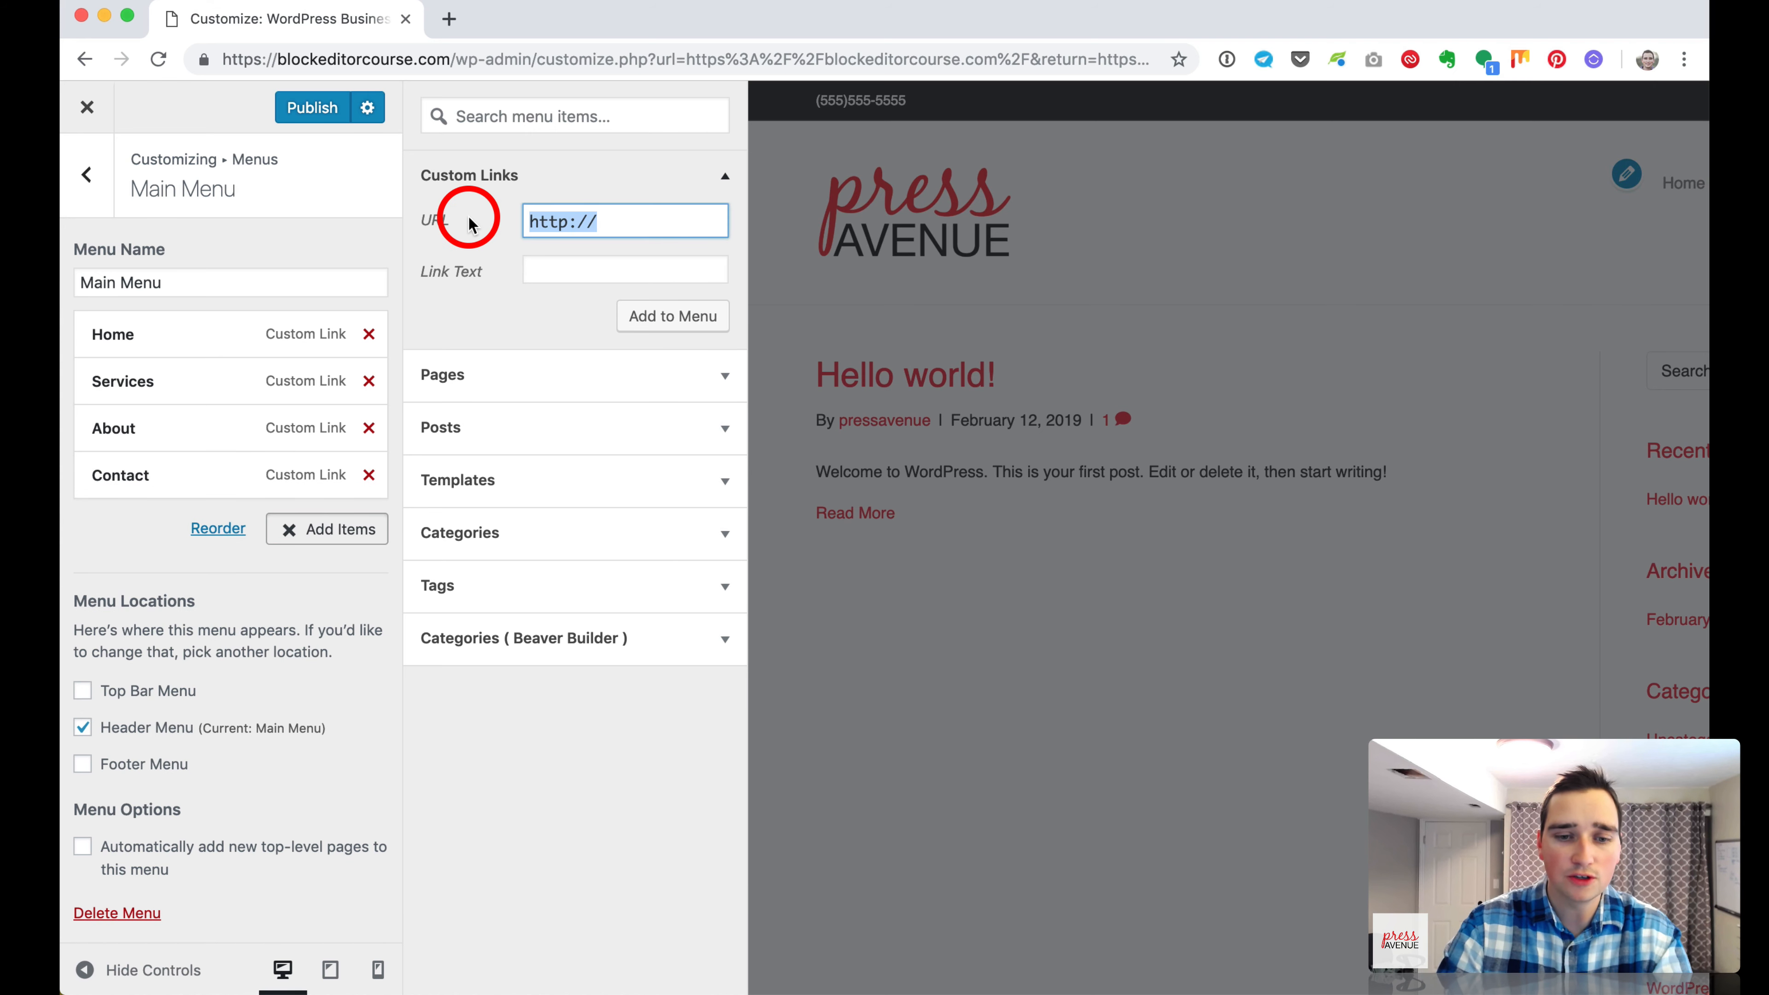
{"action": "key", "text": "Tab"}
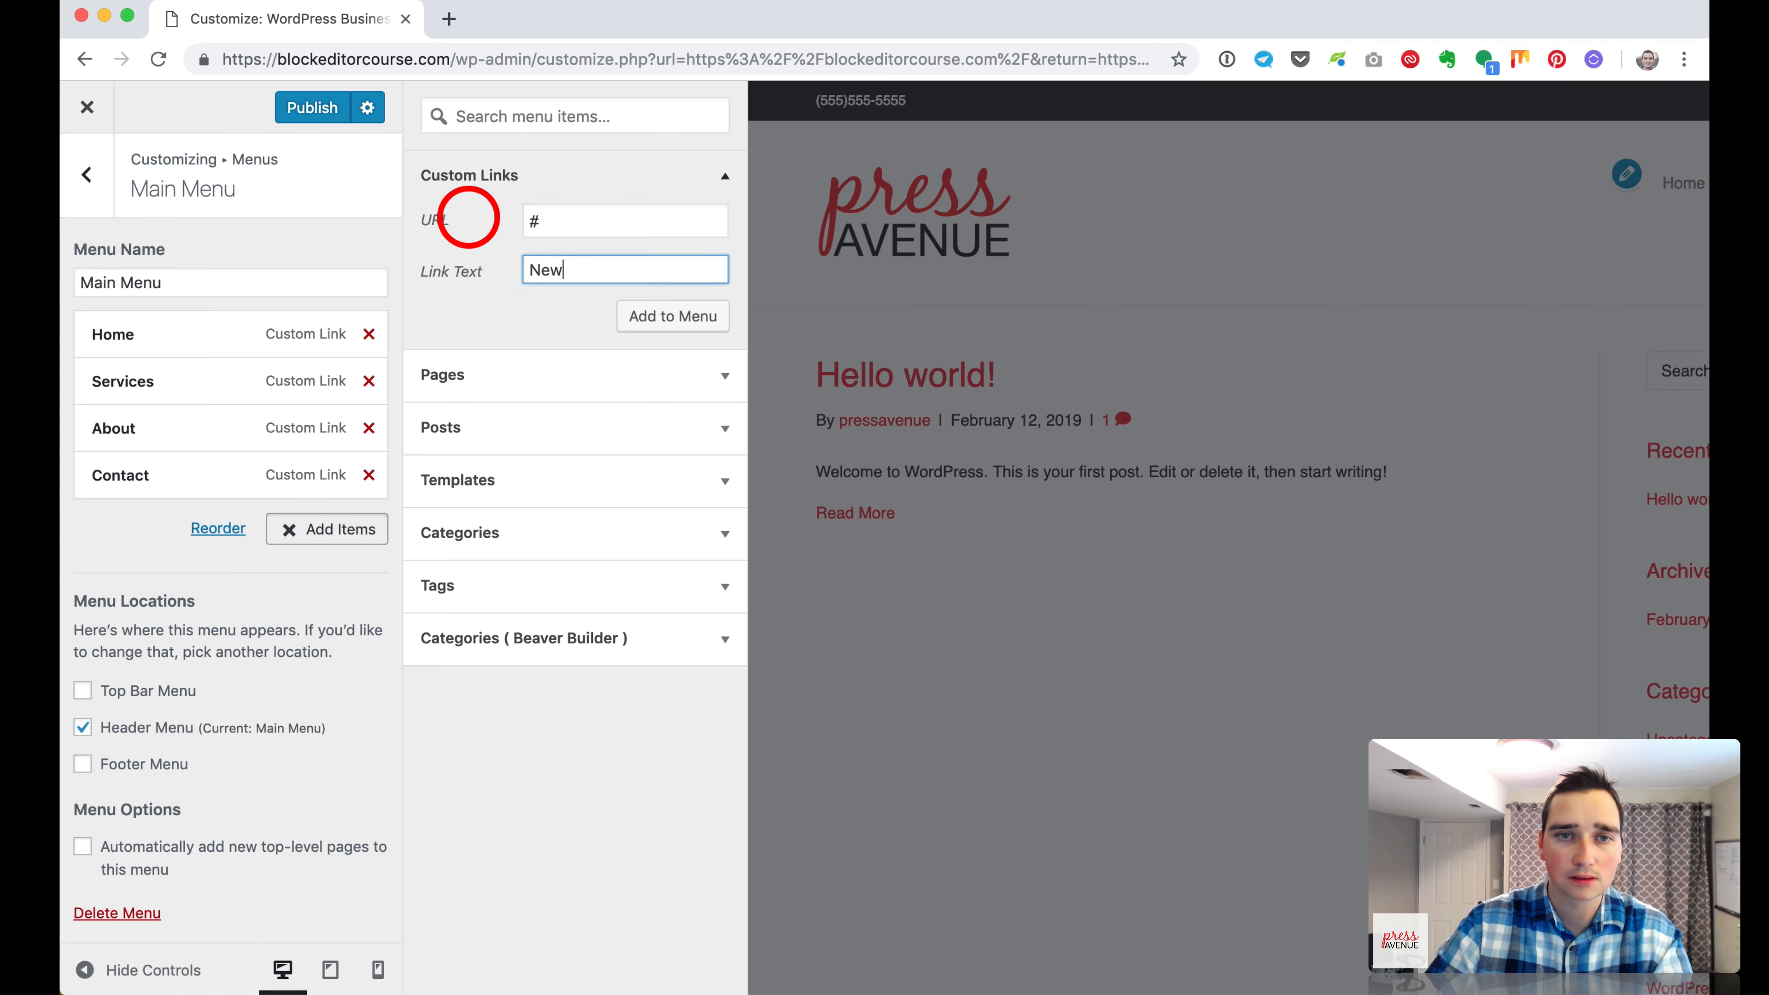
{"action": "left_click", "coordinate": [705, 322]}
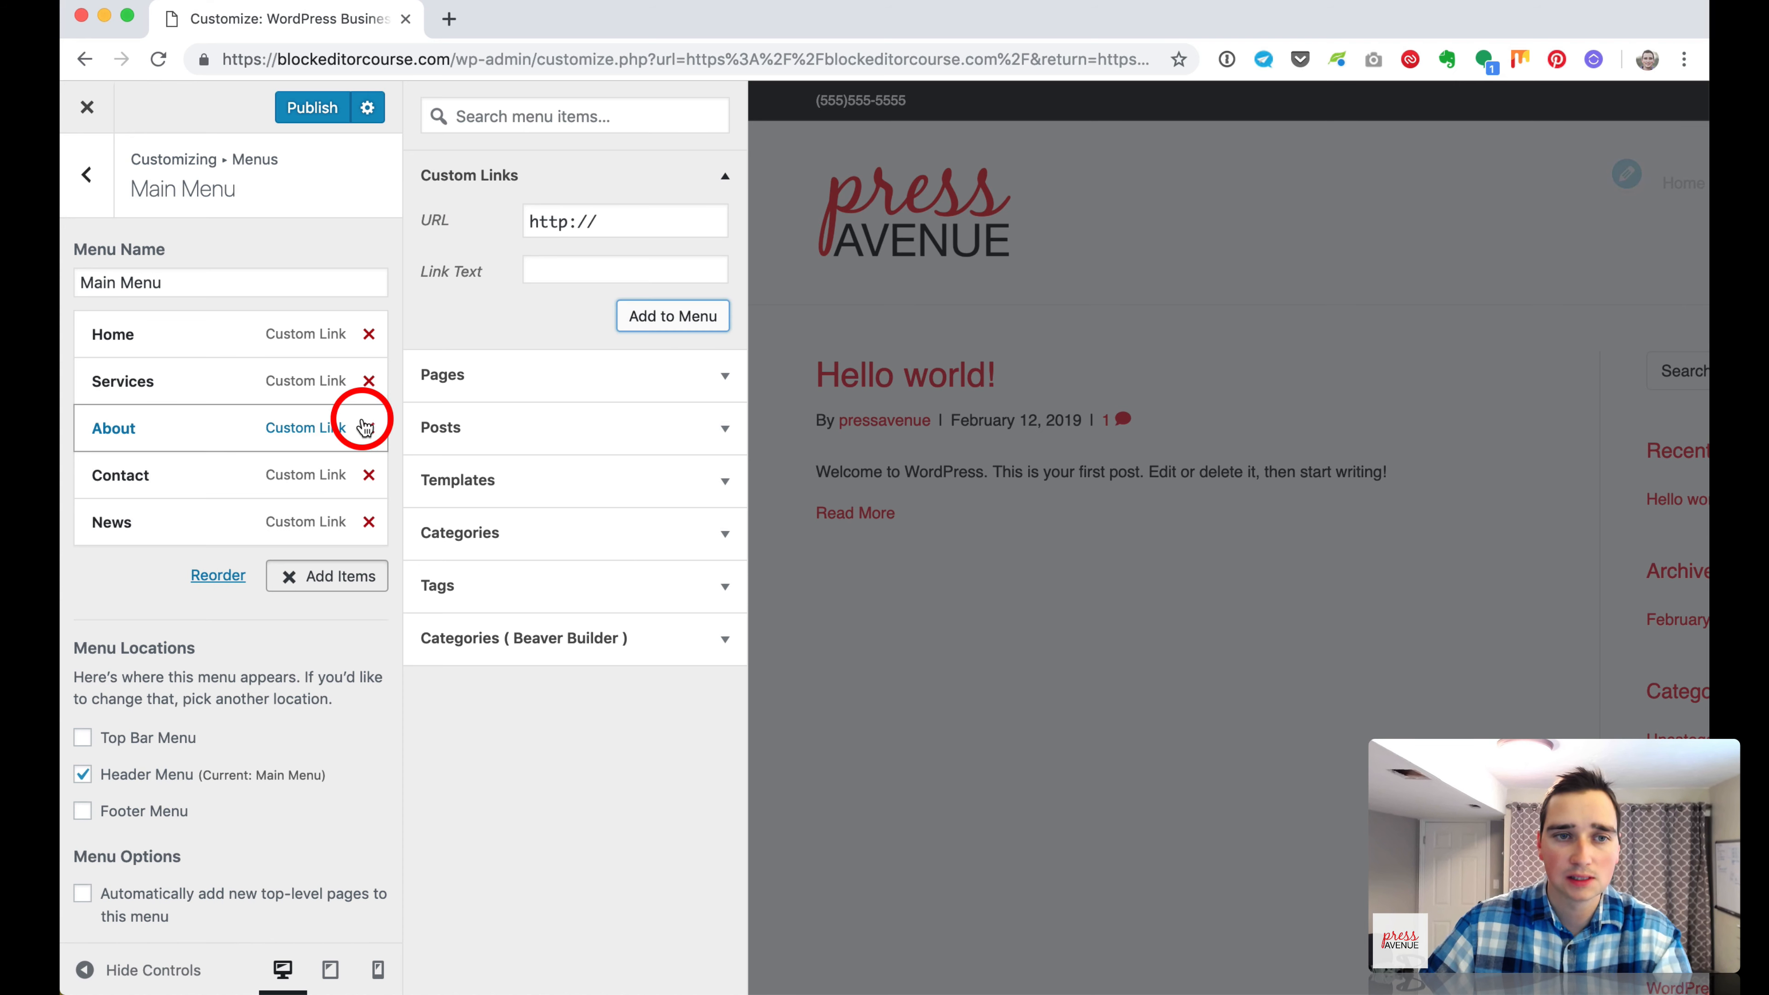
{"action": "left_click_drag", "start_coordinate": [170, 518], "coordinate": [158, 387]}
{"action": "left_click", "coordinate": [313, 577]}
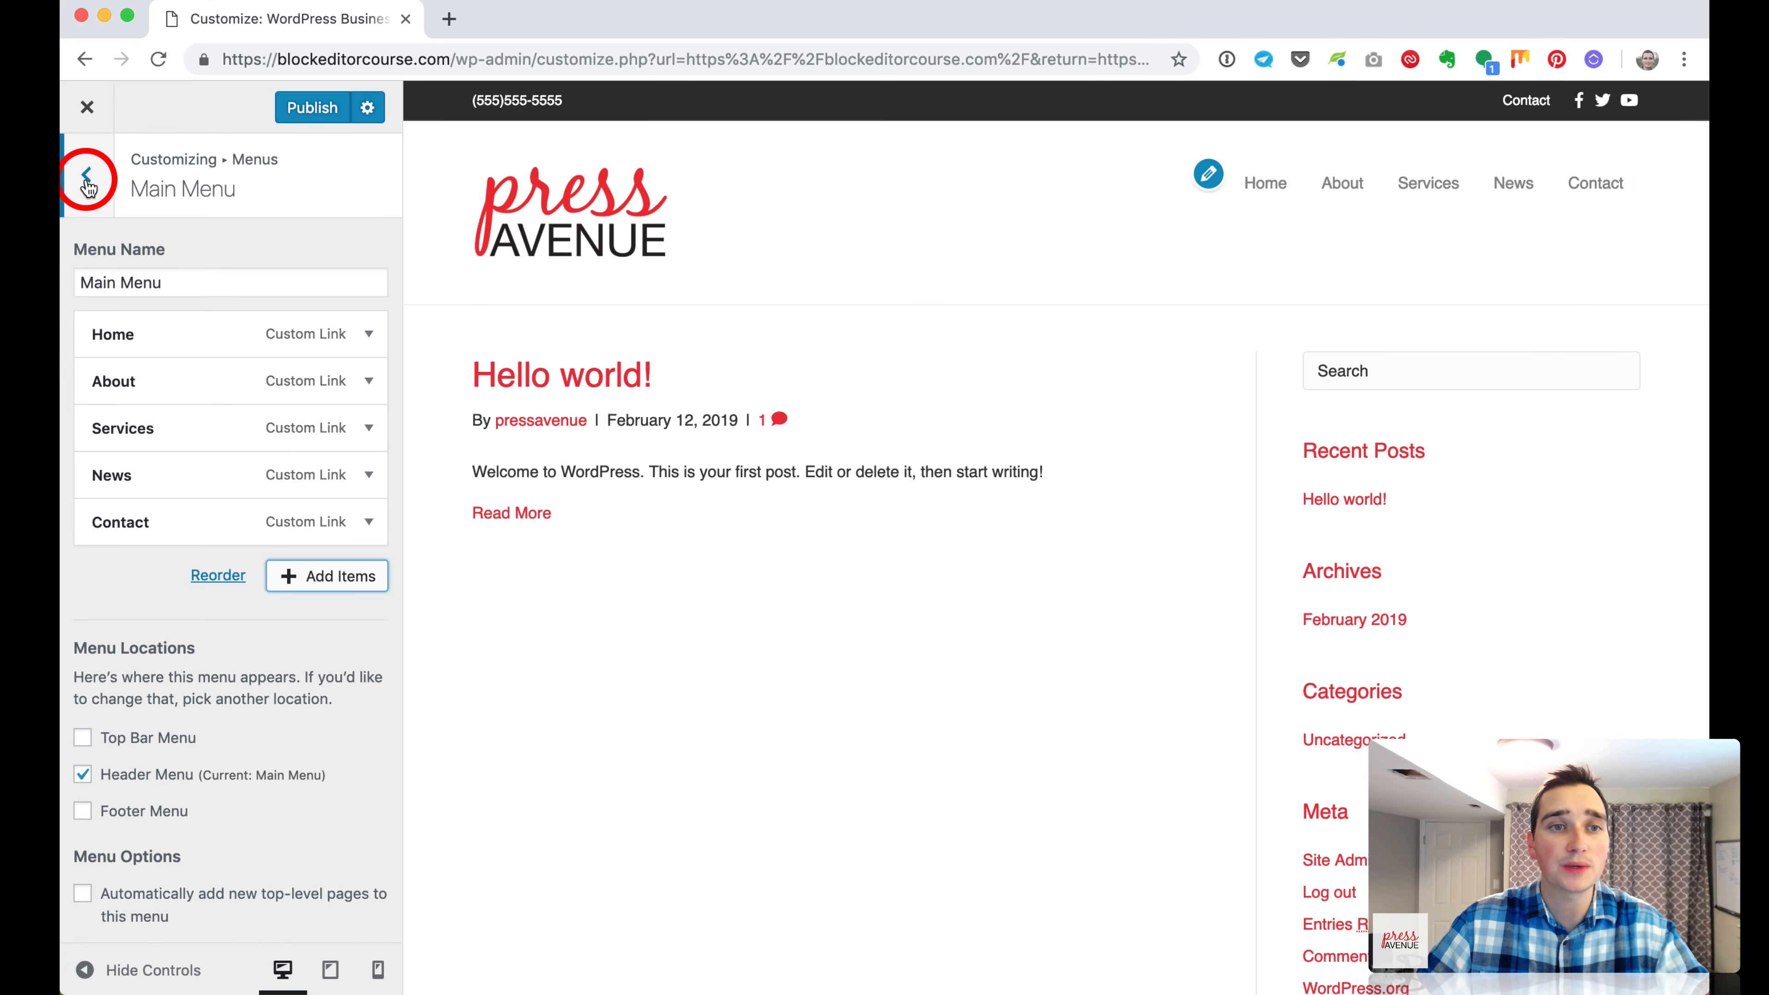
Set the Nav Item Spacing to 16 in the header's Nav Layout settings.
{"action": "left_click", "coordinate": [86, 178]}
{"action": "left_click", "coordinate": [86, 177]}
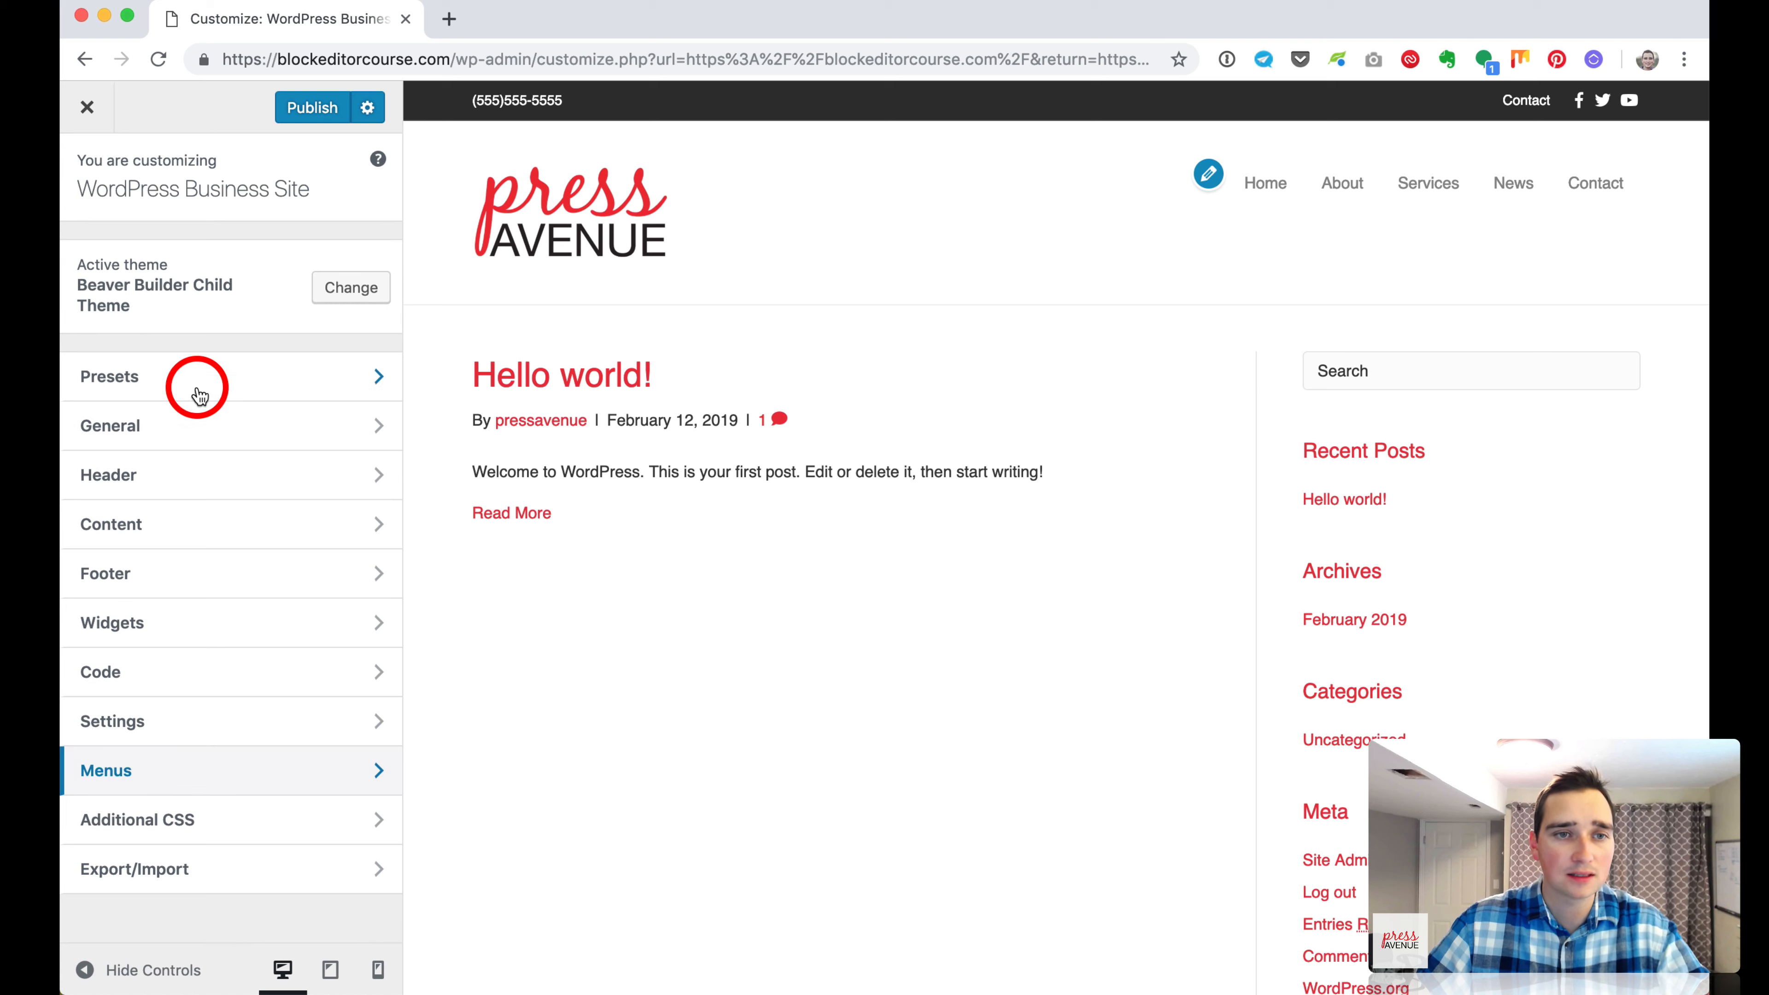
{"action": "left_click", "coordinate": [228, 463]}
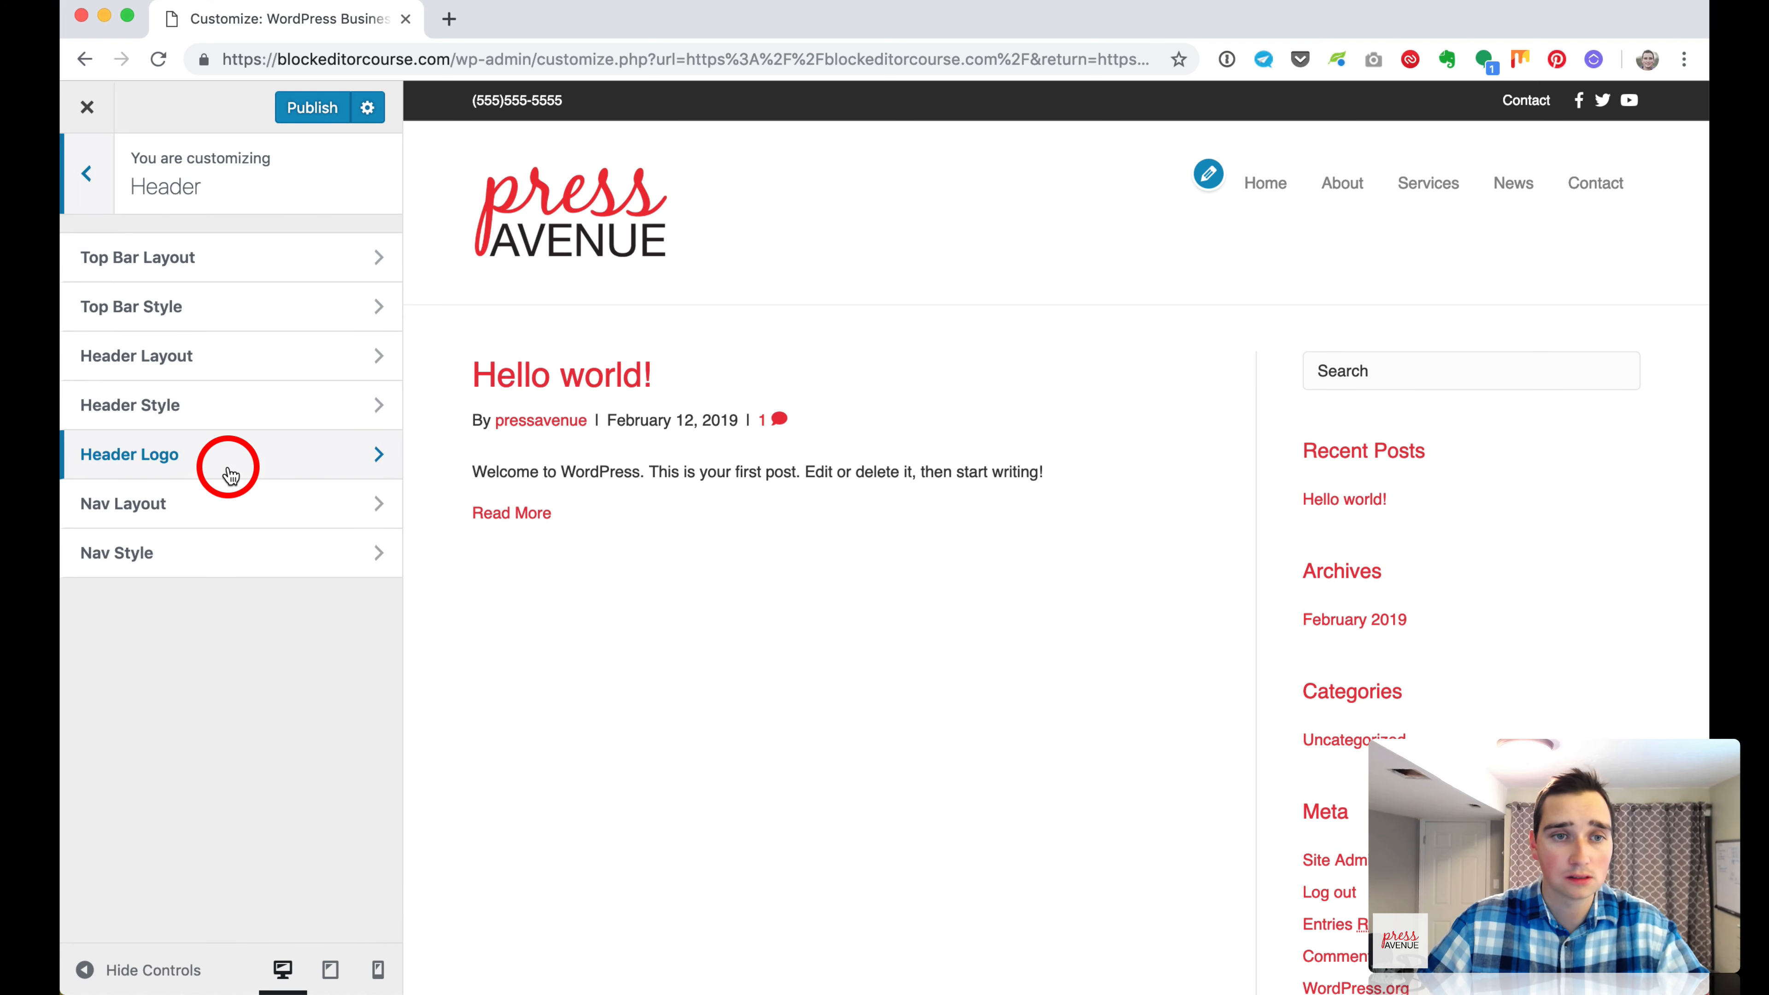
{"action": "left_click", "coordinate": [233, 521]}
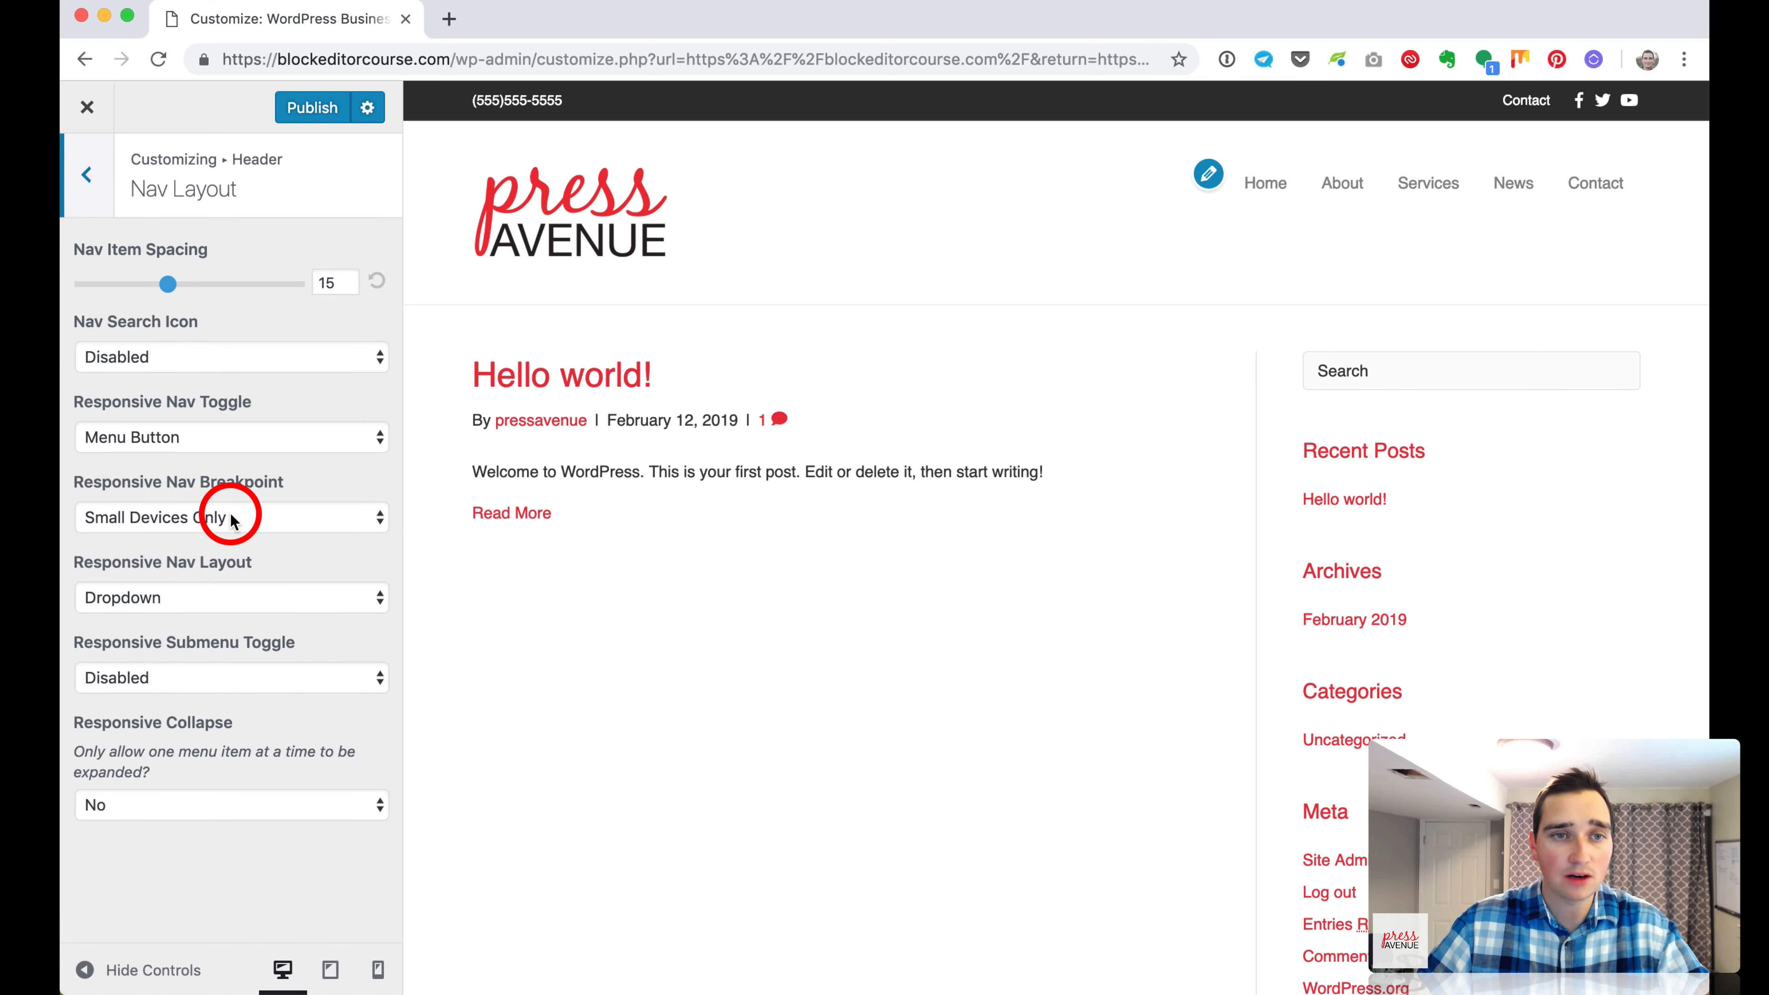
{"action": "mouse_move", "coordinate": [167, 285]}
{"action": "left_mouse_down"}
{"action": "mouse_move", "coordinate": [264, 292]}
{"action": "mouse_move", "coordinate": [99, 289]}
{"action": "mouse_move", "coordinate": [170, 286]}
{"action": "left_mouse_up"}
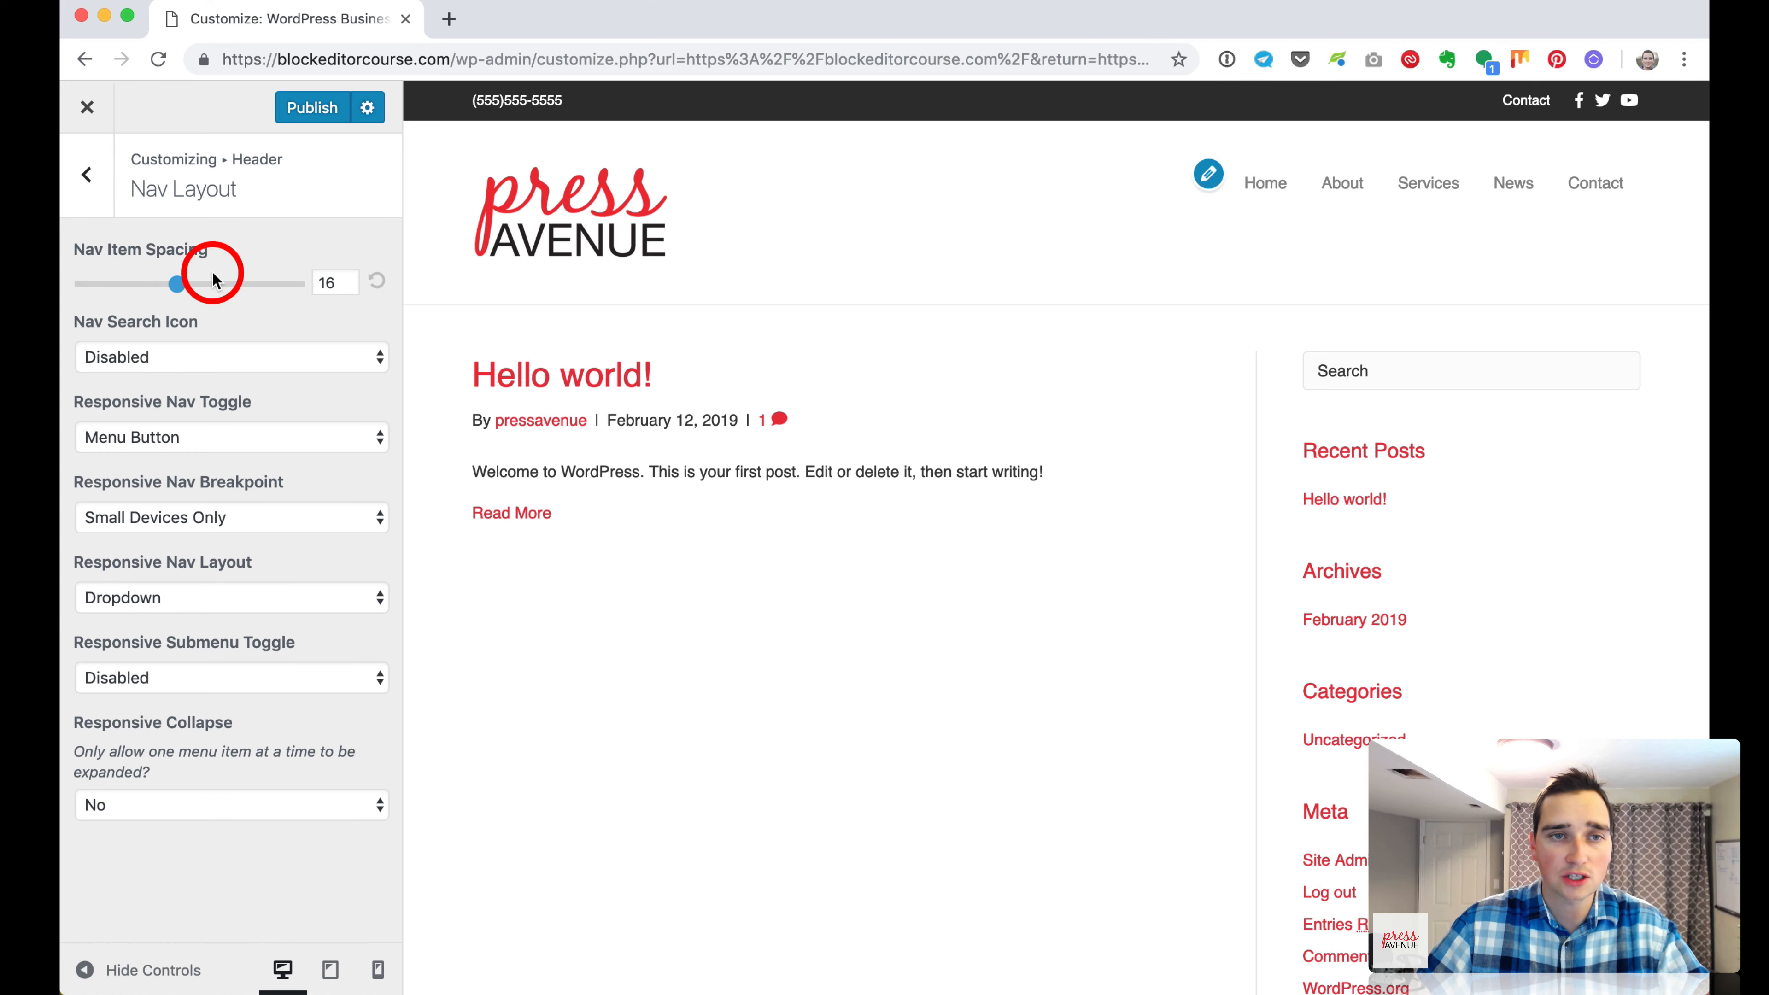
Change the Link Color in the header's Nav Style settings to the preset blue swatch.
{"action": "left_click", "coordinate": [82, 173]}
{"action": "left_click", "coordinate": [288, 561]}
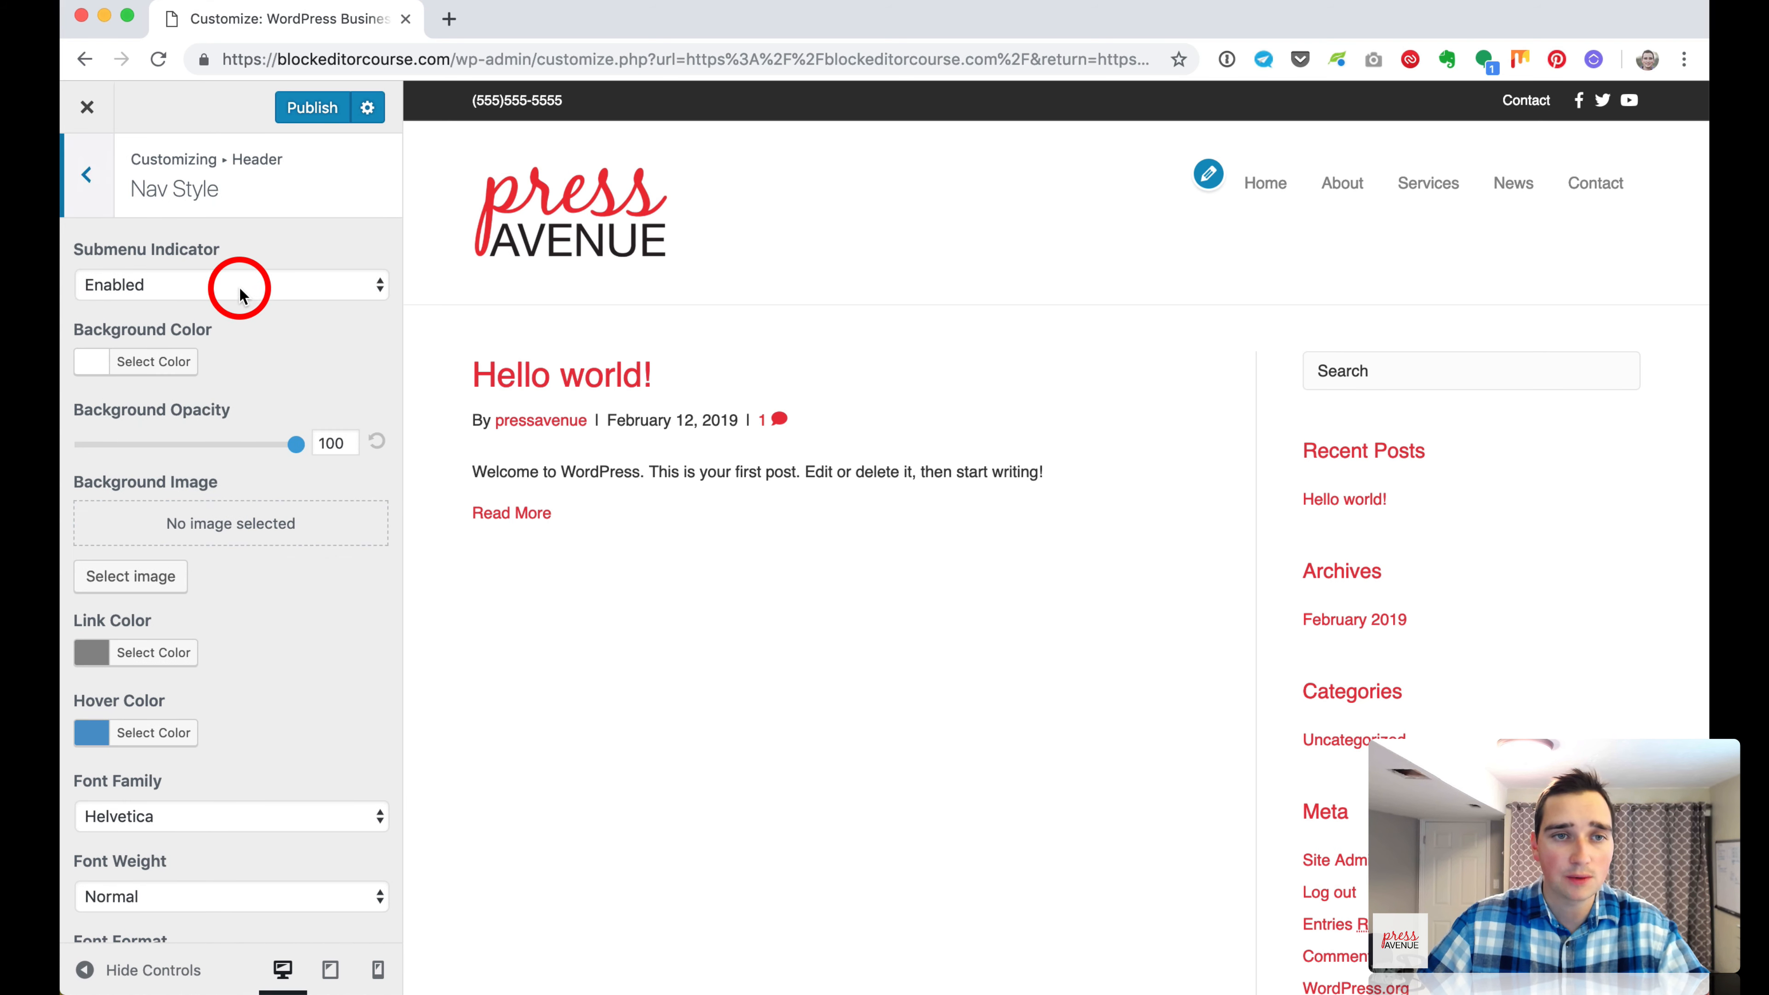
{"action": "scroll", "coordinate": [244, 493], "scroll_direction": "down", "scroll_amount": 2}
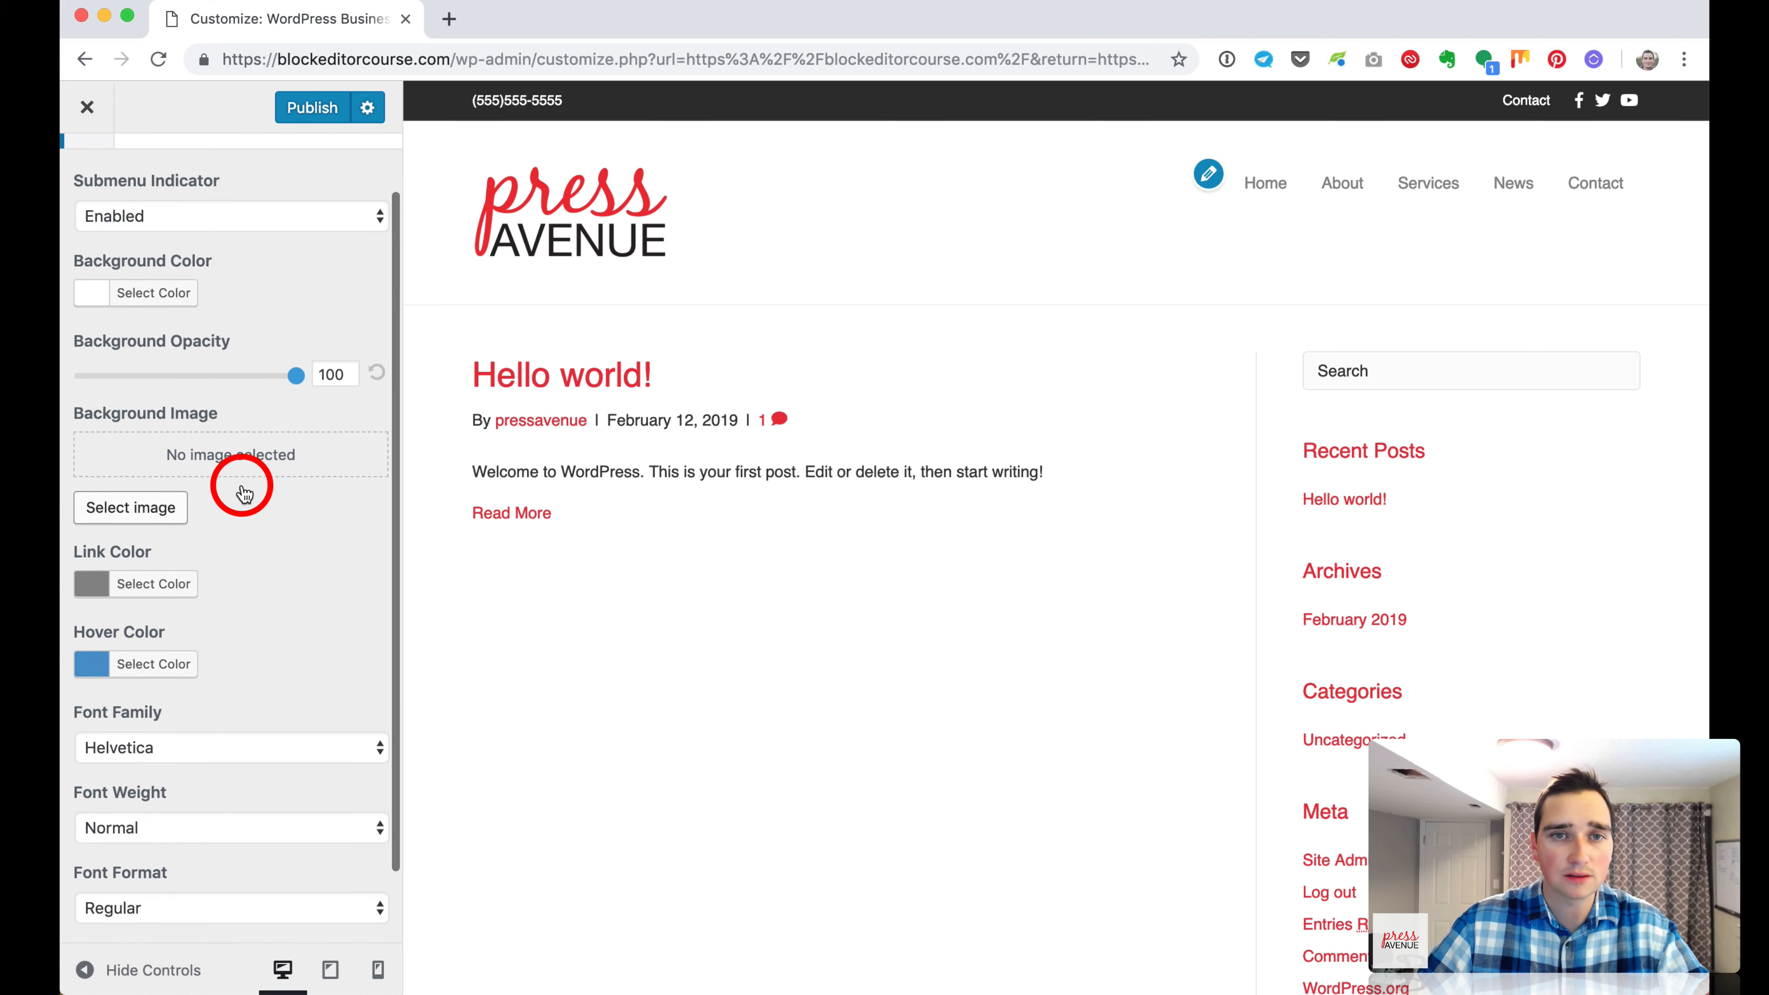
{"action": "scroll", "coordinate": [244, 493], "scroll_direction": "down", "scroll_amount": 2}
{"action": "left_click", "coordinate": [170, 509]}
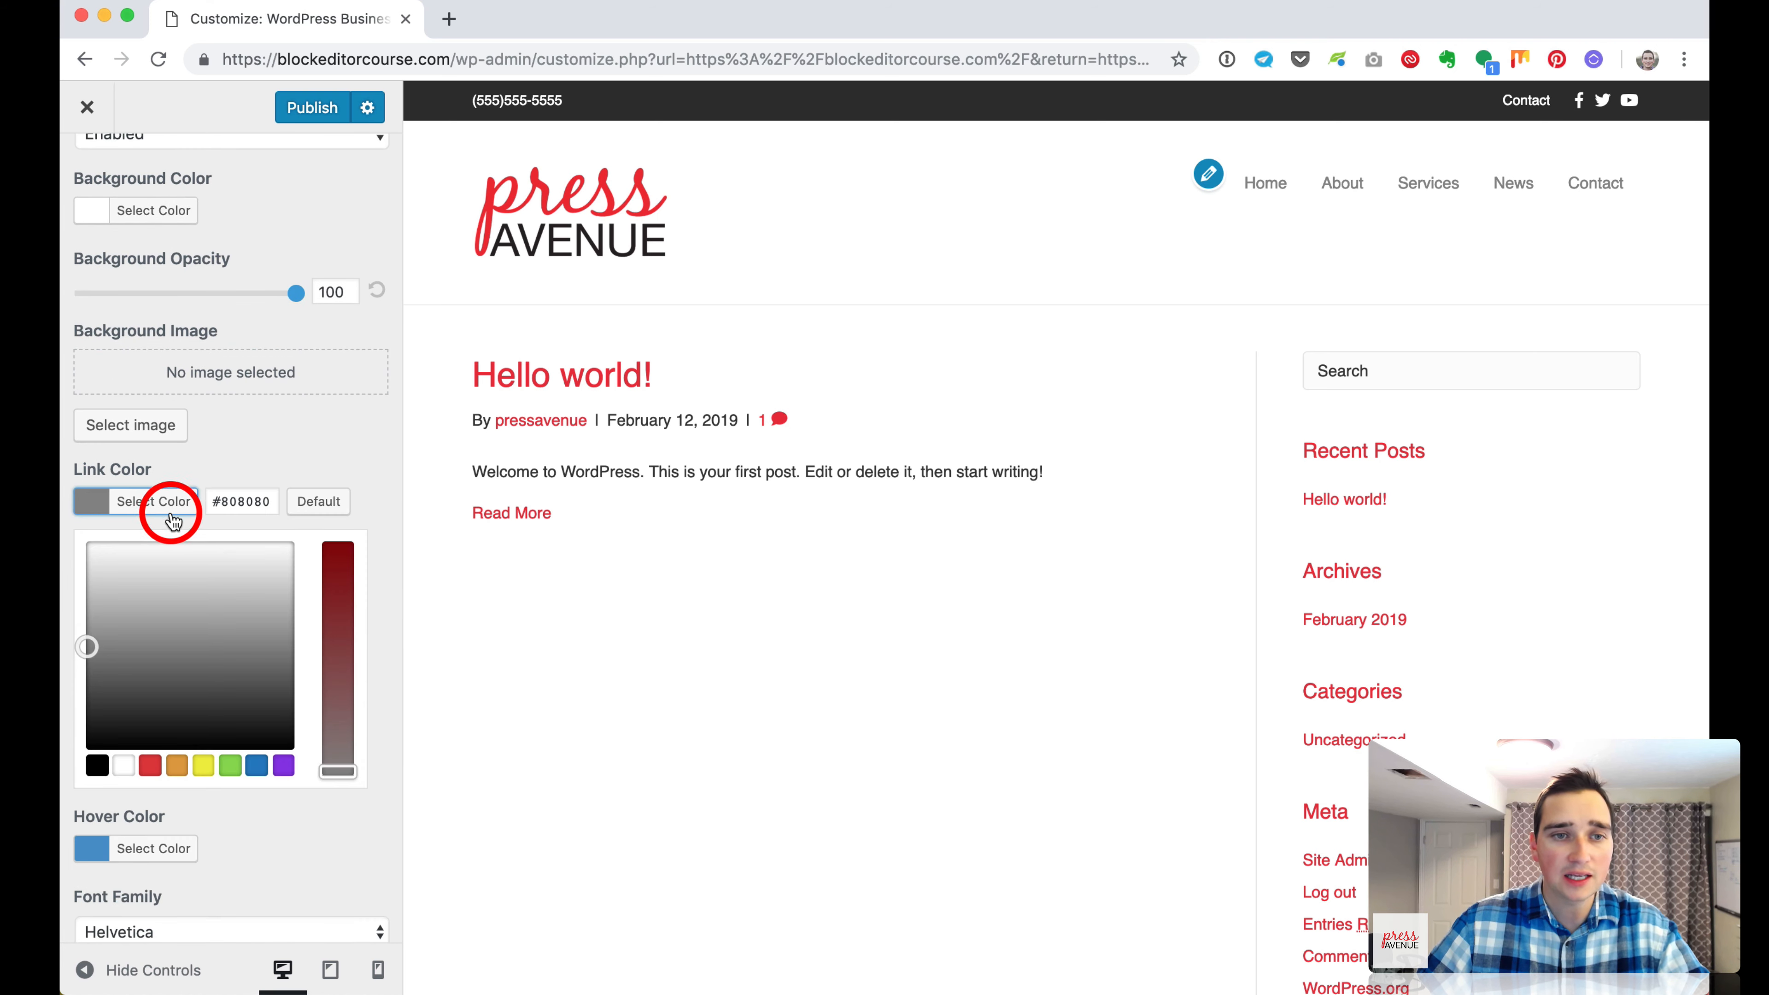
{"action": "left_click", "coordinate": [255, 765]}
{"action": "left_click", "coordinate": [276, 451]}
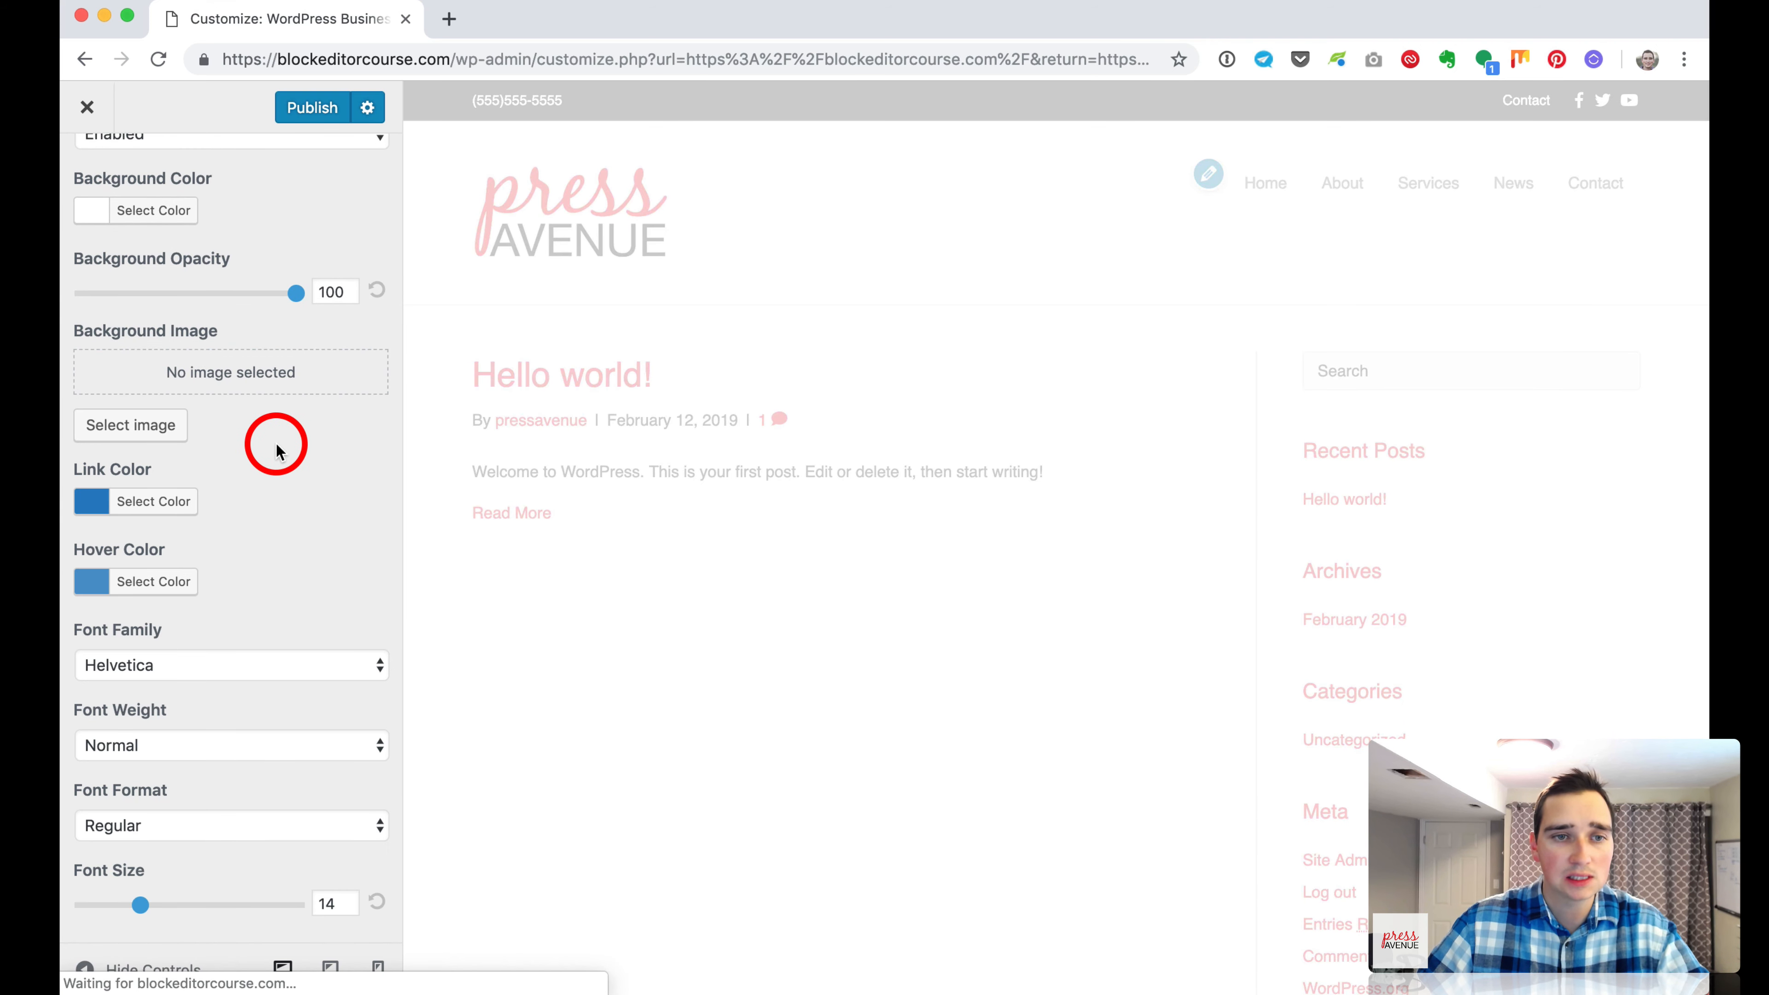
Set the navigation's Hover Color to dark blue #0f228c.
{"action": "left_click", "coordinate": [154, 581]}
{"action": "left_click", "coordinate": [262, 846]}
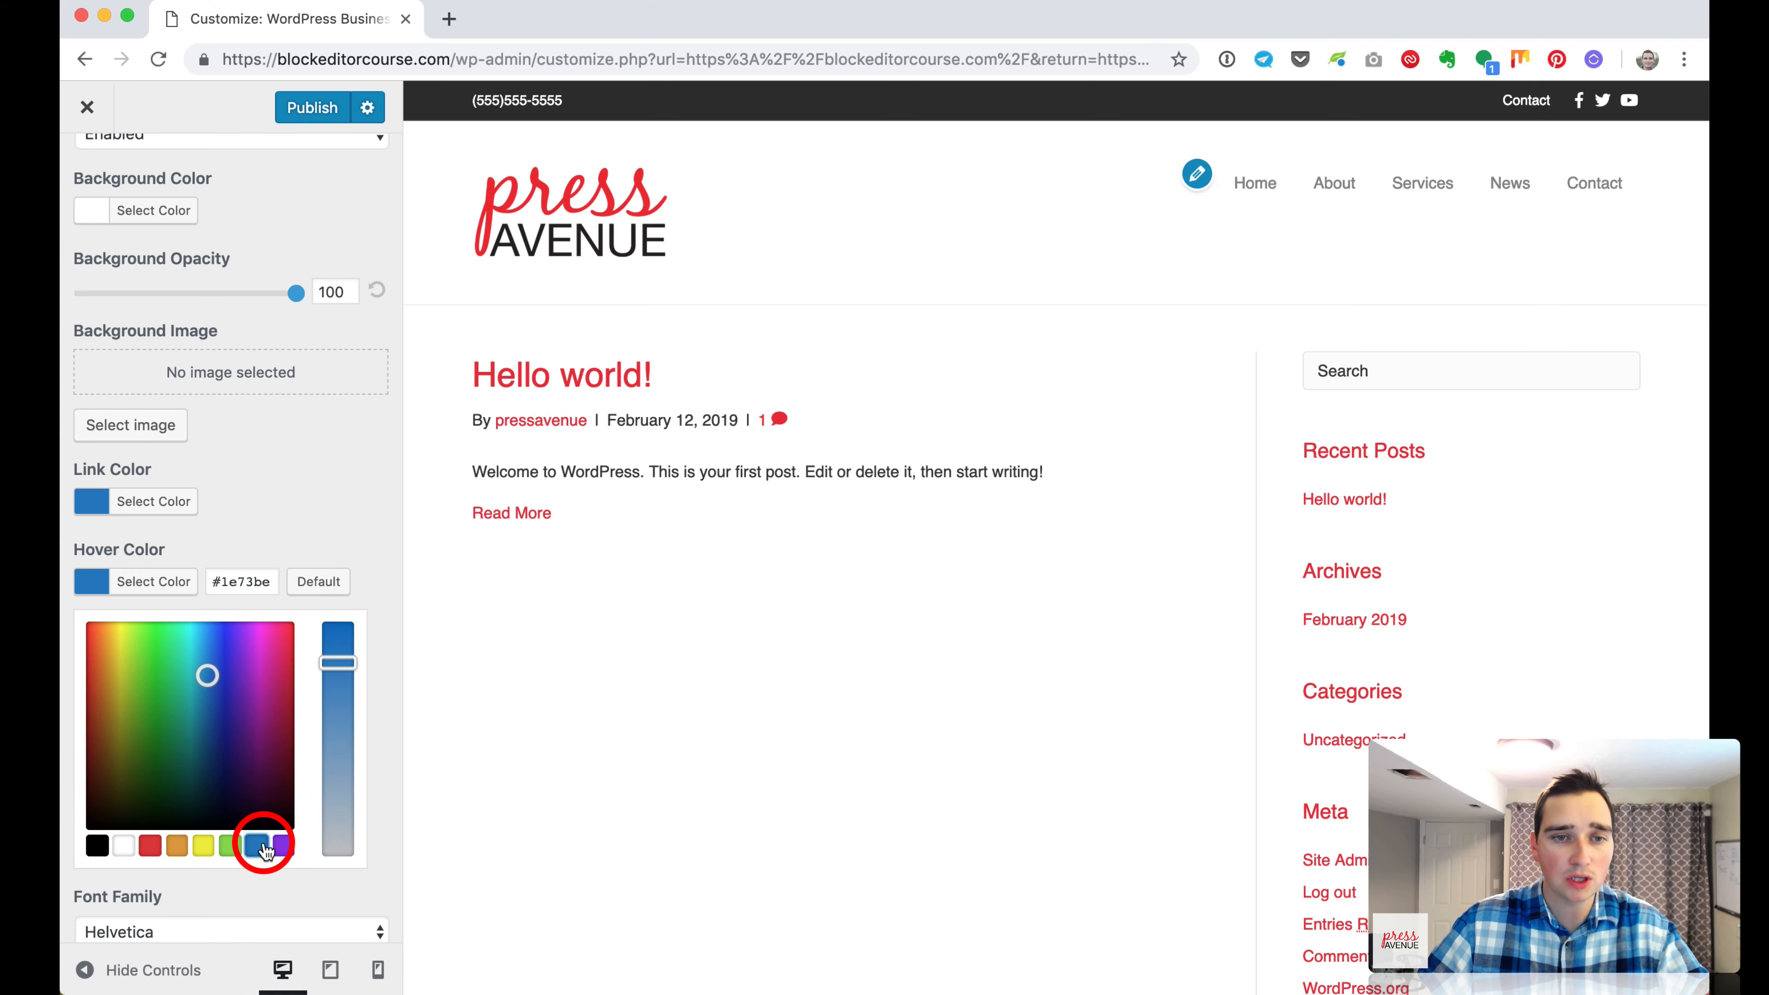
{"action": "mouse_move", "coordinate": [240, 706]}
{"action": "left_mouse_down"}
{"action": "mouse_move", "coordinate": [217, 684]}
{"action": "mouse_move", "coordinate": [220, 716]}
{"action": "left_mouse_up"}
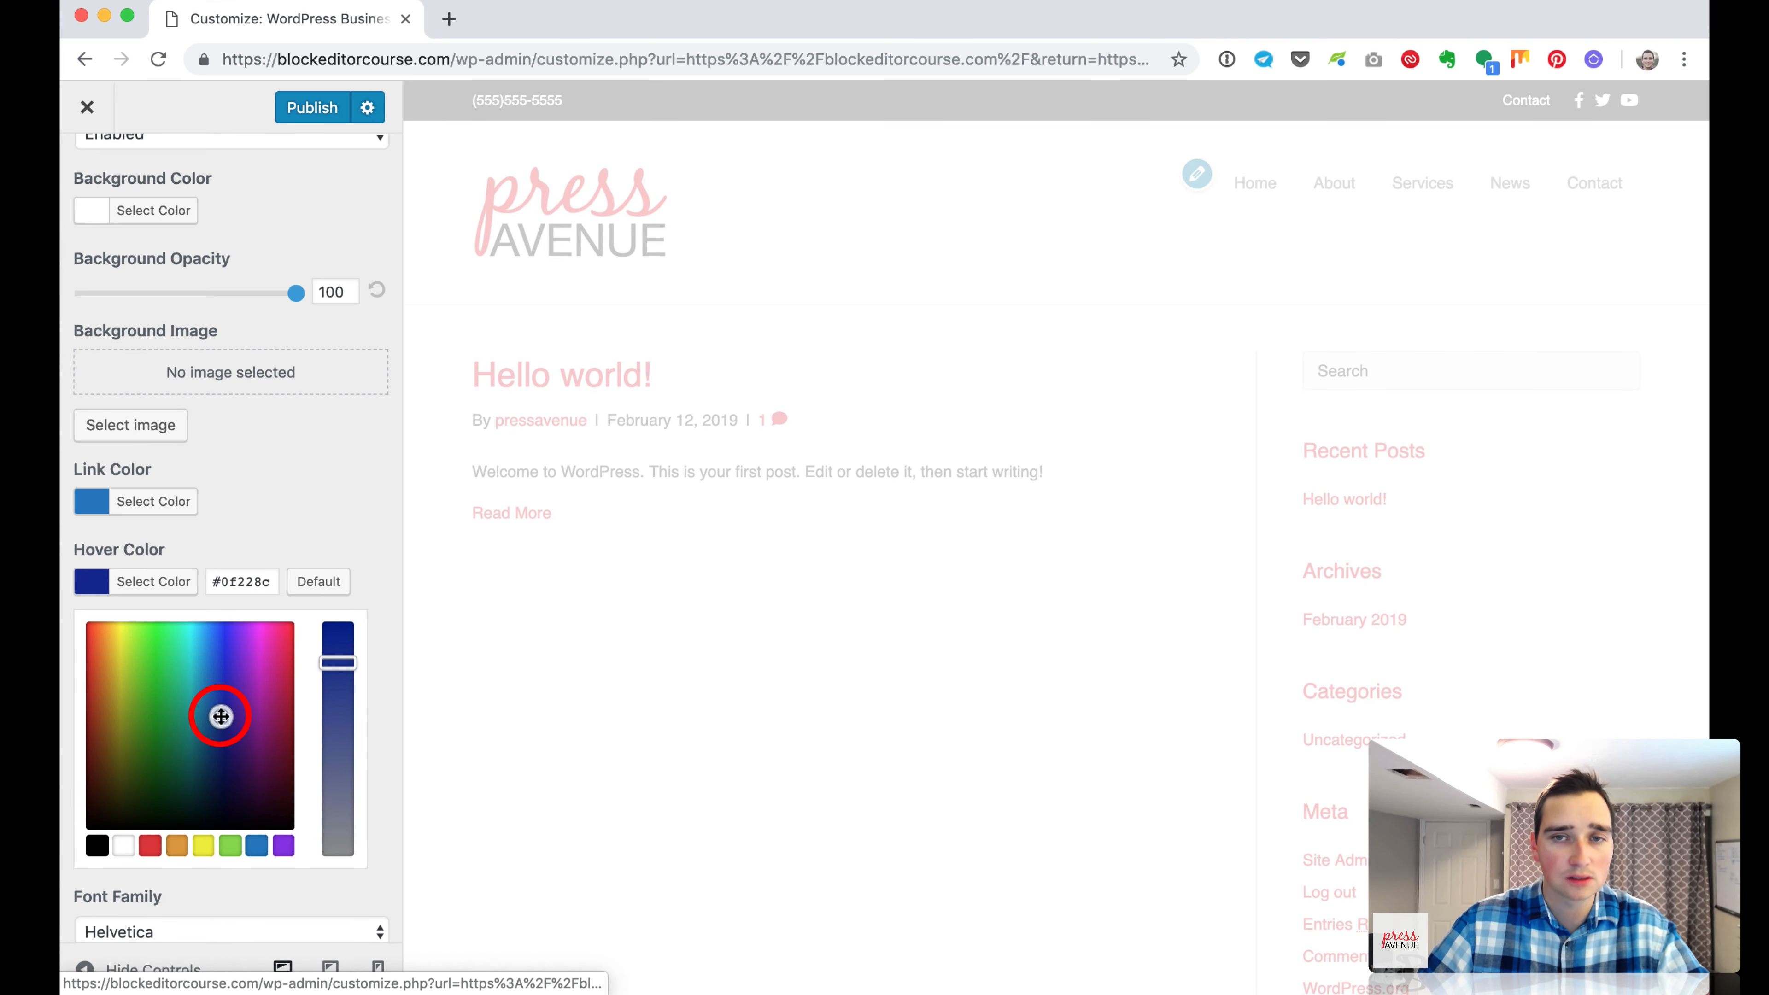
{"action": "left_click", "coordinate": [261, 468]}
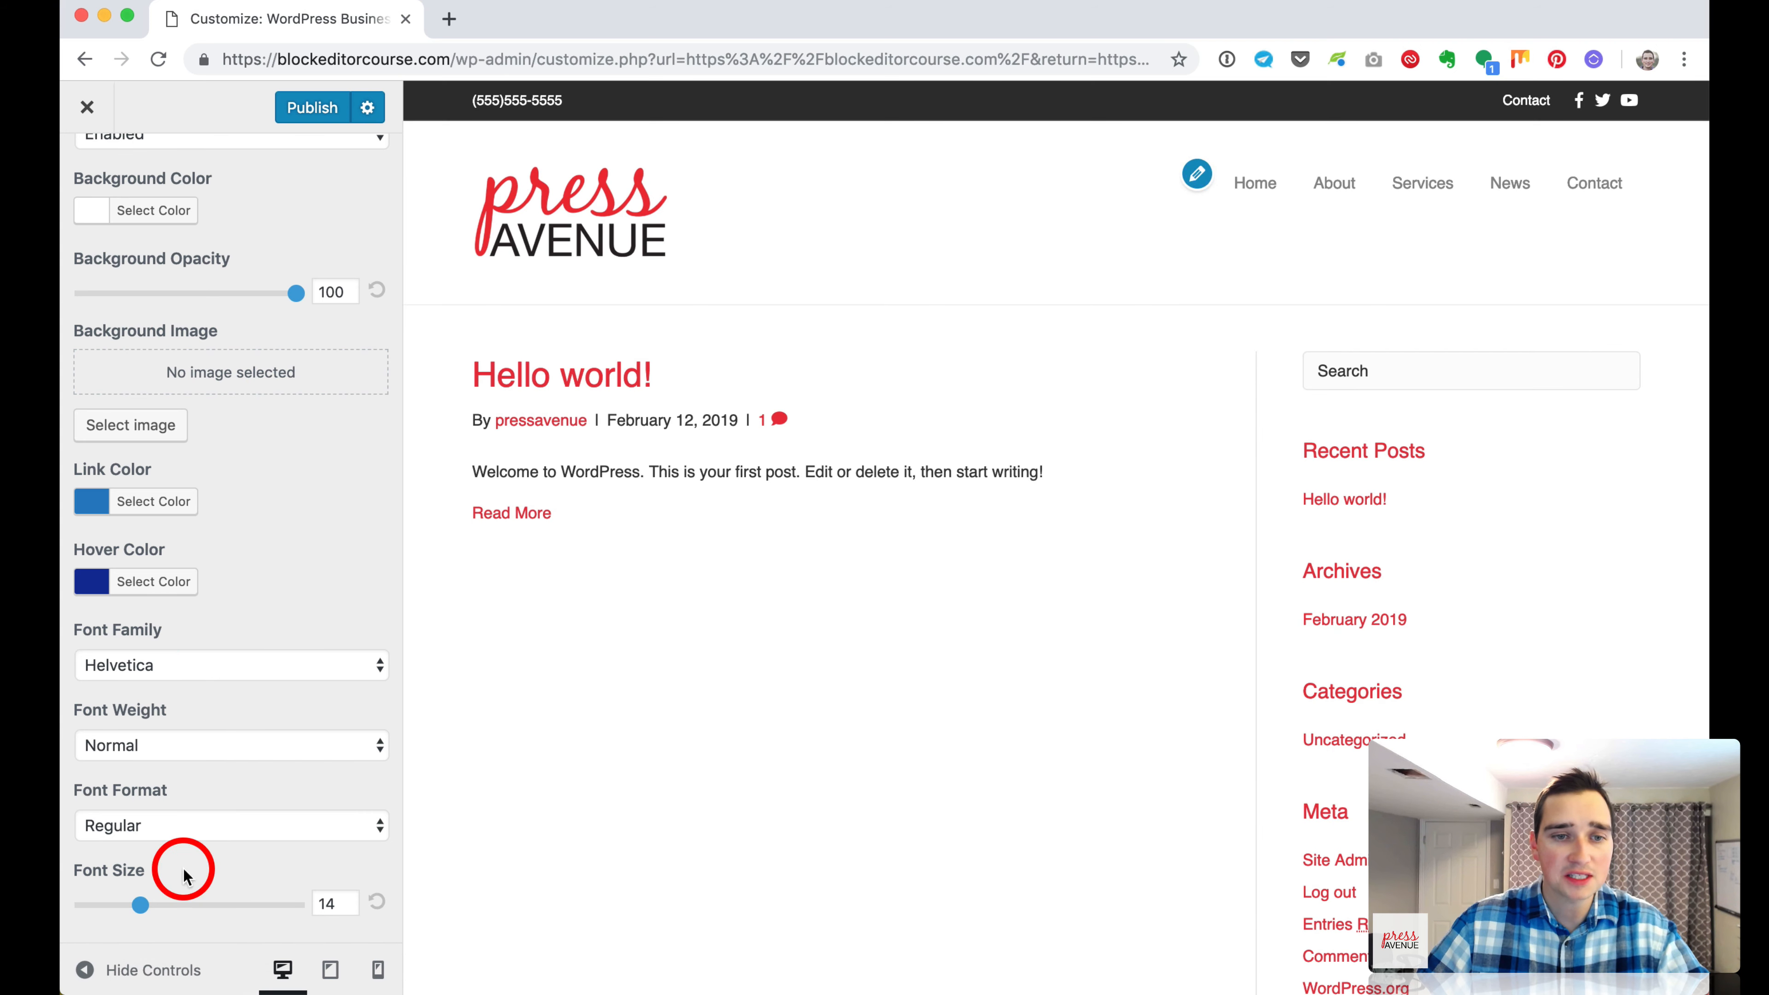
Set the navigation's Font Size to 15 and preview the site without the customizer controls.
{"action": "mouse_move", "coordinate": [145, 912]}
{"action": "left_mouse_down"}
{"action": "mouse_move", "coordinate": [291, 920]}
{"action": "mouse_move", "coordinate": [140, 907]}
{"action": "left_mouse_up"}
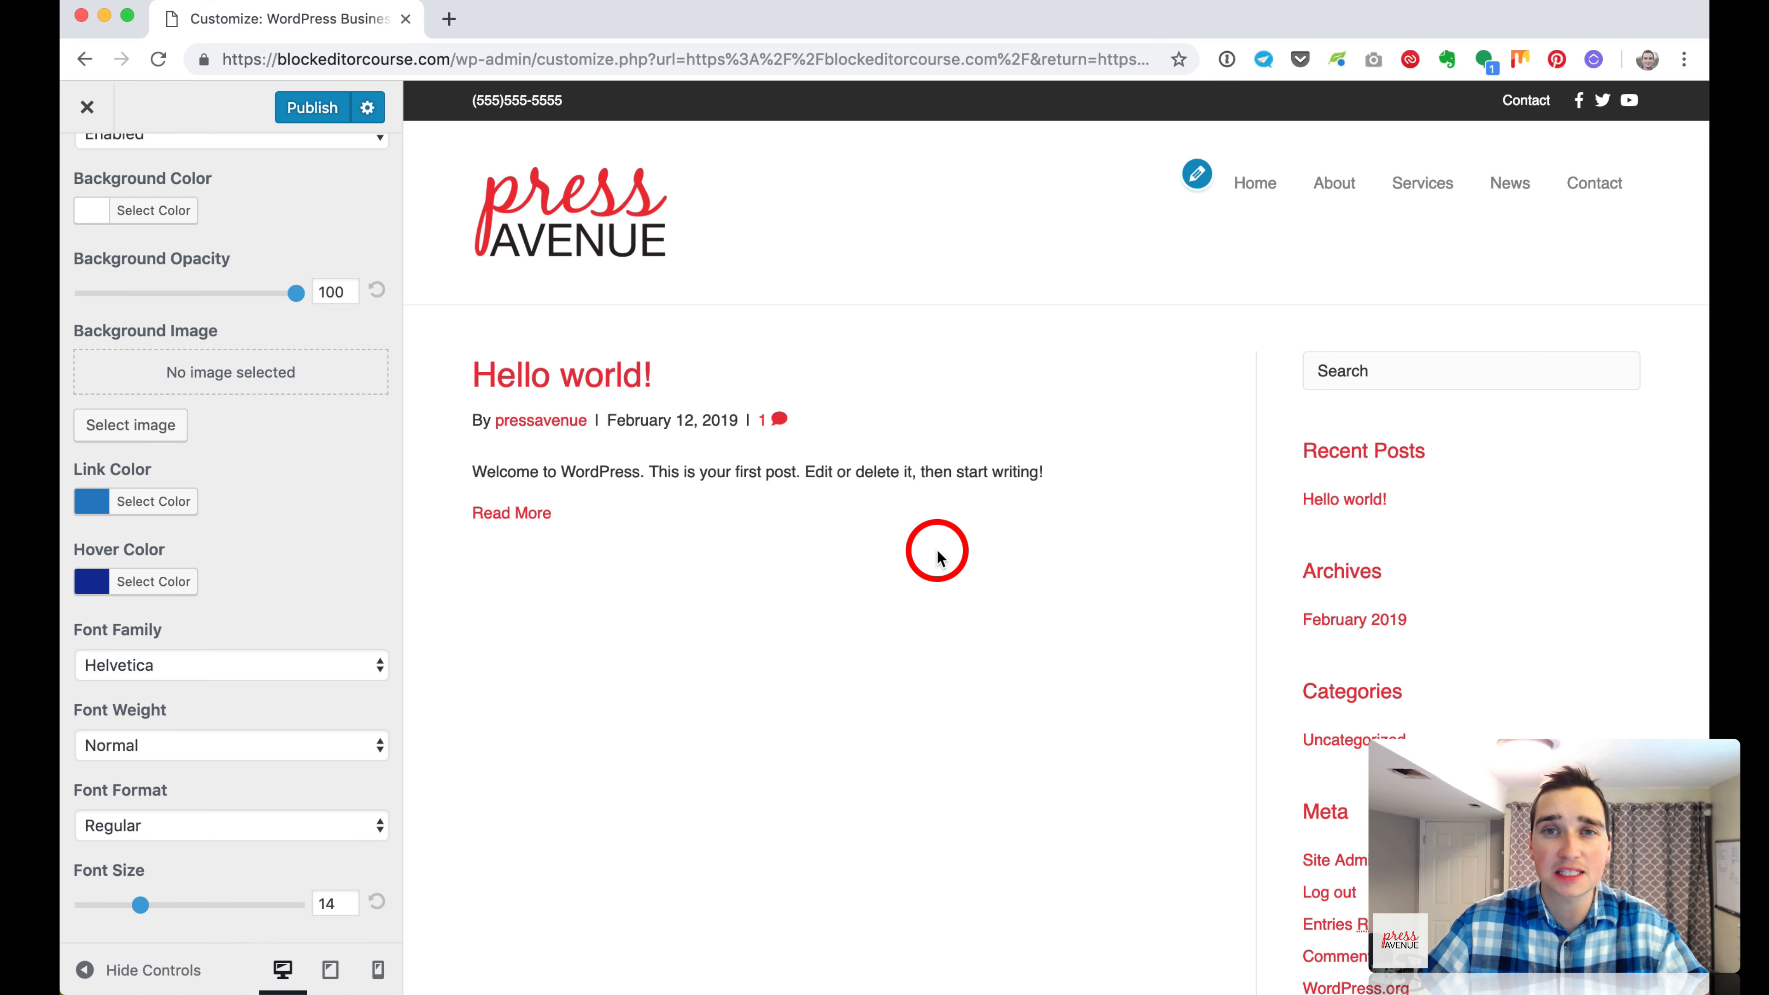
{"action": "mouse_move", "coordinate": [141, 904]}
{"action": "left_mouse_down"}
{"action": "mouse_move", "coordinate": [111, 906]}
{"action": "mouse_move", "coordinate": [158, 911]}
{"action": "left_mouse_up"}
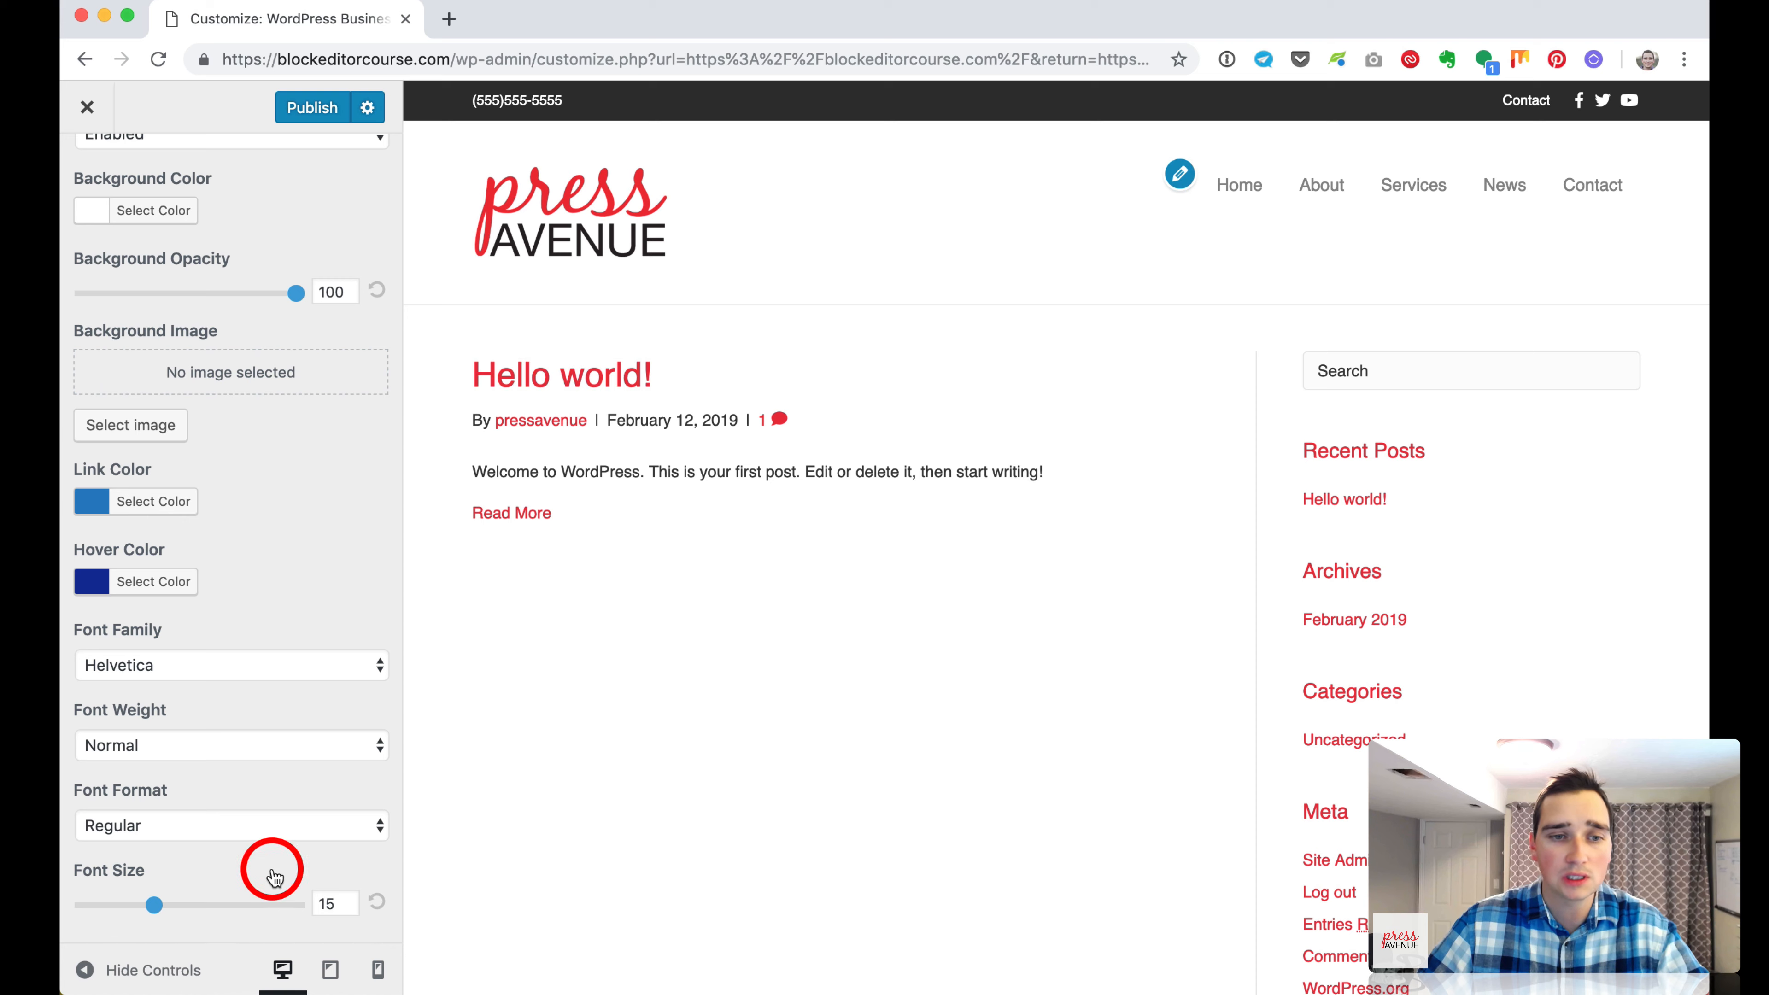
{"action": "left_click", "coordinate": [84, 969]}
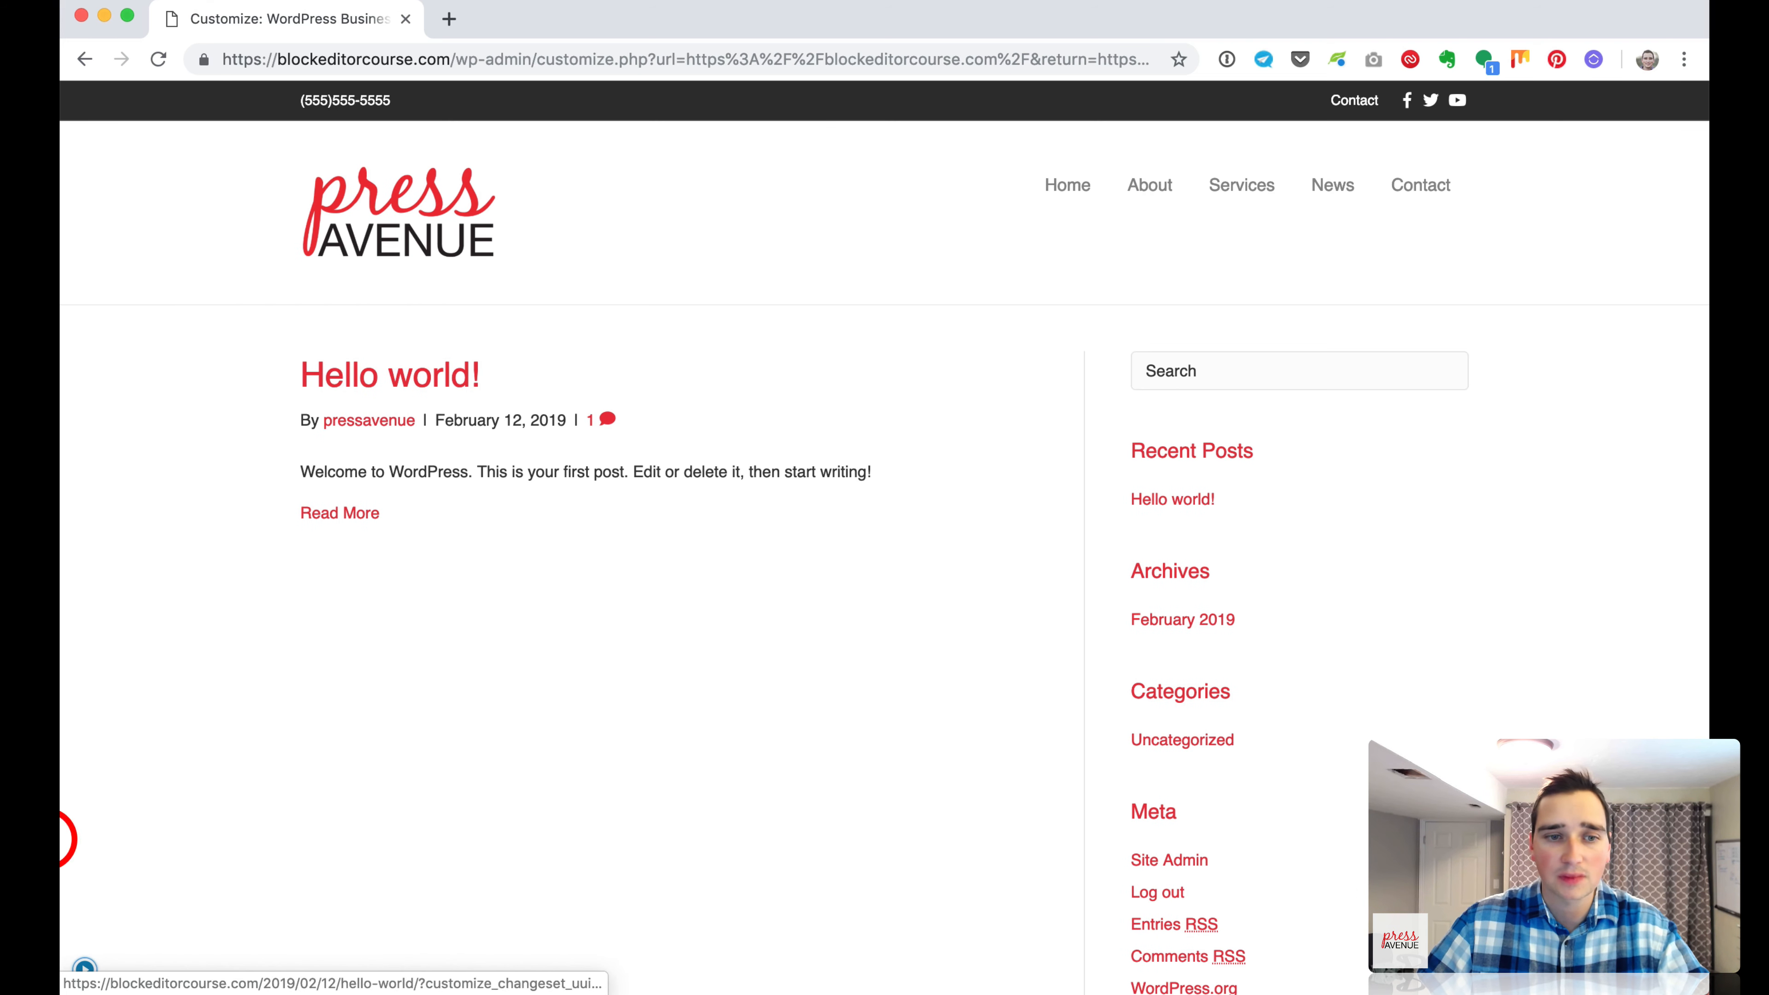
{"action": "left_click", "coordinate": [85, 970]}
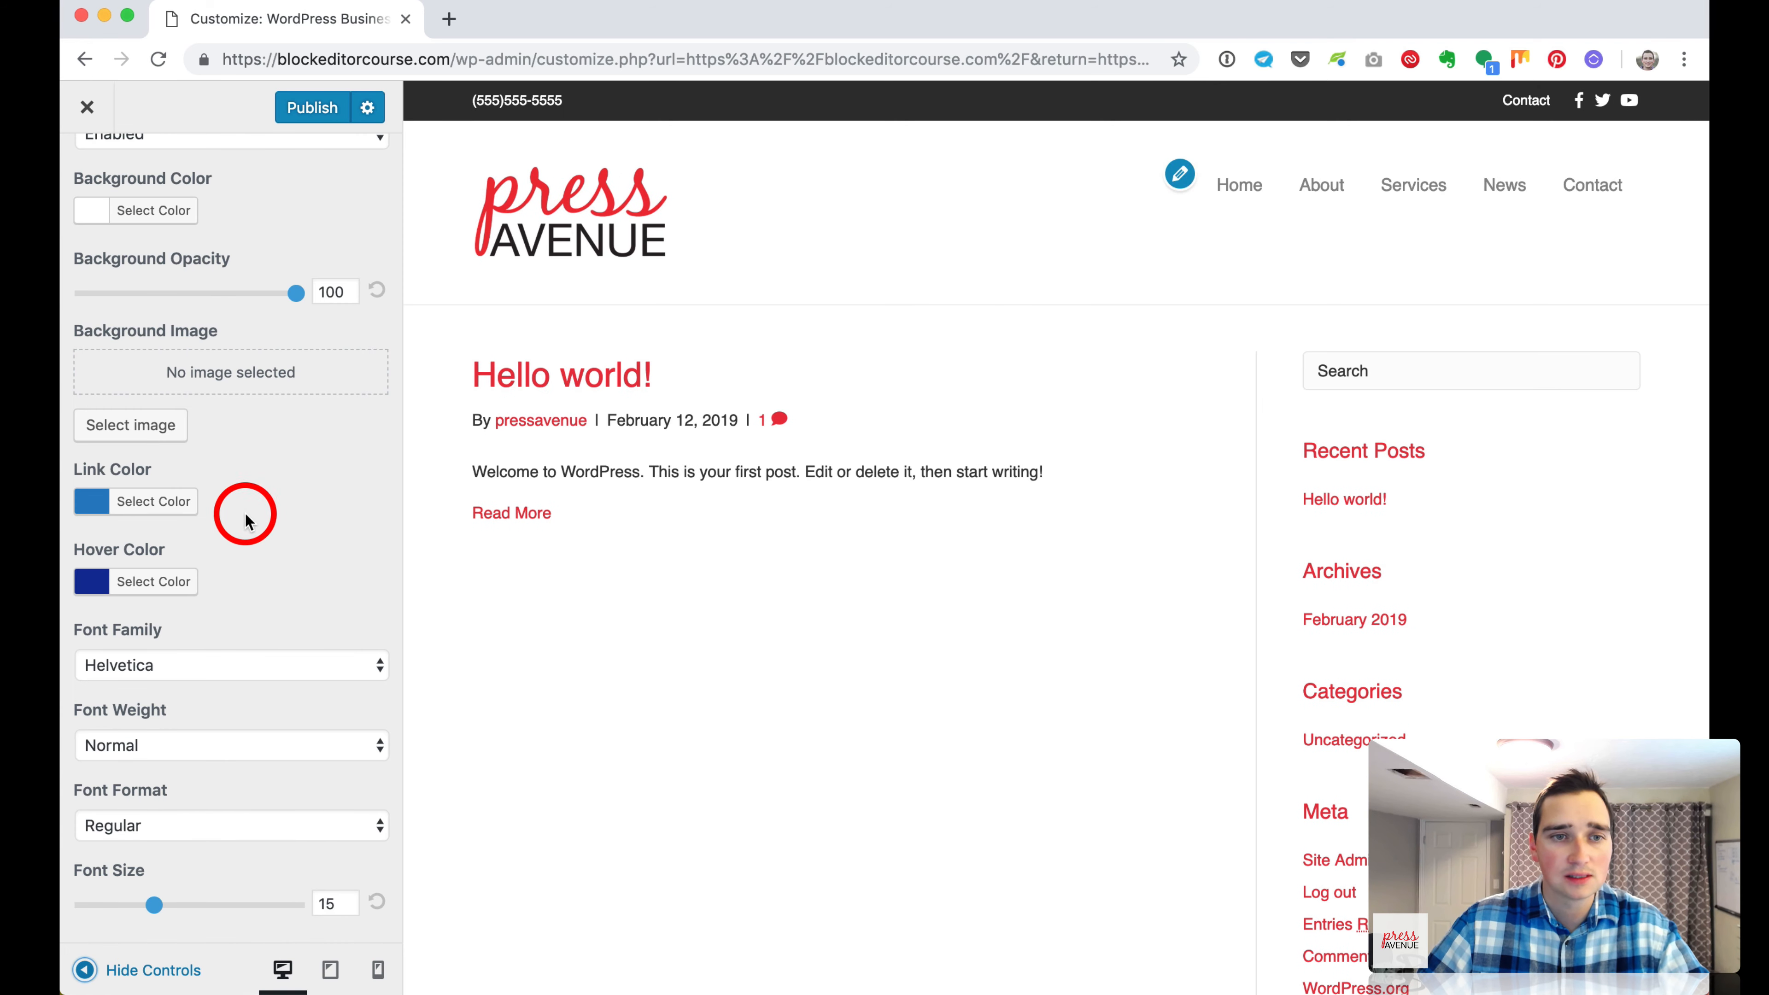
Try the Nav Left and Nav Centered options for the Header Layout.
{"action": "scroll", "coordinate": [174, 435], "scroll_direction": "up", "scroll_amount": 3}
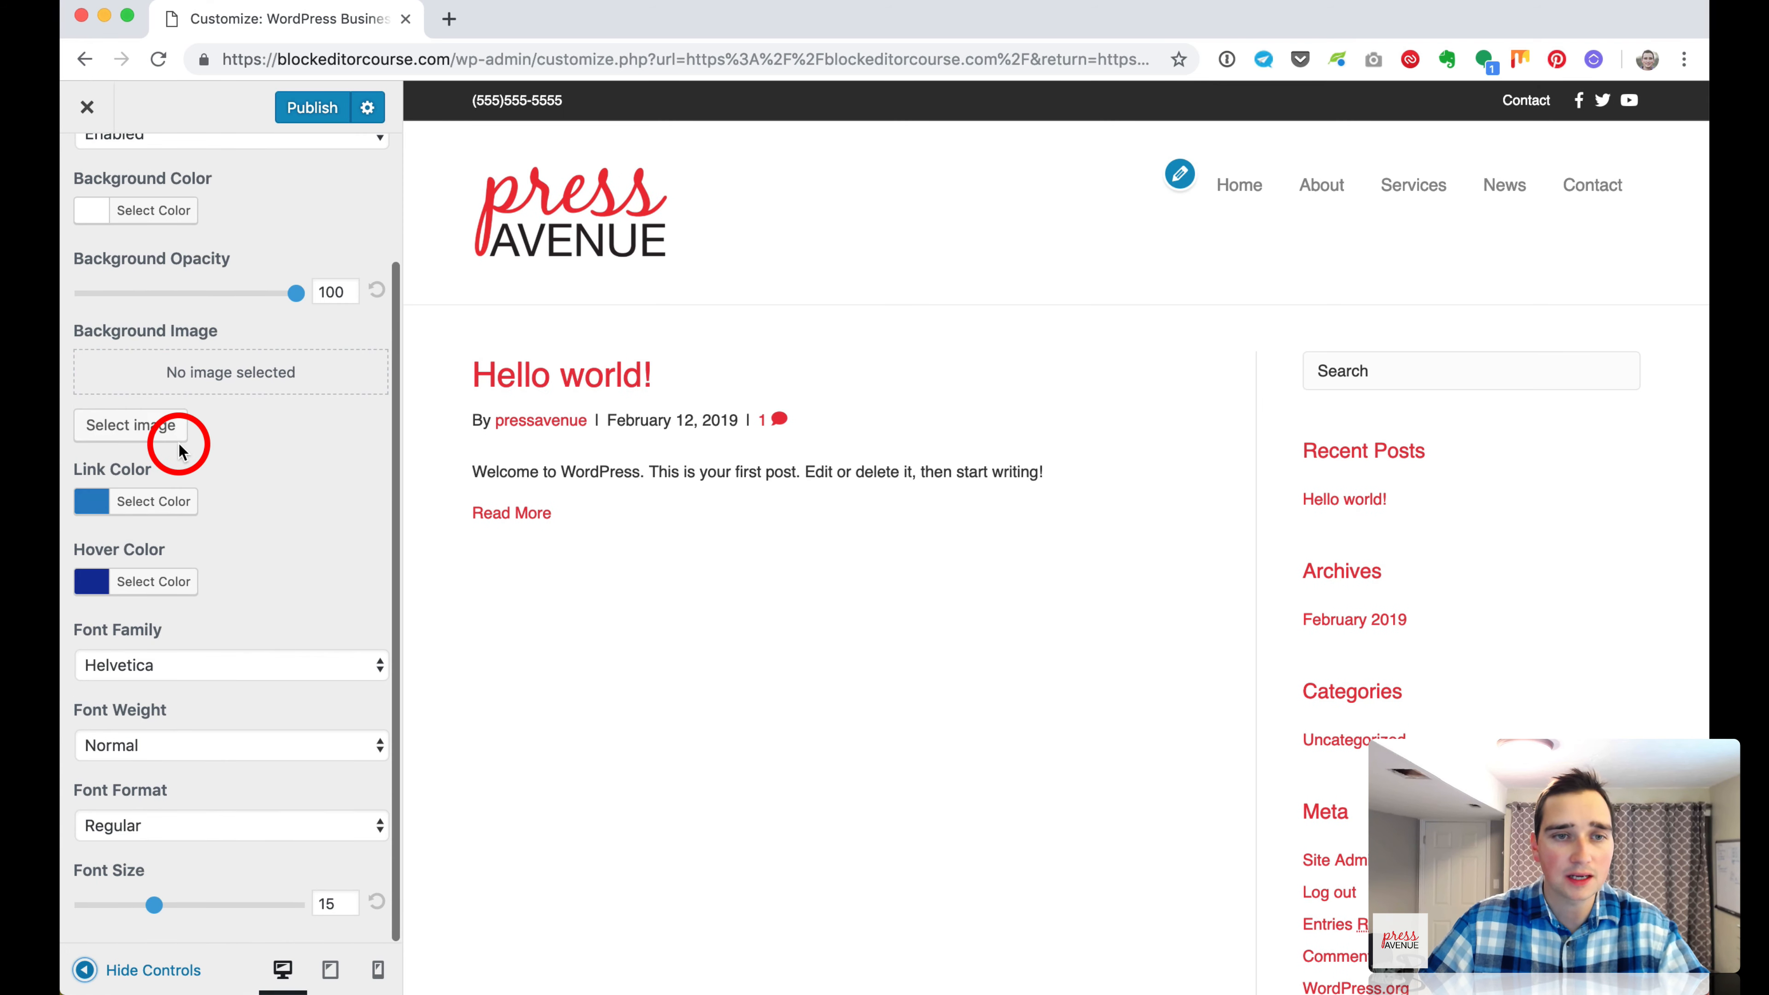
{"action": "left_click", "coordinate": [85, 175]}
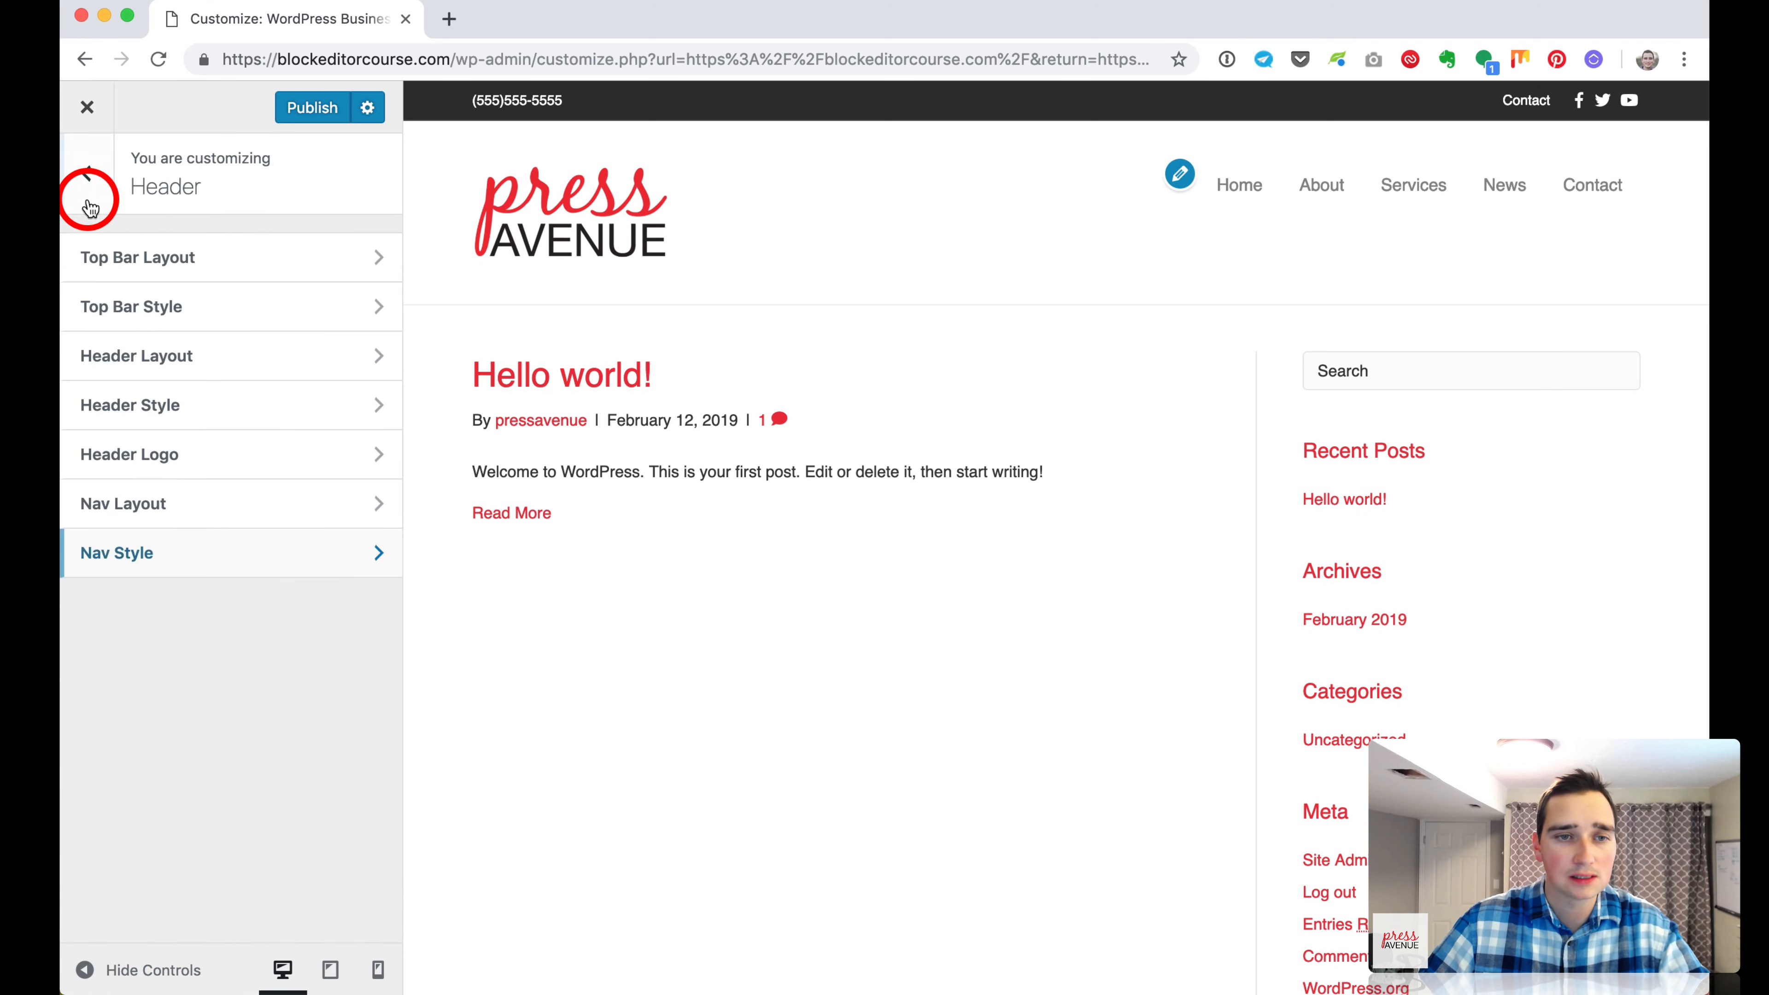
{"action": "left_click", "coordinate": [198, 514]}
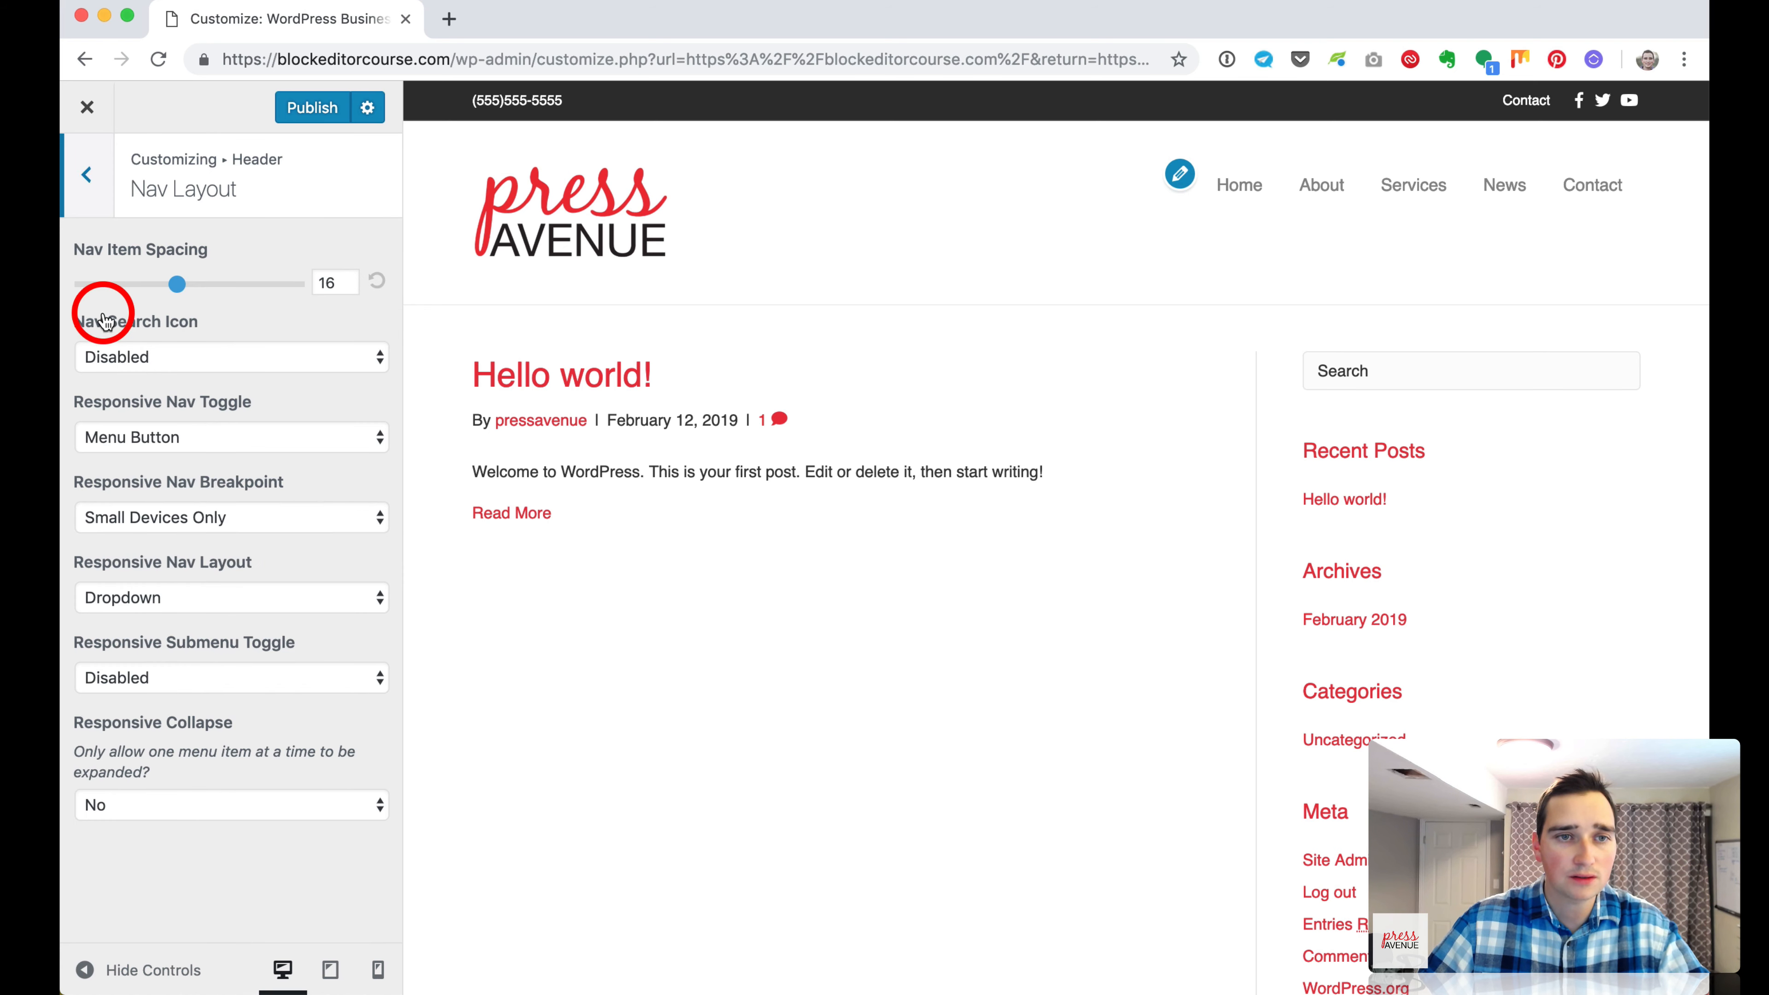
{"action": "left_click", "coordinate": [86, 183]}
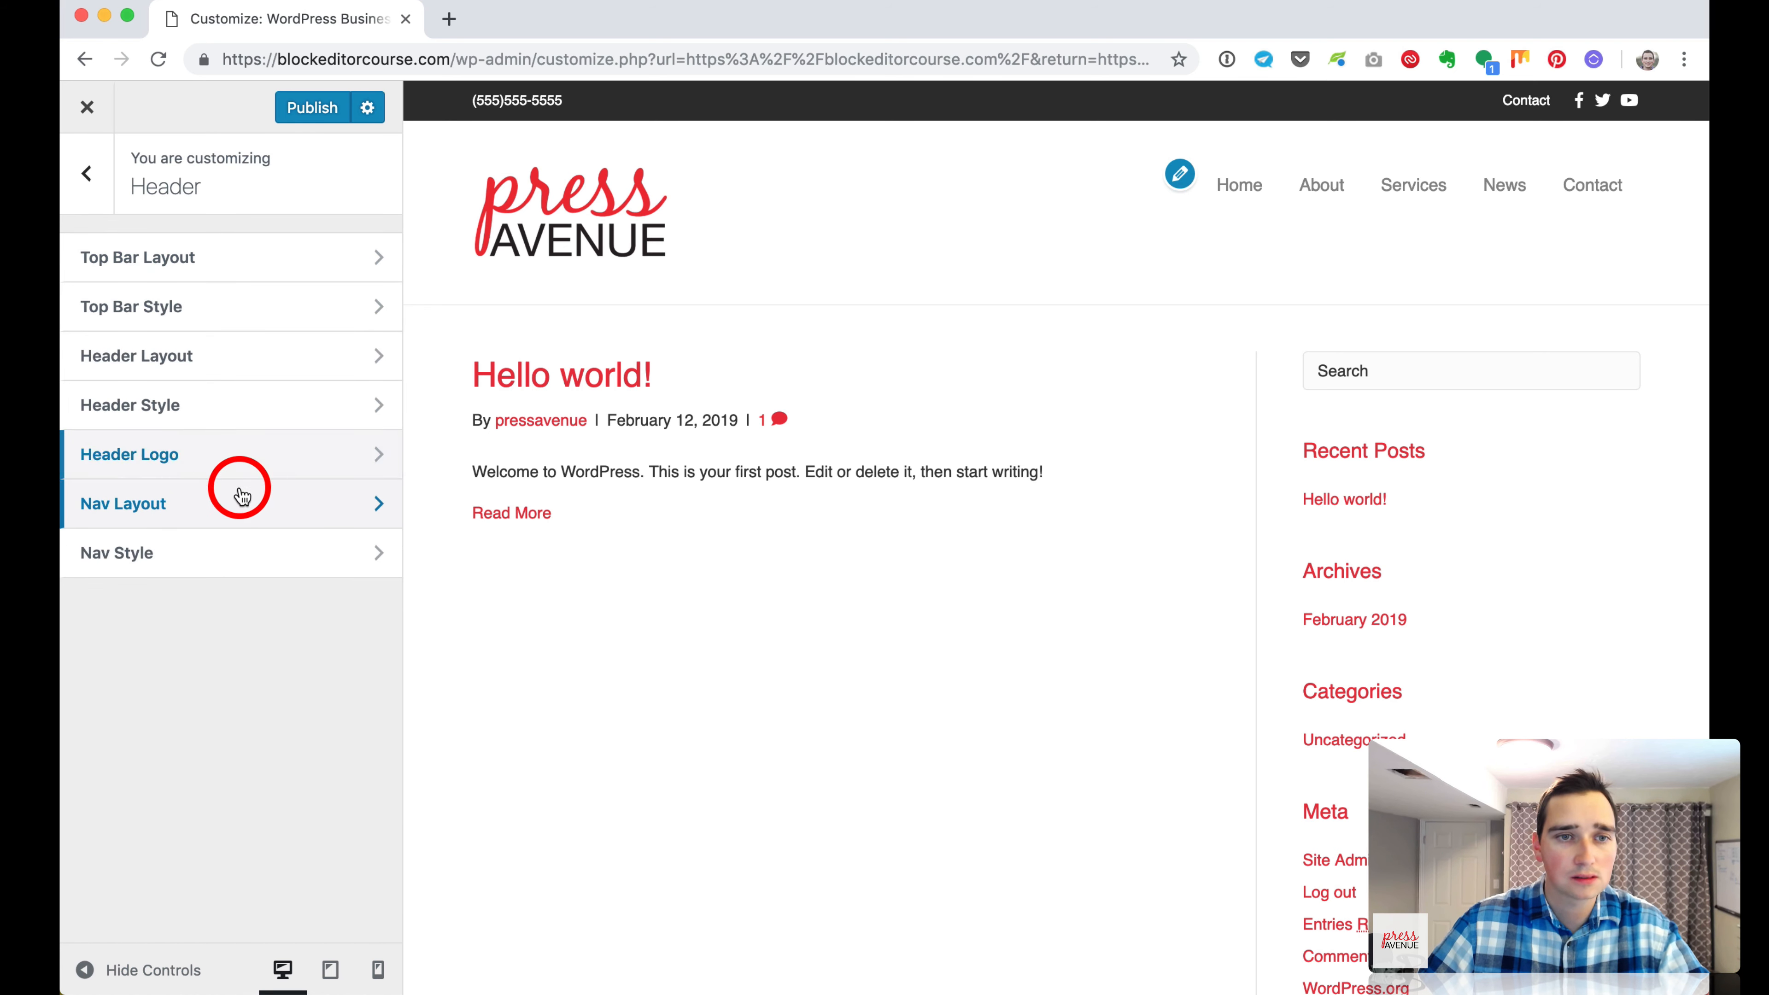
{"action": "left_click", "coordinate": [216, 356]}
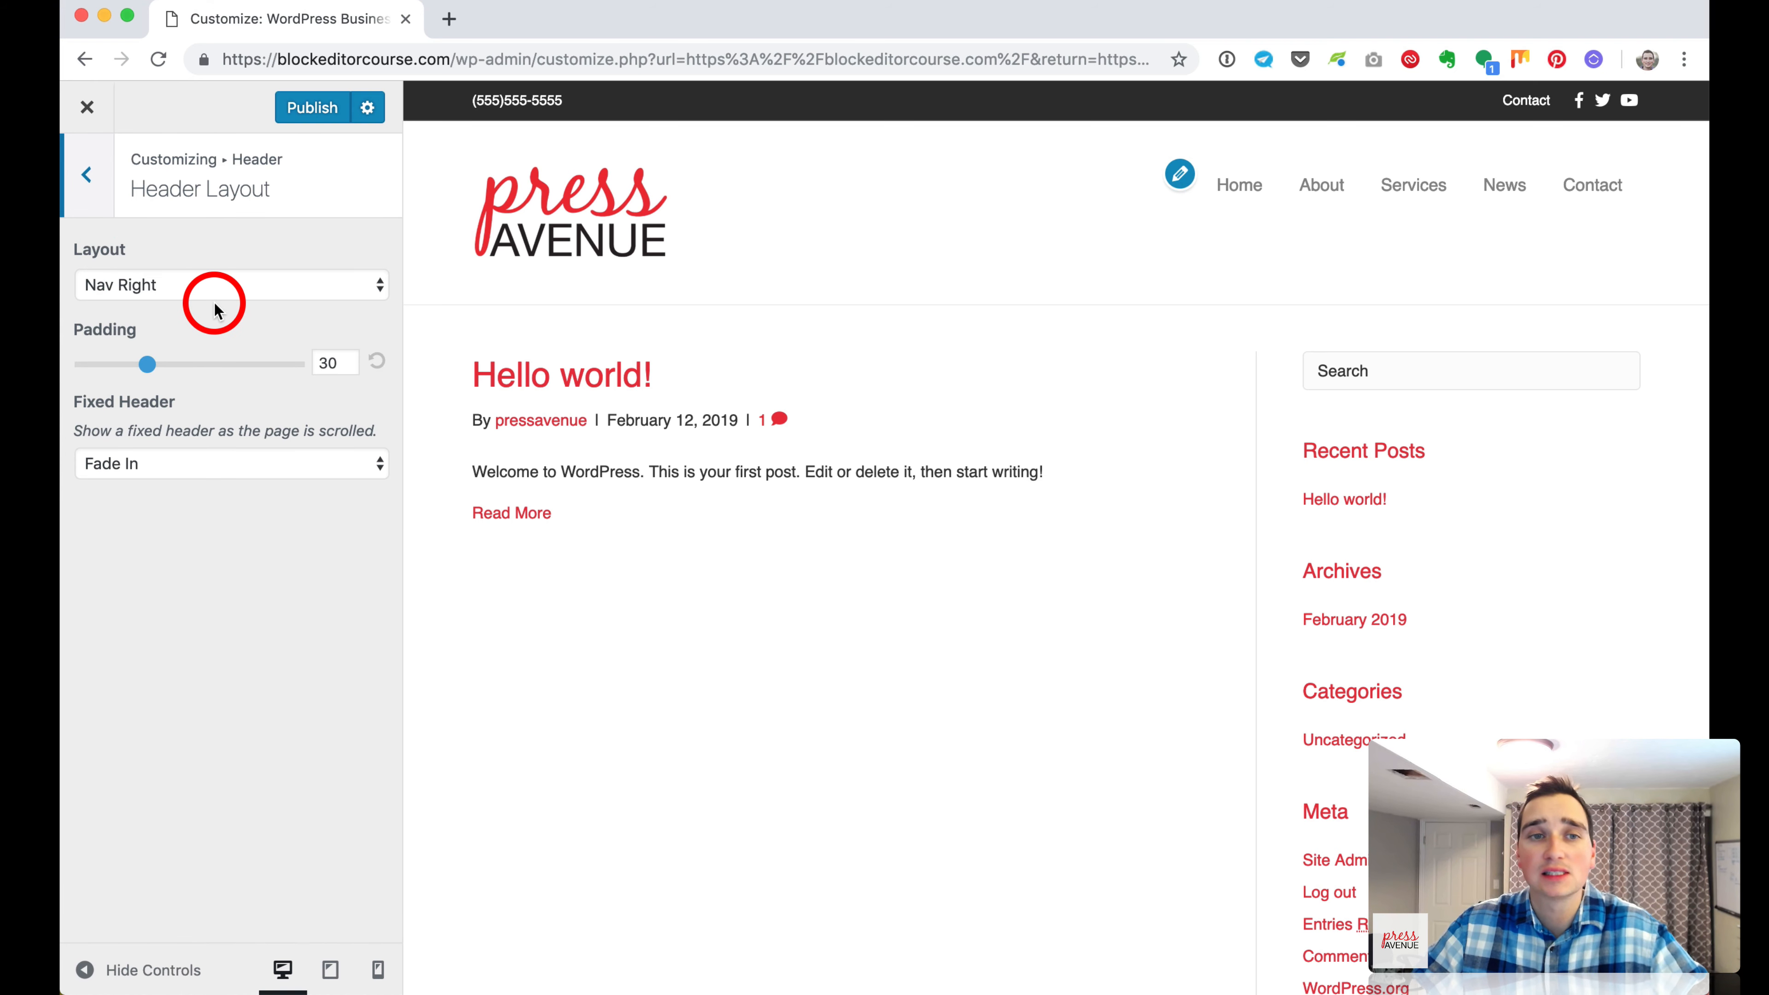
{"action": "left_click", "coordinate": [178, 276]}
{"action": "left_click", "coordinate": [179, 307]}
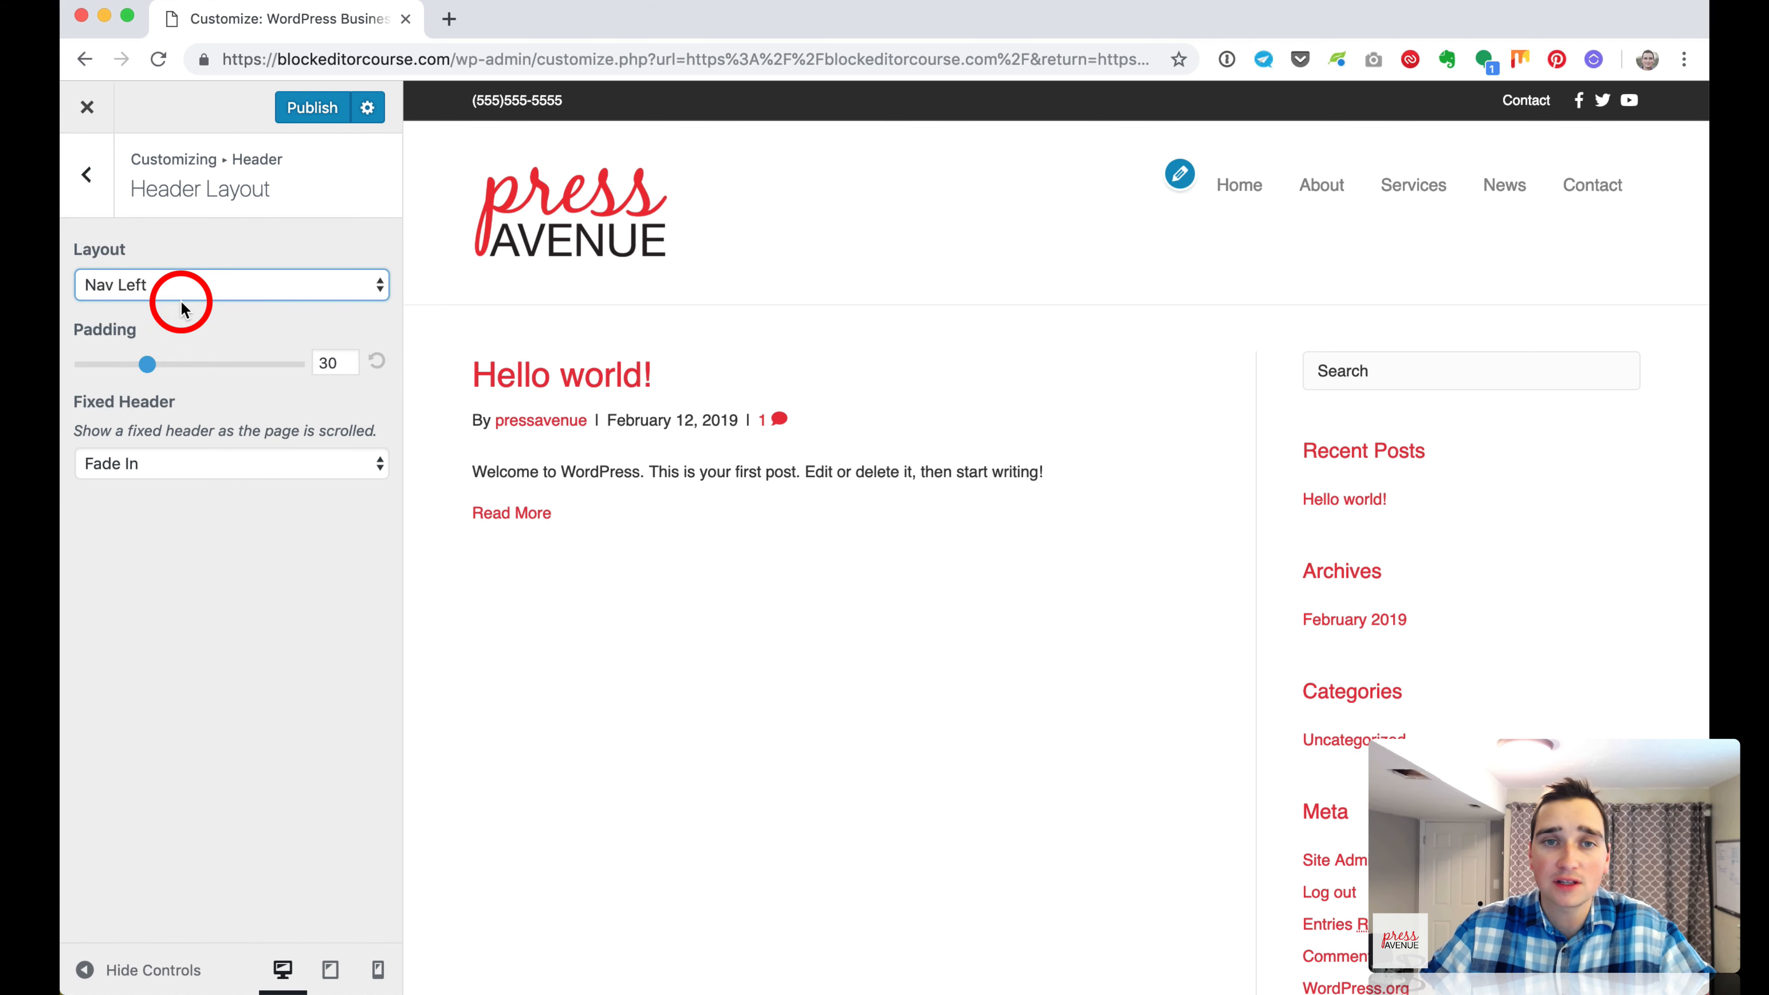
{"action": "left_click", "coordinate": [211, 284]}
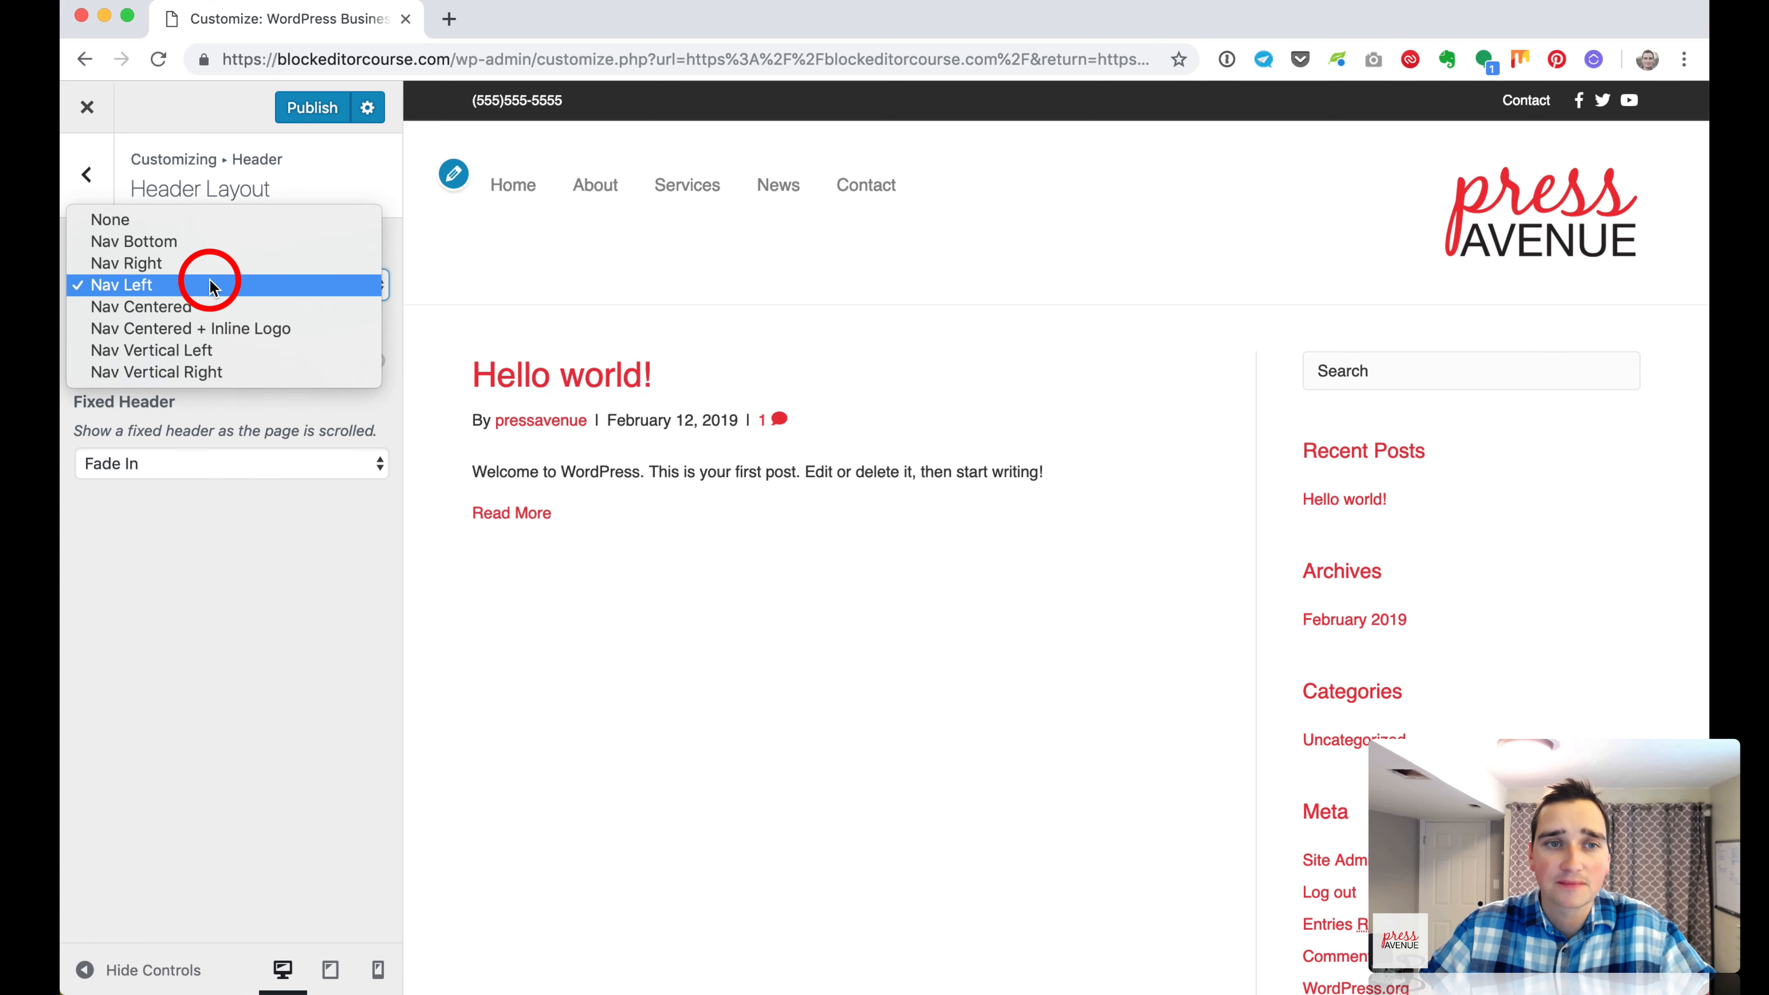
{"action": "left_click", "coordinate": [215, 307]}
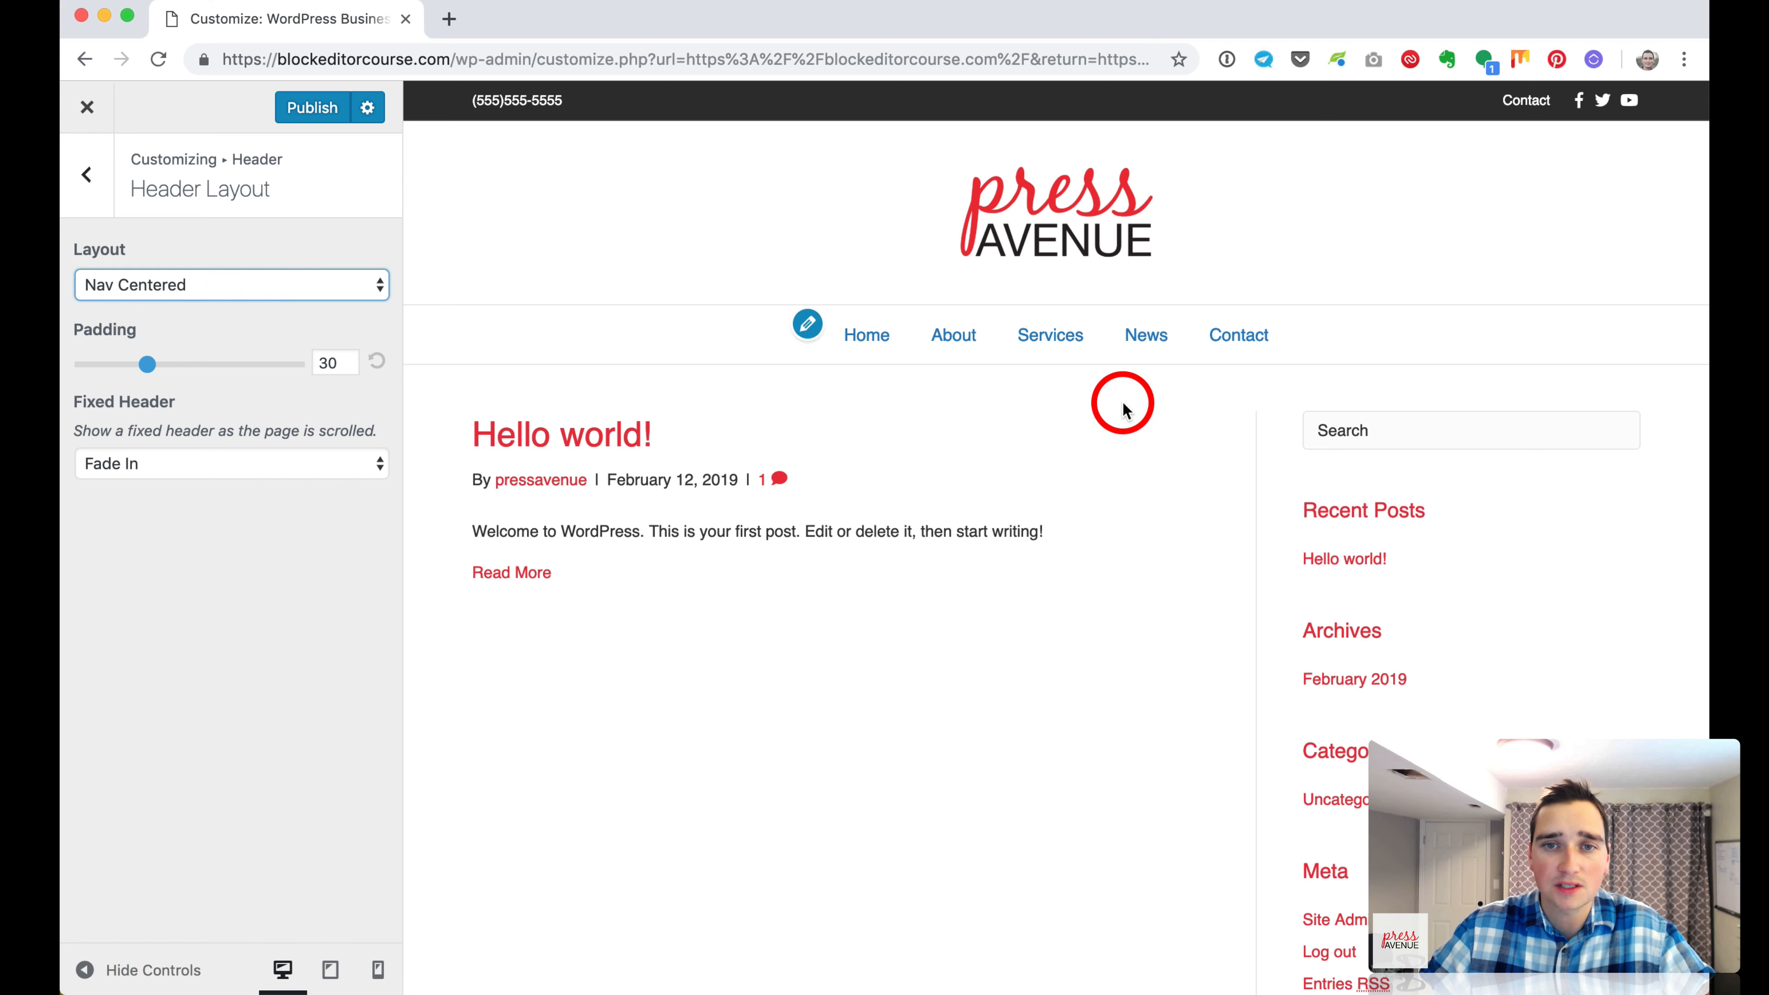
Set the Header Layout to Nav Bottom and inspect the call-us text beside the logo in the preview.
{"action": "left_click", "coordinate": [311, 292]}
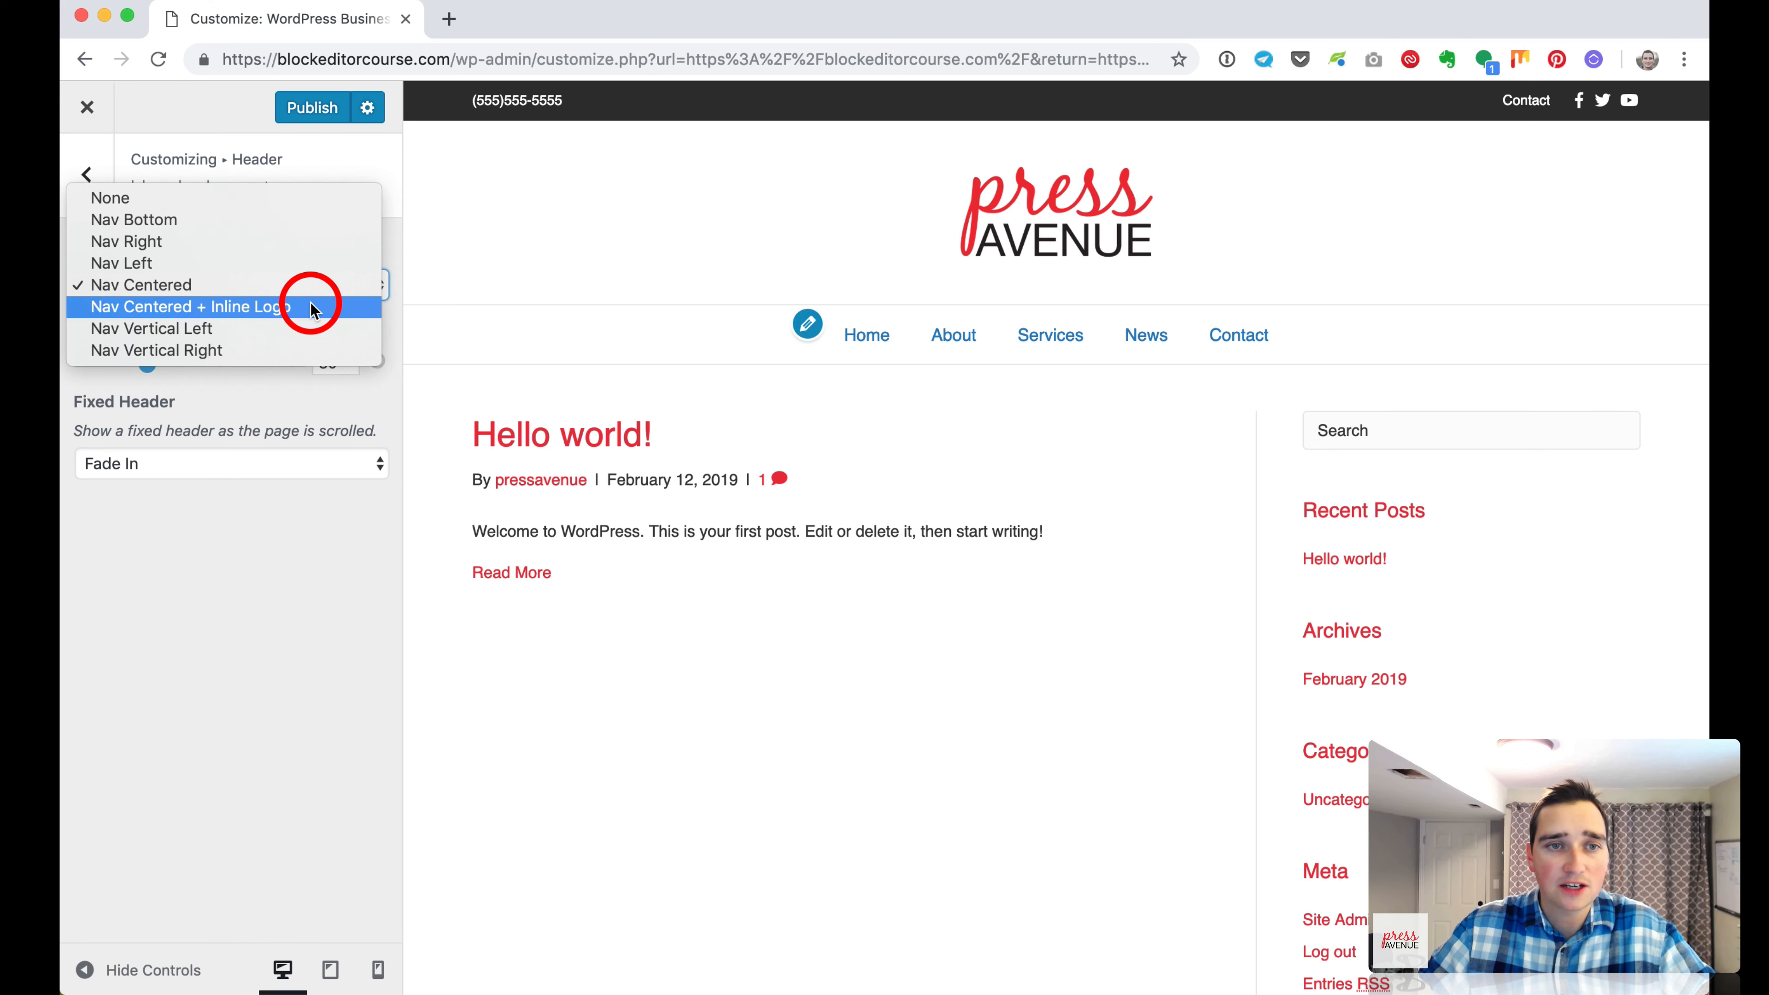
{"action": "left_click", "coordinate": [307, 221]}
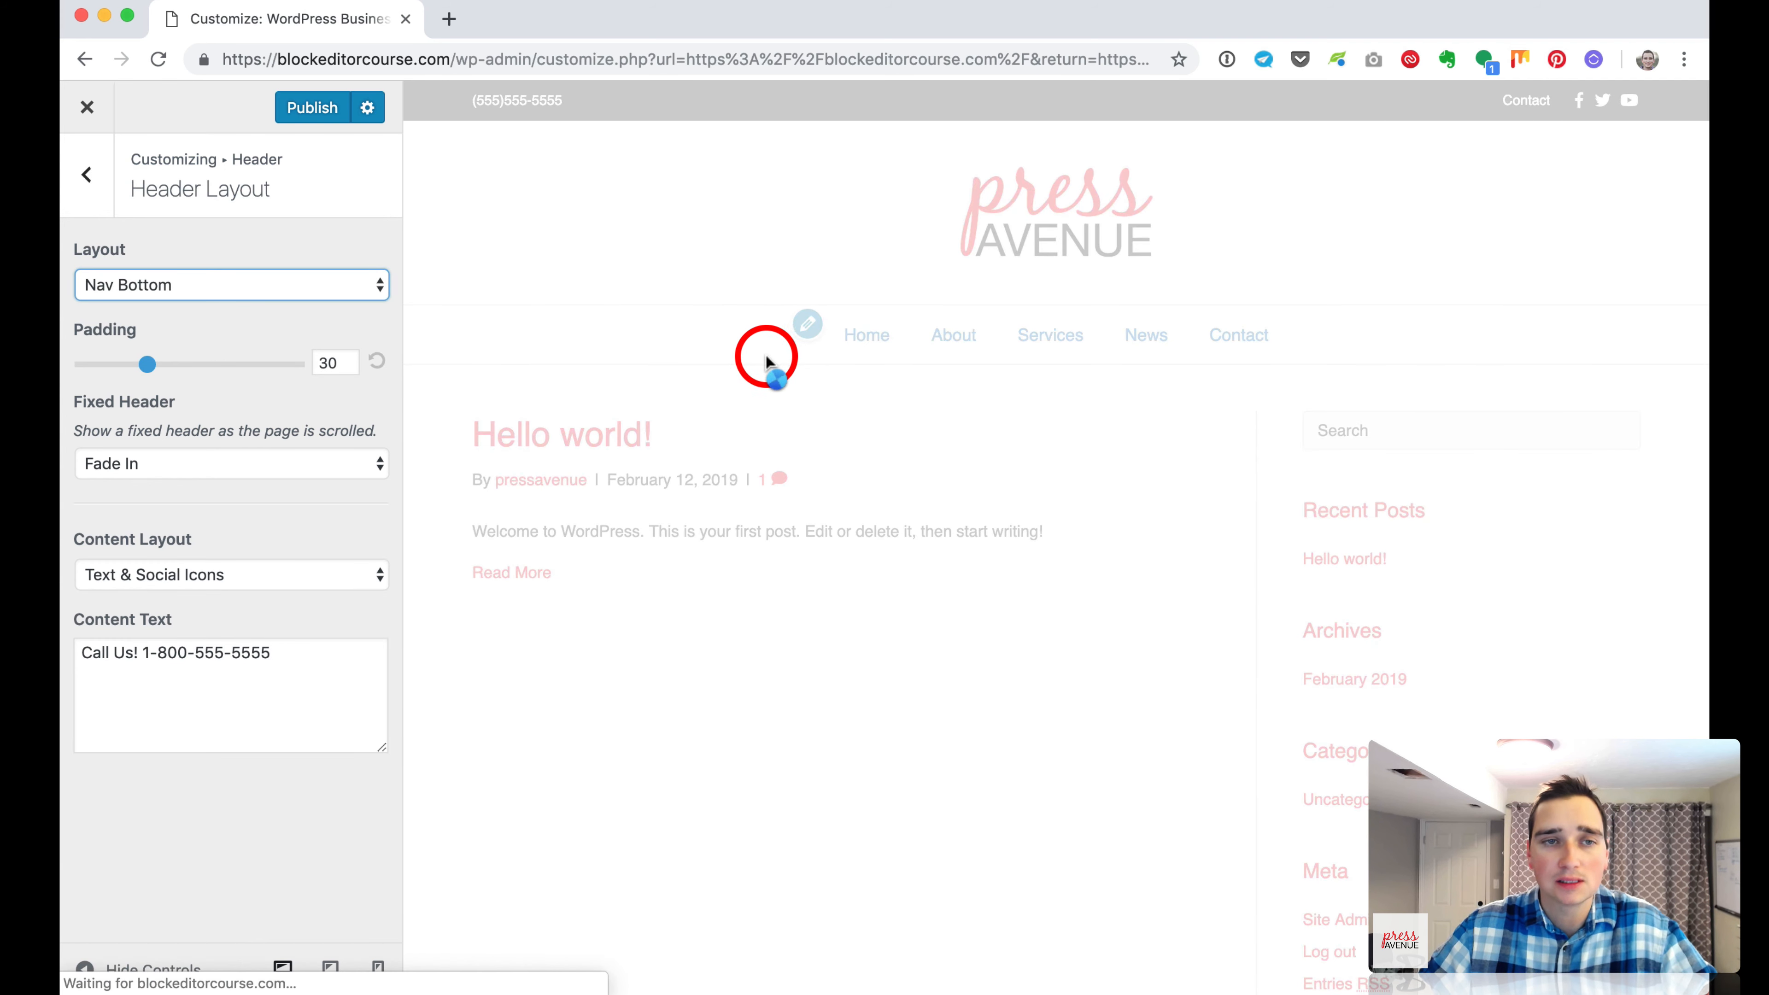
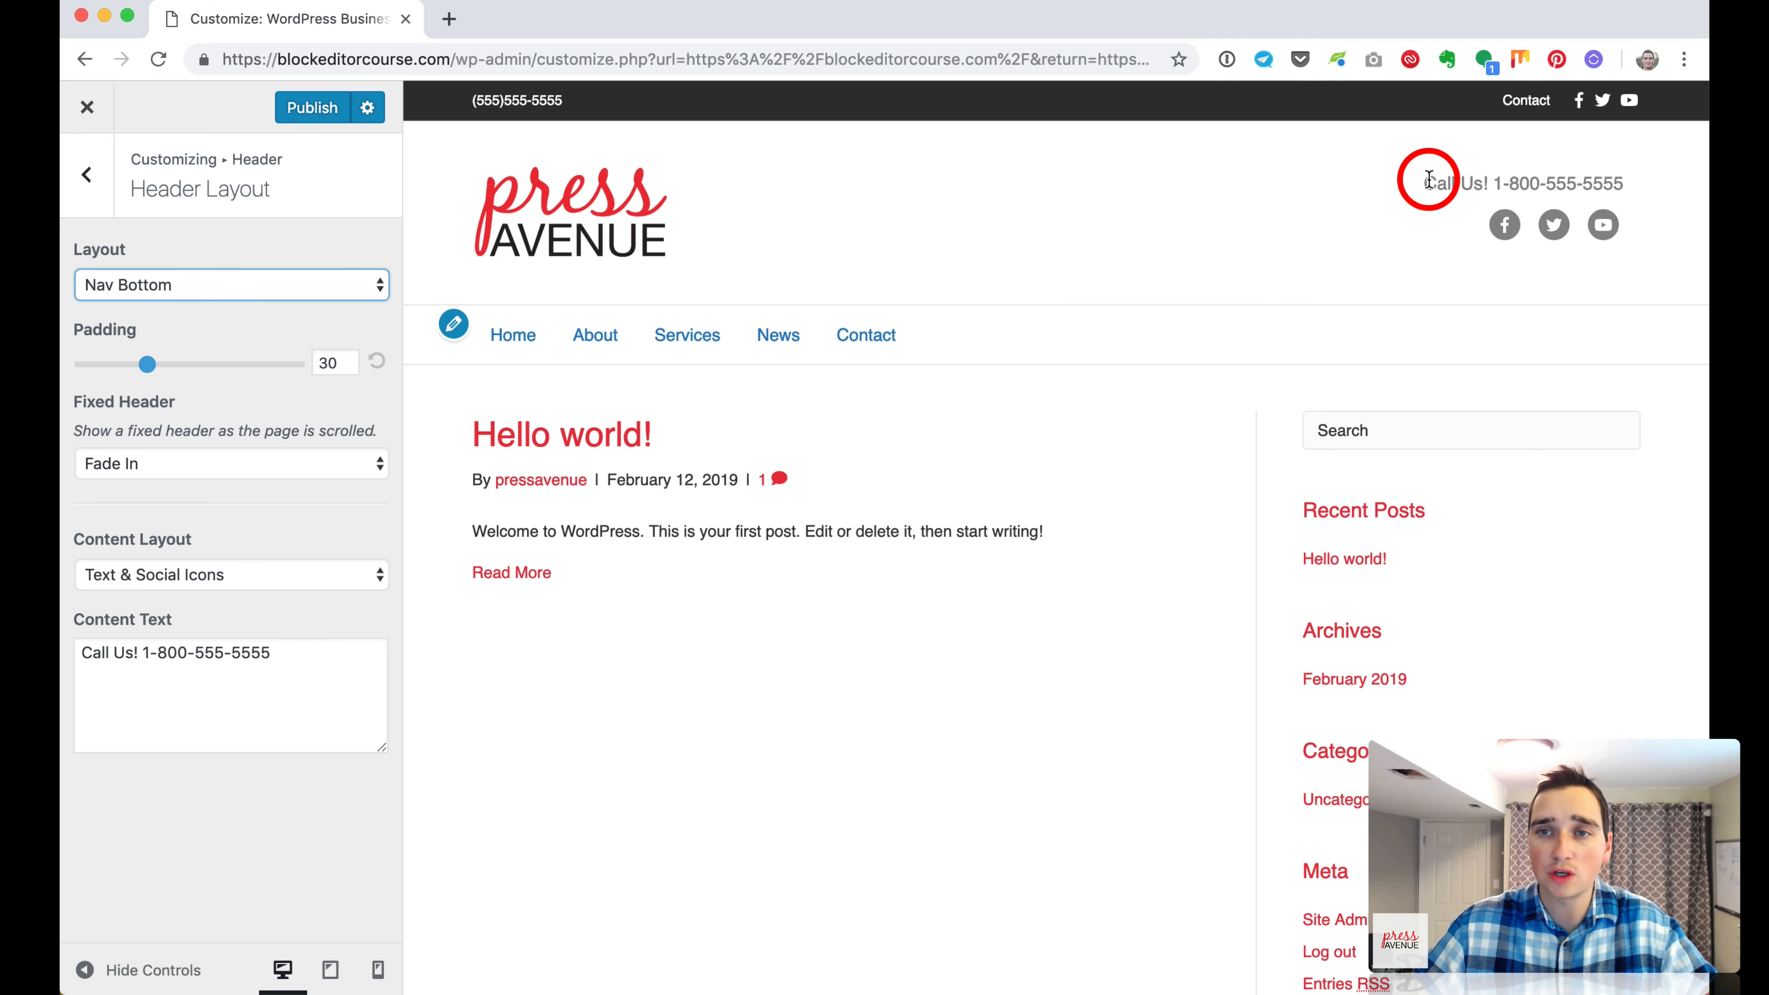
{"action": "left_click_drag", "start_coordinate": [1424, 185], "coordinate": [1644, 197]}
{"action": "left_click", "coordinate": [1645, 190]}
{"action": "left_click_drag", "start_coordinate": [1451, 180], "coordinate": [1628, 180]}
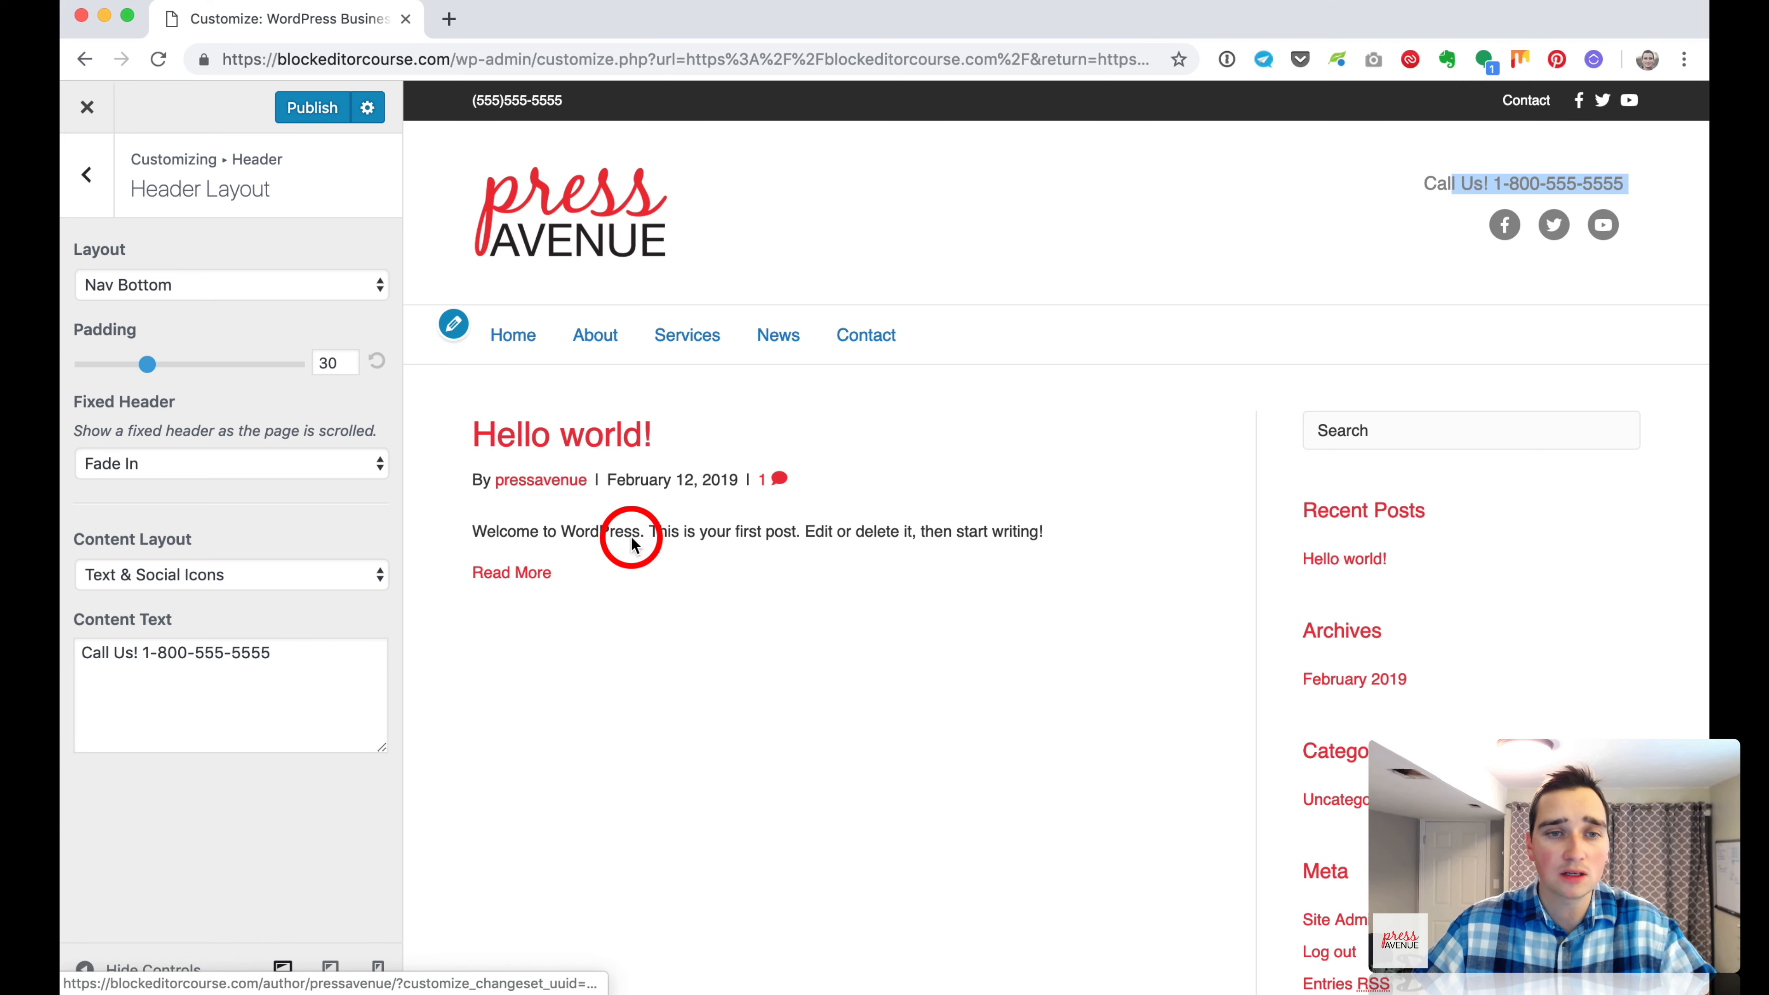
{"action": "left_click", "coordinate": [1493, 150]}
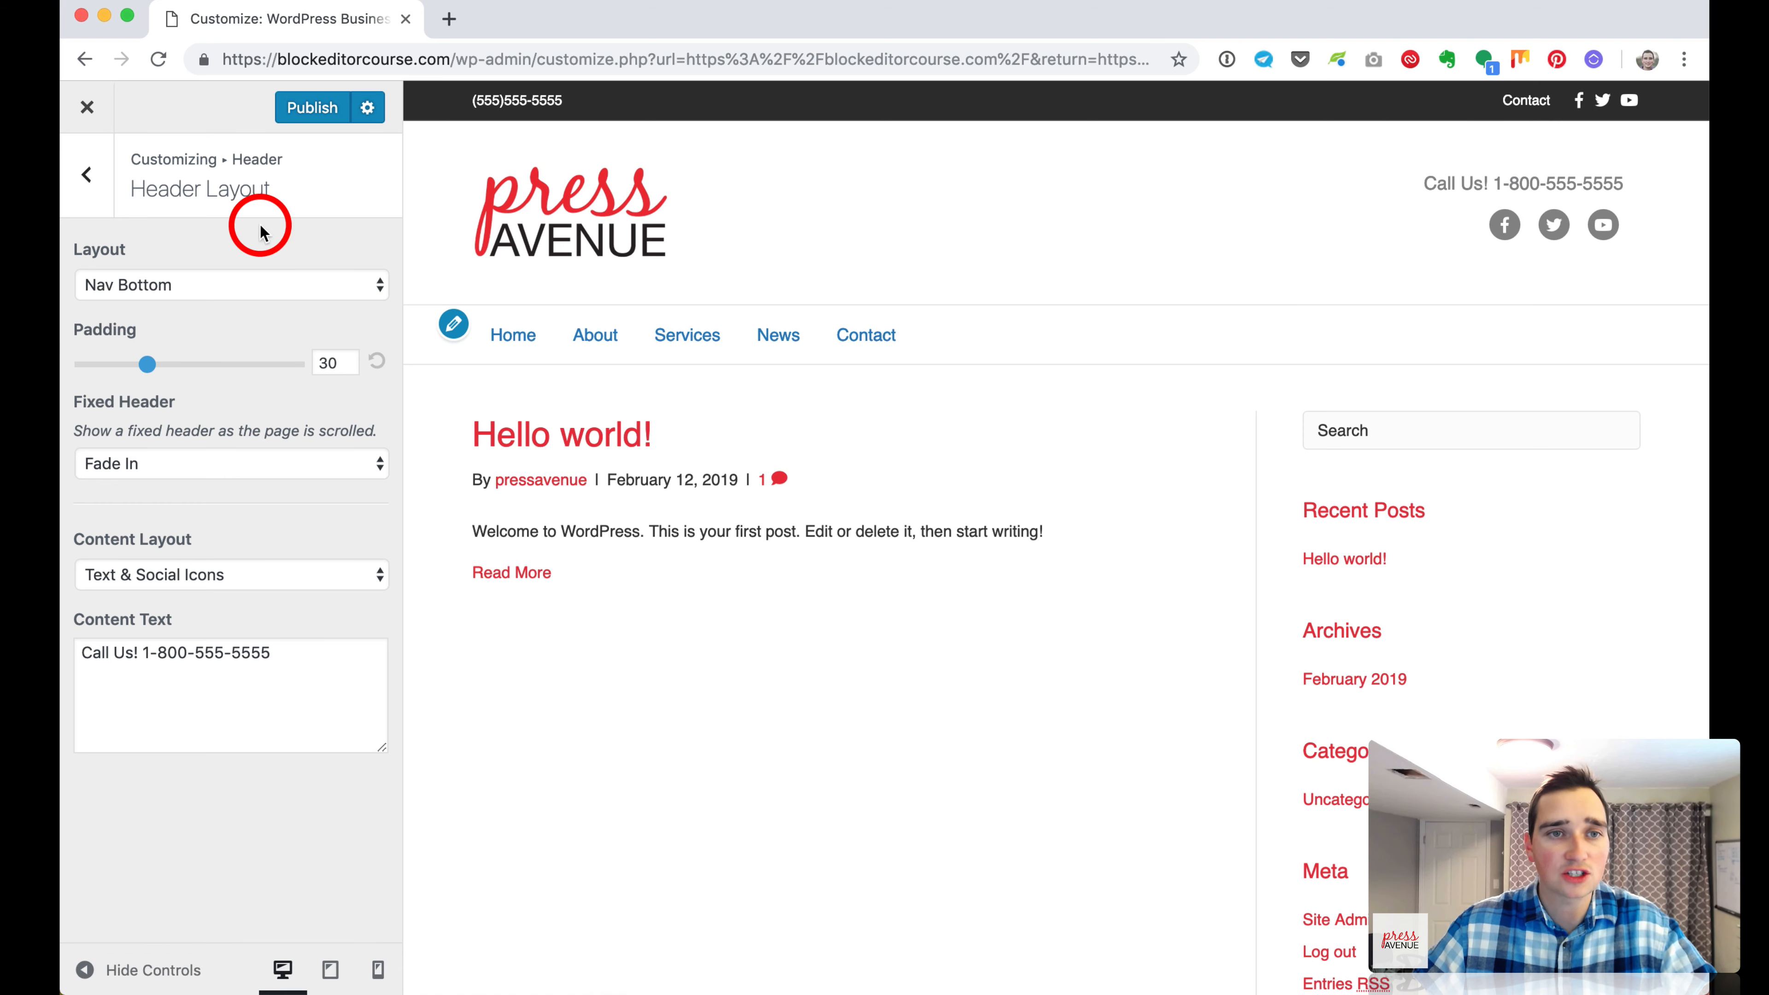
Set the header's Top Bar Layout to None.
{"action": "left_click", "coordinate": [86, 106]}
{"action": "left_click", "coordinate": [1024, 230]}
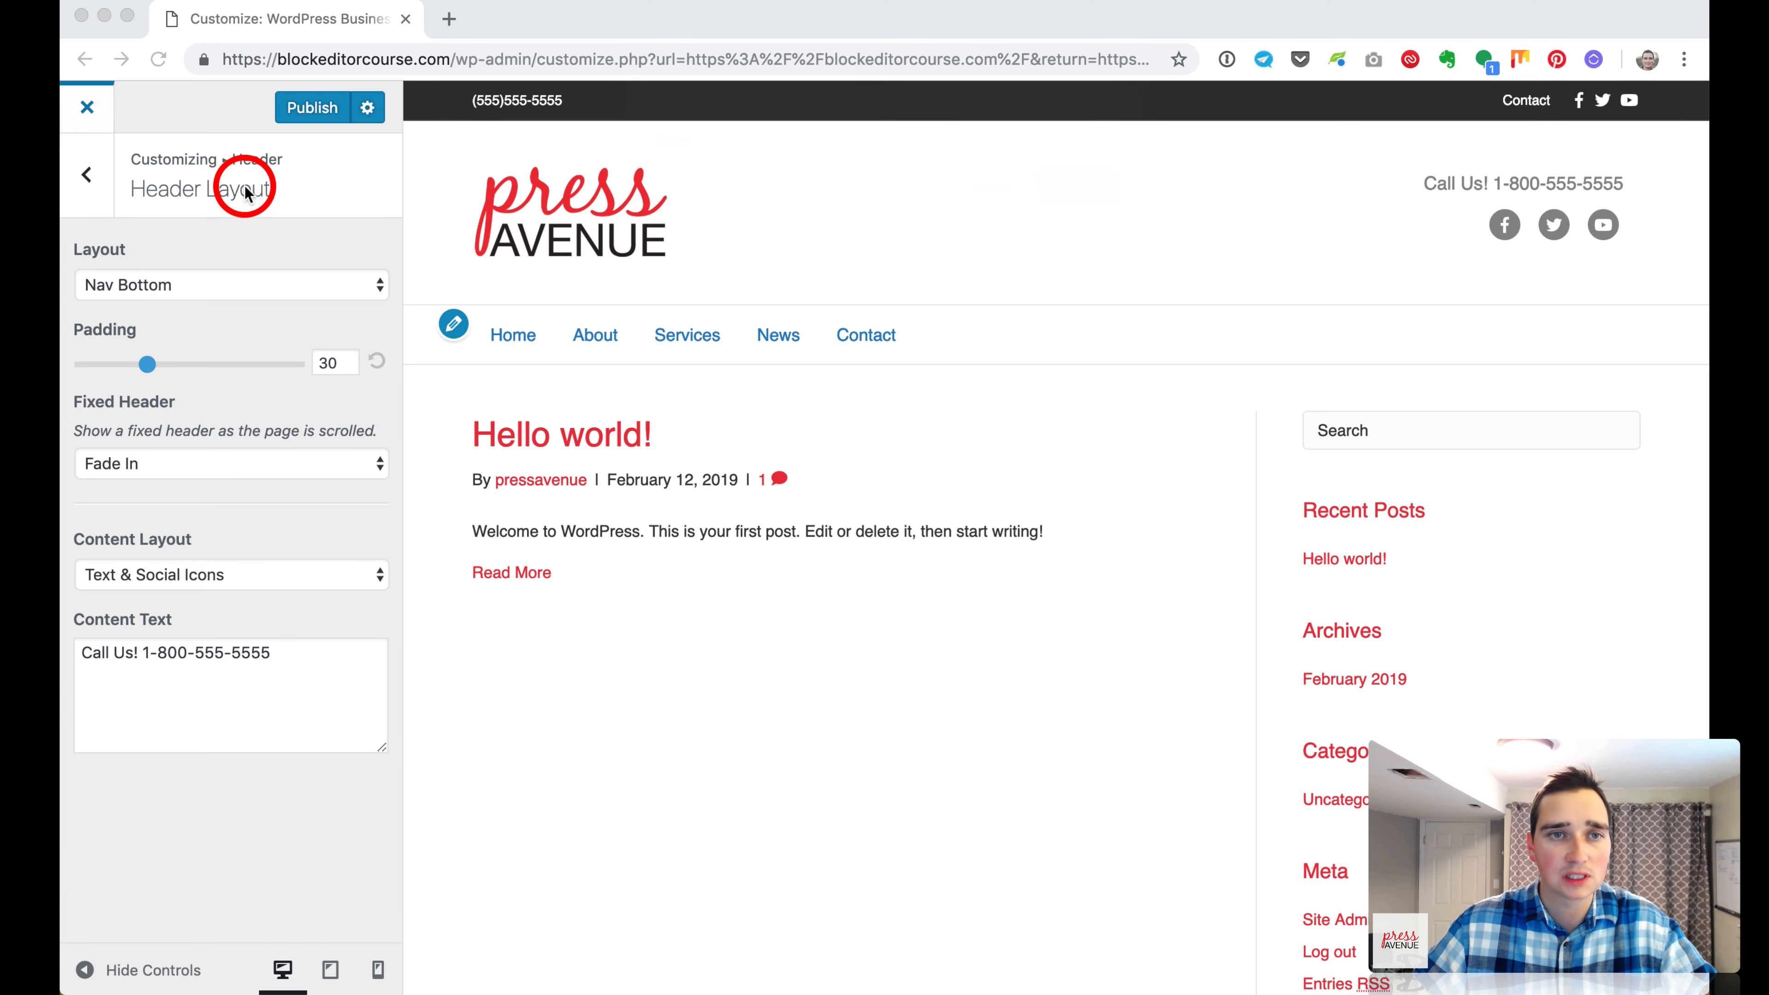
{"action": "left_click", "coordinate": [86, 176]}
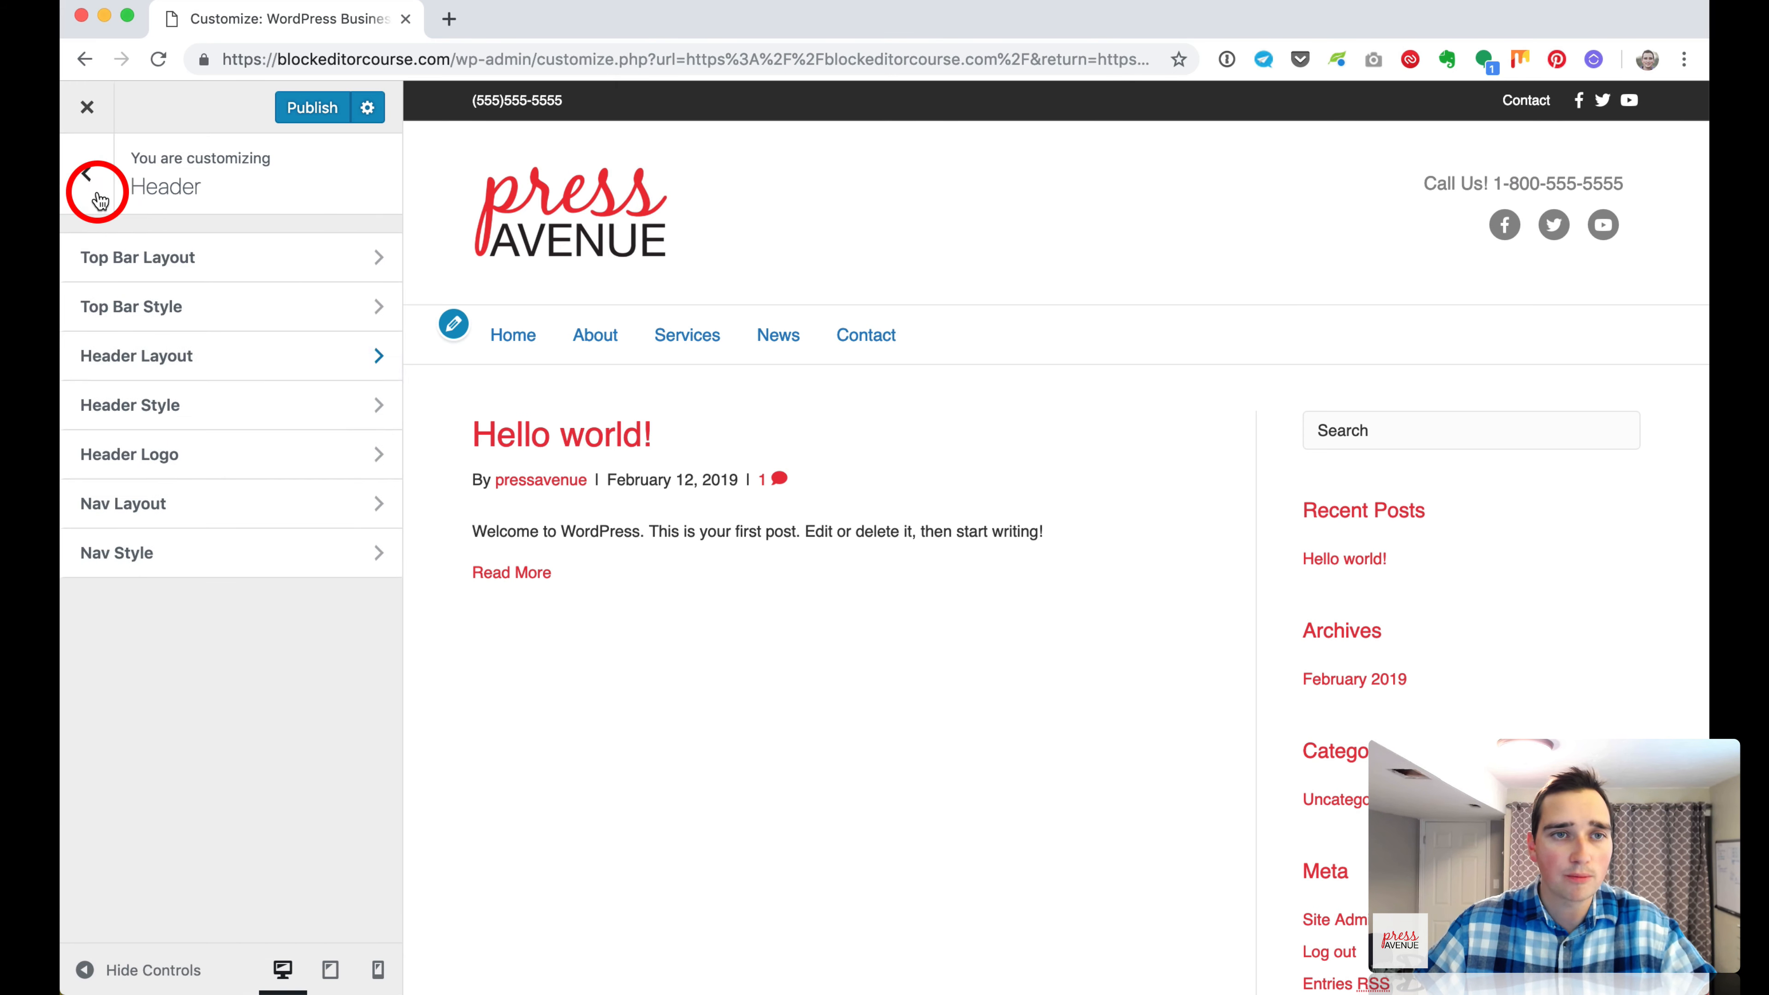
{"action": "left_click", "coordinate": [204, 265]}
{"action": "left_click", "coordinate": [229, 283]}
{"action": "left_click", "coordinate": [230, 243]}
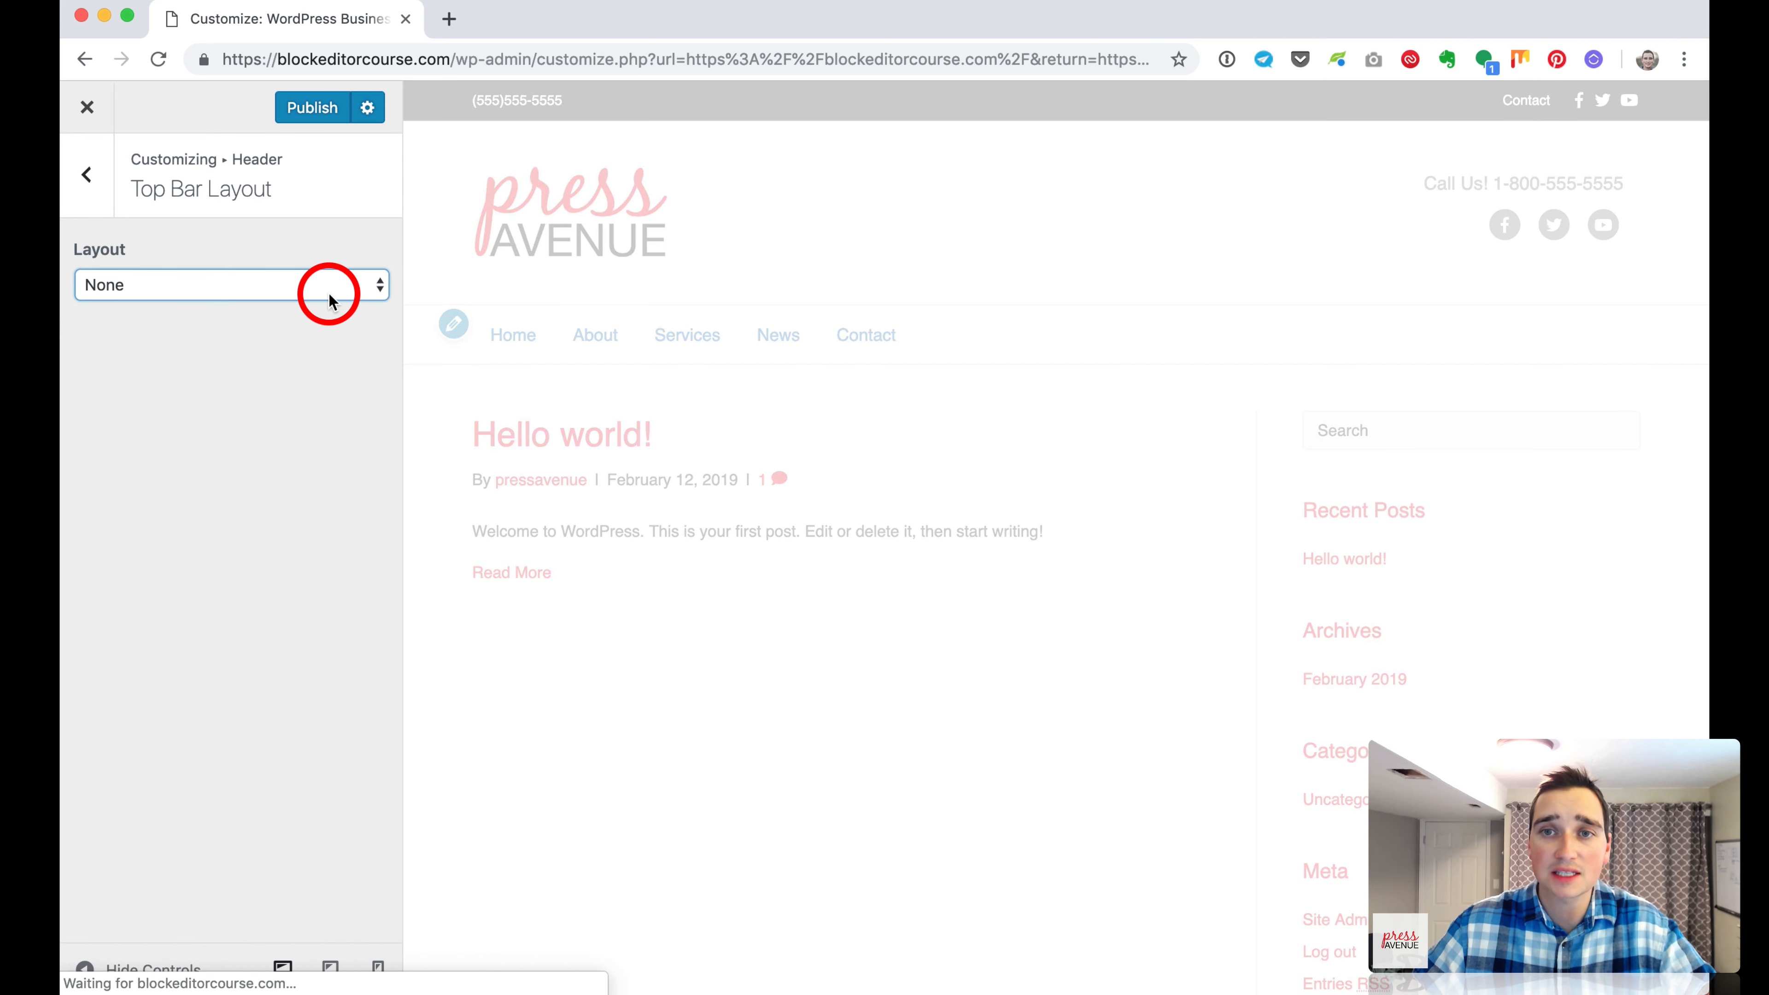
Set the header navigation's Nav Item Spacing to 27.
{"action": "left_click", "coordinate": [87, 188]}
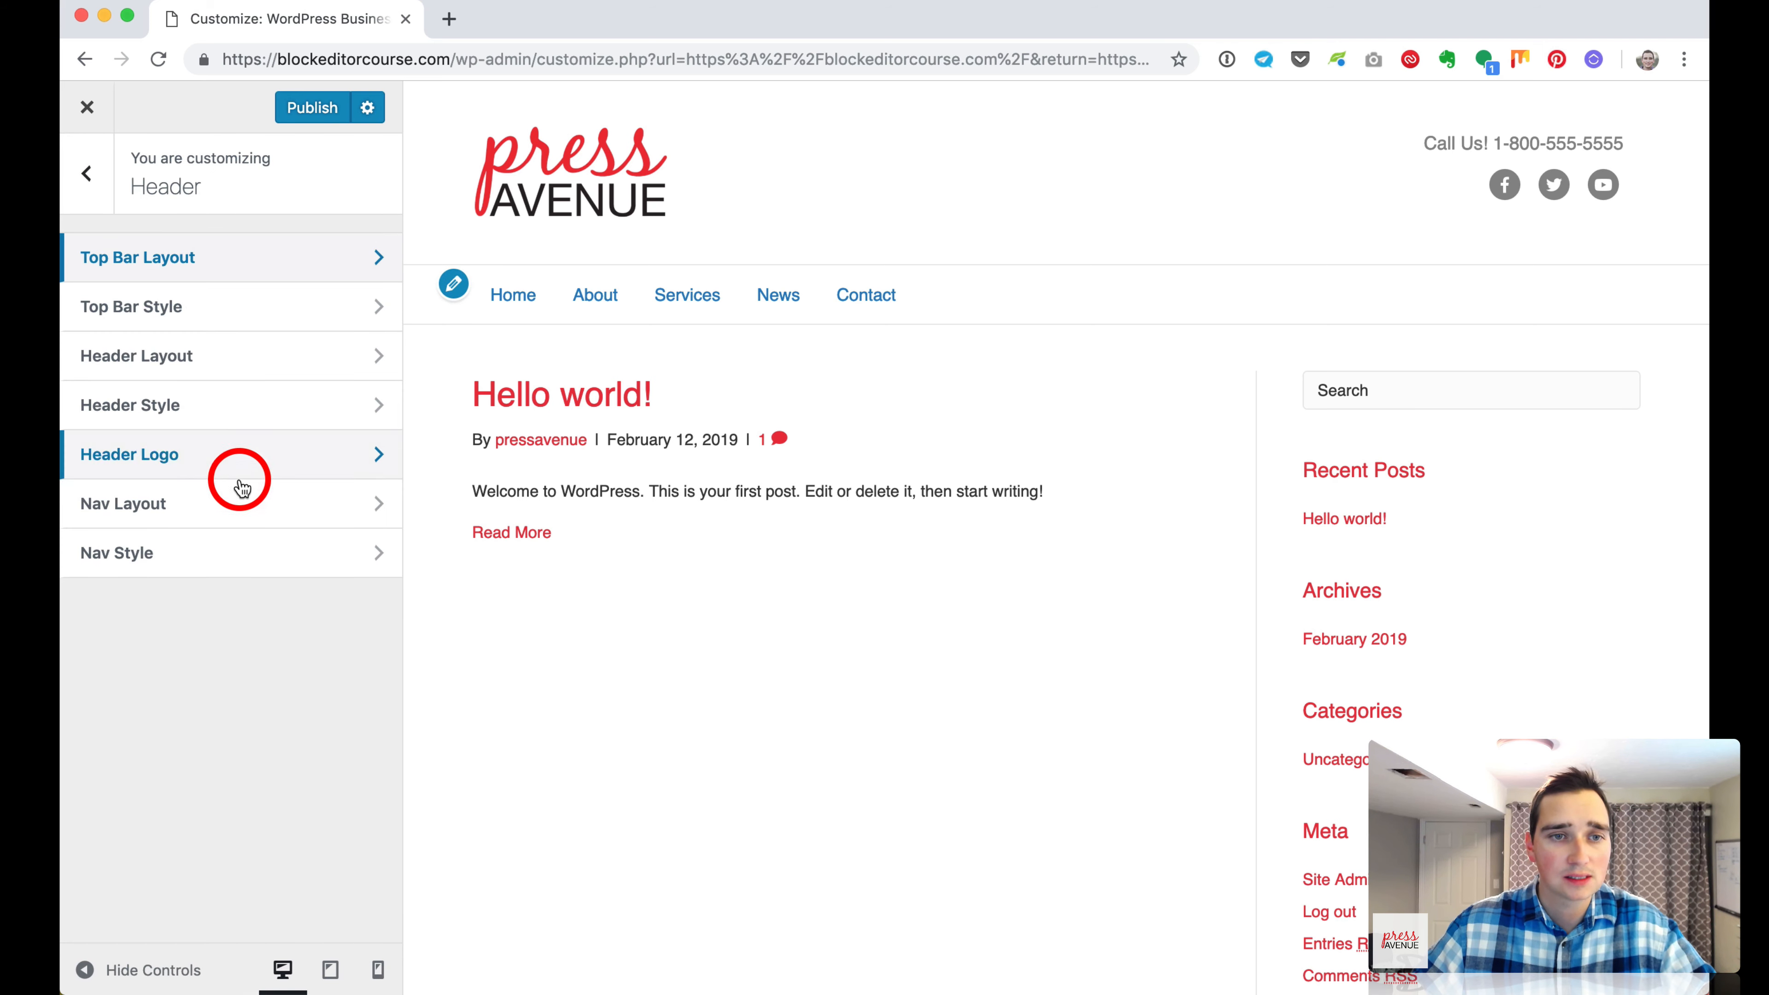
{"action": "left_click", "coordinate": [252, 510]}
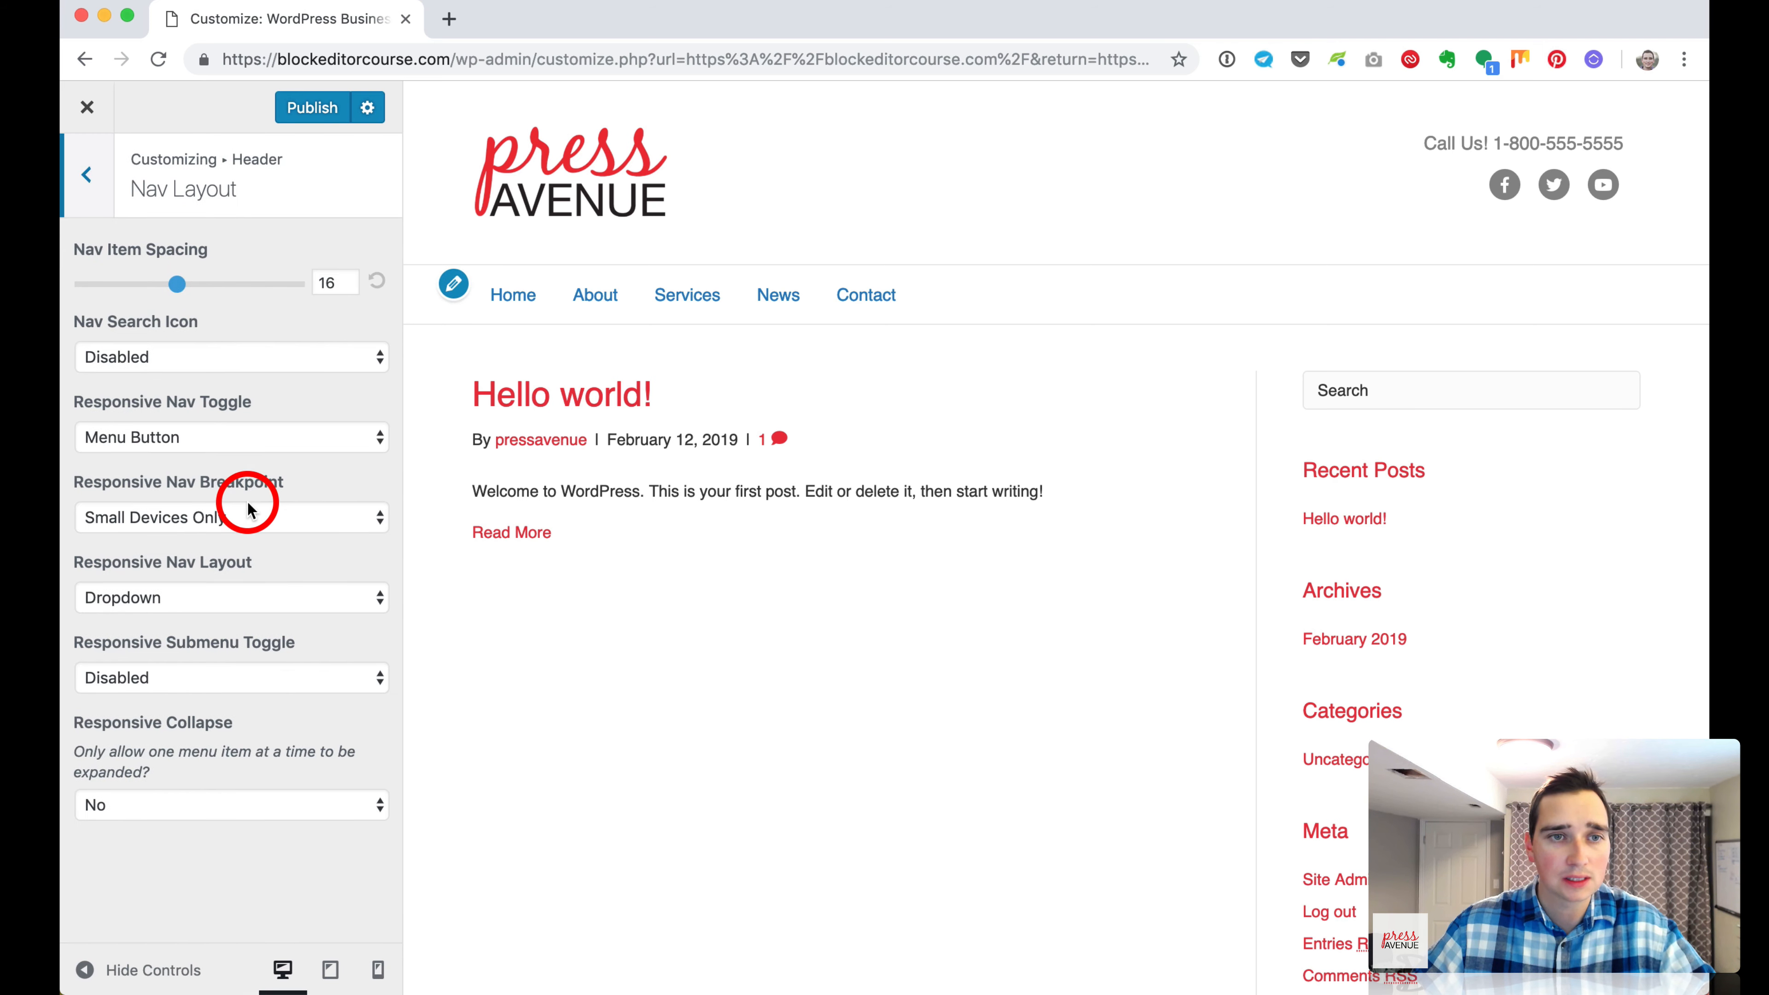
{"action": "left_click_drag", "start_coordinate": [175, 282], "coordinate": [274, 300]}
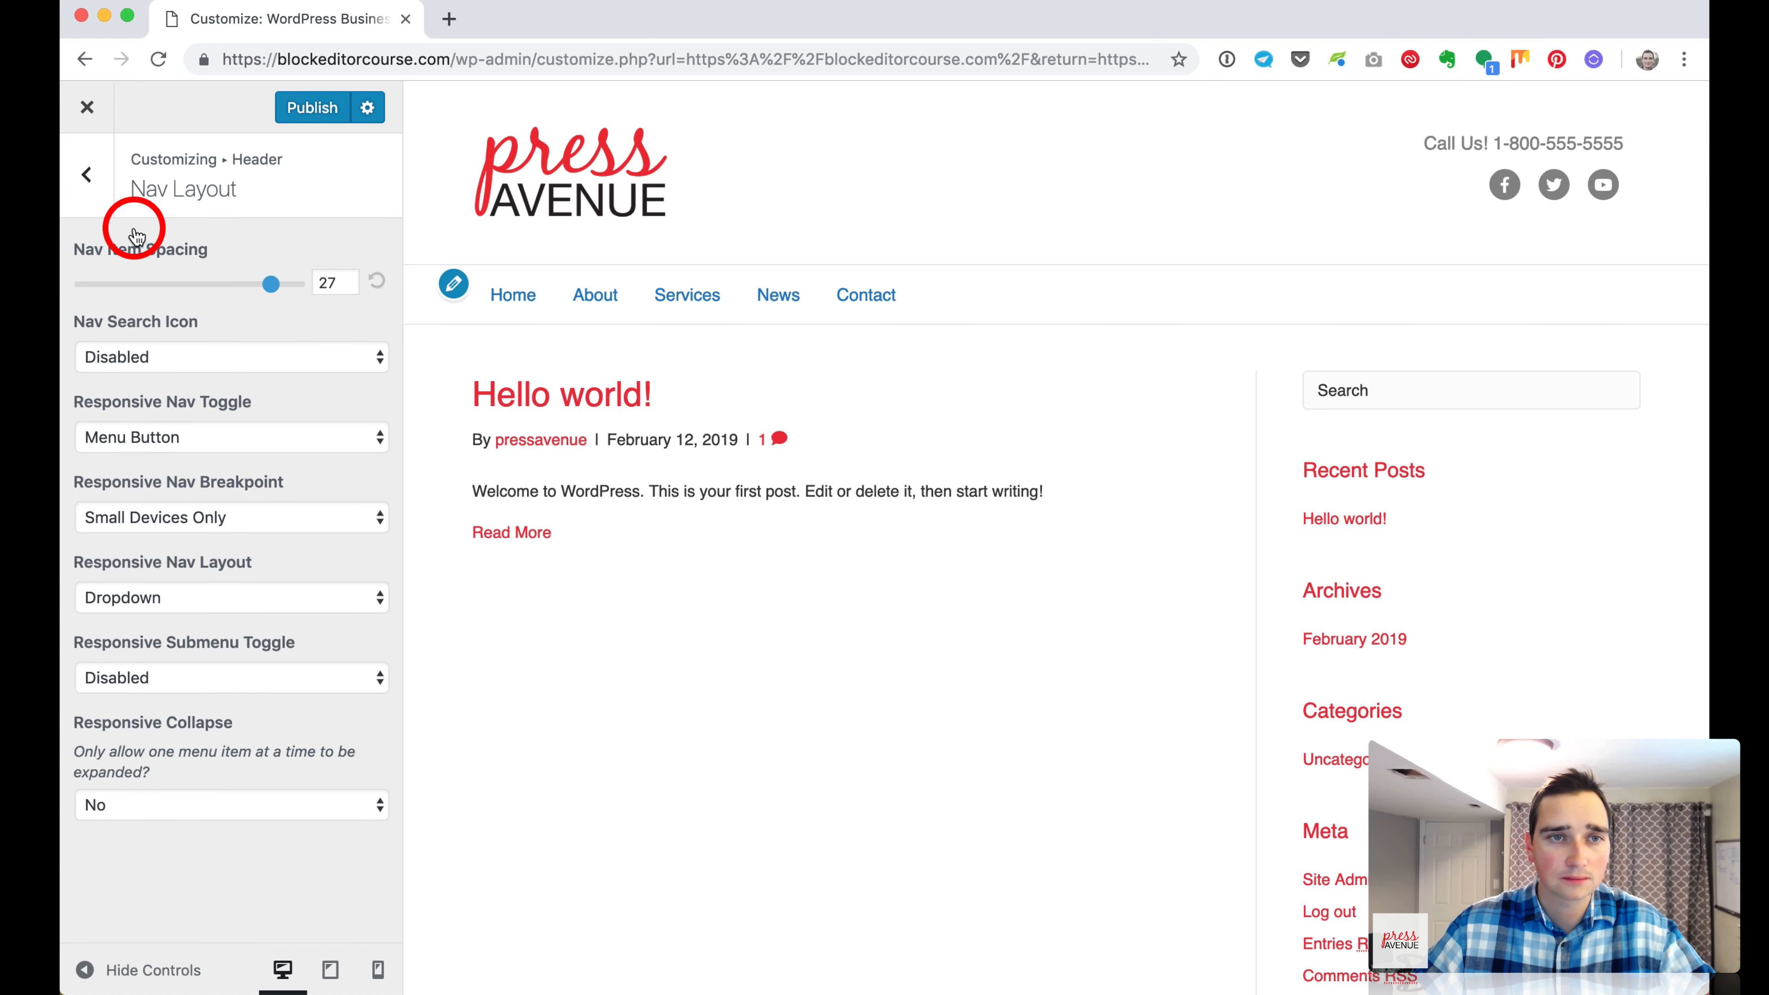
{"action": "left_click", "coordinate": [83, 174]}
Set the header navigation's Background Color to the preset blue in its Nav Style settings.
{"action": "left_click", "coordinate": [285, 550]}
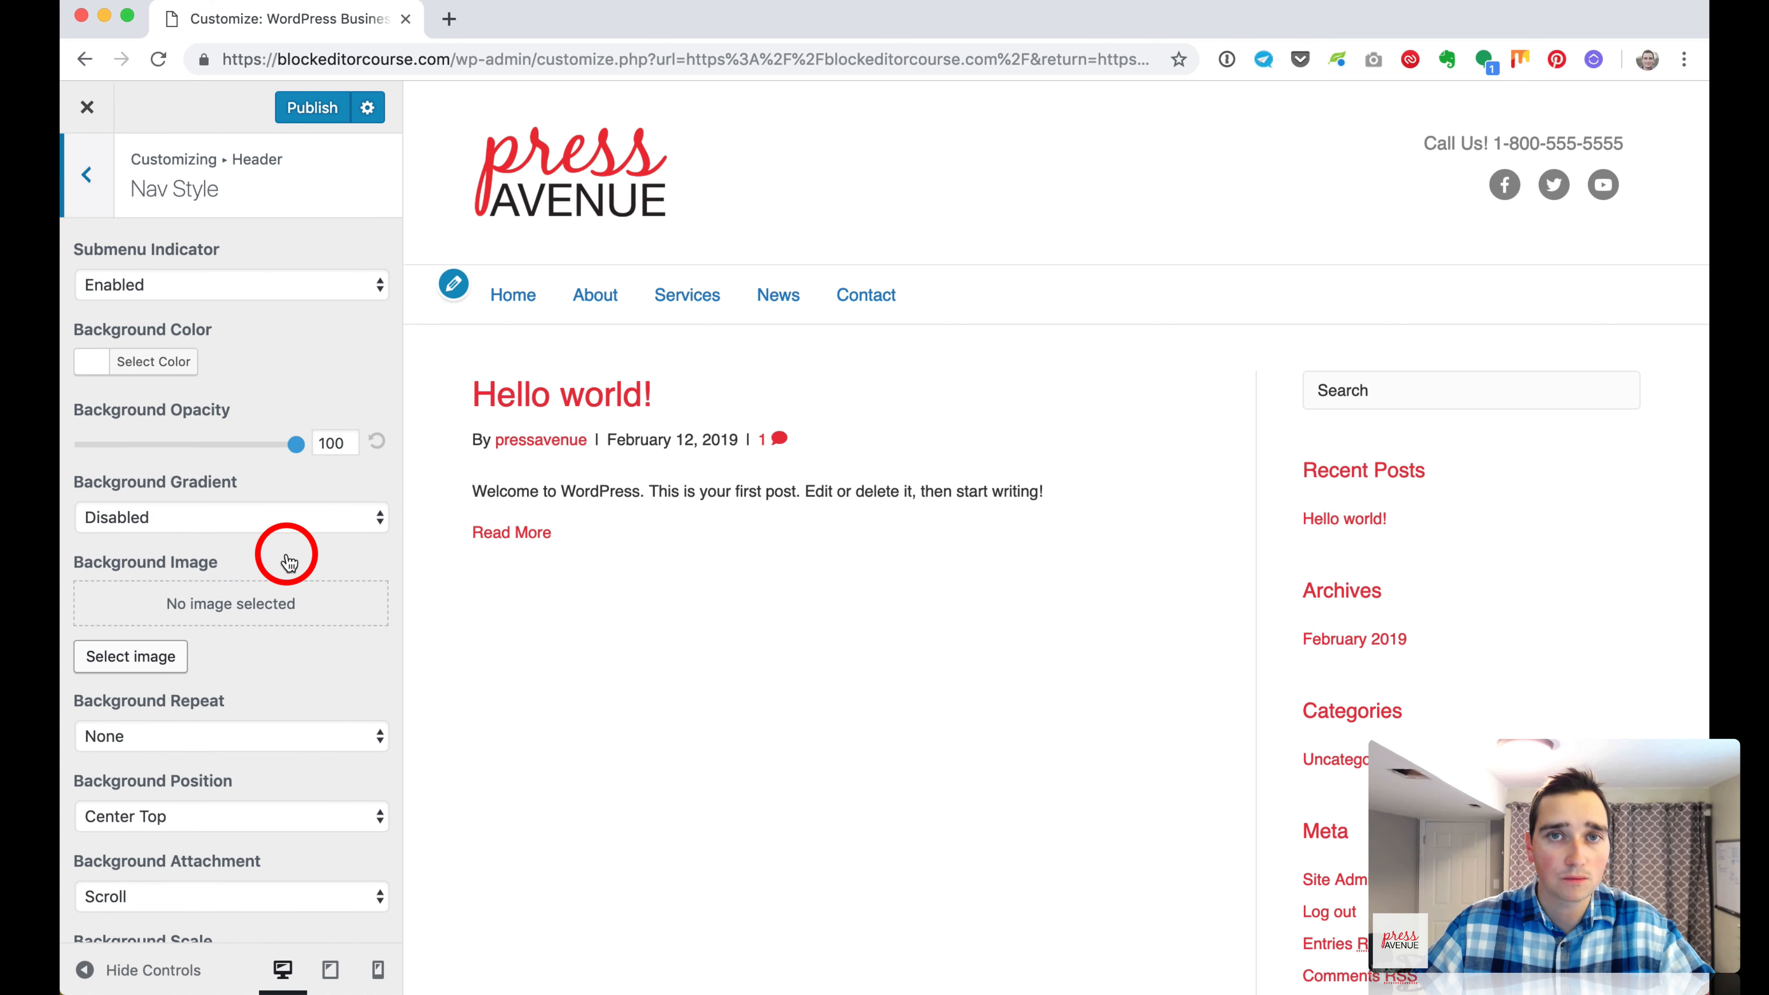
{"action": "scroll", "coordinate": [298, 563], "scroll_direction": "down", "scroll_amount": 5}
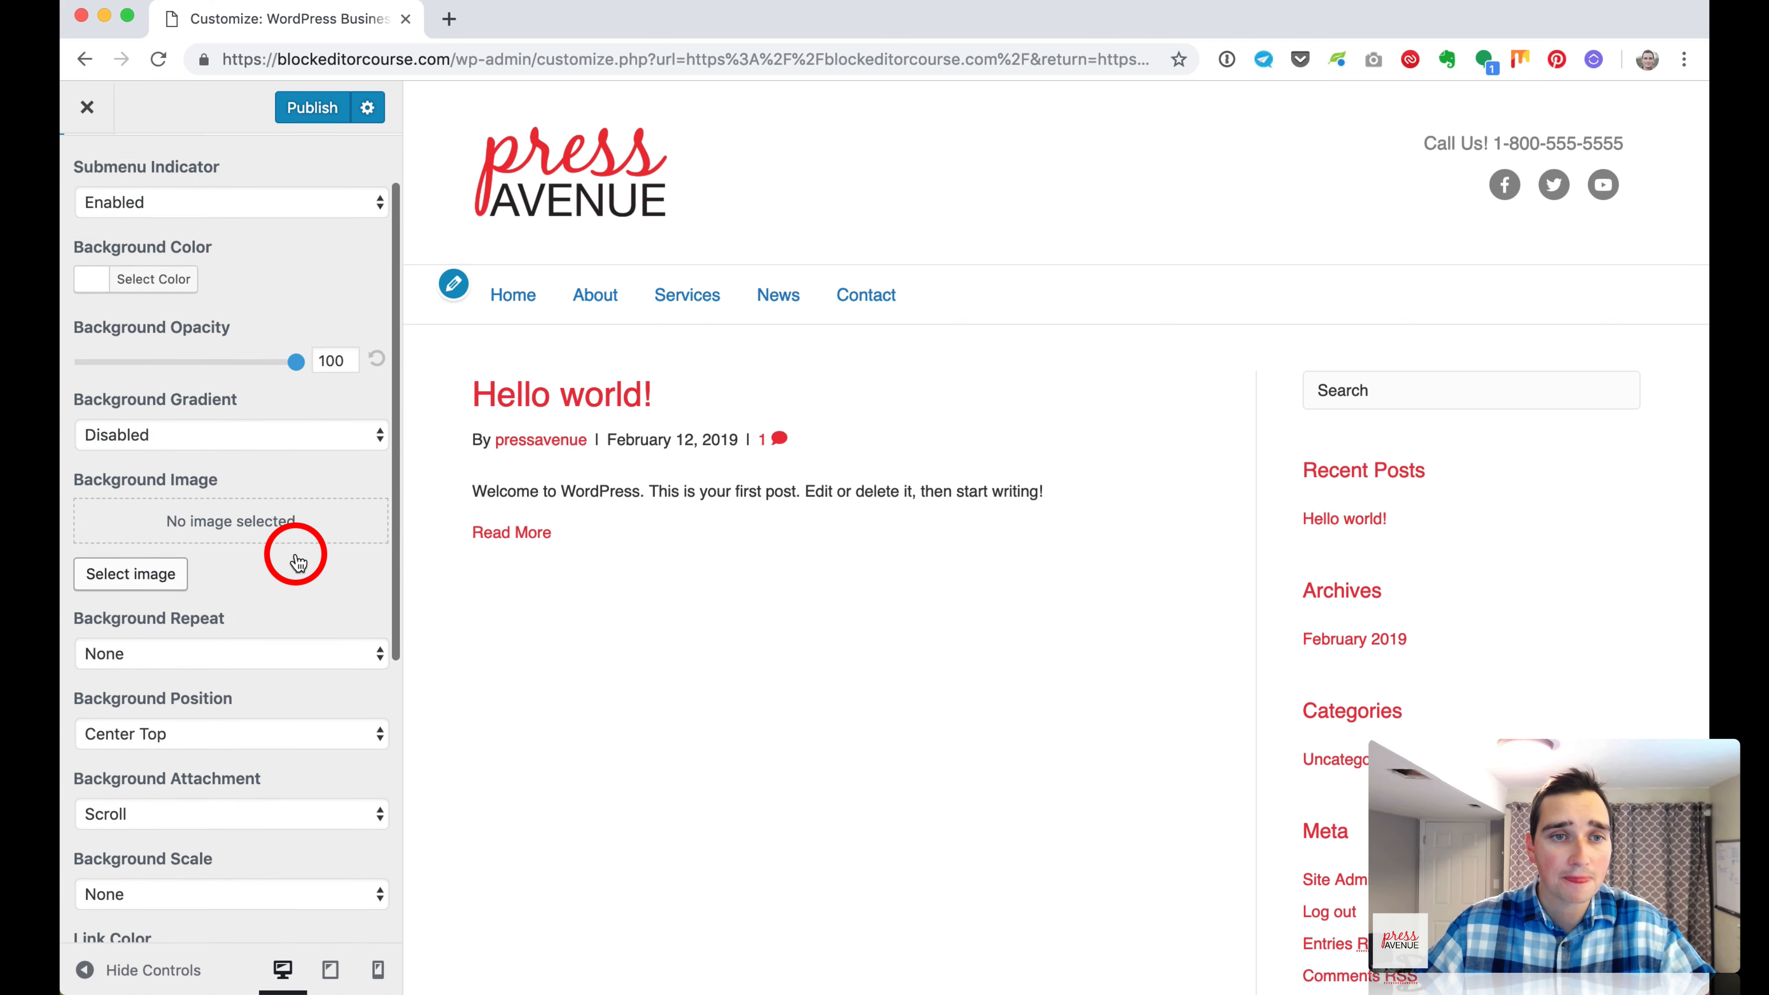
{"action": "scroll", "coordinate": [298, 563], "scroll_direction": "down", "scroll_amount": 6}
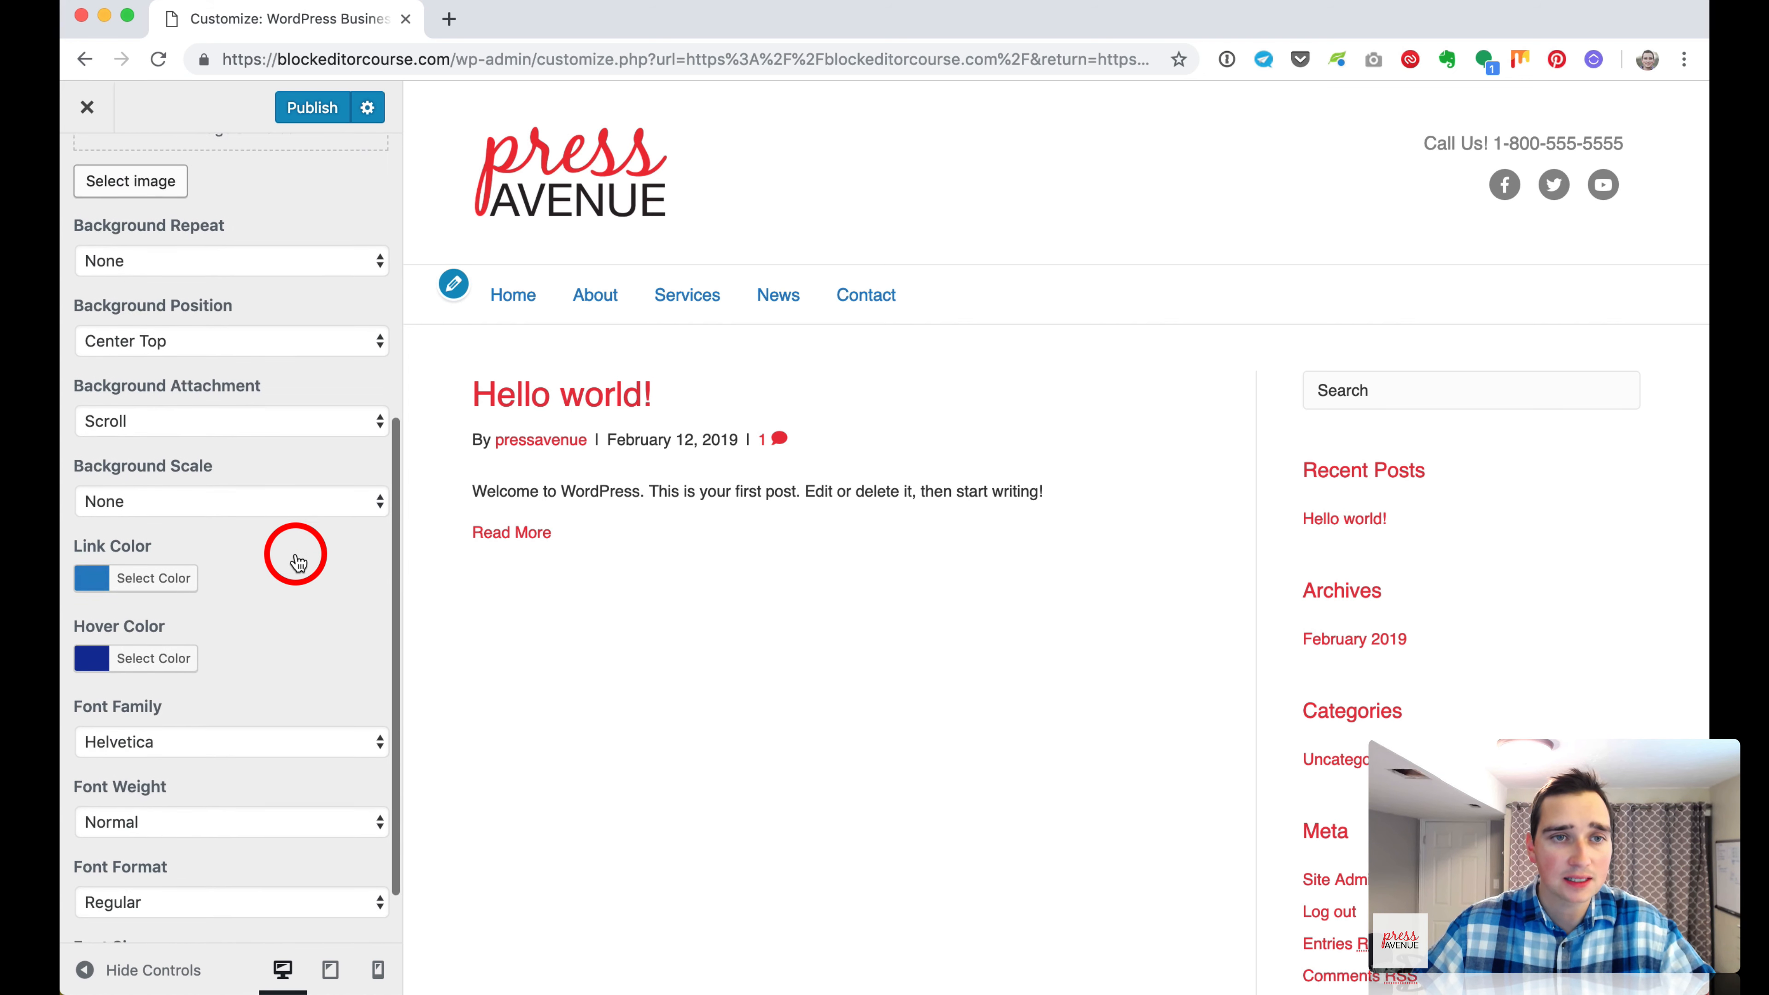
{"action": "scroll", "coordinate": [144, 222], "scroll_direction": "up", "scroll_amount": 4}
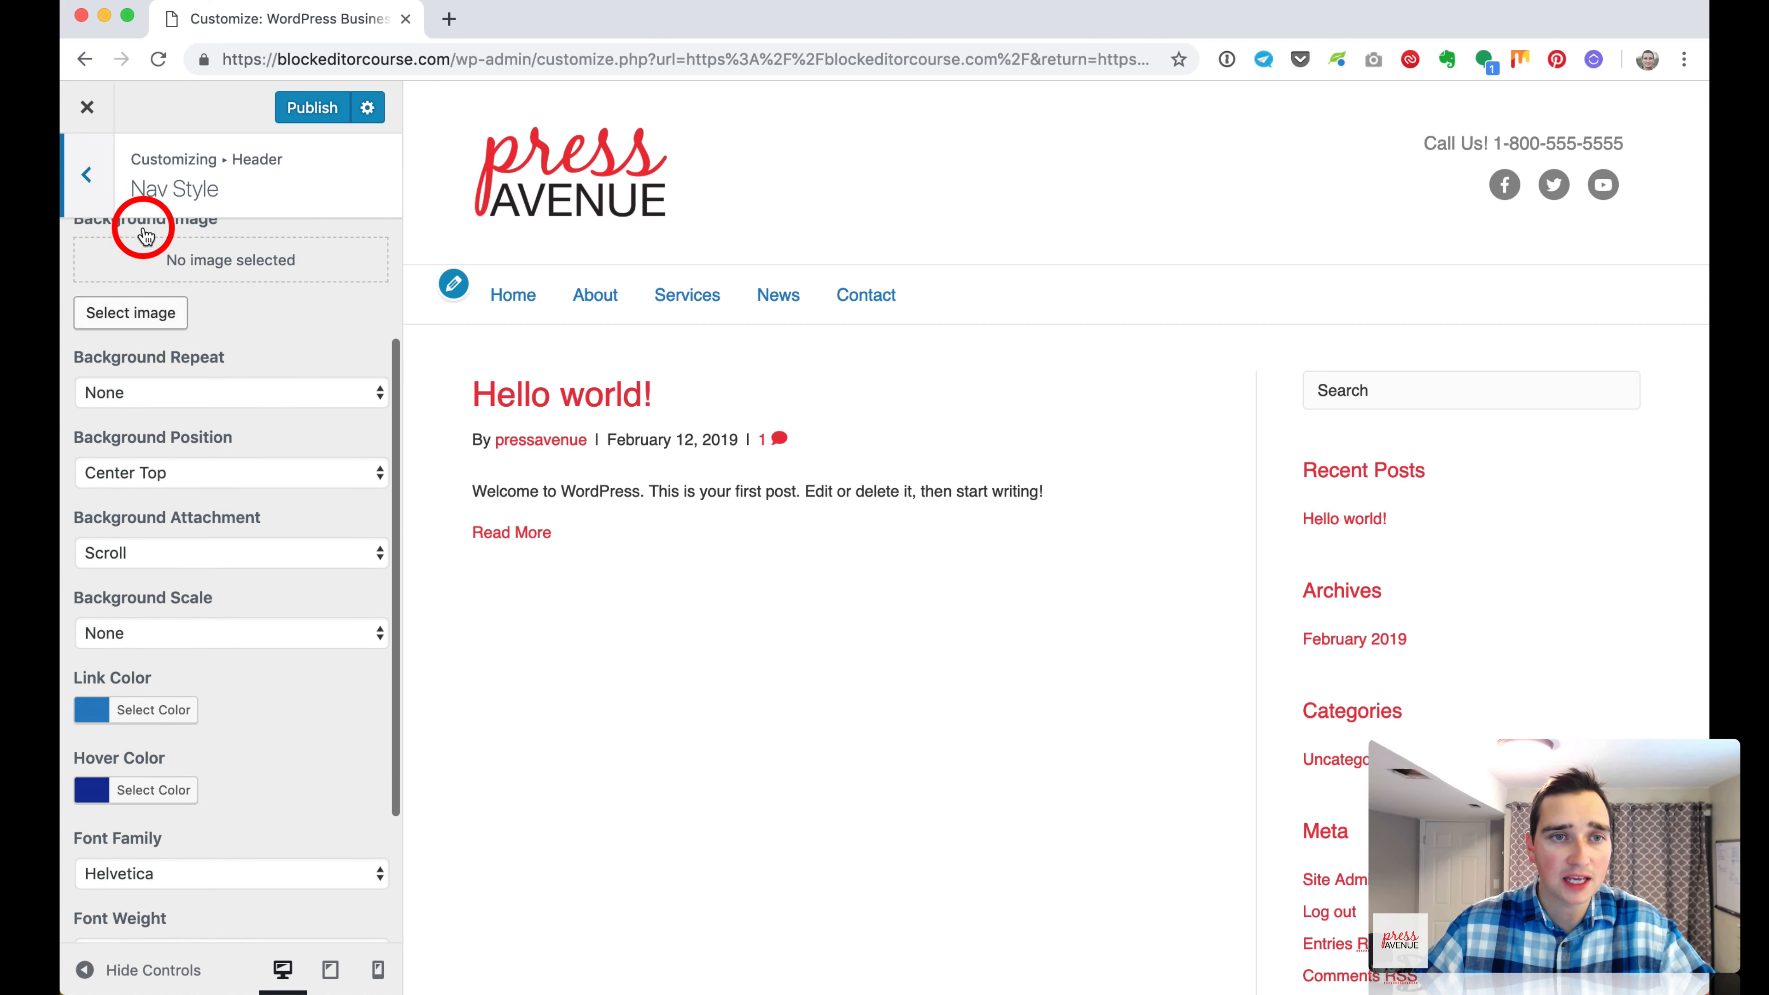
{"action": "scroll", "coordinate": [343, 577], "scroll_direction": "down", "scroll_amount": 5}
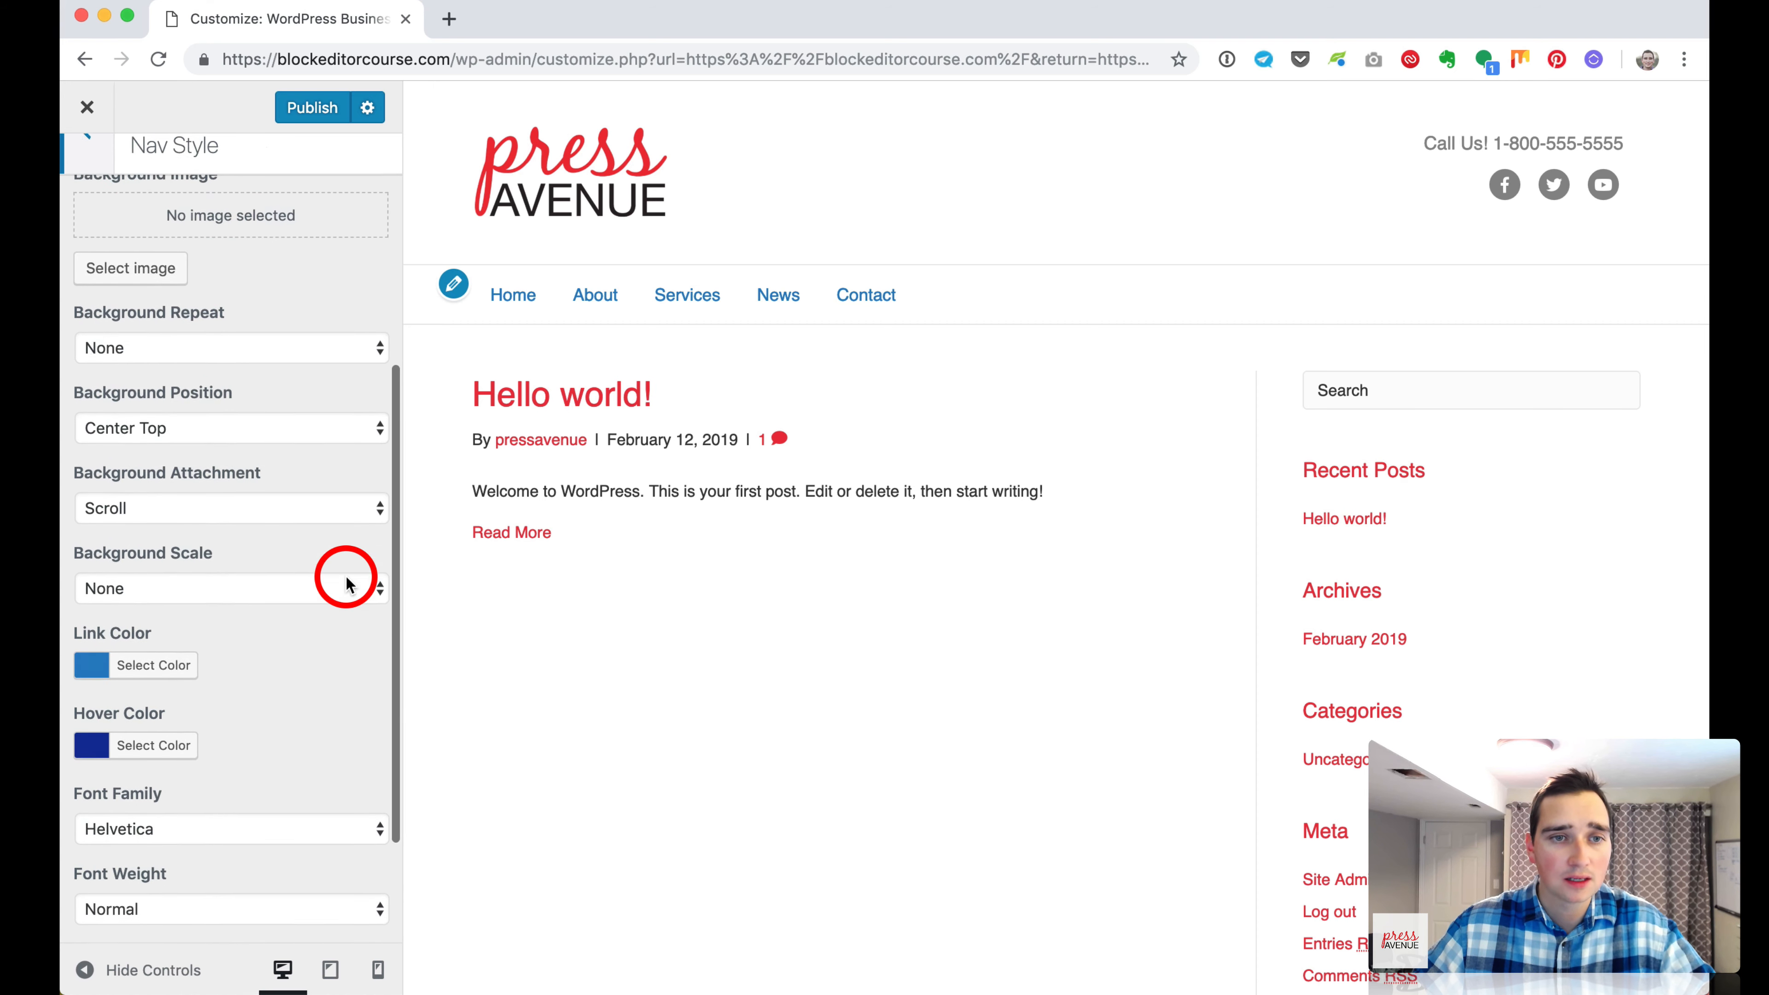
{"action": "scroll", "coordinate": [344, 581], "scroll_direction": "up", "scroll_amount": 5}
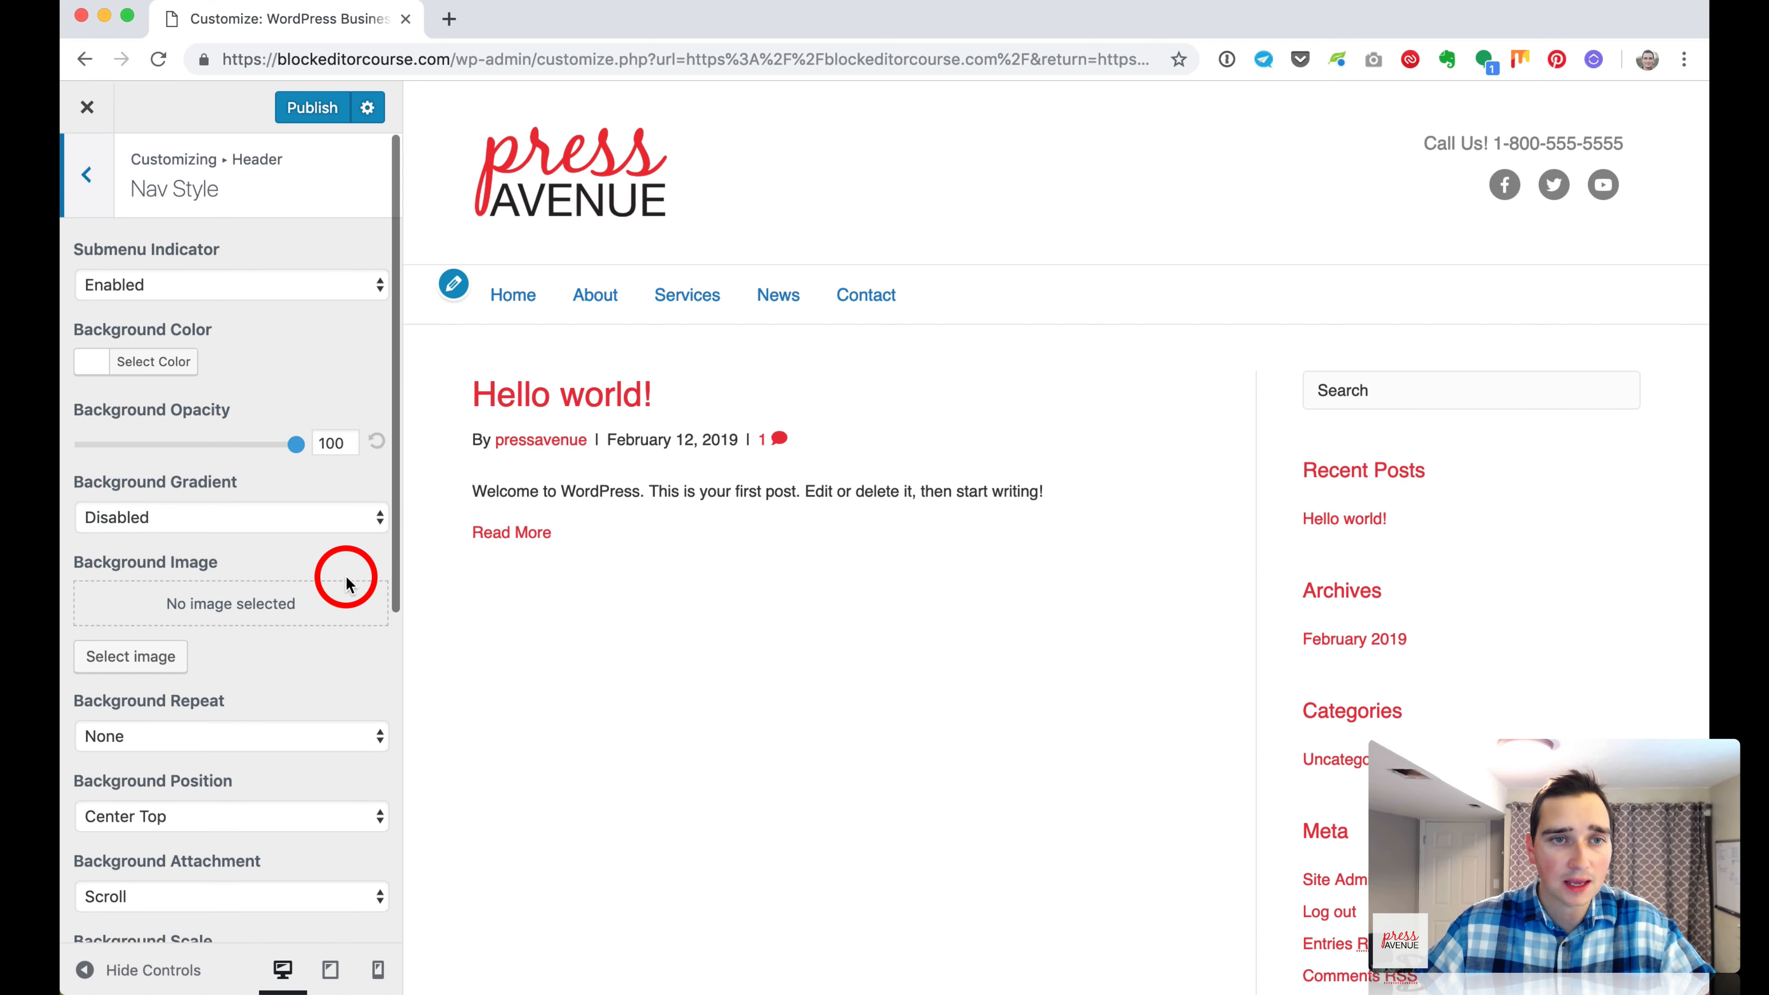
{"action": "left_click", "coordinate": [182, 379]}
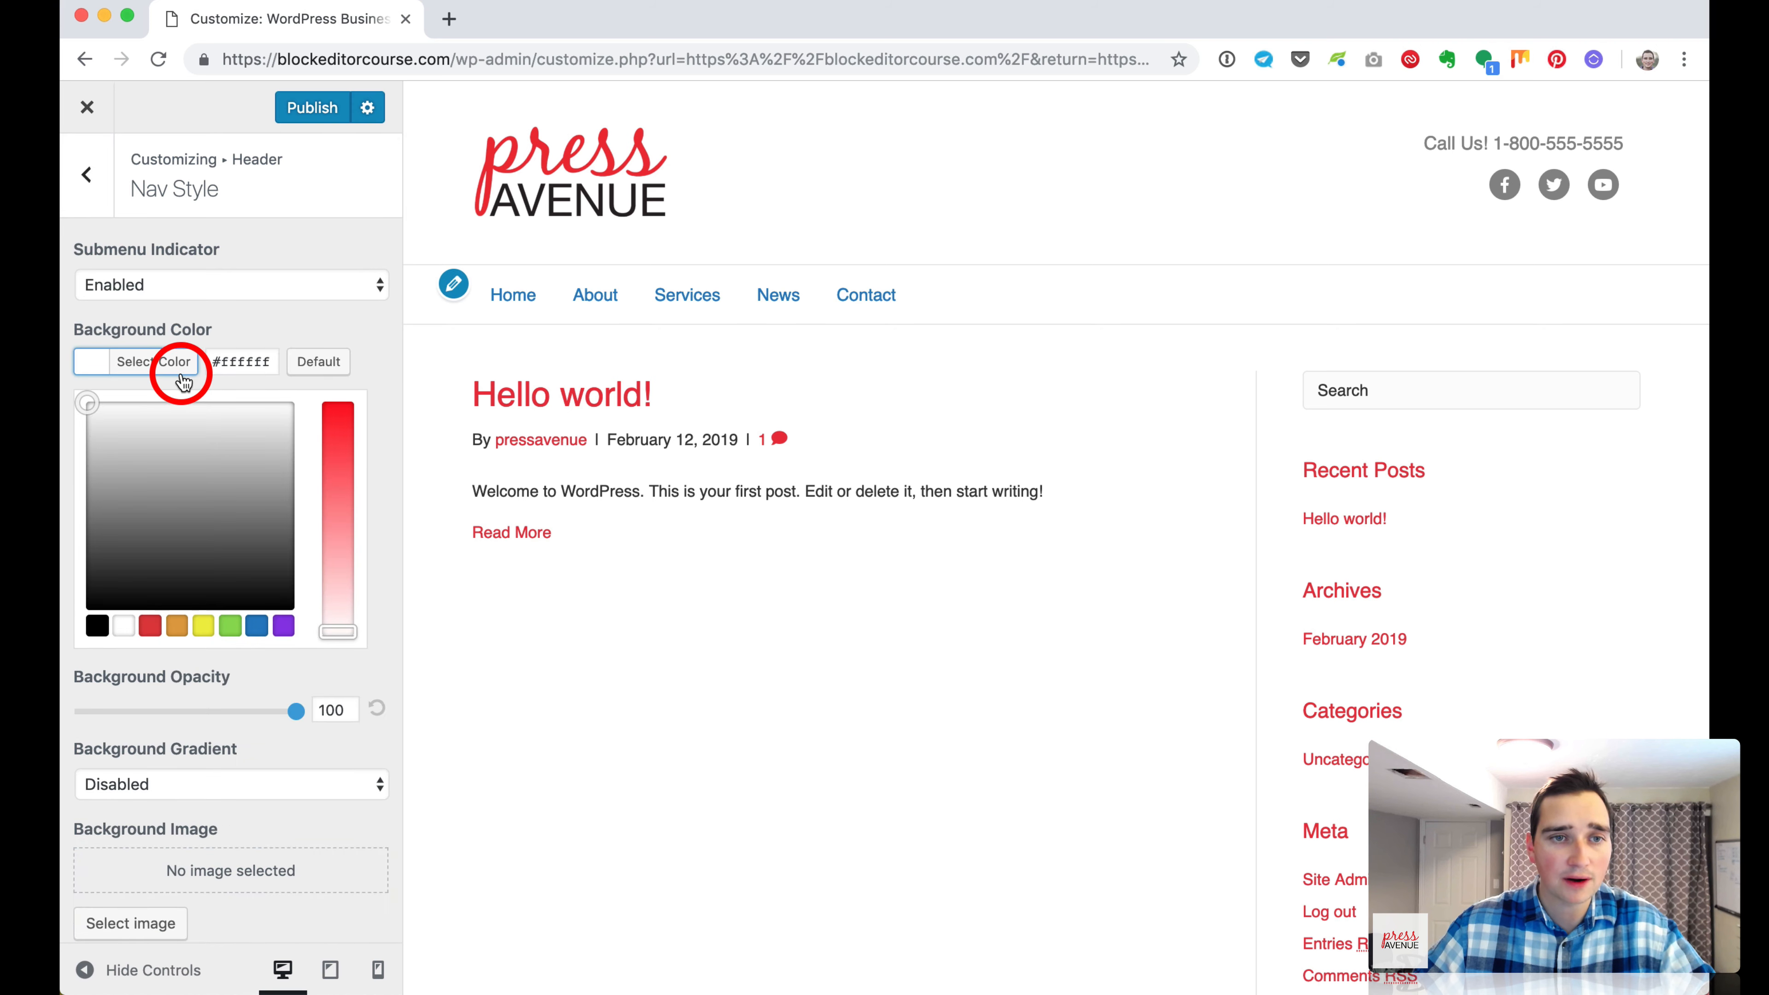
{"action": "left_click", "coordinate": [254, 626]}
{"action": "left_click", "coordinate": [286, 327]}
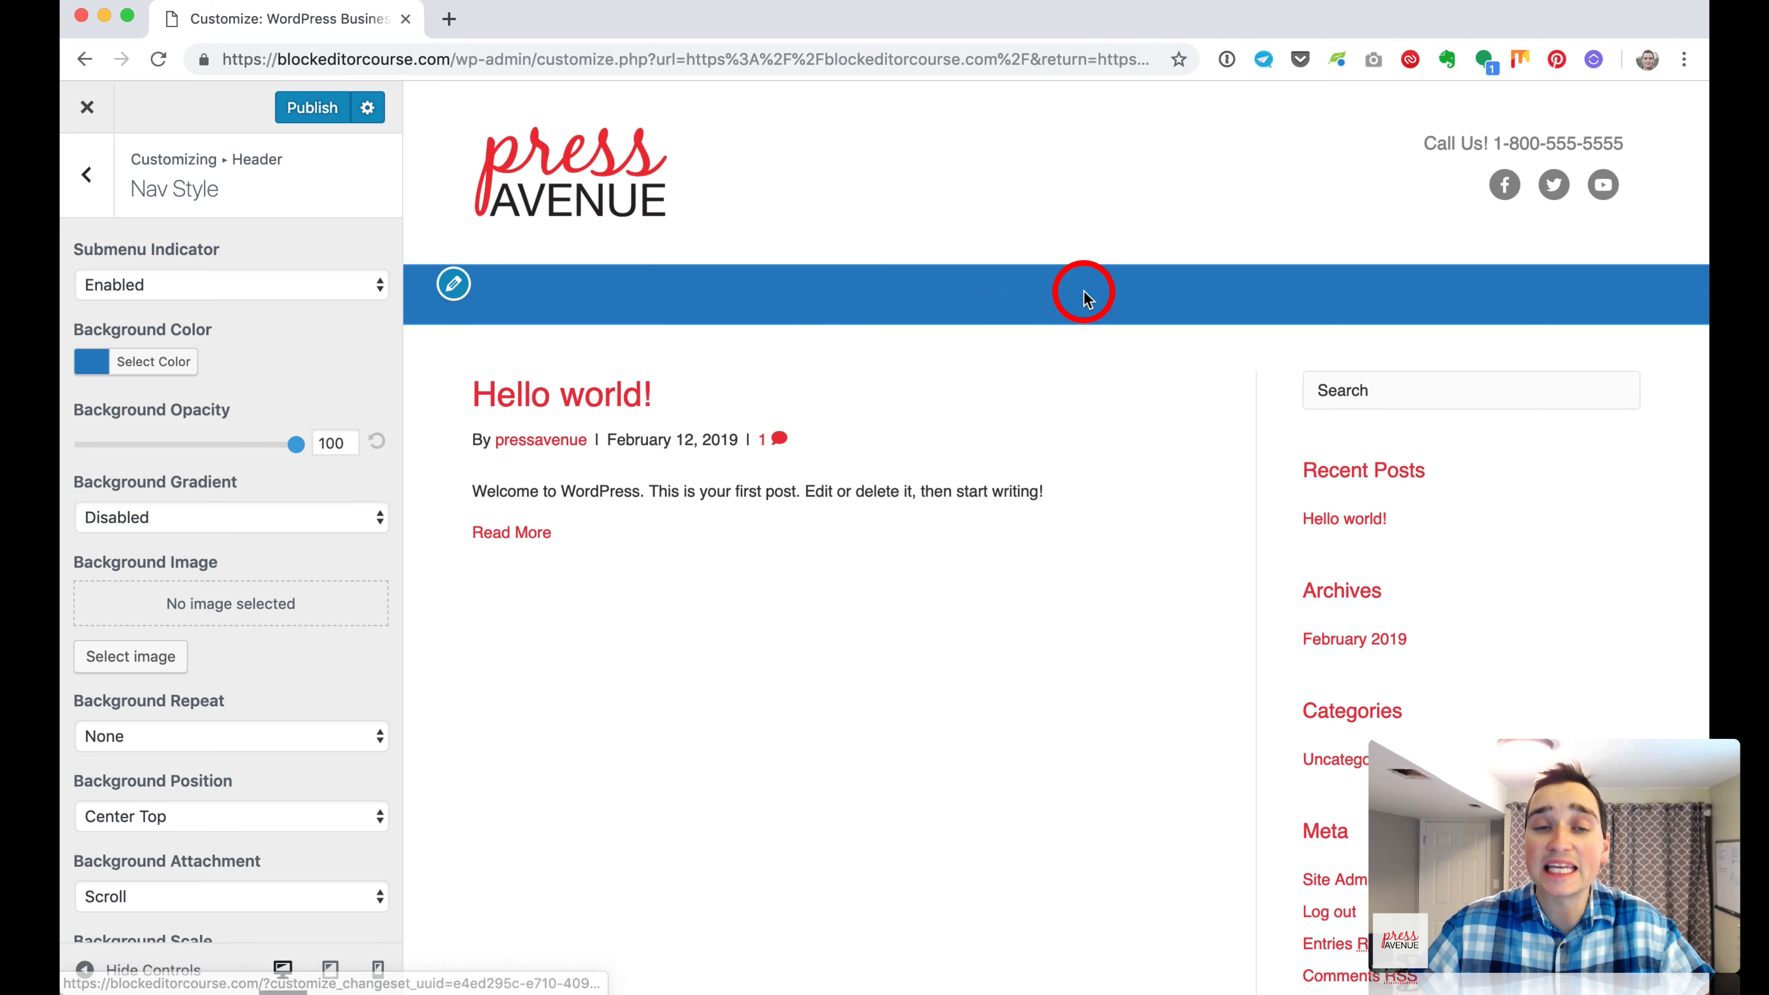
Set the navigation's Link Color to white (#ffffff) and return to the Header settings.
{"action": "scroll", "coordinate": [264, 471], "scroll_direction": "down", "scroll_amount": 1}
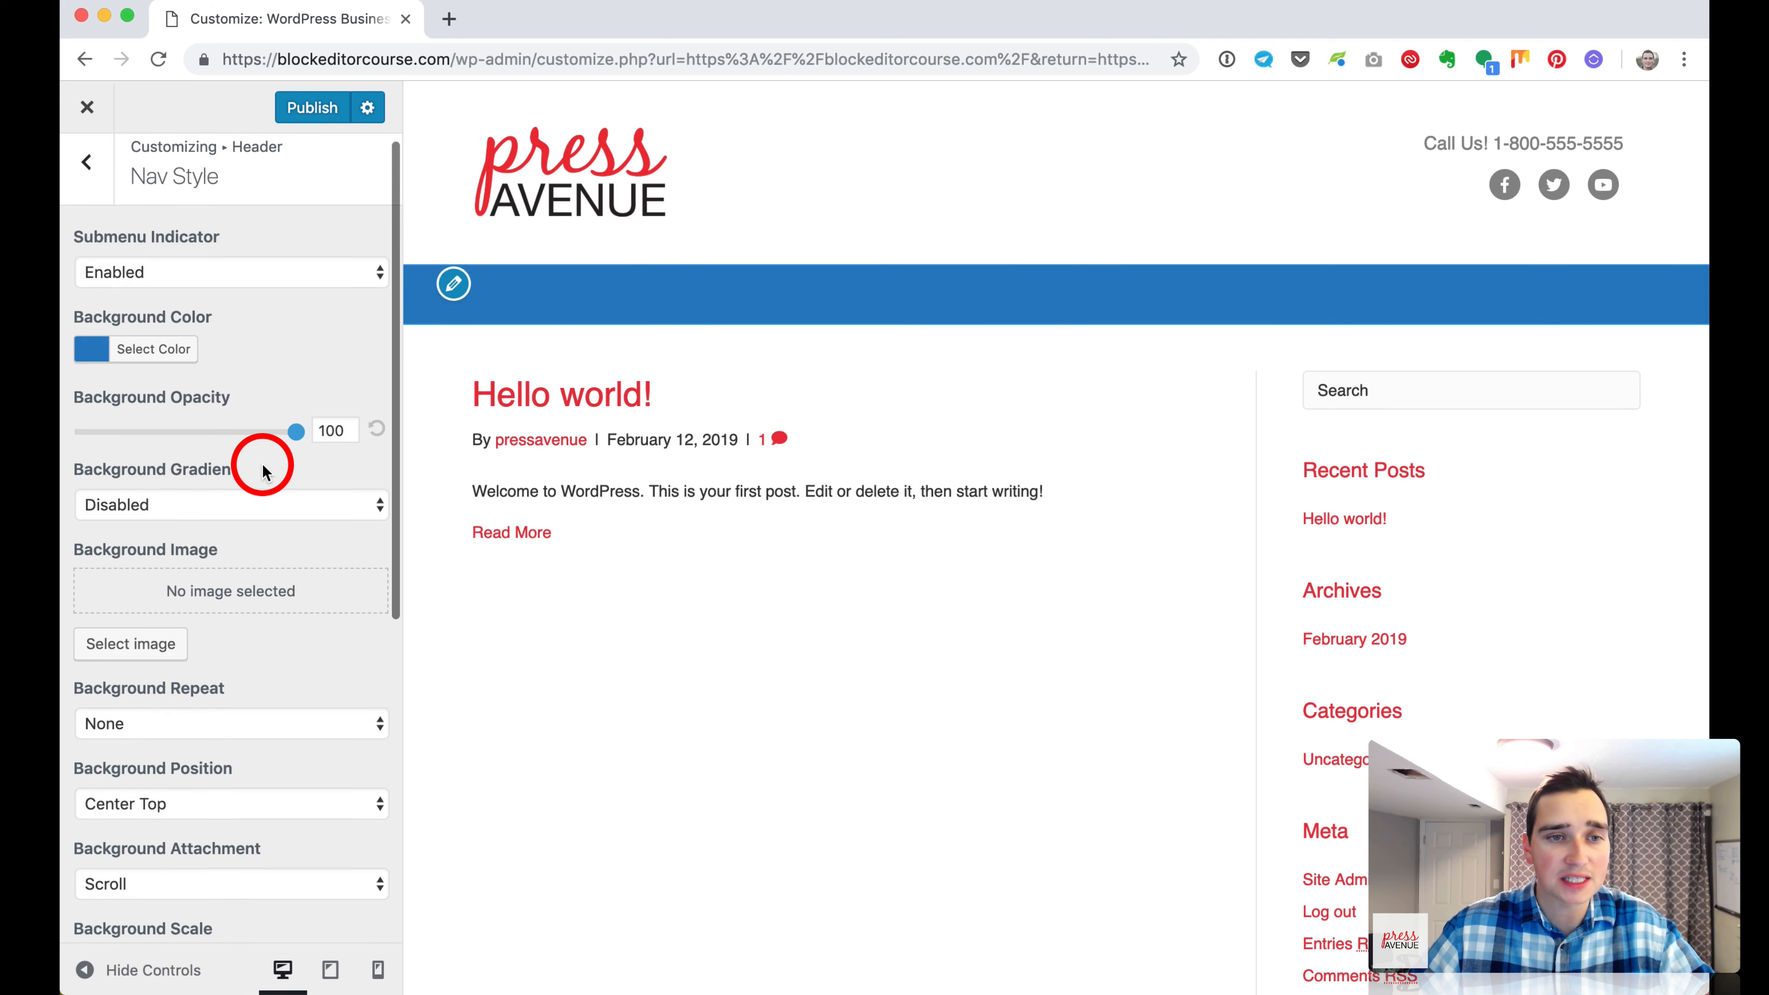
{"action": "scroll", "coordinate": [263, 465], "scroll_direction": "down", "scroll_amount": 8}
{"action": "left_click_drag", "start_coordinate": [173, 528], "coordinate": [161, 504]}
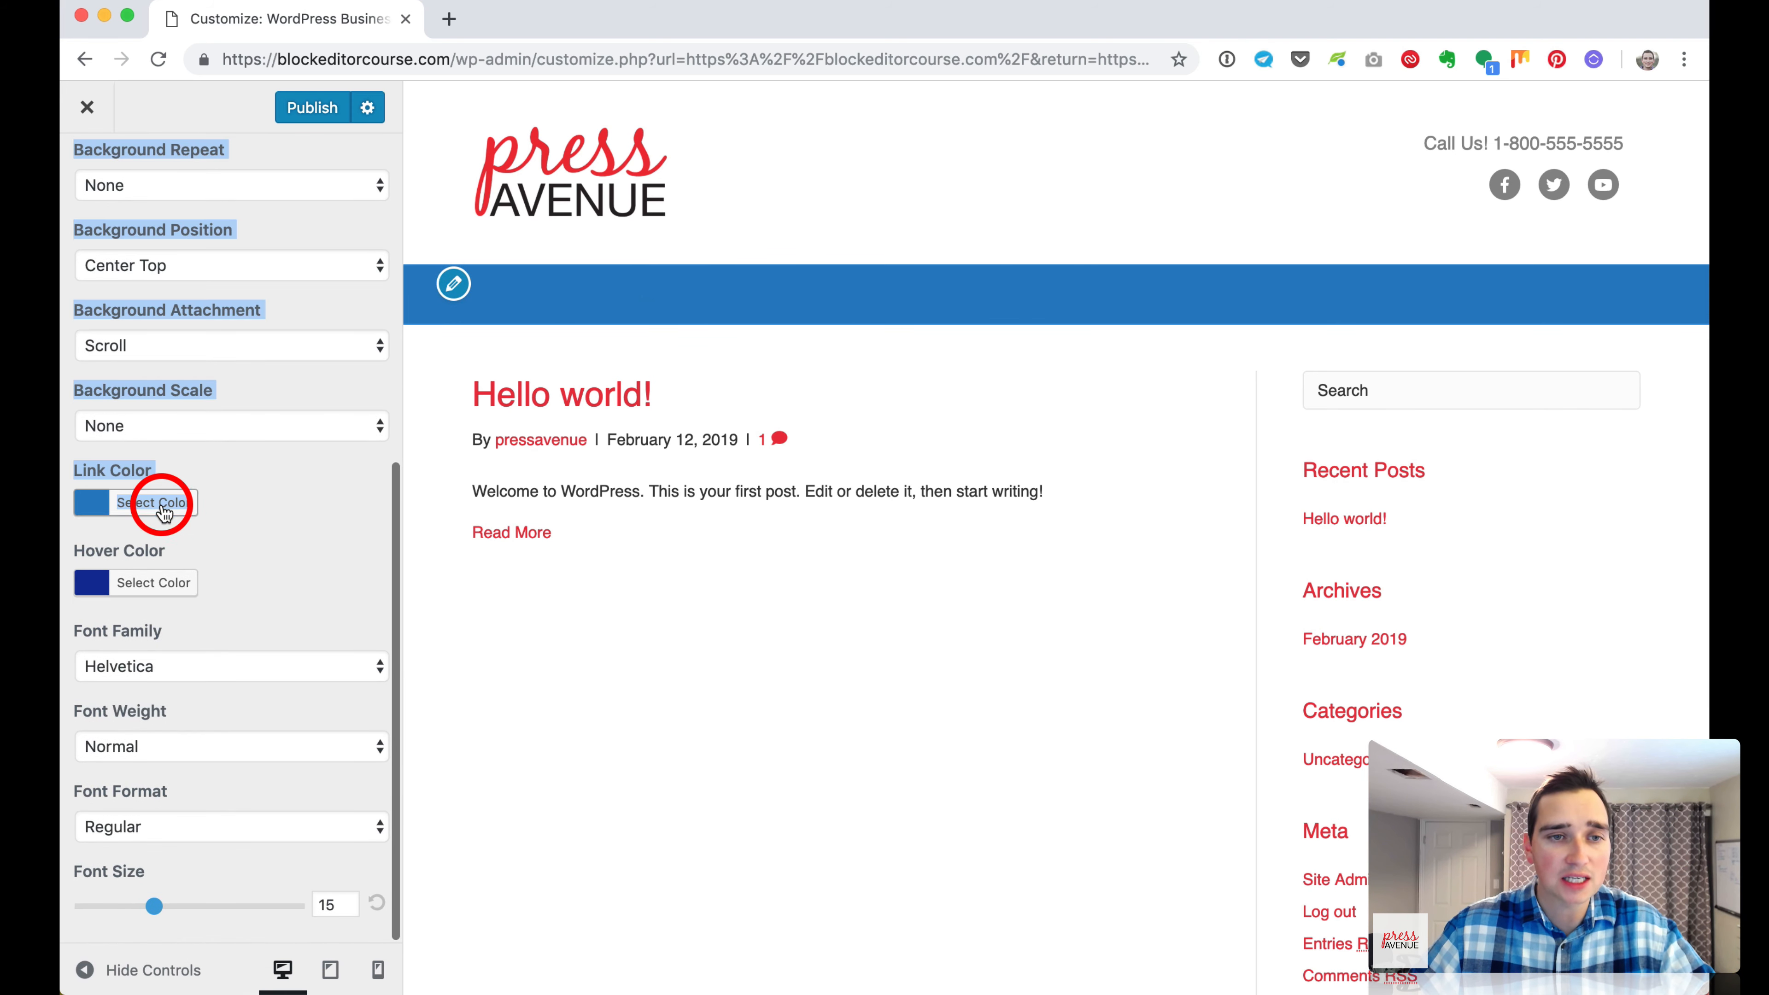
{"action": "left_click", "coordinate": [162, 508]}
{"action": "left_click", "coordinate": [123, 766]}
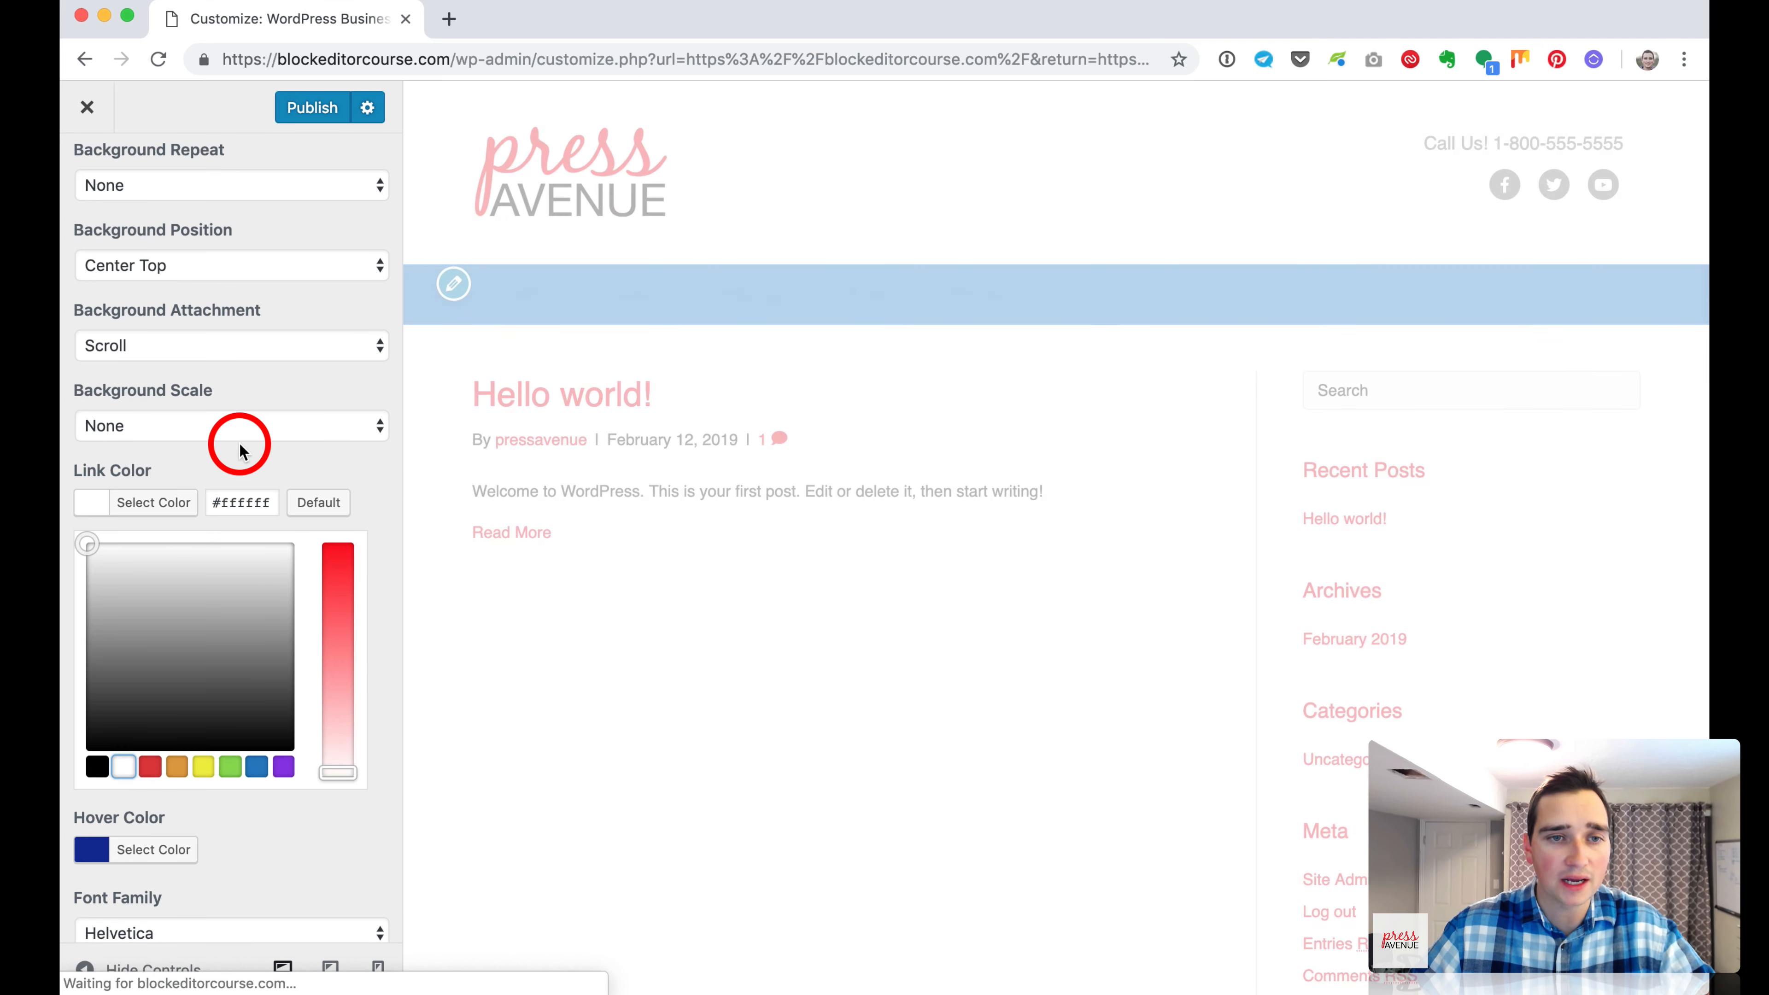
{"action": "left_click", "coordinate": [239, 451]}
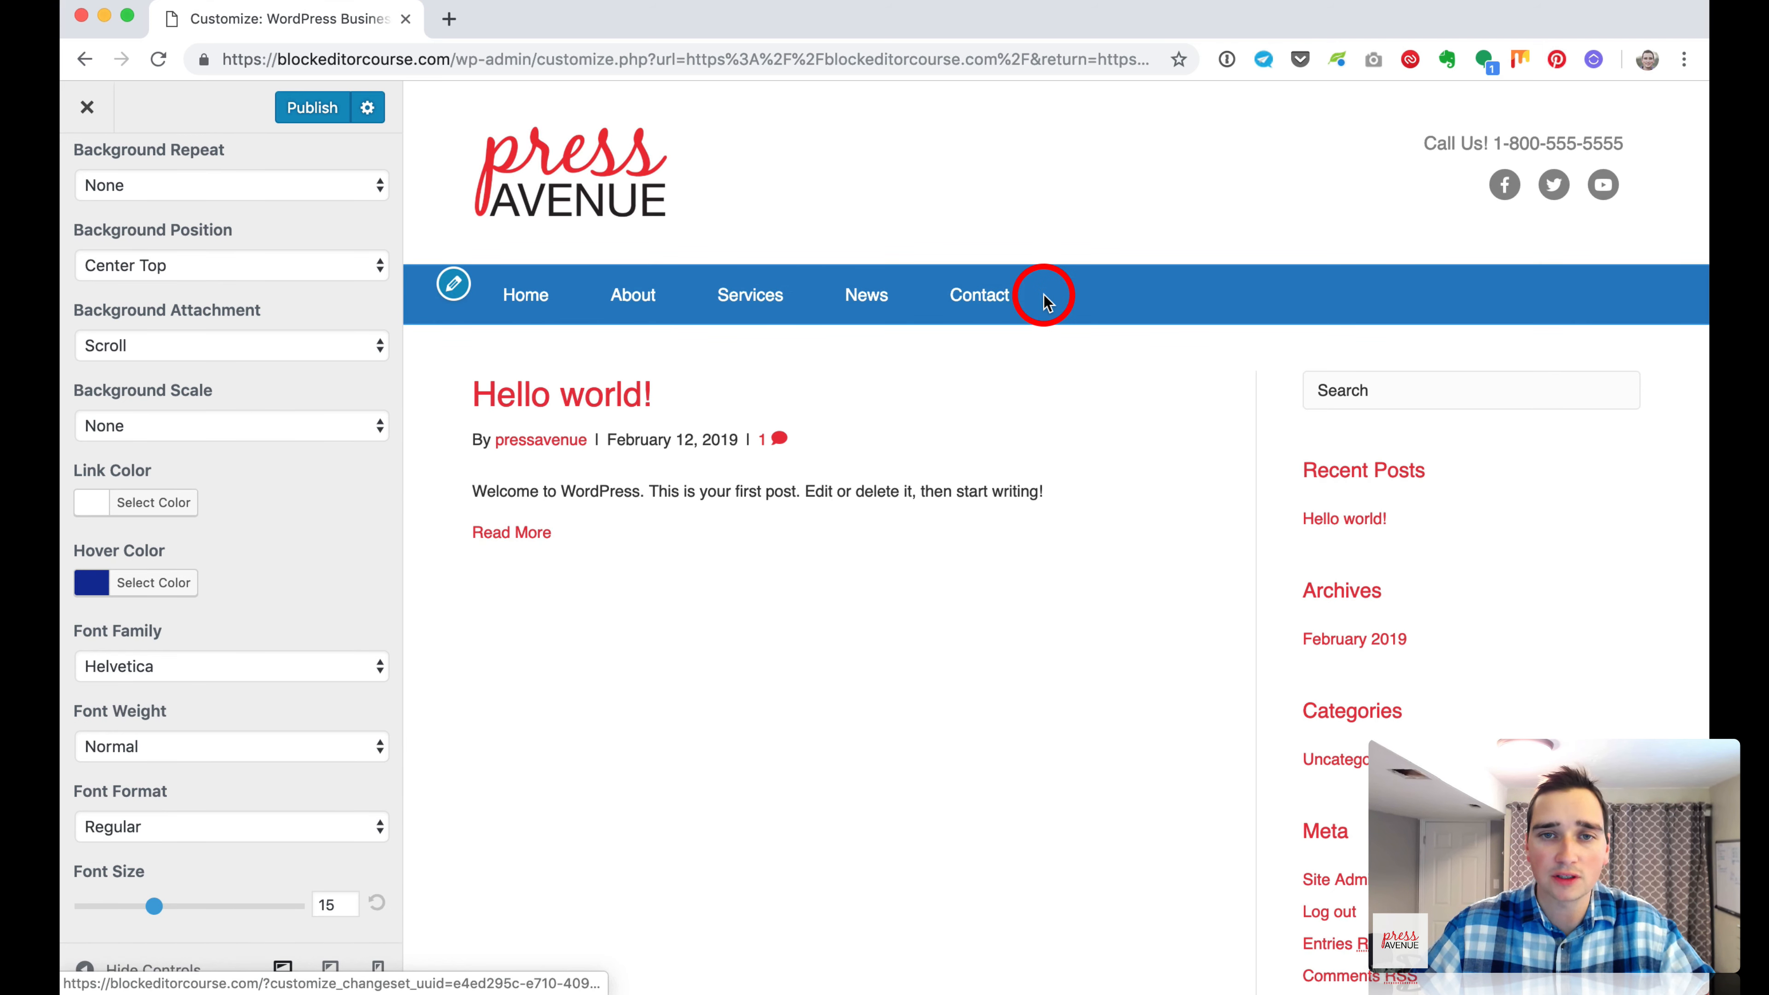
{"action": "scroll", "coordinate": [95, 170], "scroll_direction": "up", "scroll_amount": 8}
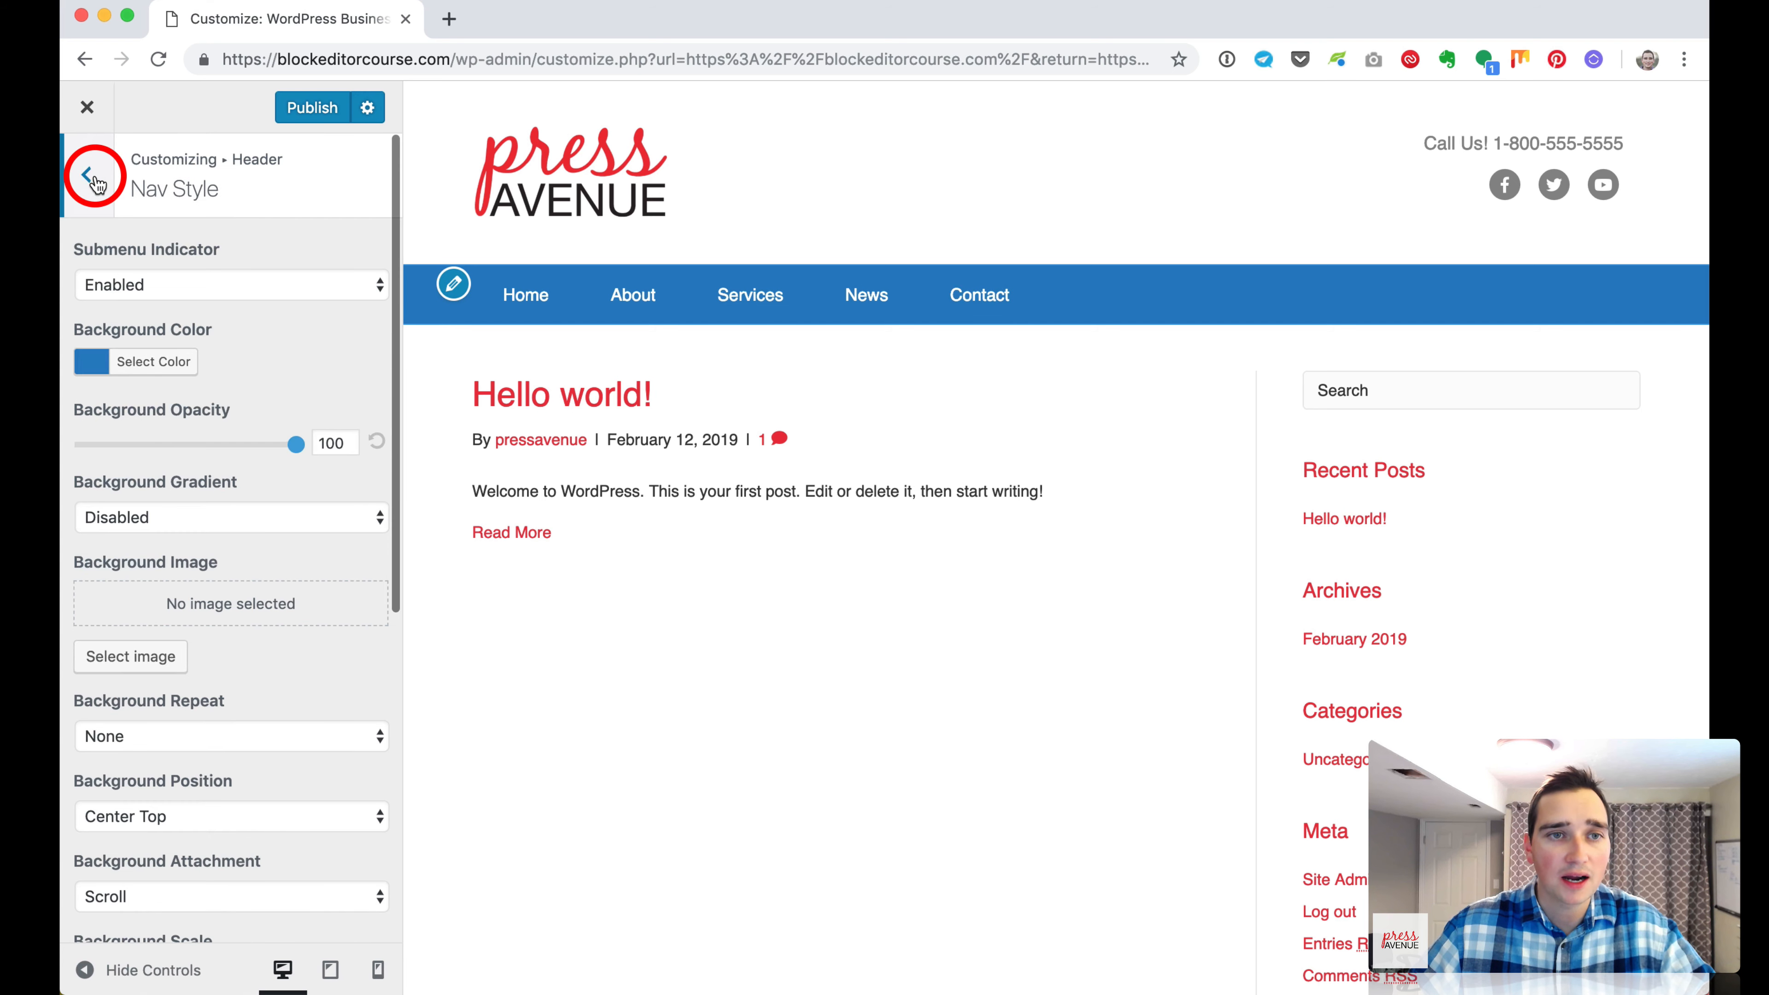
{"action": "left_click", "coordinate": [87, 176]}
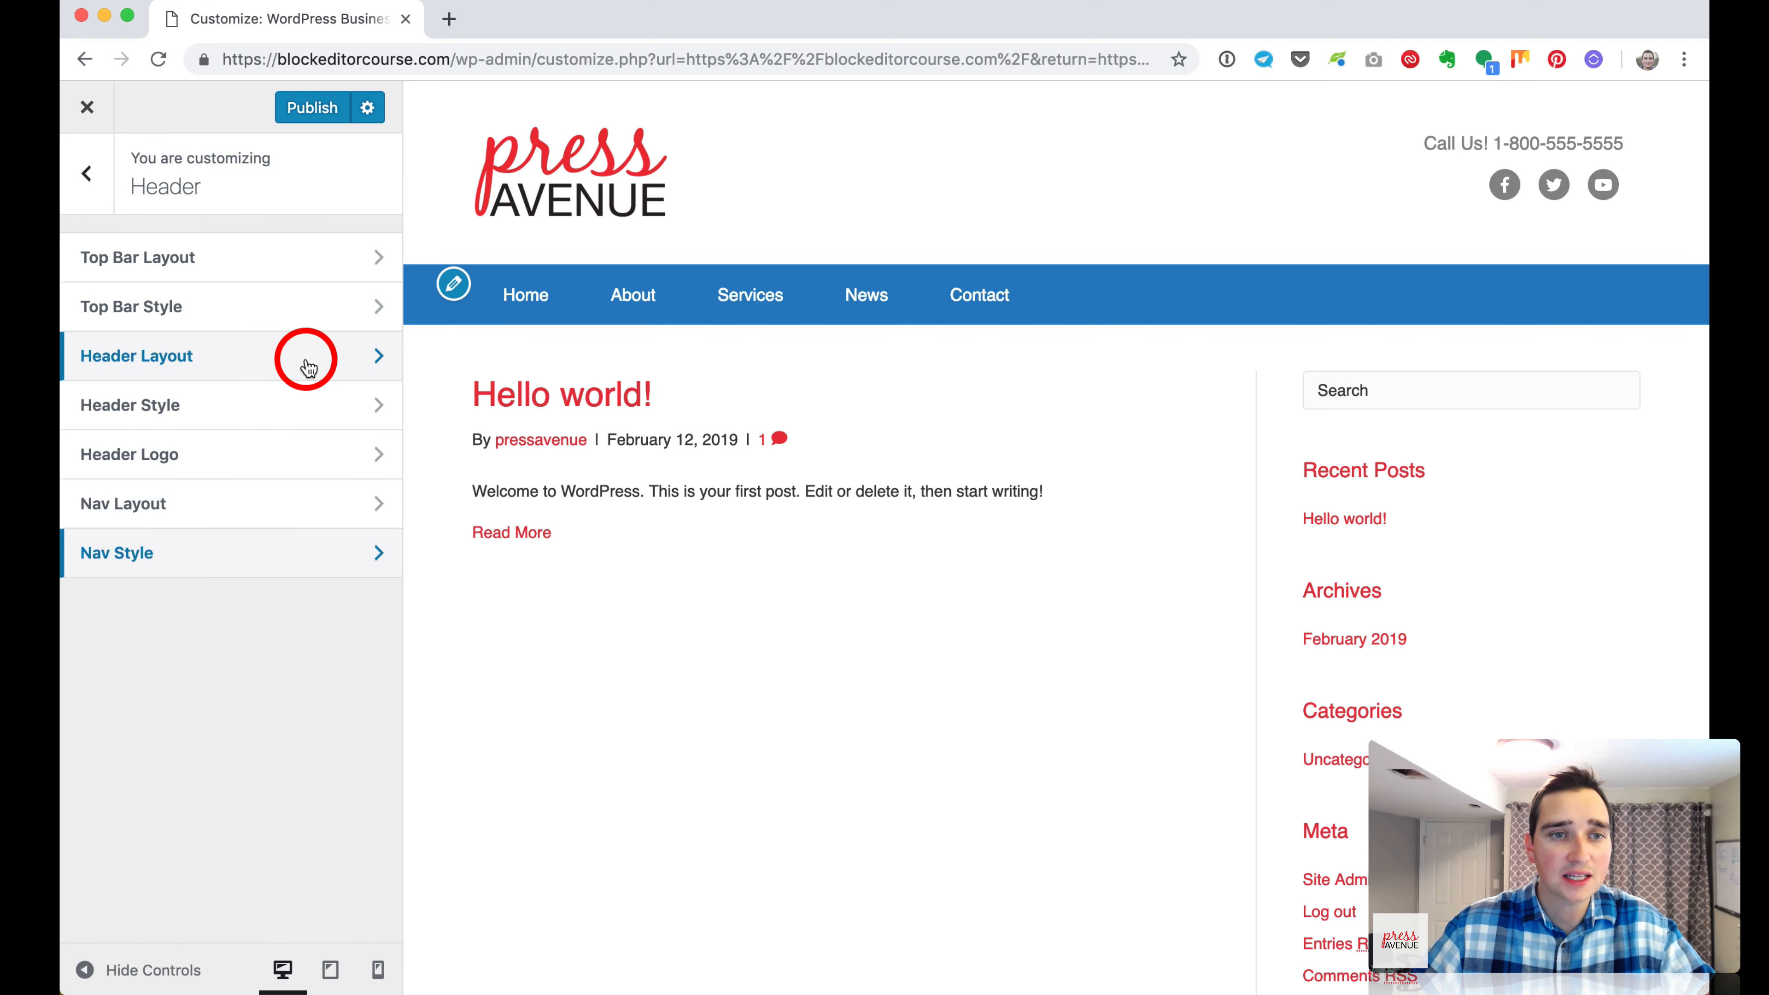
Review the color, opacity and image options of the Content Background settings.
{"action": "left_click", "coordinate": [87, 175]}
{"action": "left_click", "coordinate": [271, 516]}
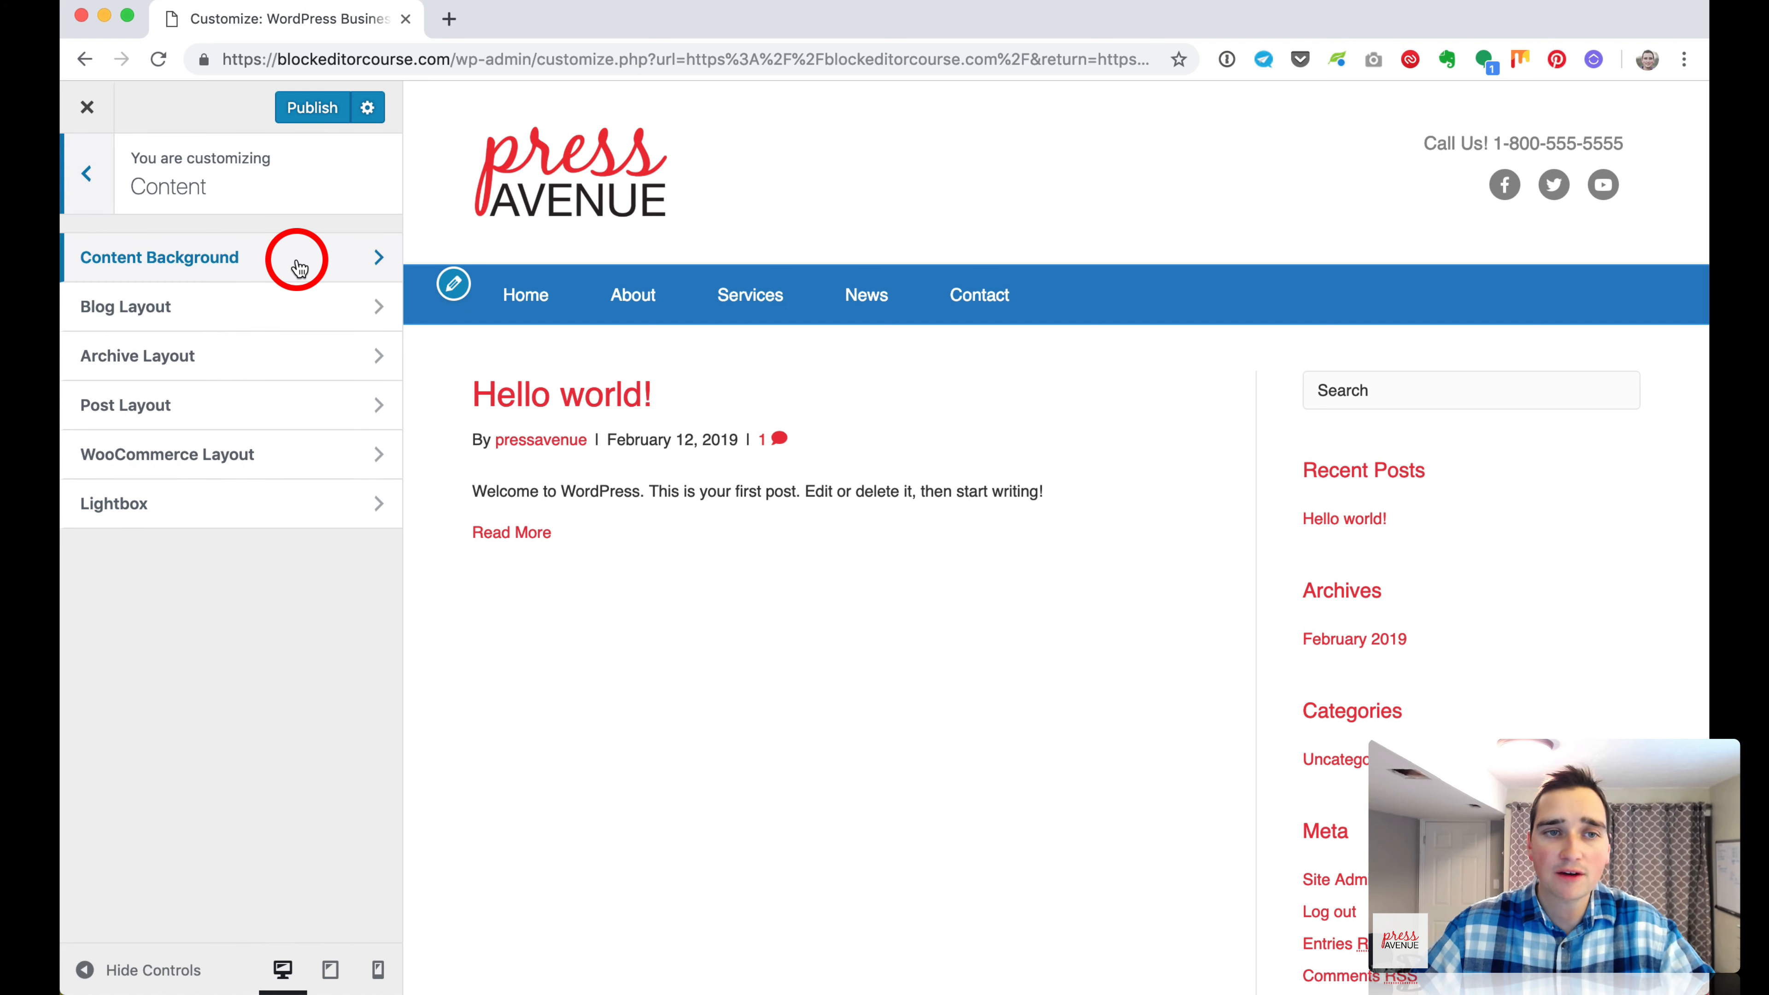
{"action": "left_click", "coordinate": [299, 268]}
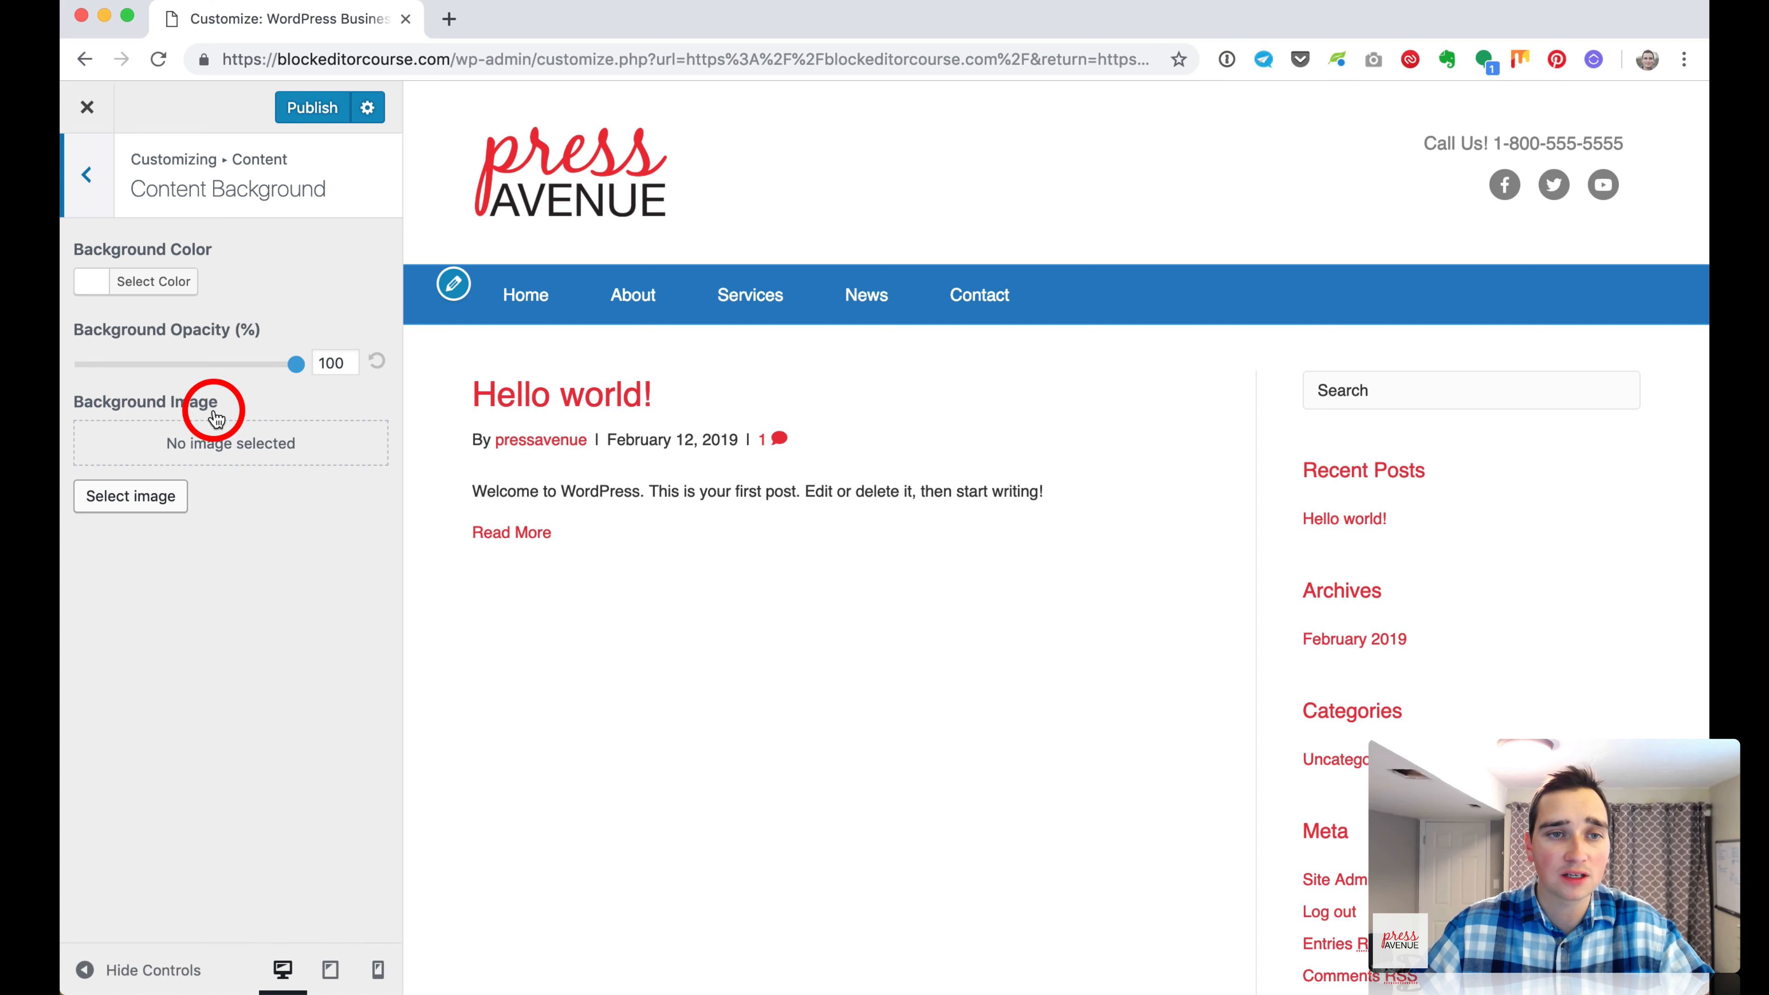
{"action": "left_click", "coordinate": [86, 175]}
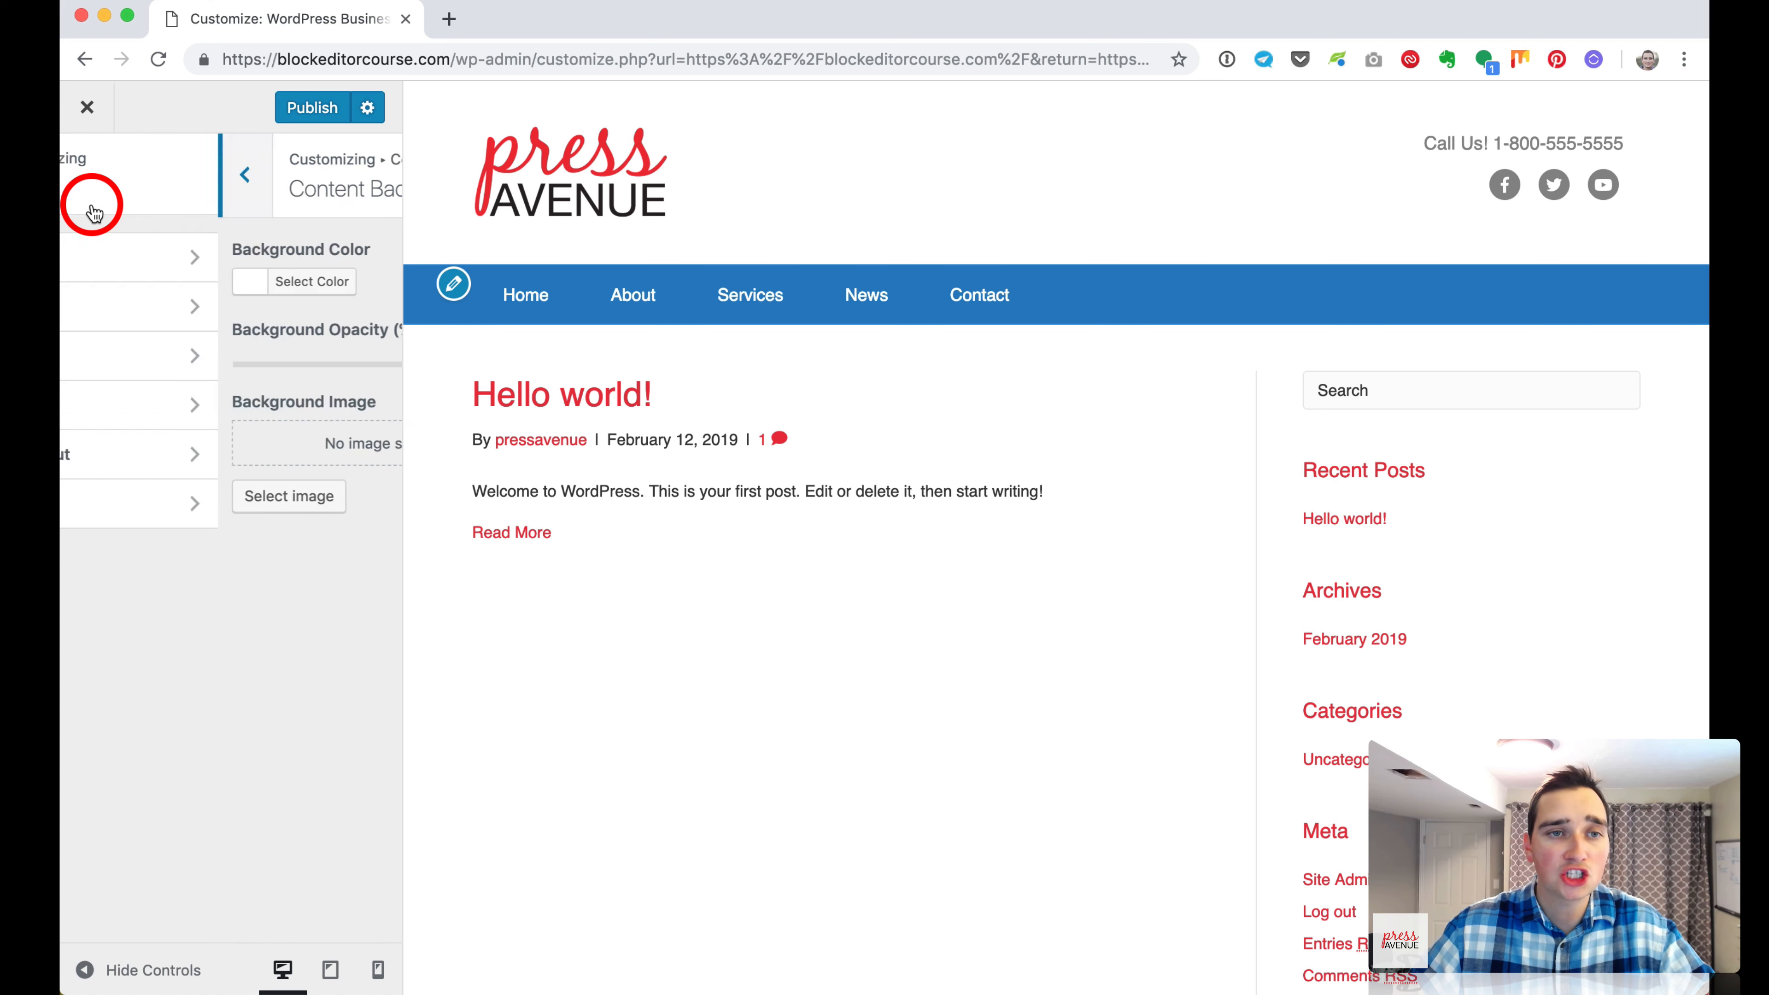
In the Blog Layout, set the Sidebar Position to No Sidebar and the Comment Count to Hidden.
{"action": "left_click", "coordinate": [198, 308]}
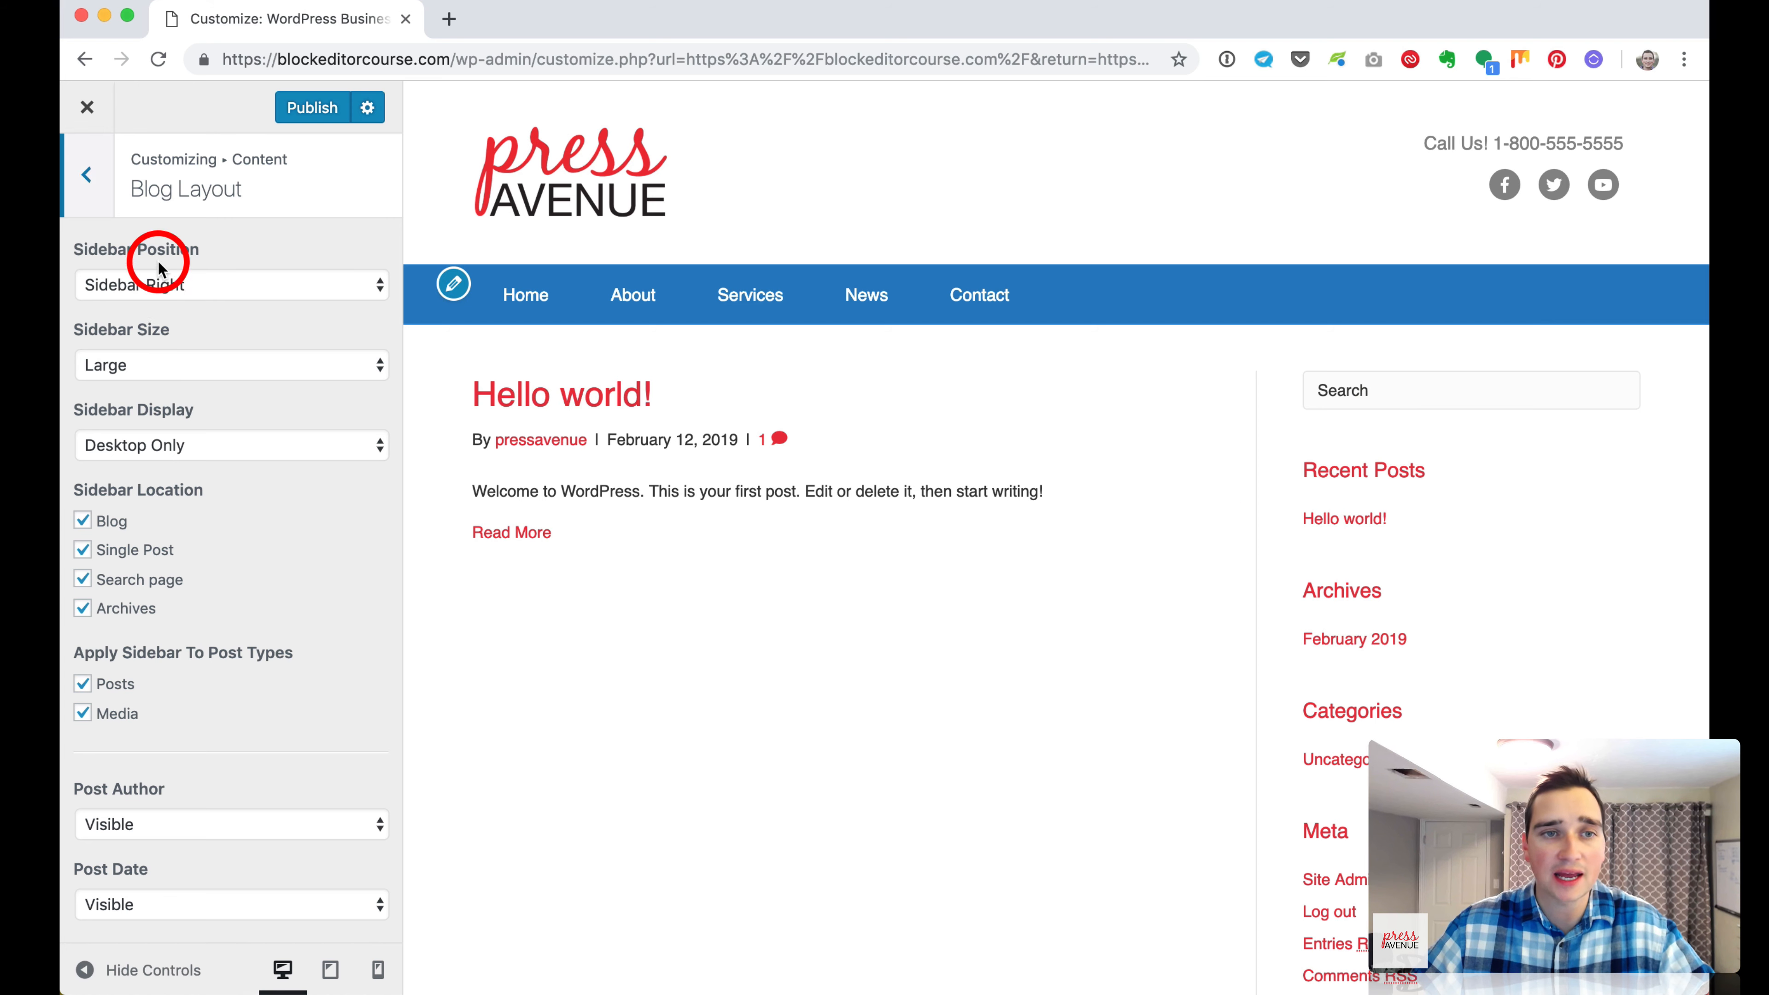
{"action": "left_click", "coordinate": [161, 284]}
{"action": "left_click", "coordinate": [170, 329]}
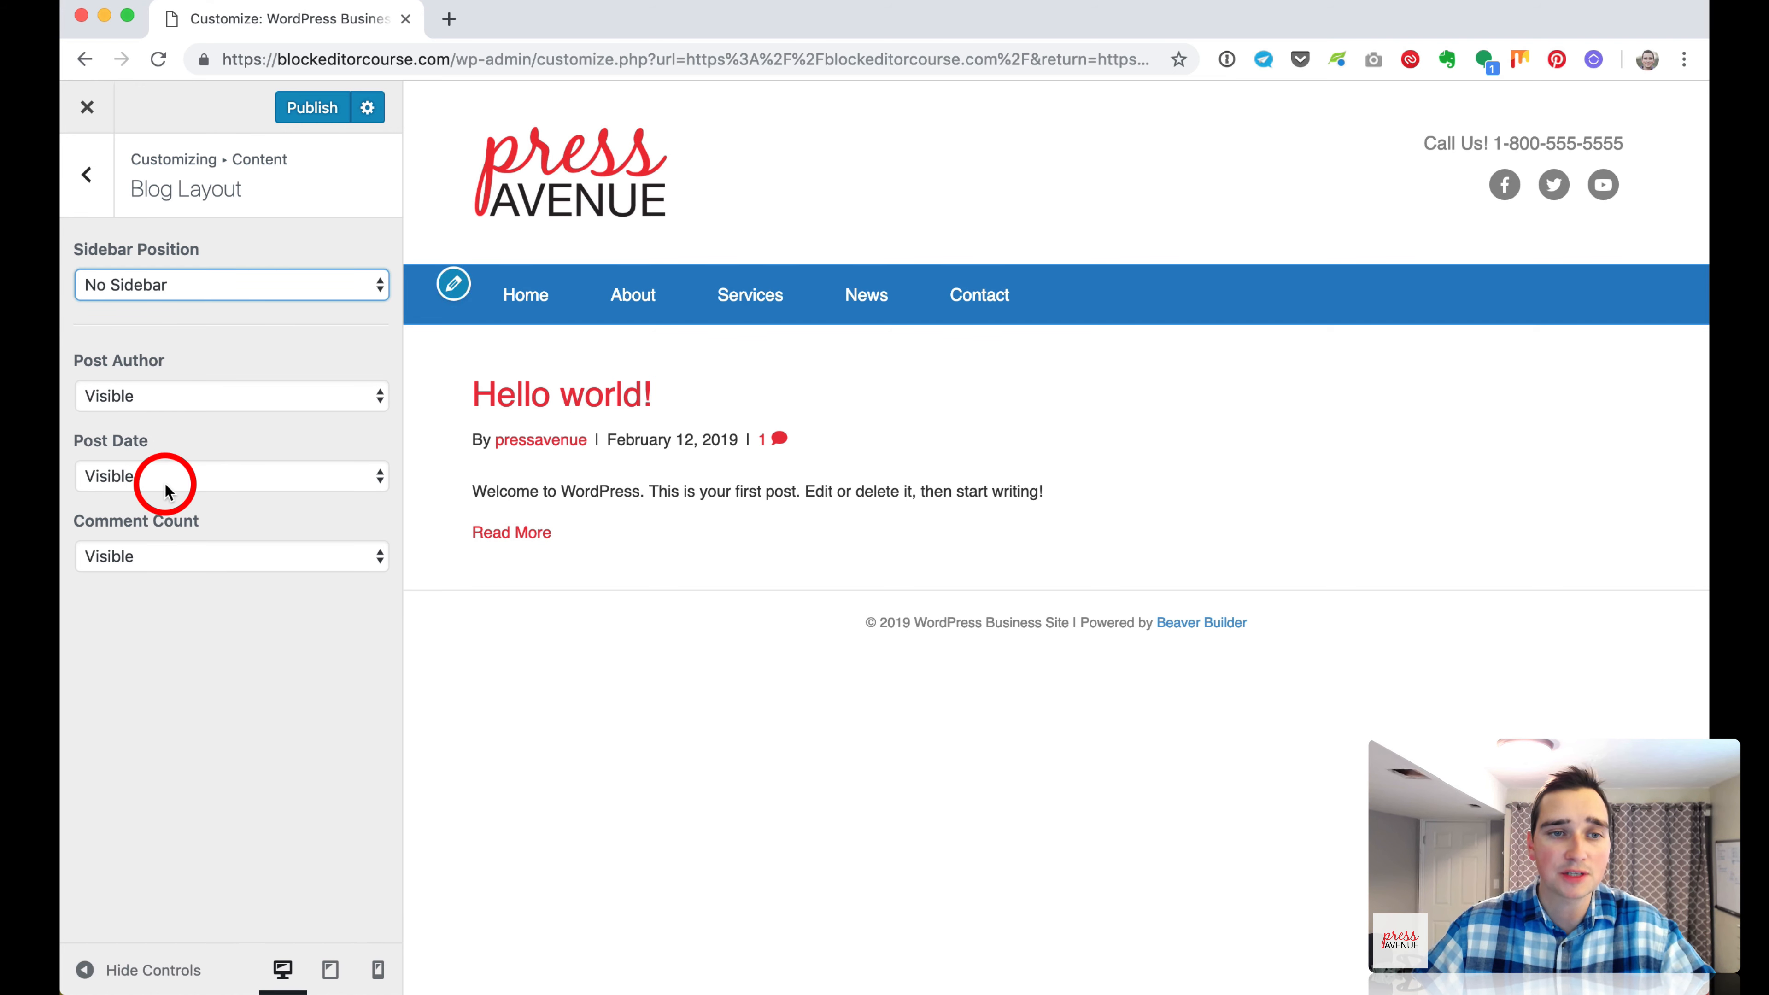
{"action": "left_click", "coordinate": [228, 556]}
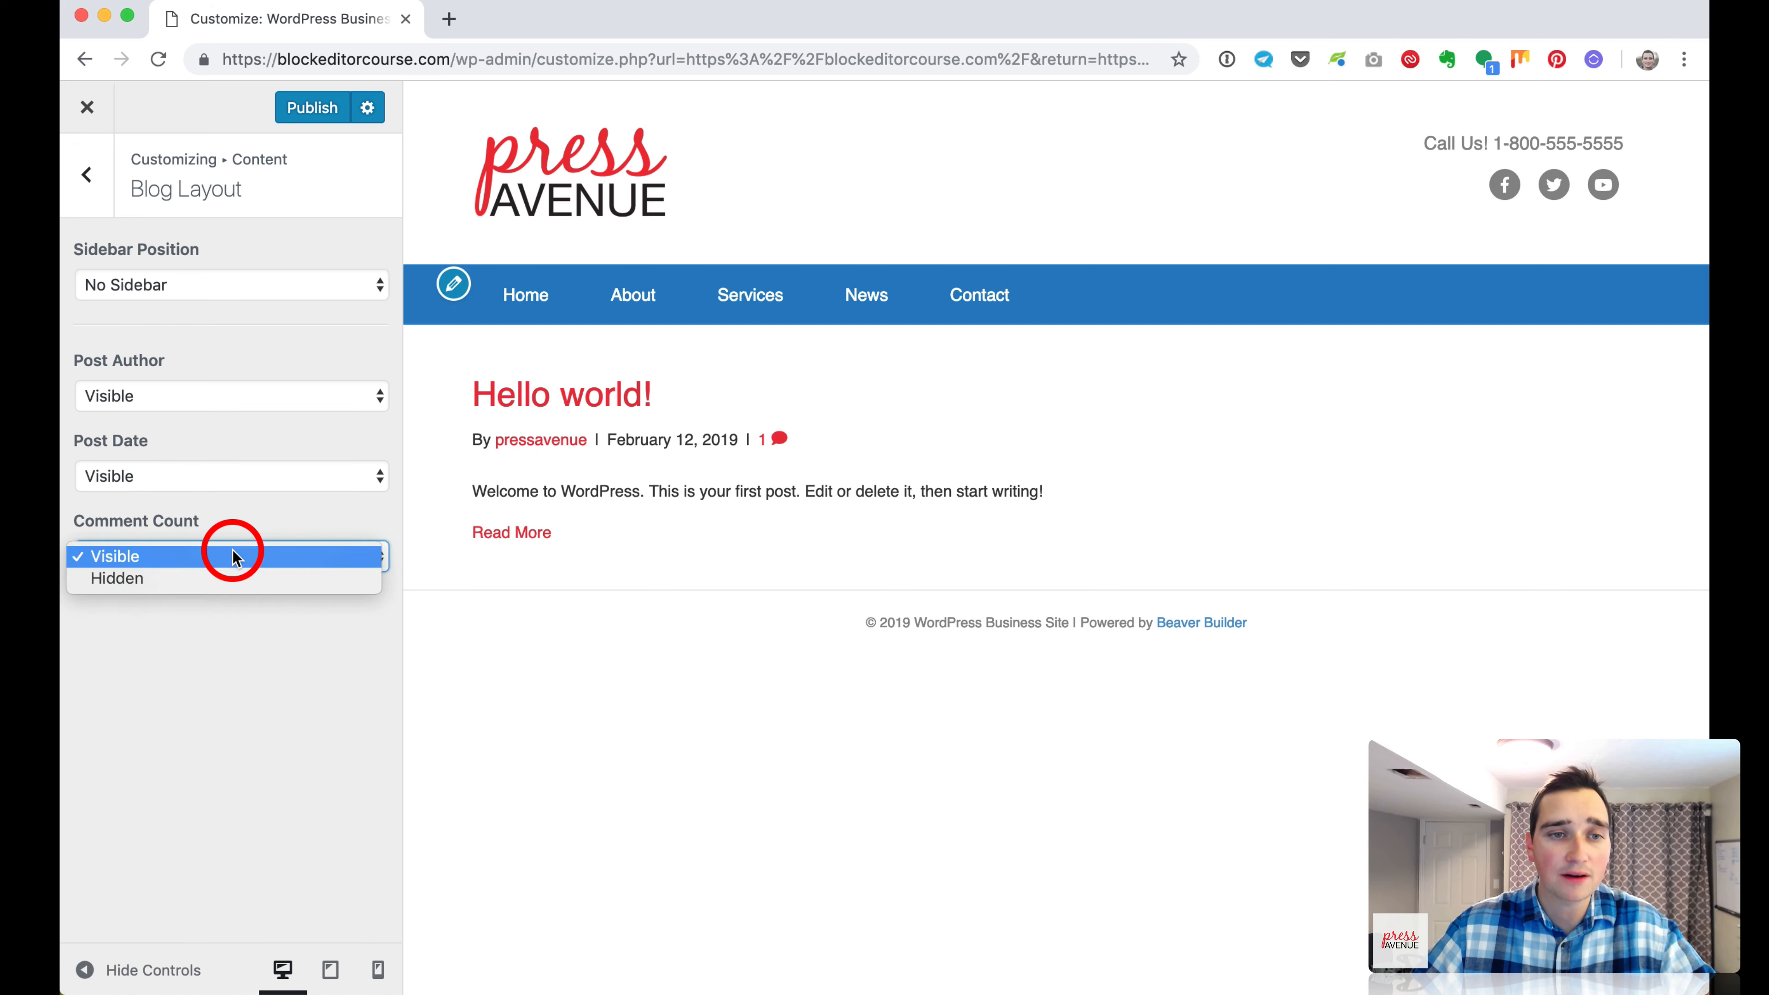
{"action": "left_click", "coordinate": [231, 578]}
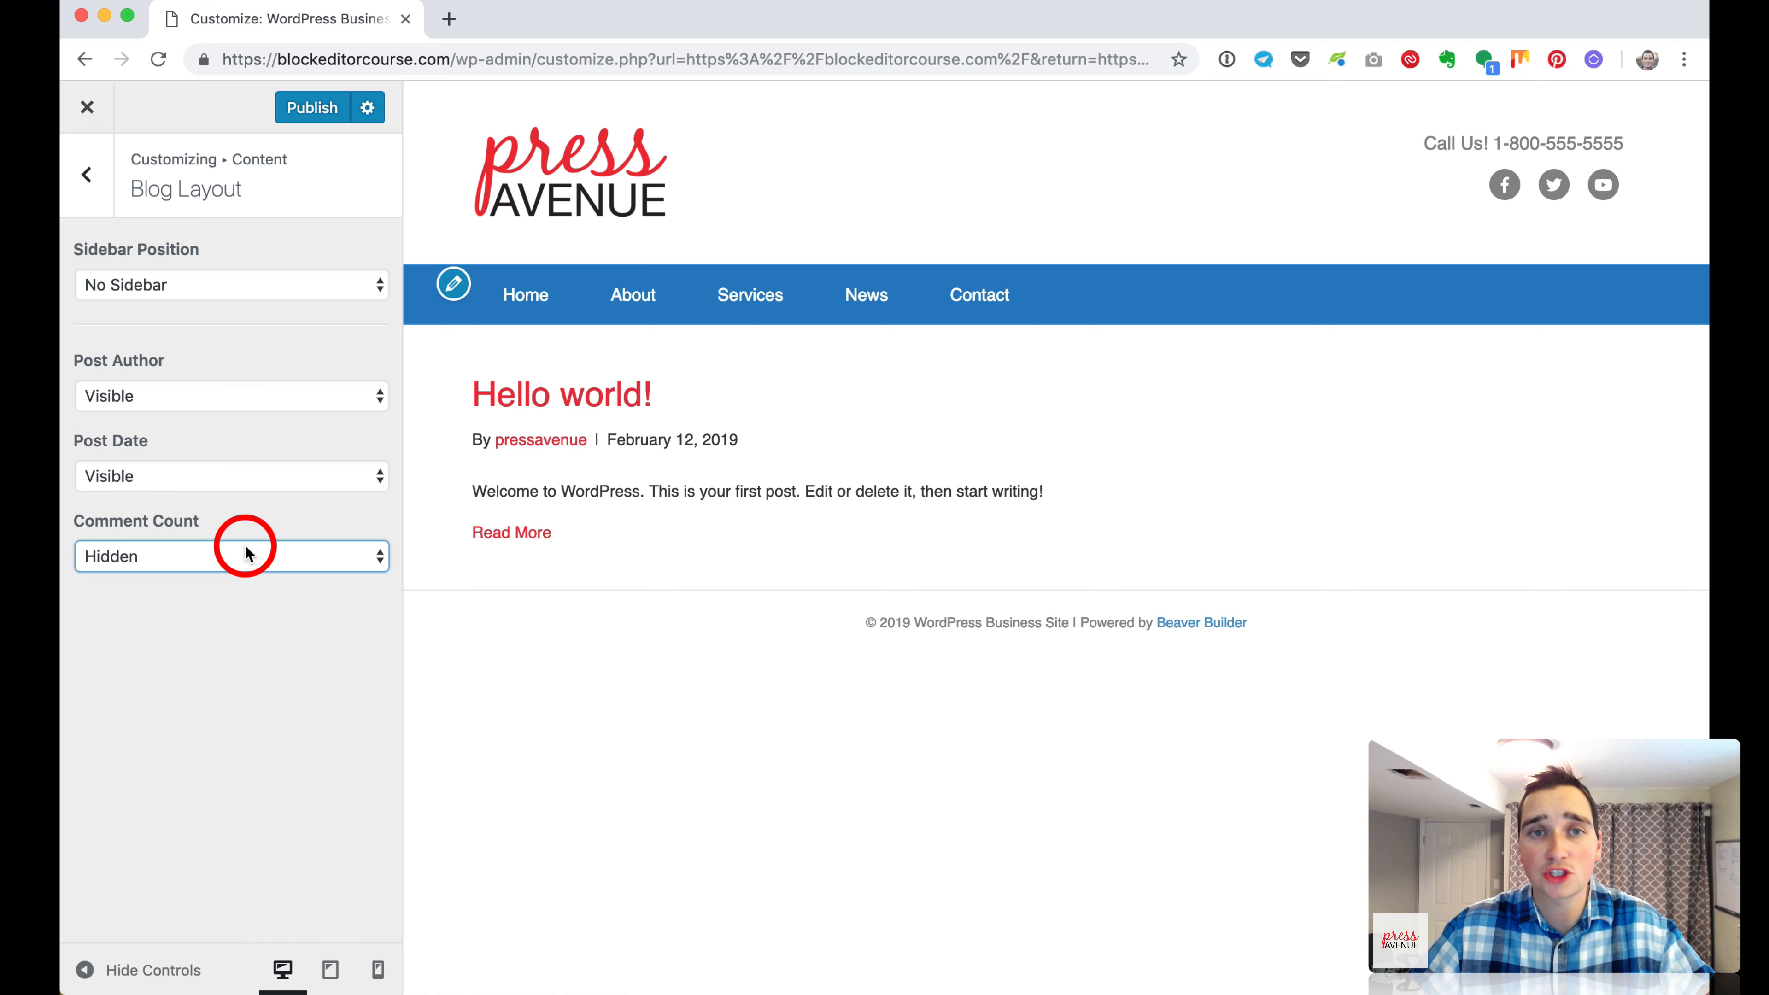
{"action": "left_click", "coordinate": [95, 183]}
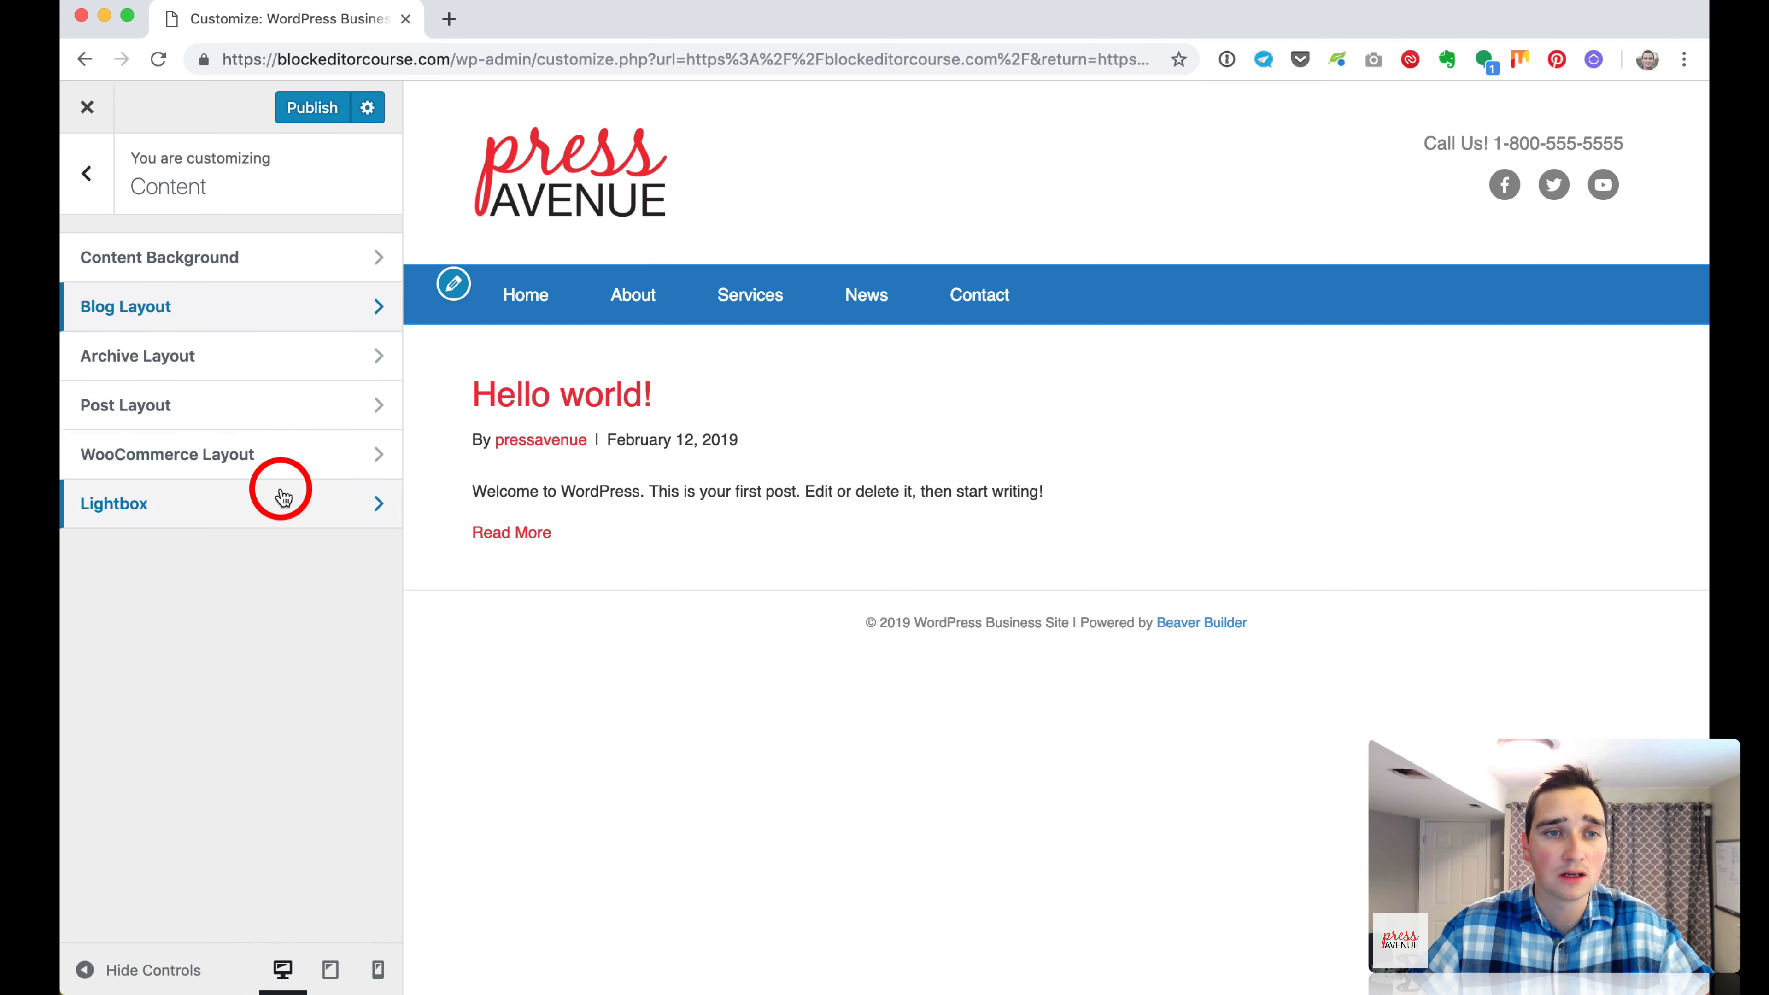
Review the Archive Layout and Post Layout settings of the Content section.
{"action": "left_click", "coordinate": [260, 368]}
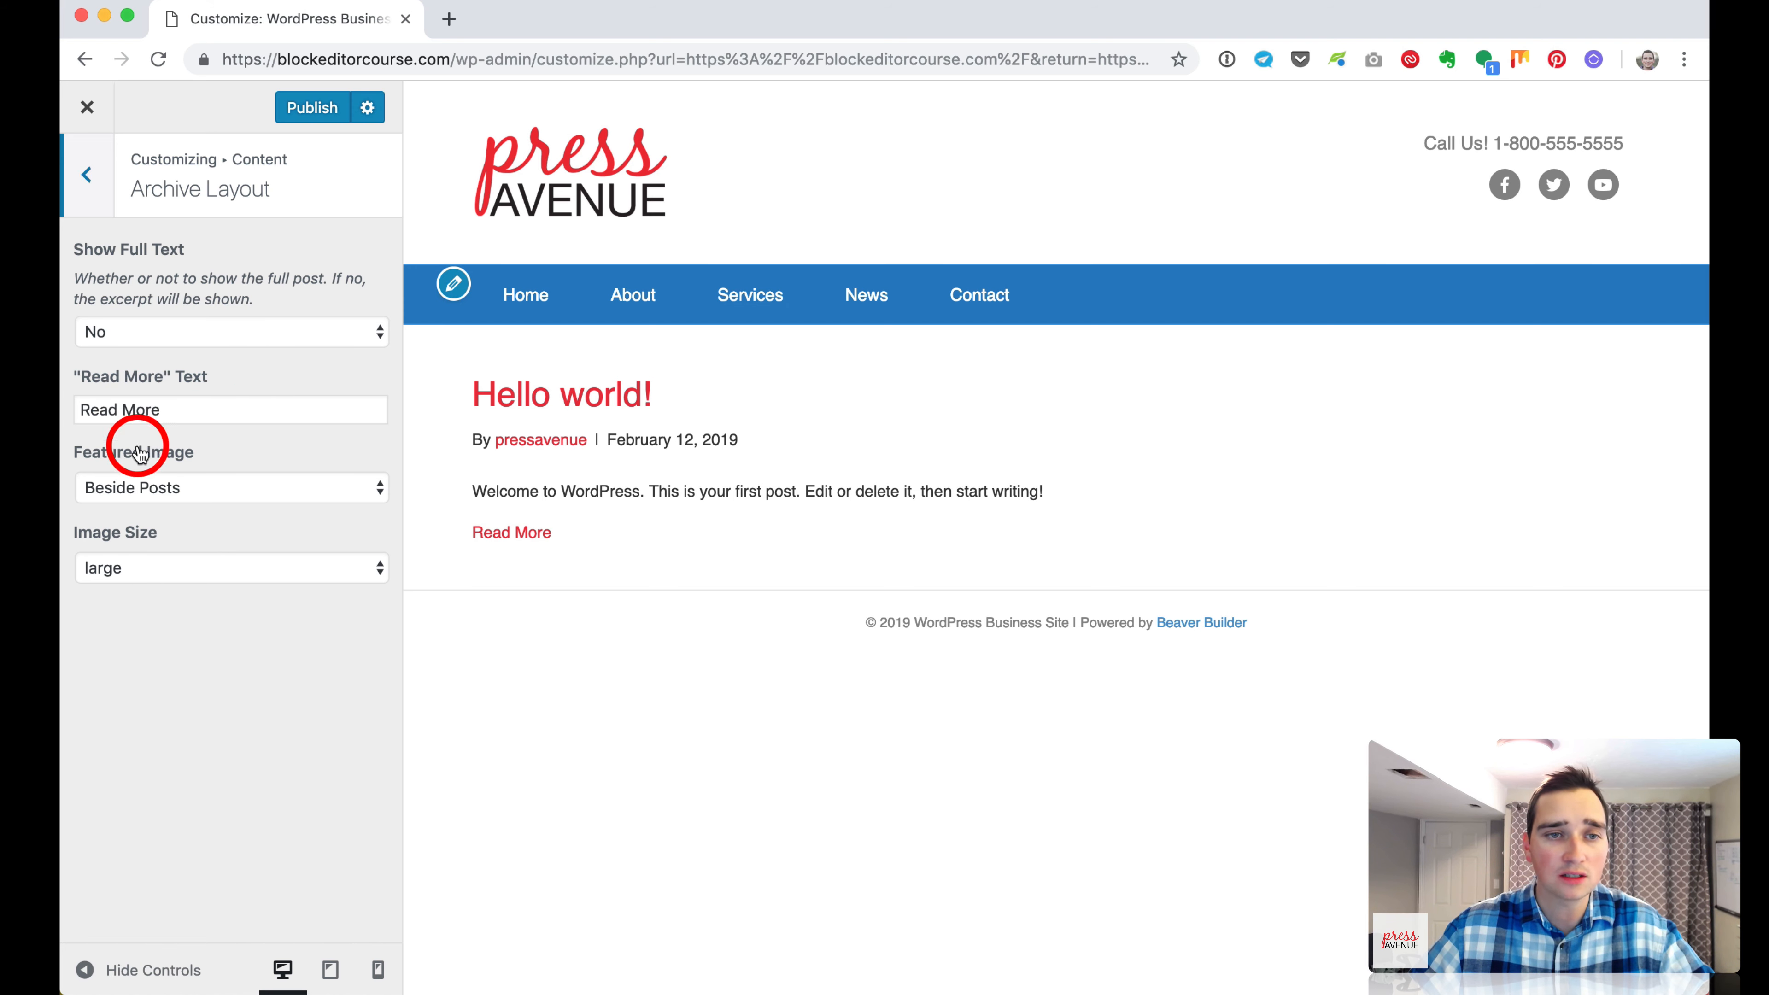
{"action": "left_click", "coordinate": [83, 178]}
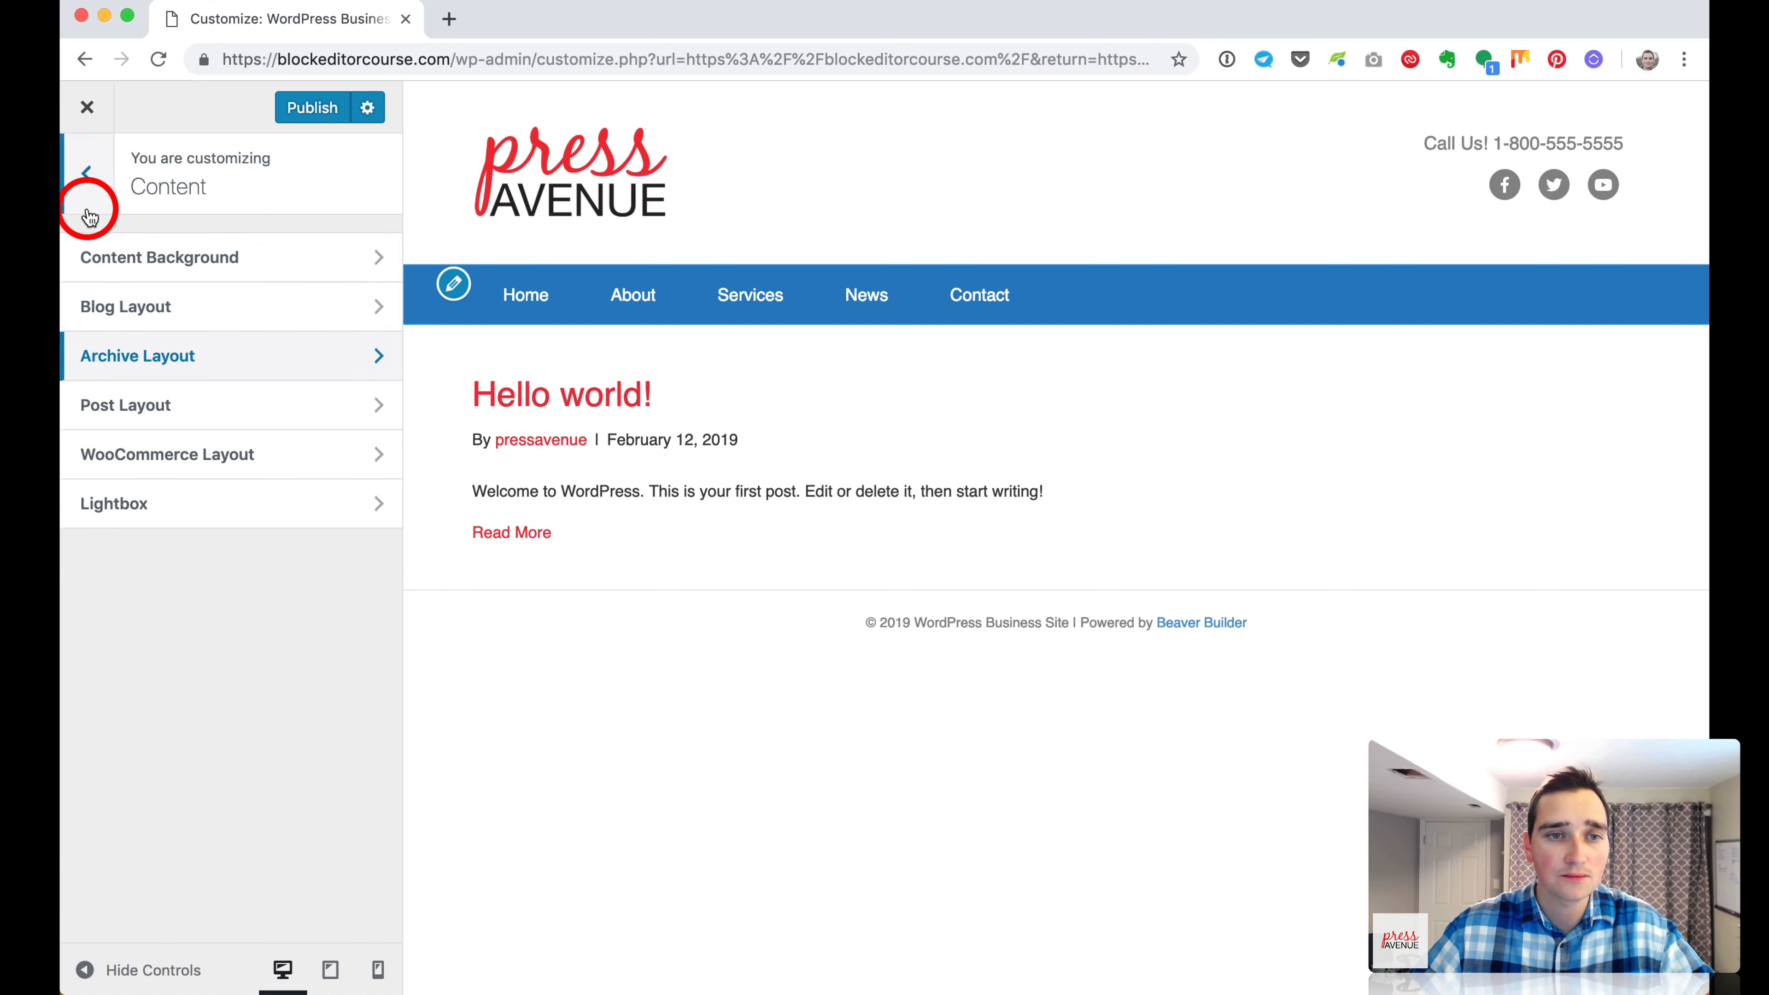
{"action": "left_click", "coordinate": [197, 400]}
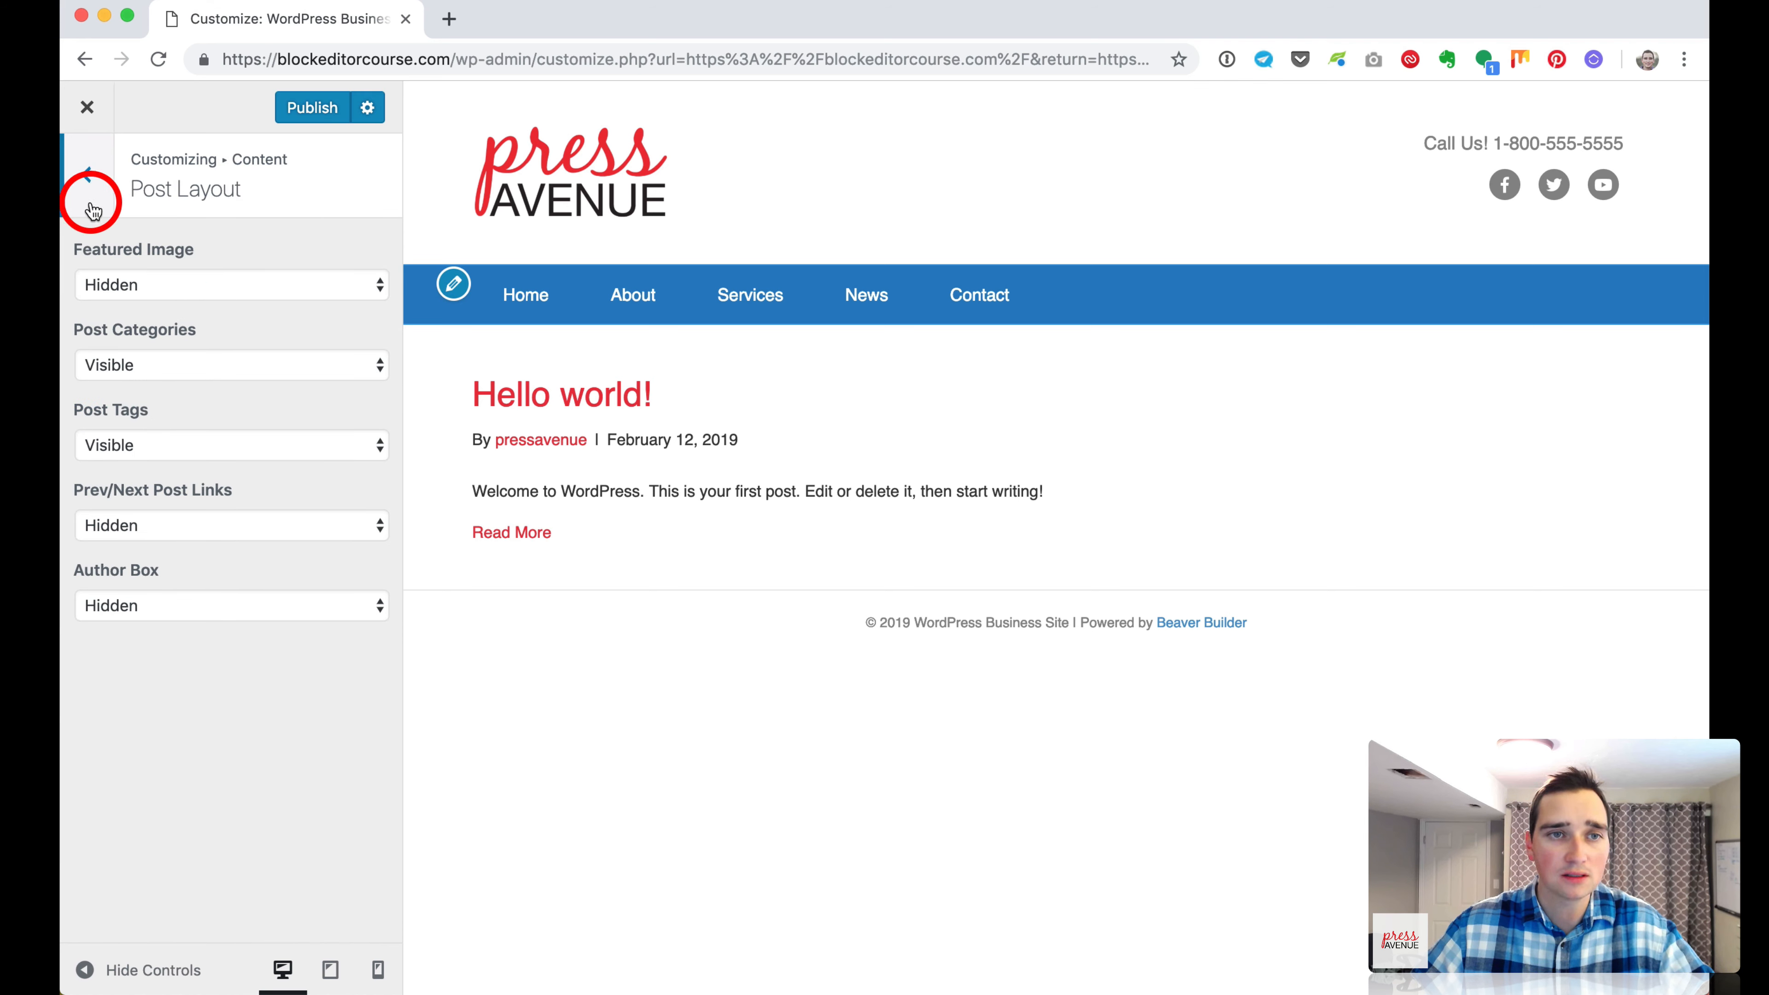
{"action": "left_click", "coordinate": [87, 187]}
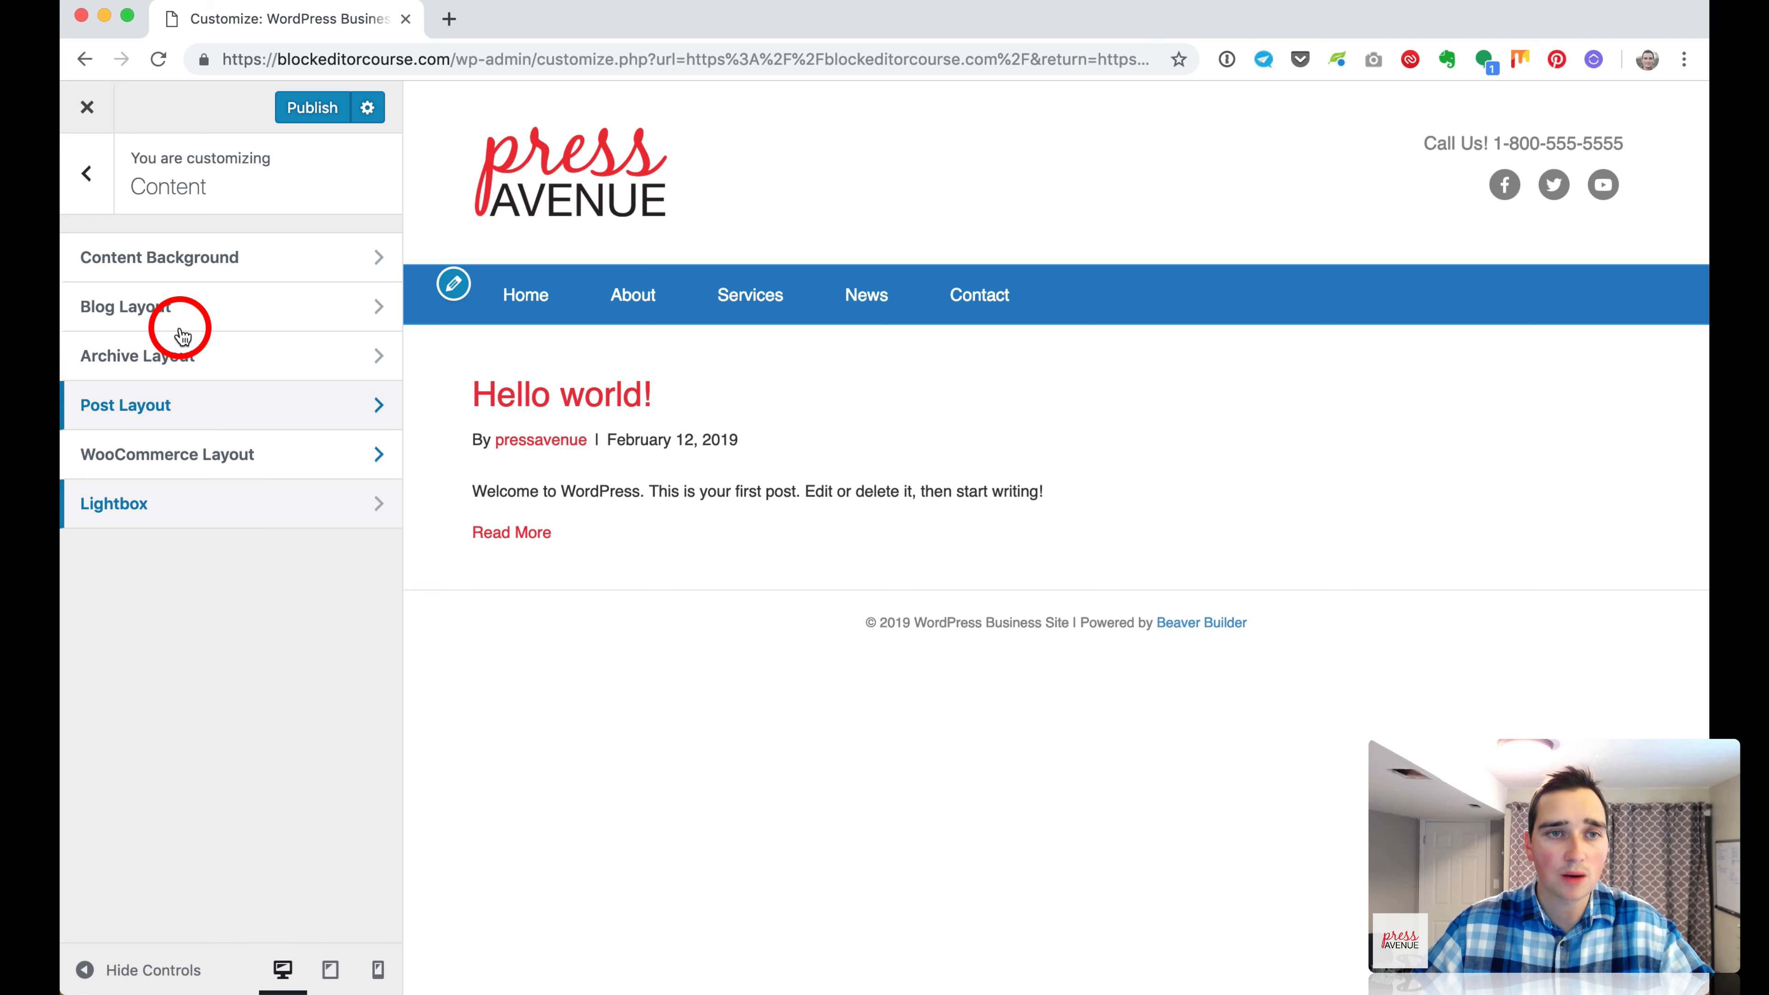
Check the available Footer Widgets Display options in the Footer Widgets Layout settings without changing them.
{"action": "left_click", "coordinate": [91, 187]}
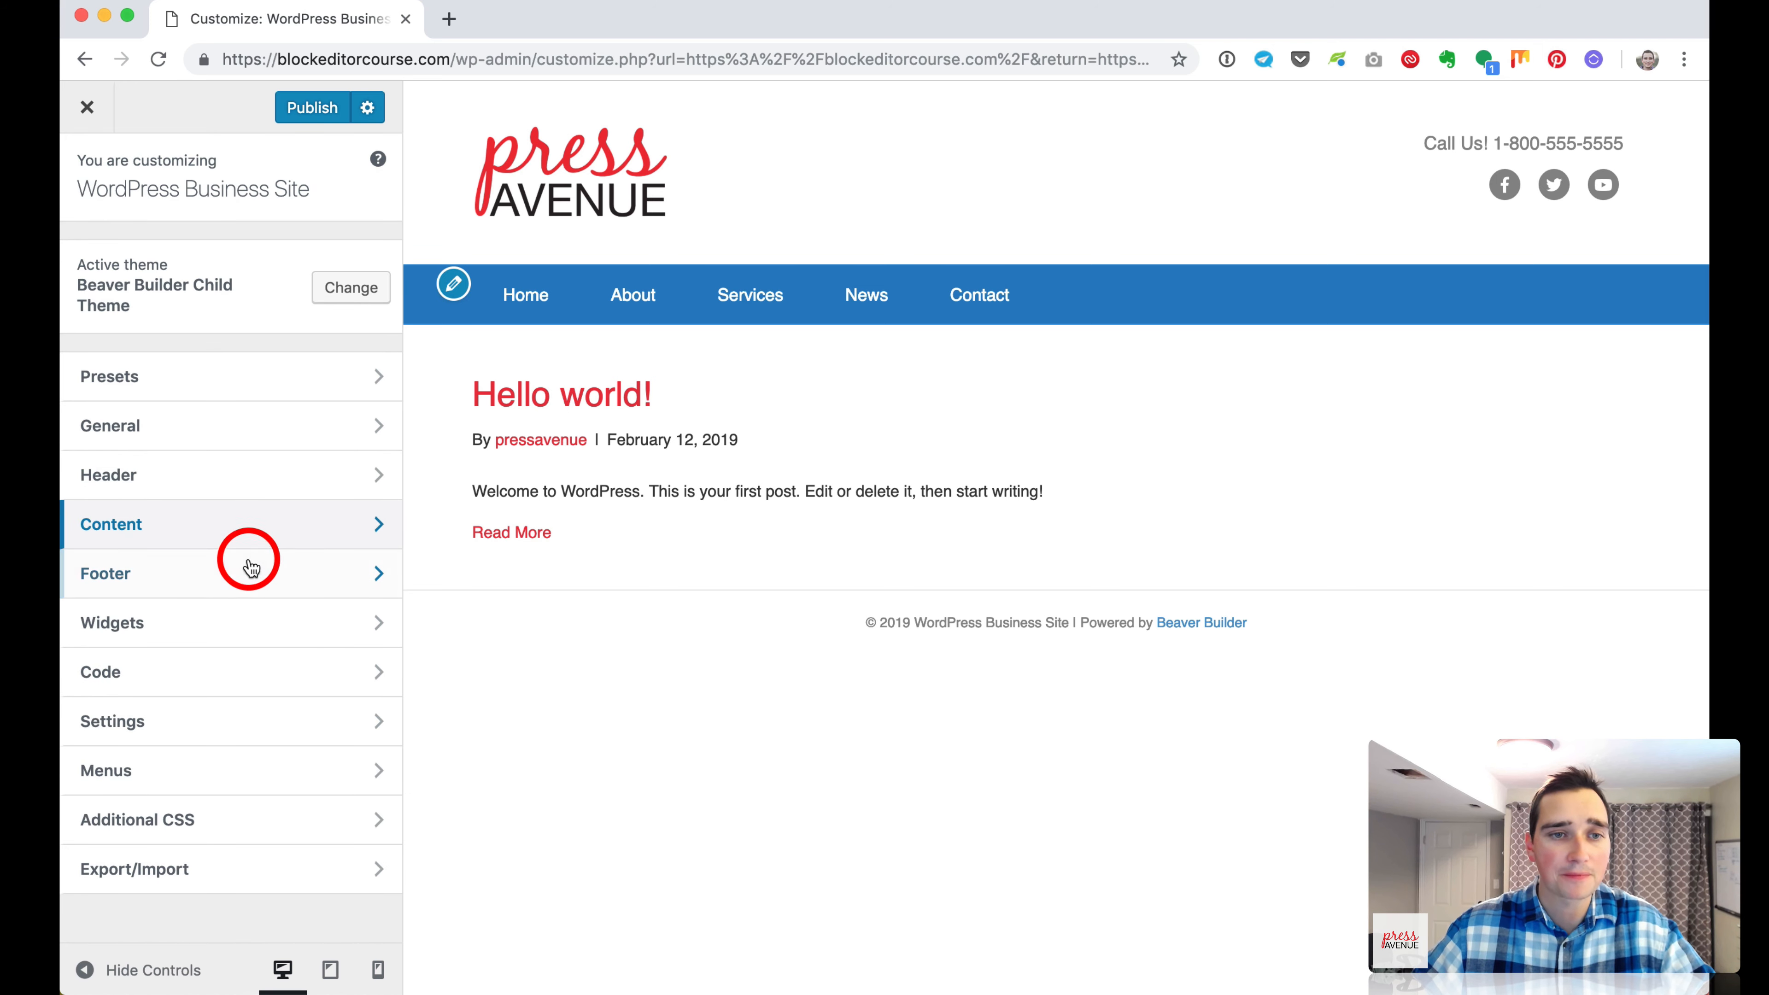
{"action": "left_click", "coordinate": [252, 589]}
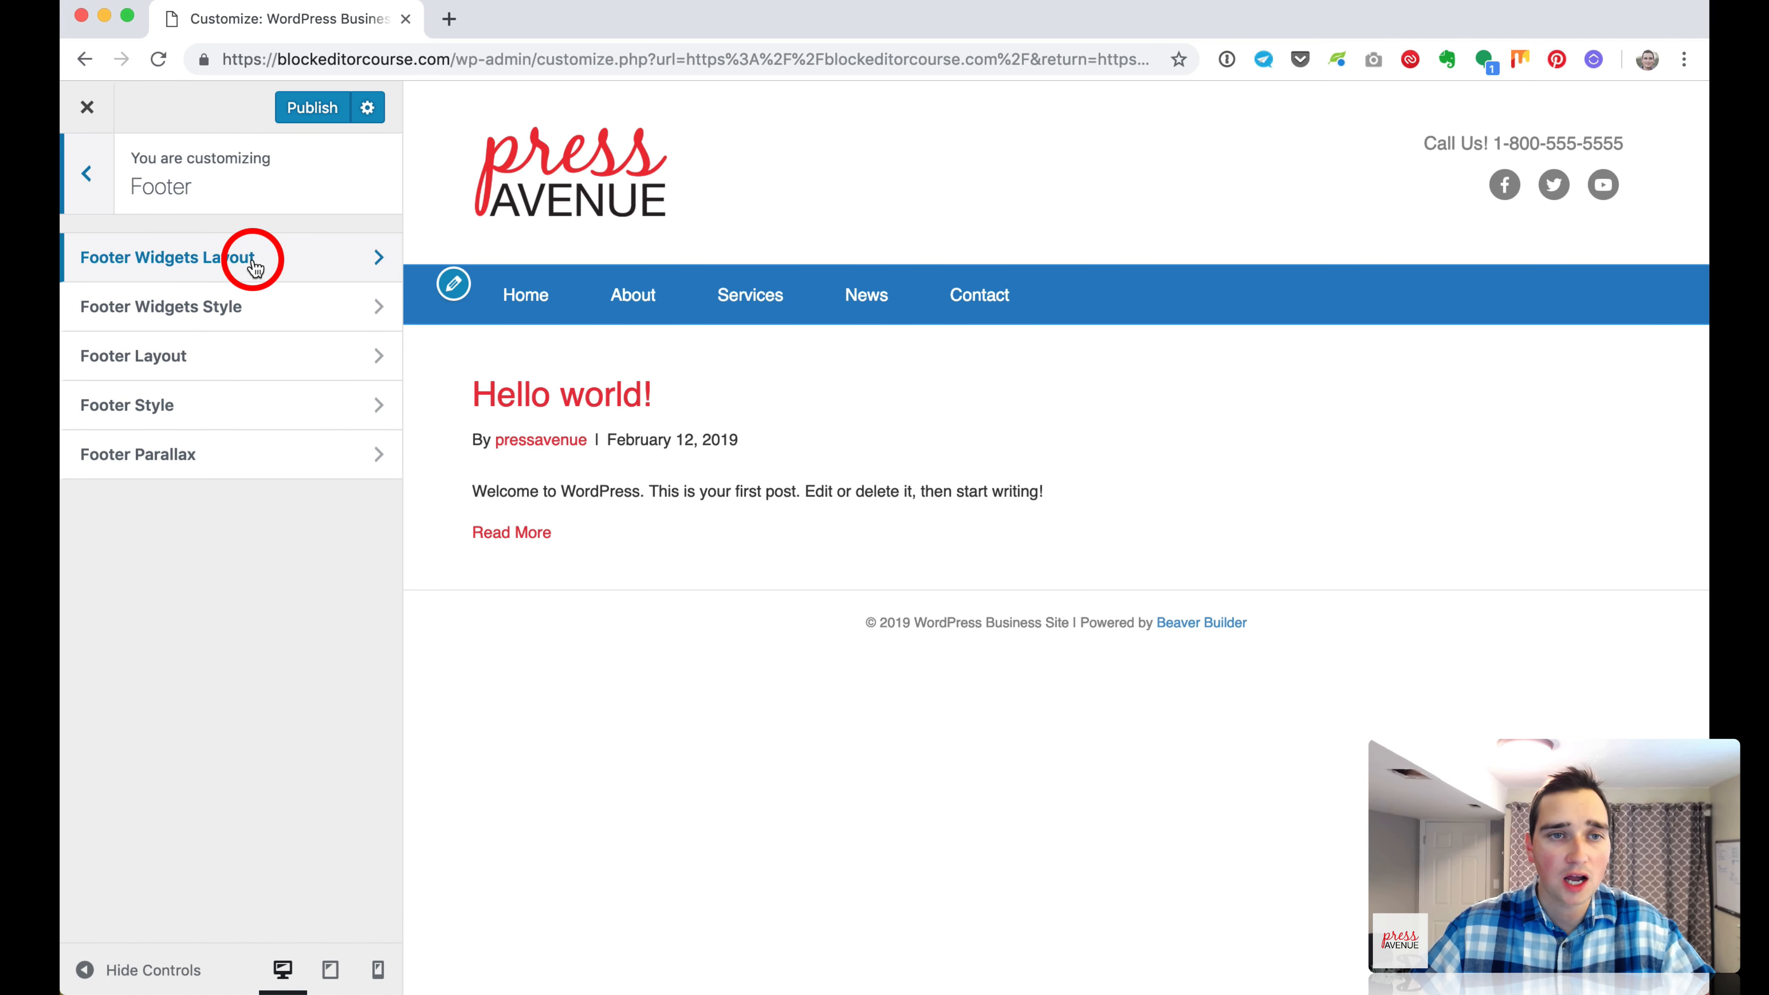
{"action": "left_click", "coordinate": [223, 263]}
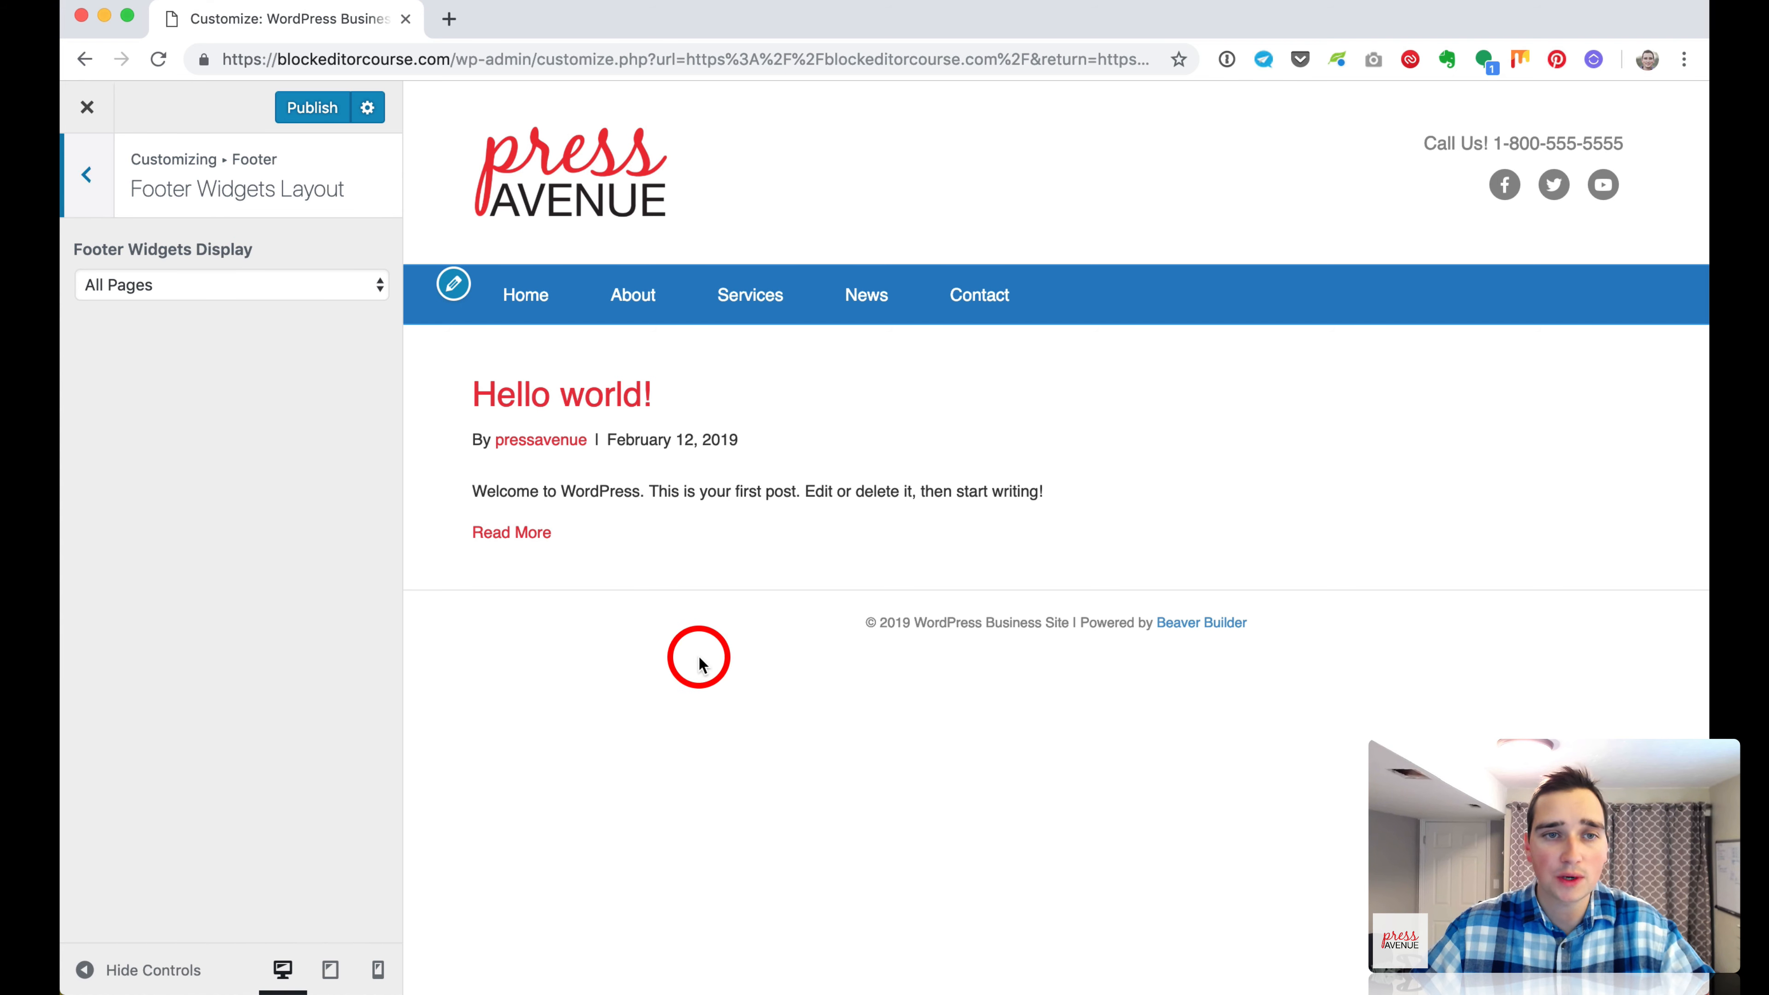
{"action": "left_click", "coordinate": [298, 297]}
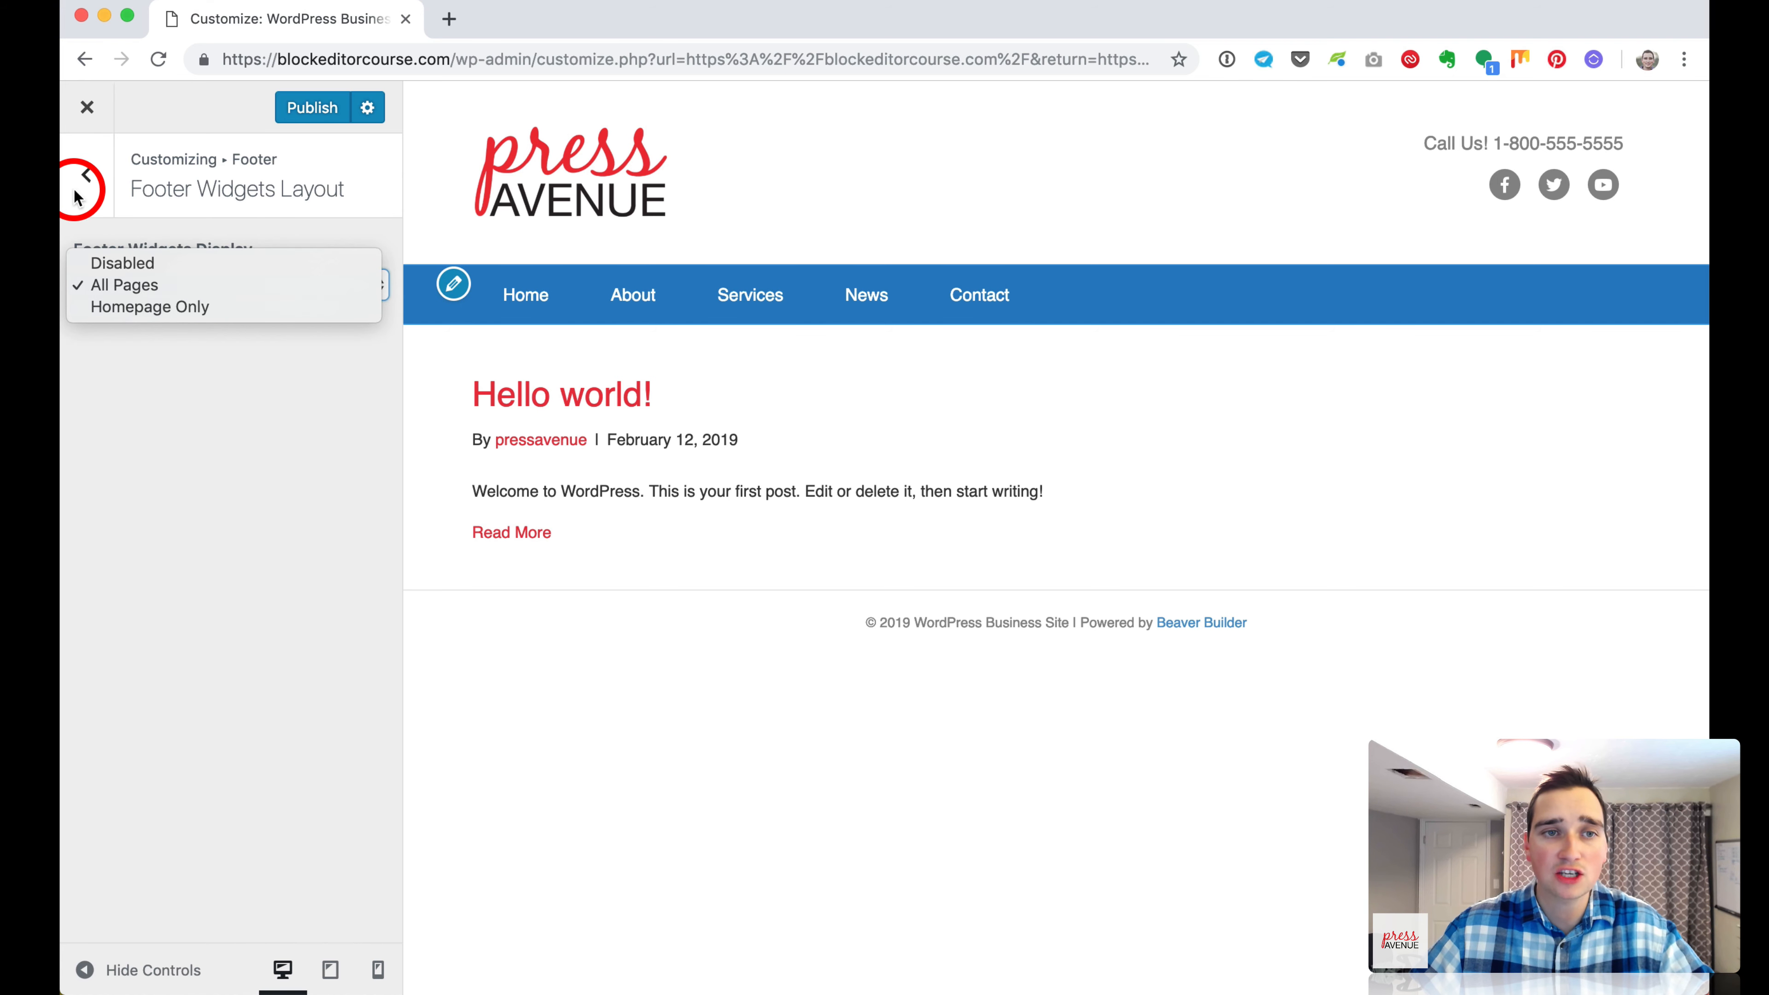
{"action": "left_click", "coordinate": [86, 174]}
{"action": "left_click", "coordinate": [86, 174]}
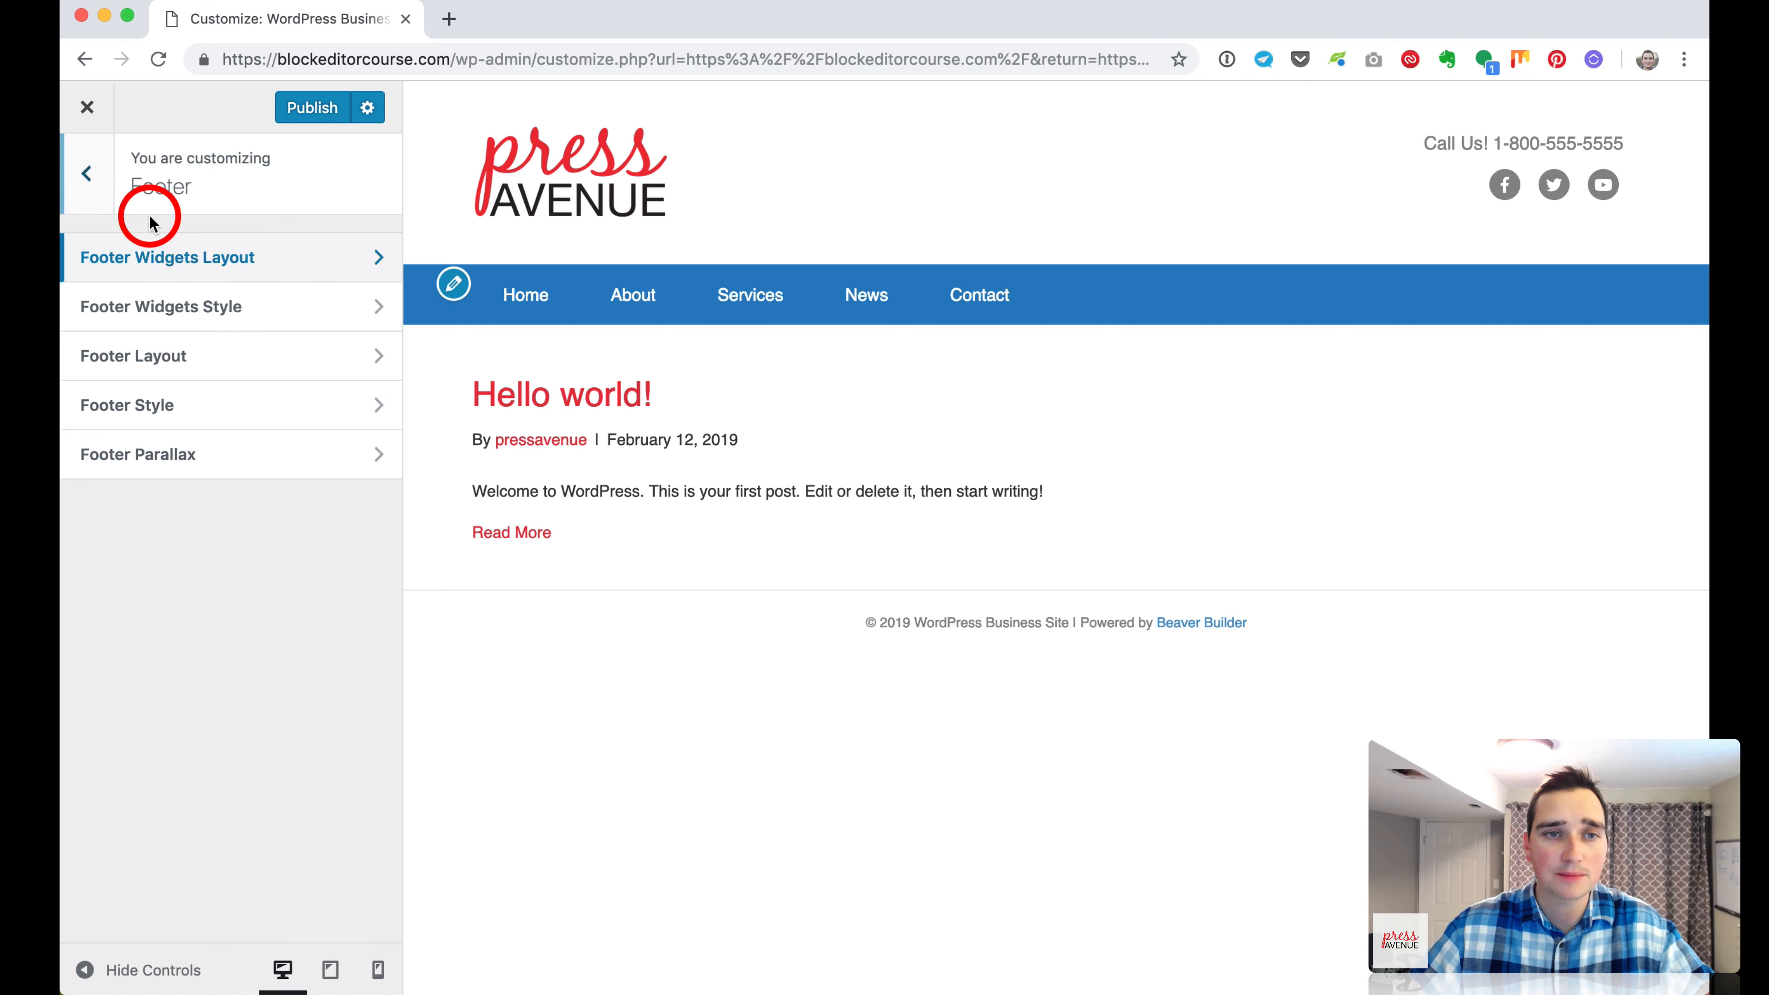
Review the Footer Widgets Style settings and set the Footer Layout to 2 Columns.
{"action": "left_click", "coordinate": [296, 314]}
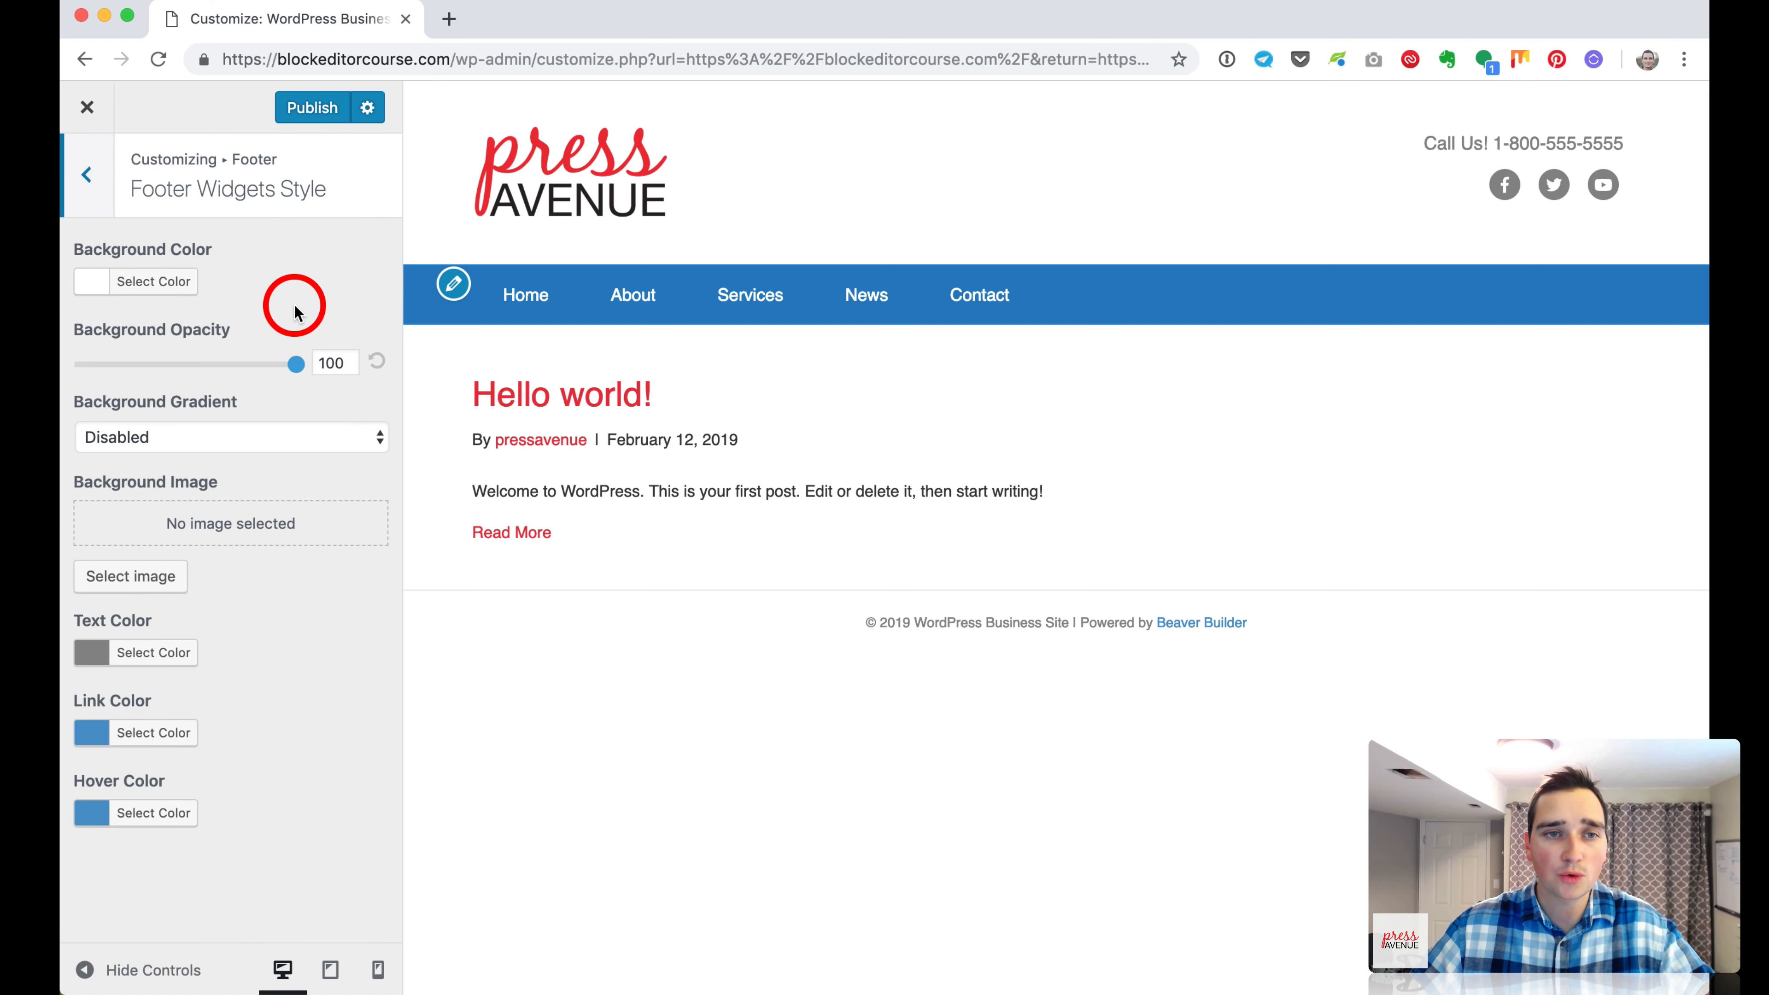
{"action": "left_click", "coordinate": [96, 183]}
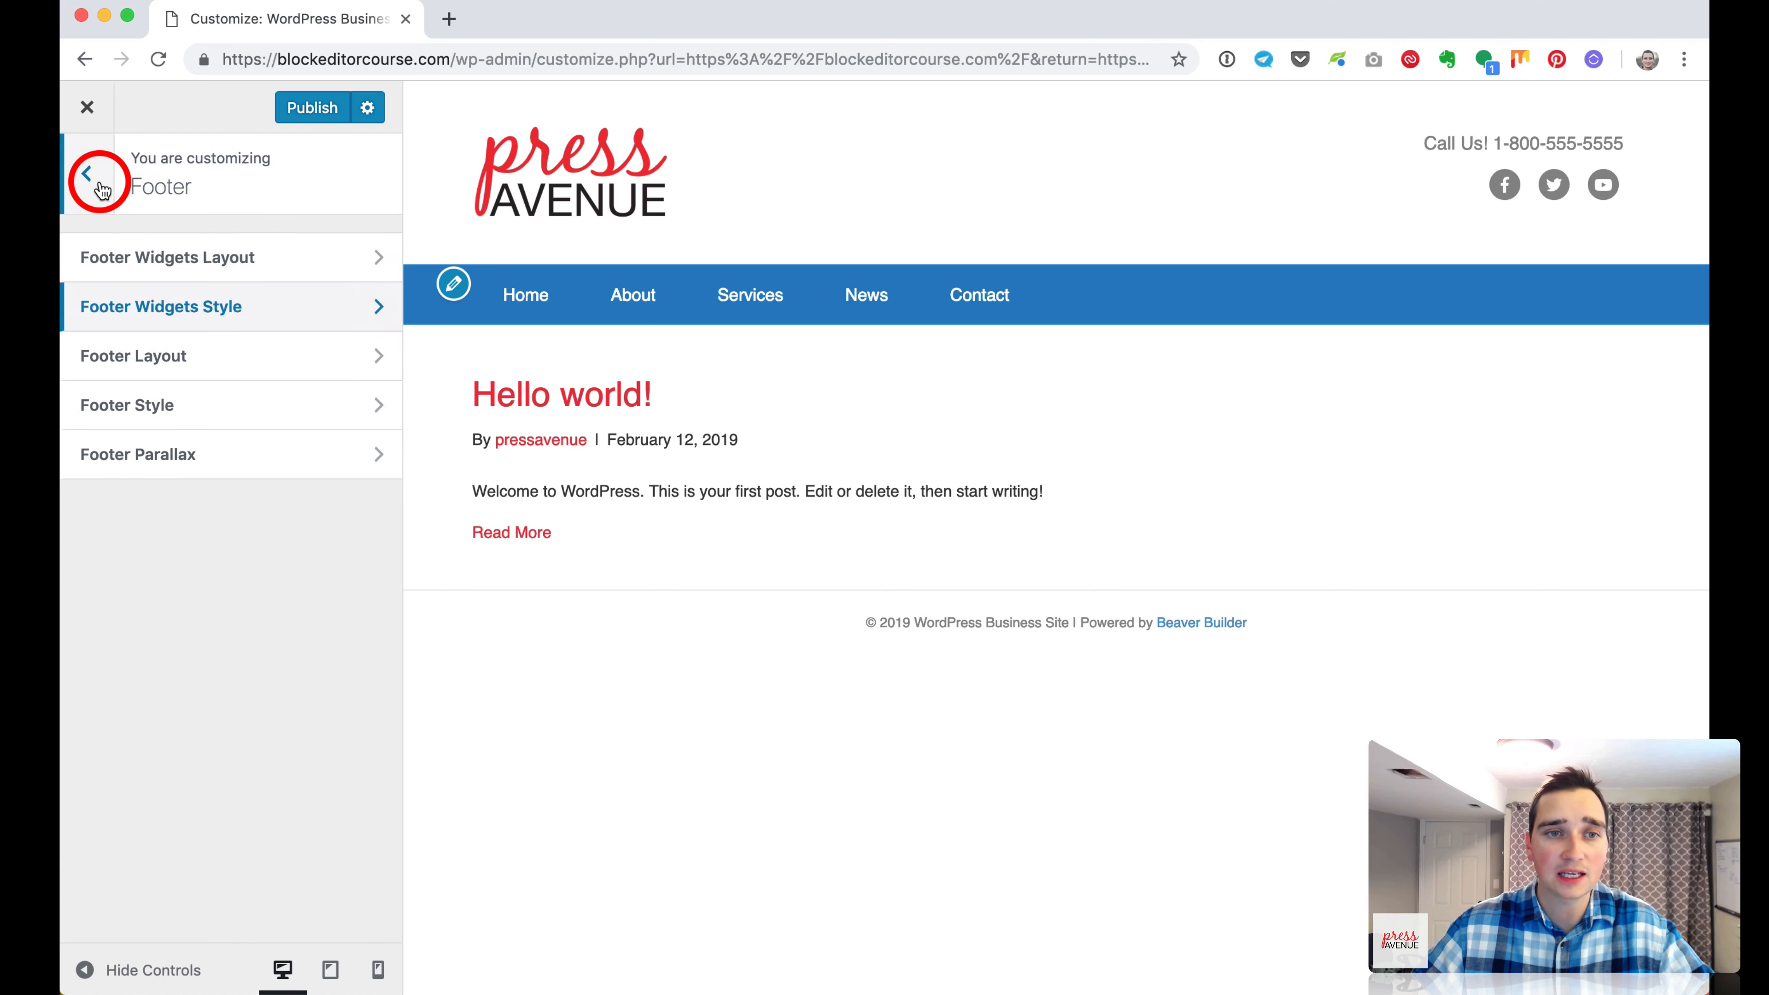
{"action": "left_click", "coordinate": [175, 348]}
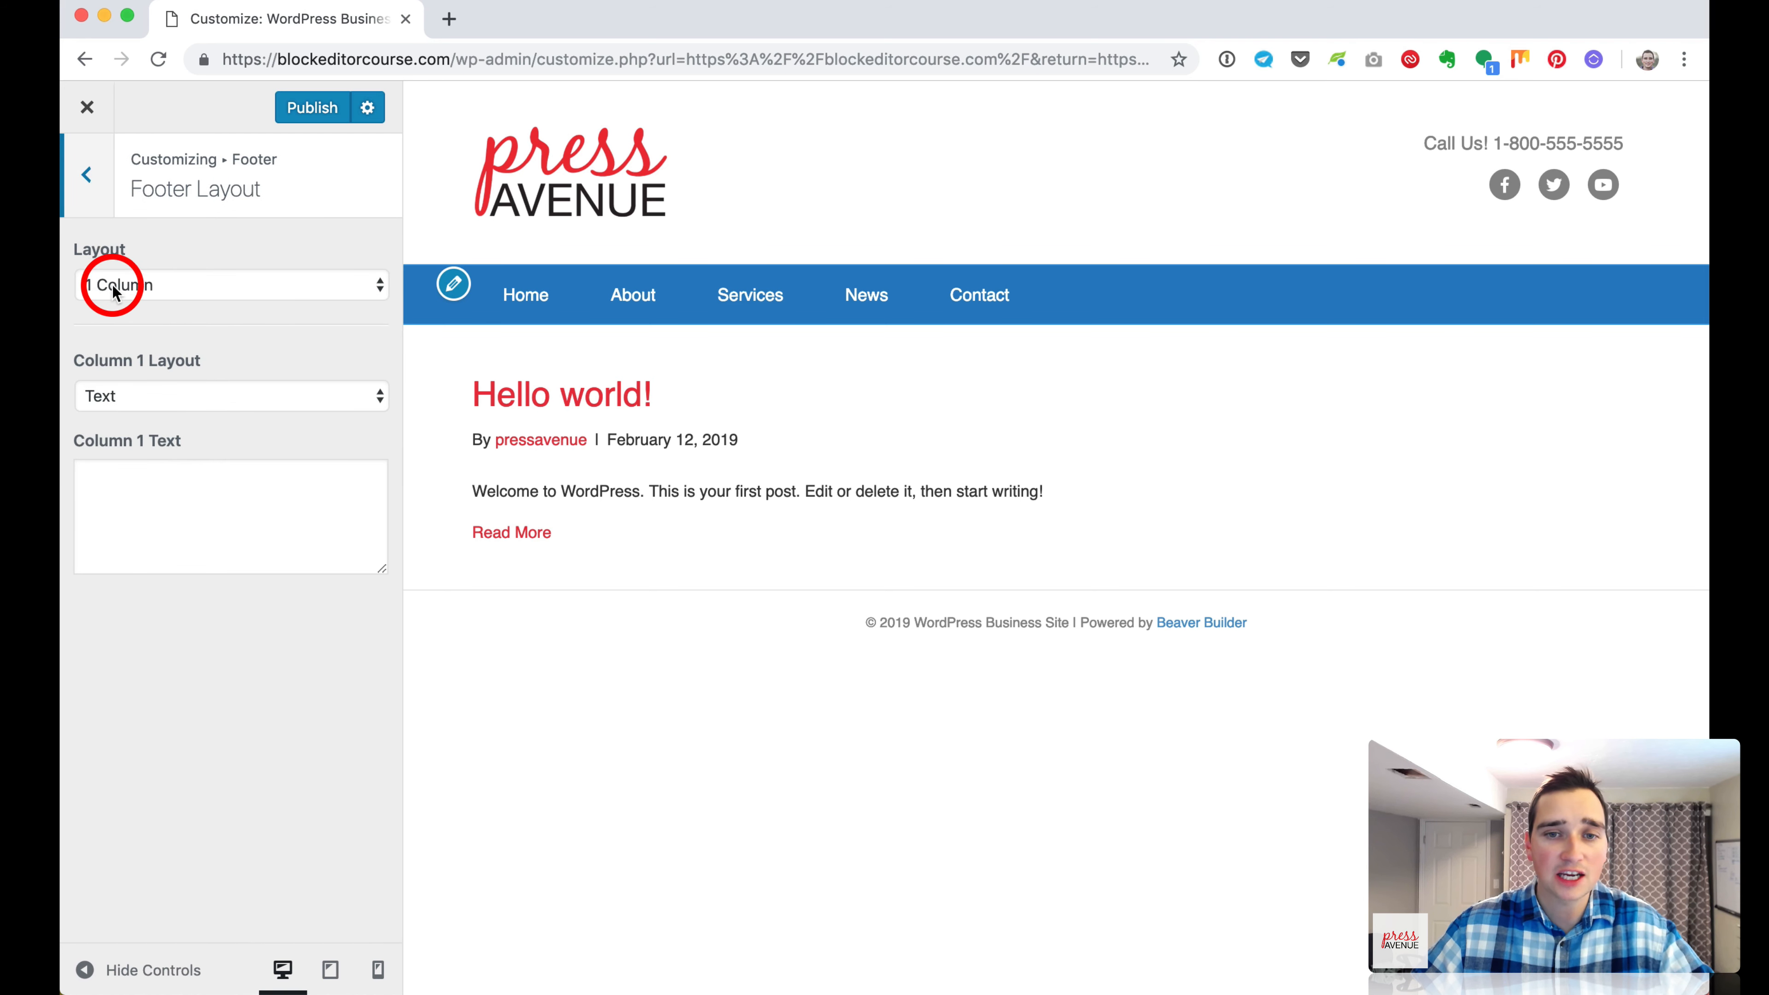
{"action": "left_click", "coordinate": [284, 279]}
{"action": "left_click", "coordinate": [287, 315]}
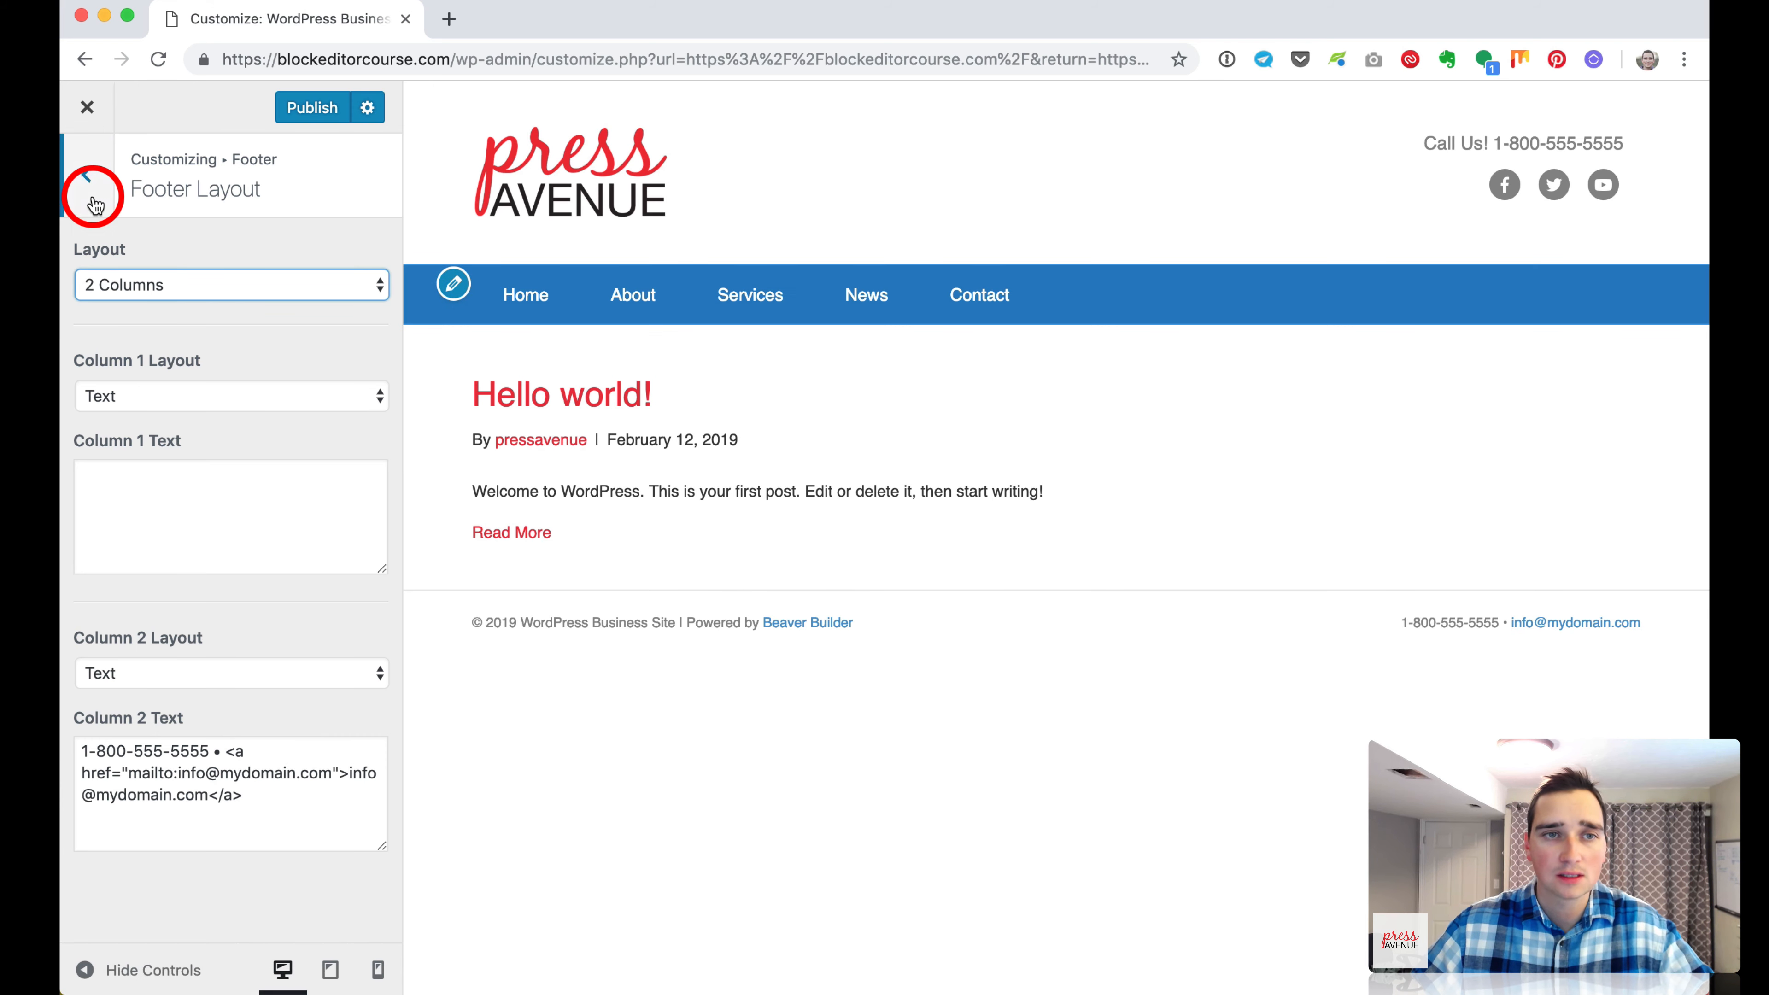
{"action": "left_click", "coordinate": [90, 180]}
In the Footer Style settings, set the Background Color to blue #1e73be and the Text Color to white #ffffff.
{"action": "left_click", "coordinate": [278, 404]}
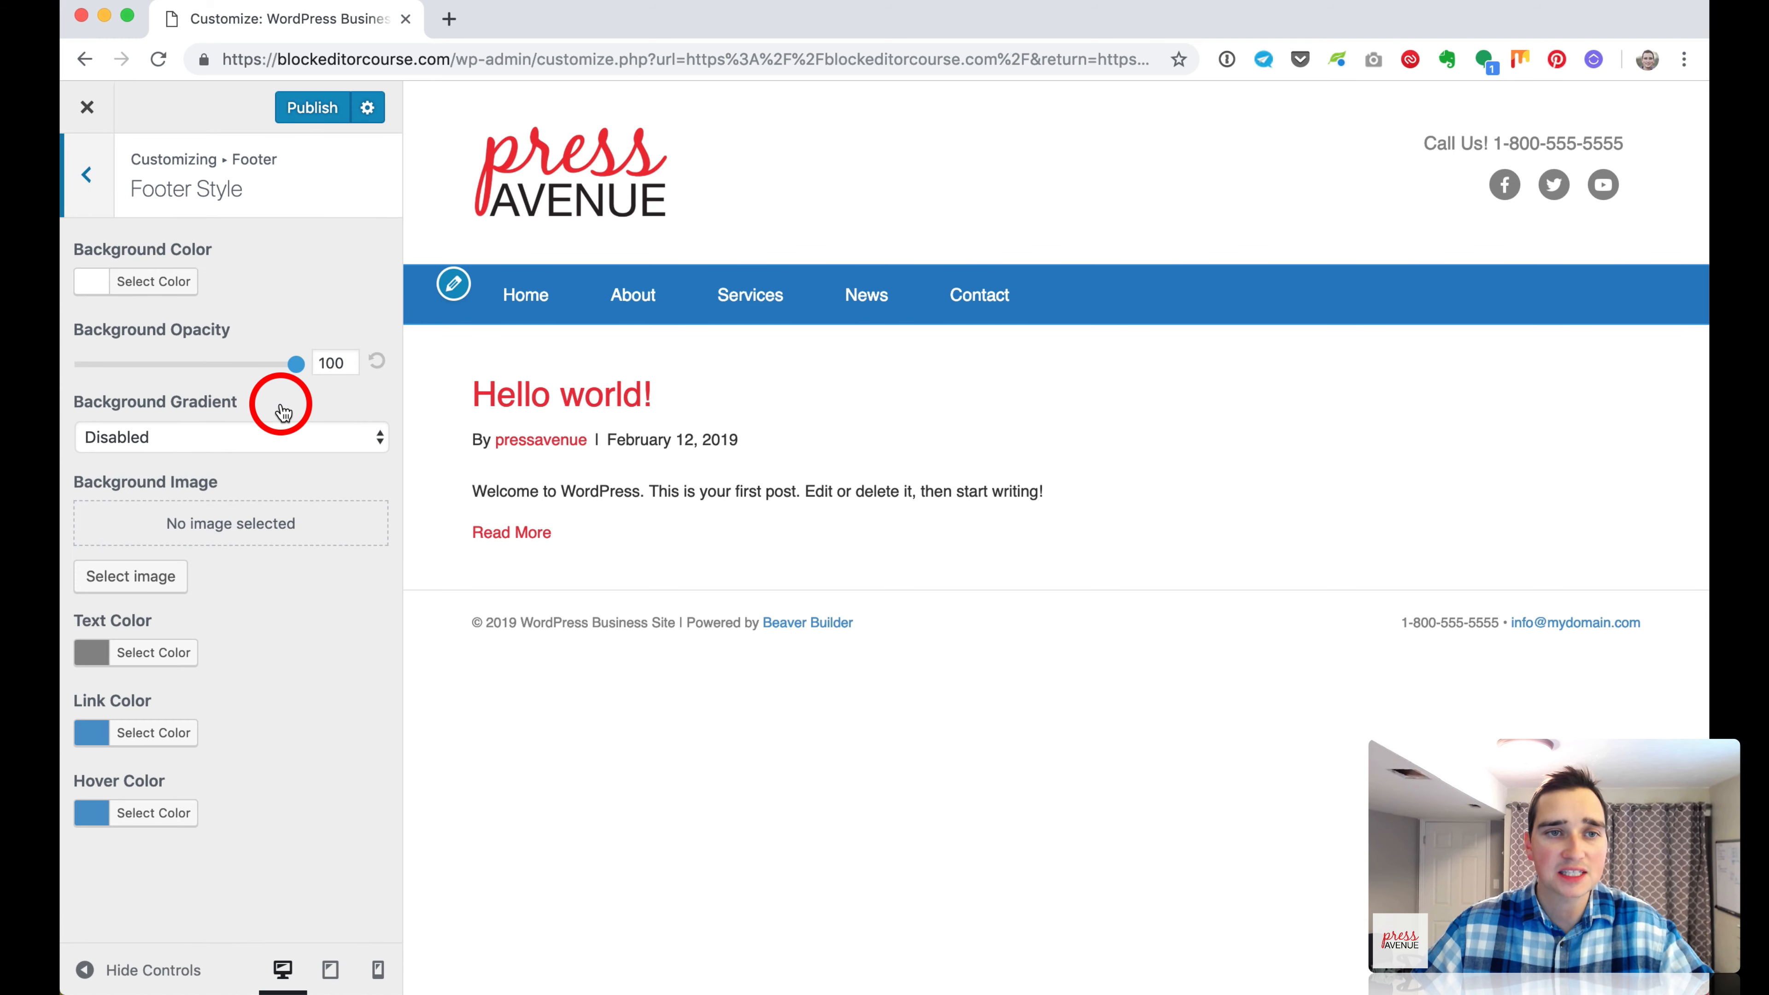
{"action": "left_click", "coordinate": [155, 281]}
{"action": "left_click", "coordinate": [257, 545]}
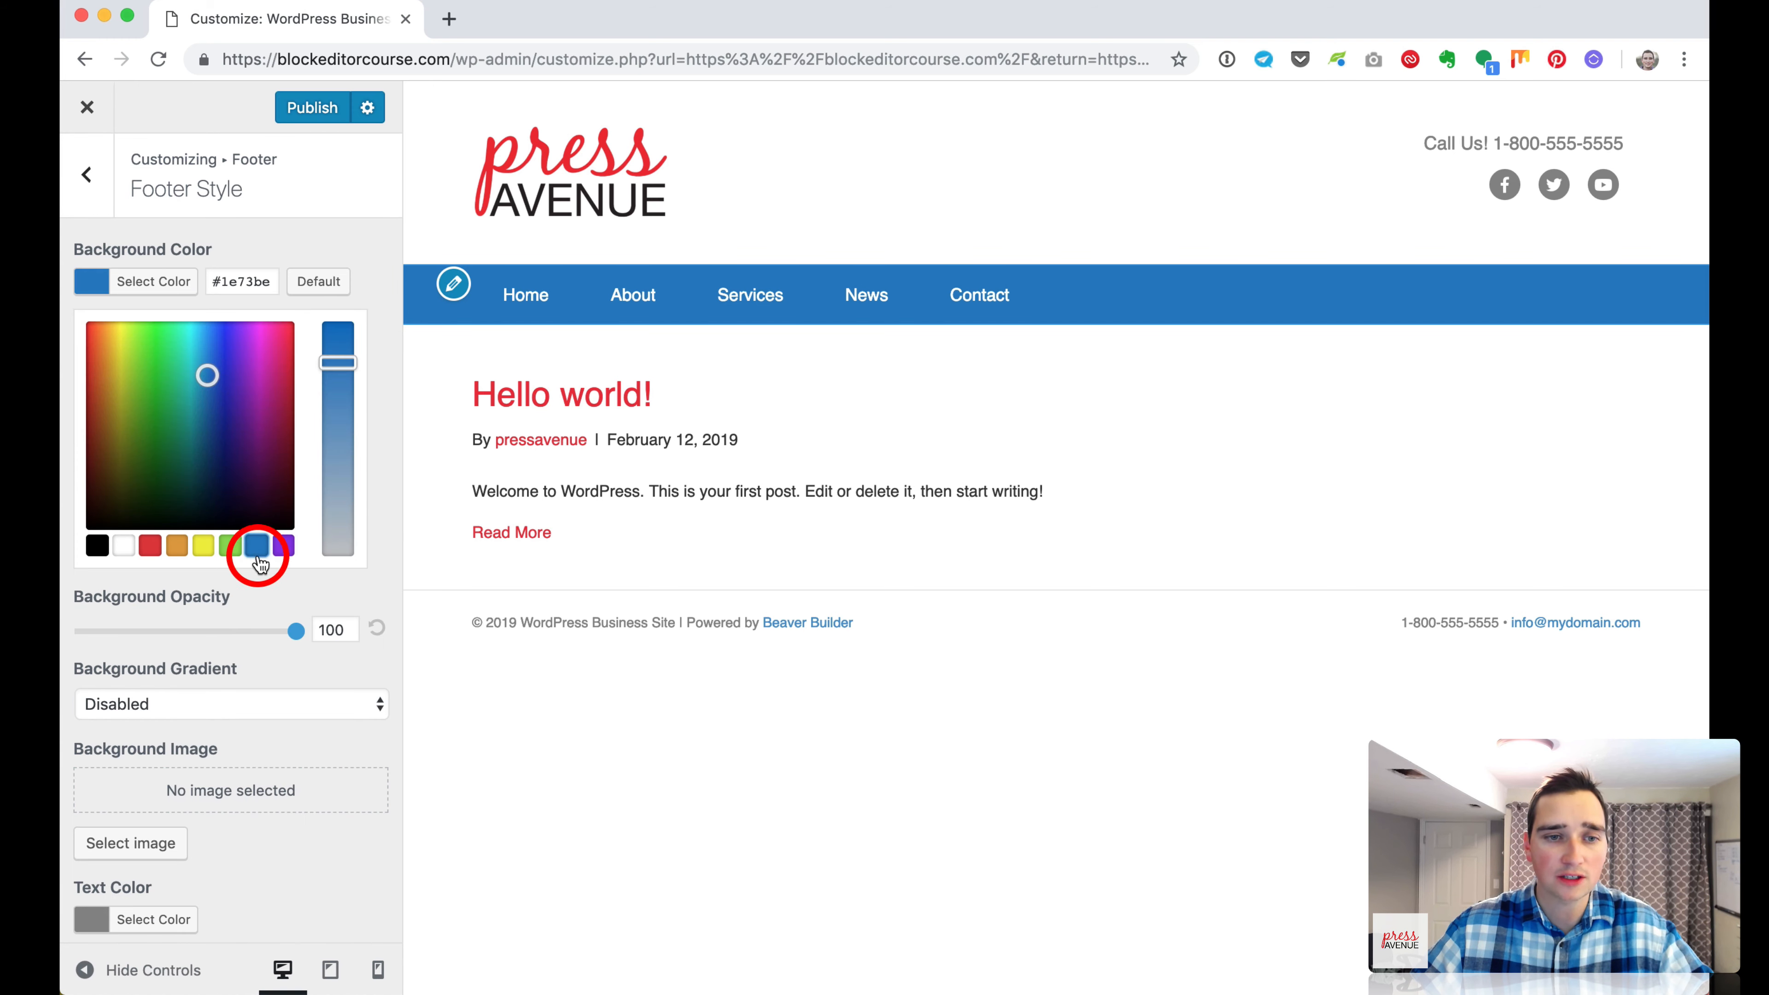
{"action": "scroll", "coordinate": [257, 592], "scroll_direction": "down", "scroll_amount": 3}
{"action": "left_click", "coordinate": [167, 733]}
{"action": "scroll", "coordinate": [169, 753], "scroll_direction": "down", "scroll_amount": 4}
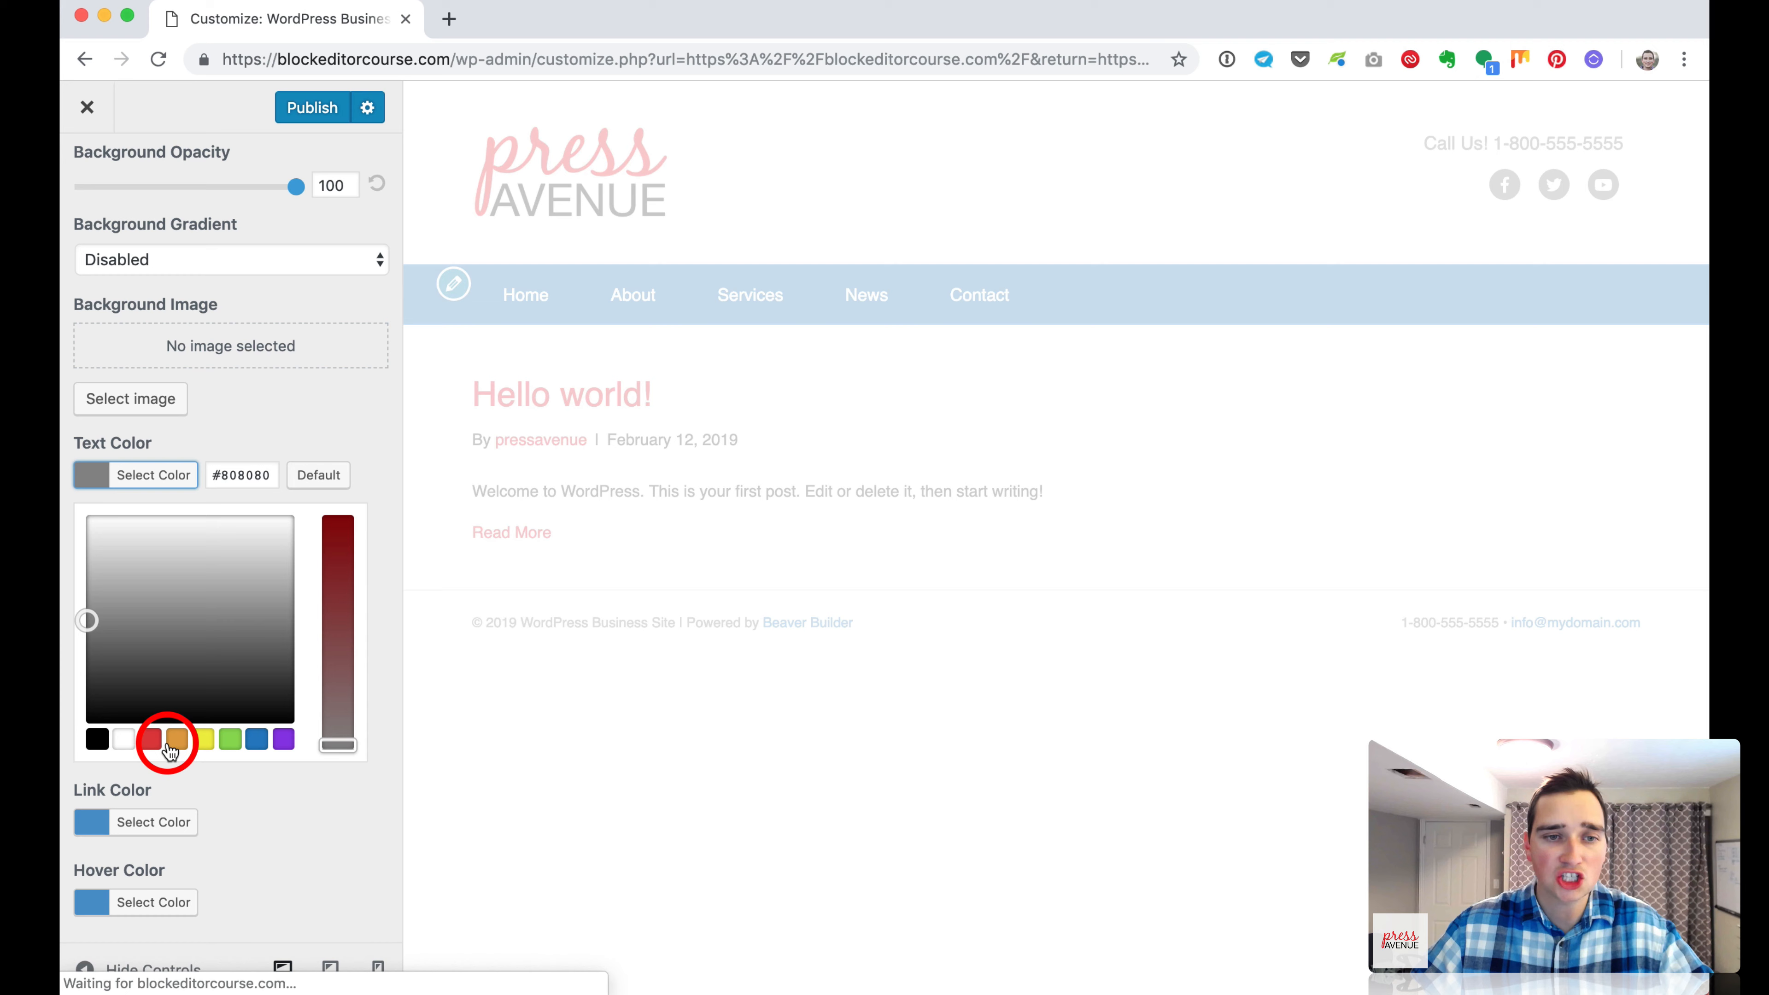
{"action": "left_click", "coordinate": [132, 740]}
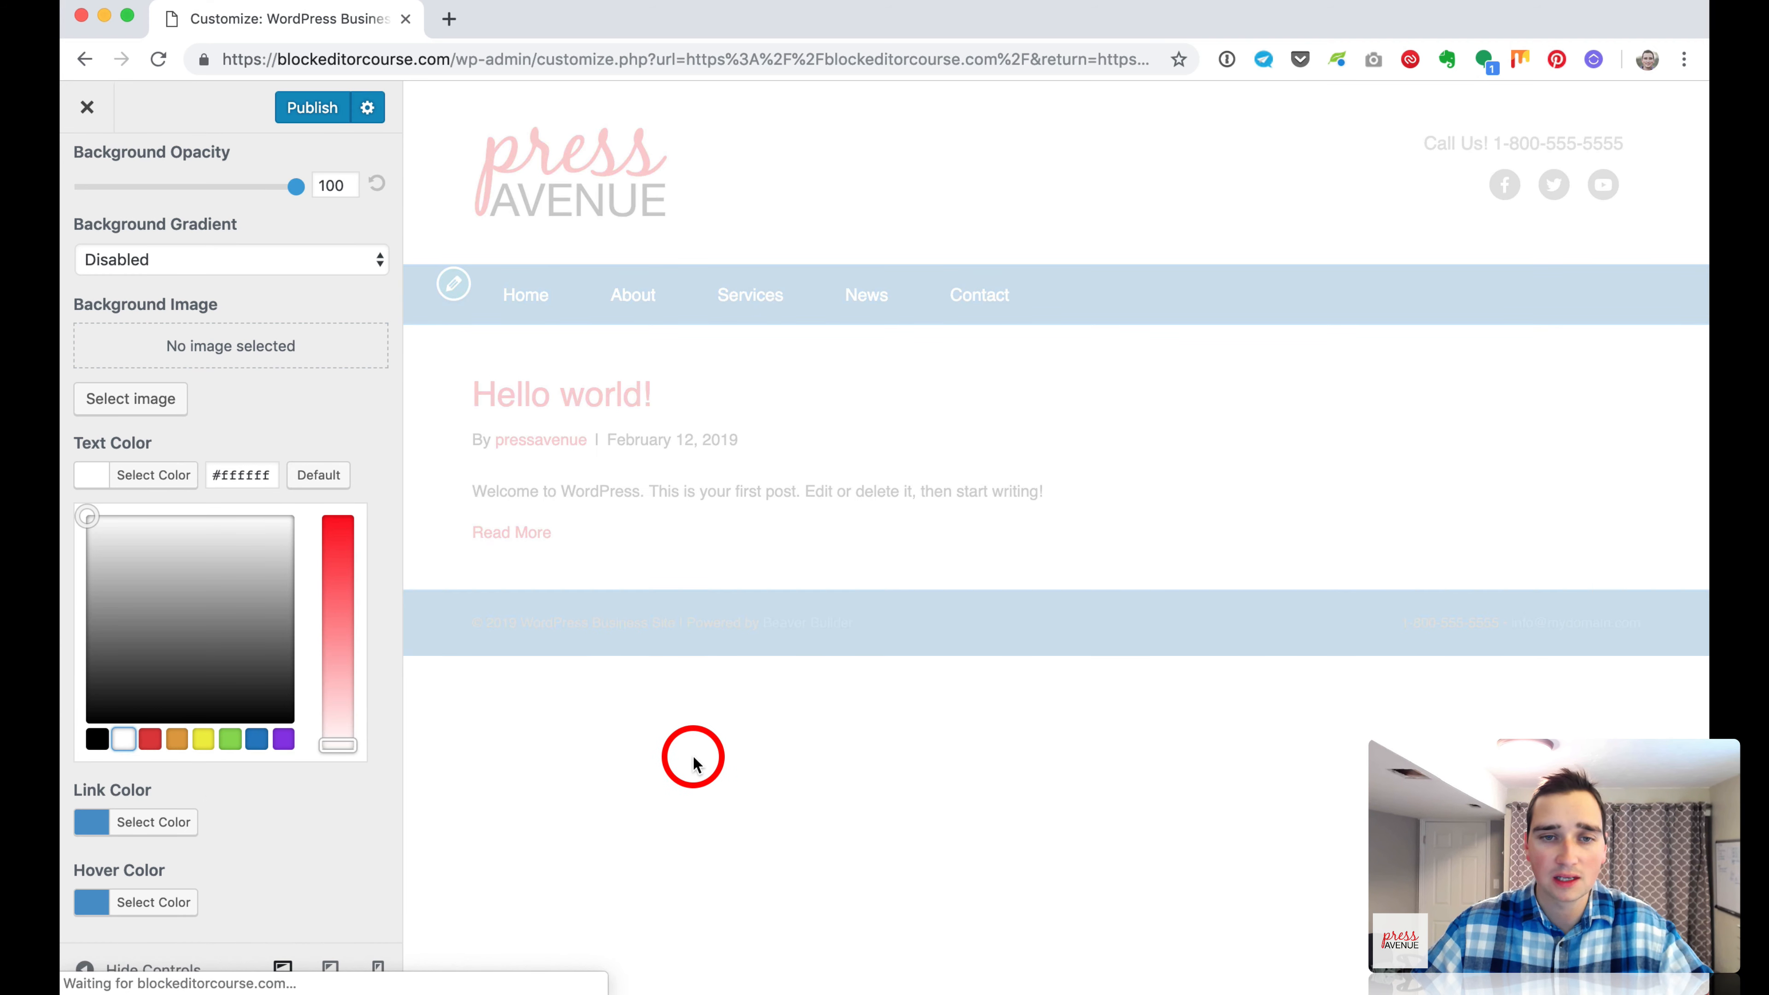
Set the footer's Link Color to white and its Hover Color to light gray.
{"action": "left_click", "coordinate": [156, 821]}
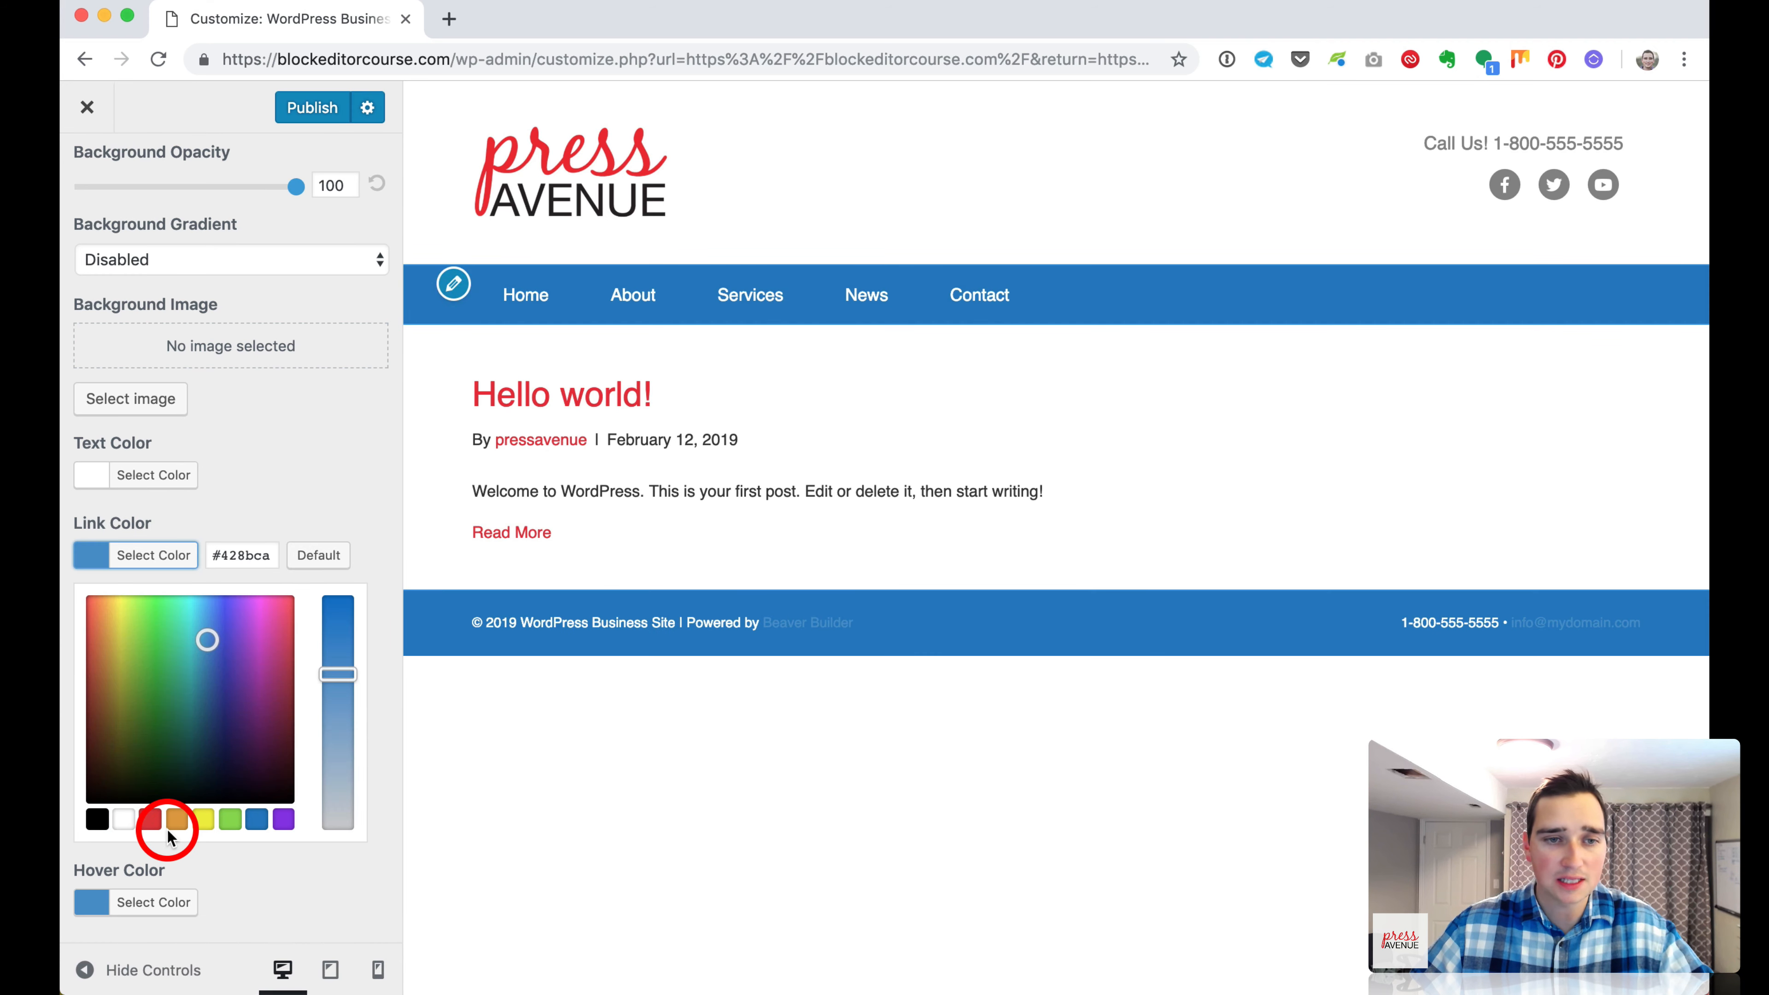
{"action": "left_click", "coordinate": [127, 822]}
{"action": "left_click", "coordinate": [164, 901]}
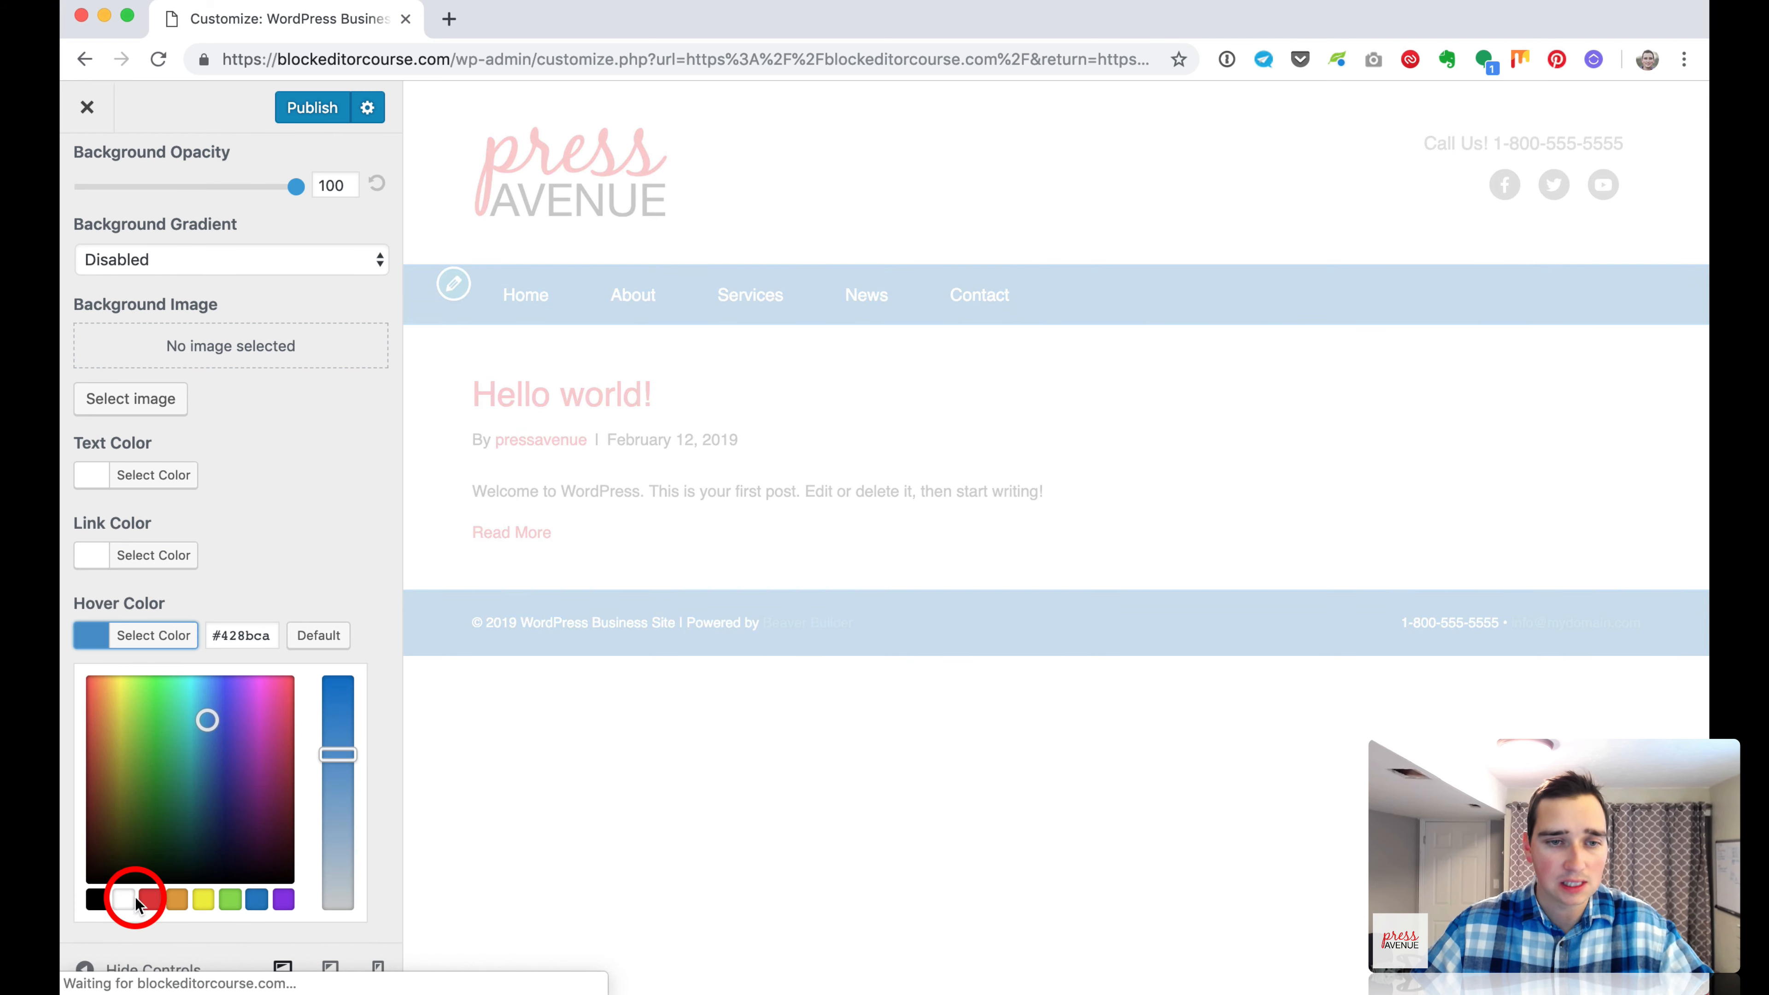
{"action": "left_click", "coordinate": [130, 898]}
{"action": "left_click_drag", "start_coordinate": [88, 678], "coordinate": [75, 718]}
{"action": "left_click", "coordinate": [276, 611]}
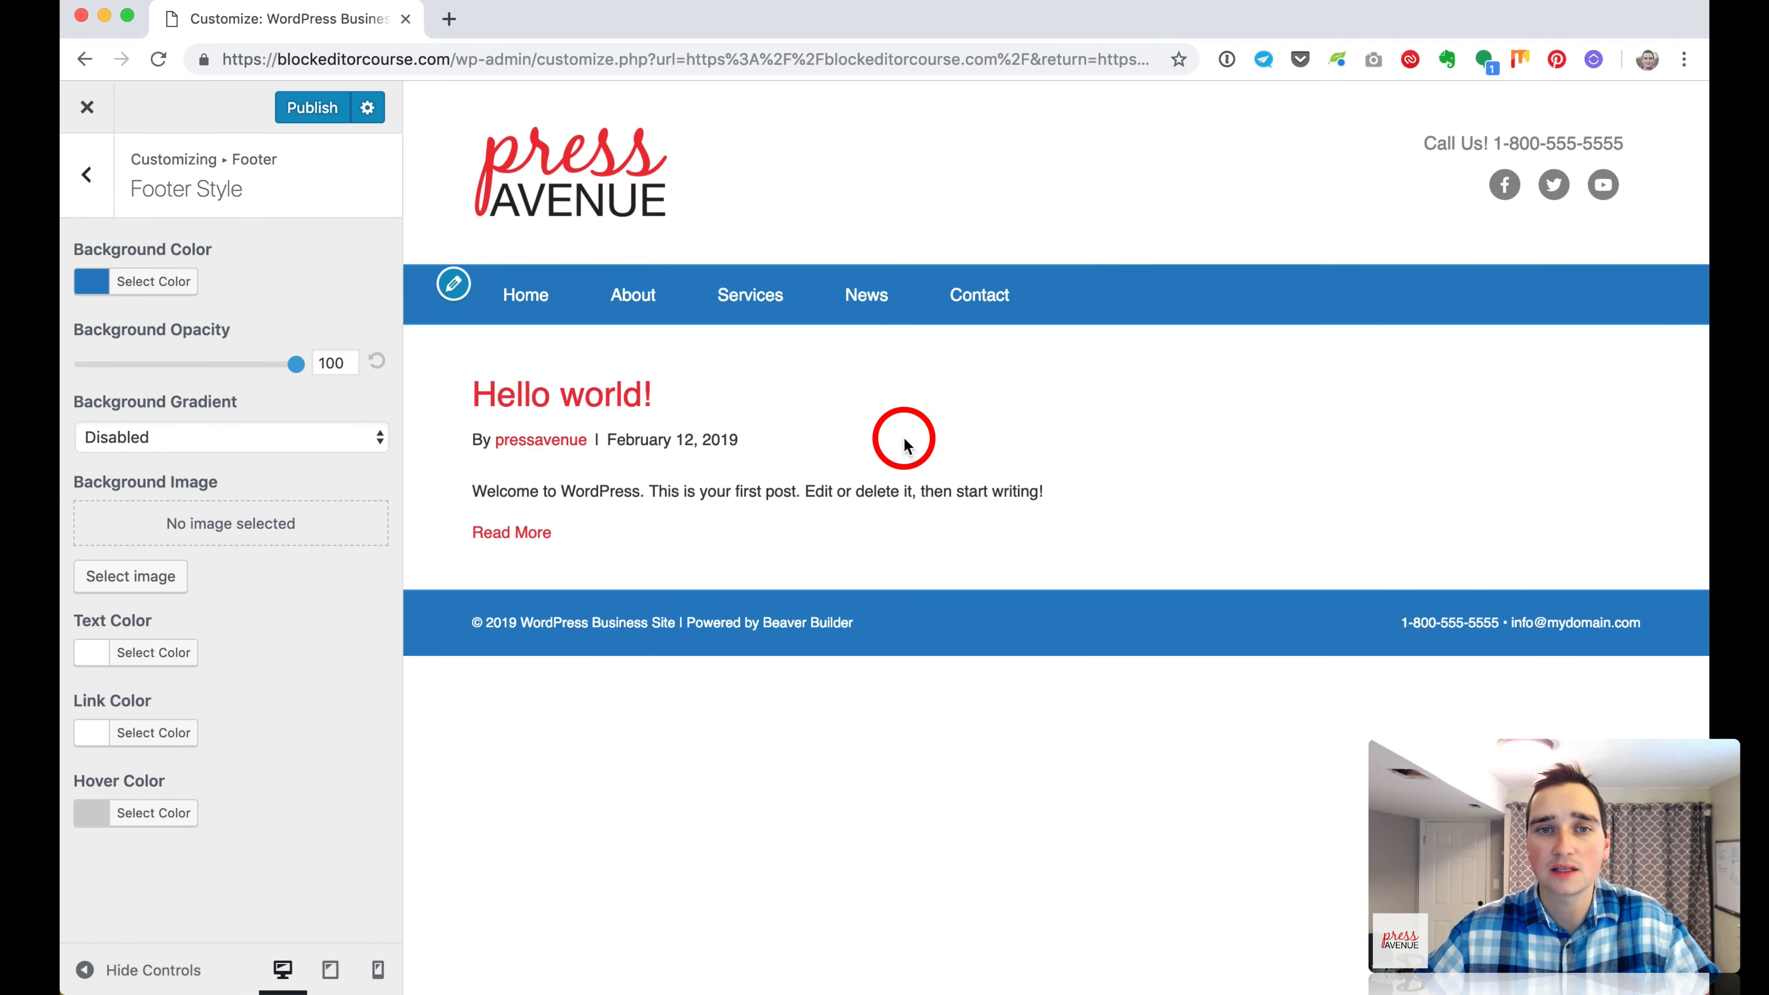
{"action": "left_click", "coordinate": [100, 188]}
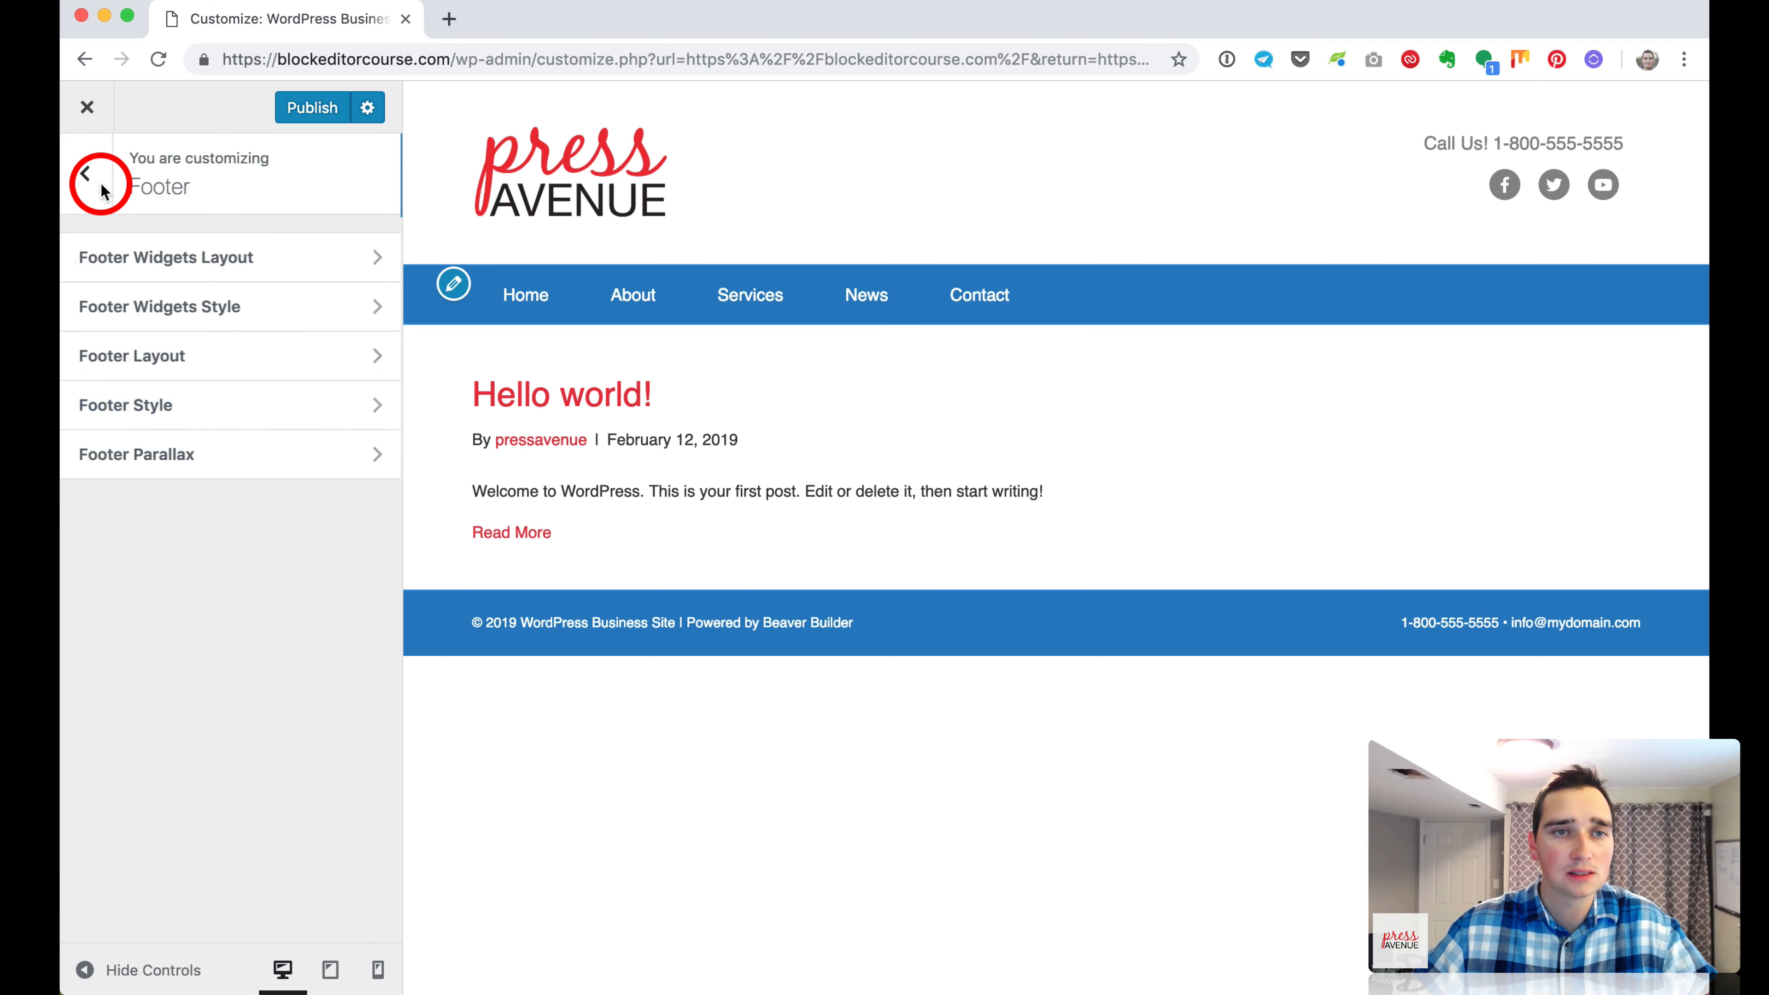
Try the Footer Parallax Effect as Enabled and return it to Disabled.
{"action": "left_click", "coordinate": [209, 456]}
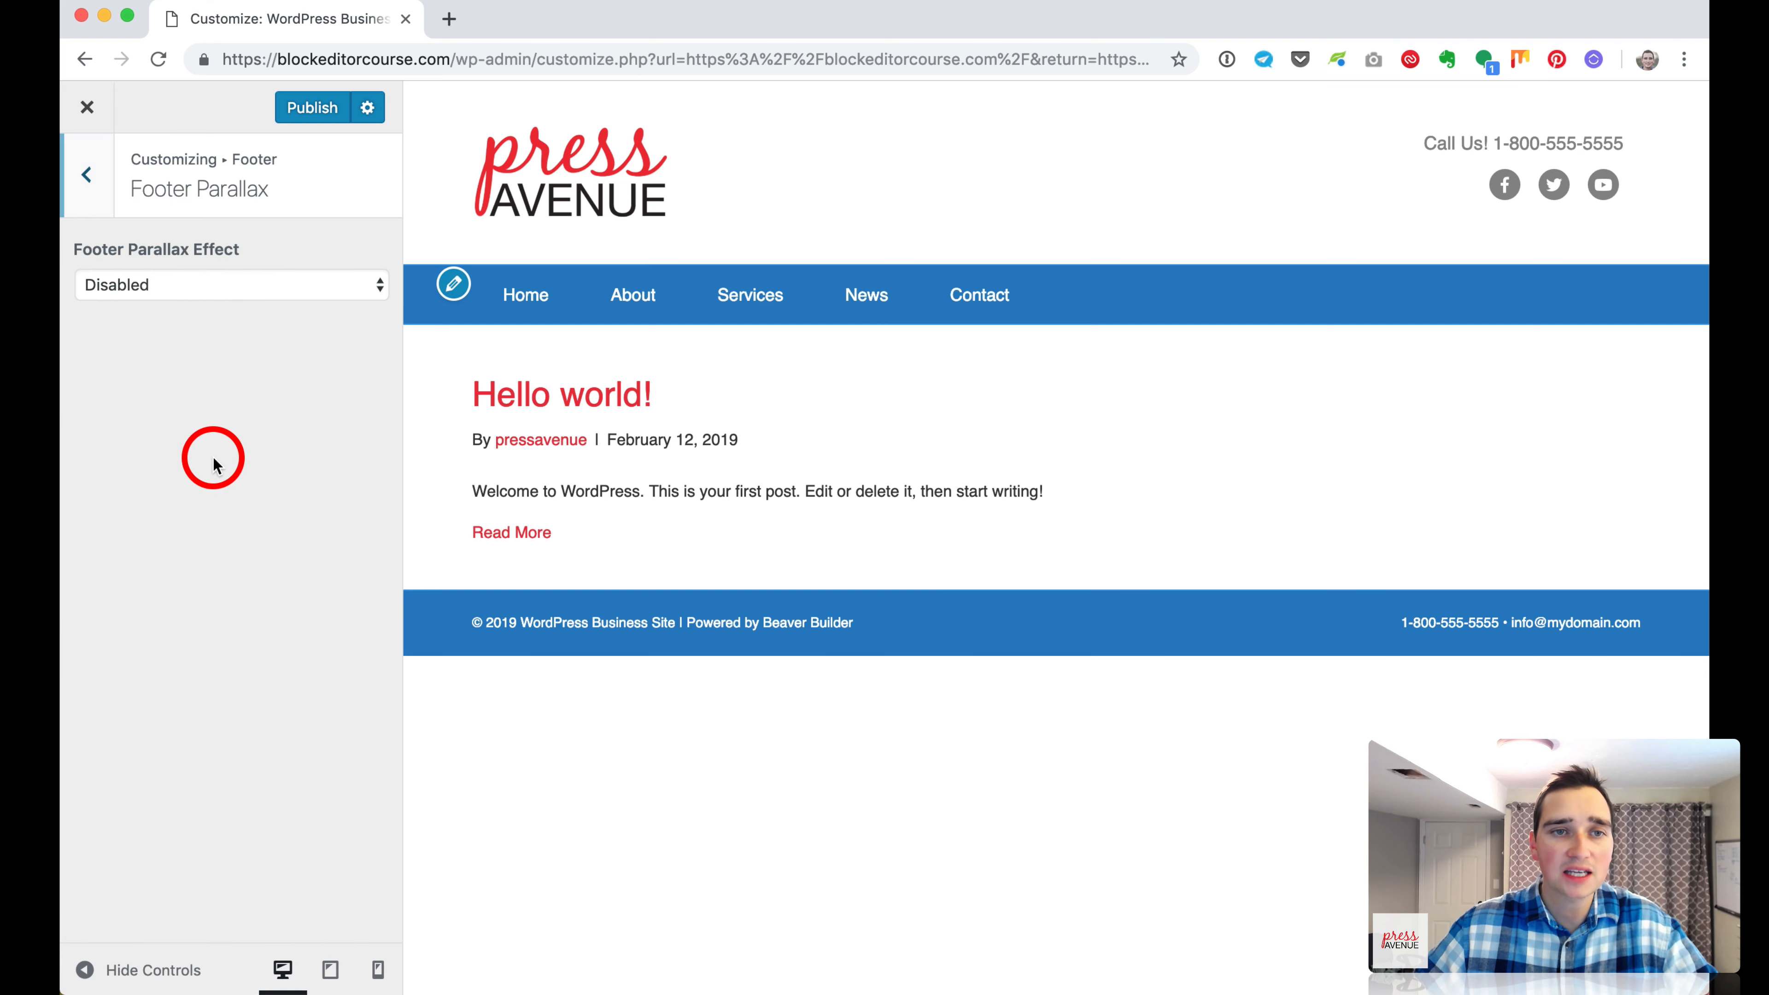
{"action": "left_click", "coordinate": [201, 281]}
{"action": "left_click", "coordinate": [205, 306]}
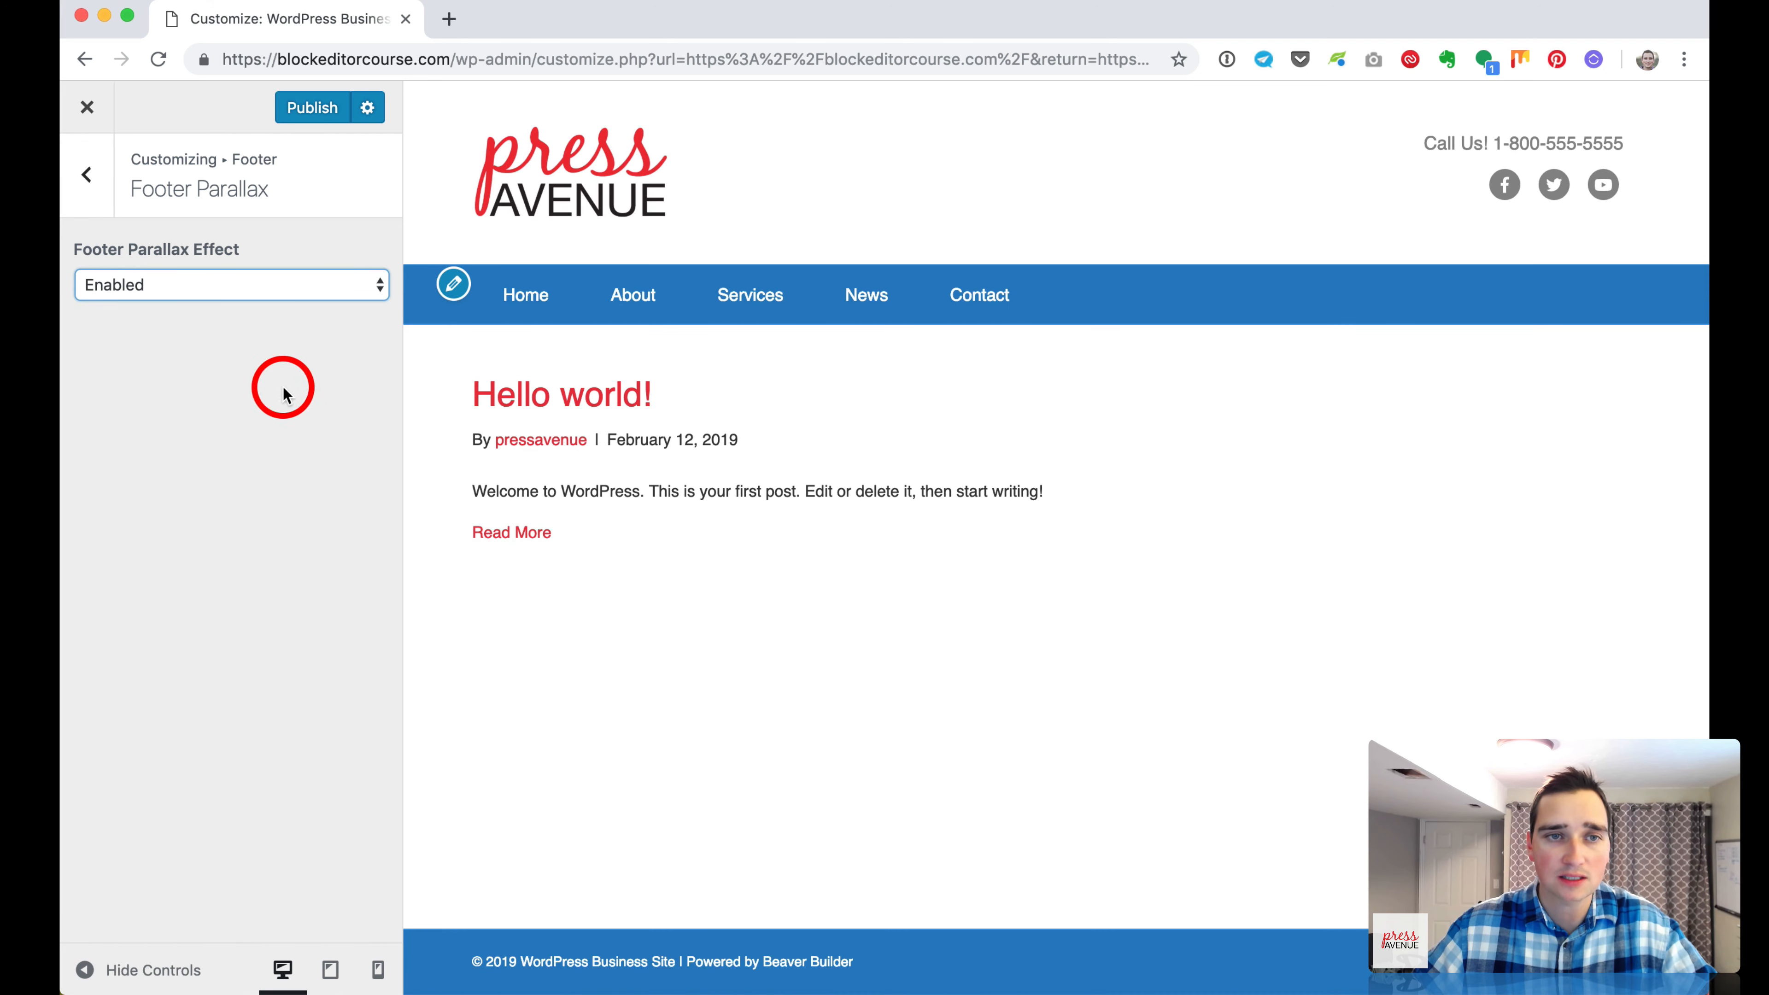
{"action": "left_click", "coordinate": [178, 284]}
{"action": "left_click", "coordinate": [178, 266]}
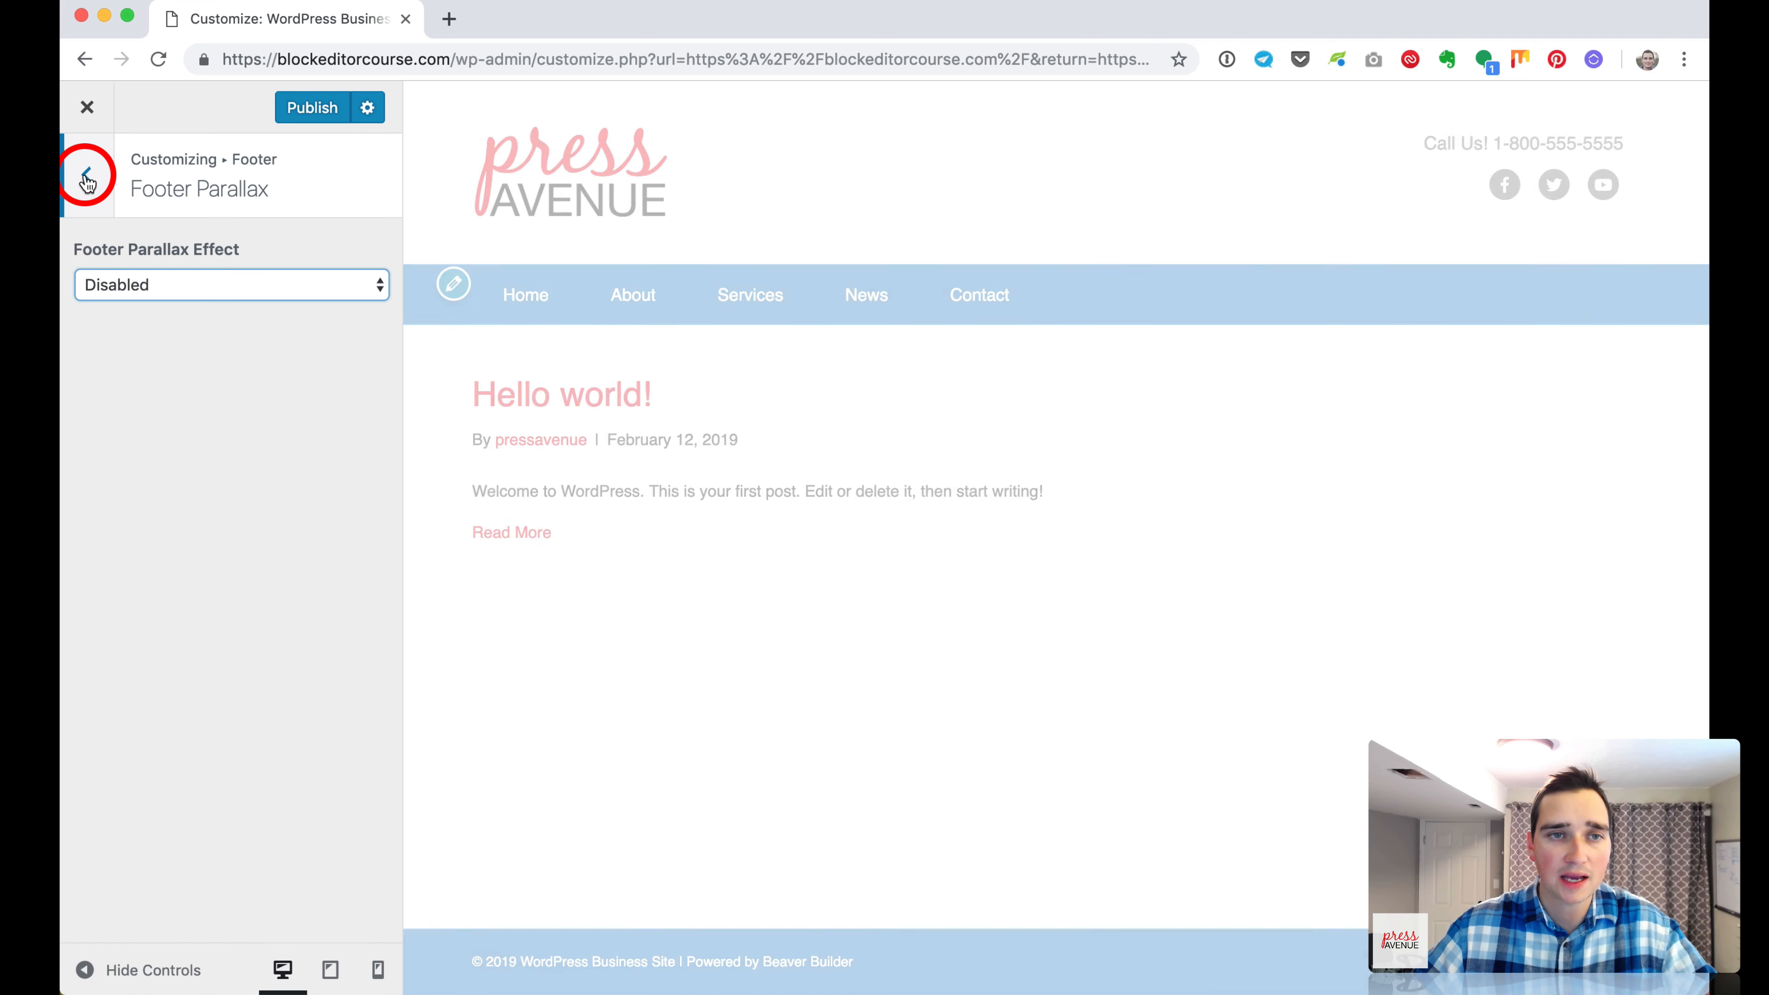
{"action": "left_click", "coordinate": [87, 178]}
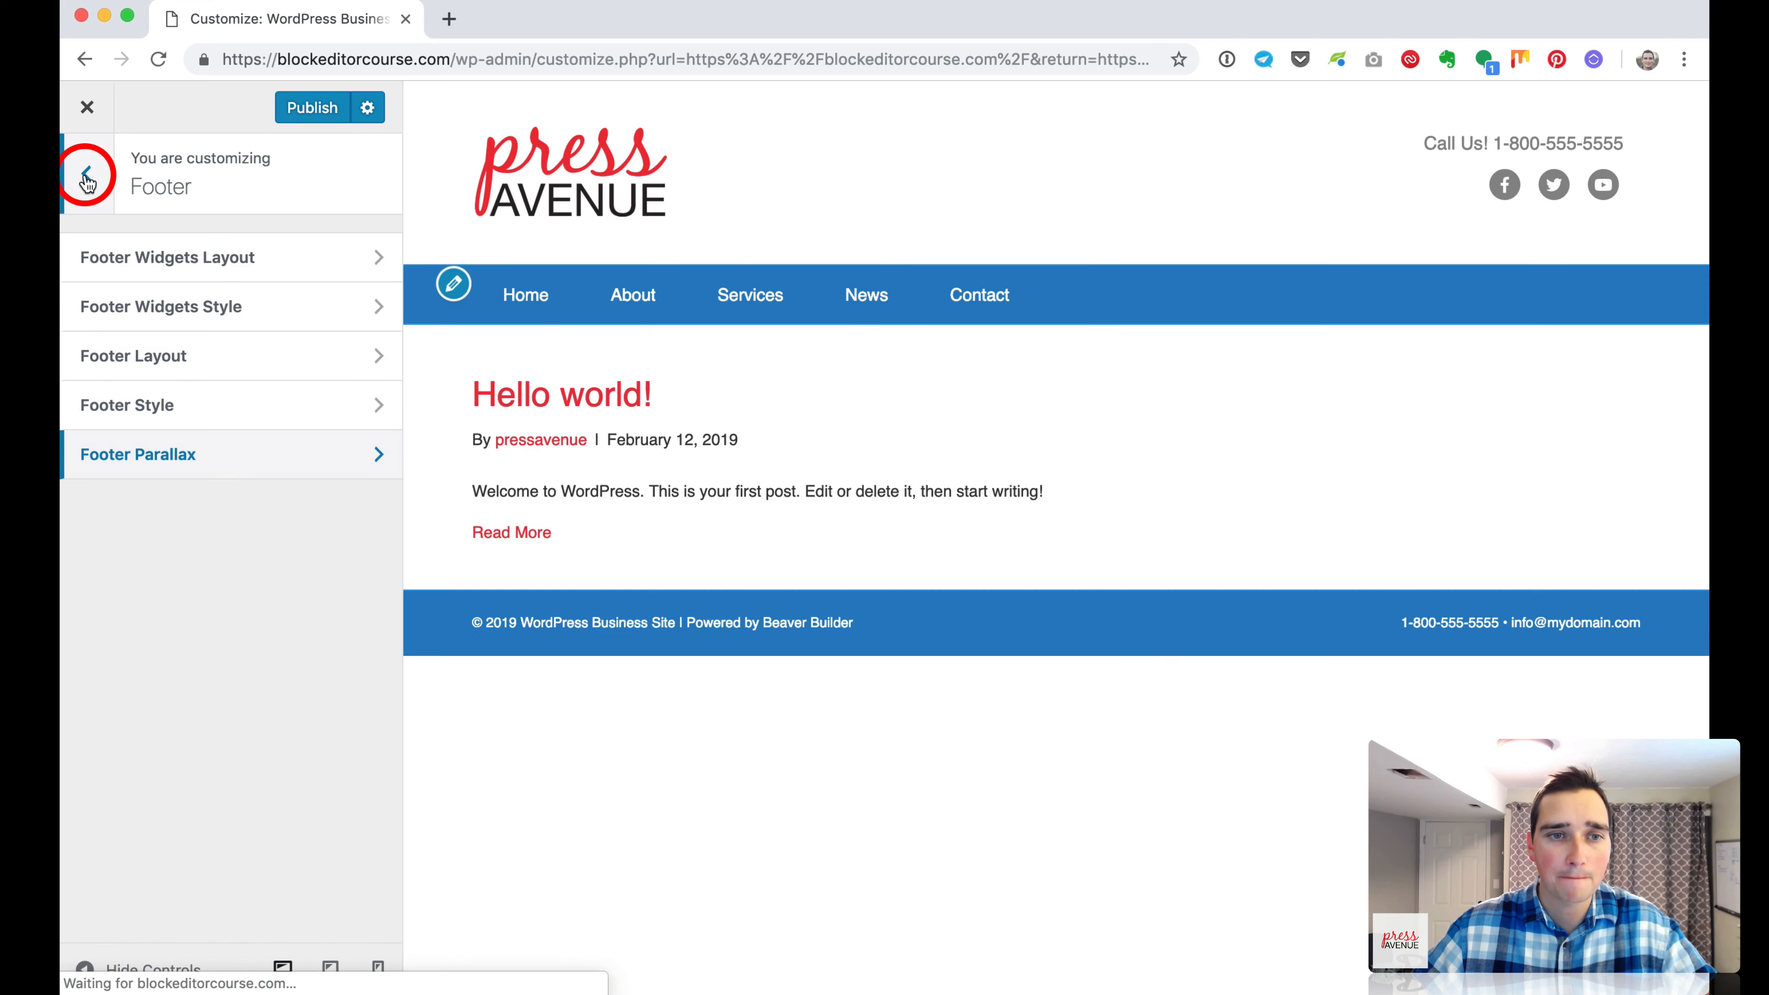
{"action": "left_click", "coordinate": [87, 180]}
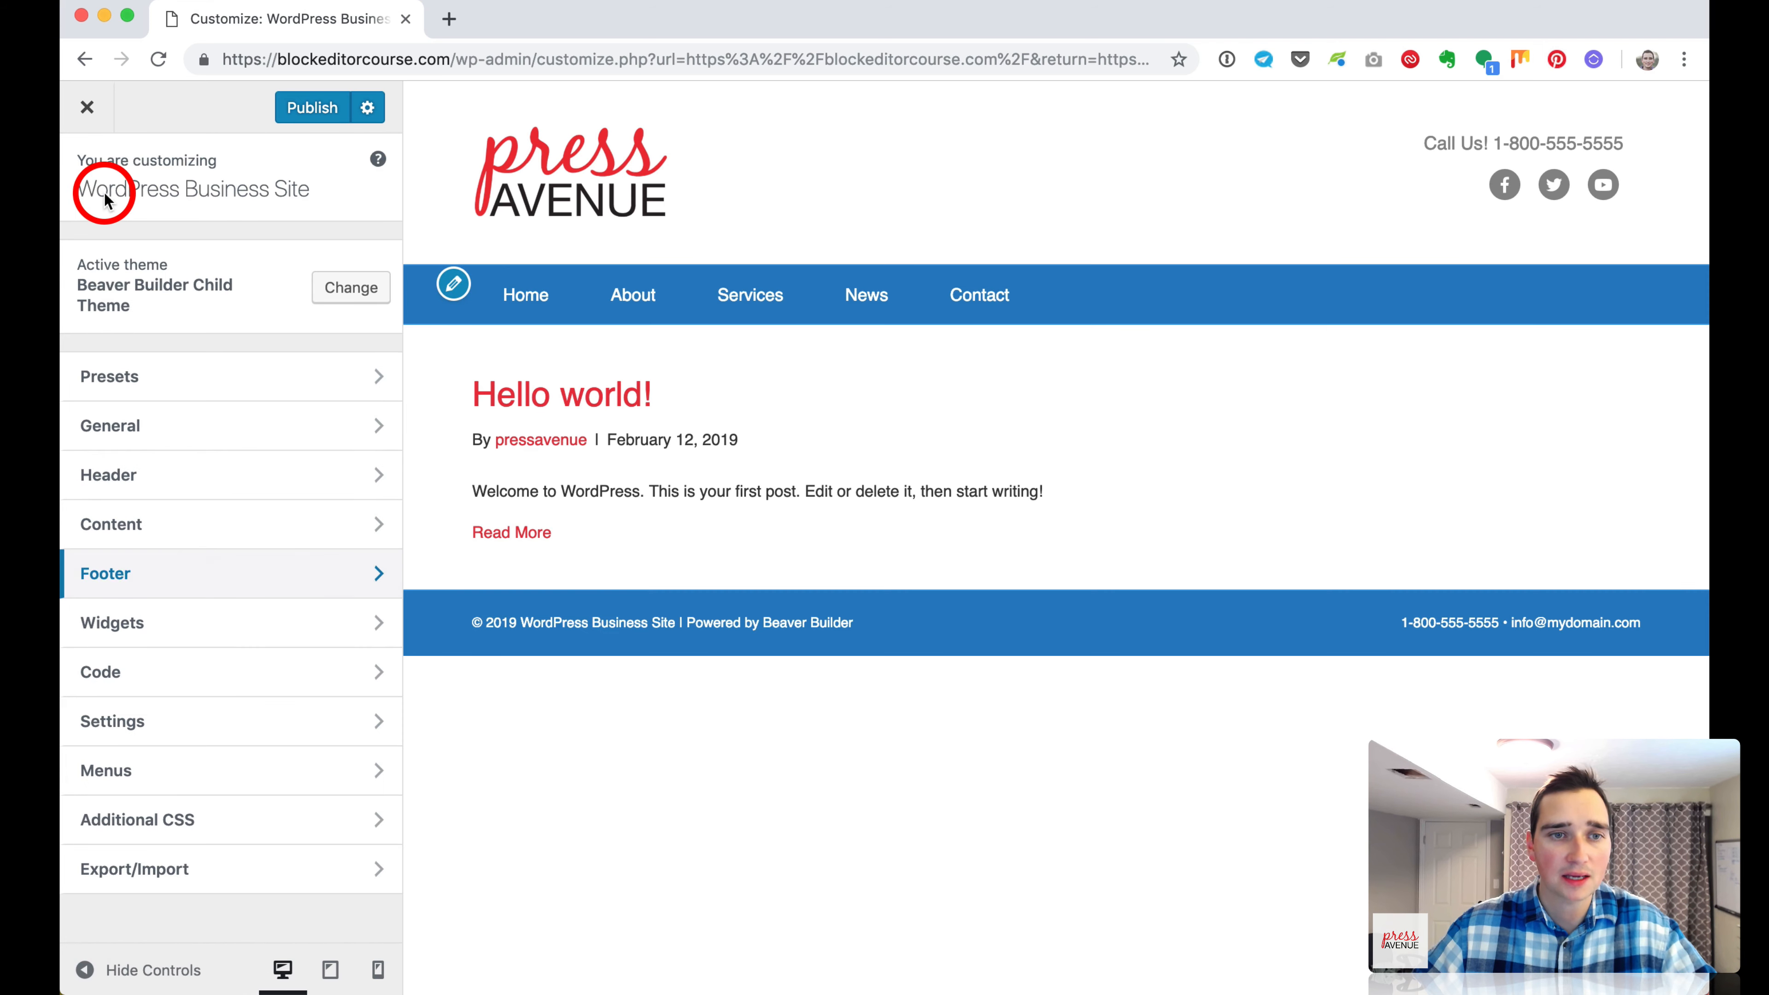
Add a Text widget to the Footer Column 1 widget area and title it "Contact Us".
{"action": "left_click", "coordinate": [212, 622]}
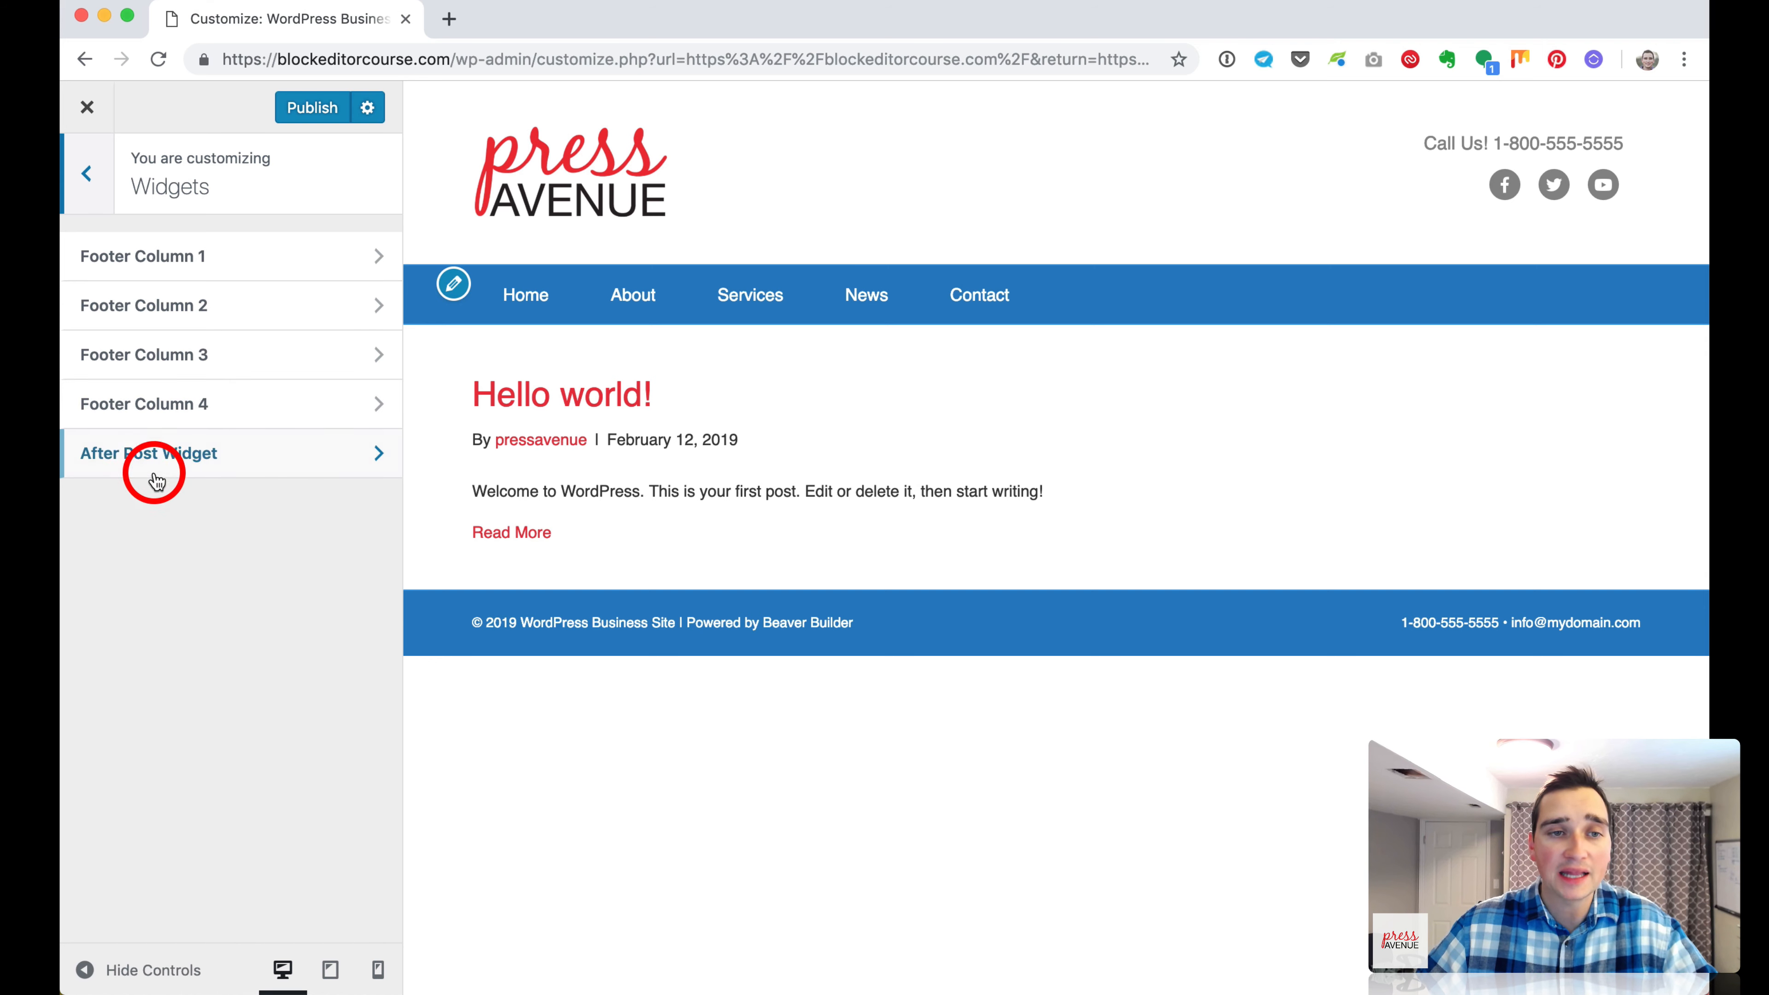
{"action": "left_click", "coordinate": [226, 271]}
{"action": "left_click", "coordinate": [338, 258]}
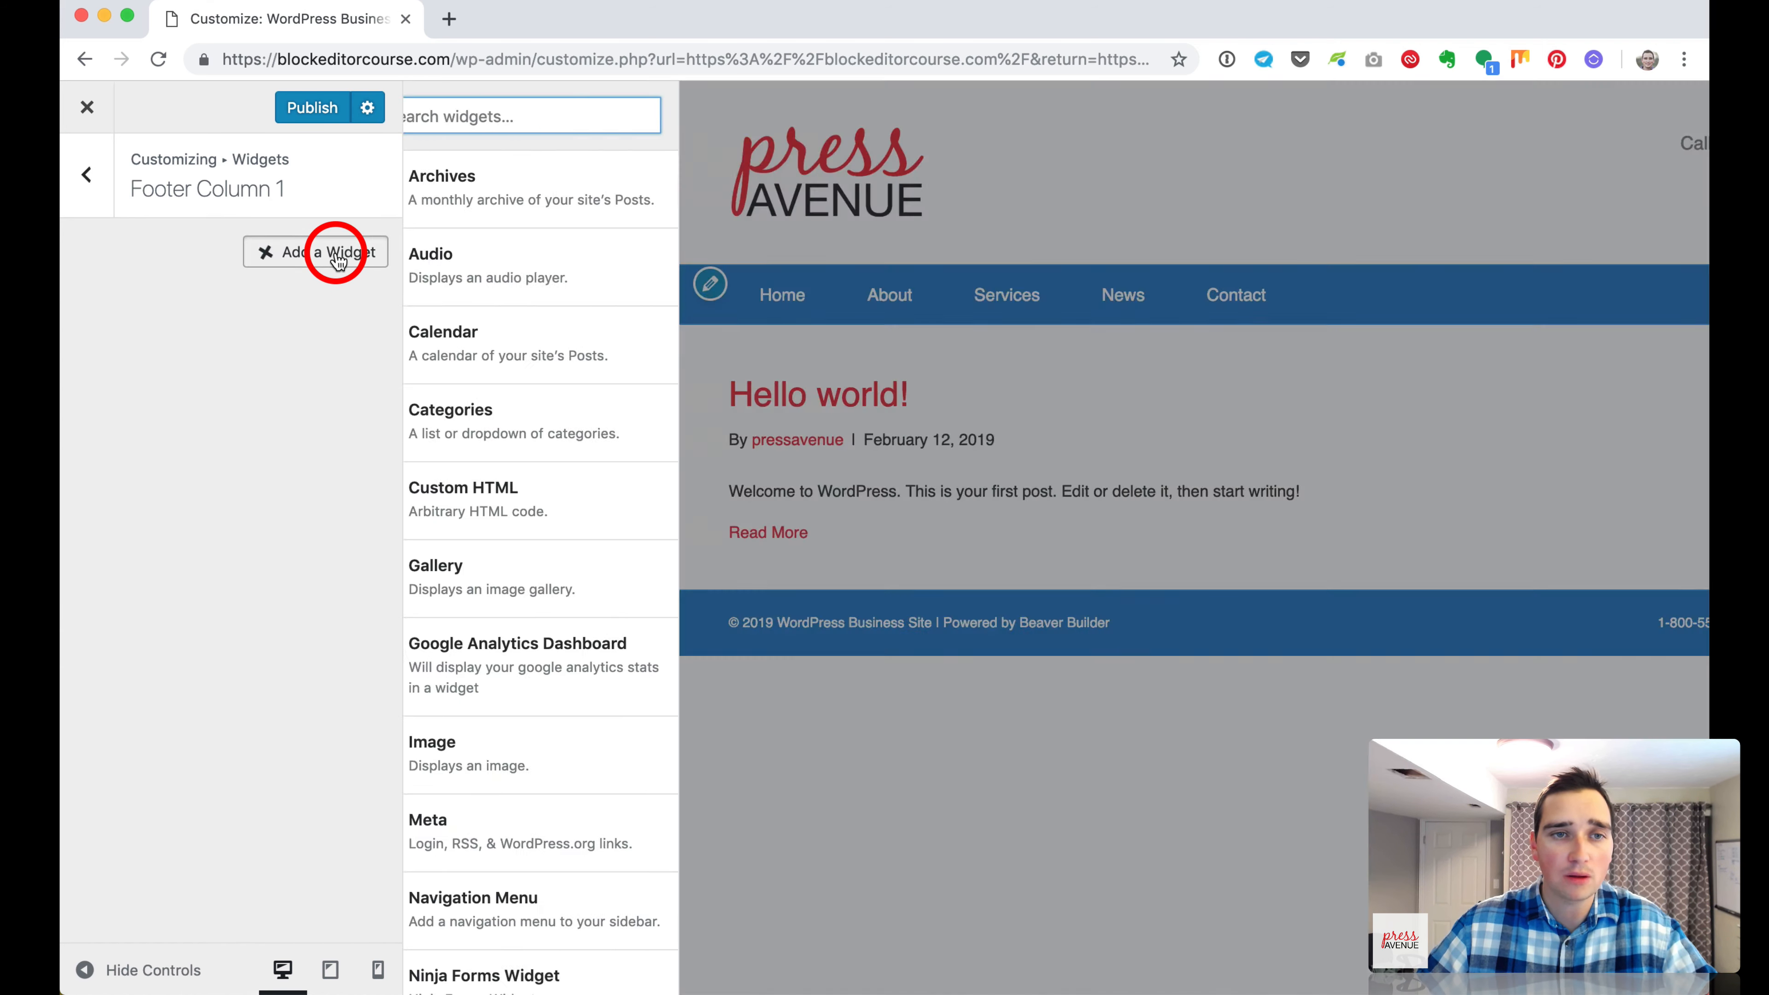
{"action": "scroll", "coordinate": [541, 435], "scroll_direction": "down", "scroll_amount": 10}
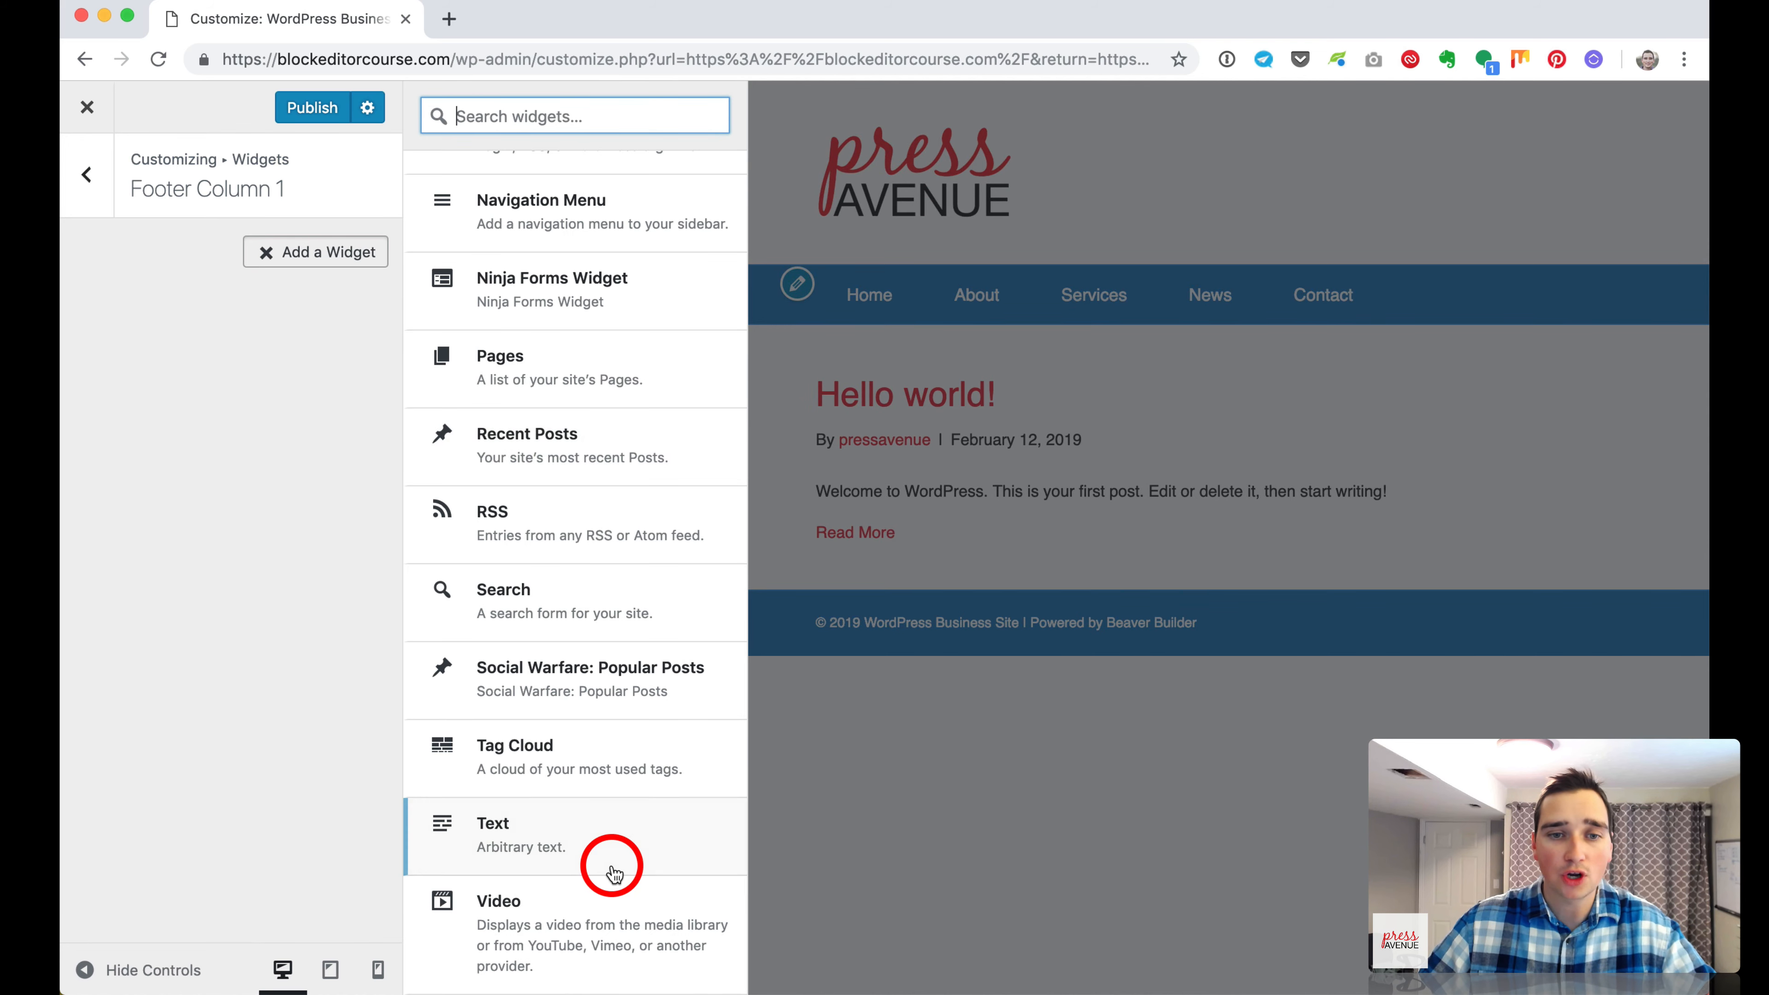
{"action": "left_click", "coordinate": [597, 845]}
{"action": "left_click", "coordinate": [170, 334]}
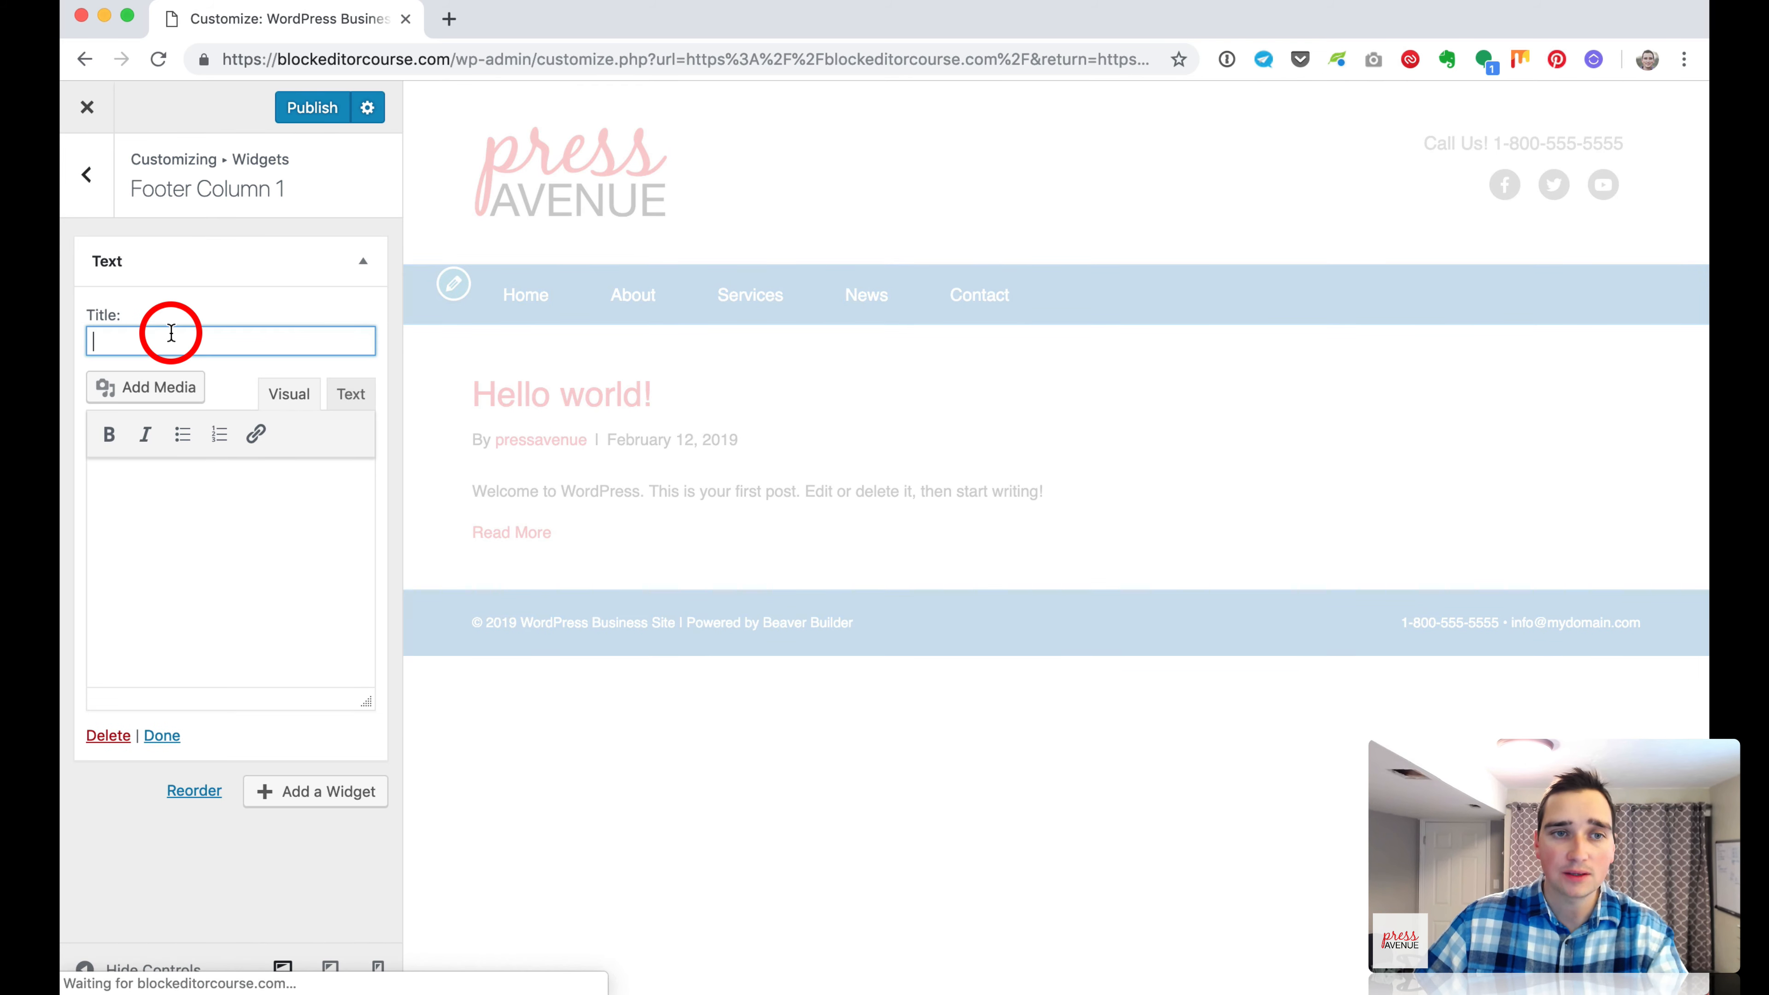
{"action": "type", "text": "Contact Us"}
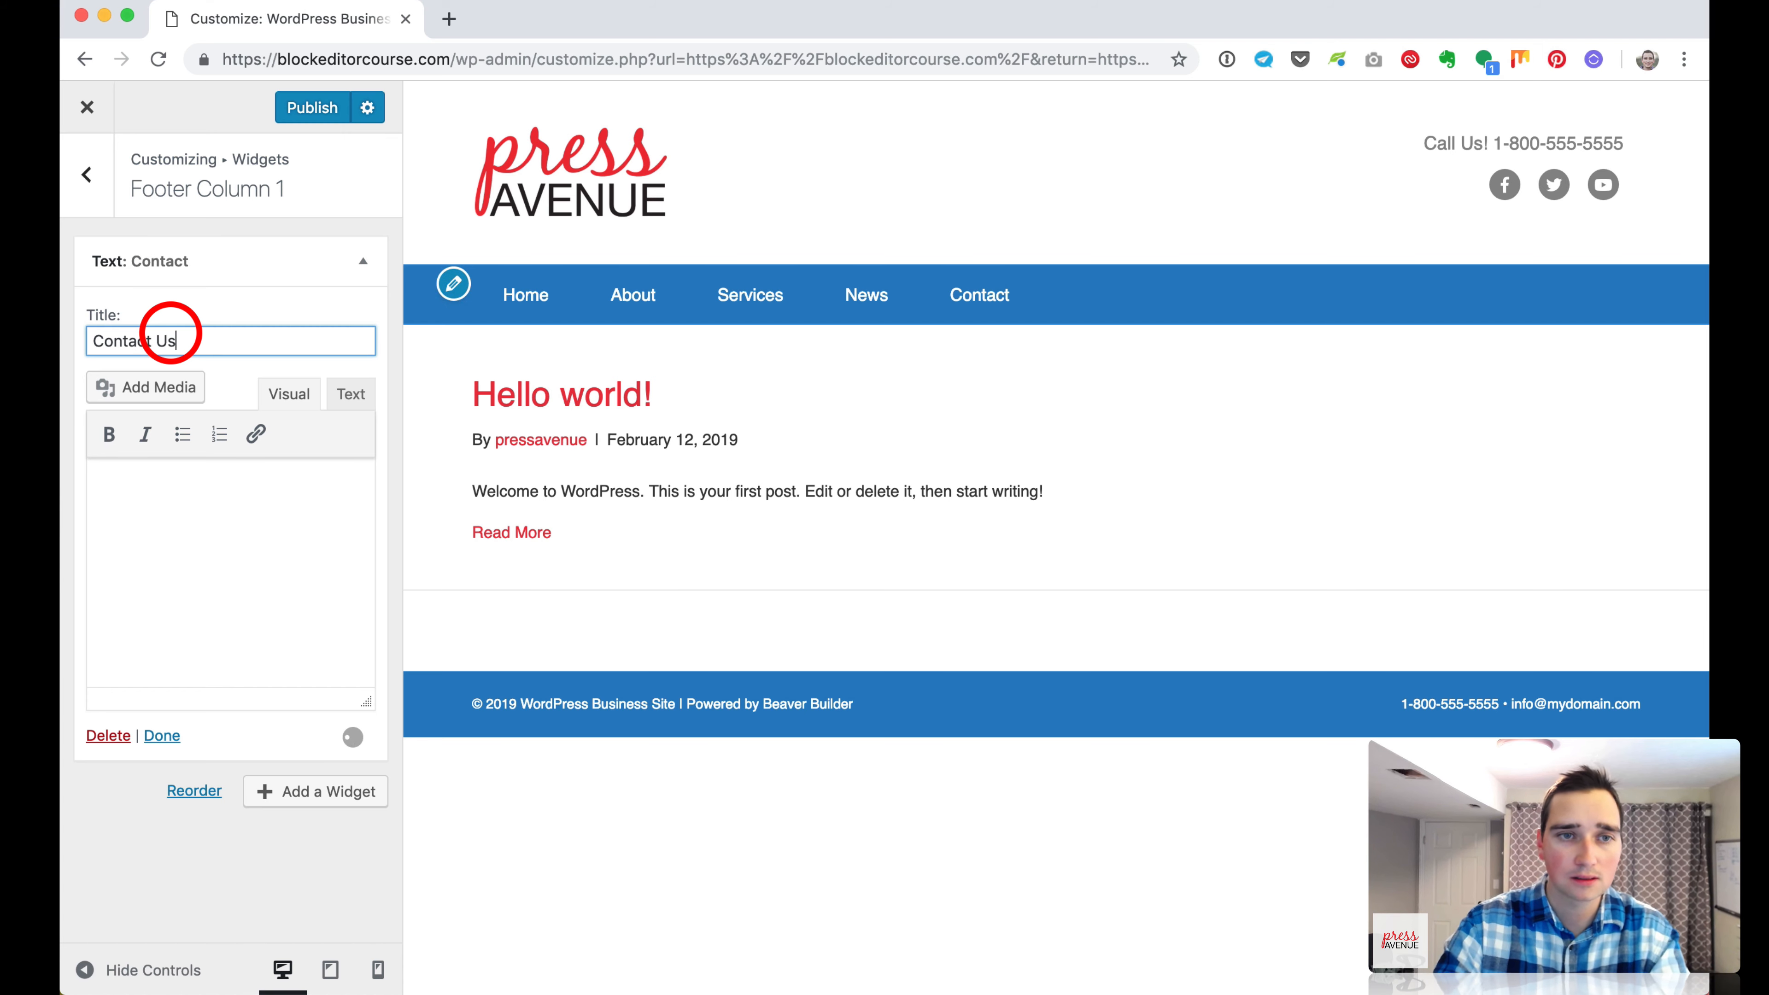
Enter the business phone number and the line "Insert NAP Here" in the Contact Us widget's text.
{"action": "left_click", "coordinate": [219, 493]}
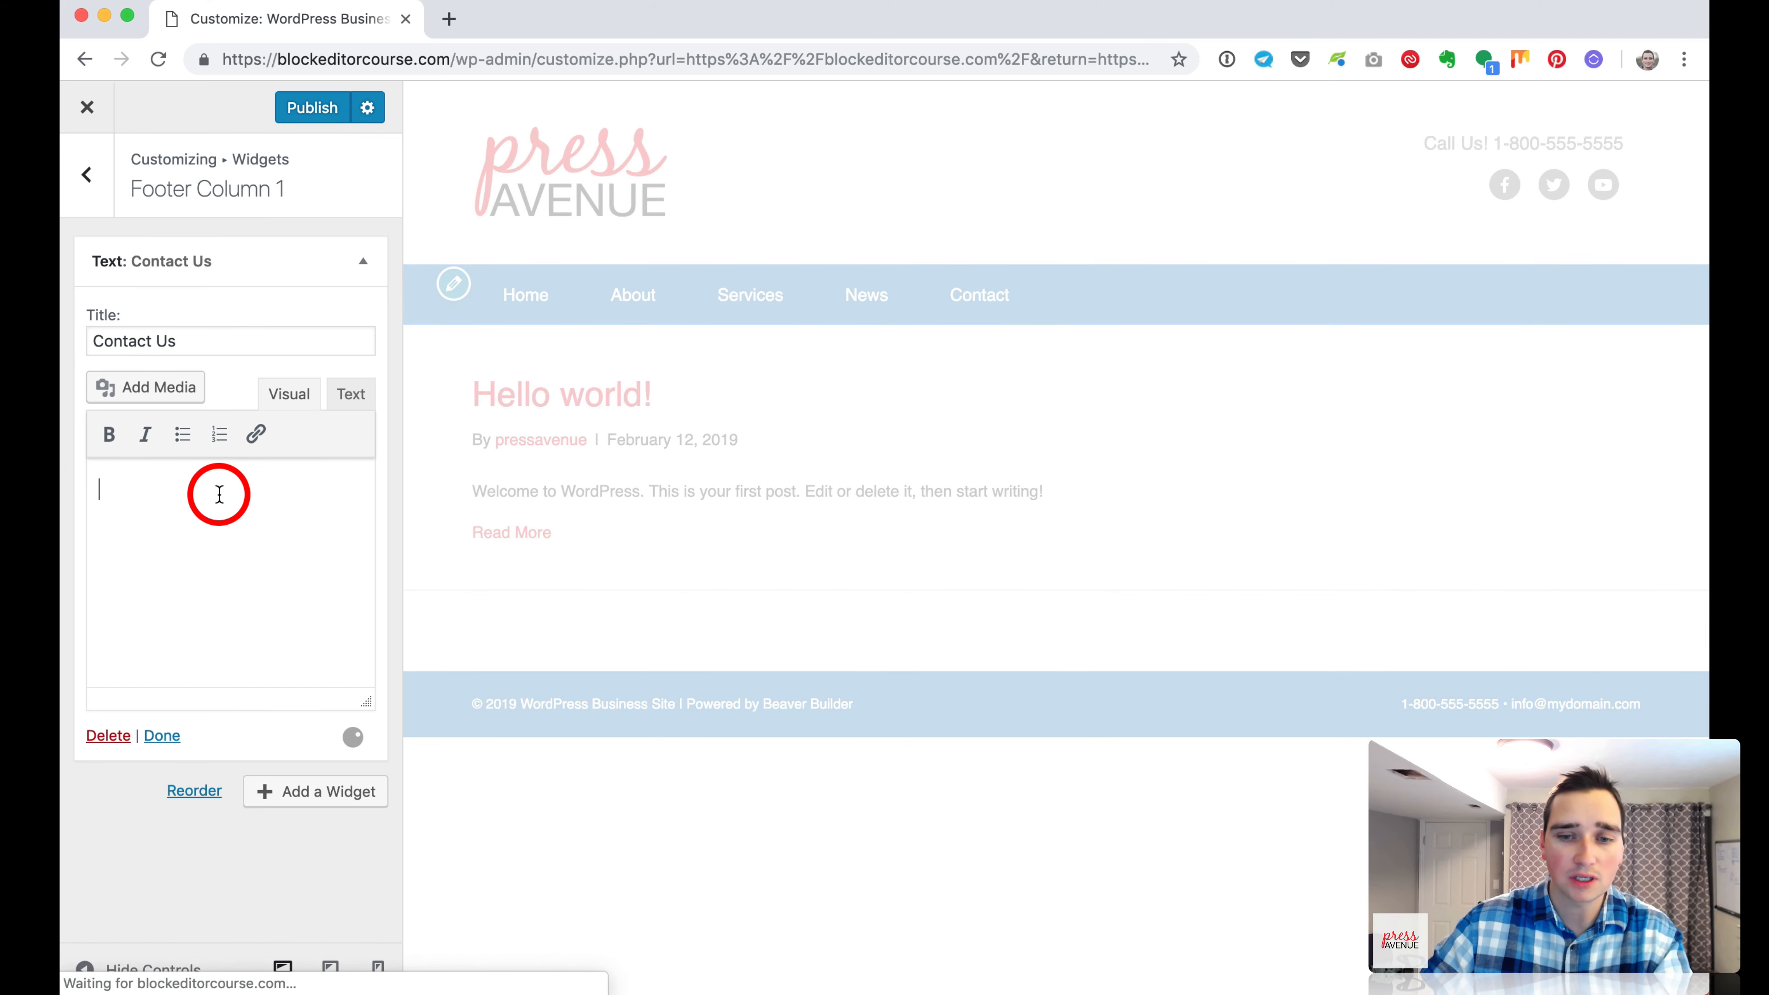
{"action": "type", "text": "1-800"}
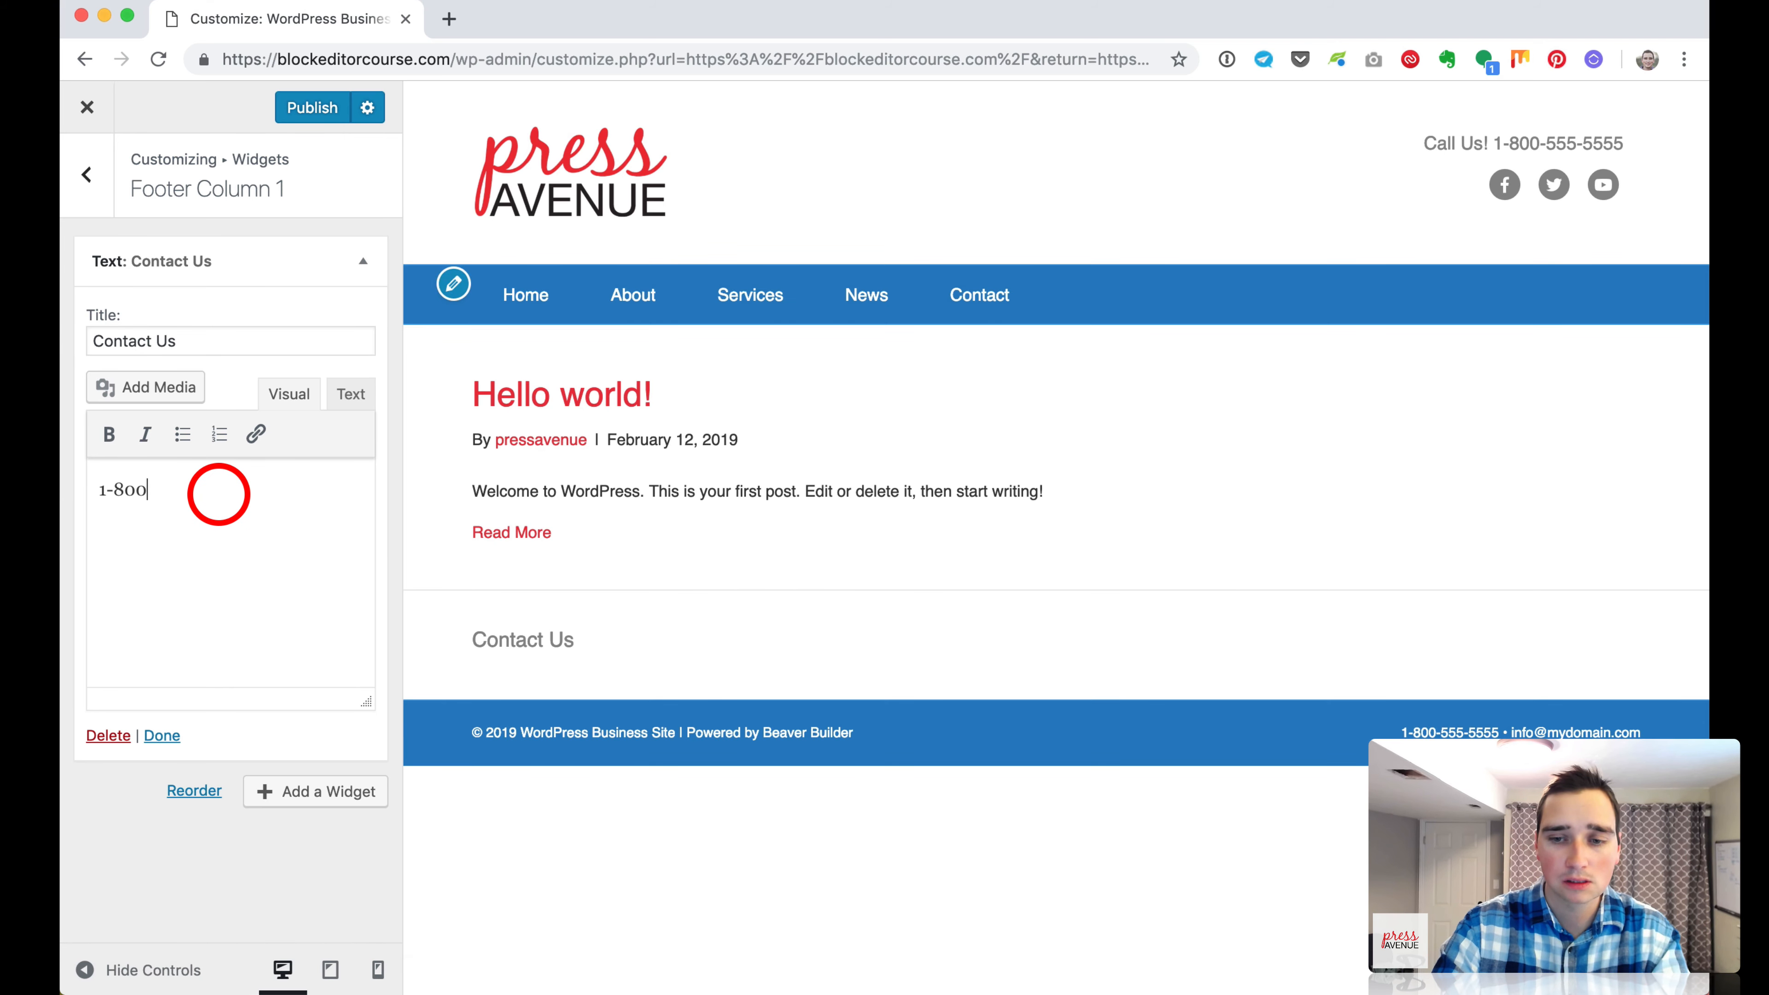
{"action": "type", "text": "-55"}
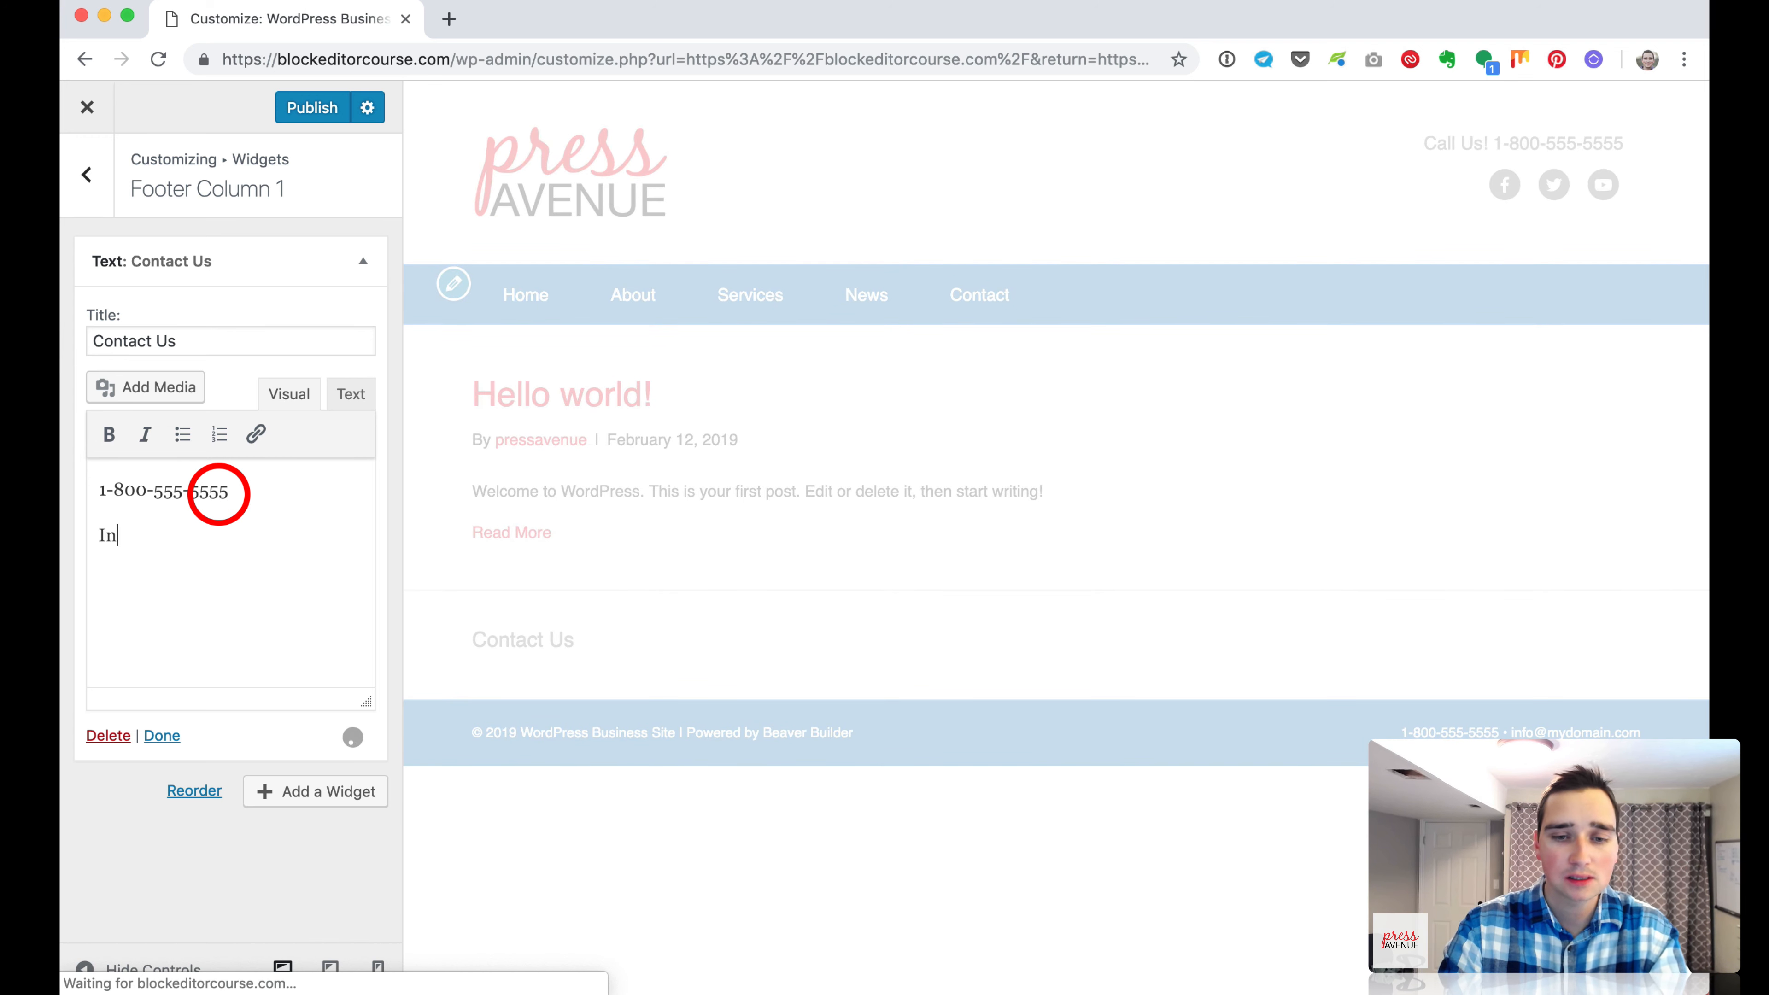
{"action": "type", "text": "NAP Here"}
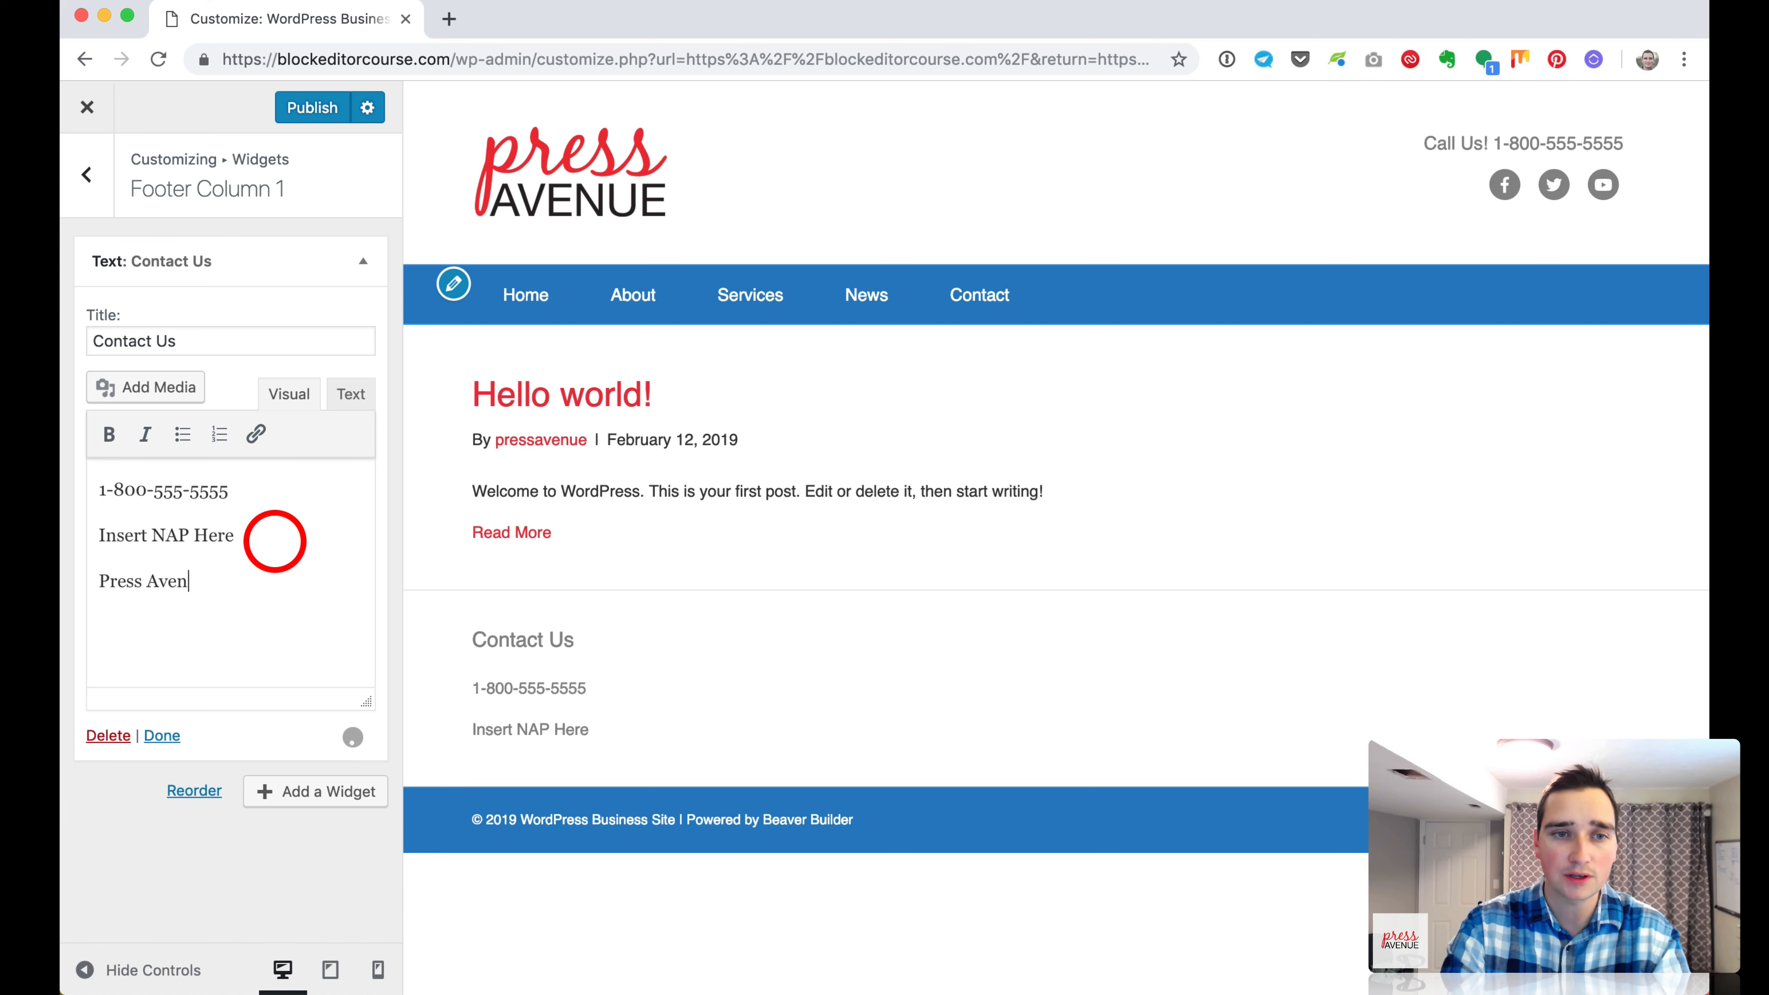
Add the company name "Press Avenue" and the street address as separate lines in the Contact Us widget.
{"action": "type", "text": "ue"}
{"action": "key", "text": "Return"}
{"action": "type", "text": "123 "}
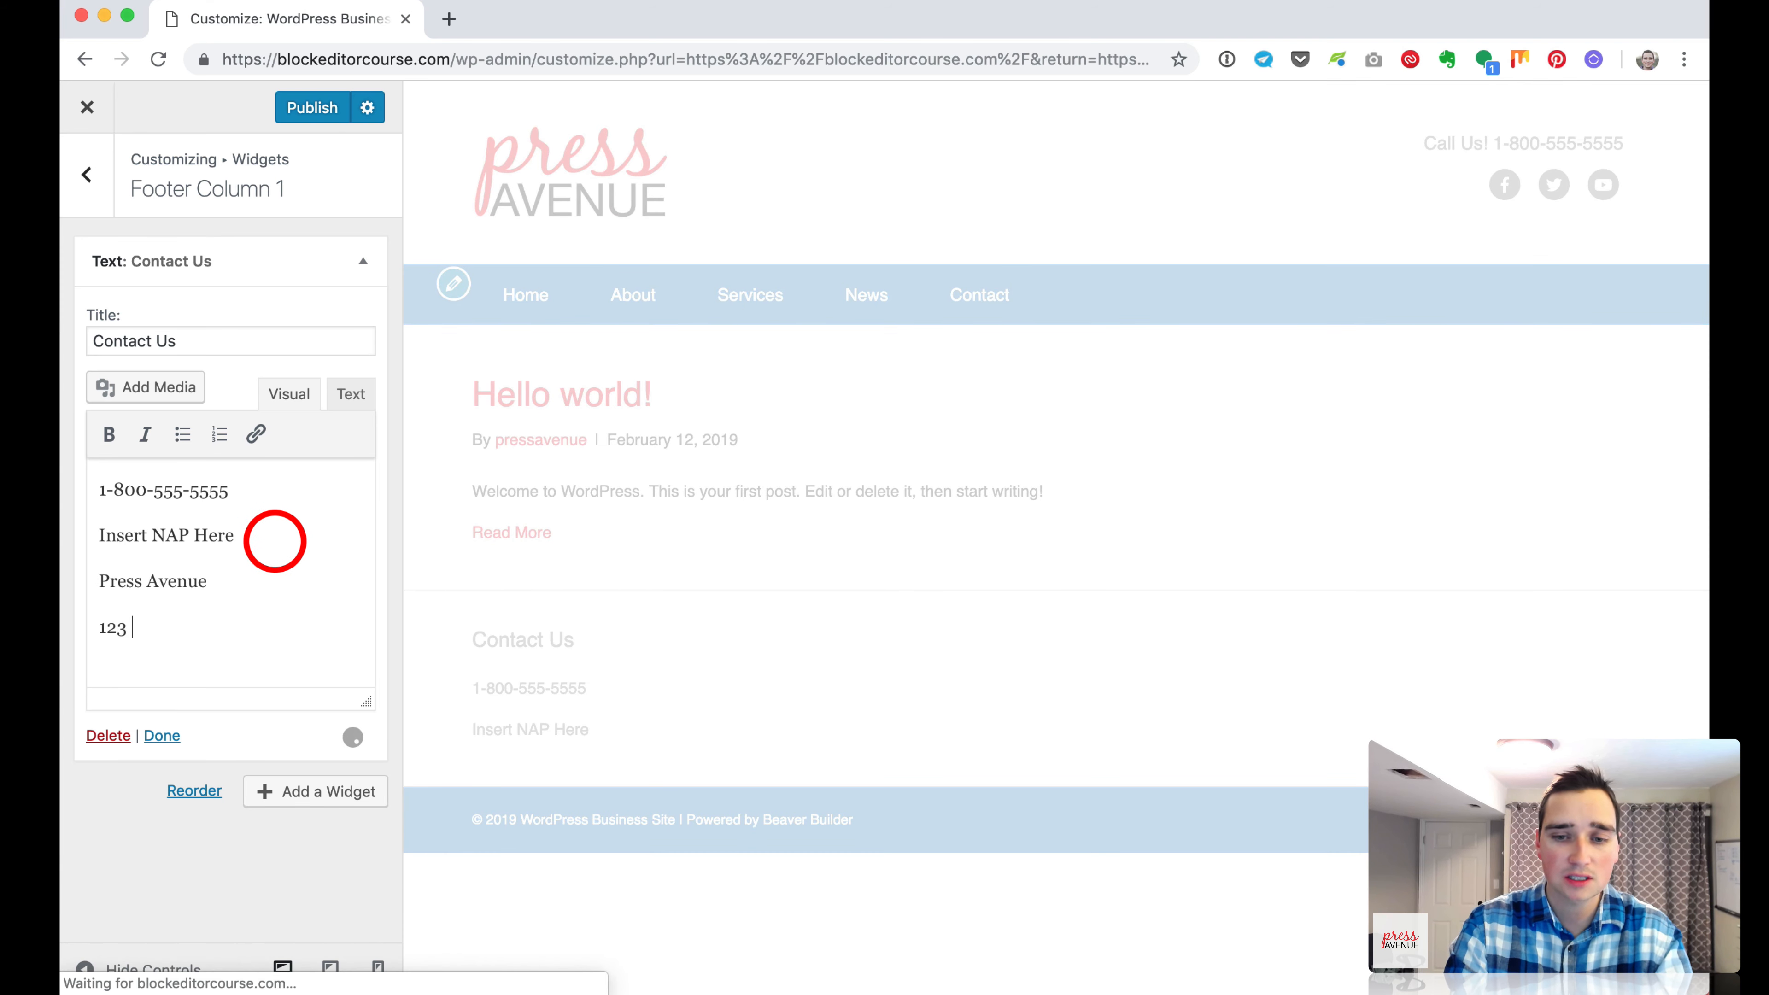
{"action": "type", "text": "Main St"}
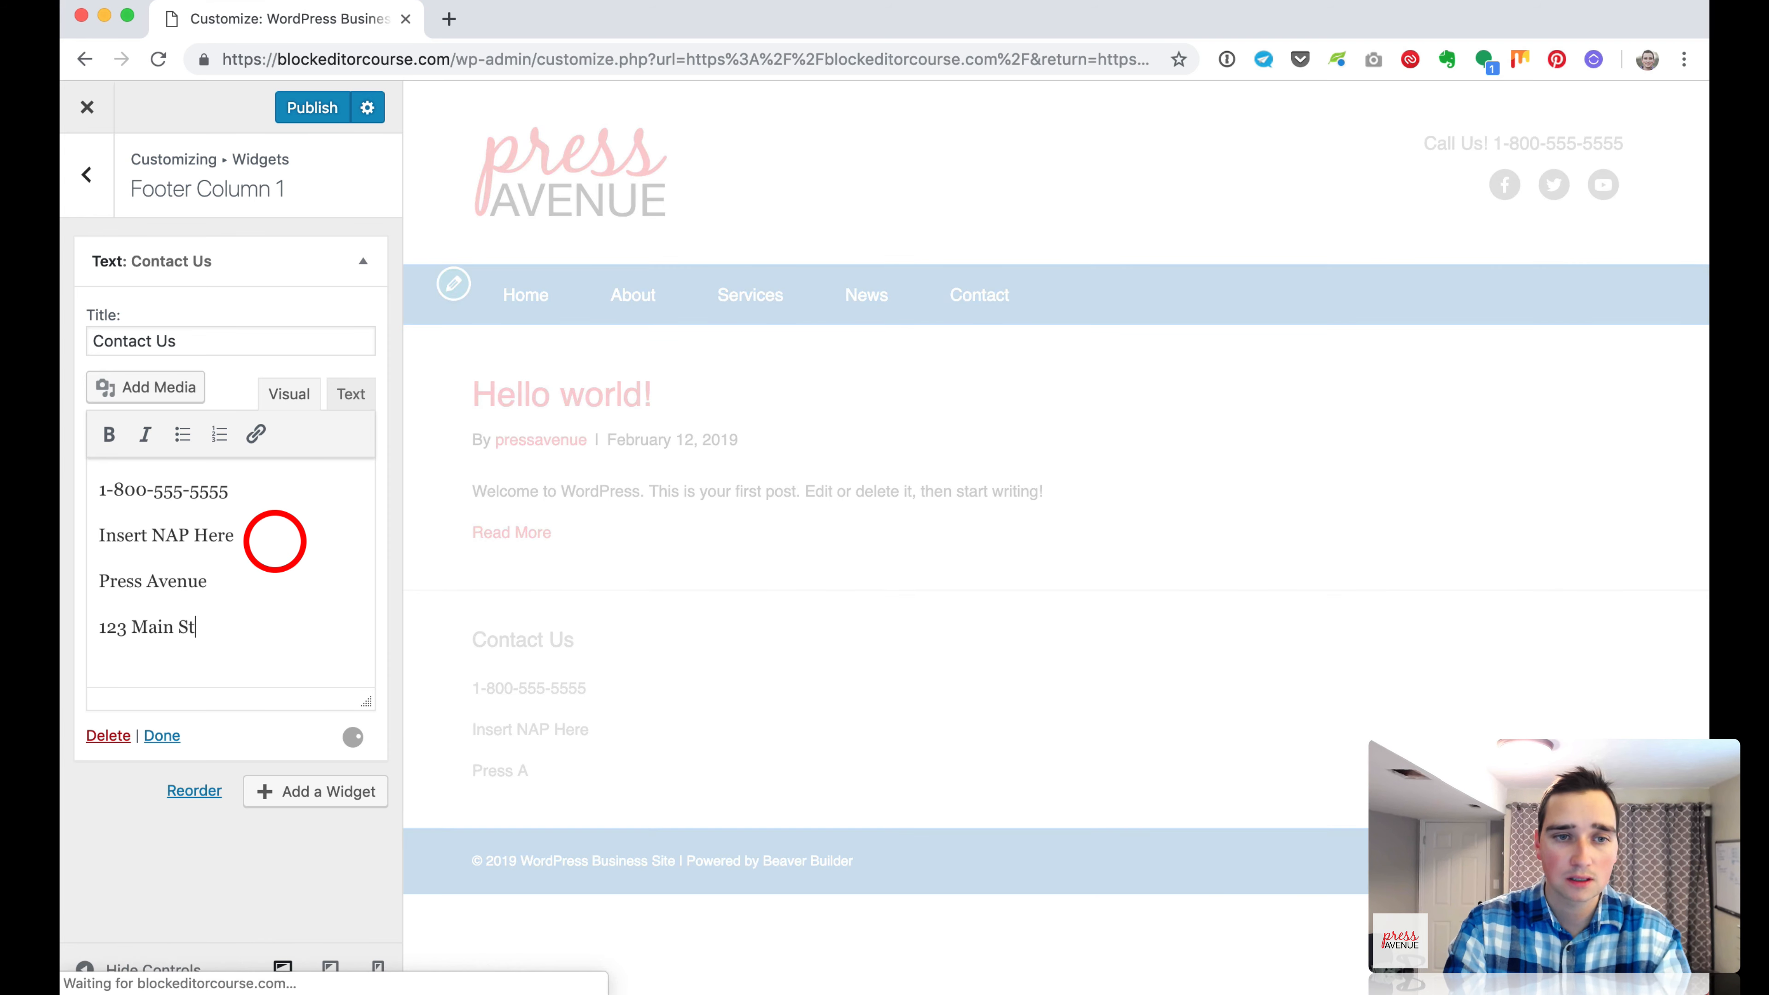
{"action": "key", "text": "Return"}
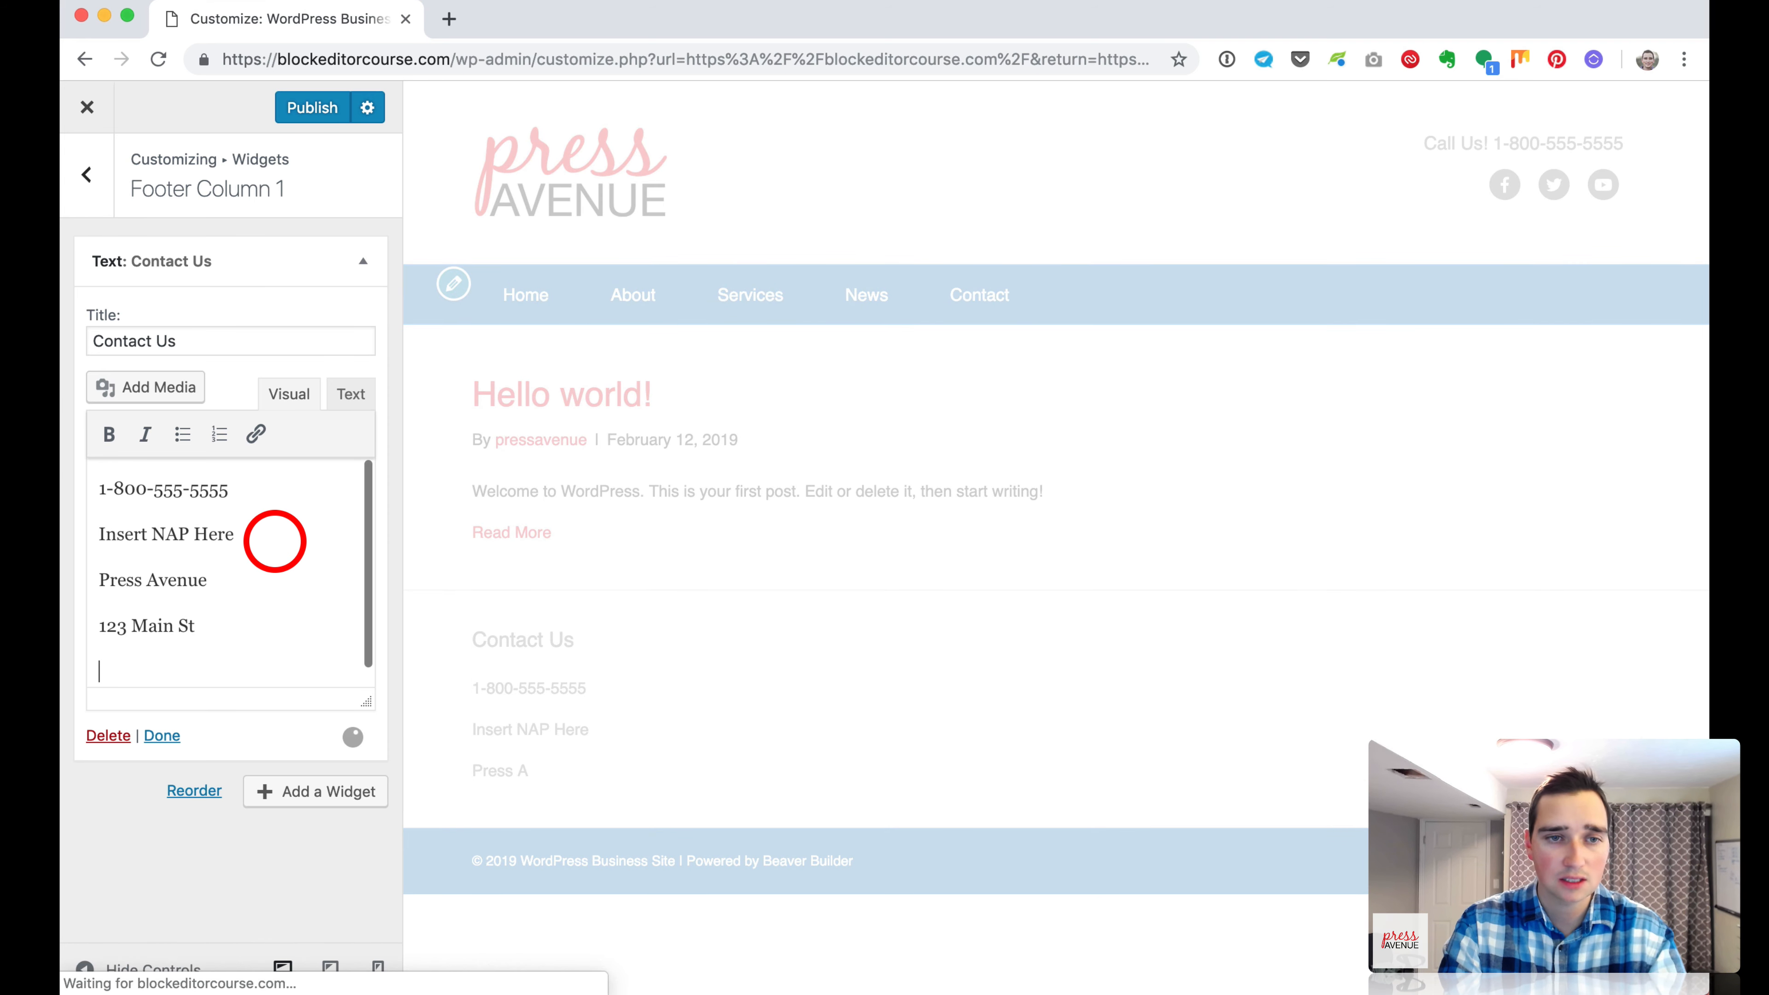
{"action": "key", "text": "BackSpace"}
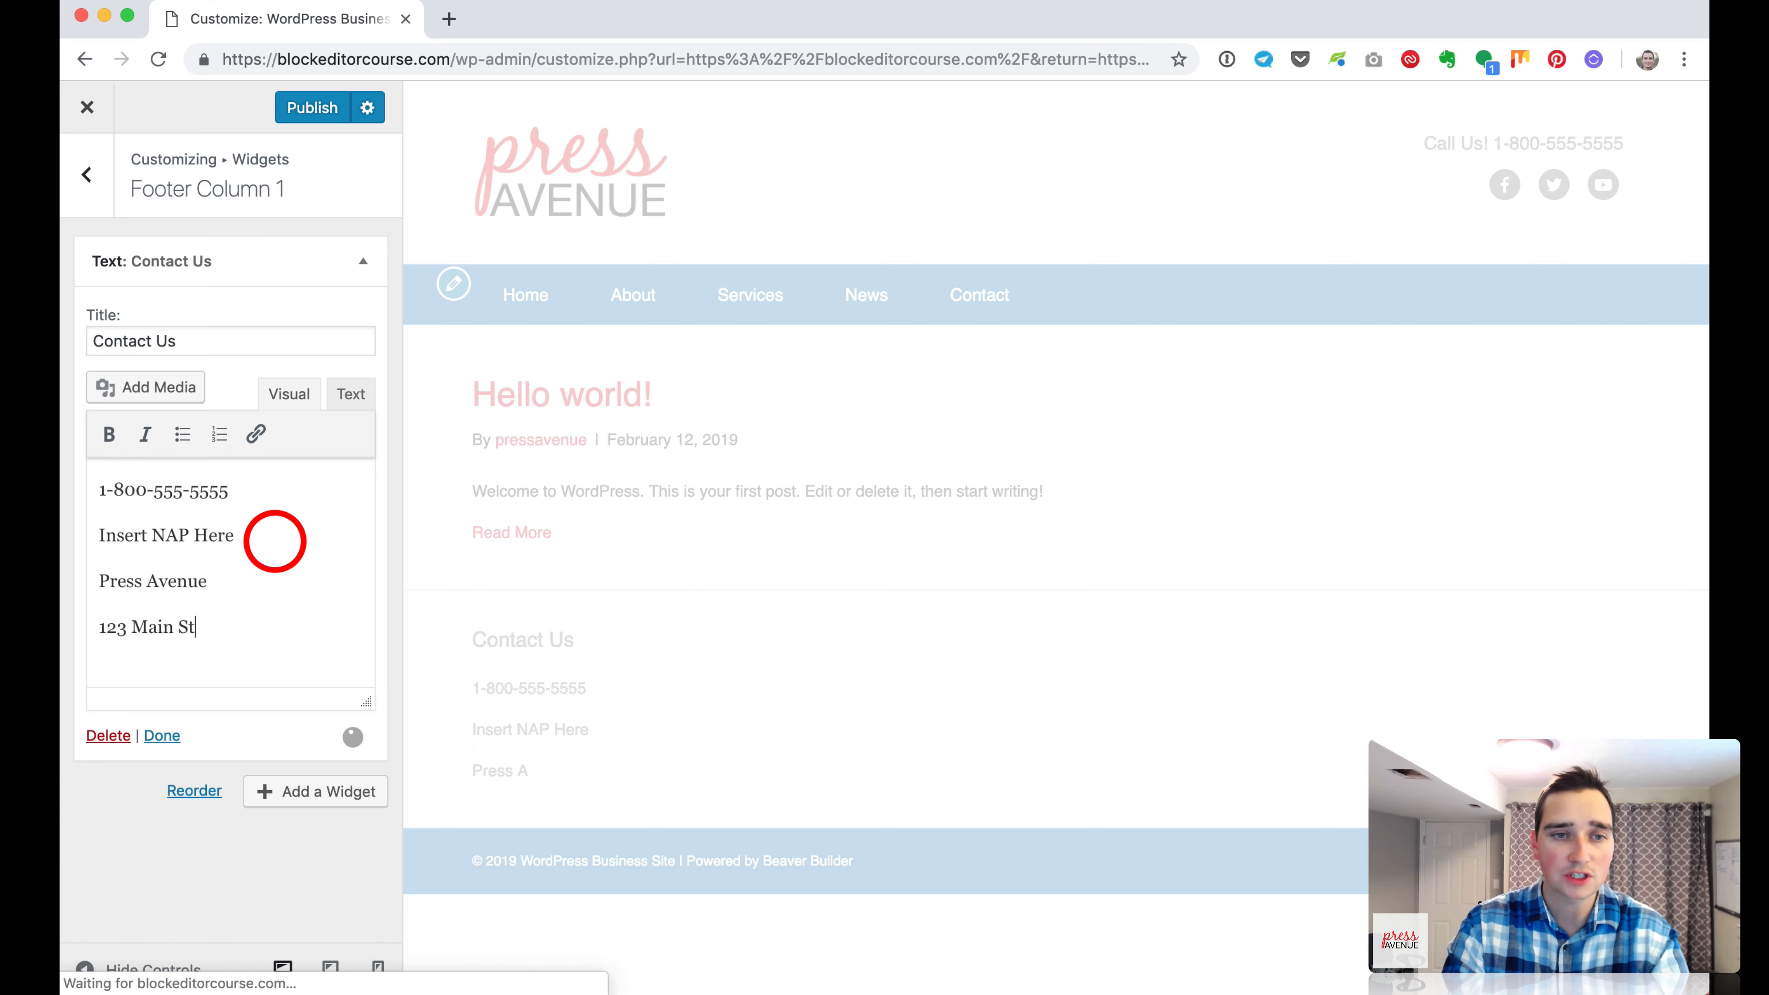
Add a "Contact Us" line below the address in the Contact Us widget and link it to #.
{"action": "key", "text": "Return"}
{"action": "type", "text": "conta"}
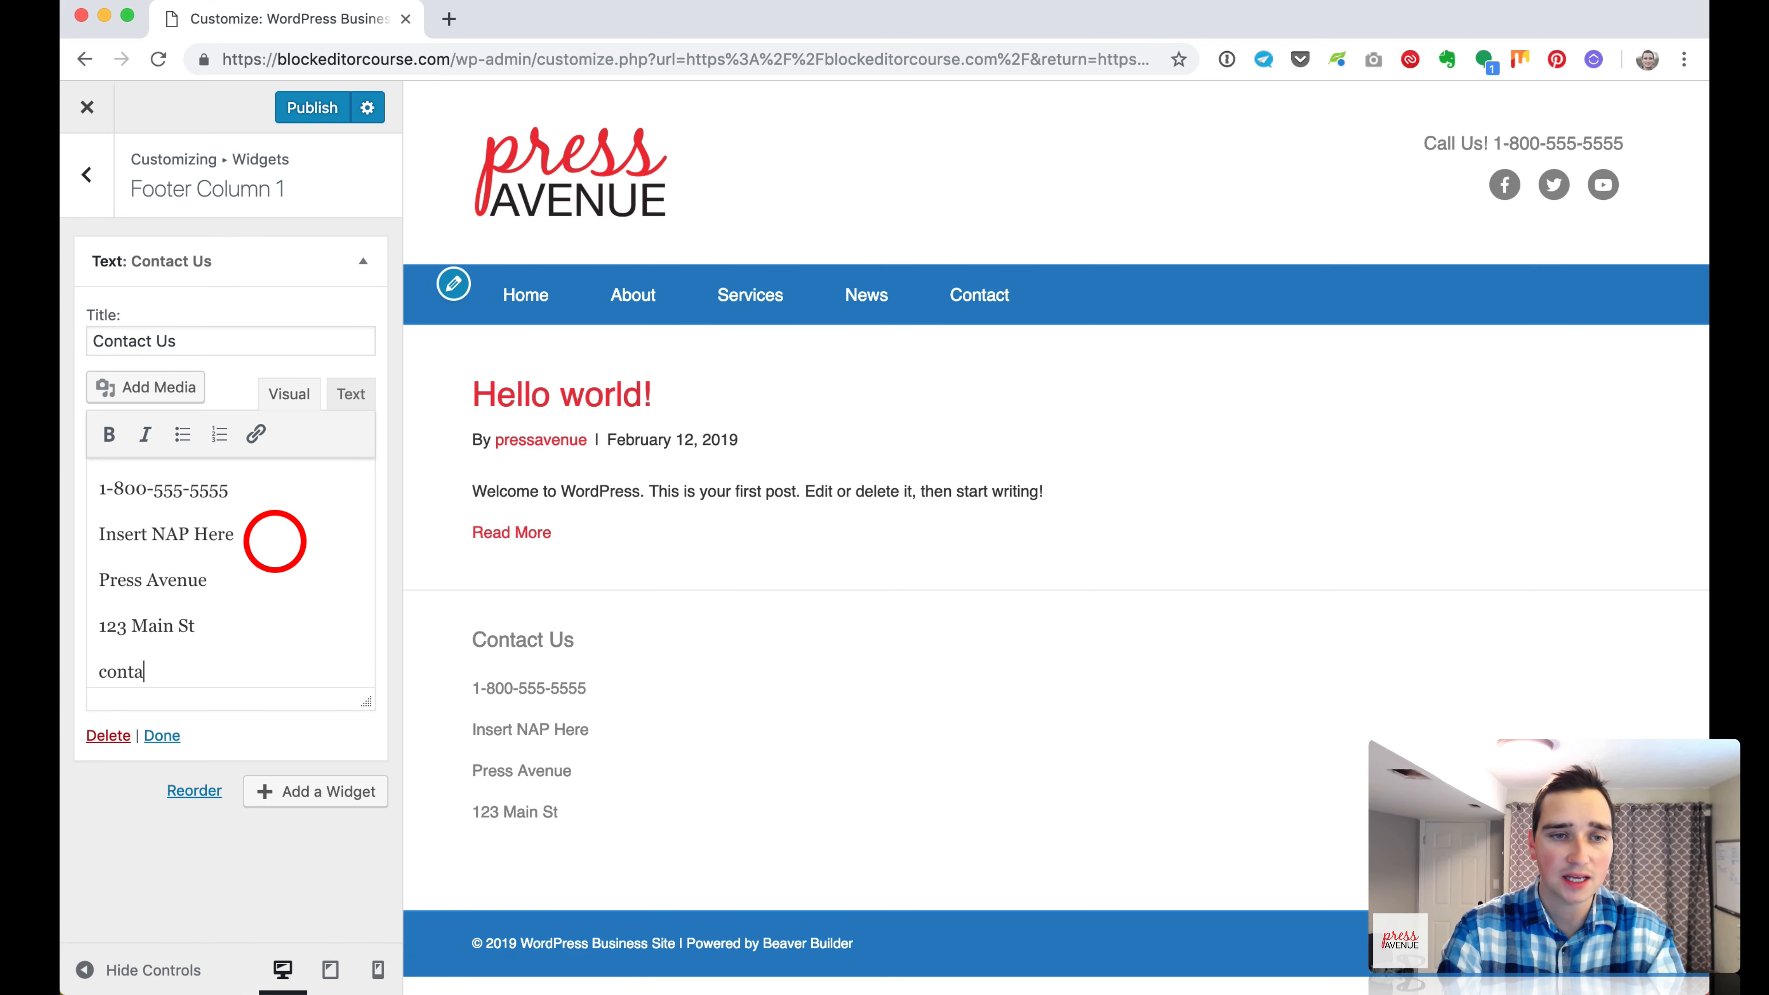
{"action": "type", "text": "ct Us"}
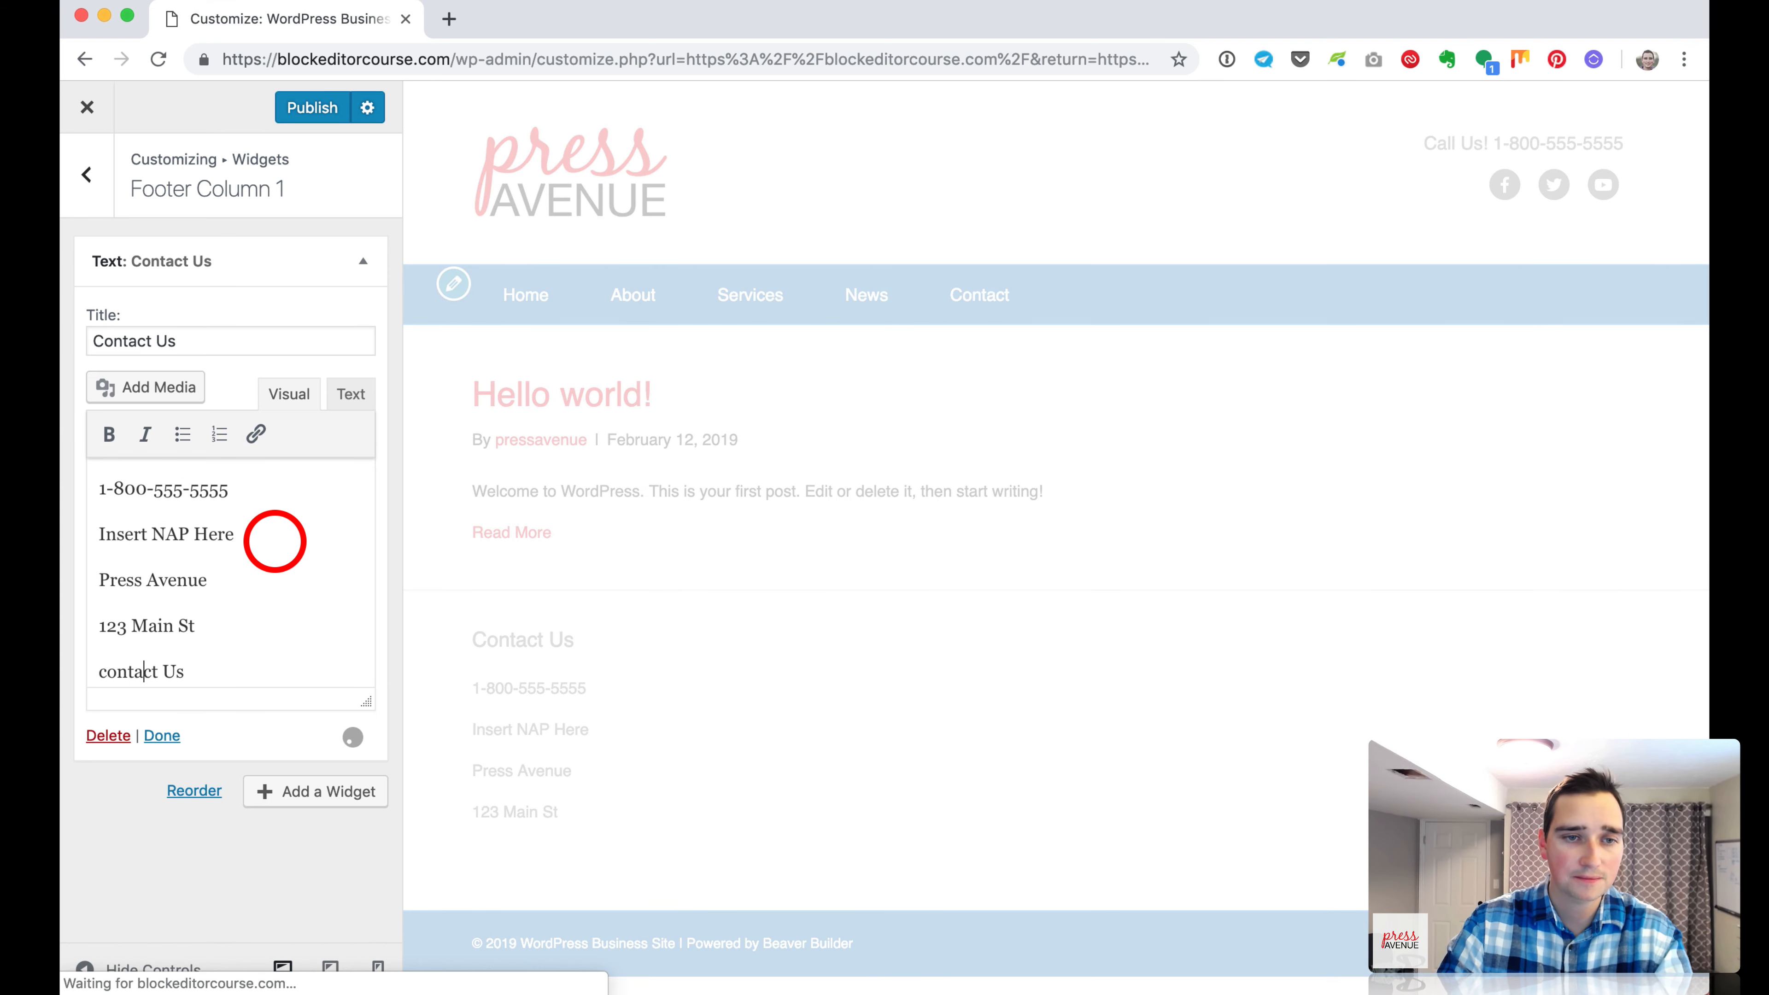
{"action": "type", "text": "C"}
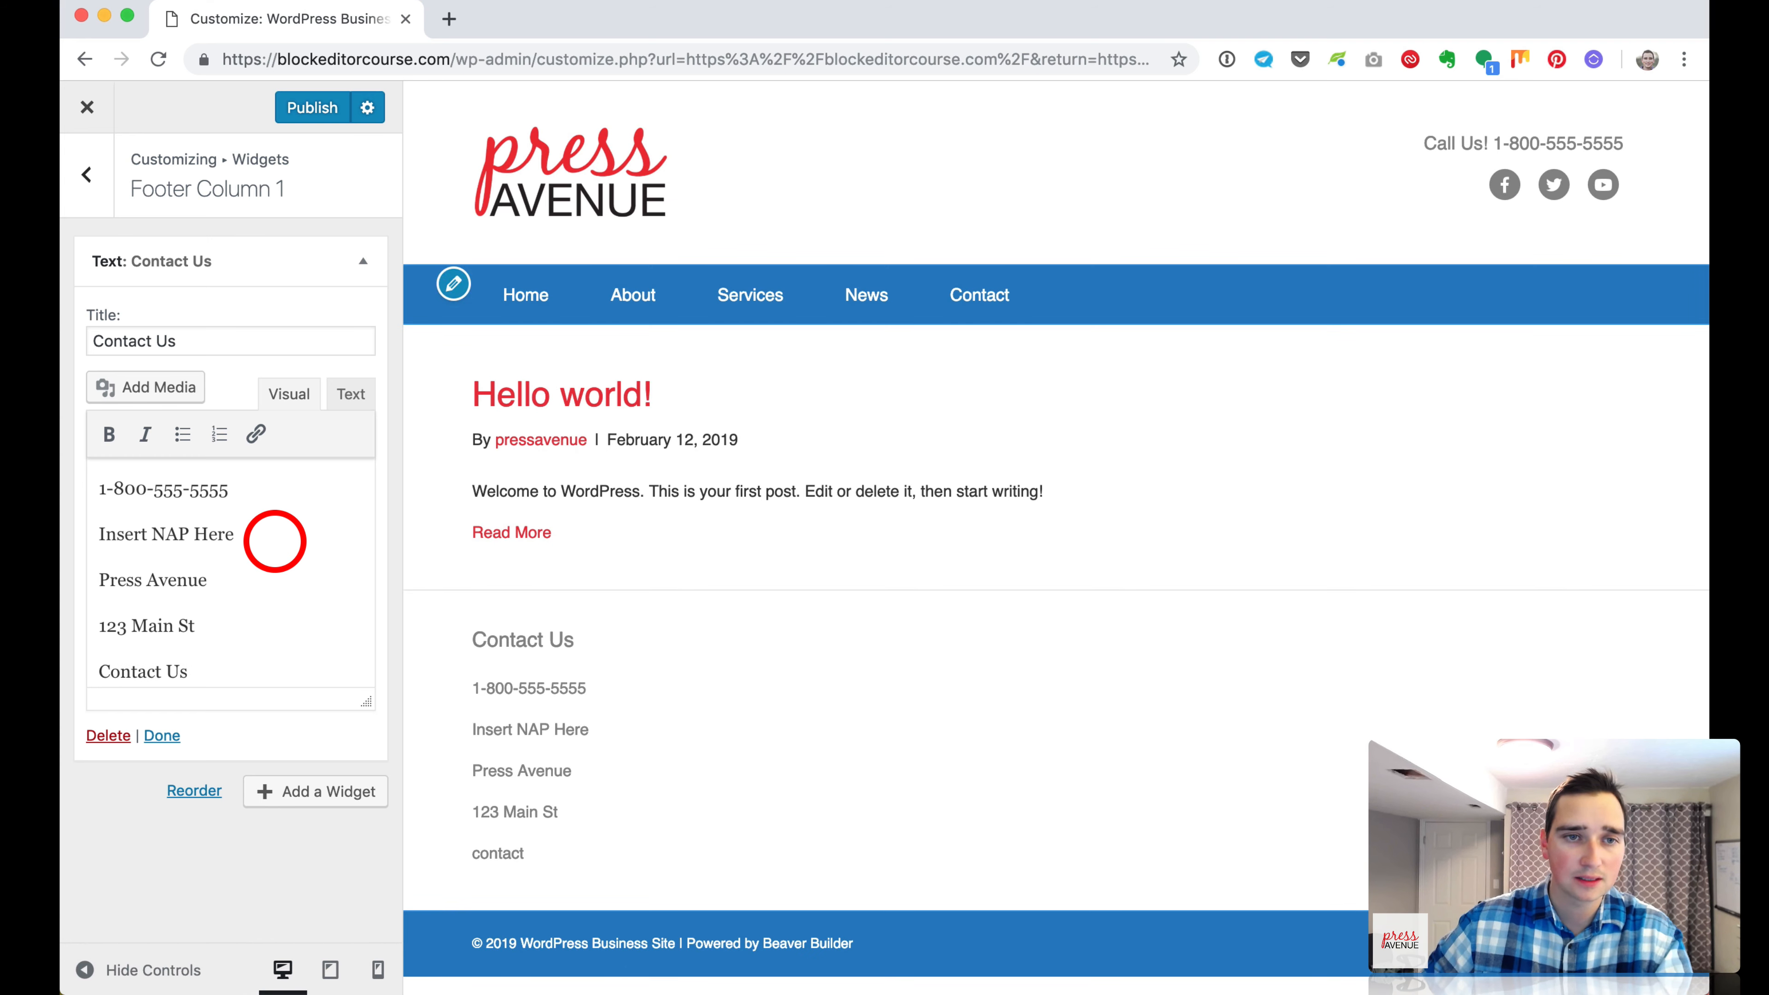
{"action": "left_click_drag", "start_coordinate": [202, 672], "coordinate": [74, 636]}
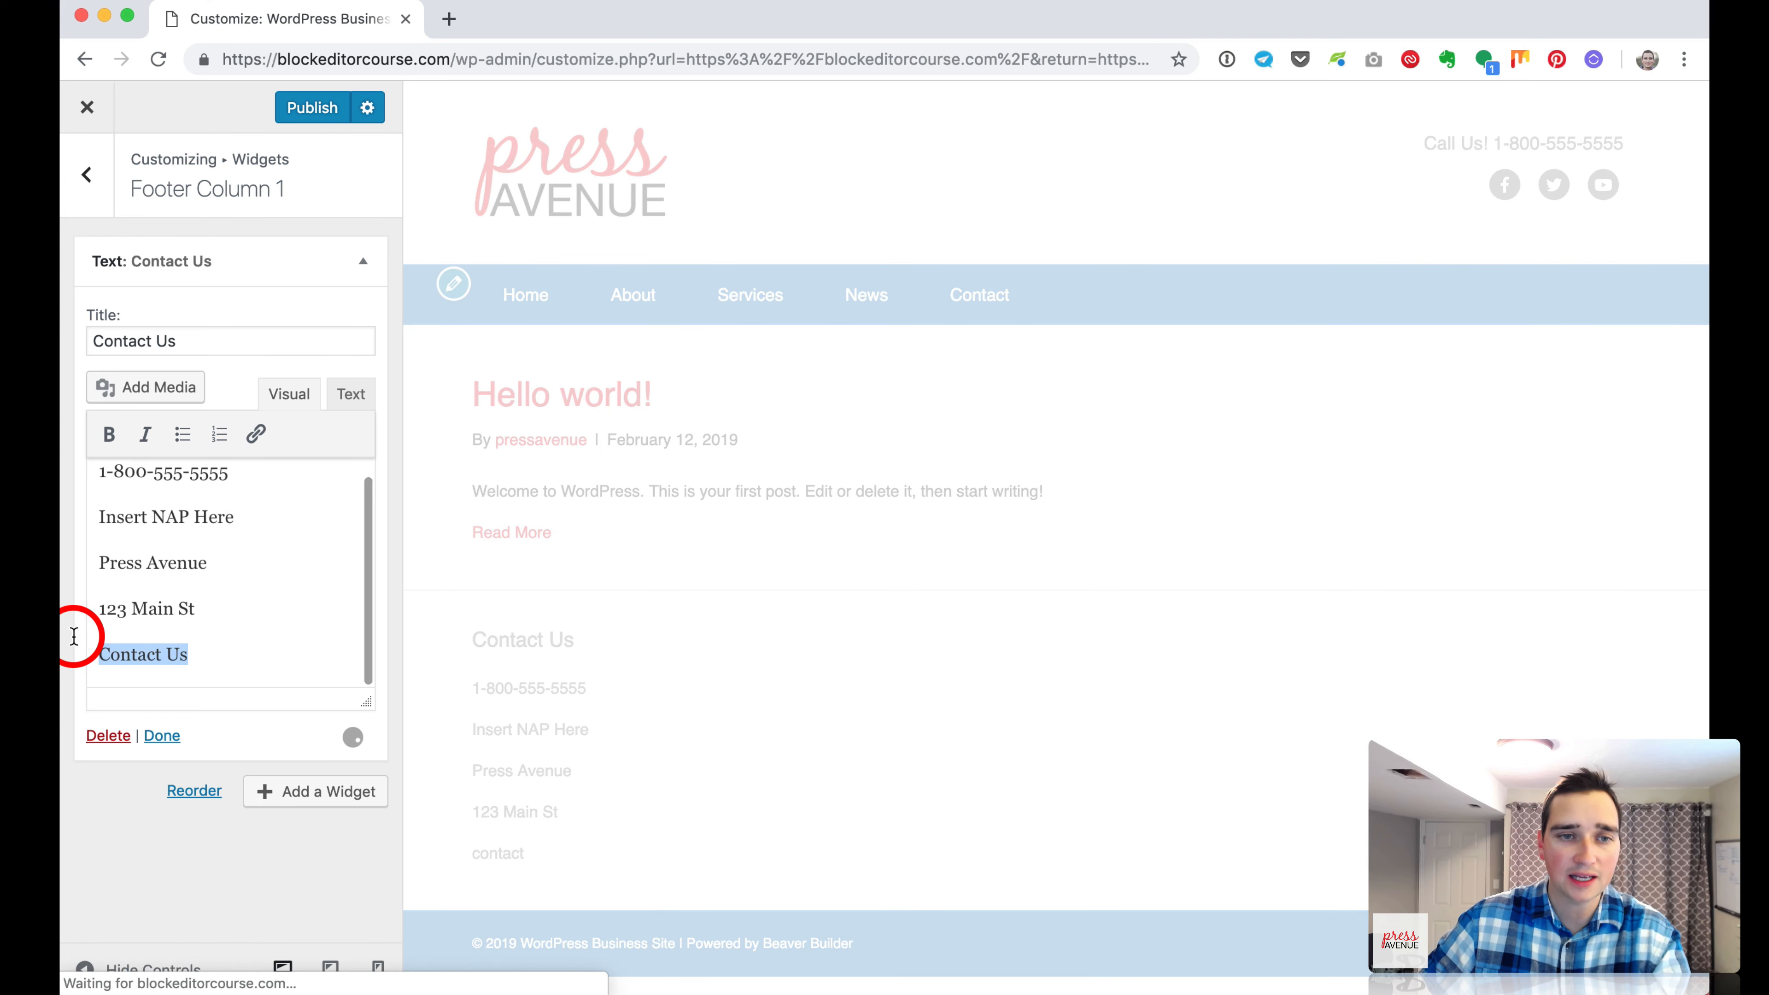
{"action": "left_click", "coordinate": [257, 434]}
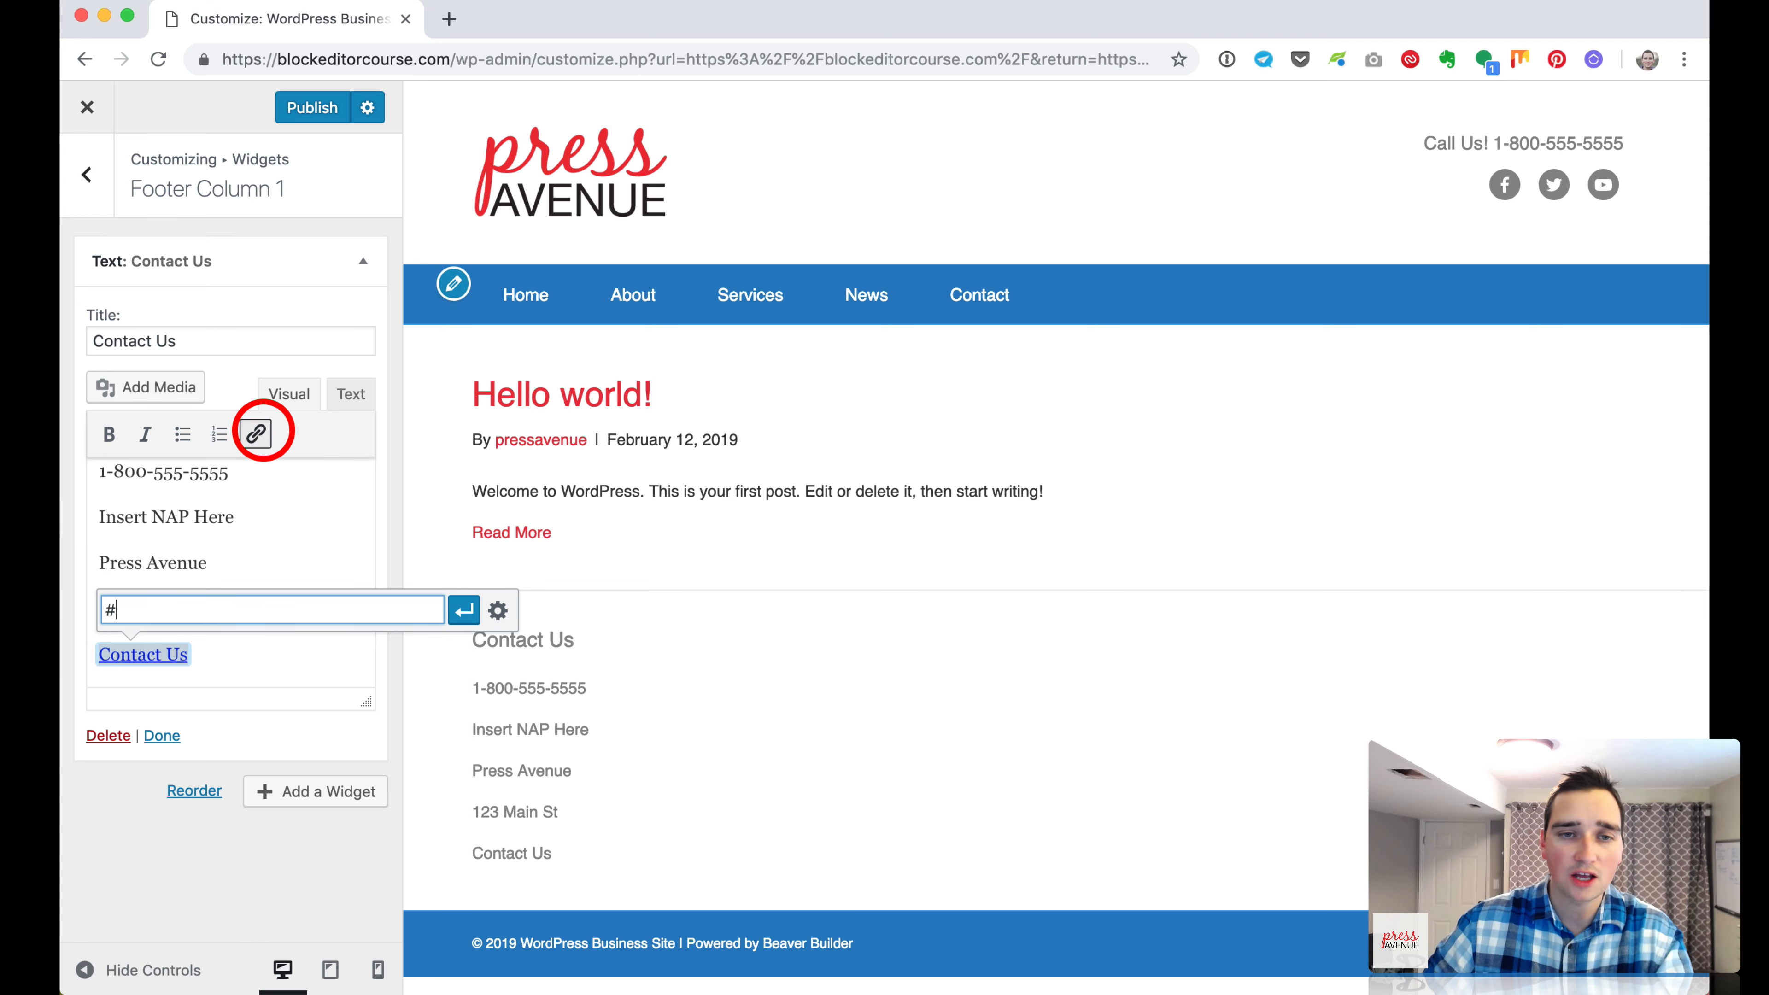
{"action": "left_click", "coordinate": [466, 613]}
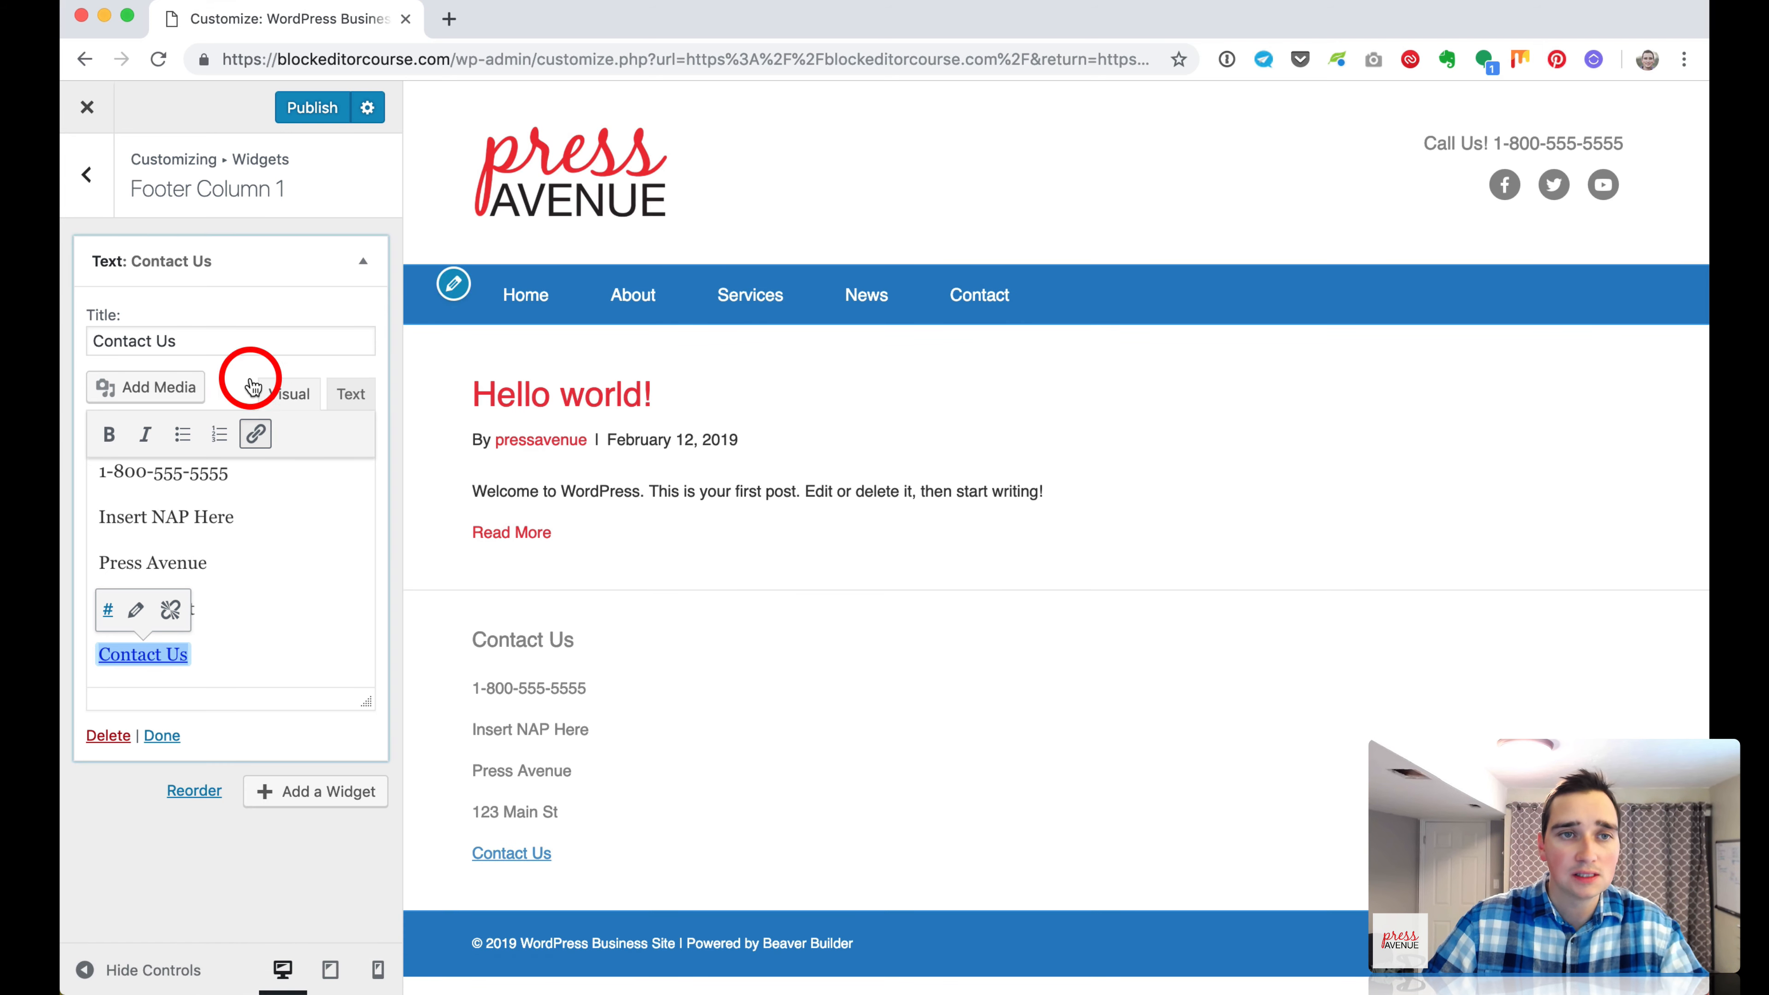
Add a Search widget to the Footer Column 2 widget area.
{"action": "left_click", "coordinate": [95, 205]}
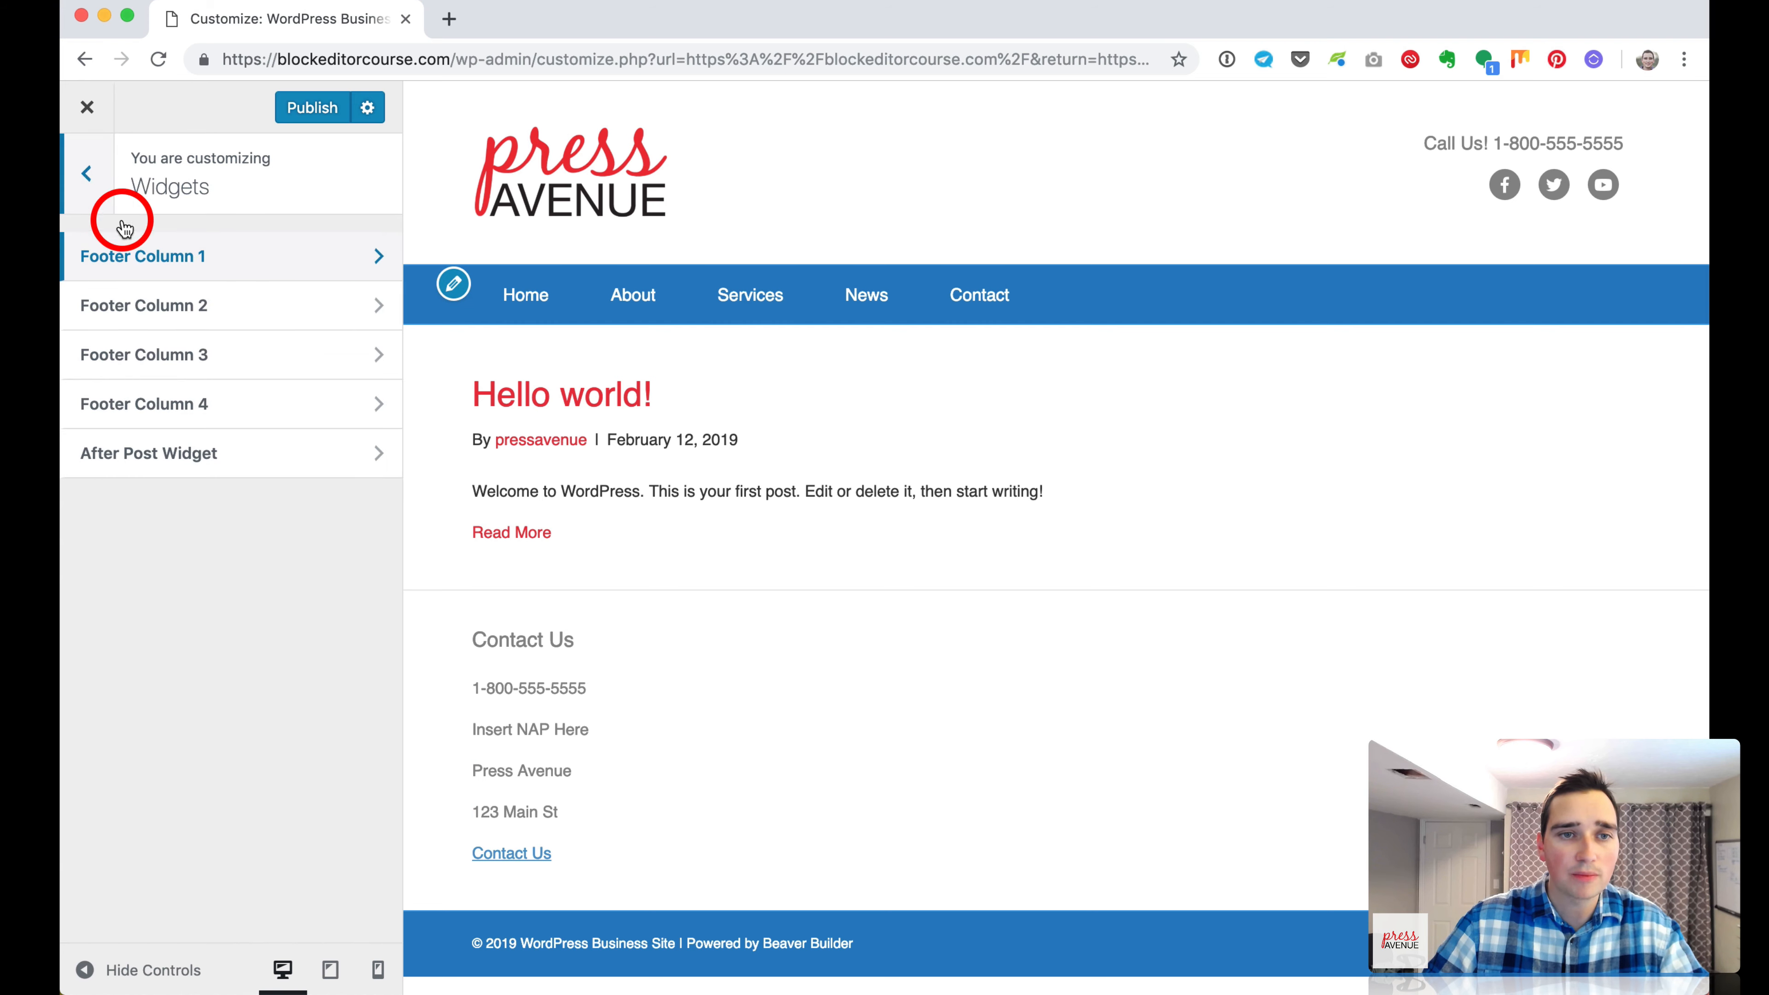
{"action": "left_click", "coordinate": [260, 305]}
{"action": "left_click", "coordinate": [279, 255]}
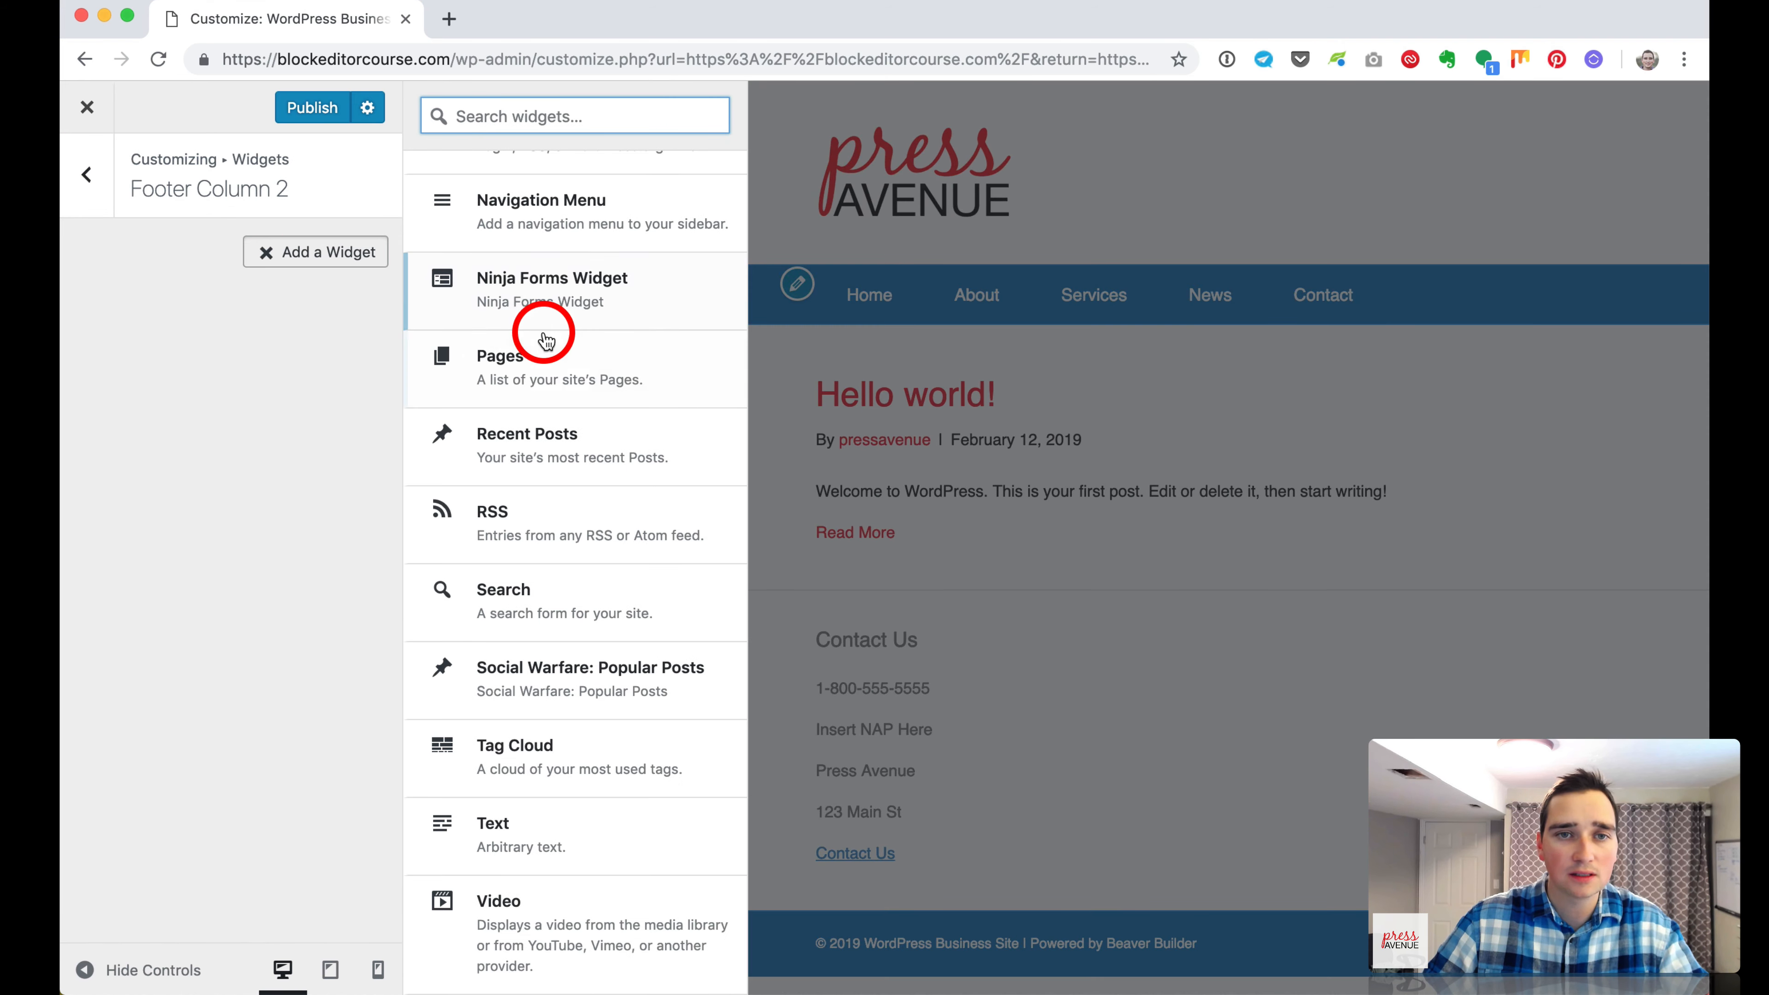
{"action": "left_click", "coordinate": [585, 610]}
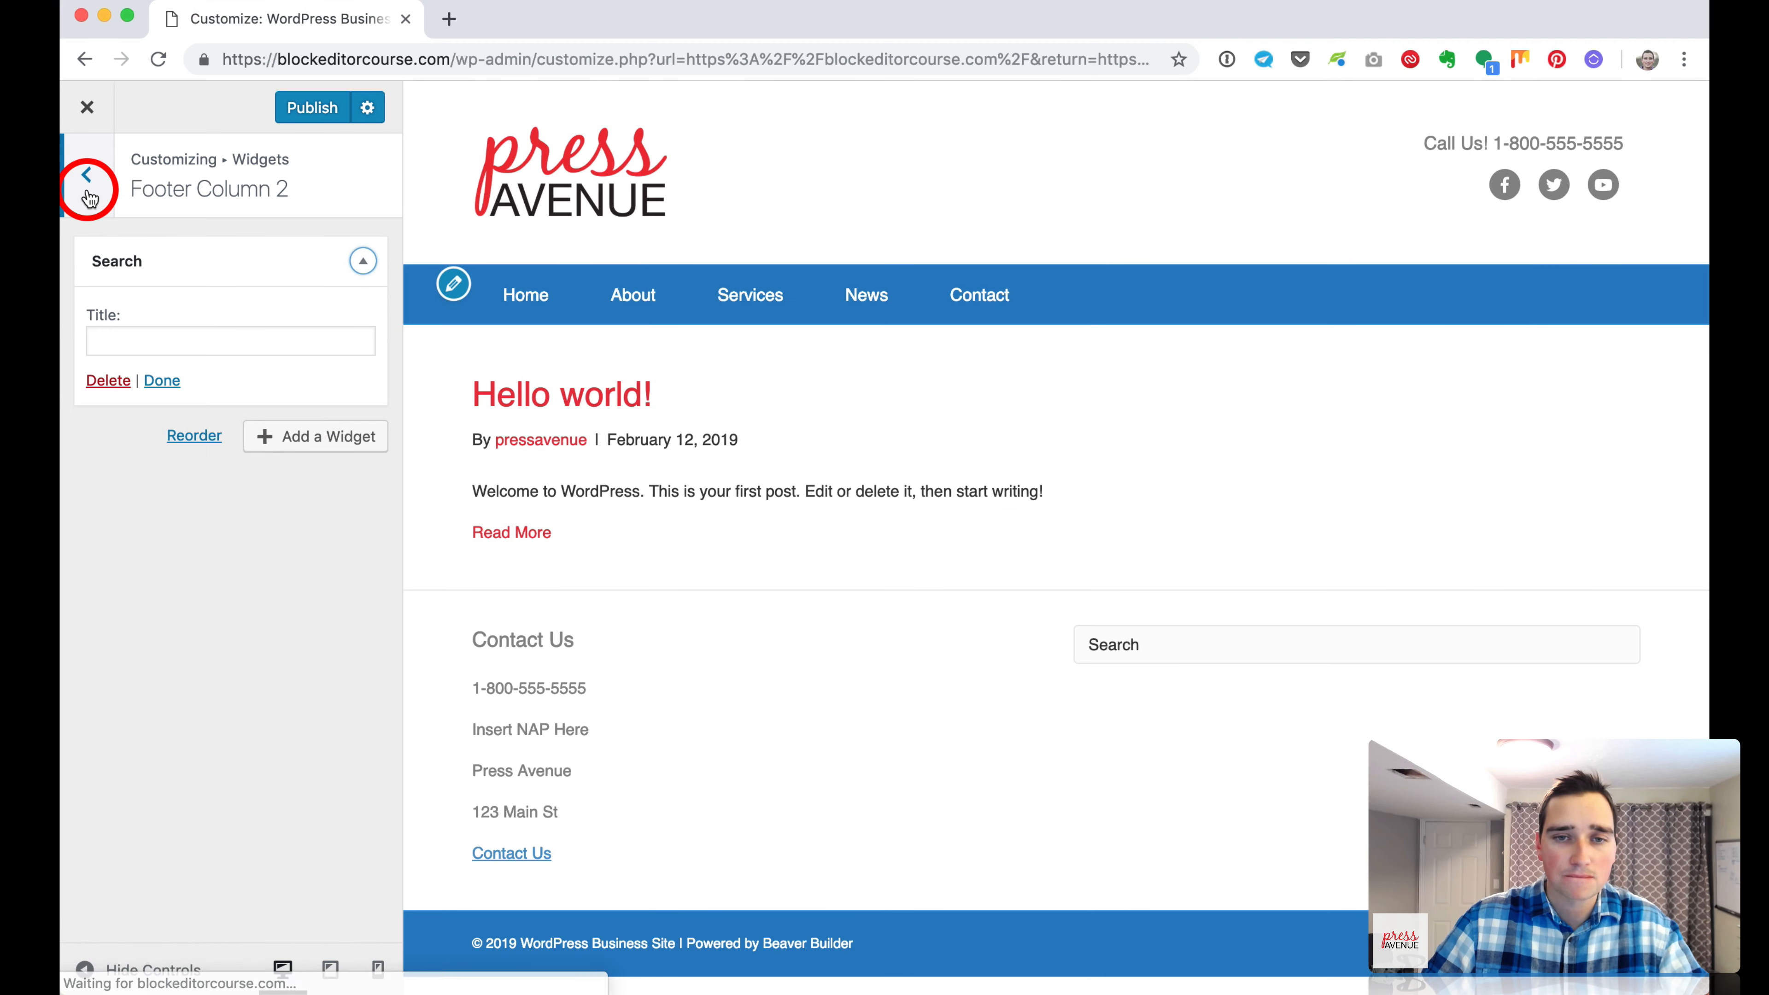
Add a Social Warfare: Popular Posts widget to Footer Column 3, titled "Popular News" and displaying 3 posts.
{"action": "left_click", "coordinate": [87, 175]}
{"action": "left_click", "coordinate": [259, 364]}
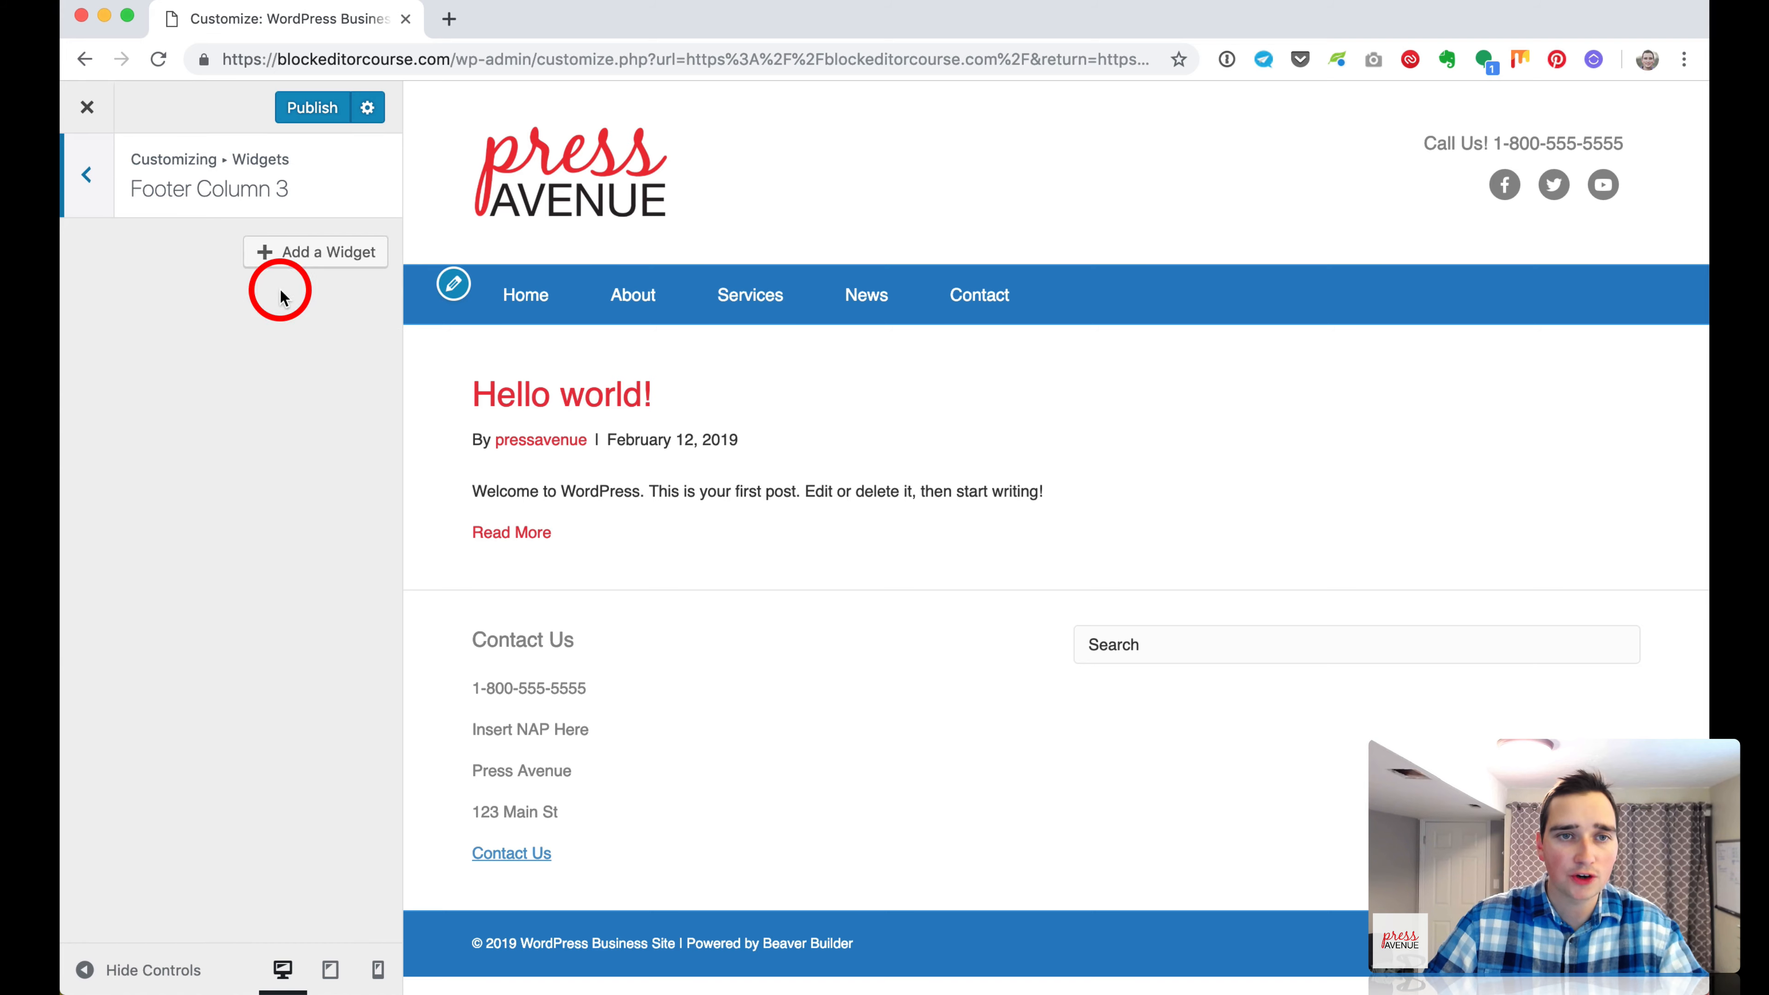
{"action": "left_click", "coordinate": [304, 251]}
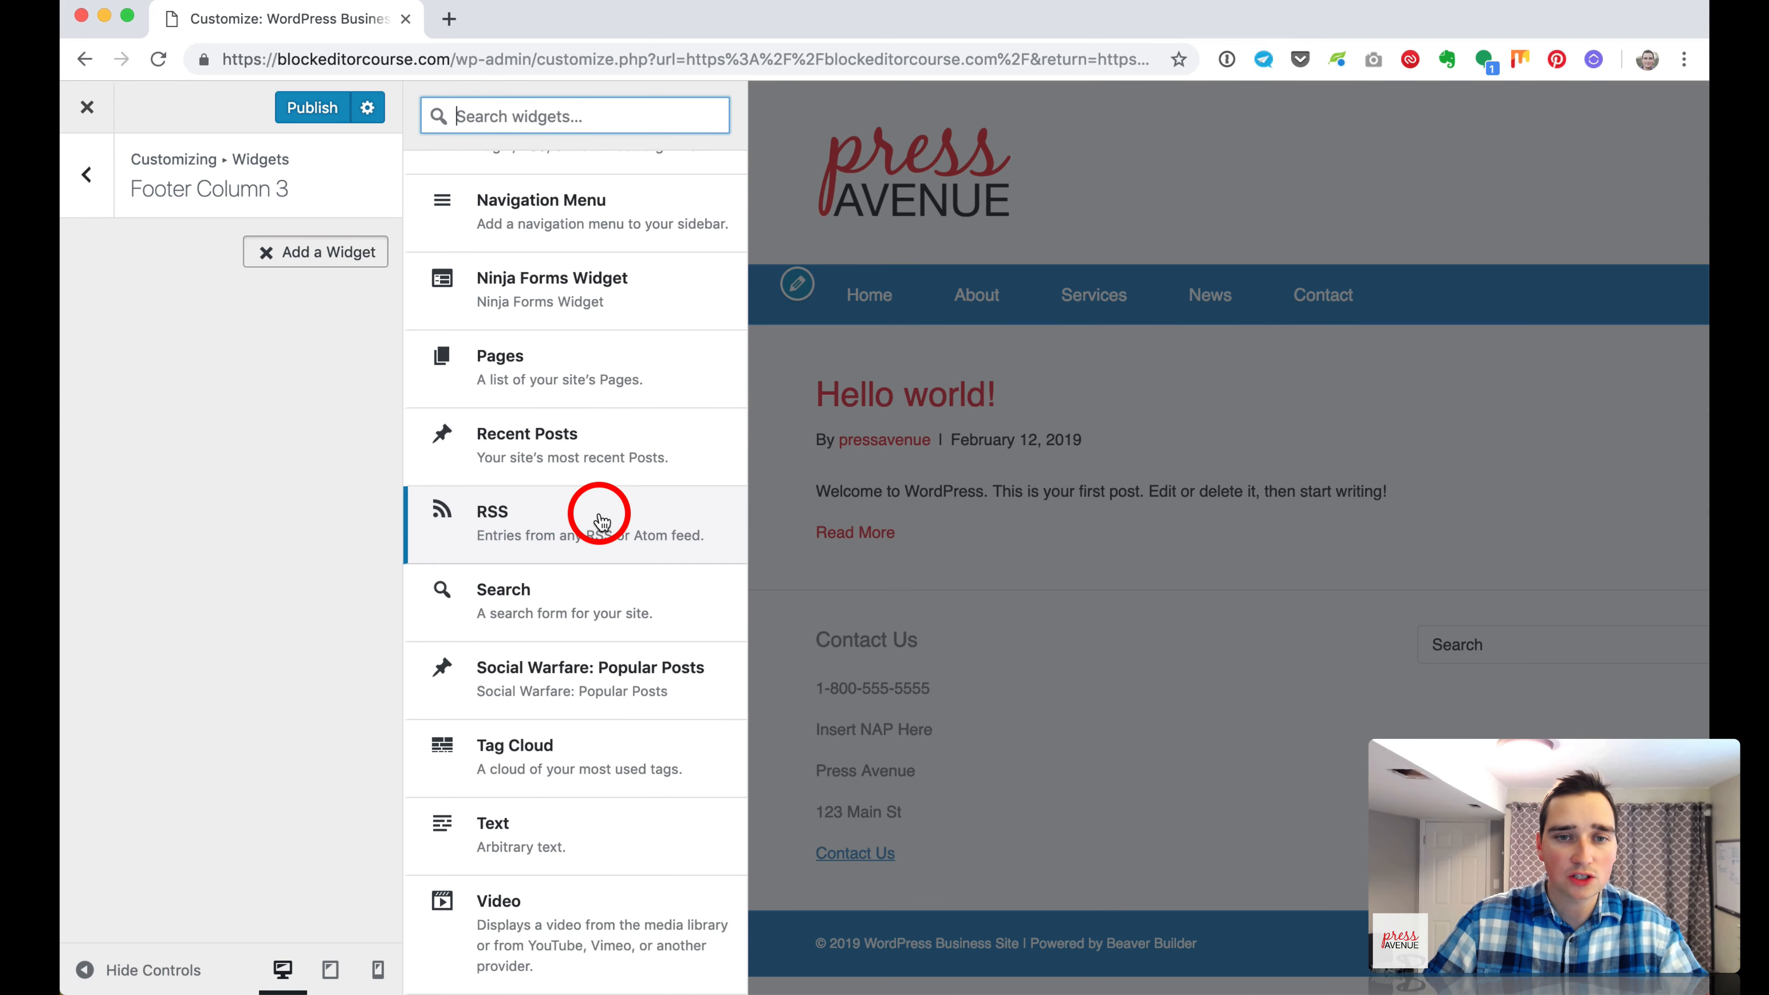
{"action": "left_click", "coordinate": [567, 672]}
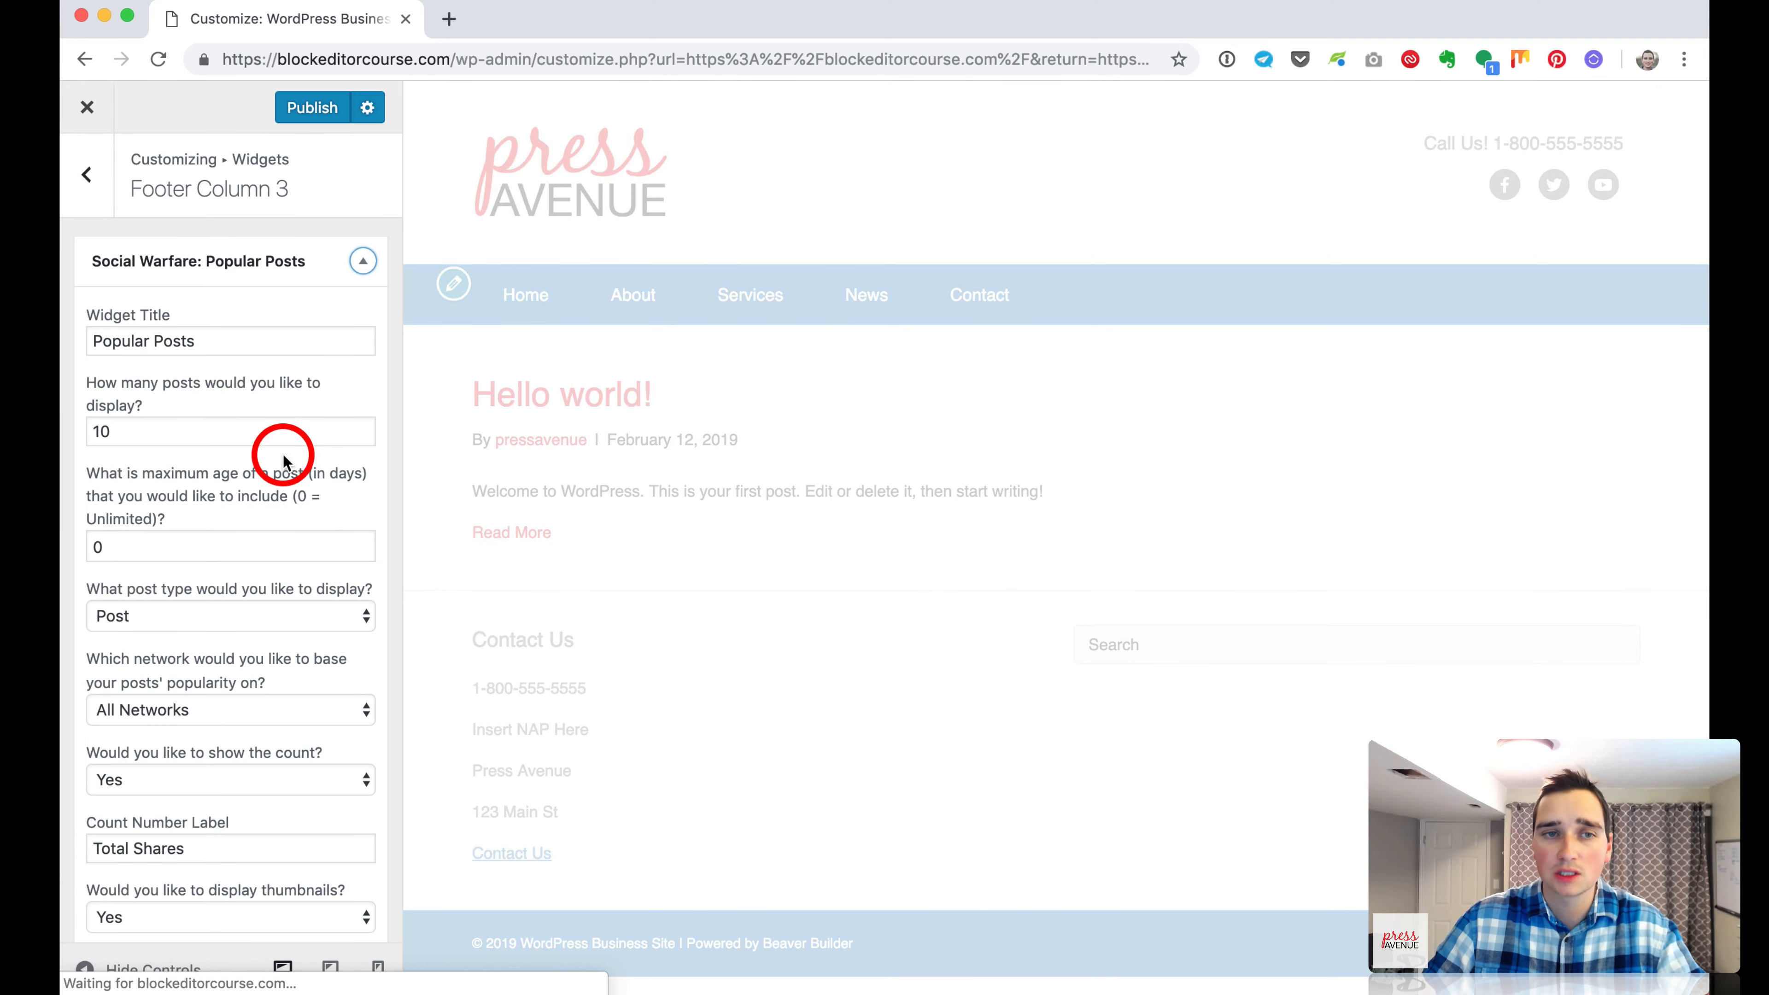
{"action": "double_click", "coordinate": [169, 341]}
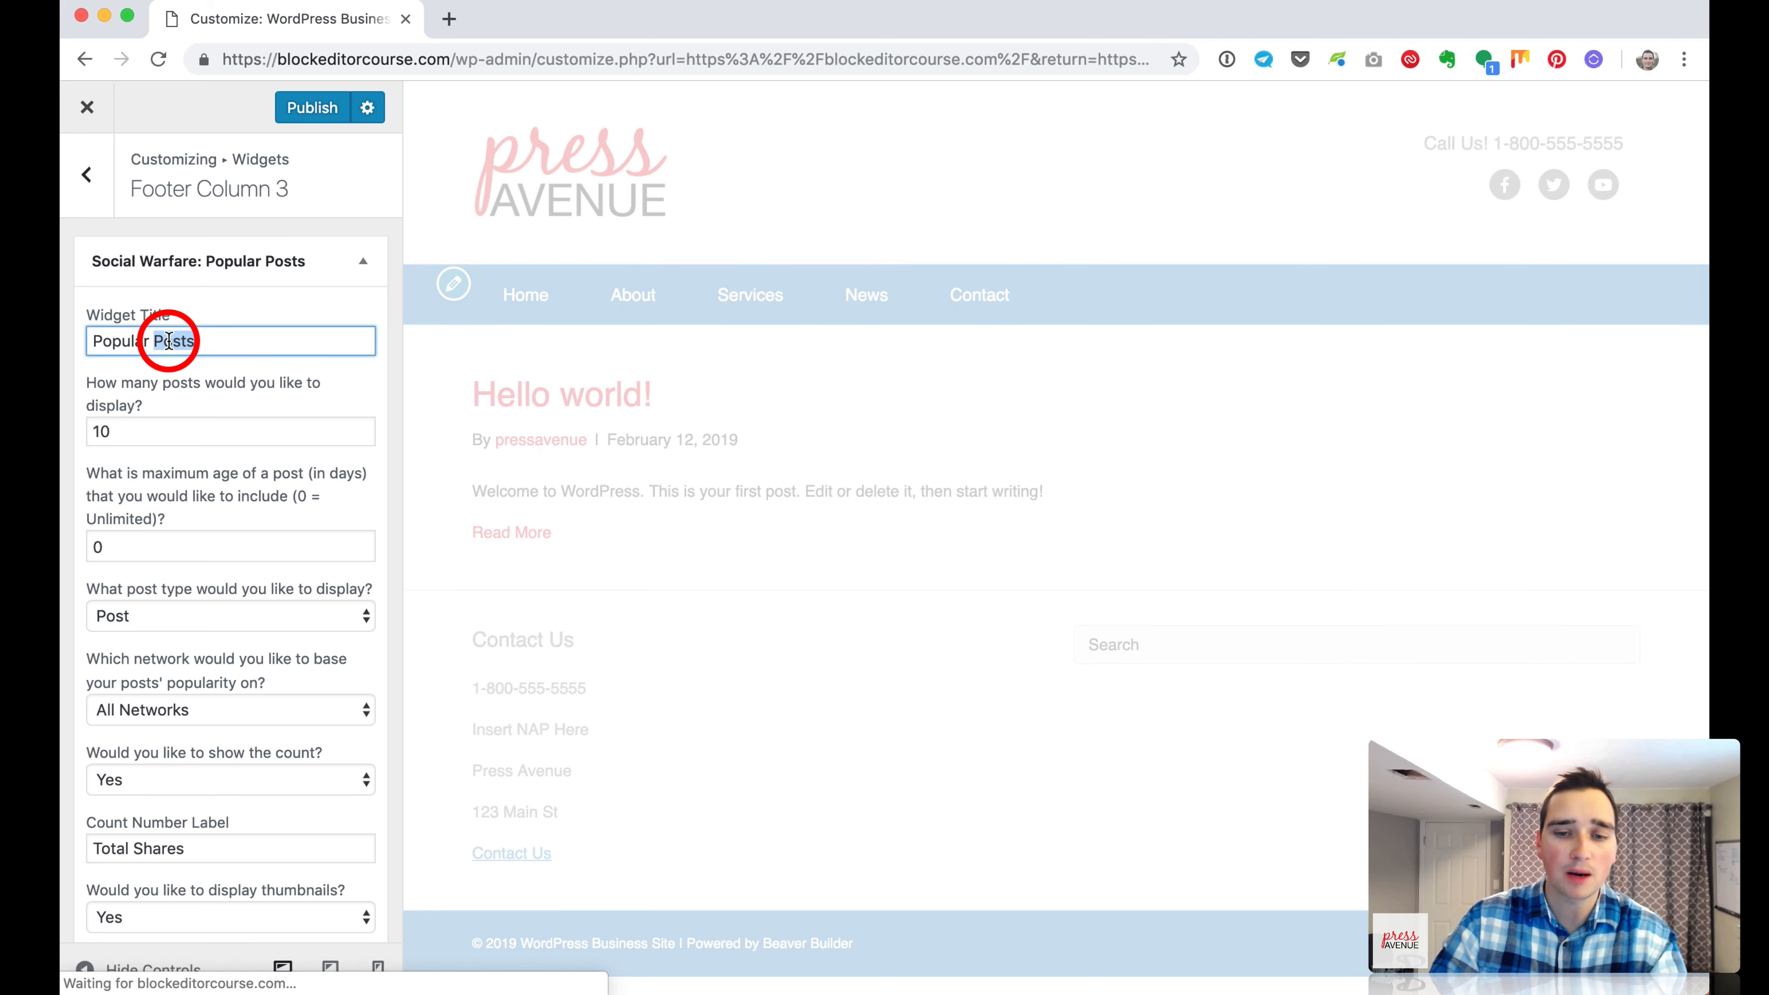
{"action": "double_click", "coordinate": [111, 433]}
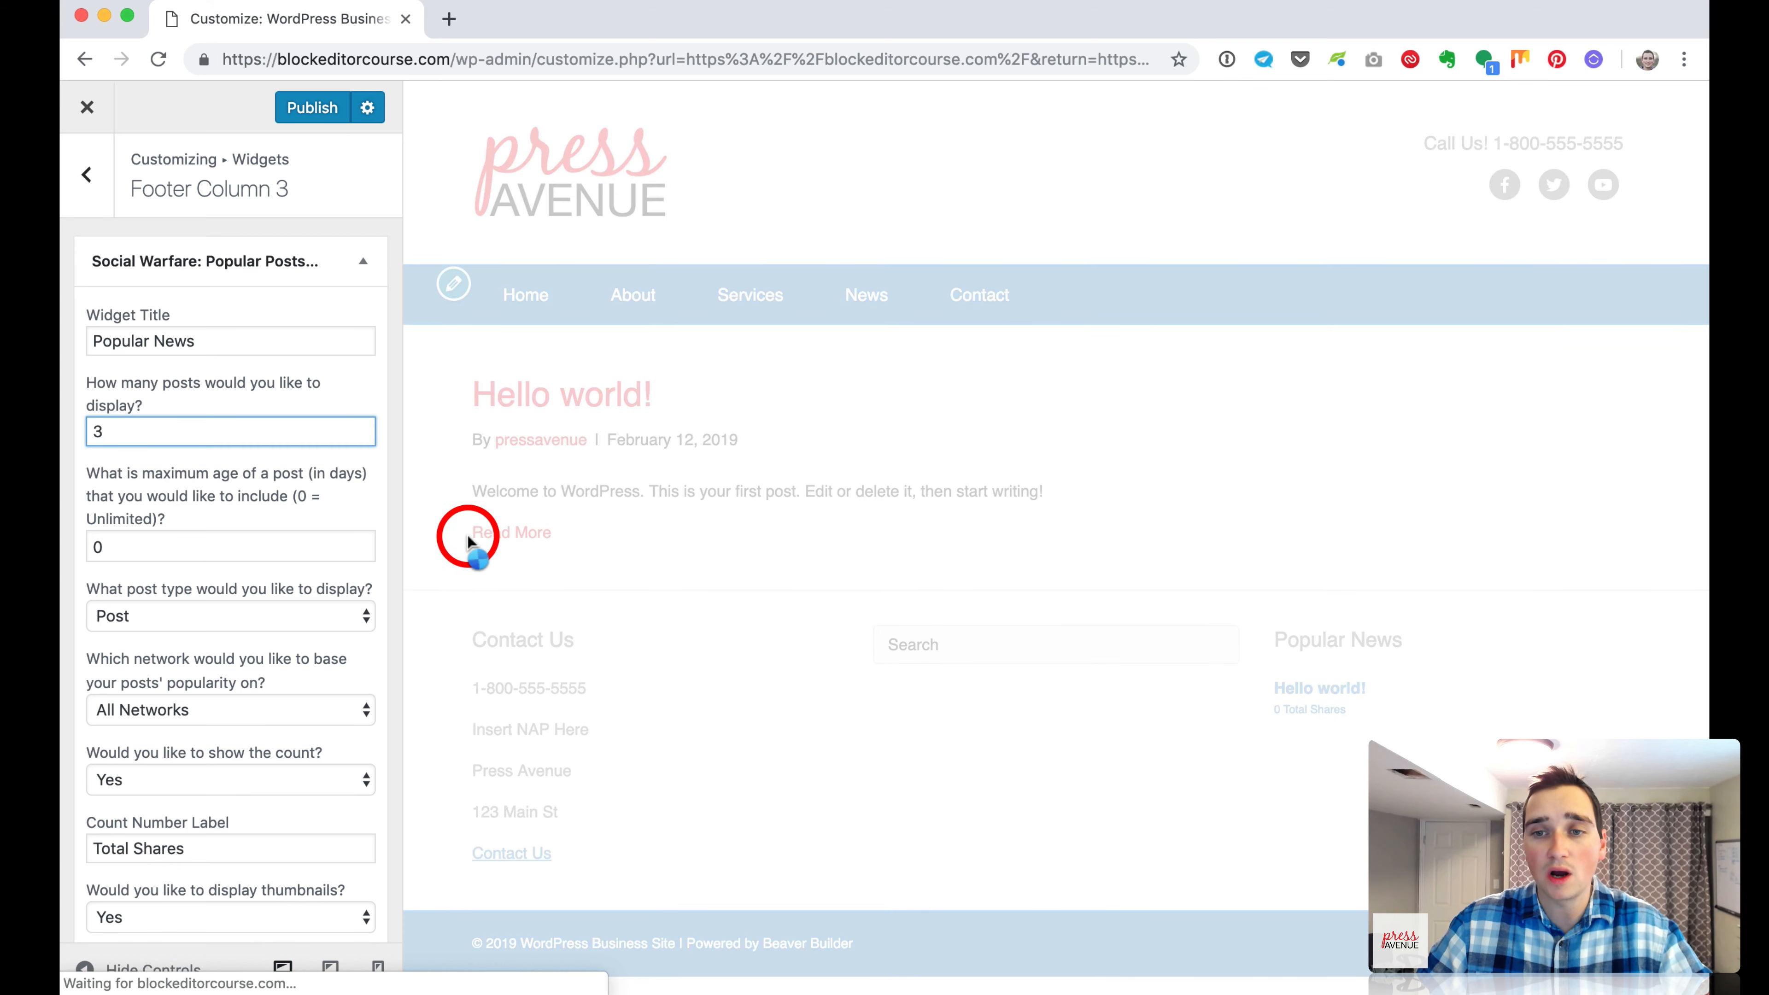
Add a Text widget to the Footer Column 4 widget area and title it "About Company".
{"action": "left_click", "coordinate": [86, 174]}
{"action": "left_click", "coordinate": [242, 412]}
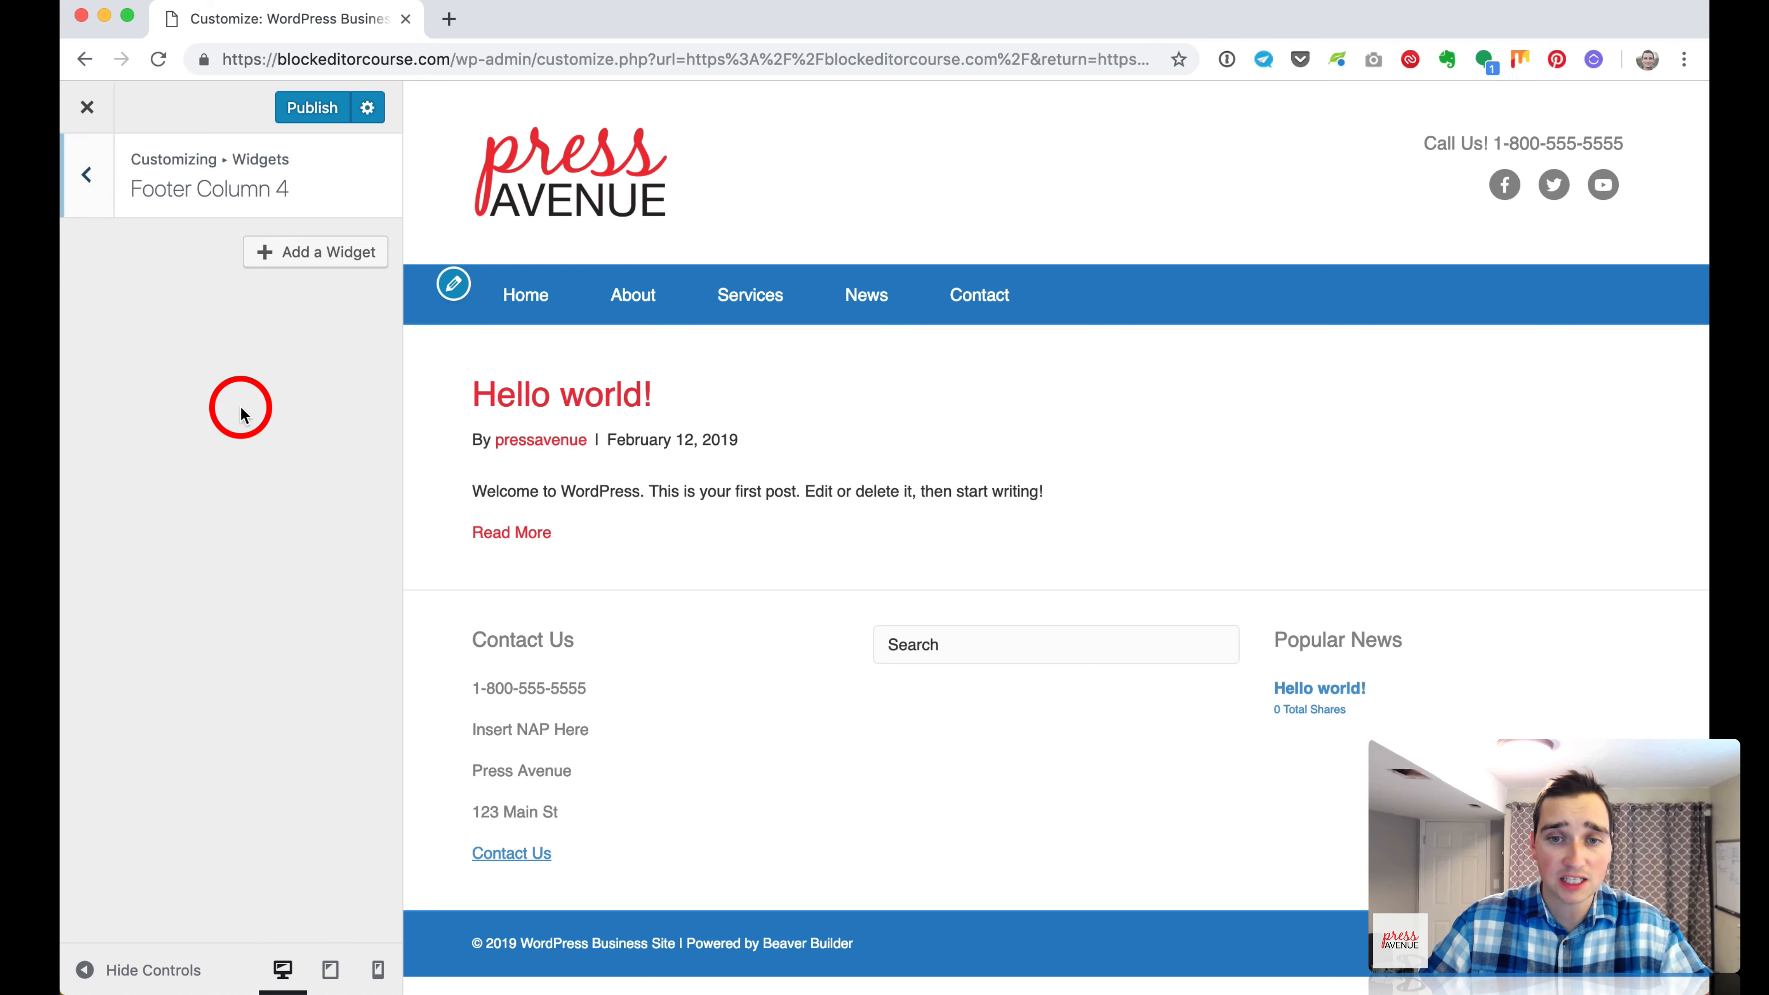
{"action": "left_click", "coordinate": [286, 253]}
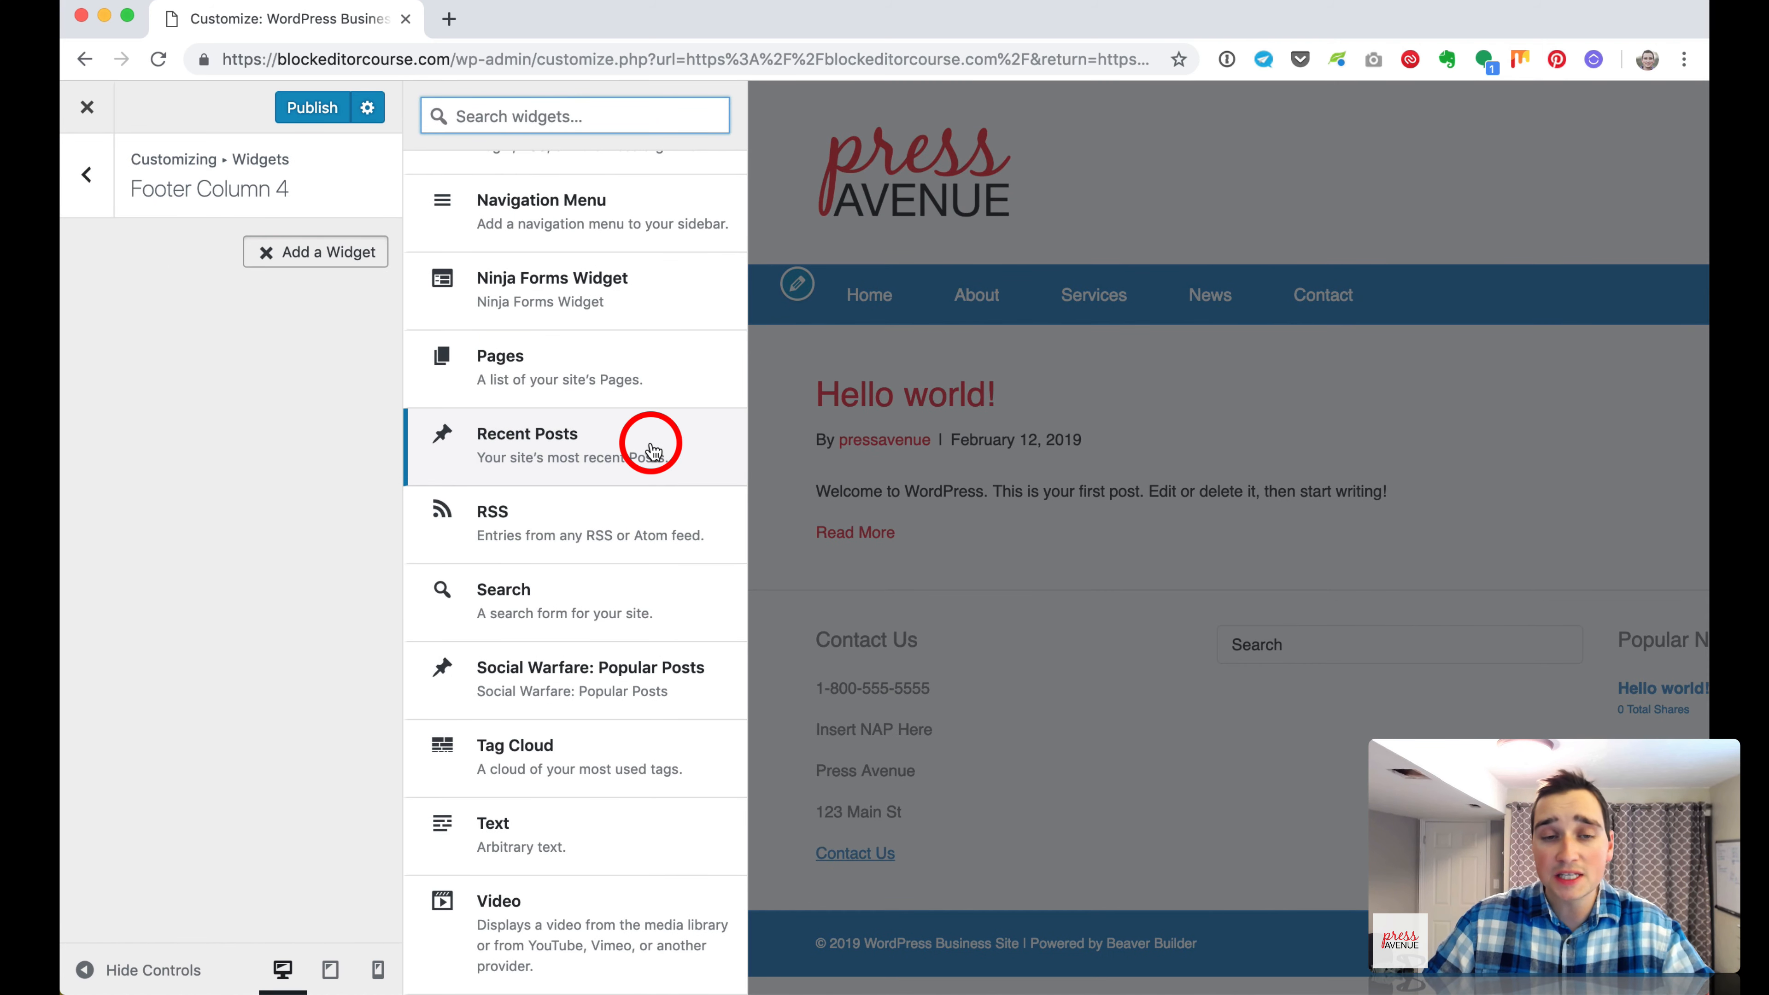
{"action": "left_click", "coordinate": [561, 862]}
{"action": "type", "text": "About"}
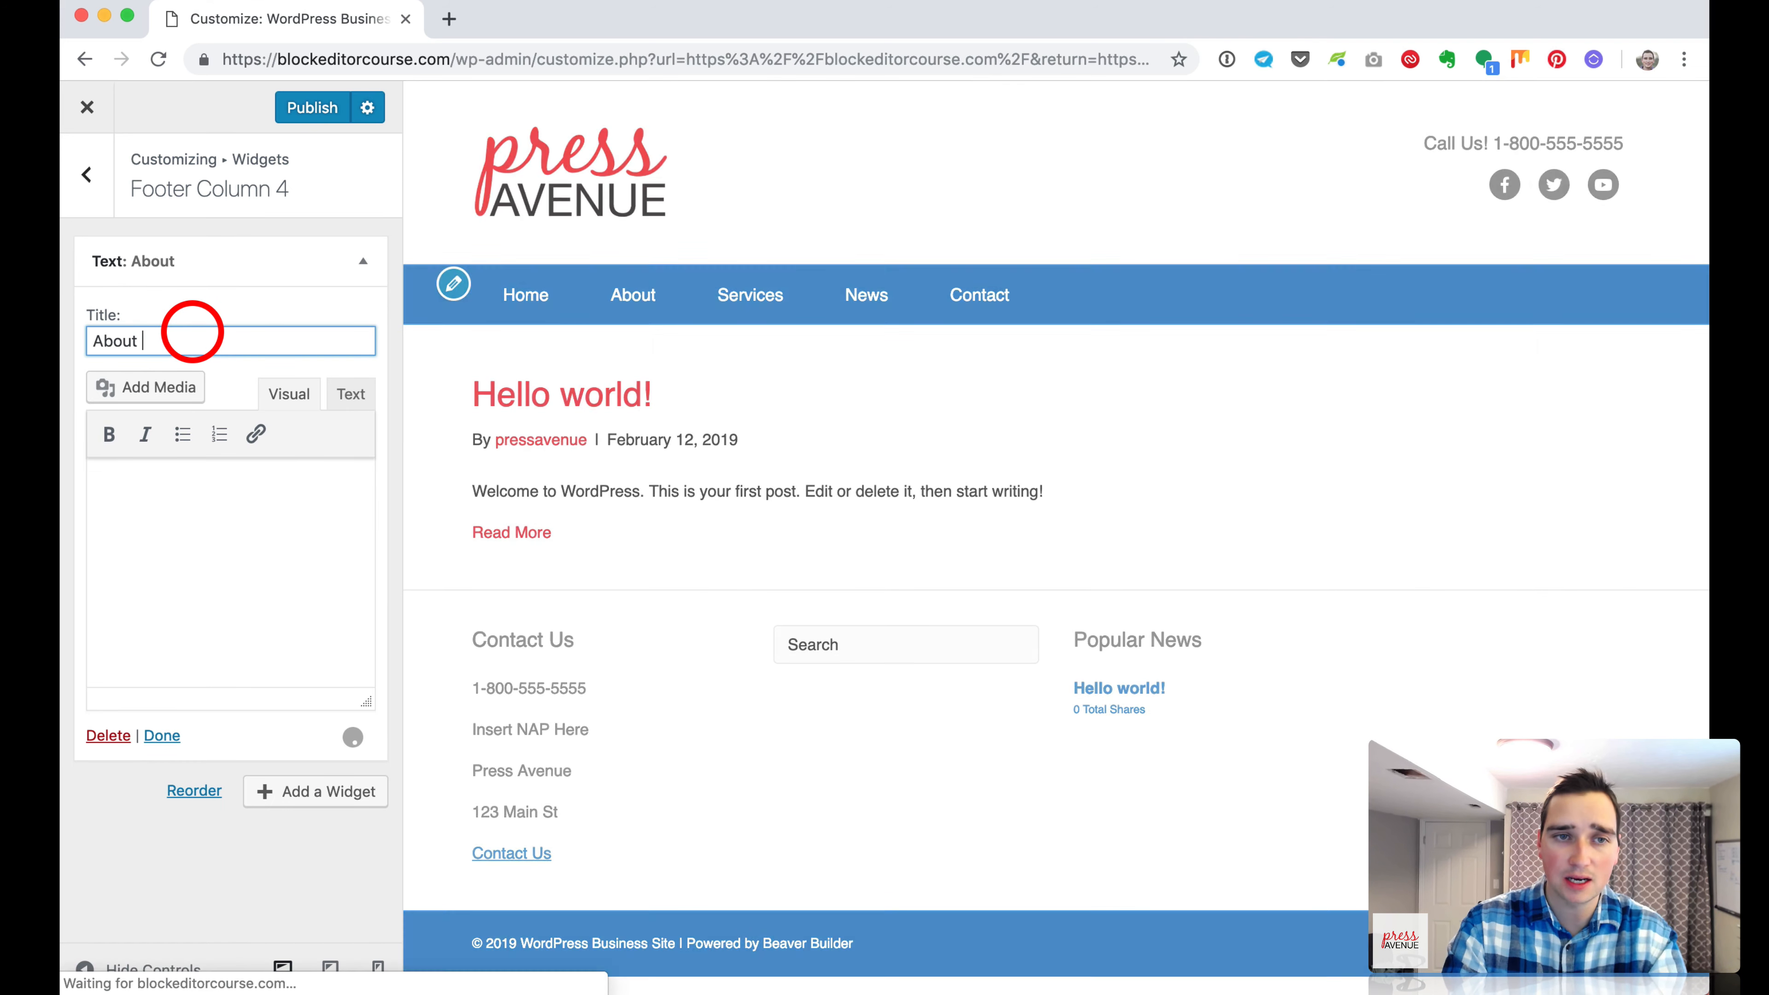
{"action": "type", "text": " Compan"}
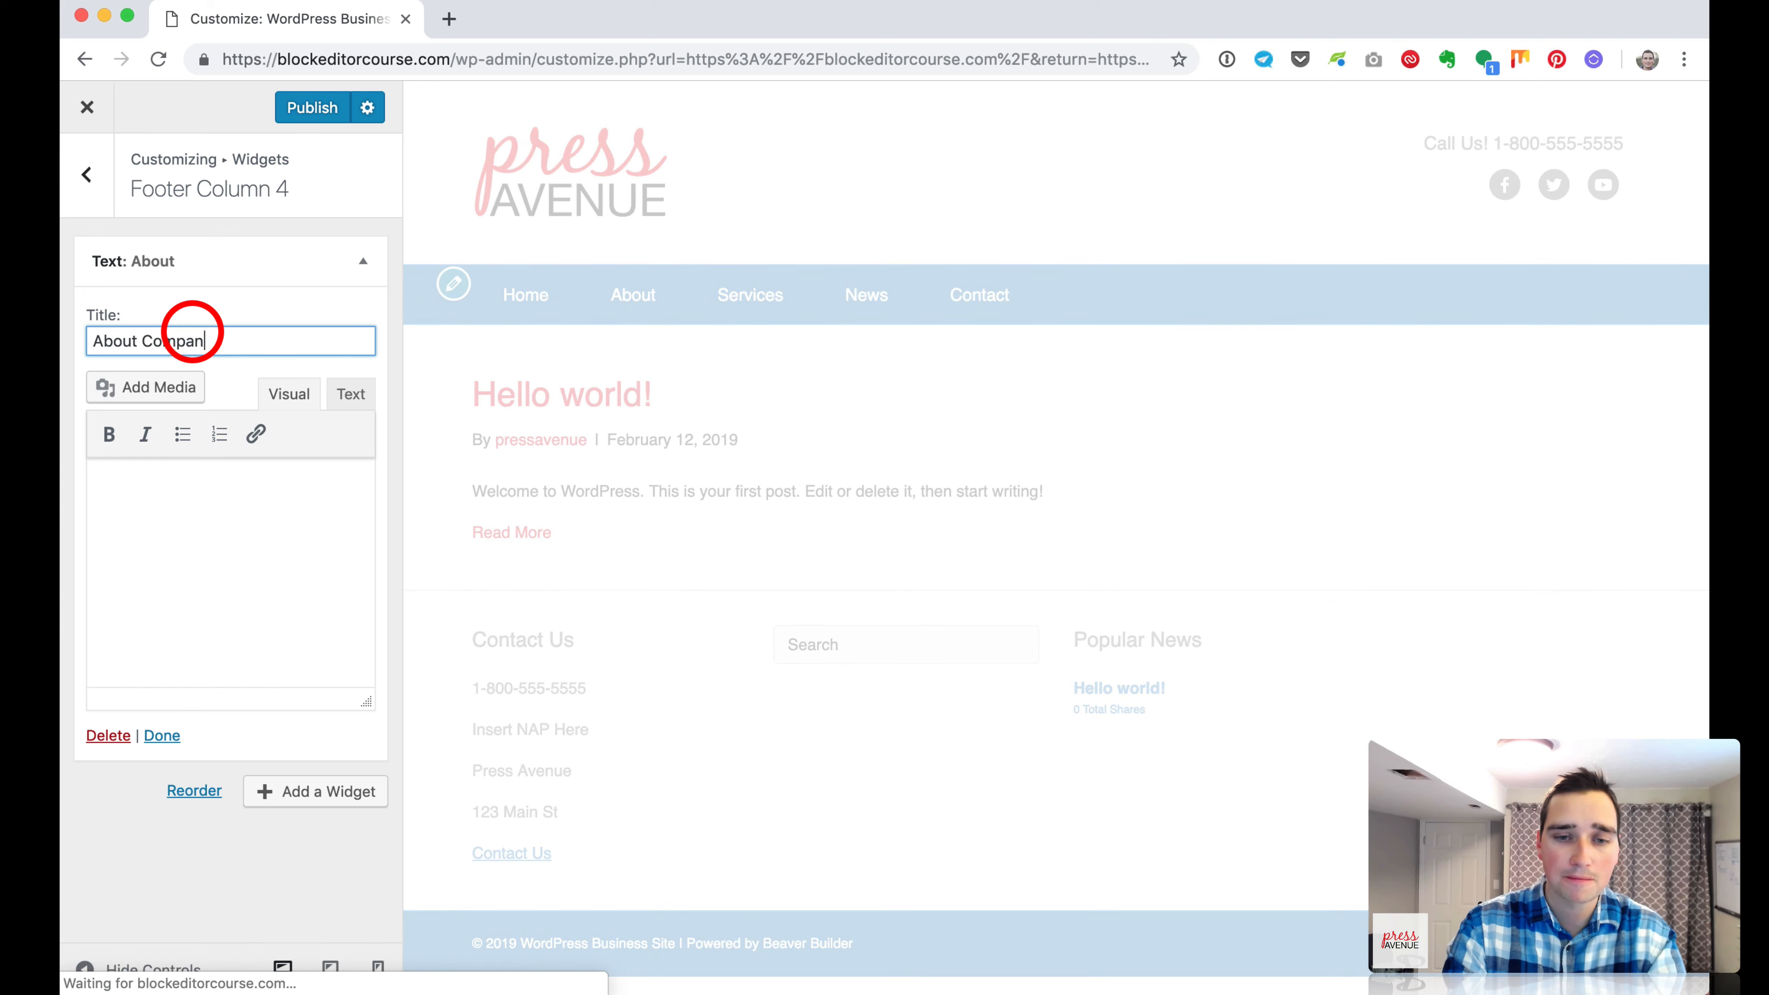
{"action": "type", "text": "y"}
{"action": "key", "text": "Tab"}
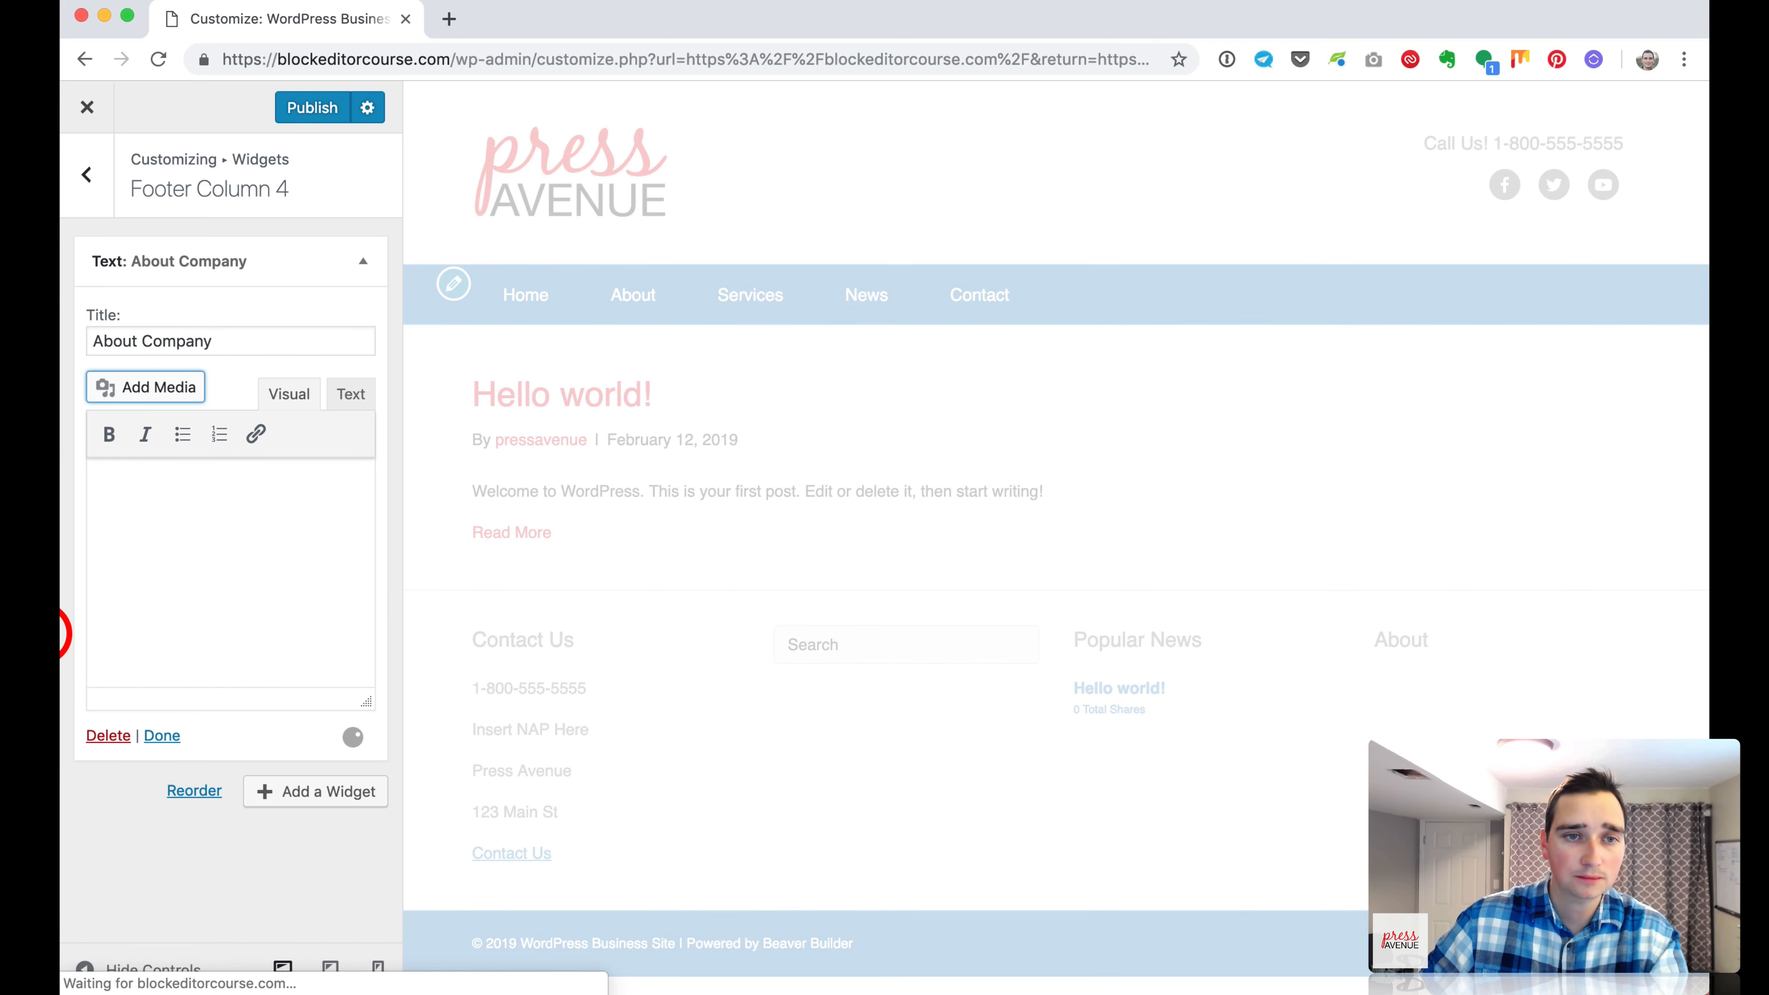
Enter "Info about your company here" and a "Learn More" line in the About Company widget, linking "Learn More" to /about.
{"action": "left_click", "coordinate": [170, 604]}
{"action": "type", "text": "Info a"}
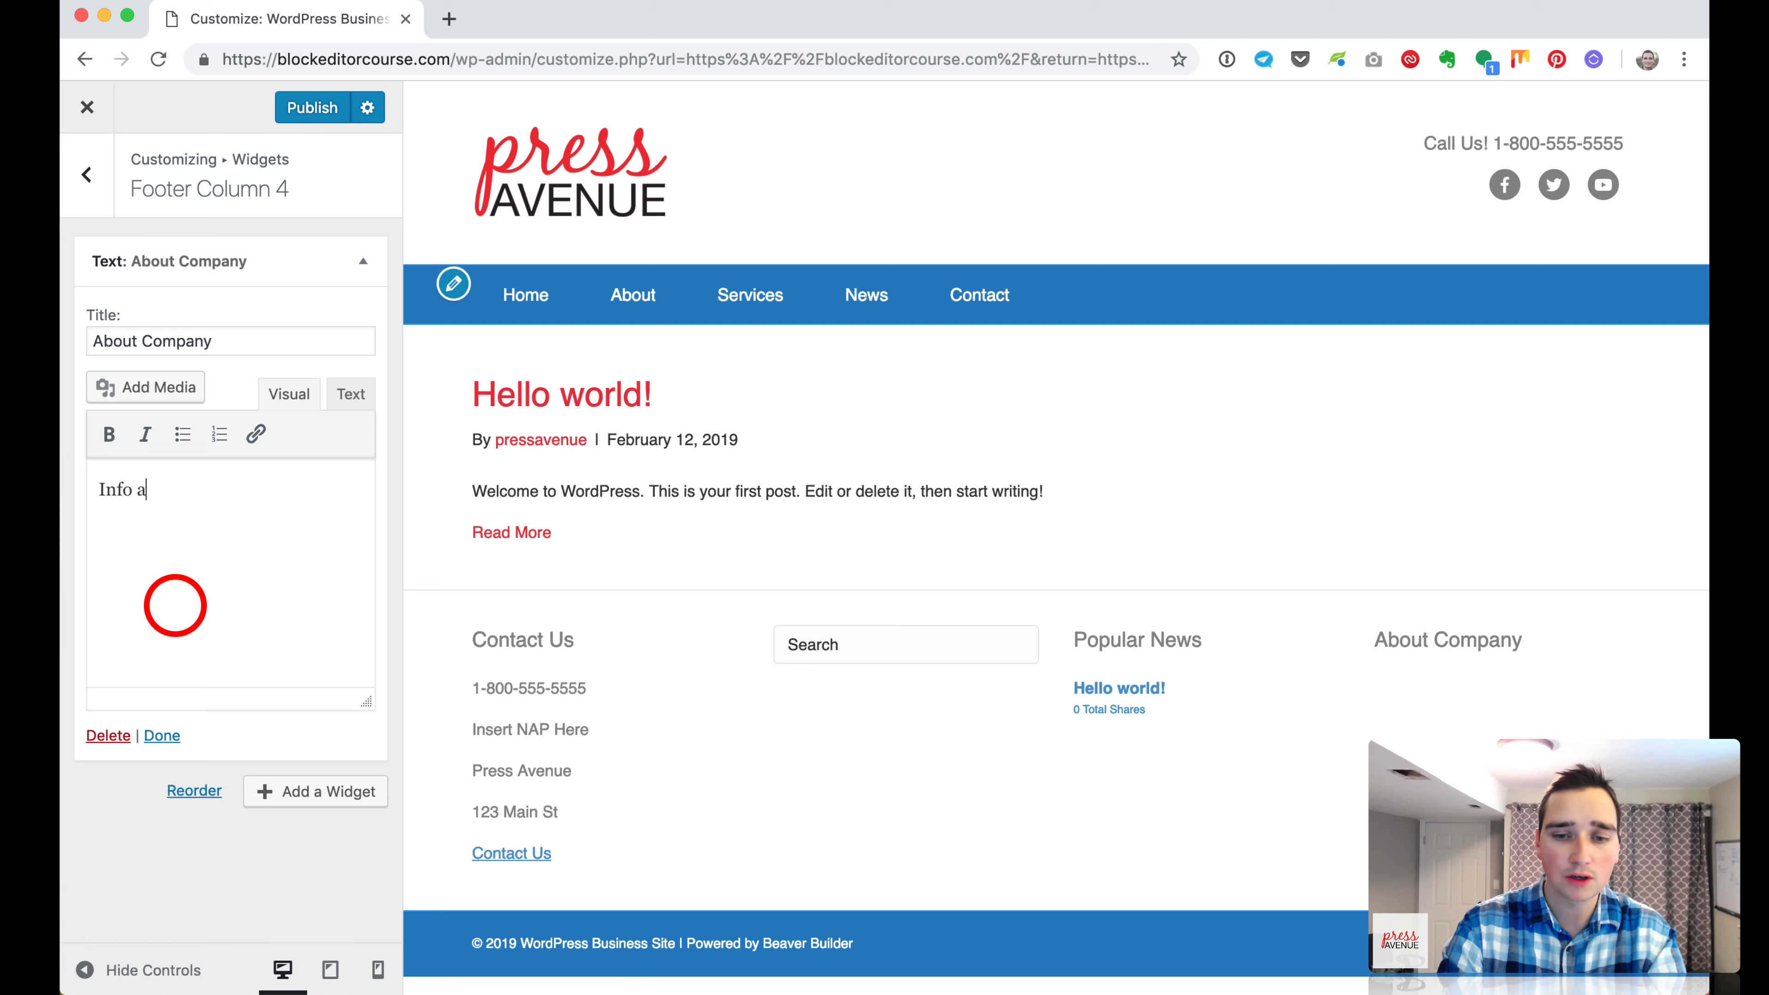
{"action": "type", "text": "bout your company here"}
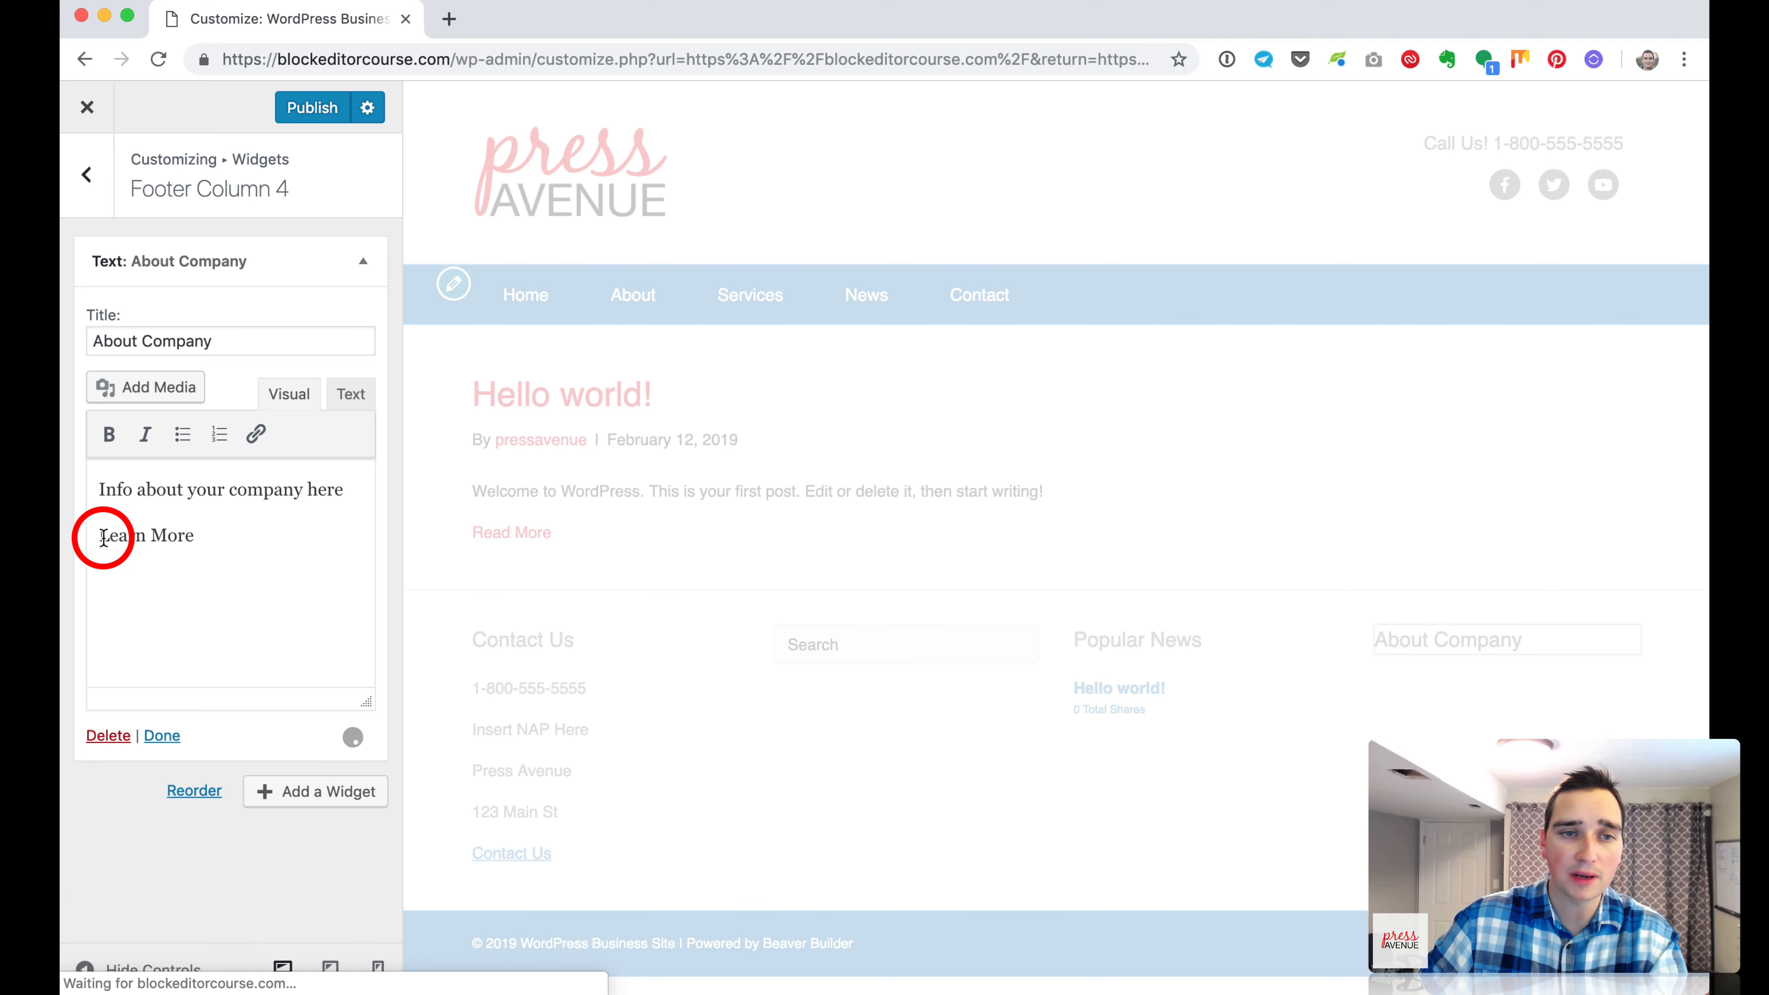
{"action": "left_click_drag", "start_coordinate": [100, 531], "coordinate": [192, 531]}
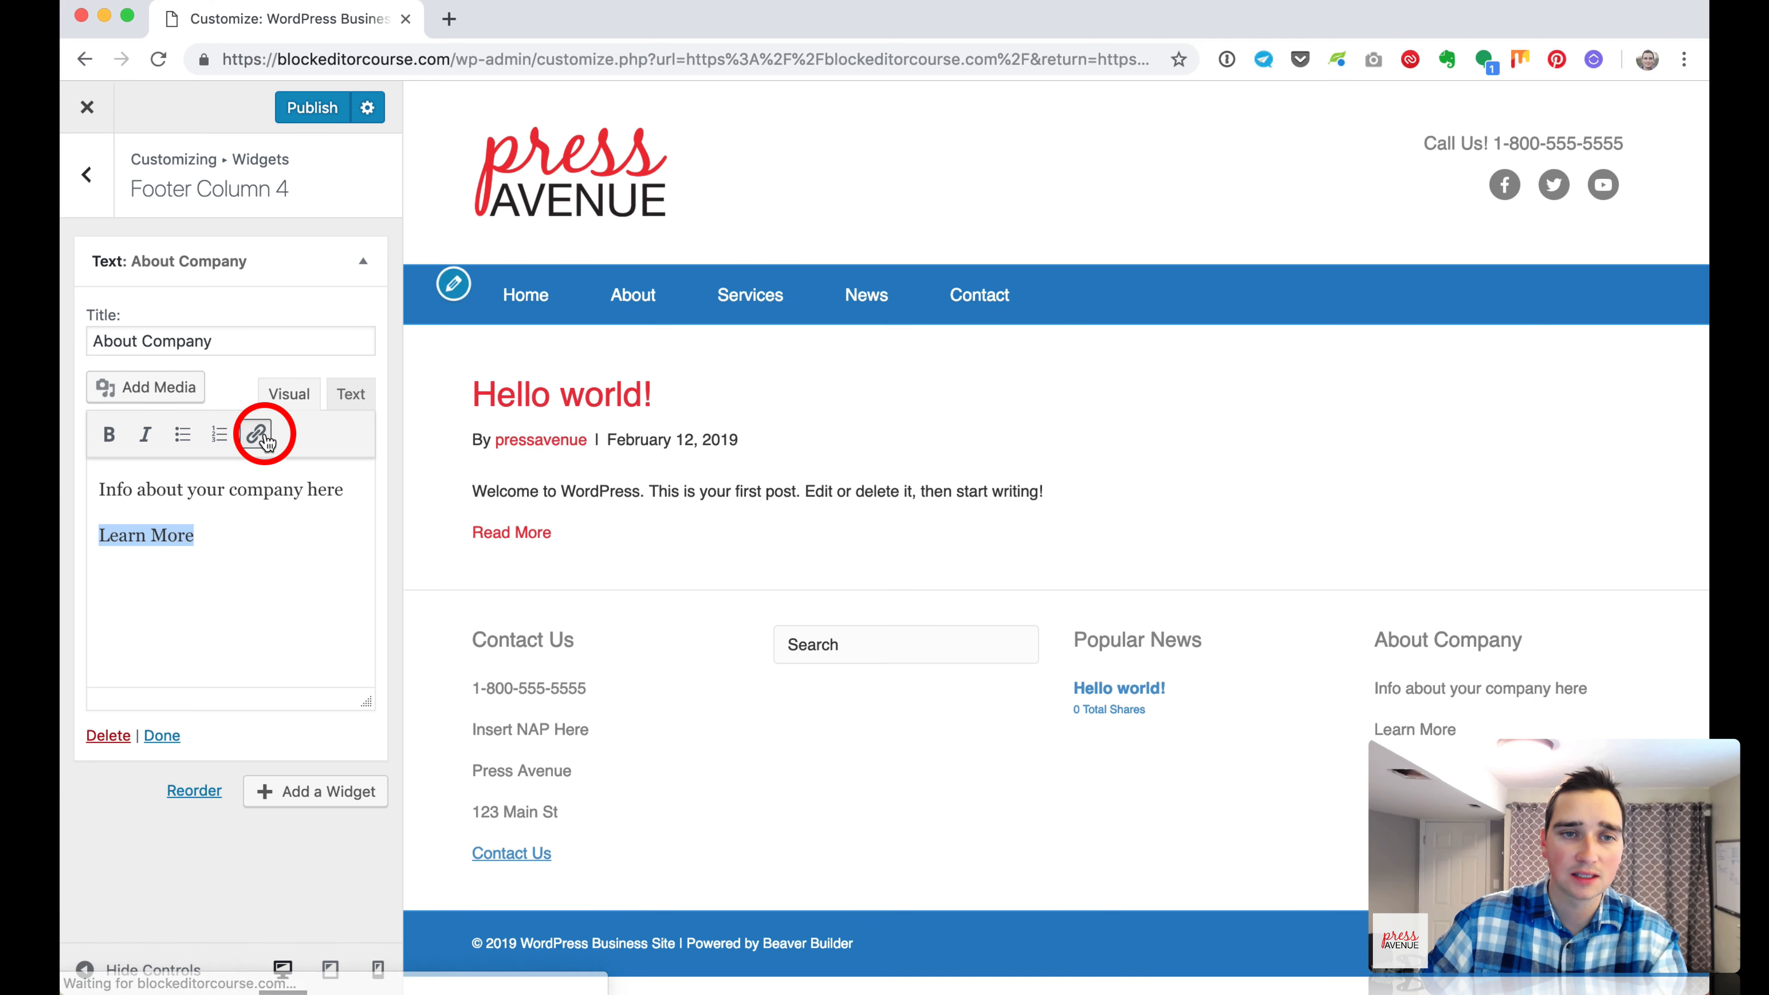
{"action": "left_click", "coordinate": [259, 434]}
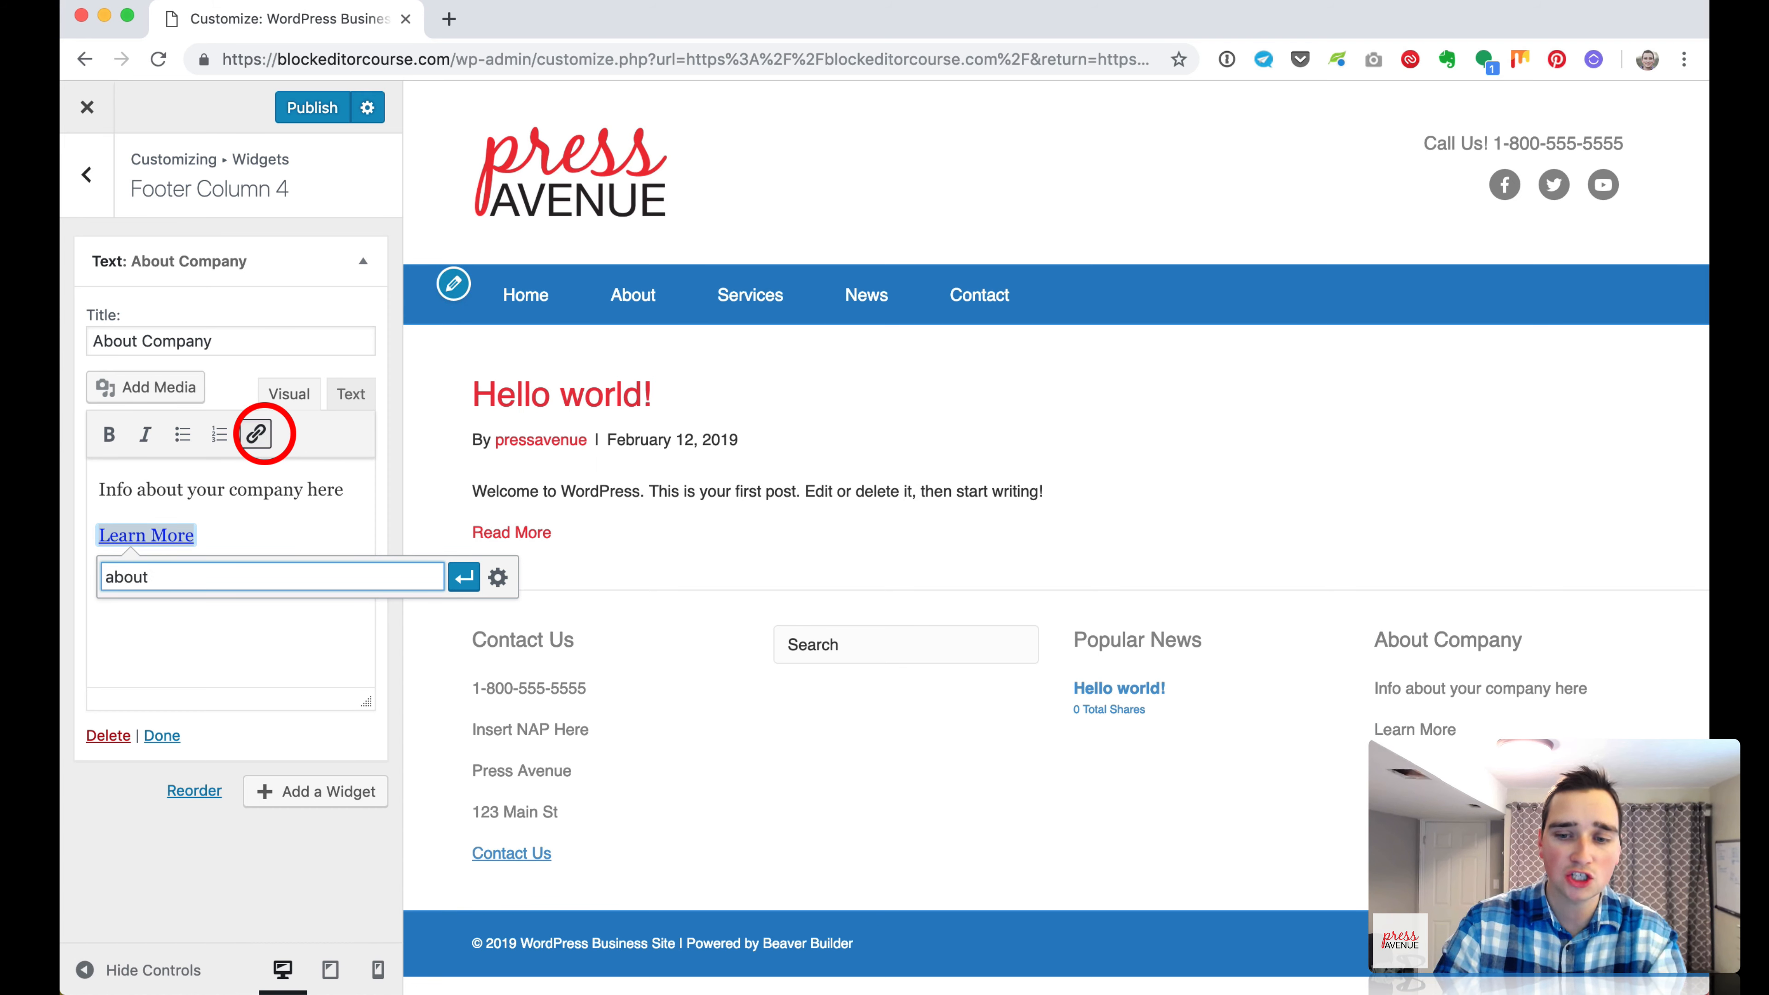
{"action": "key", "text": "Return"}
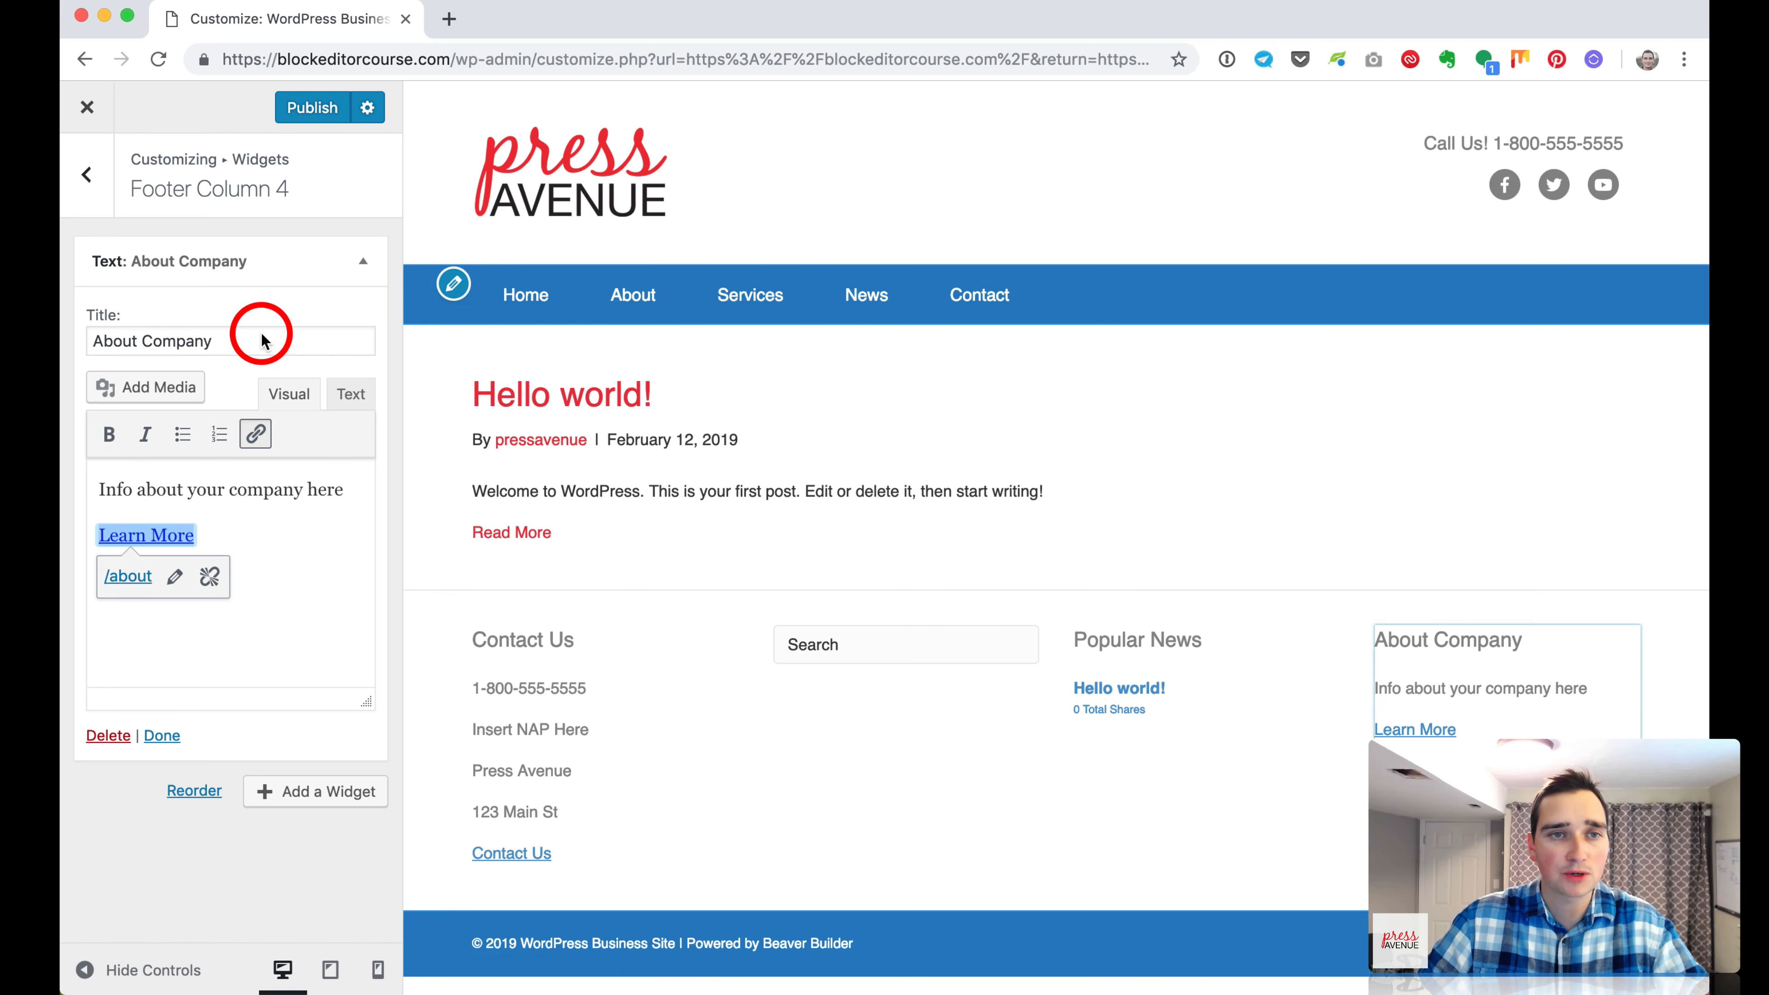
Set the theme's general accent color to the dark blue #1500ba.
{"action": "left_click", "coordinate": [87, 182]}
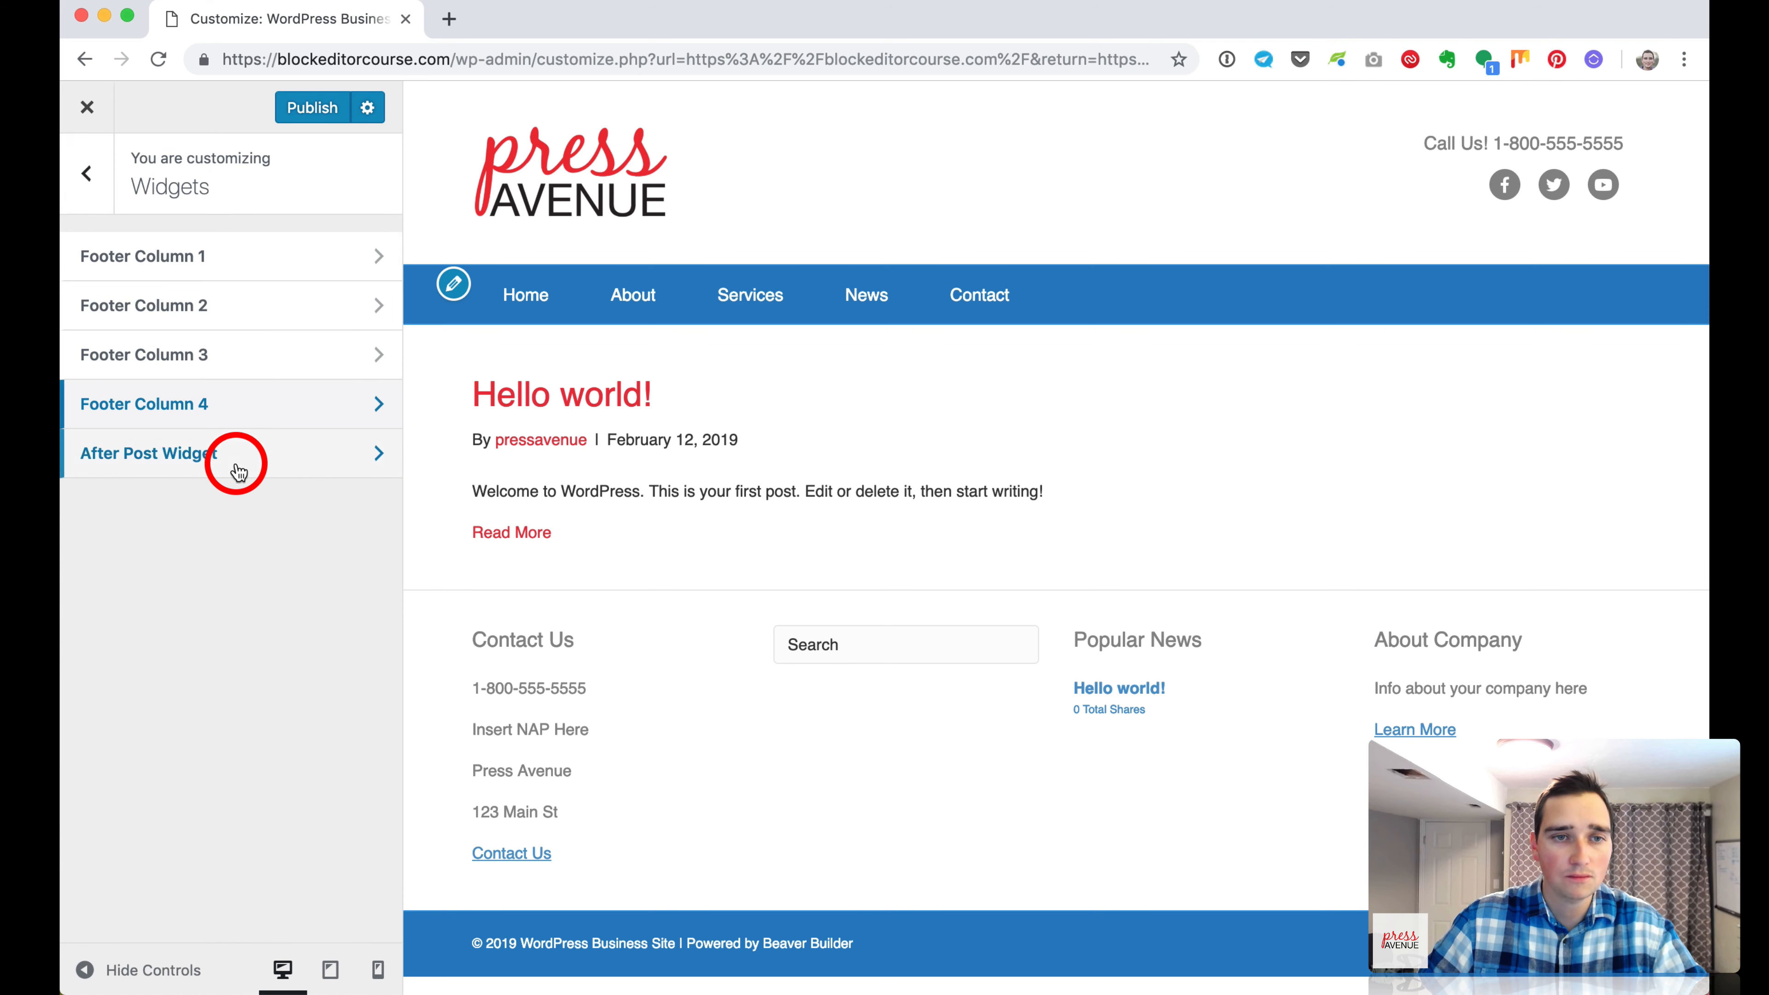
{"action": "left_click", "coordinate": [90, 196]}
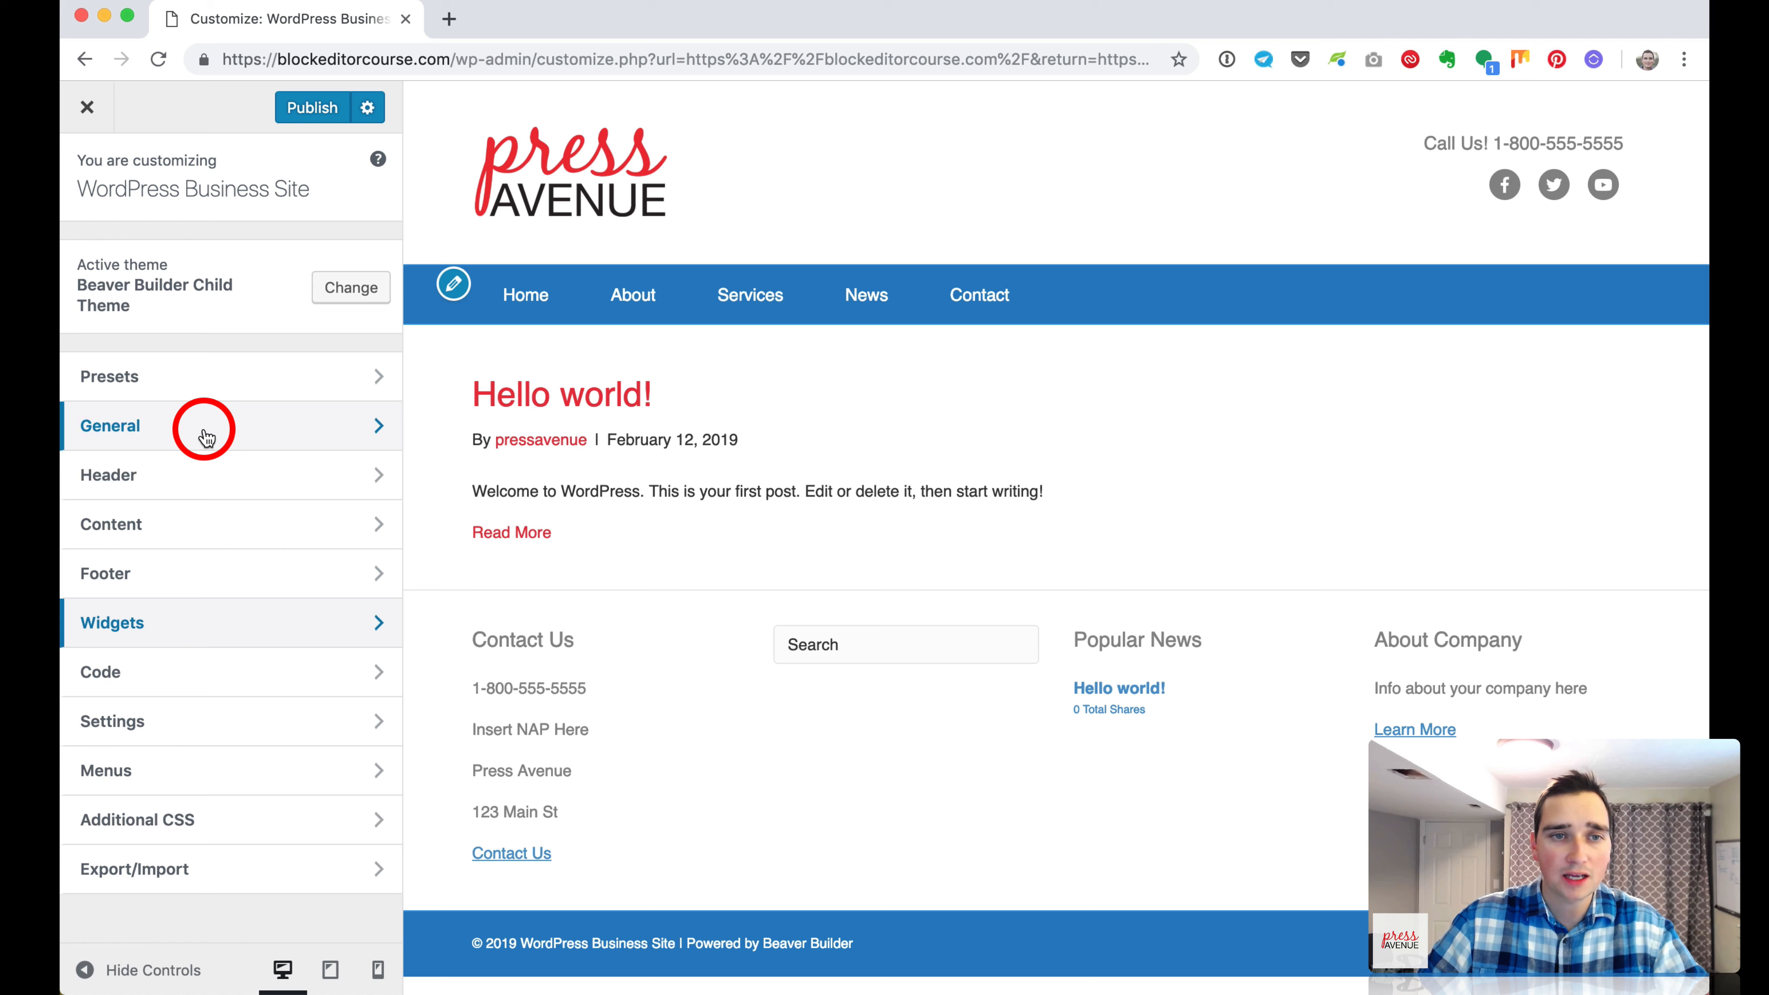
{"action": "left_click", "coordinate": [207, 438]}
{"action": "left_click", "coordinate": [198, 352]}
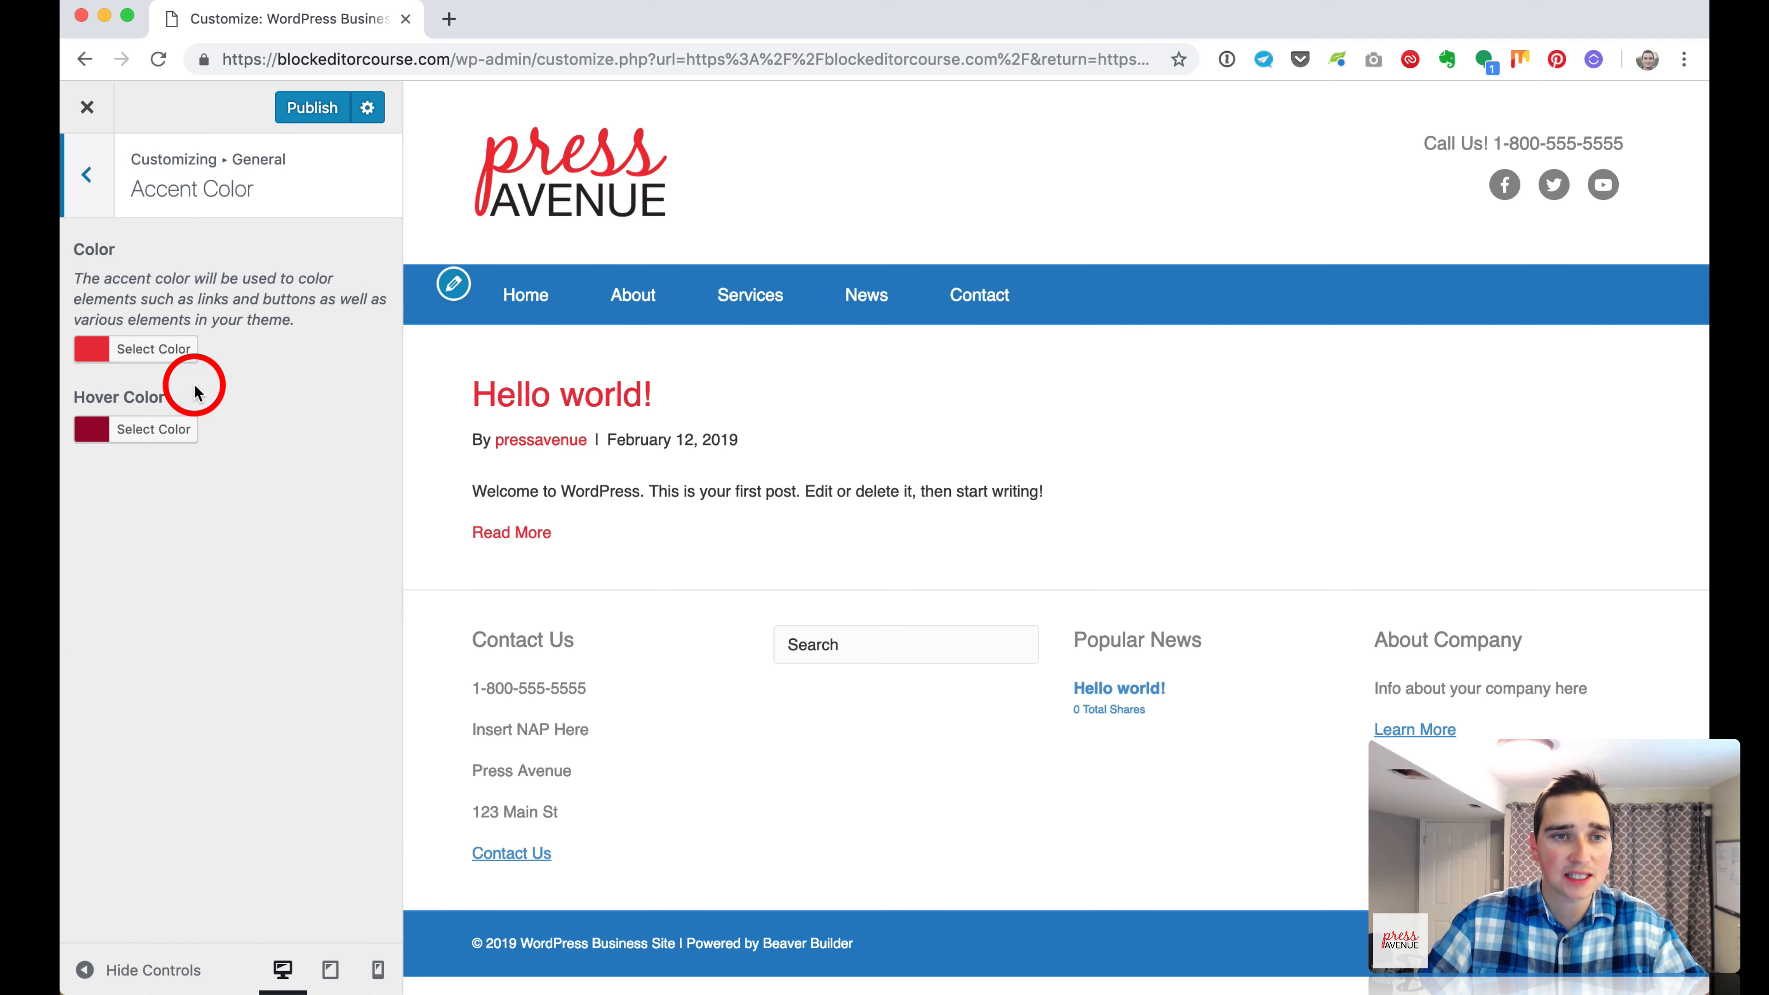
{"action": "left_click", "coordinate": [159, 348]}
{"action": "left_click", "coordinate": [223, 411]}
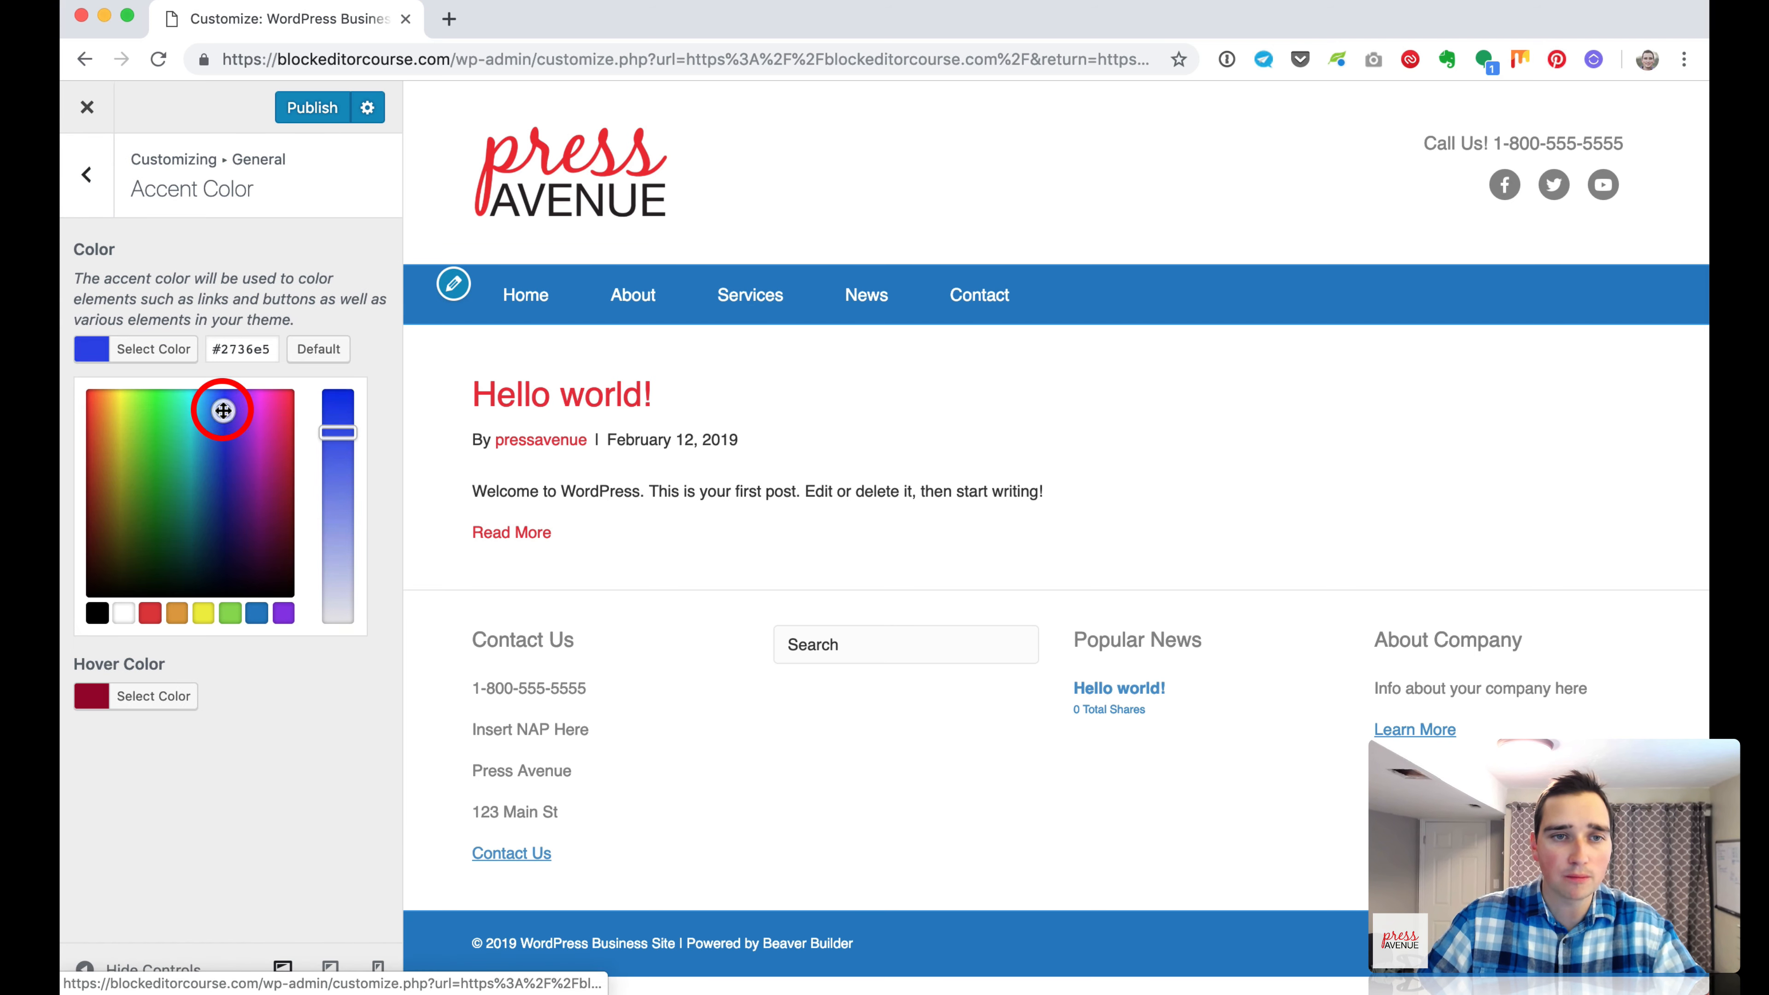
{"action": "mouse_move", "coordinate": [339, 439]}
{"action": "left_mouse_down"}
{"action": "mouse_move", "coordinate": [335, 396]}
{"action": "mouse_move", "coordinate": [340, 420]}
{"action": "left_mouse_up"}
{"action": "left_click_drag", "start_coordinate": [221, 404], "coordinate": [224, 446]}
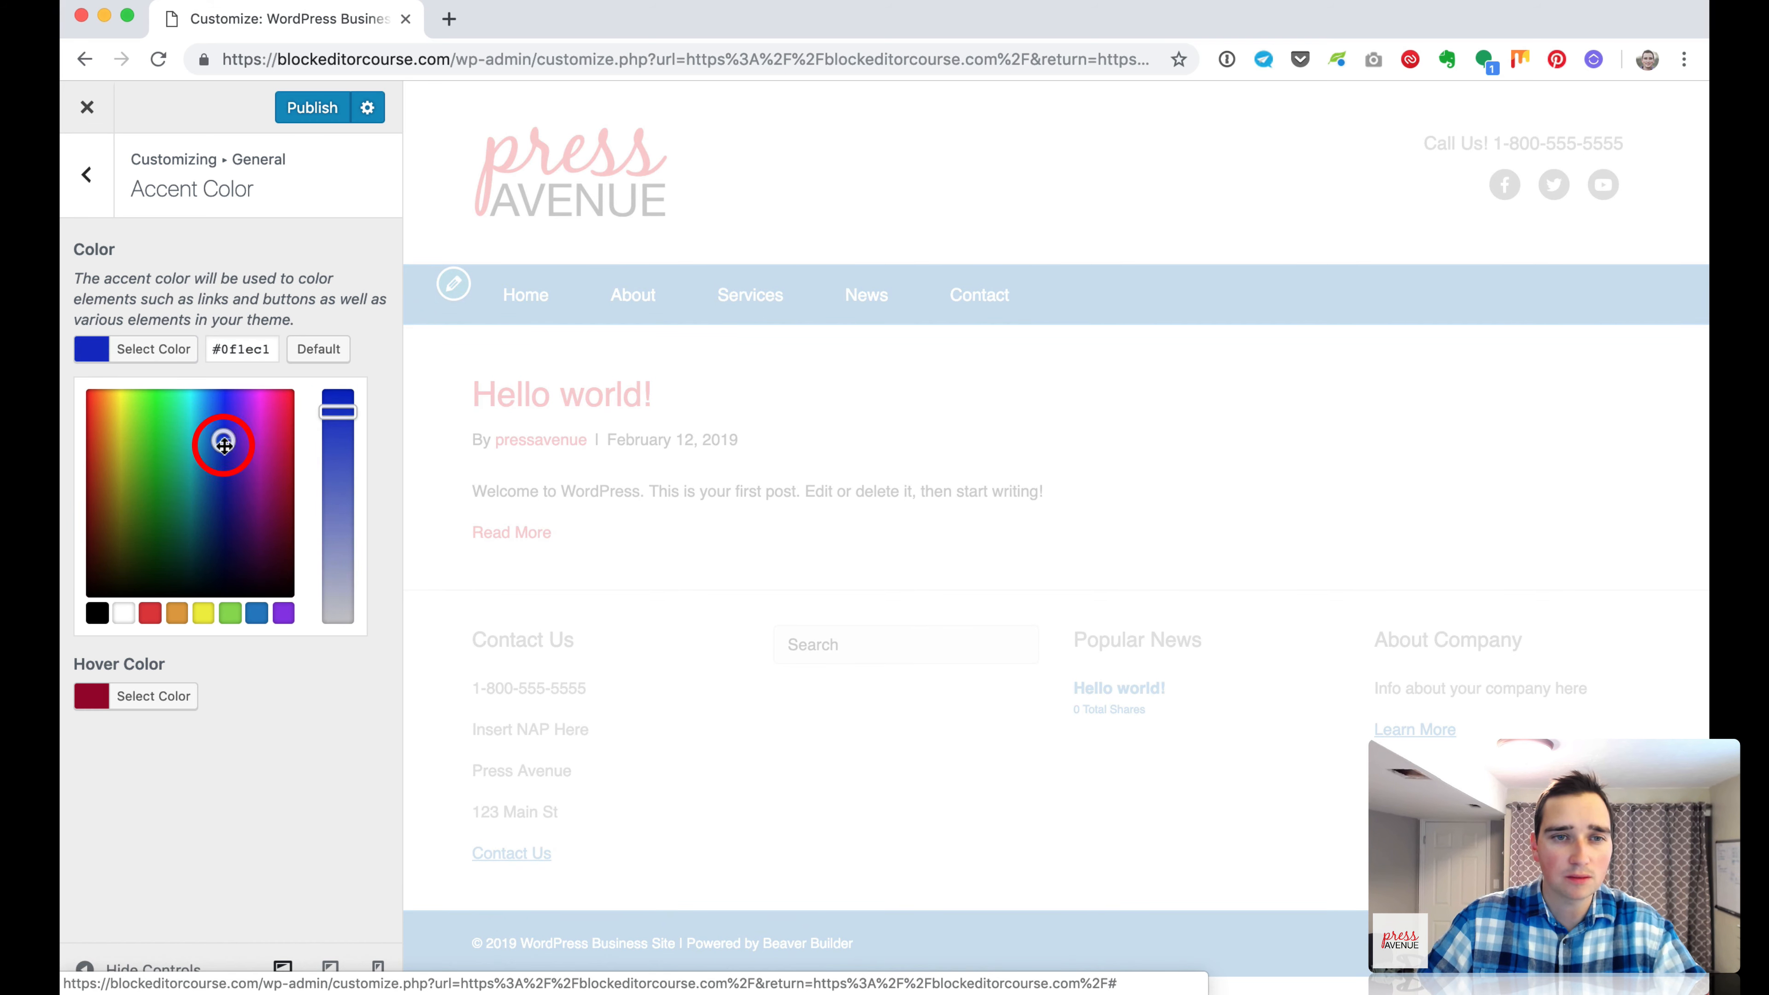
{"action": "left_click_drag", "start_coordinate": [335, 412], "coordinate": [334, 408]}
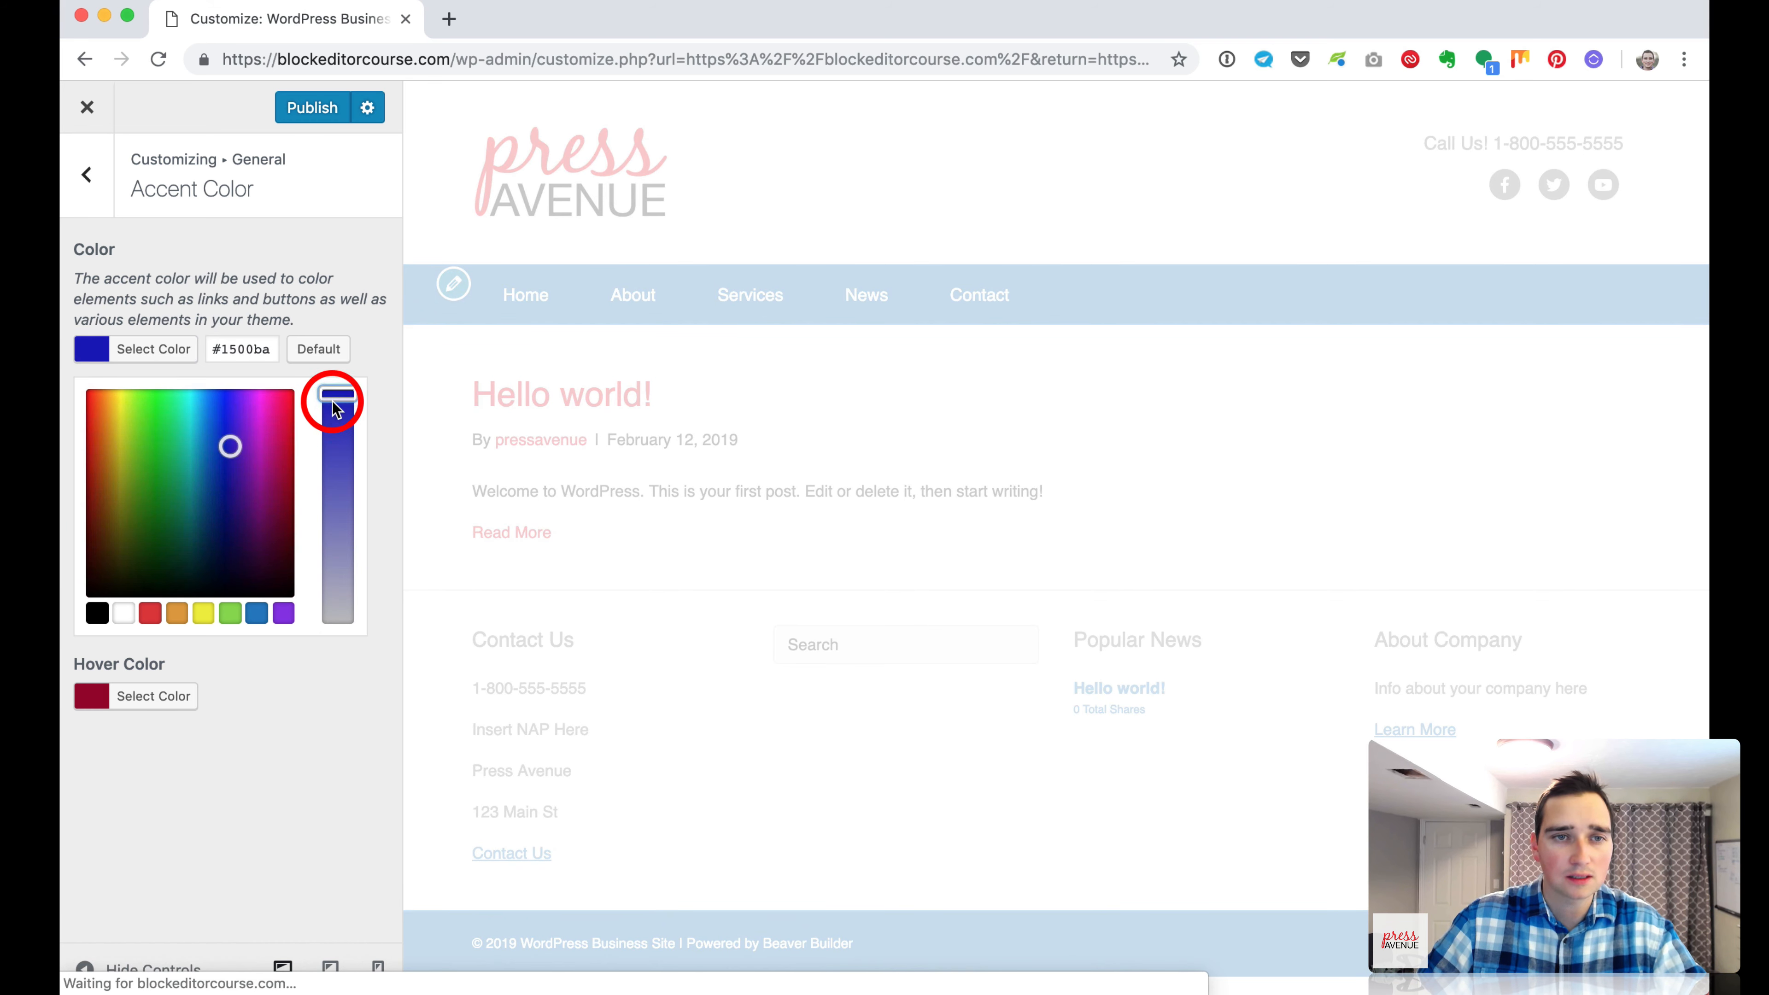
{"action": "left_click", "coordinate": [263, 301]}
Set the accent hover color to the darker blue #00067c.
{"action": "left_click", "coordinate": [179, 431]}
{"action": "left_click_drag", "start_coordinate": [217, 517], "coordinate": [223, 576]}
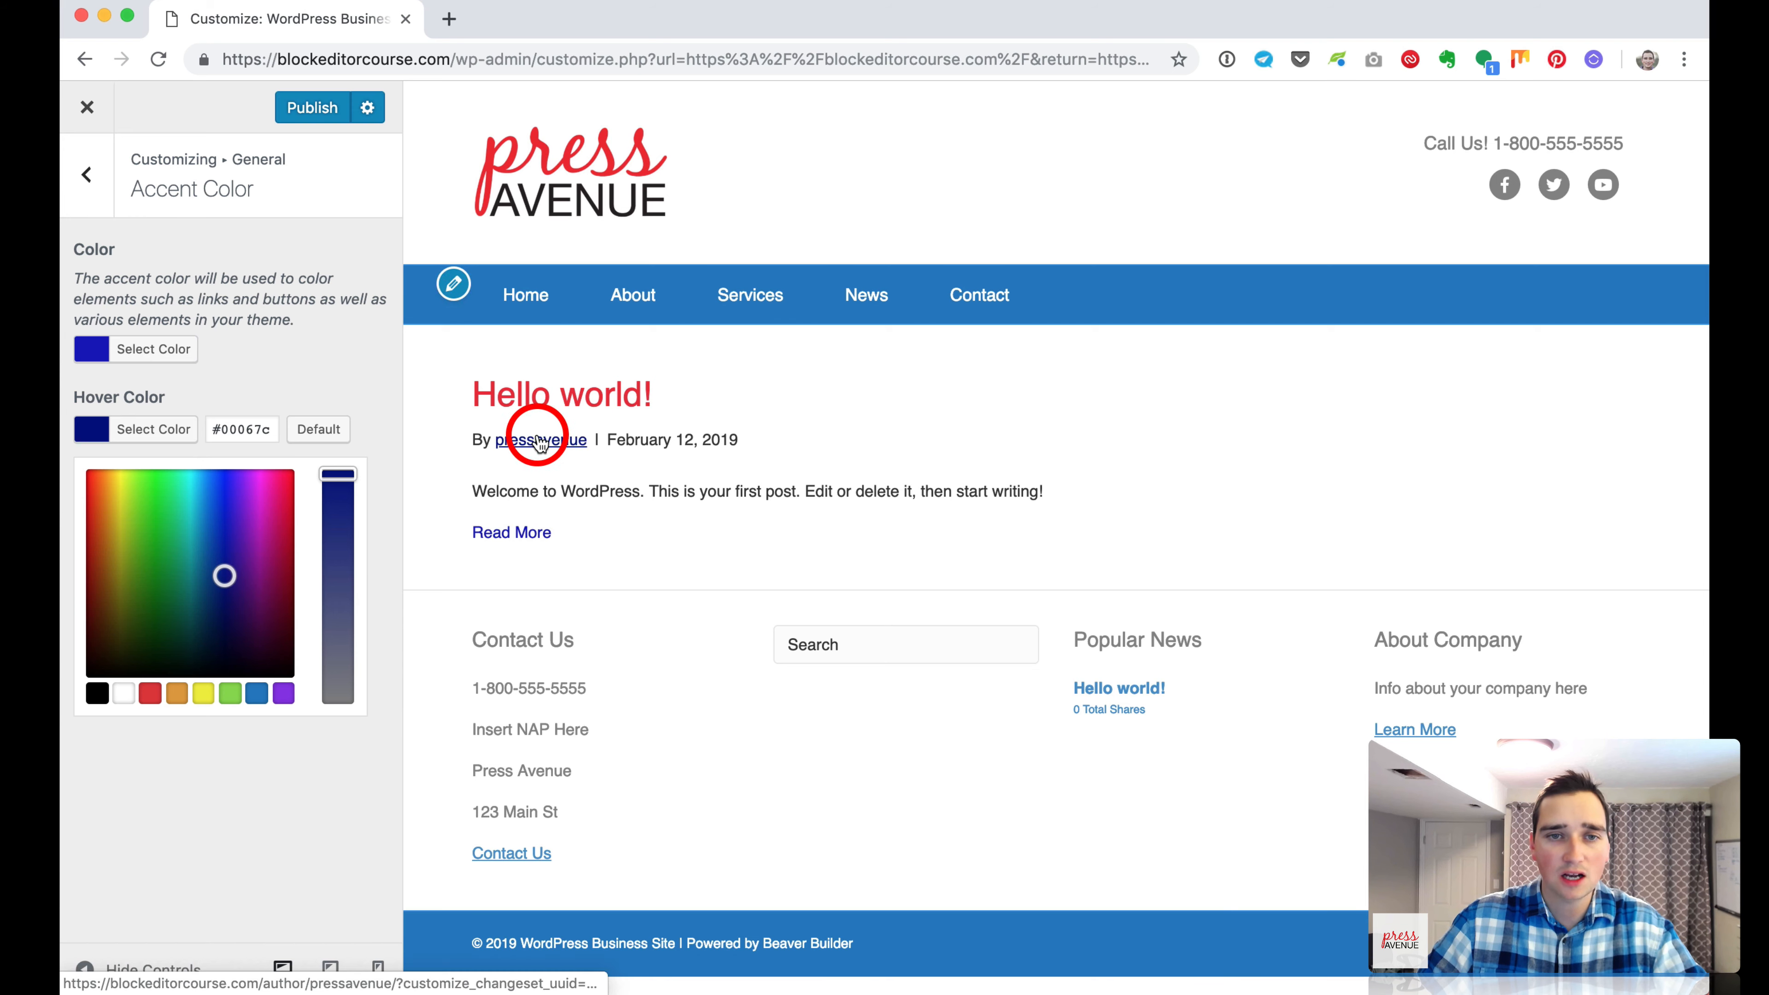
{"action": "left_click", "coordinate": [86, 174]}
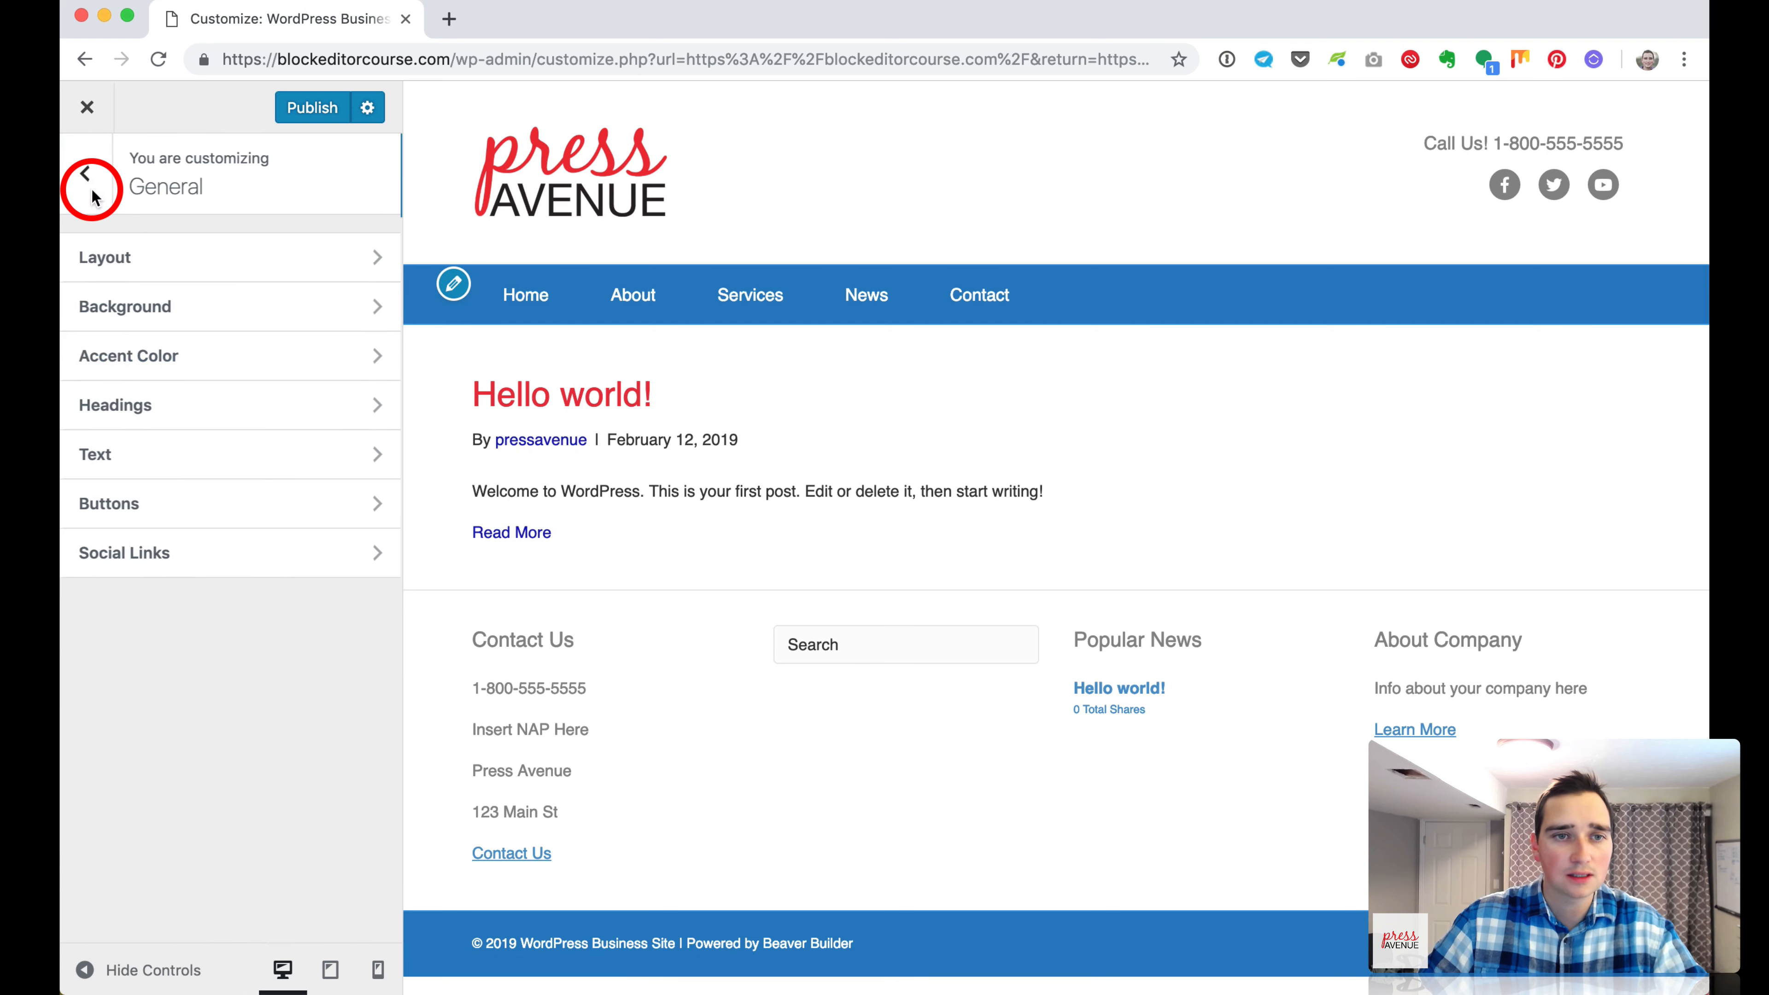
Set the color of all headings to the blue preset swatch in the general heading settings.
{"action": "left_click", "coordinate": [213, 422]}
{"action": "left_click", "coordinate": [155, 361]}
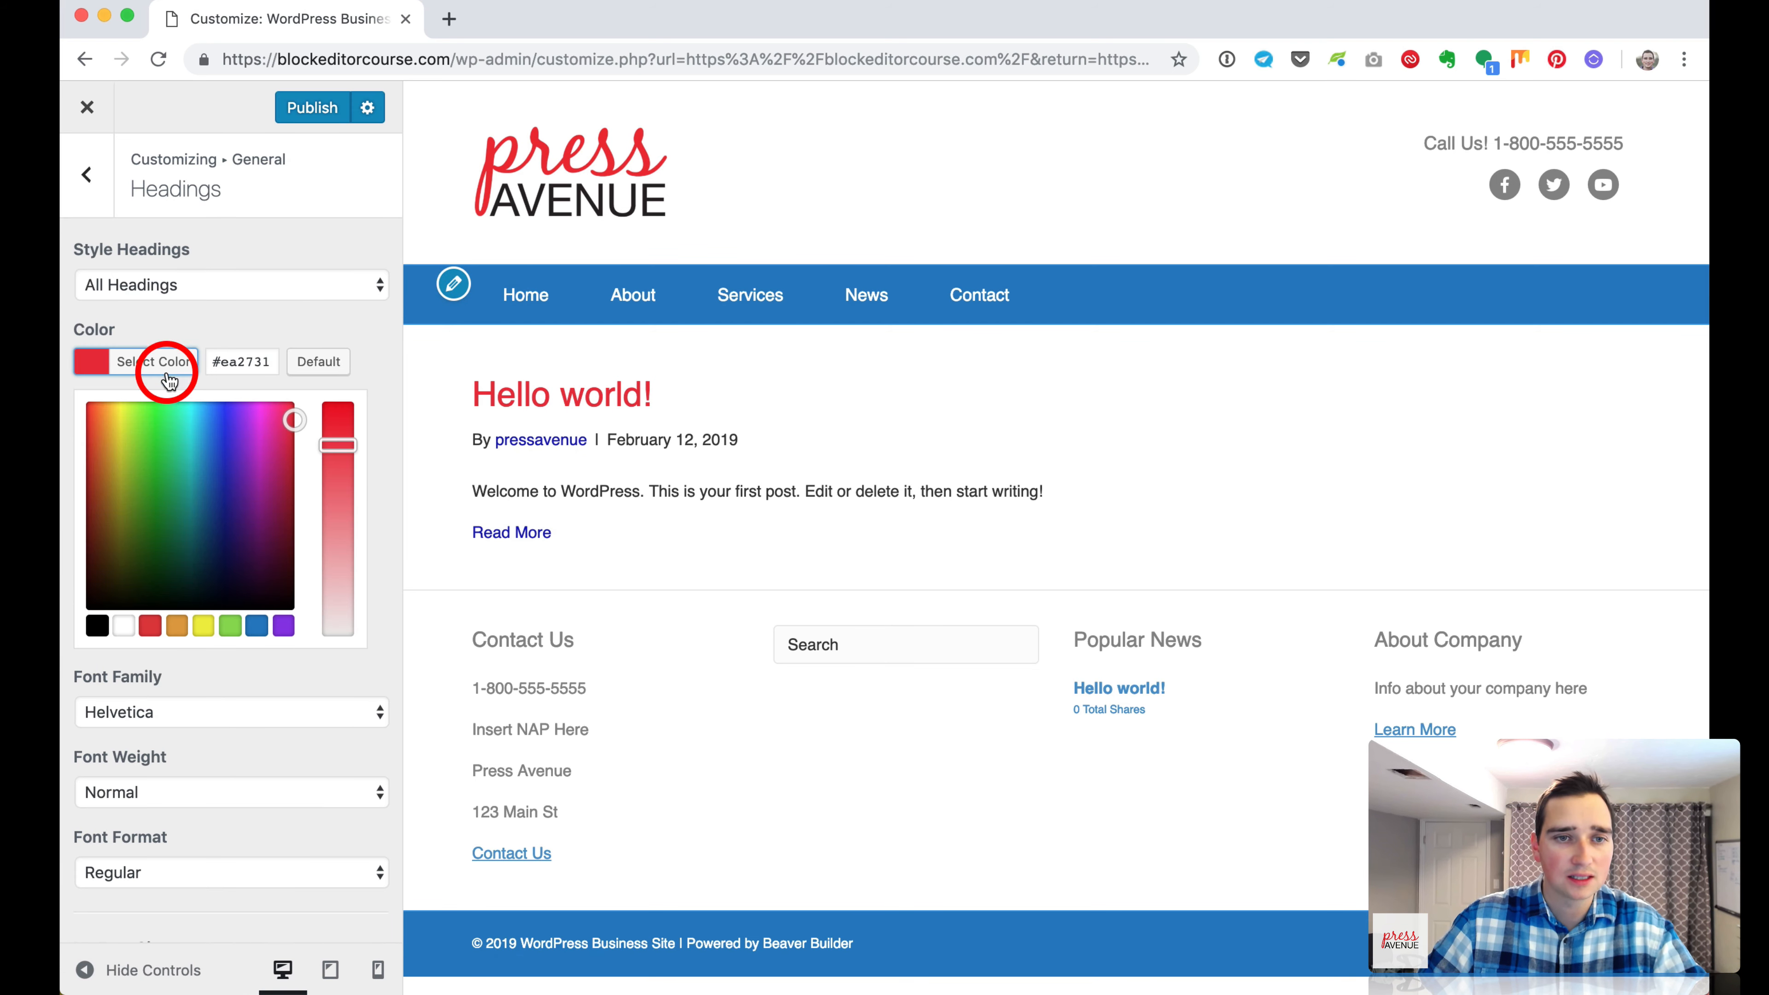
{"action": "left_click", "coordinate": [265, 626]}
{"action": "left_click", "coordinate": [359, 340]}
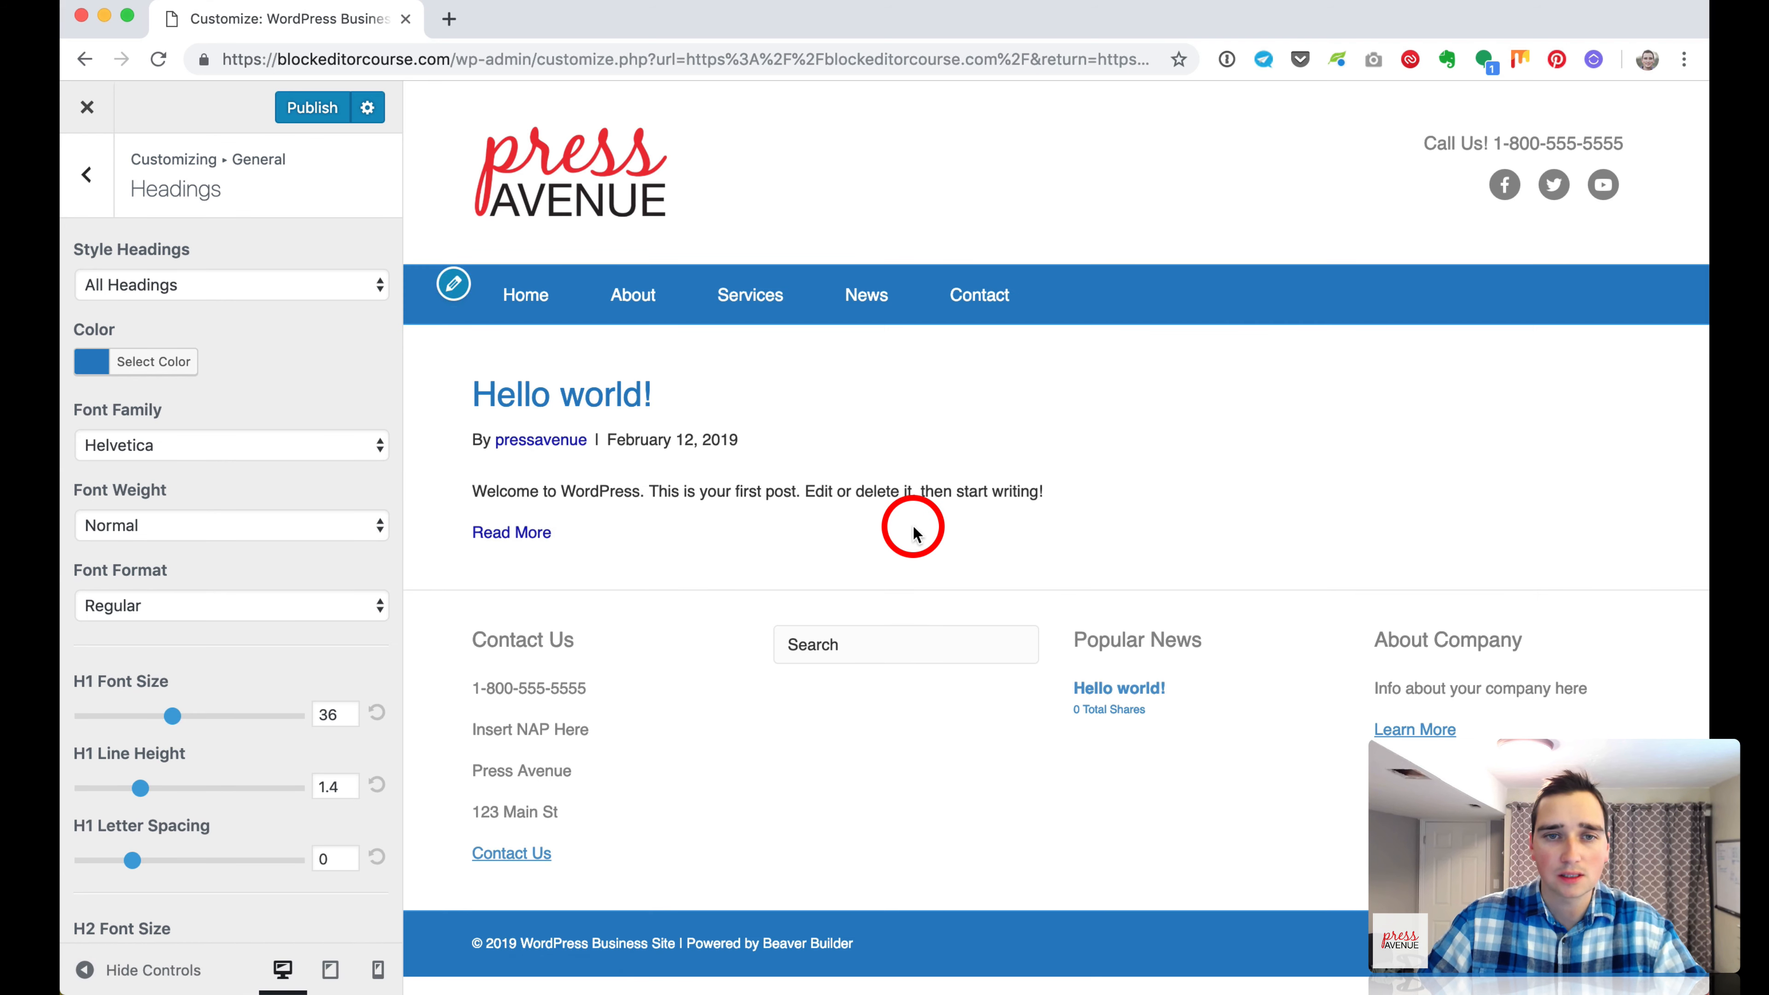
{"action": "left_click", "coordinate": [87, 174]}
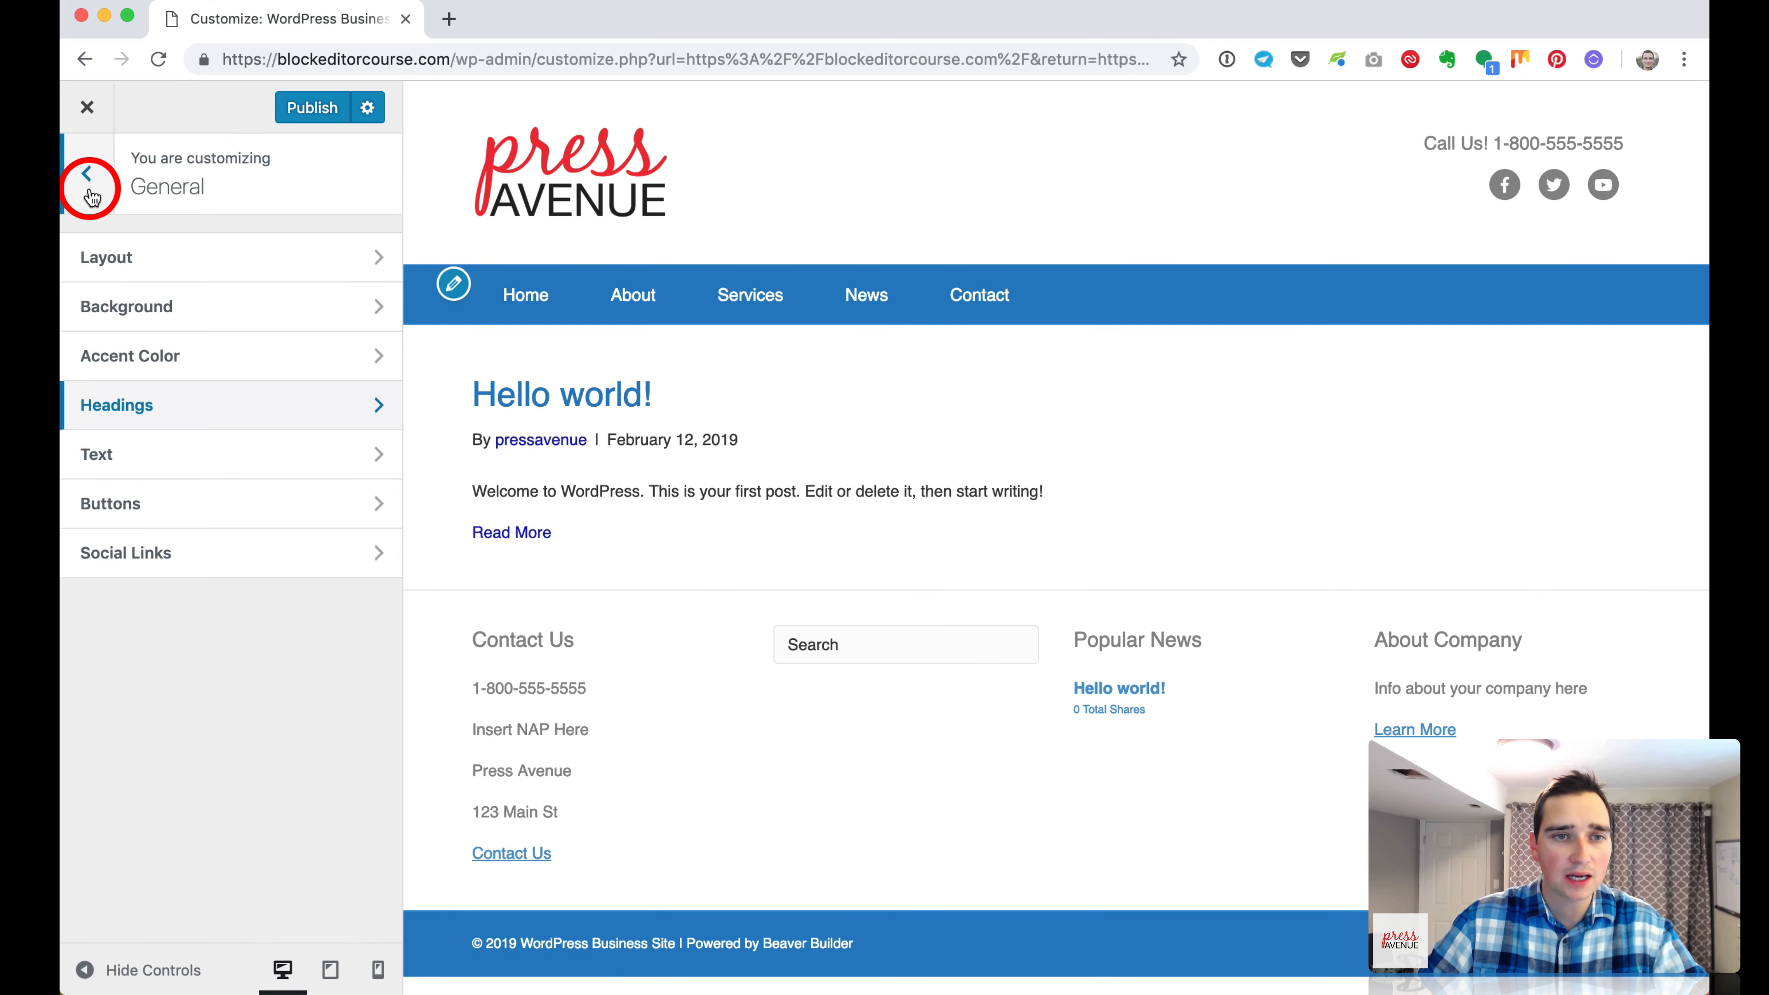
{"action": "left_click", "coordinate": [199, 451]}
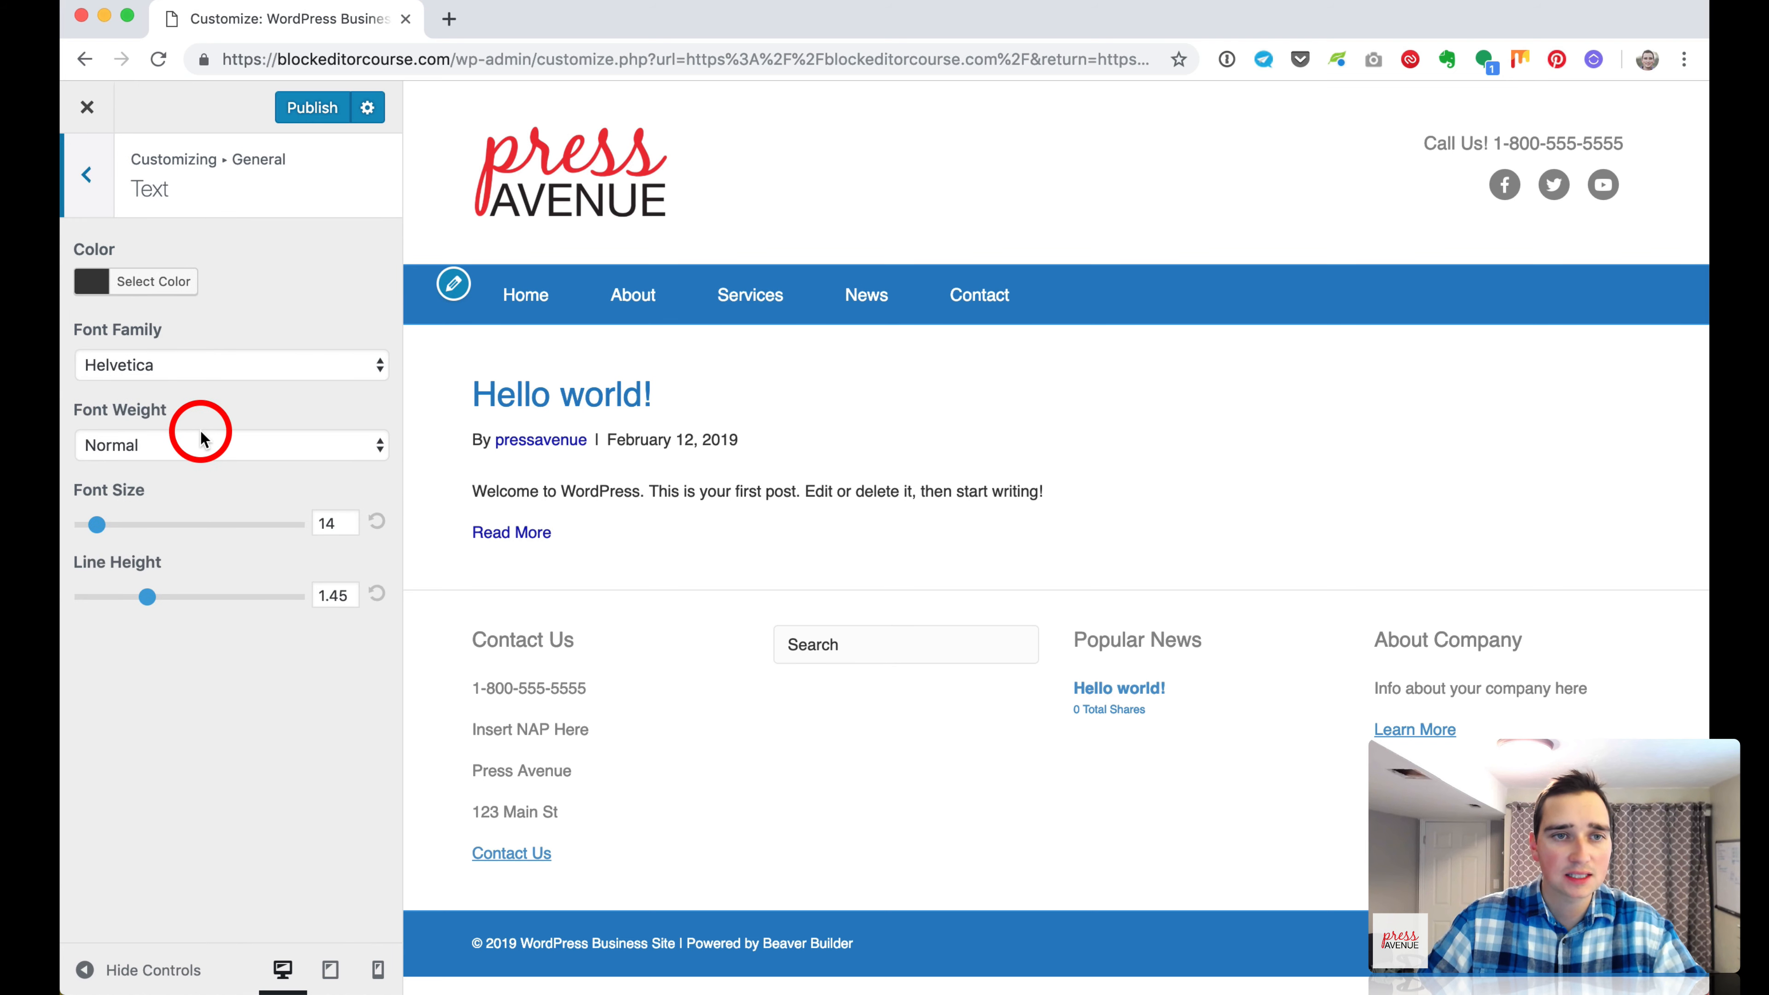
{"action": "left_click", "coordinate": [86, 175]}
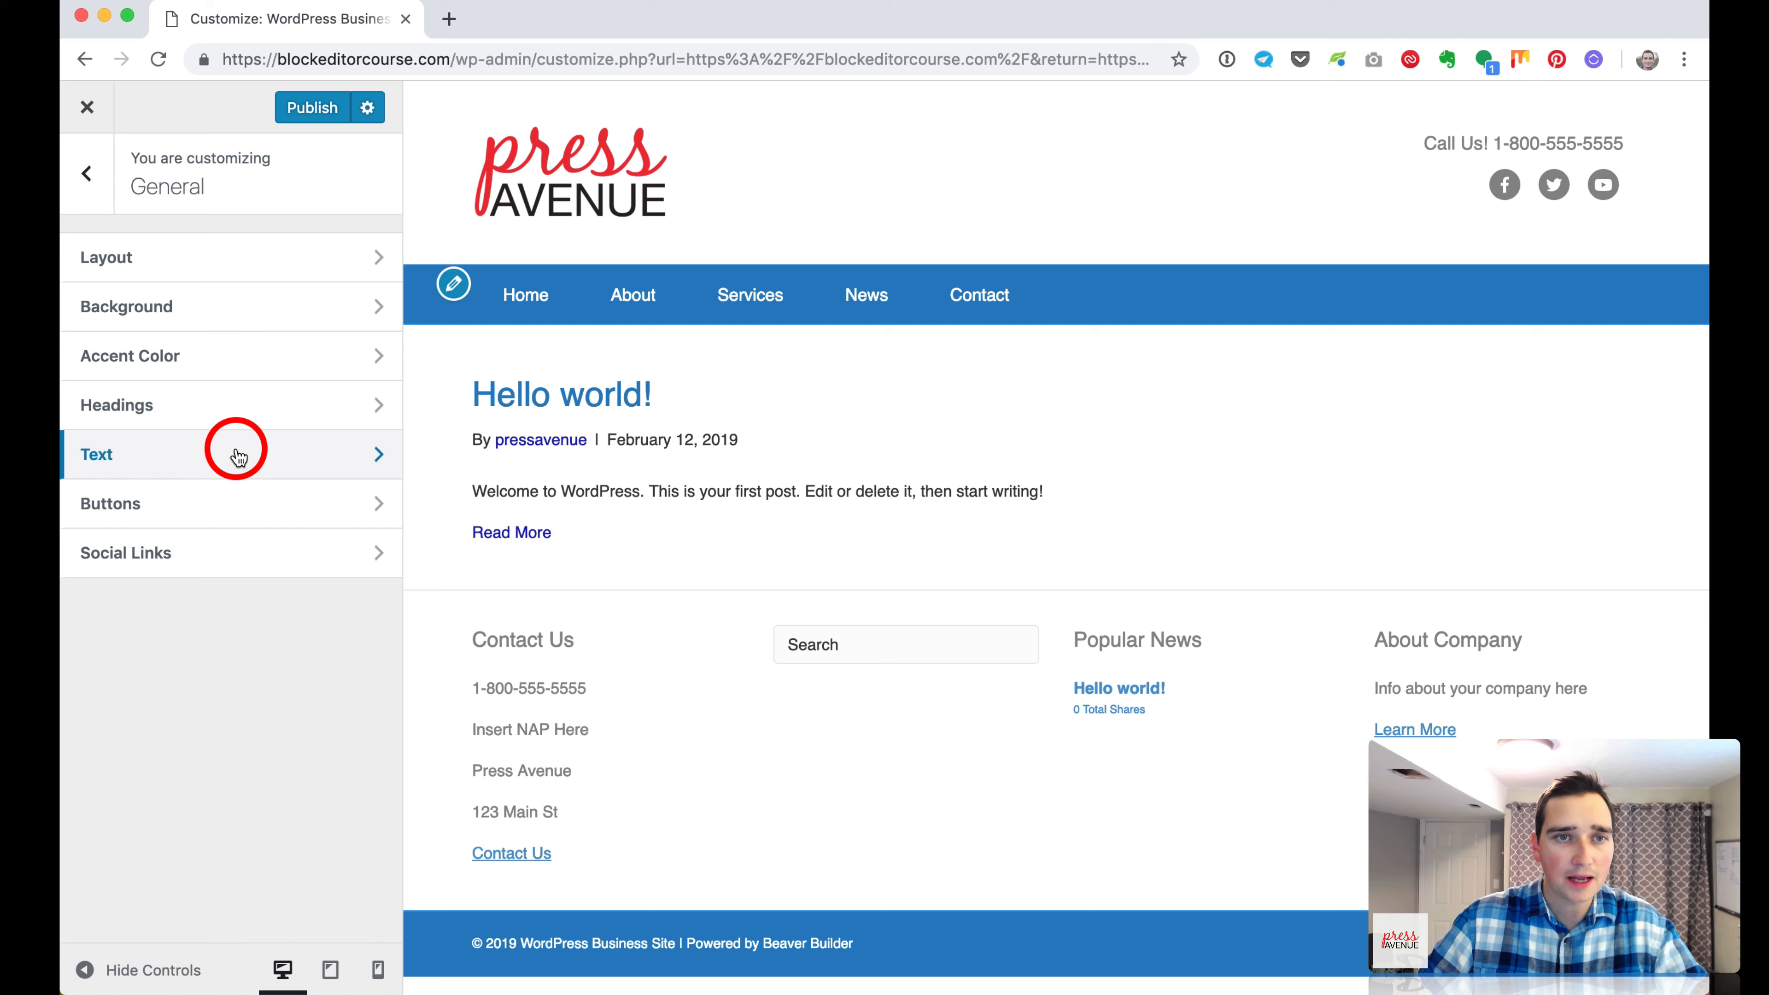
{"action": "left_click", "coordinate": [86, 174]}
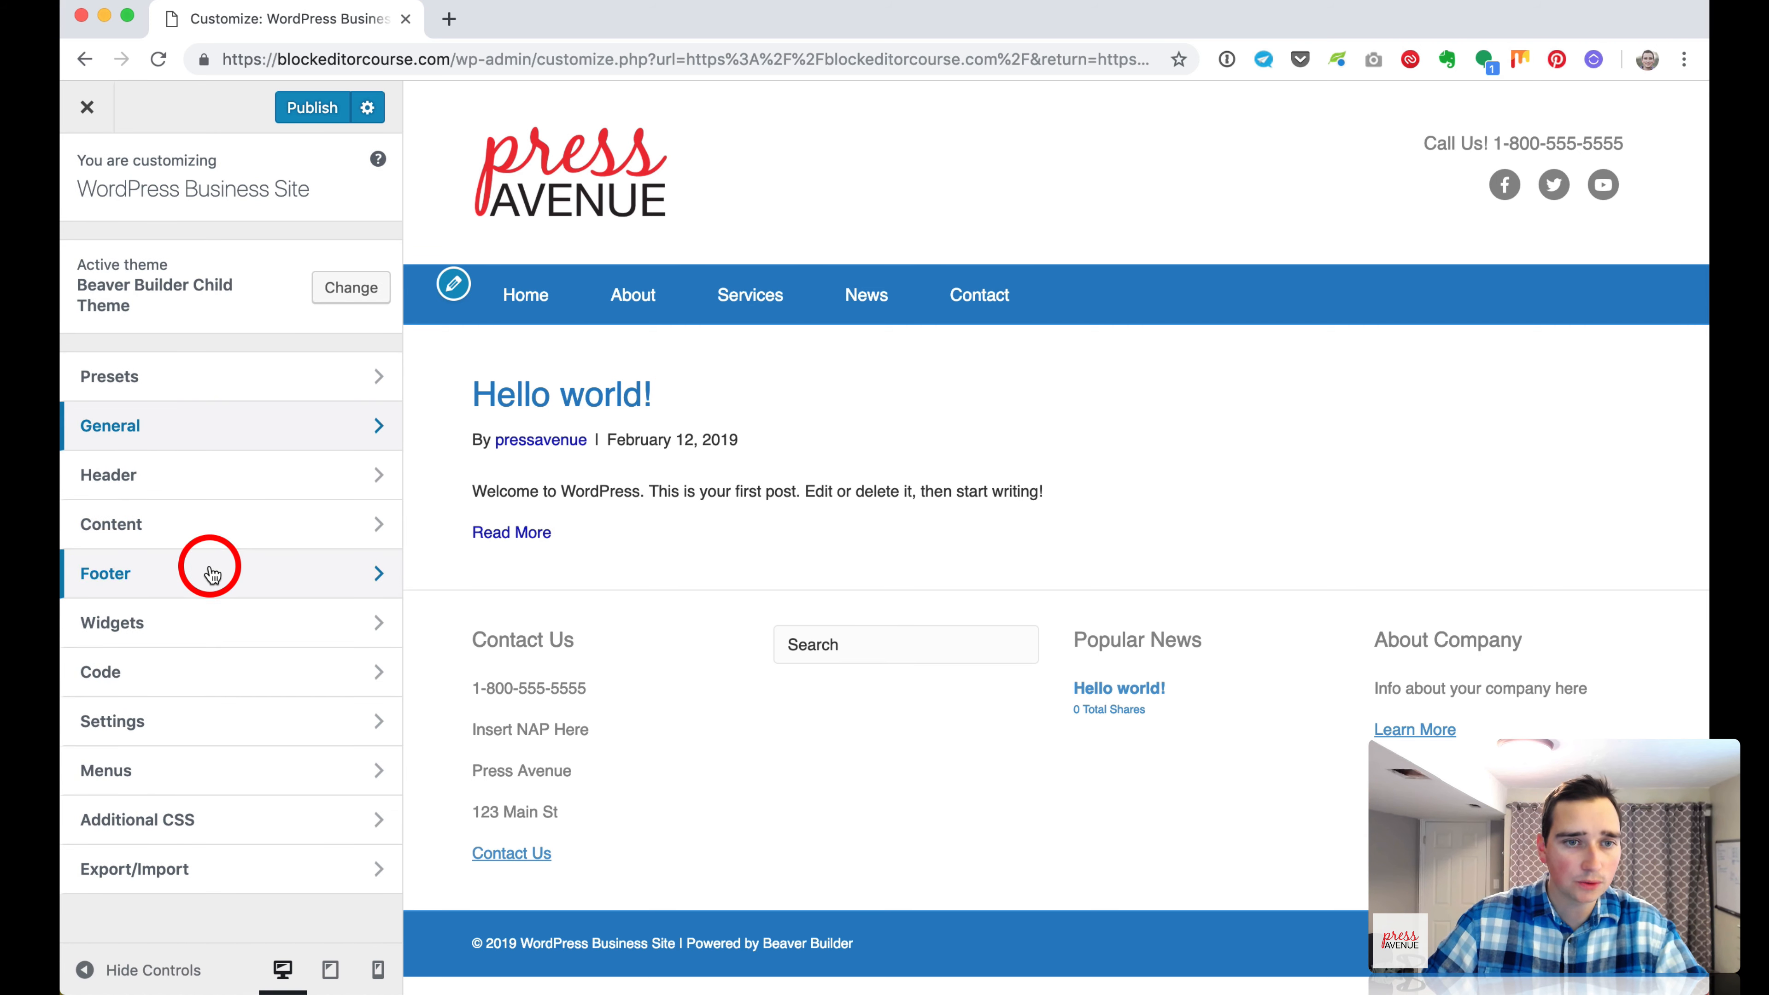
Examine the theme's JavaScript Code and Head Code sections and where each one's code is rendered.
{"action": "left_click", "coordinate": [223, 673]}
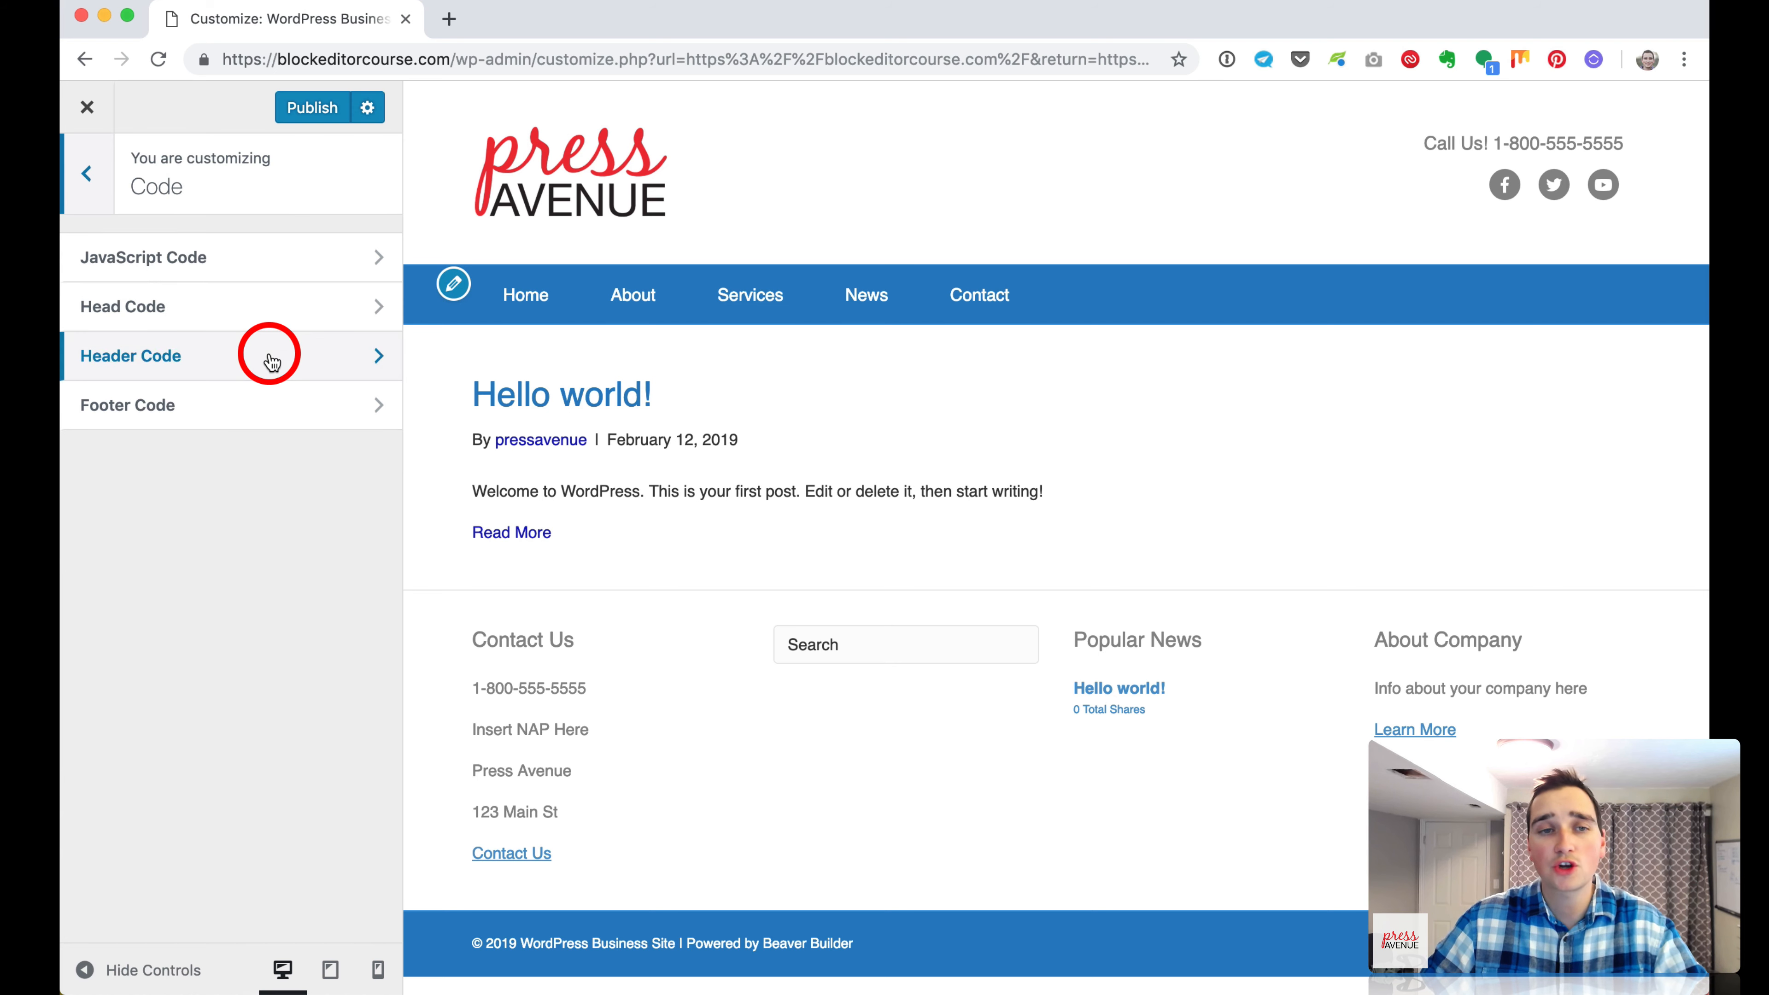
{"action": "left_click", "coordinate": [257, 271]}
{"action": "left_click_drag", "start_coordinate": [193, 266], "coordinate": [260, 265]}
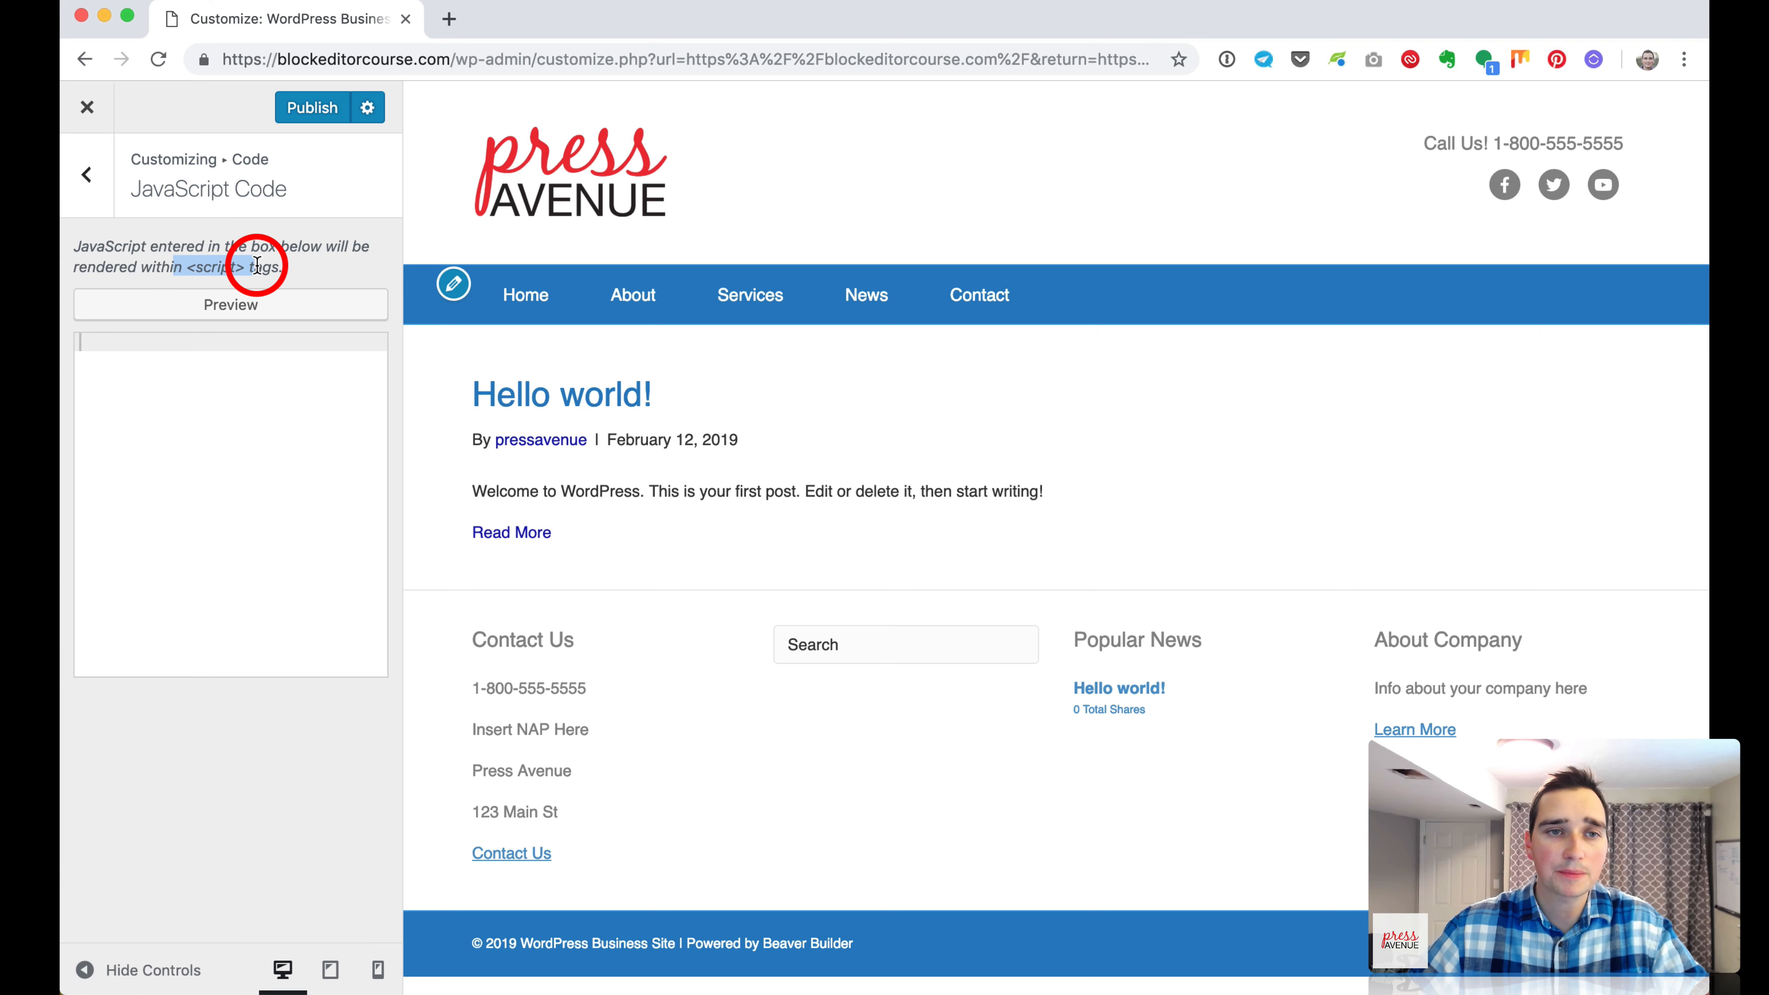
{"action": "left_click", "coordinate": [89, 175]}
{"action": "left_click", "coordinate": [190, 269]}
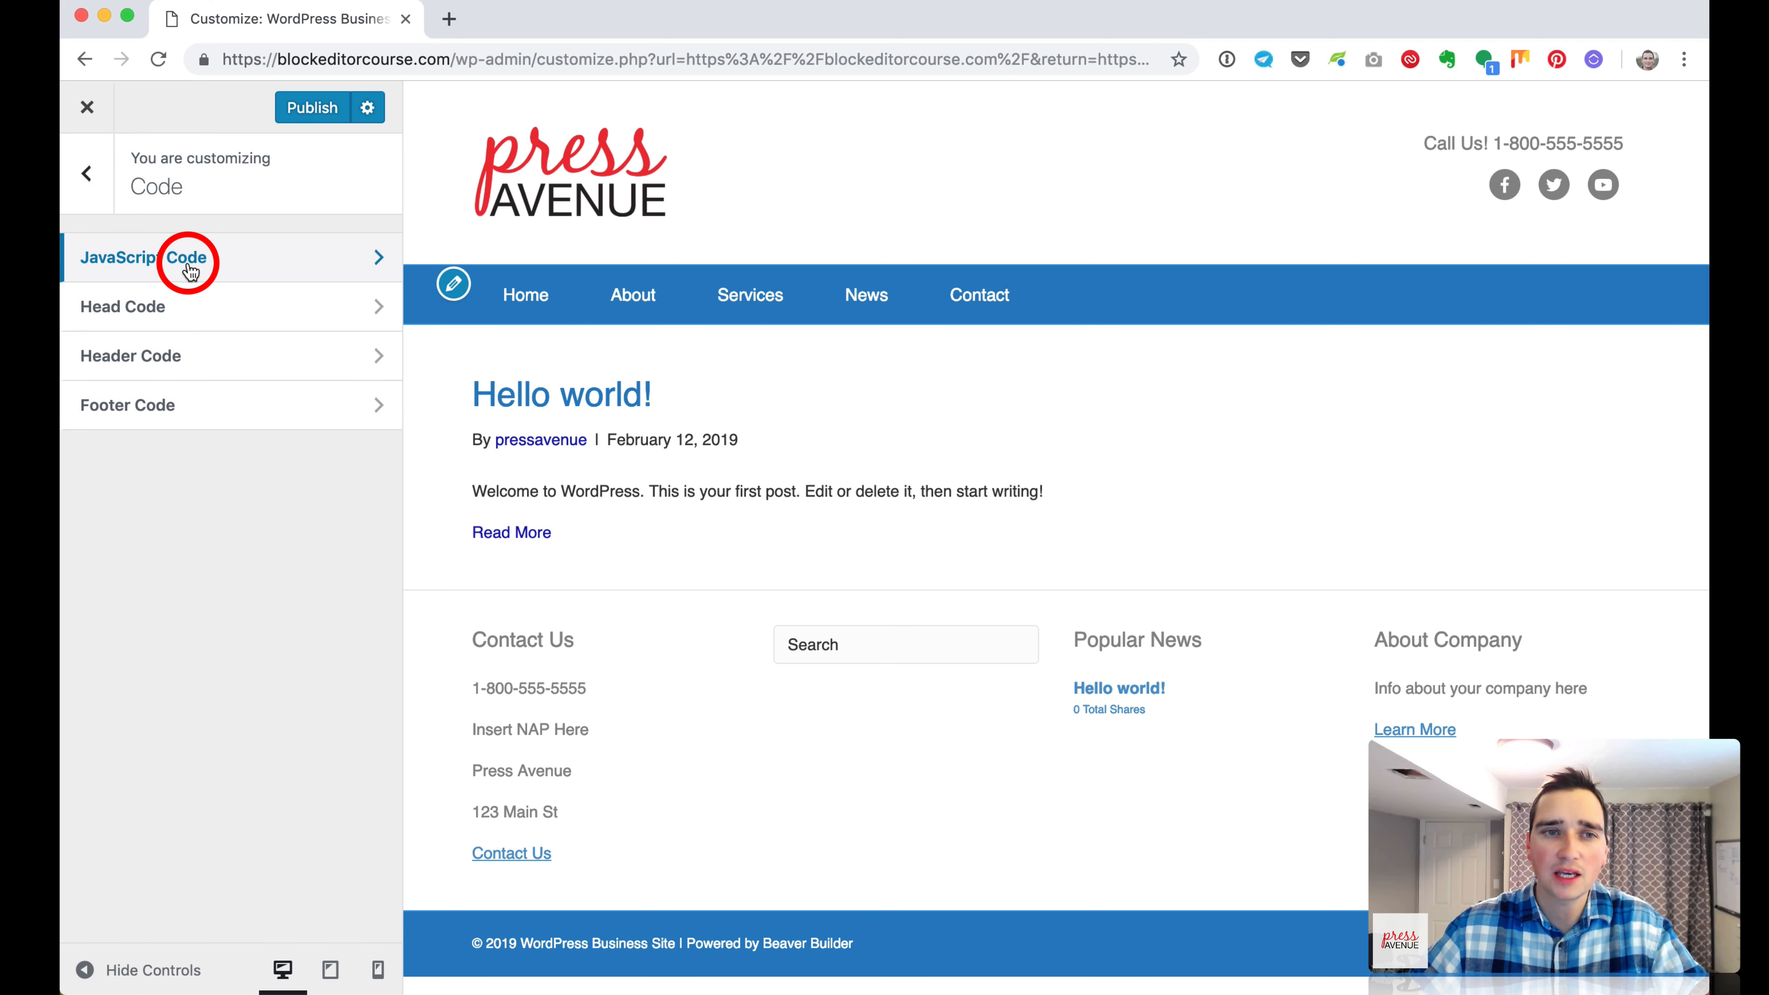
{"action": "left_click", "coordinate": [211, 309]}
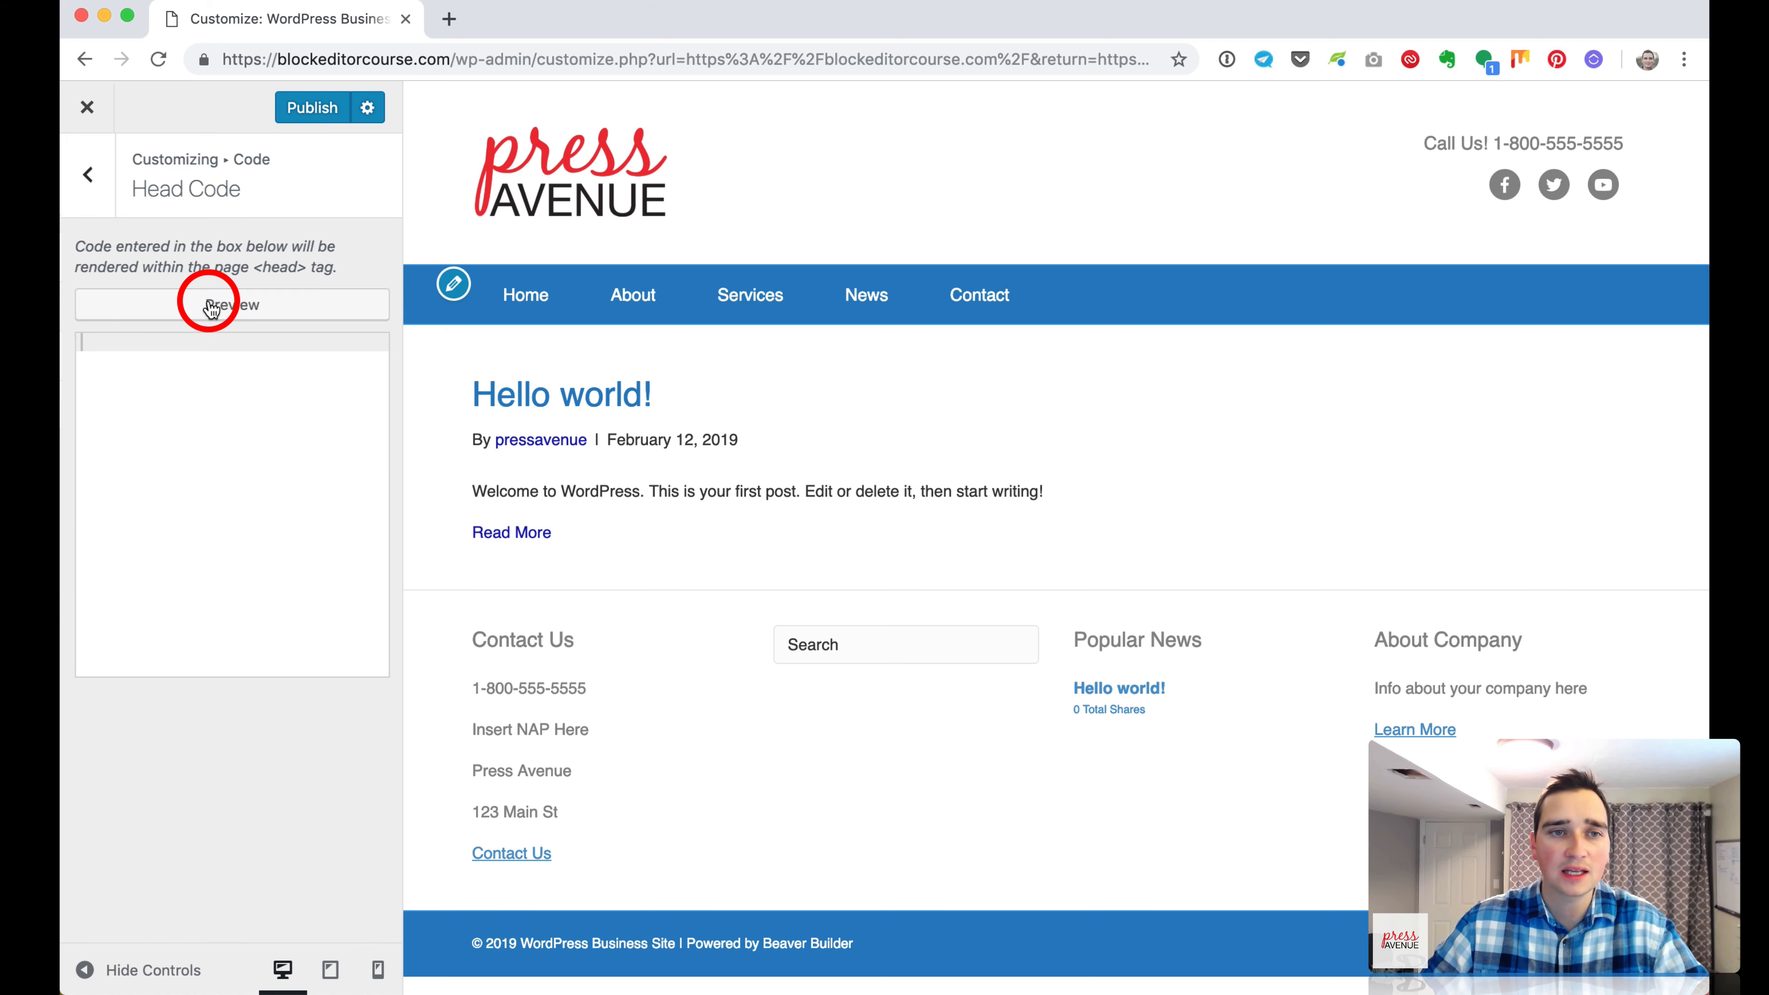
{"action": "left_click", "coordinate": [275, 388]}
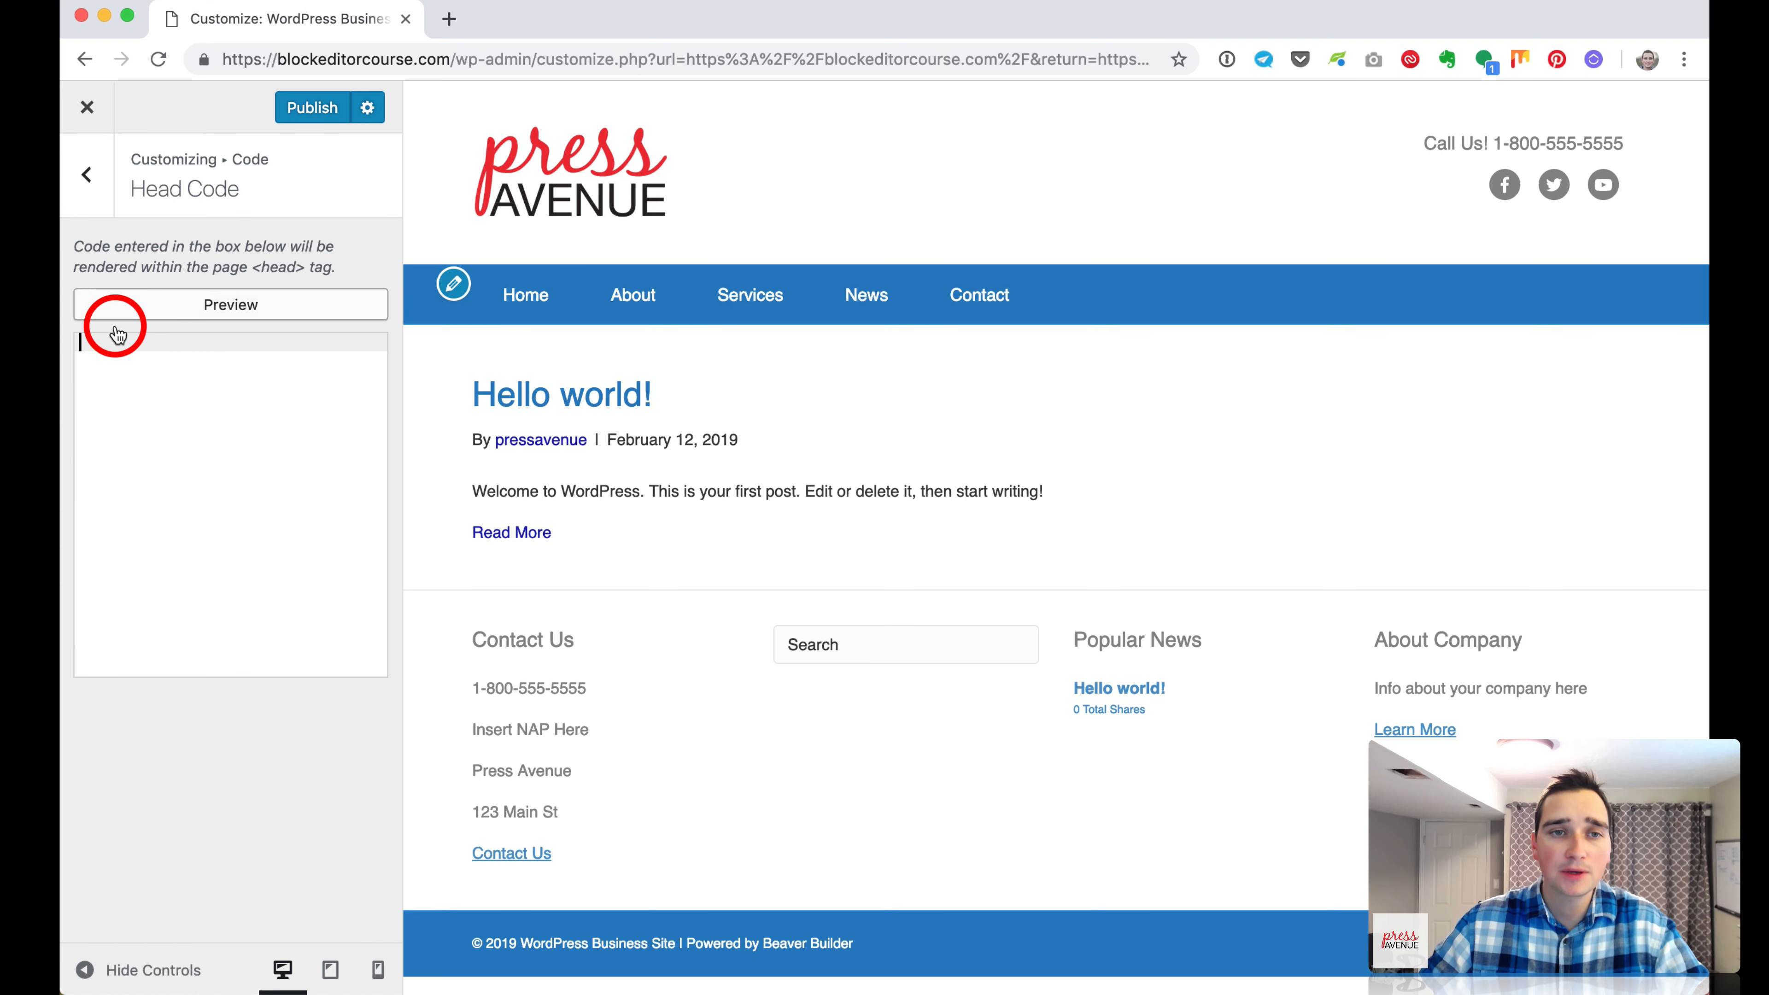
{"action": "left_click", "coordinate": [87, 176]}
Examine where the Header Code and Footer Code are rendered on the page, and recheck the Head Code section.
{"action": "left_click", "coordinate": [245, 354]}
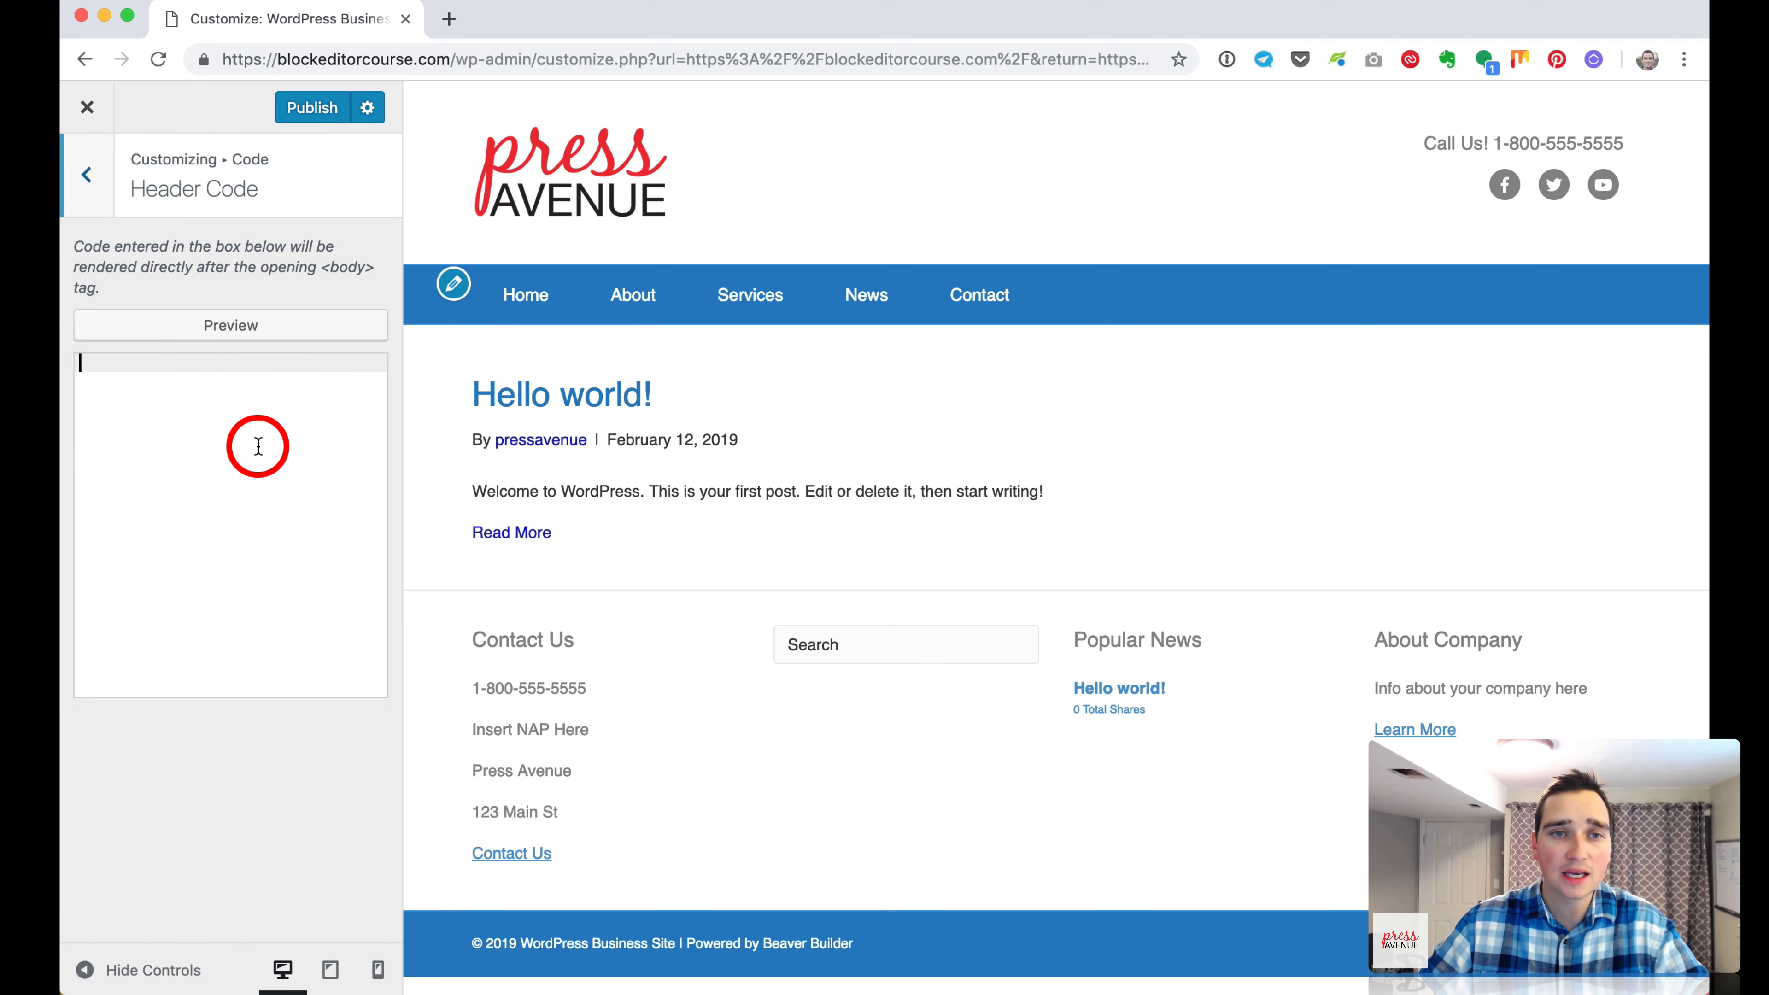
{"action": "left_click_drag", "start_coordinate": [182, 267], "coordinate": [299, 265]}
{"action": "left_click", "coordinate": [86, 175]}
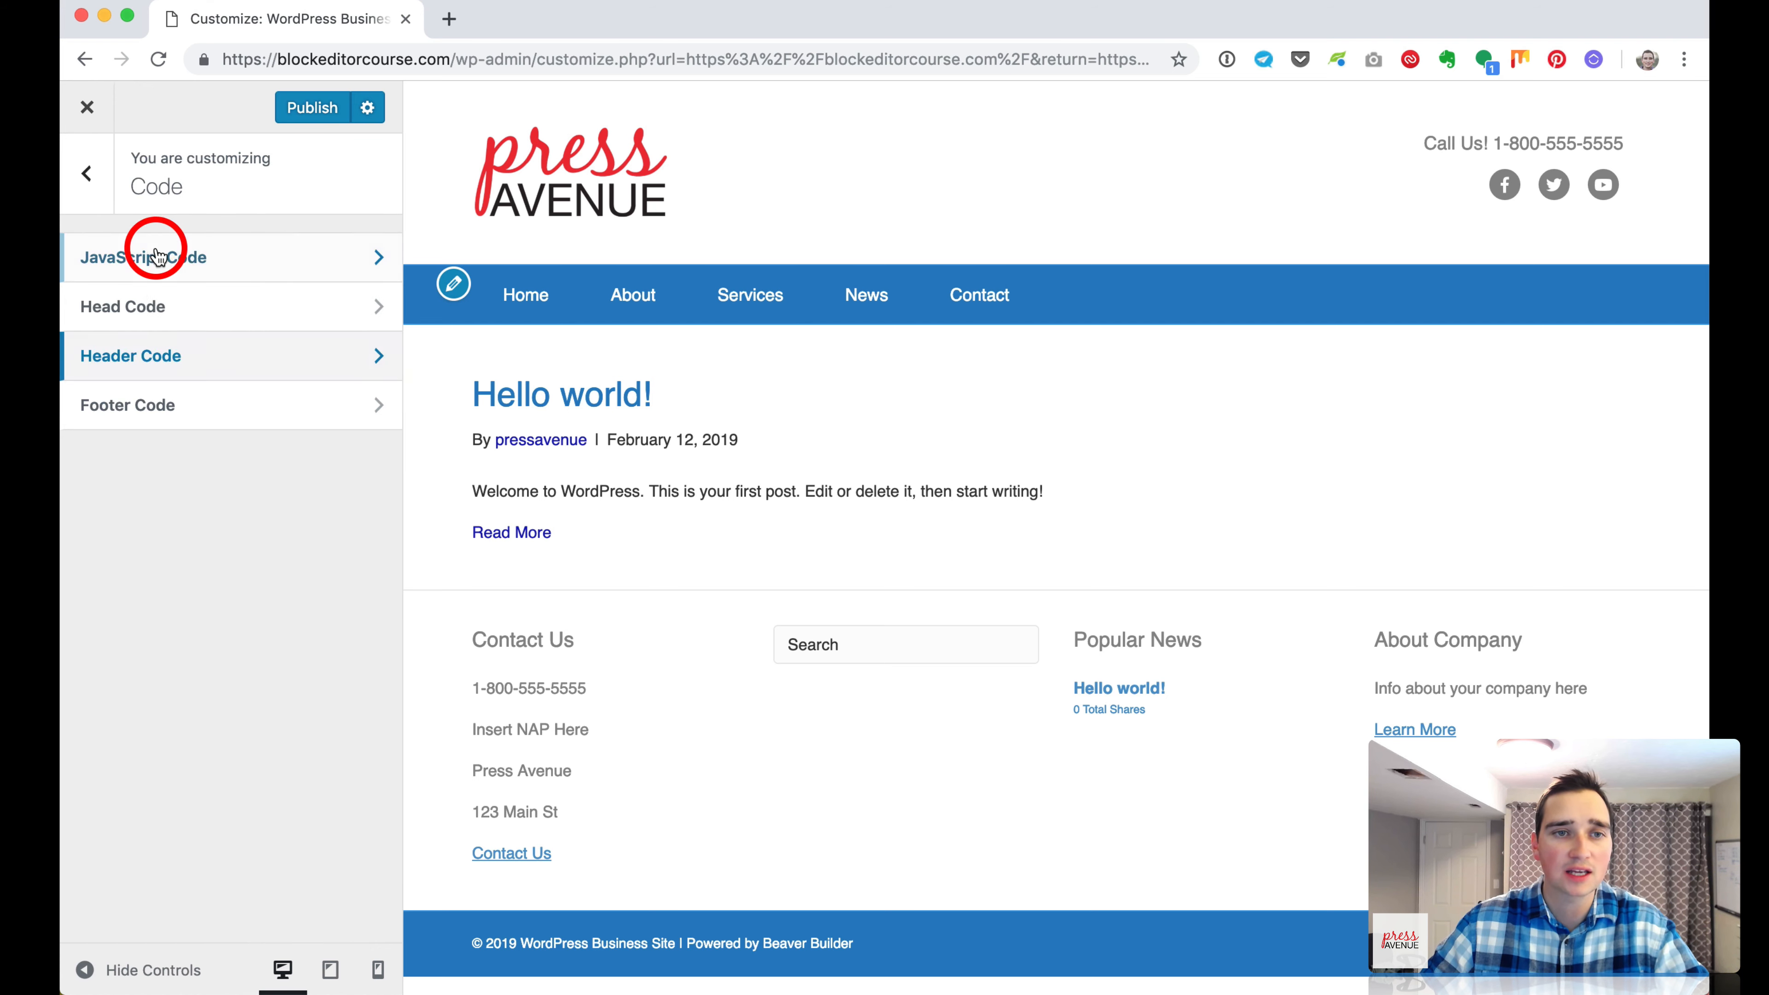
{"action": "left_click", "coordinate": [209, 300]}
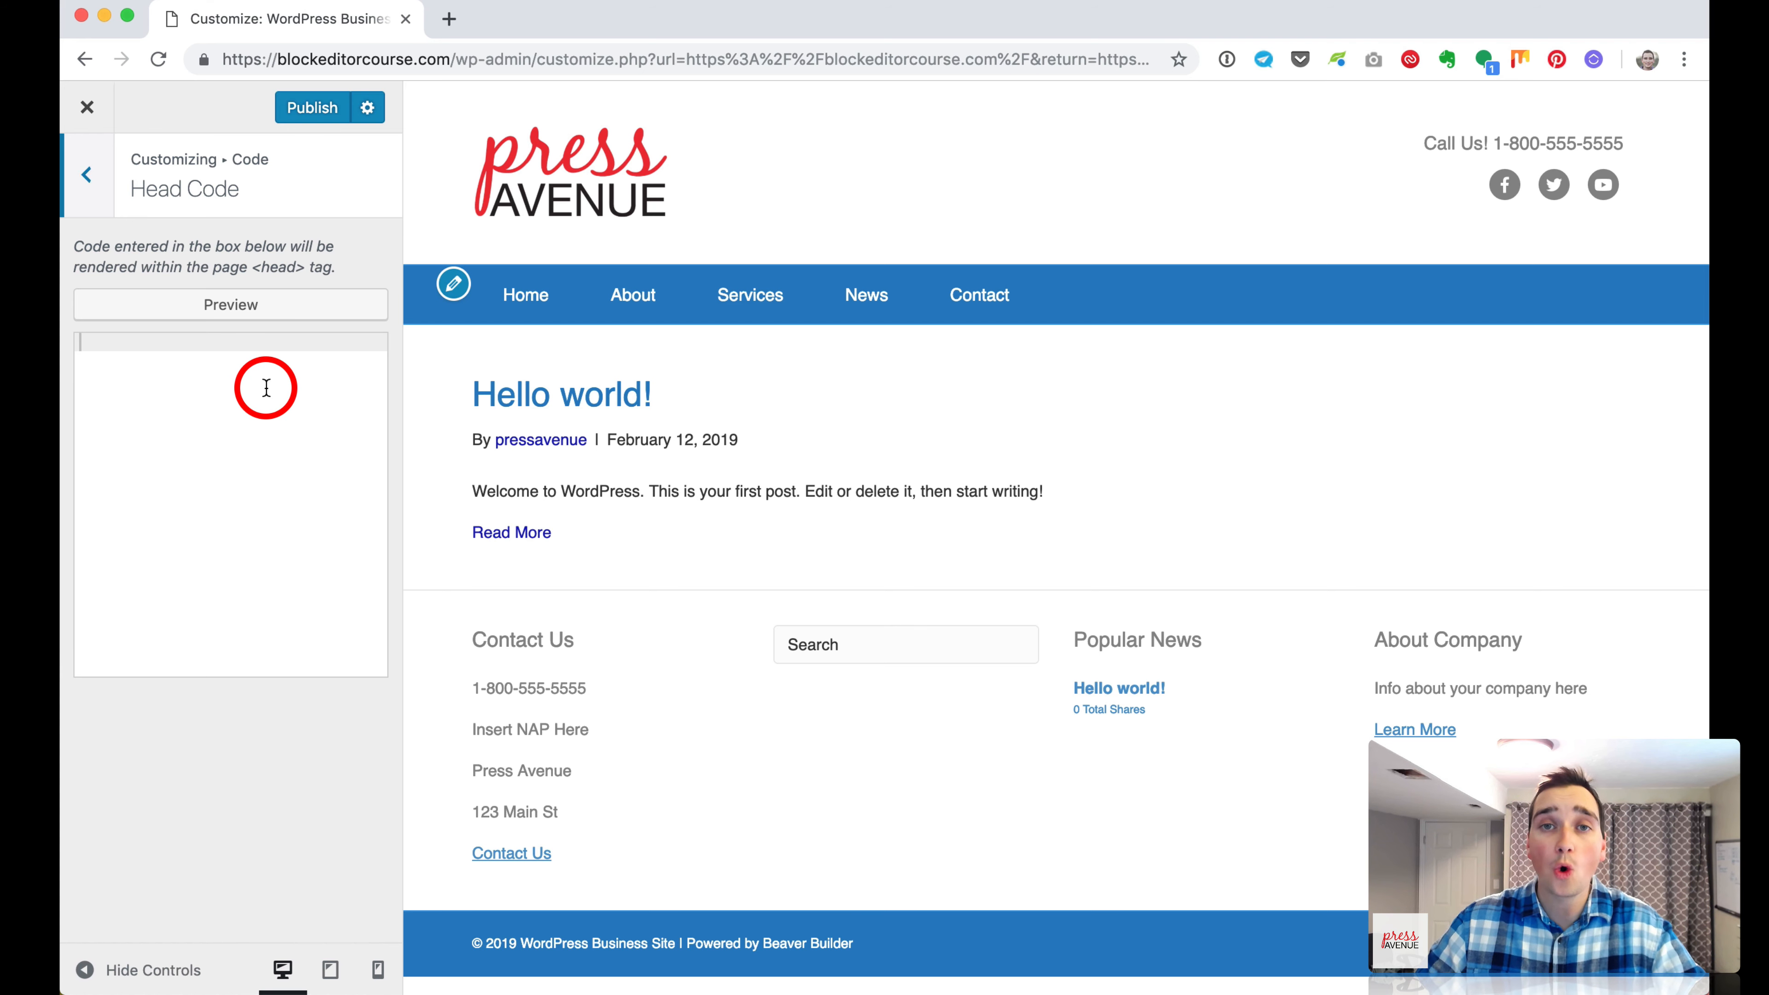
{"action": "left_click", "coordinate": [87, 176]}
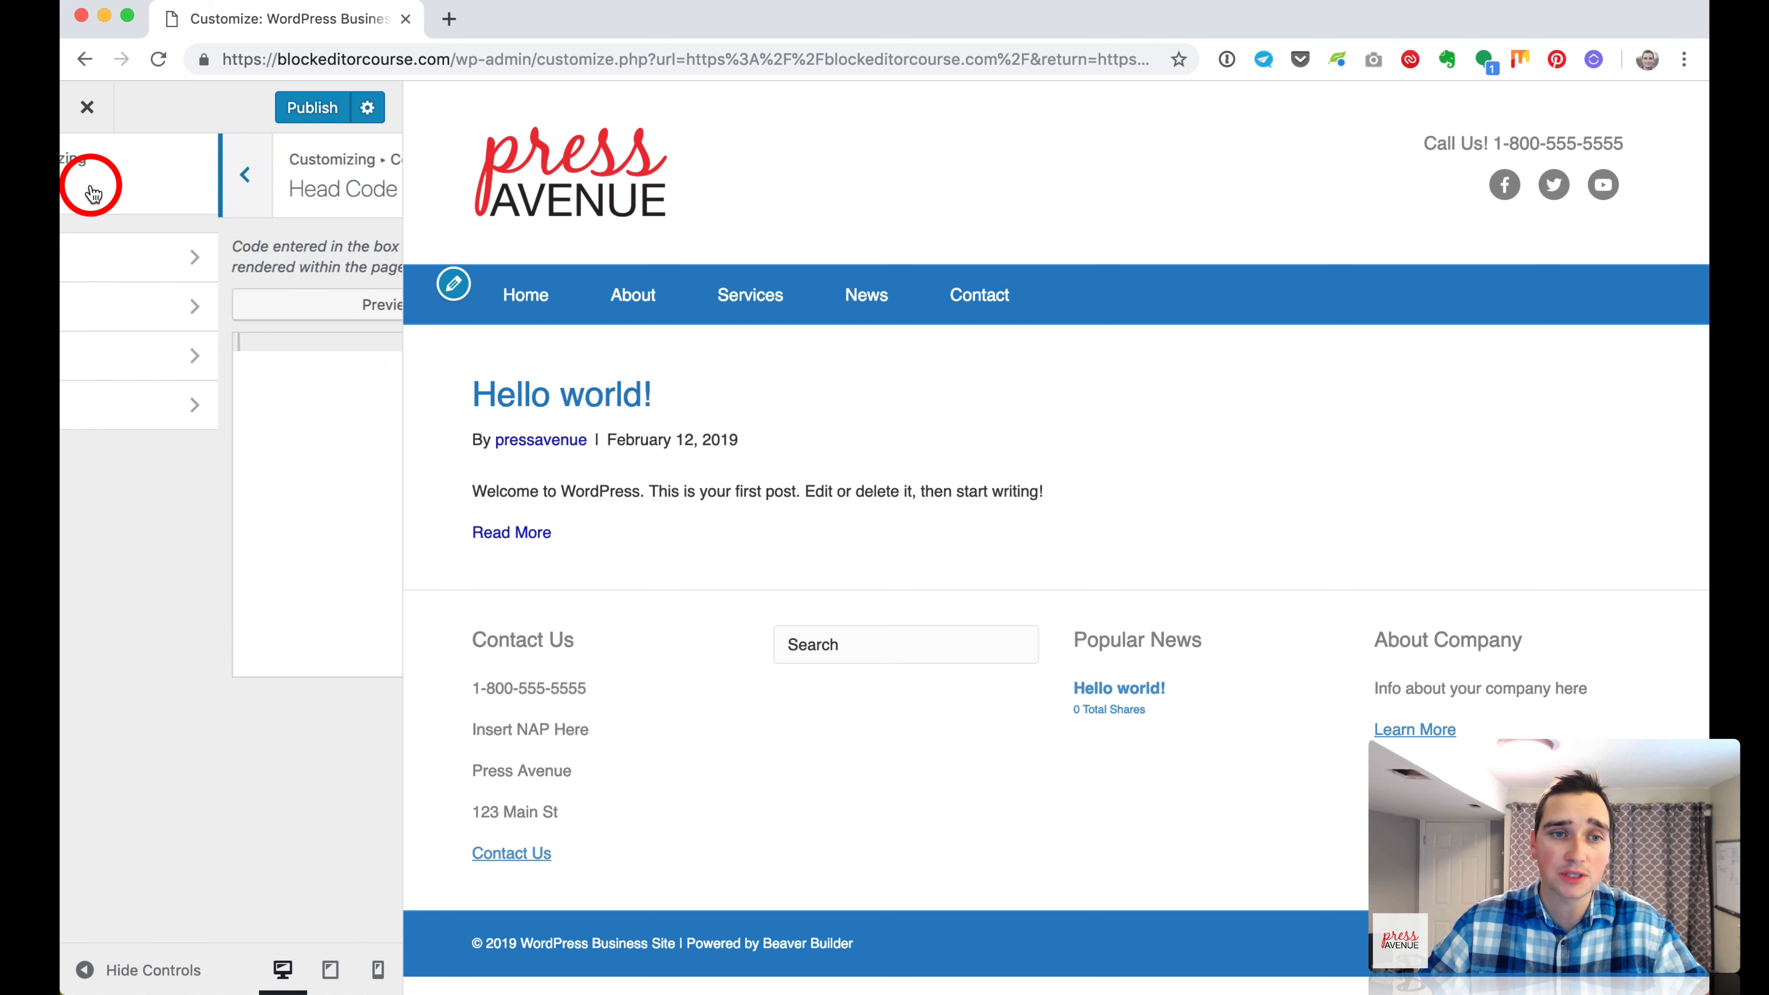
{"action": "left_click", "coordinate": [230, 420]}
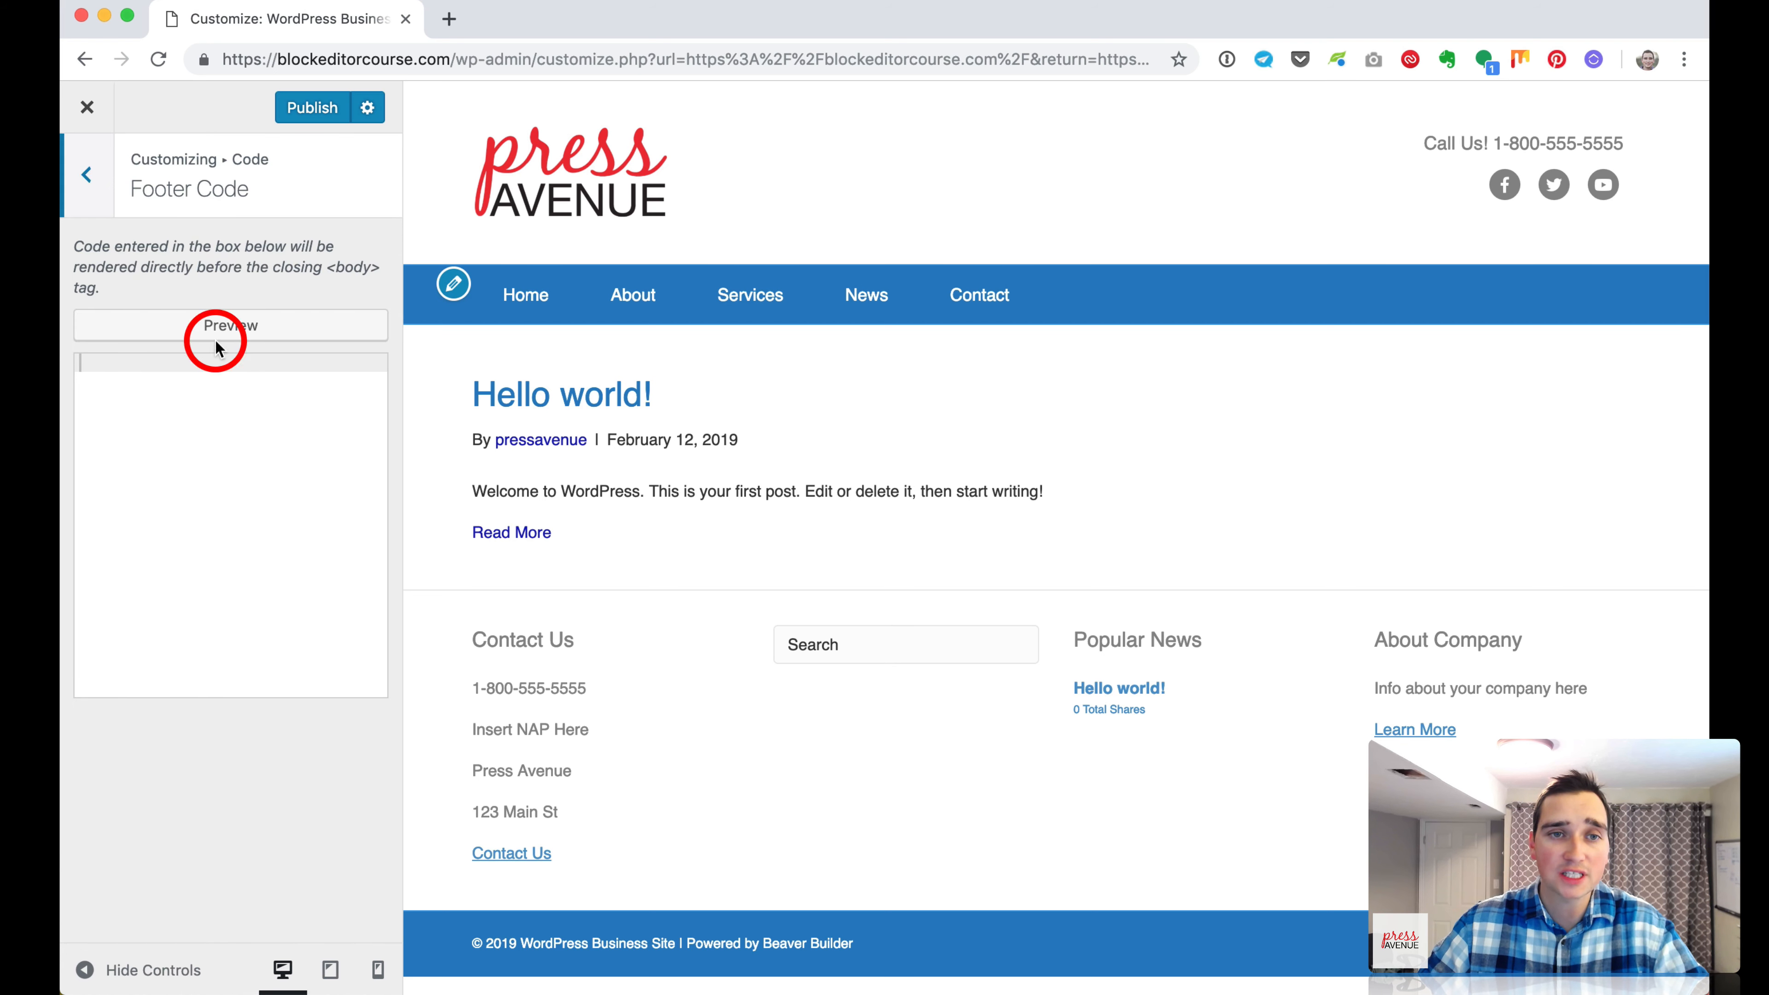
{"action": "left_click_drag", "start_coordinate": [91, 260], "coordinate": [356, 258]}
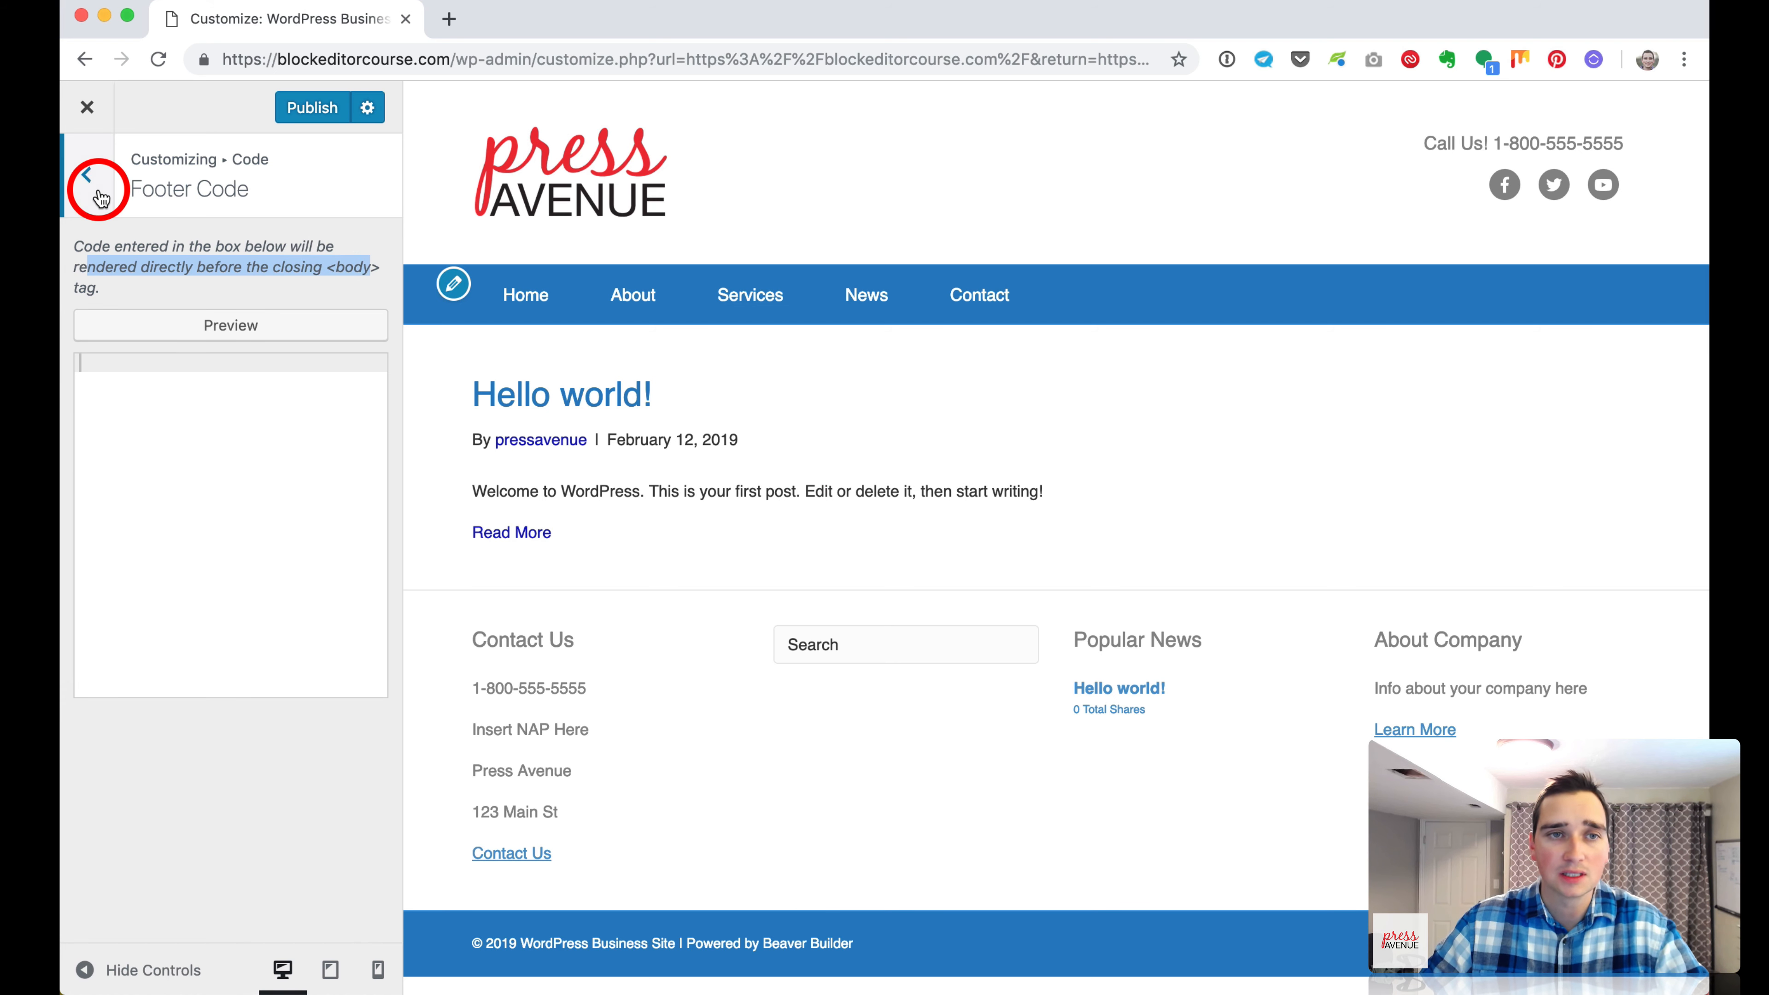
{"action": "left_click", "coordinate": [86, 175]}
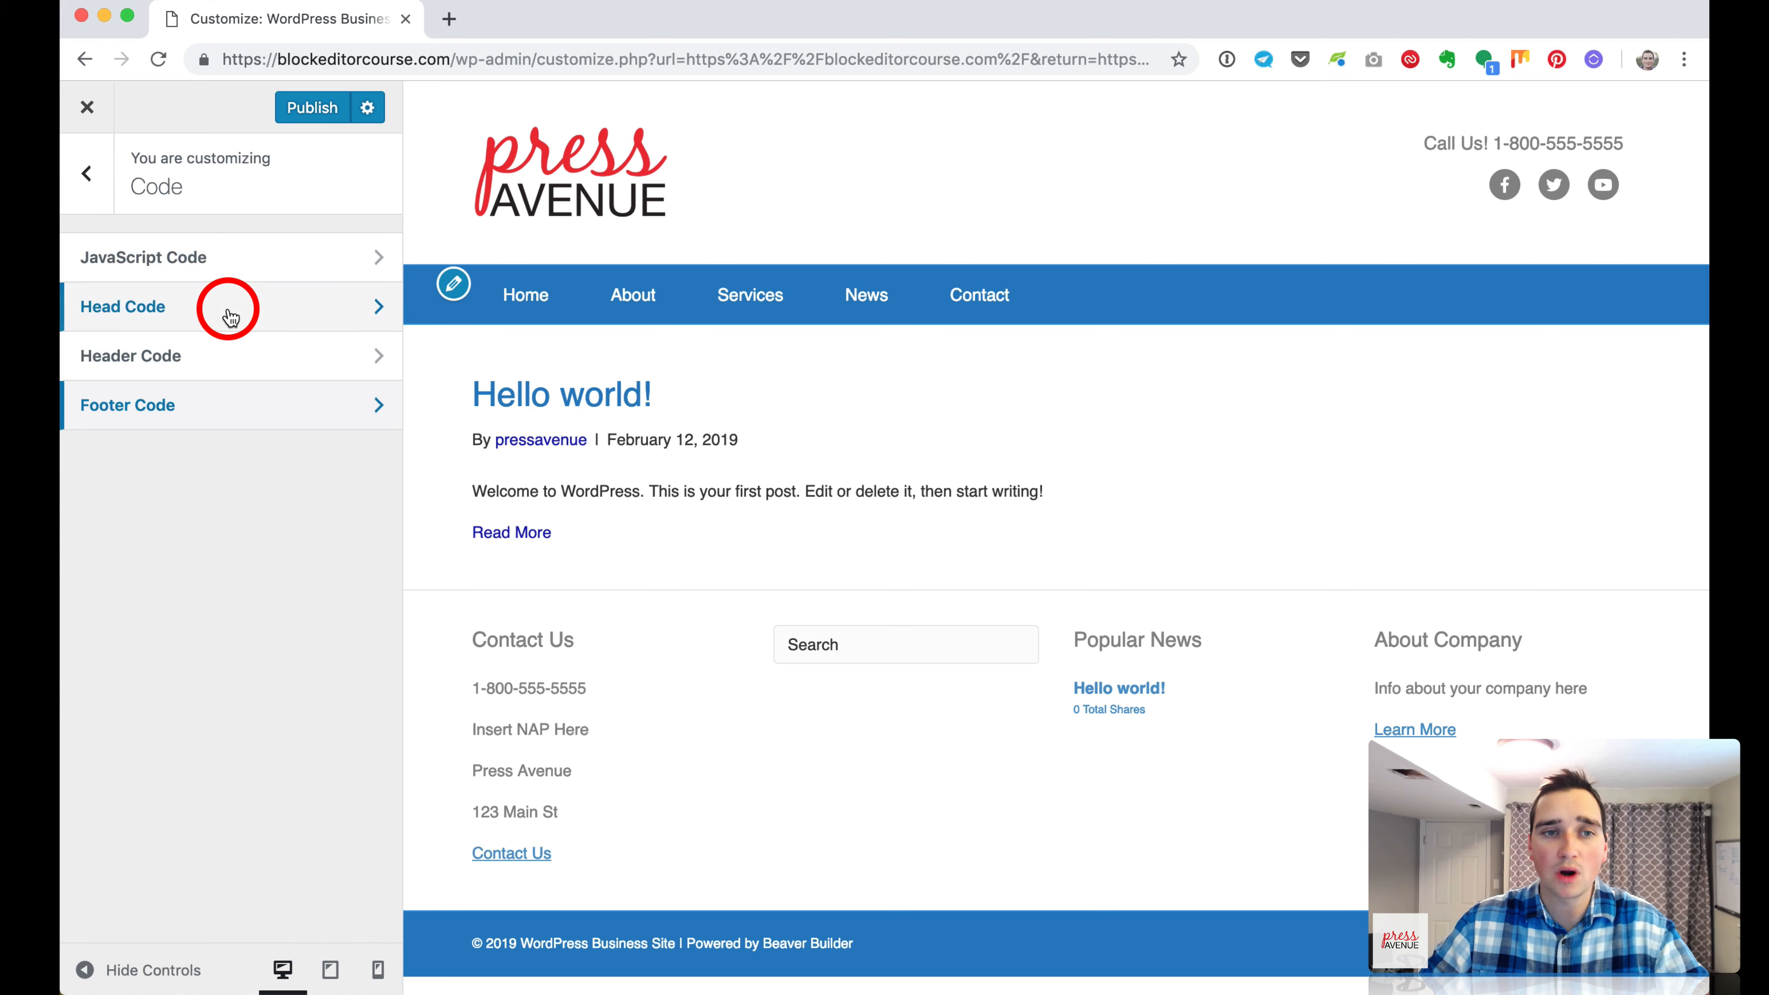
{"action": "left_click", "coordinate": [85, 174]}
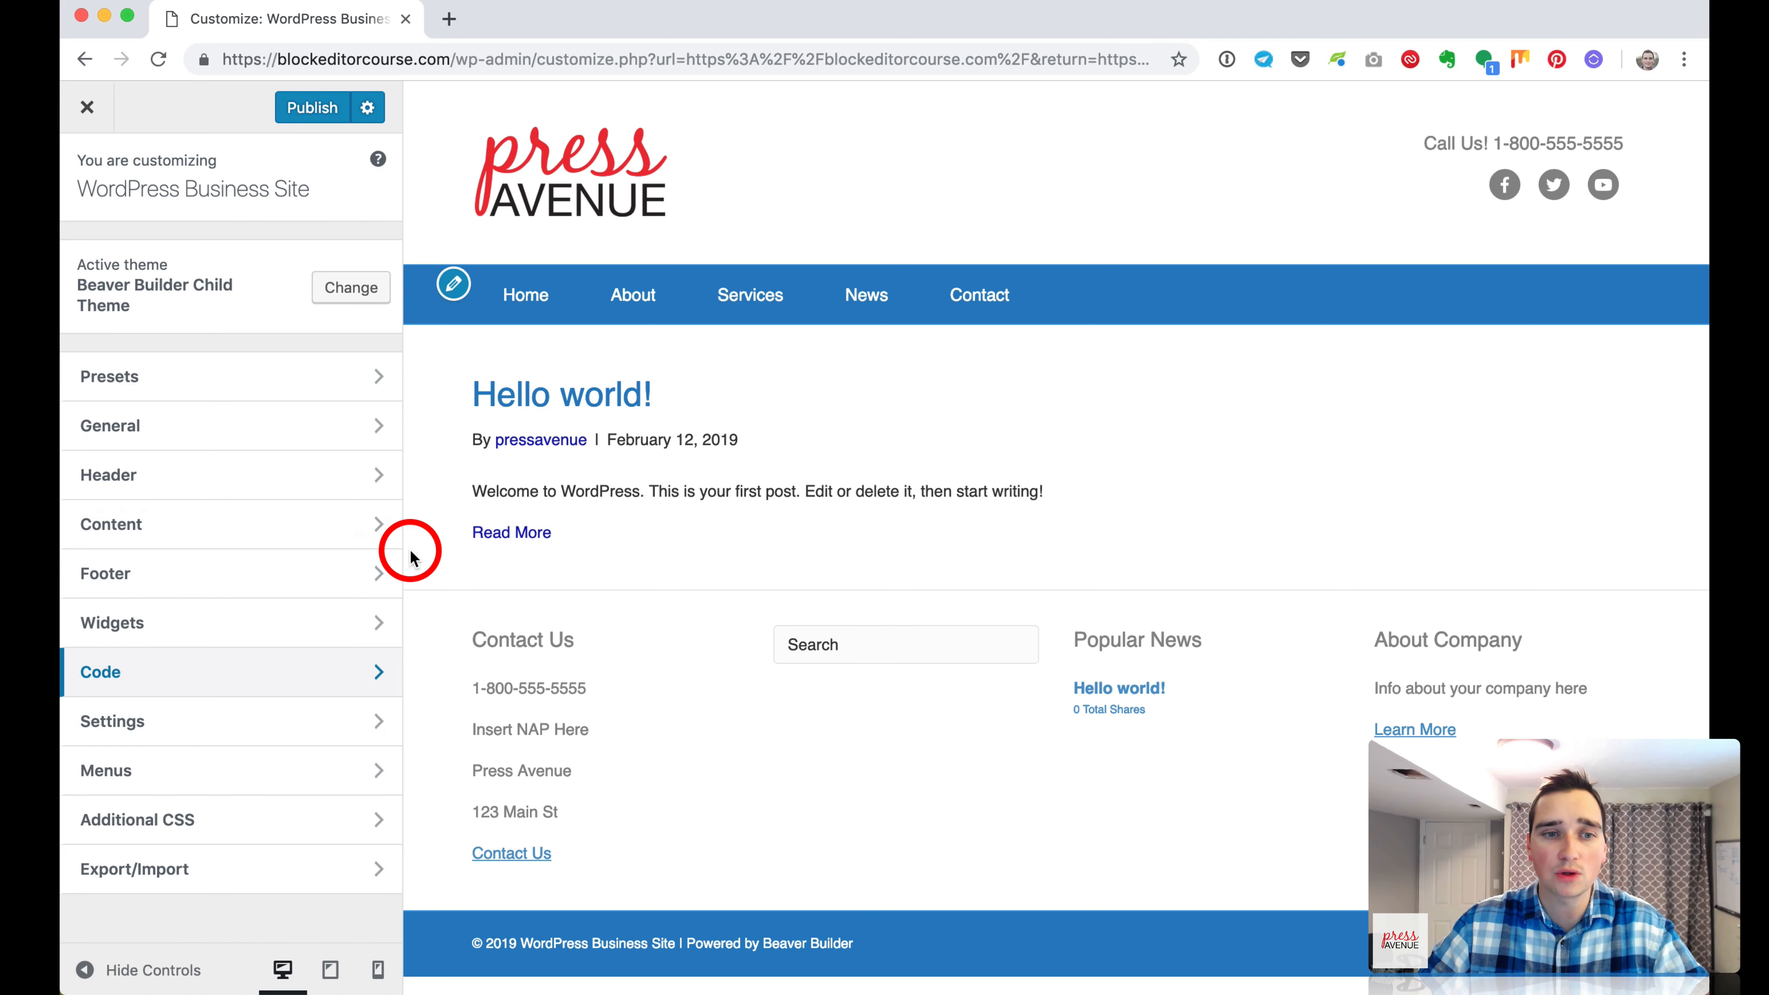
Change the site title to "Press Avenue" in the Site Identity settings.
{"action": "left_click", "coordinate": [332, 721]}
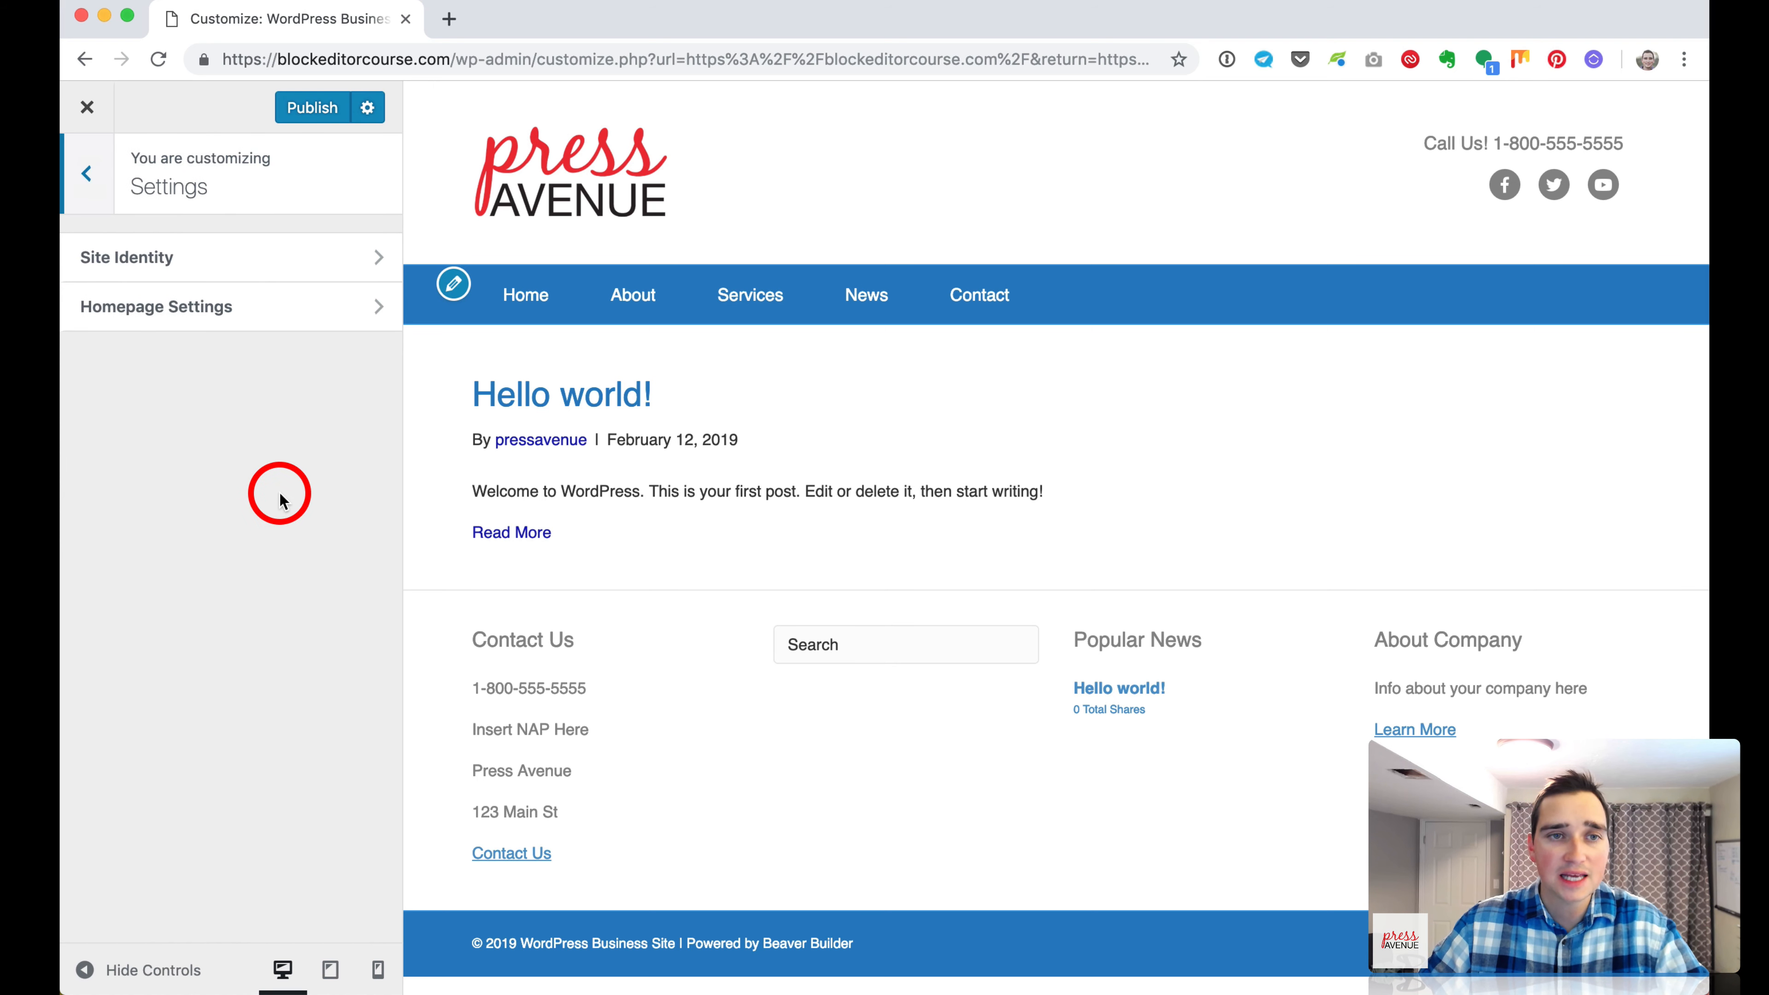
{"action": "left_click", "coordinate": [256, 279]}
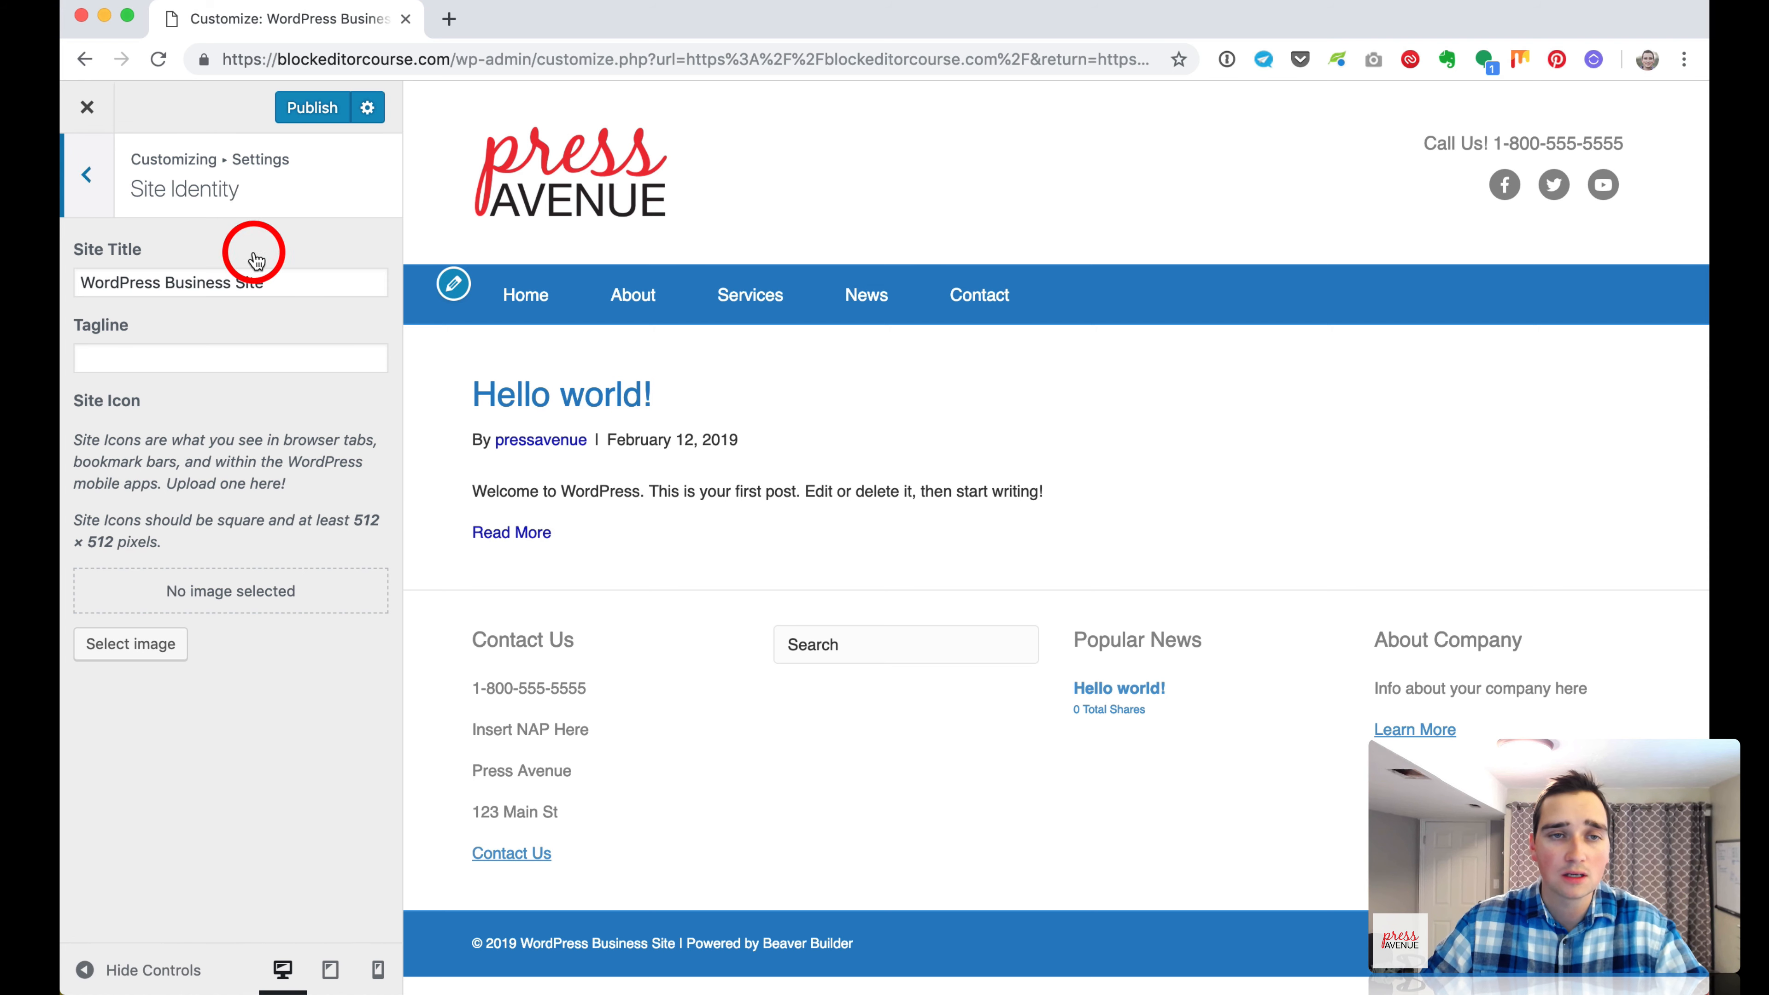
{"action": "left_click_drag", "start_coordinate": [269, 284], "coordinate": [58, 271]}
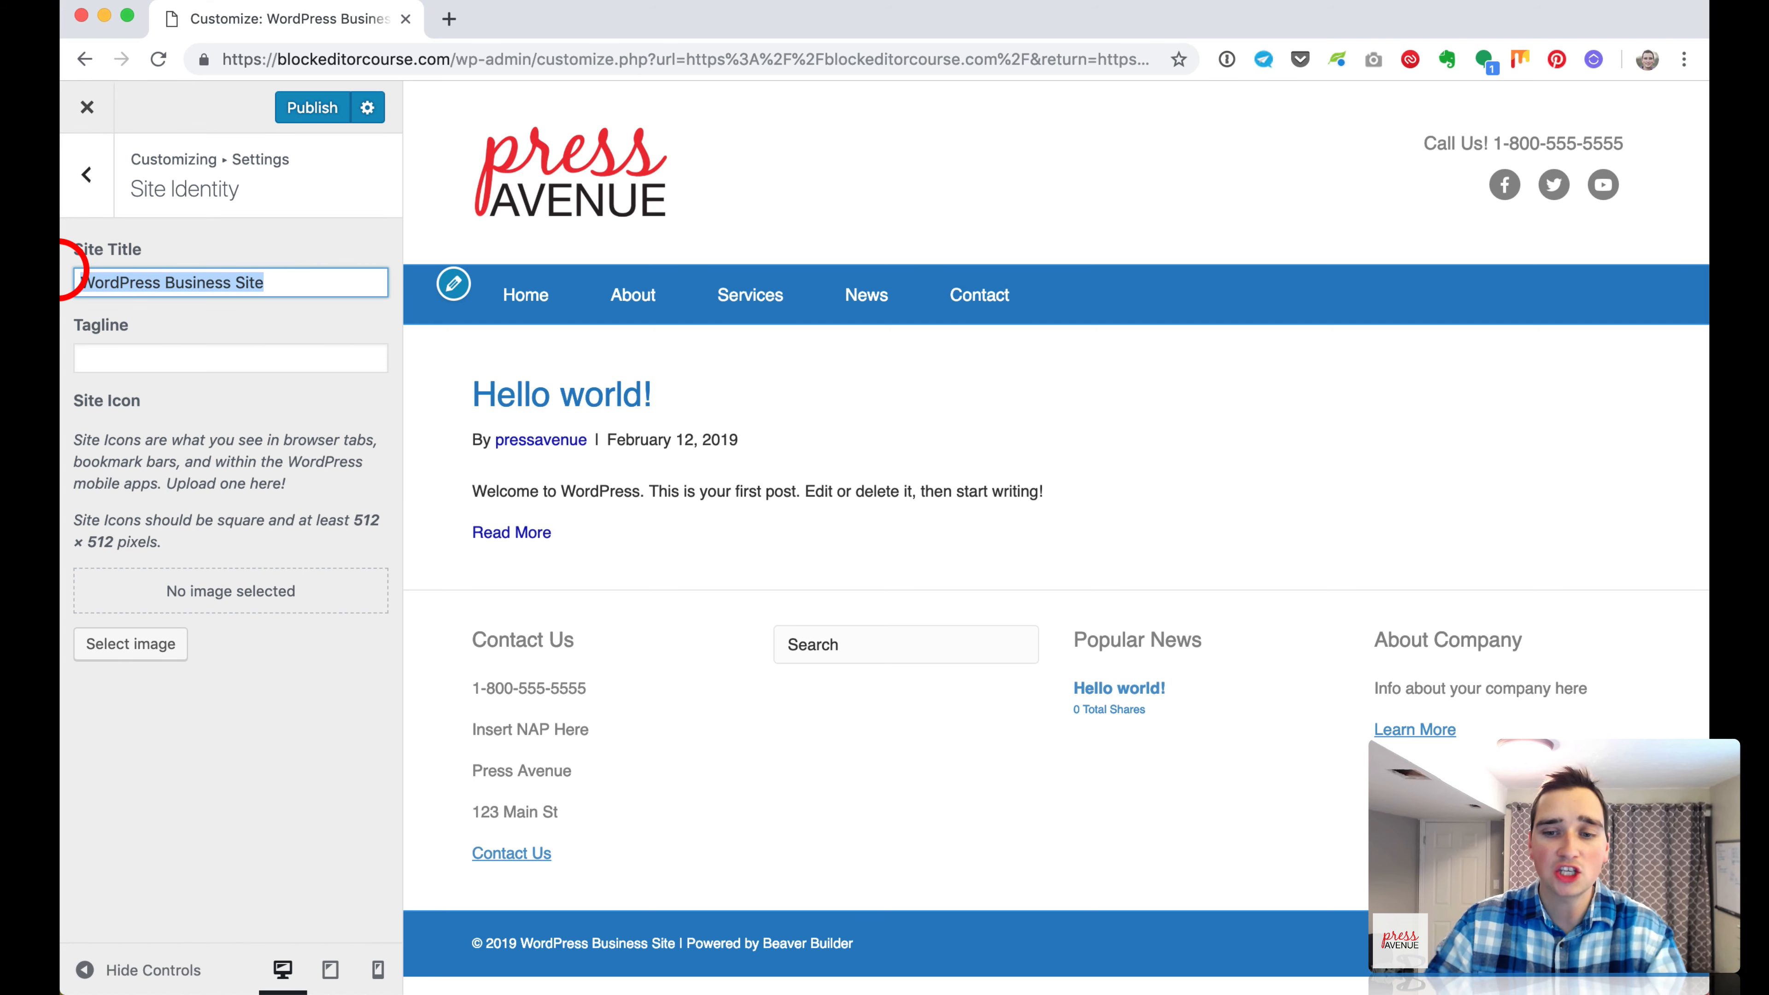
{"action": "type", "text": "Press Avenue"}
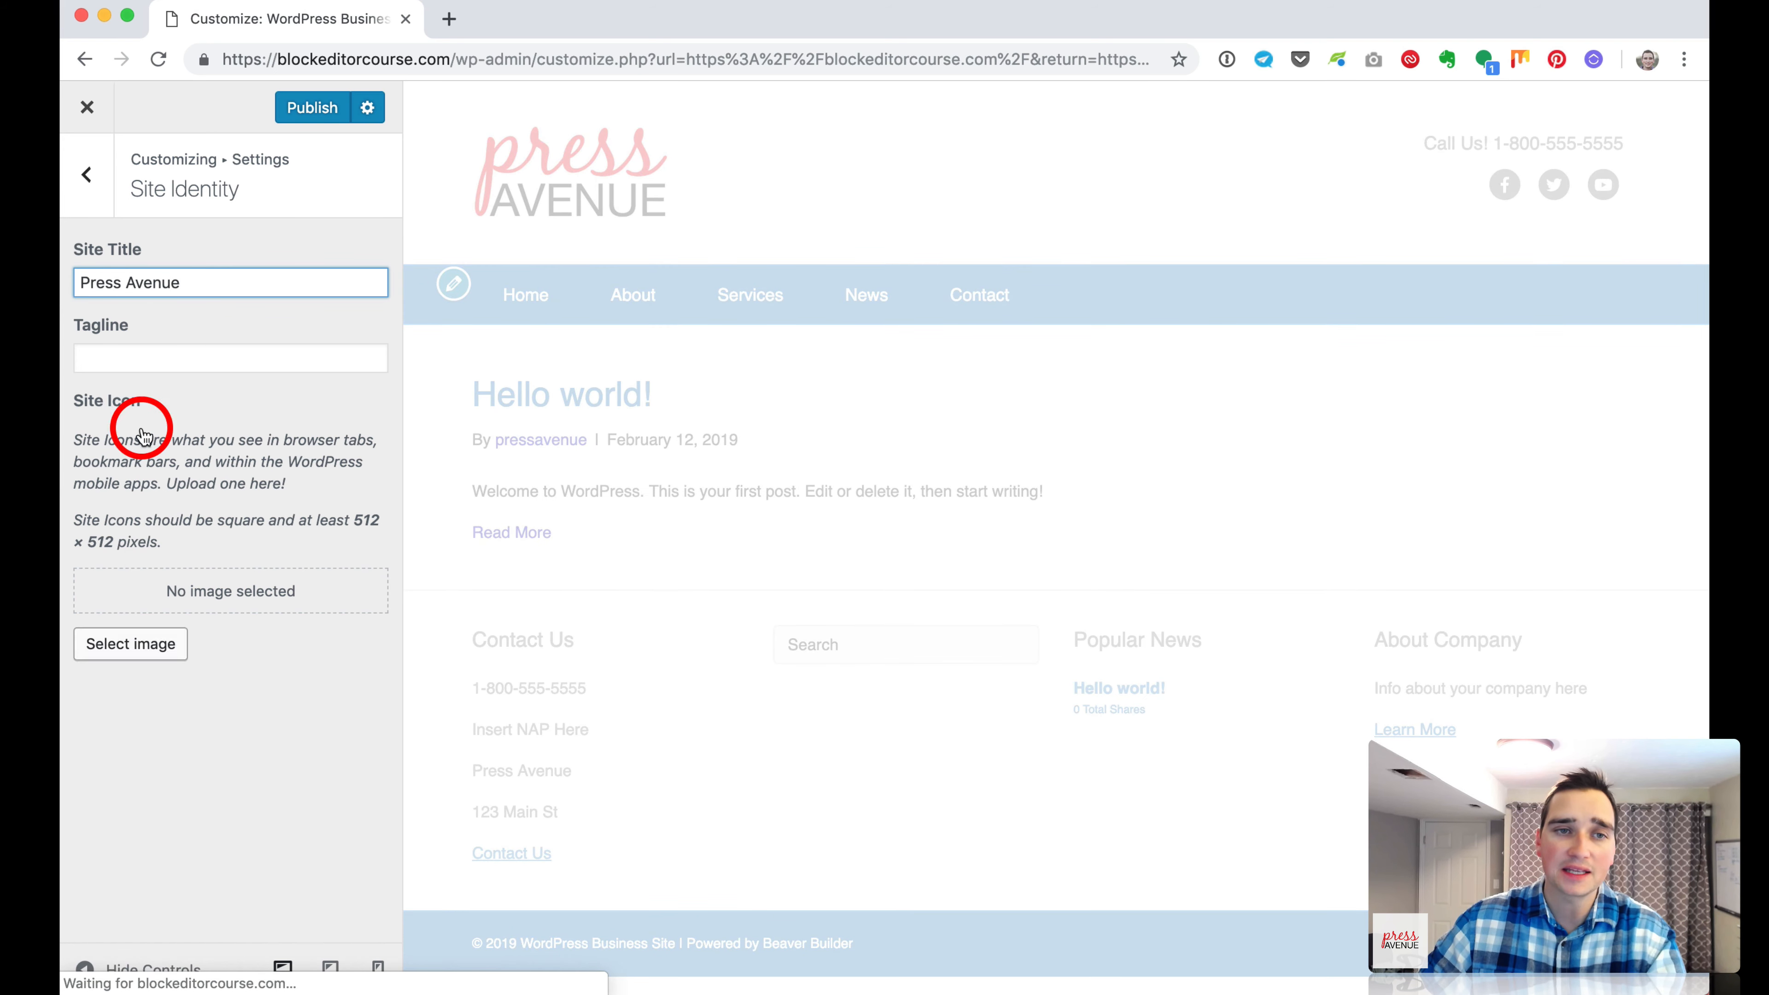
{"action": "left_click", "coordinate": [287, 365]}
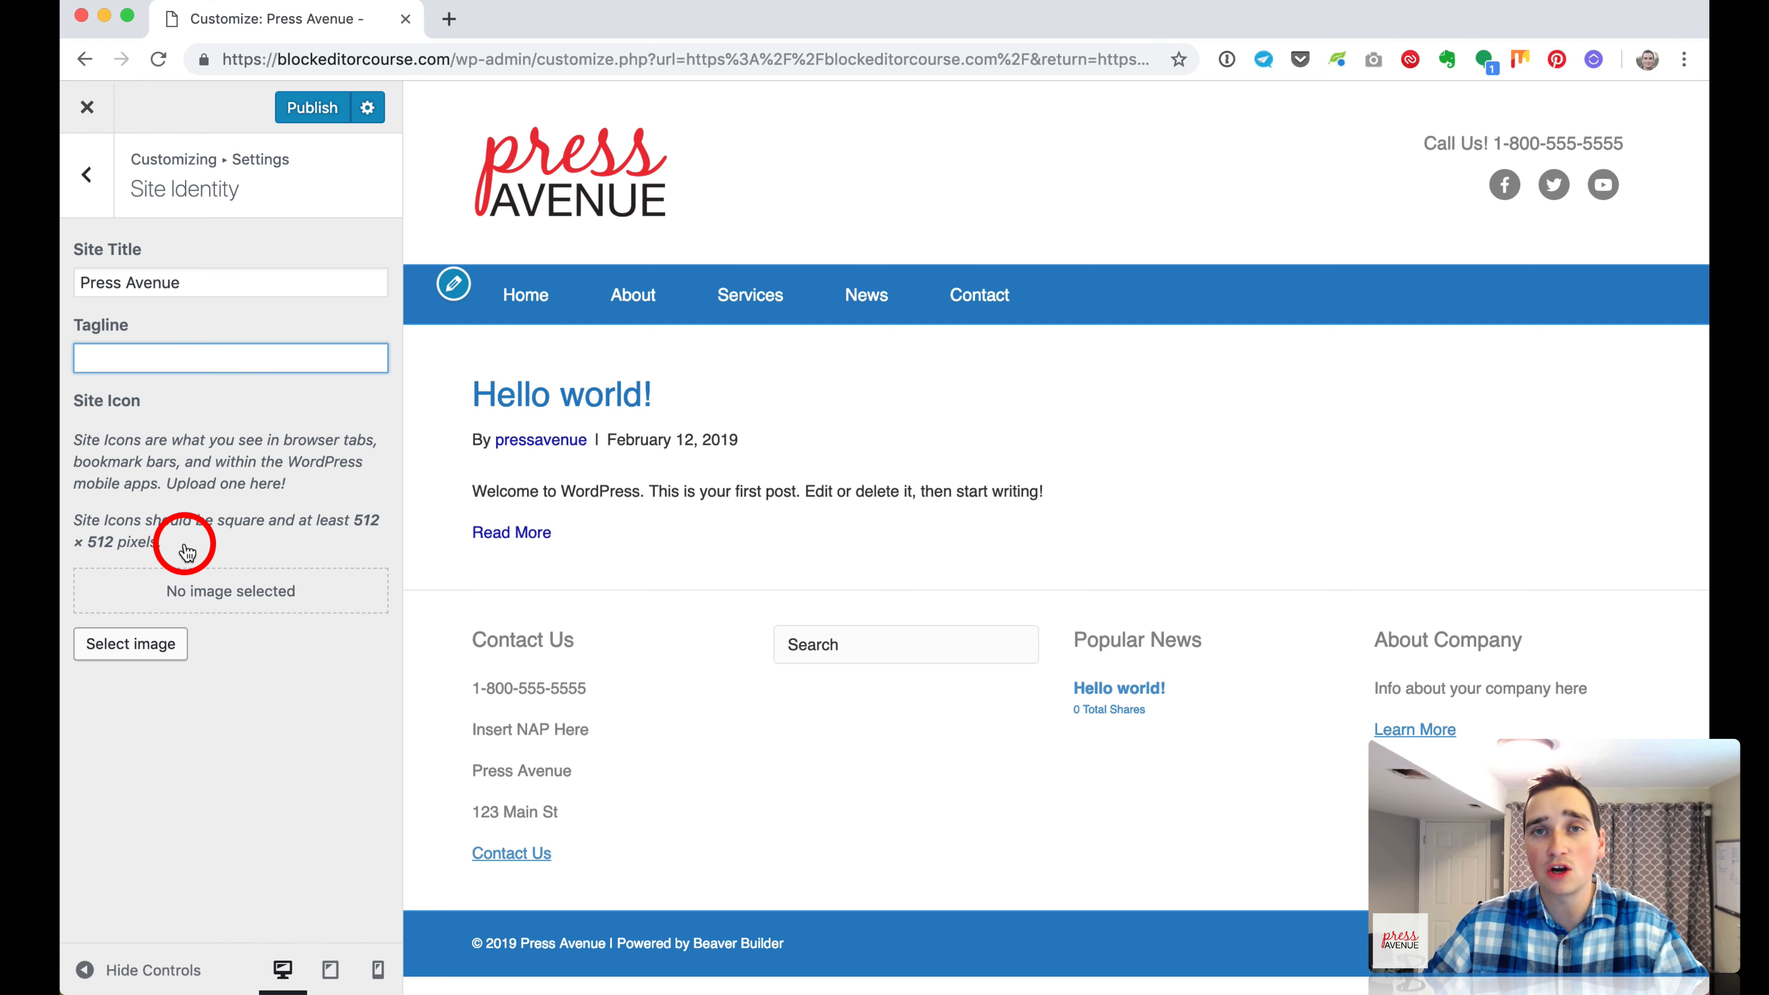
Upload pressavenue-512.jpg to the media library and set it as the site icon.
{"action": "left_click", "coordinate": [173, 643]}
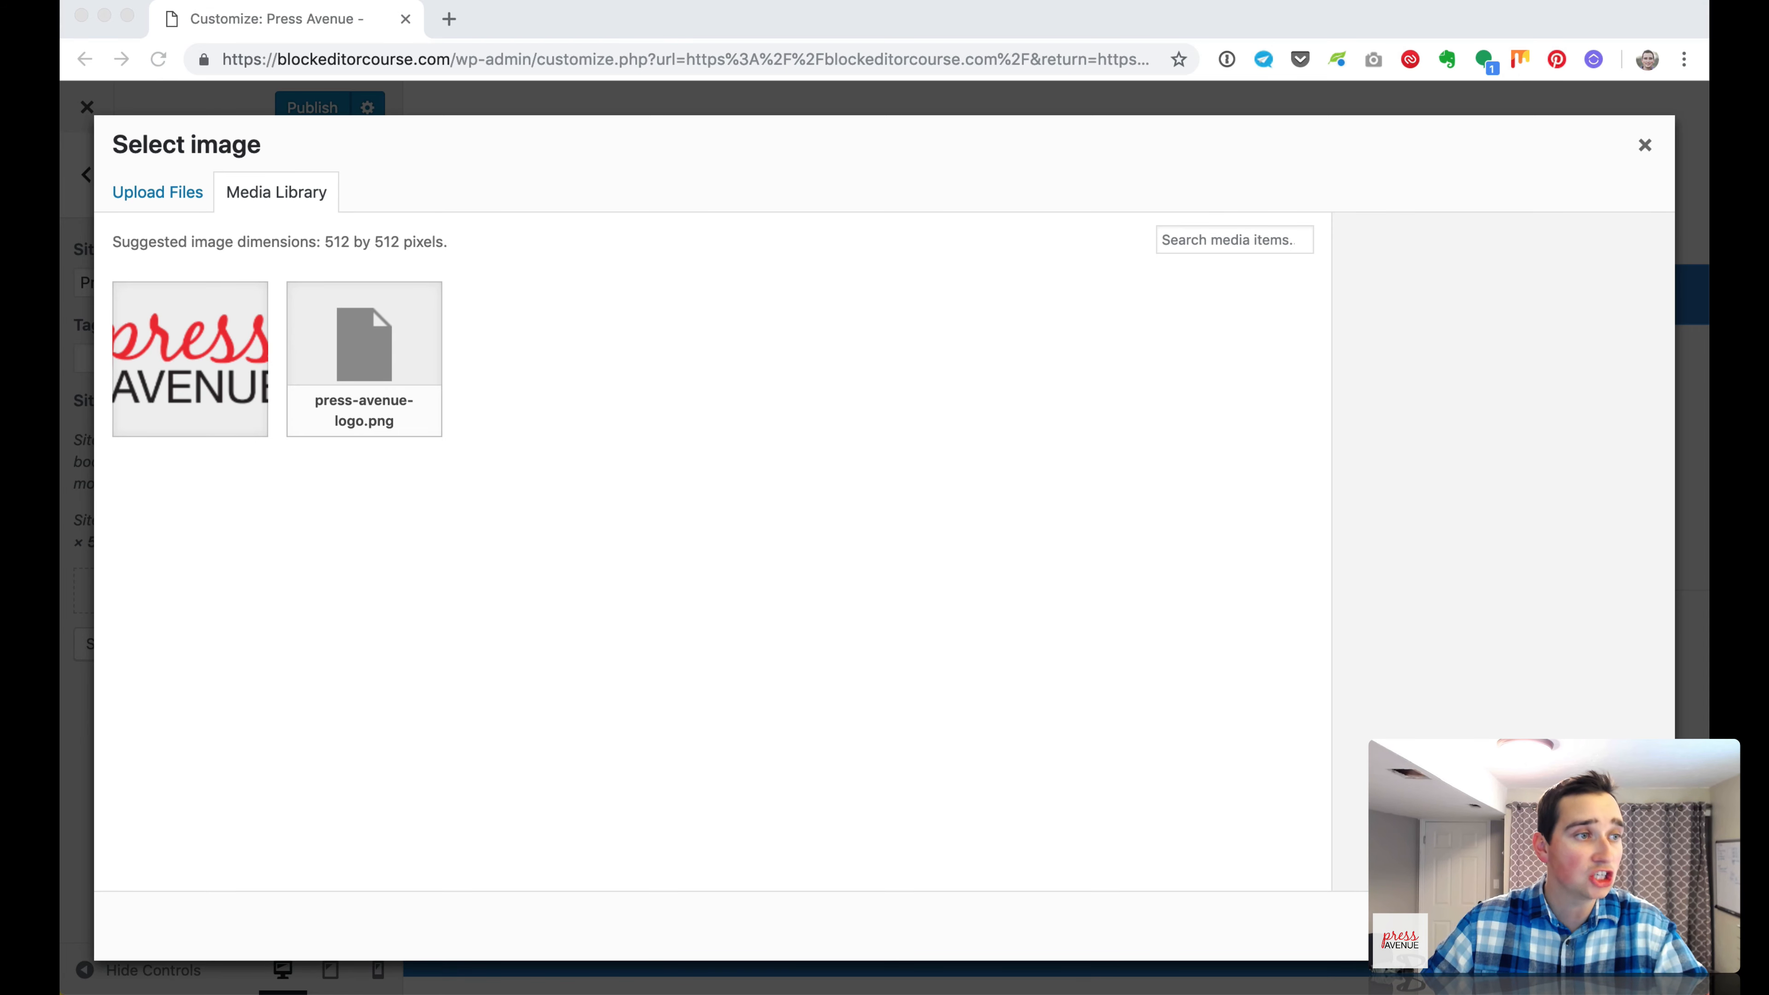
{"action": "left_click_drag", "start_coordinate": [62, 529], "coordinate": [625, 384]}
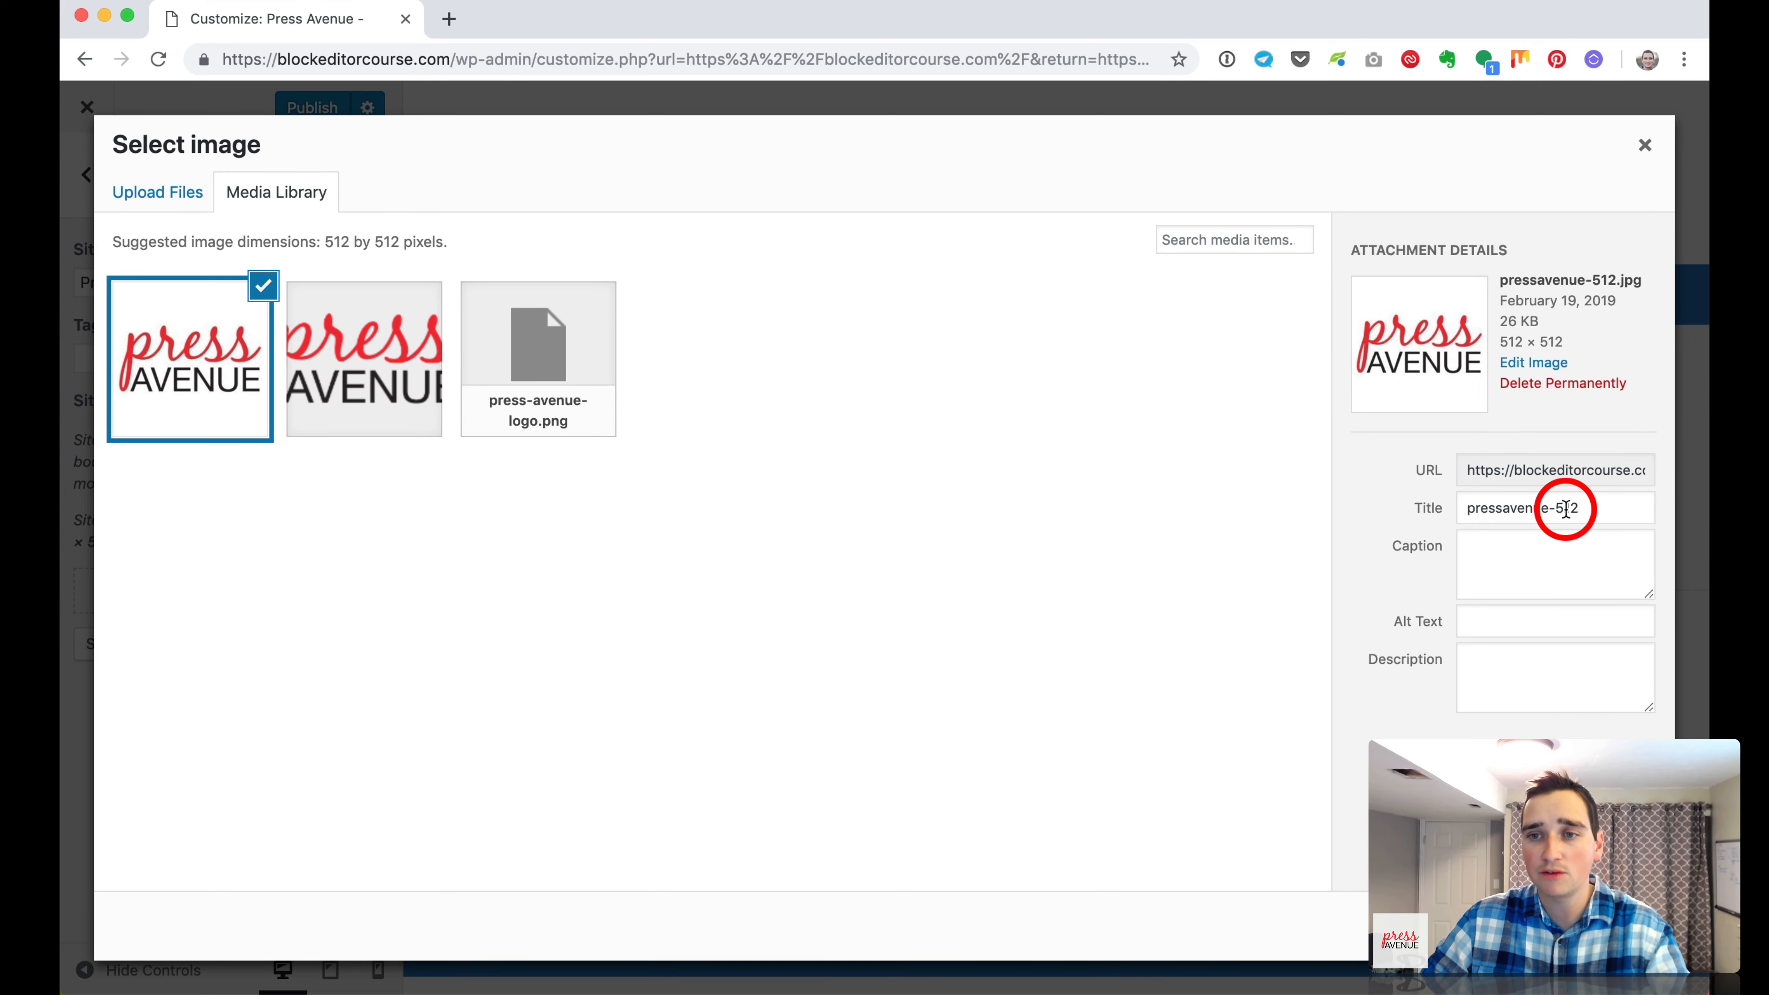
{"action": "double_click", "coordinate": [1526, 508]}
{"action": "left_click", "coordinate": [1529, 611]}
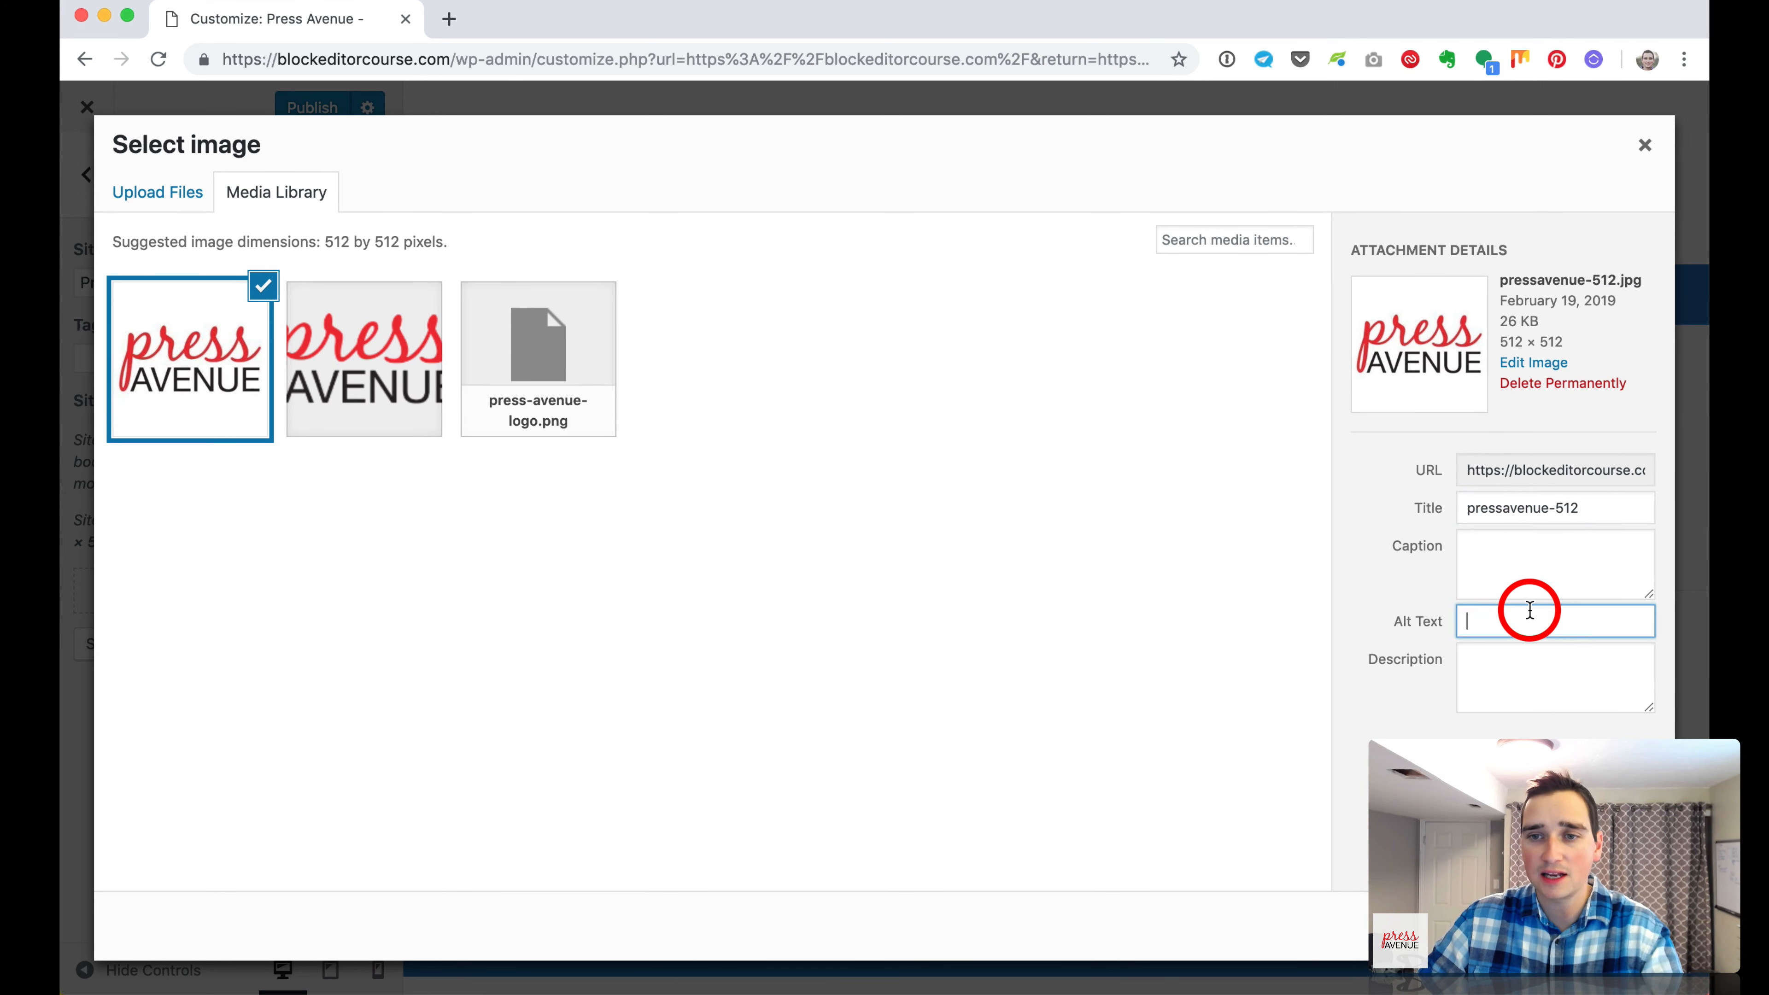
{"action": "left_click", "coordinate": [1622, 925]}
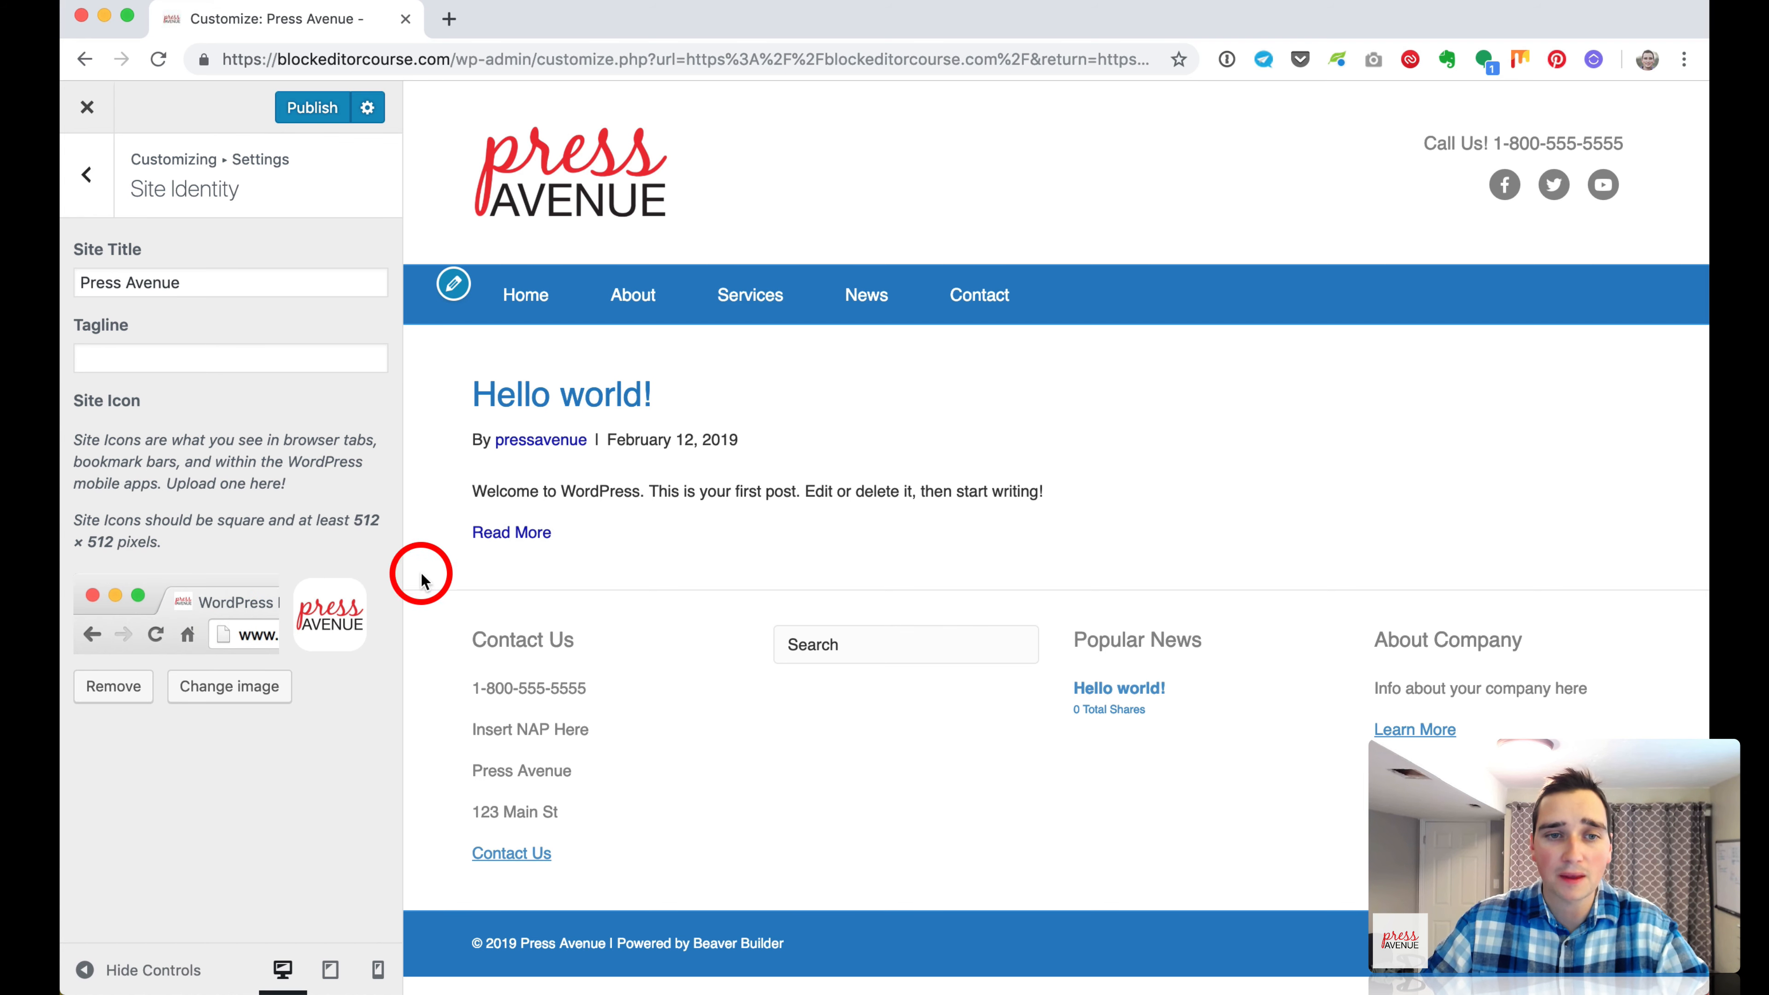
Set the homepage to display a static page in the Homepage Settings.
{"action": "left_click", "coordinate": [96, 174]}
{"action": "left_click", "coordinate": [219, 303]}
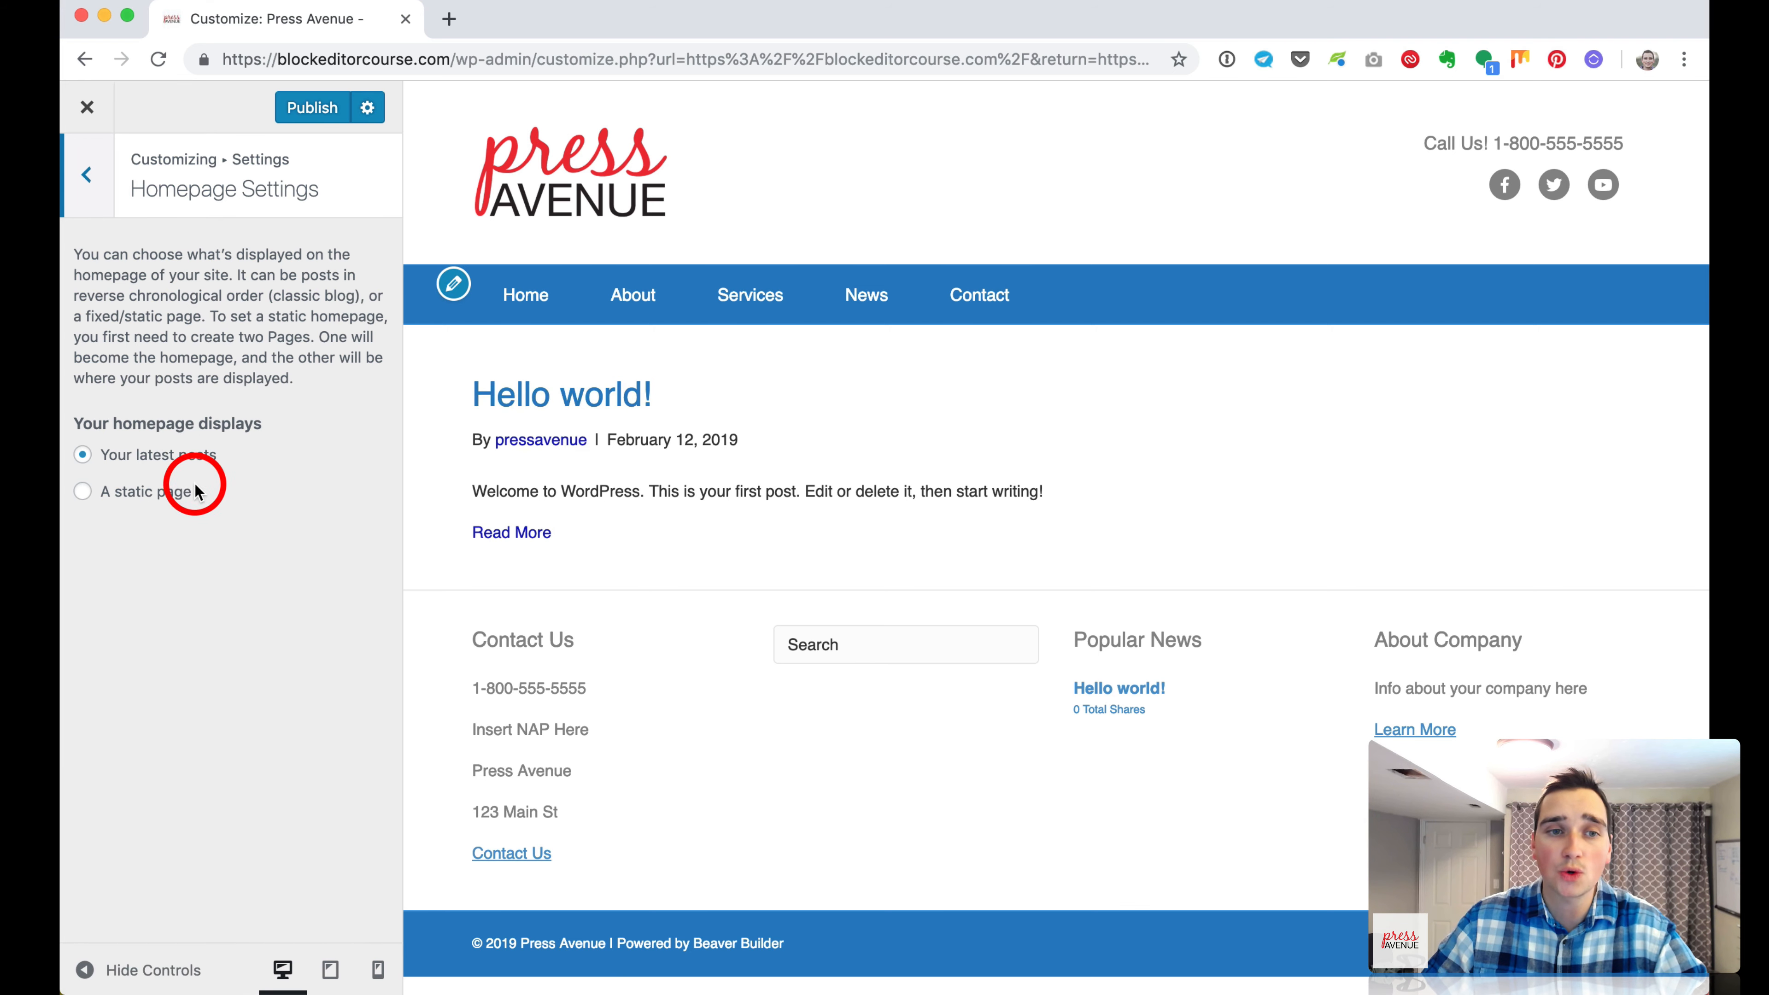
{"action": "left_click", "coordinate": [178, 495]}
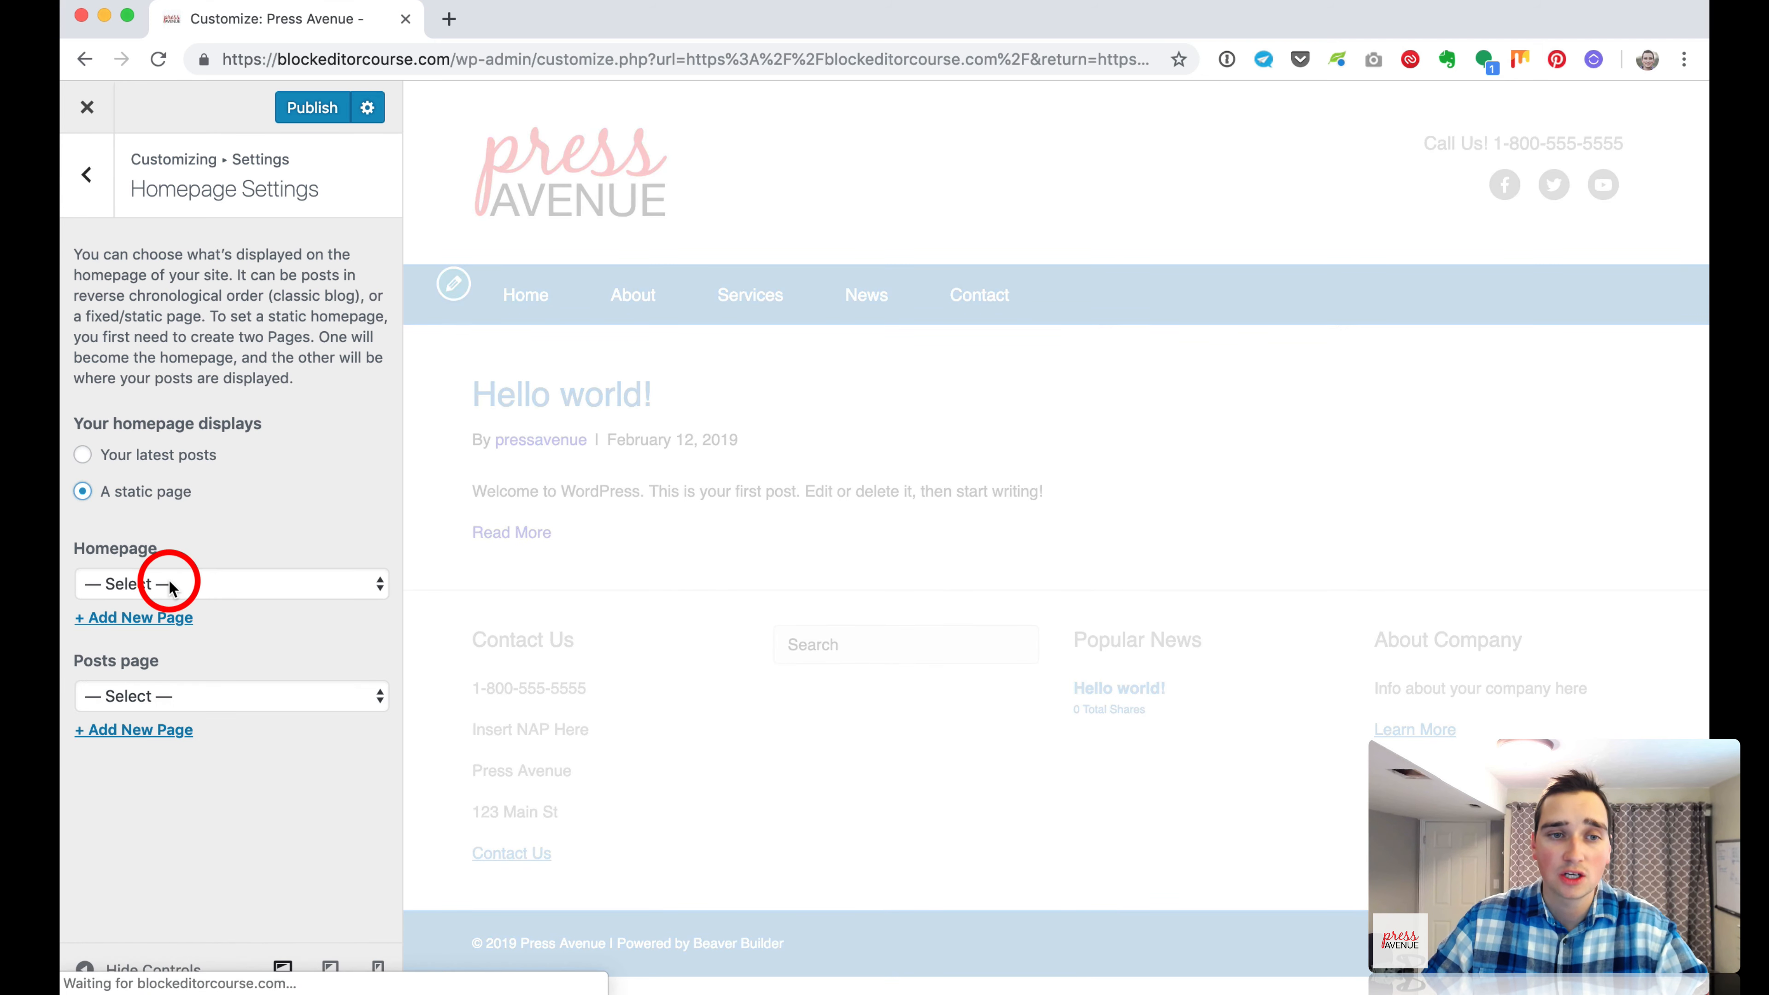
Add a new page titled "Homepahe" and assign it as the static homepage.
{"action": "left_click", "coordinate": [223, 585]}
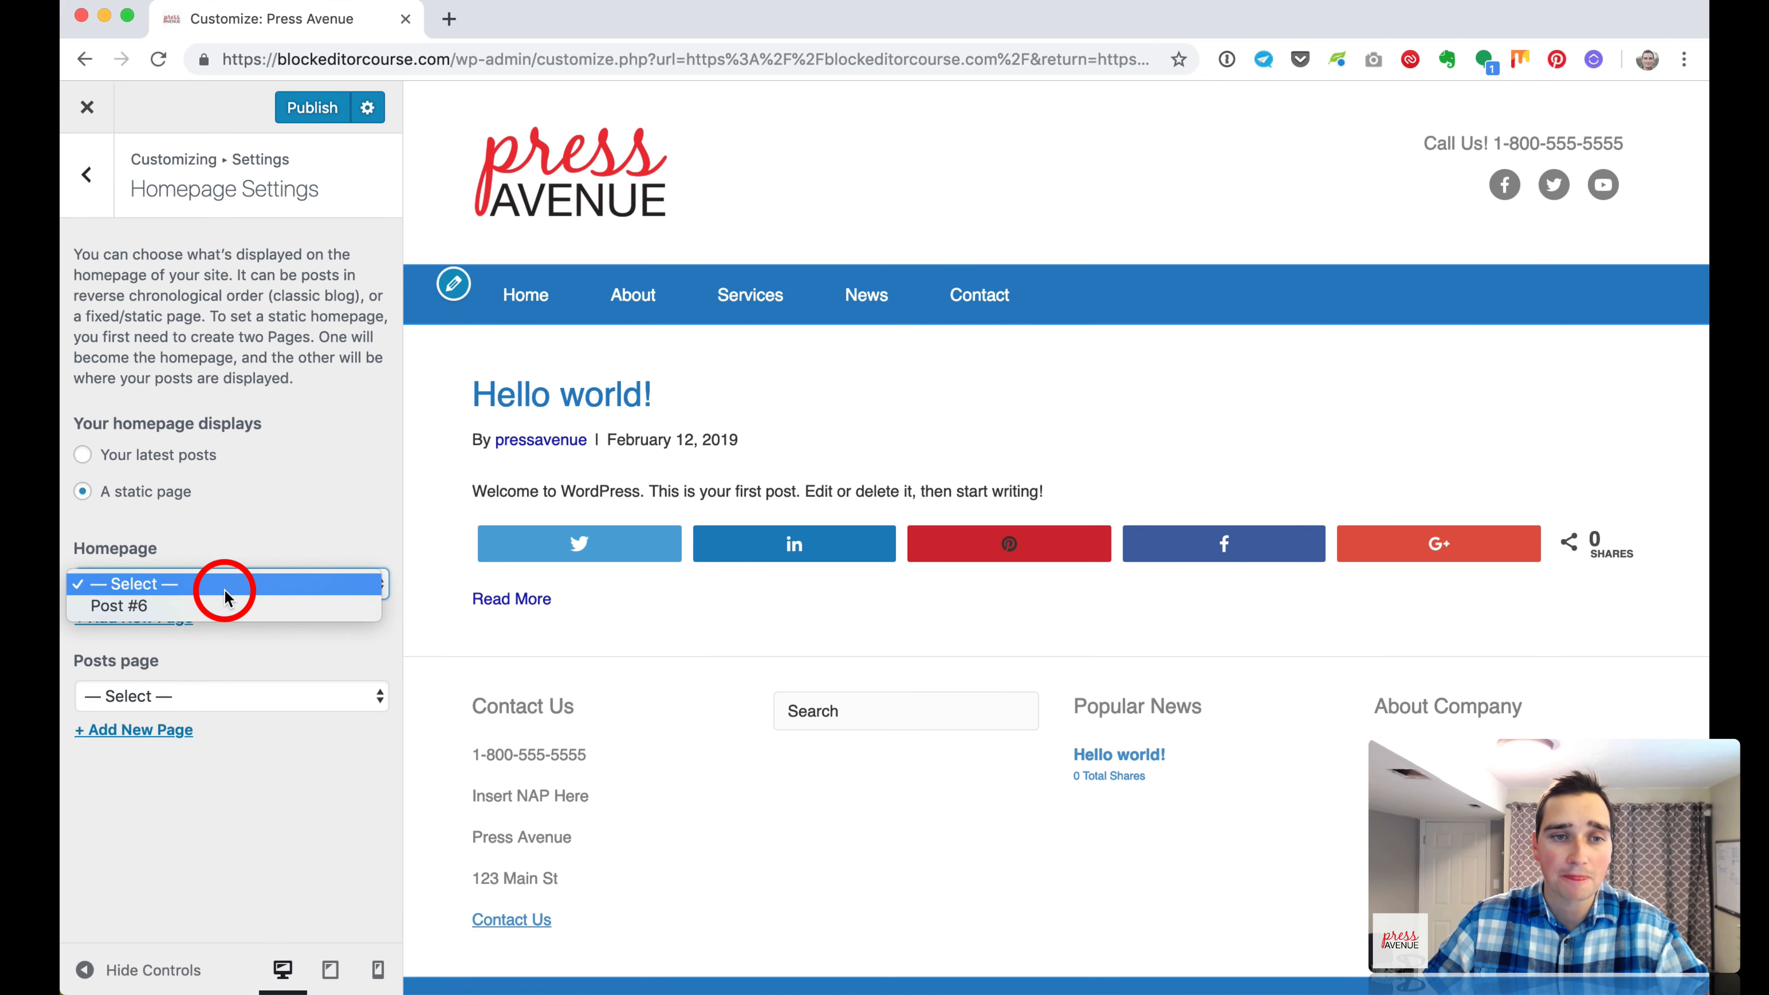
{"action": "left_click", "coordinate": [229, 545]}
{"action": "left_click", "coordinate": [170, 613]}
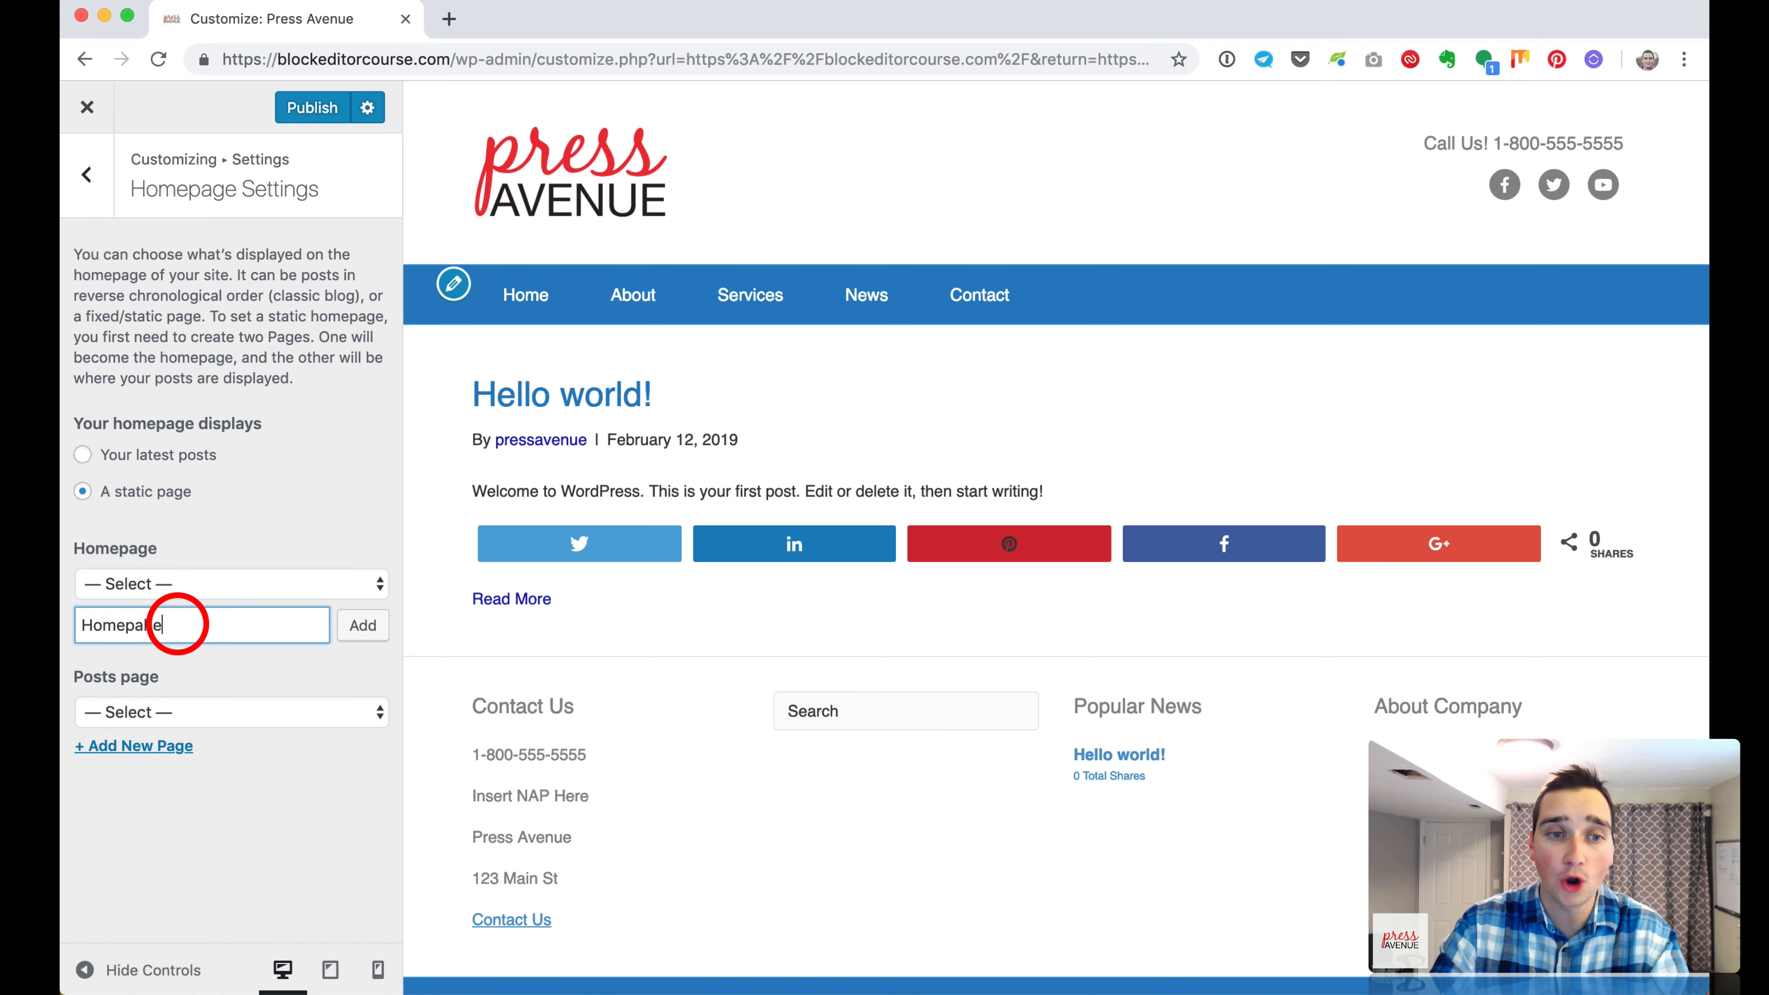
{"action": "left_click", "coordinate": [373, 629]}
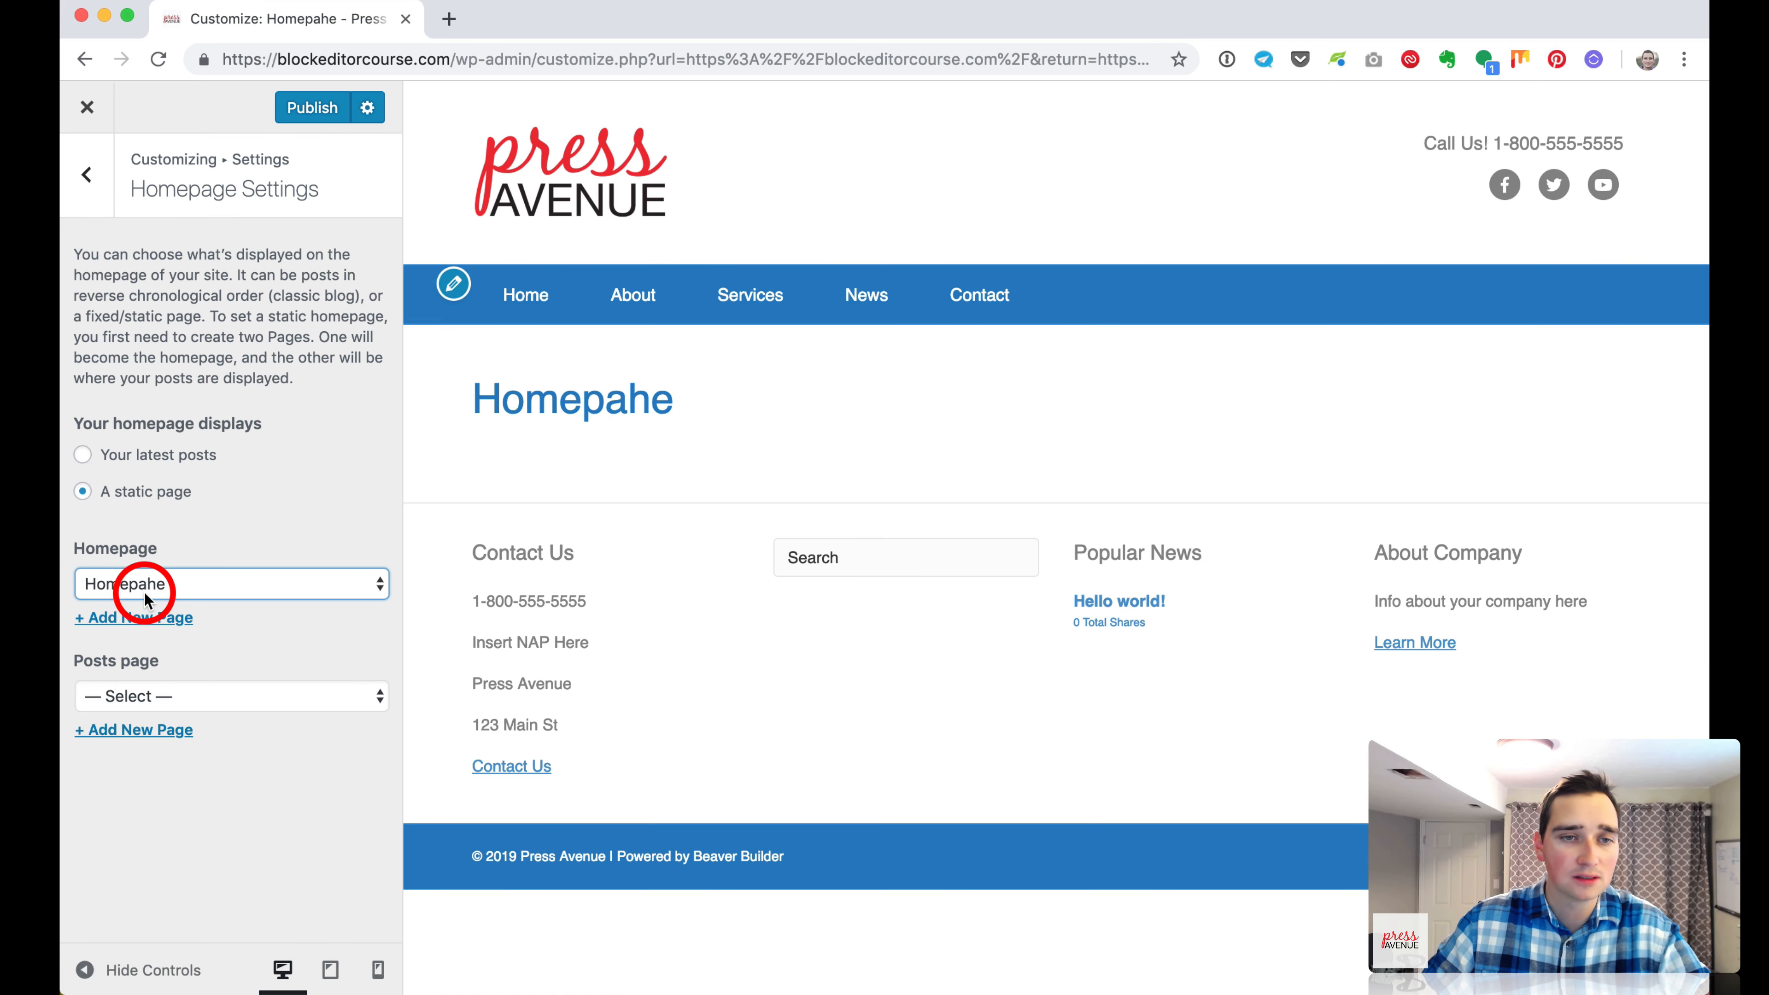
Add a new page titled "Home" and assign it as the static homepage.
{"action": "left_click", "coordinate": [121, 615]}
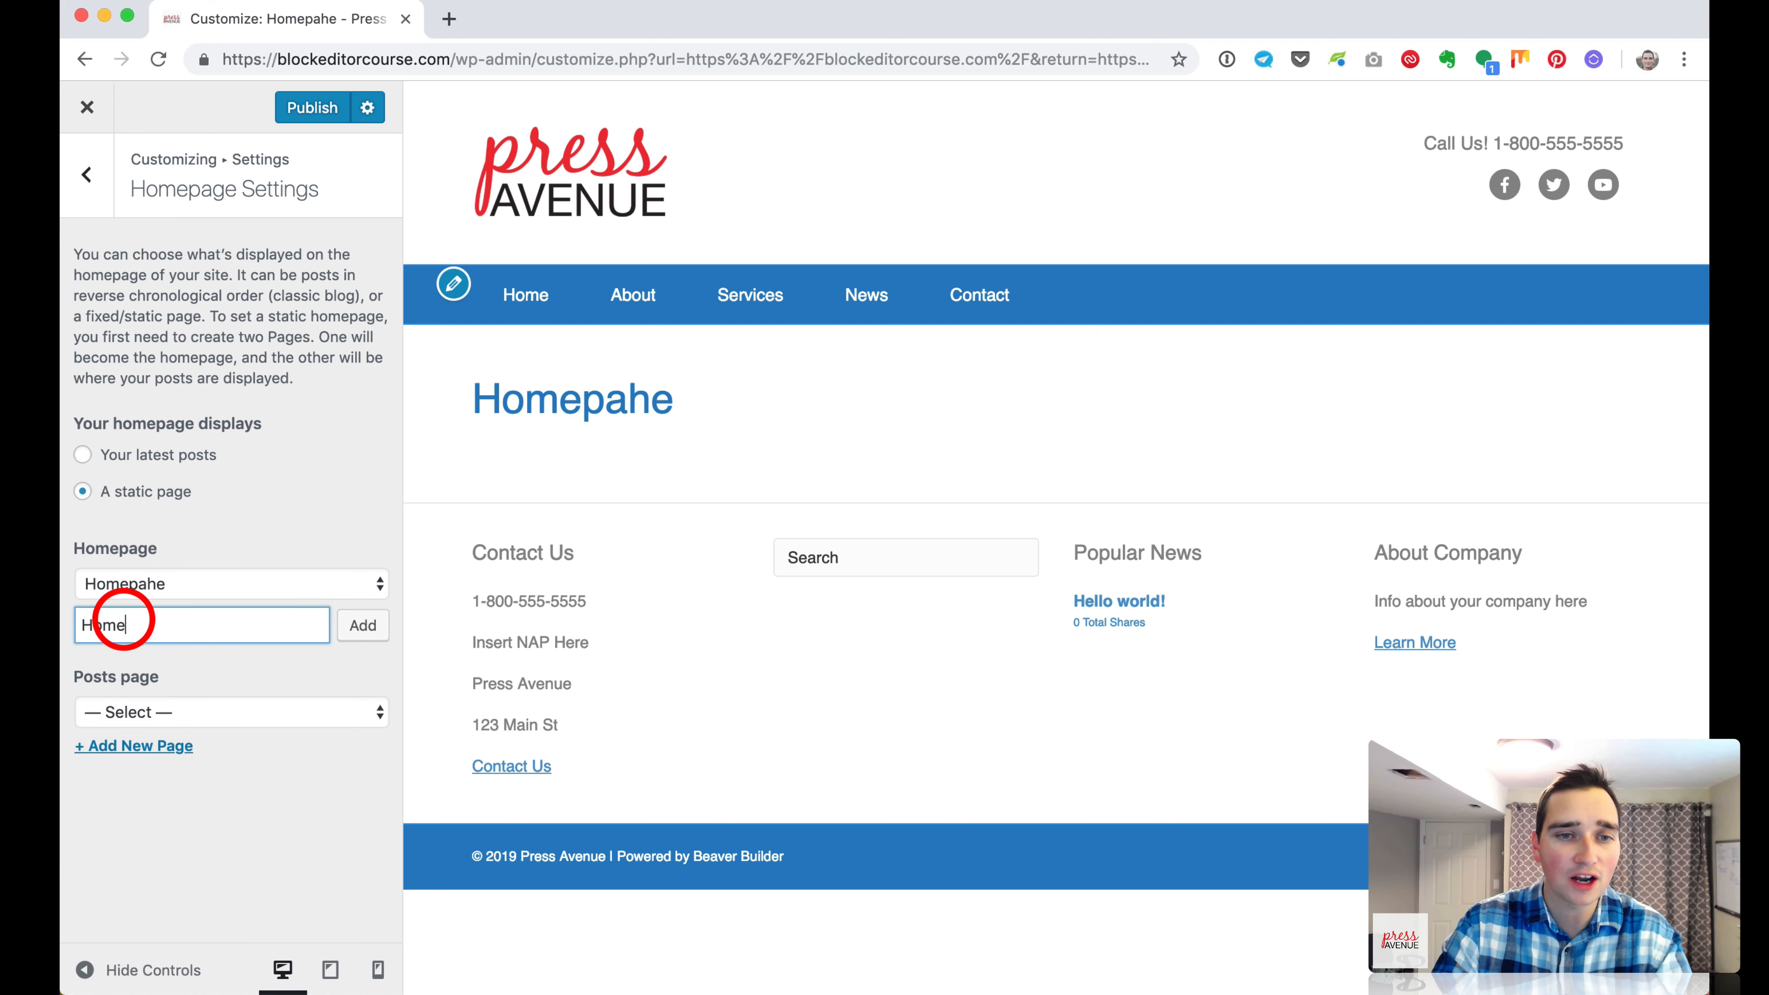
{"action": "type", "text": "Home"}
{"action": "key", "text": "Return"}
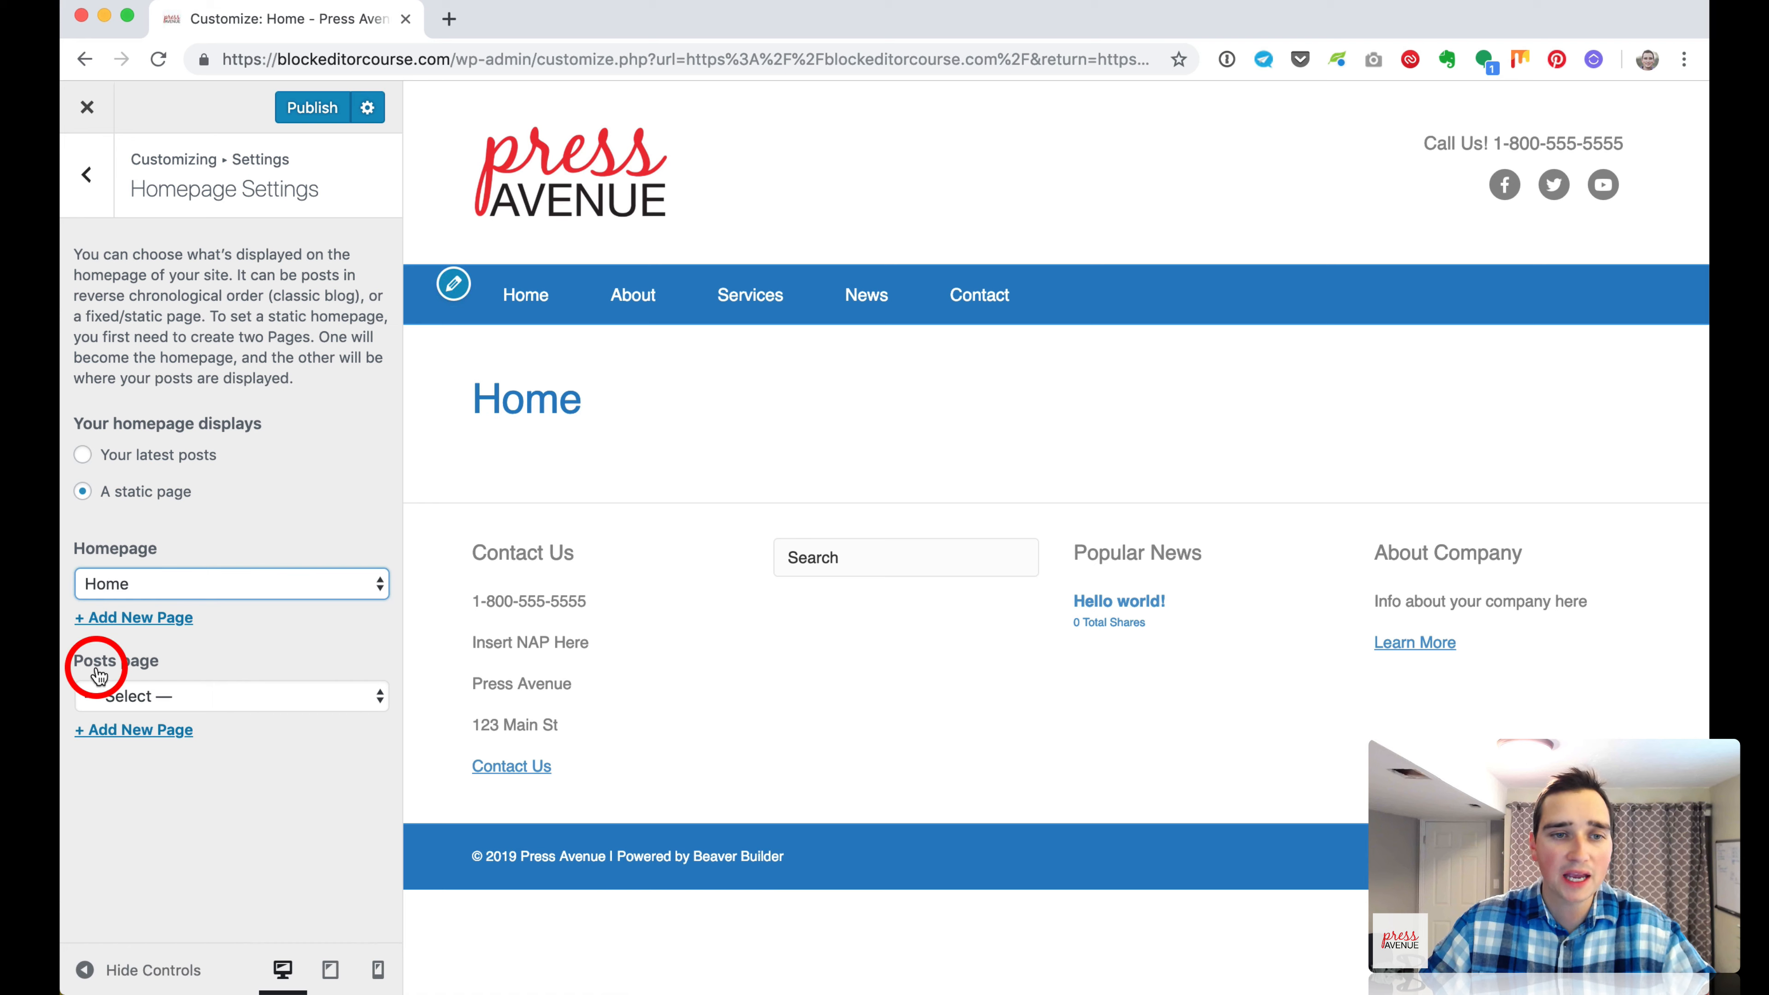
Add a new page titled "News" and assign it as the posts page.
{"action": "left_click", "coordinate": [191, 697]}
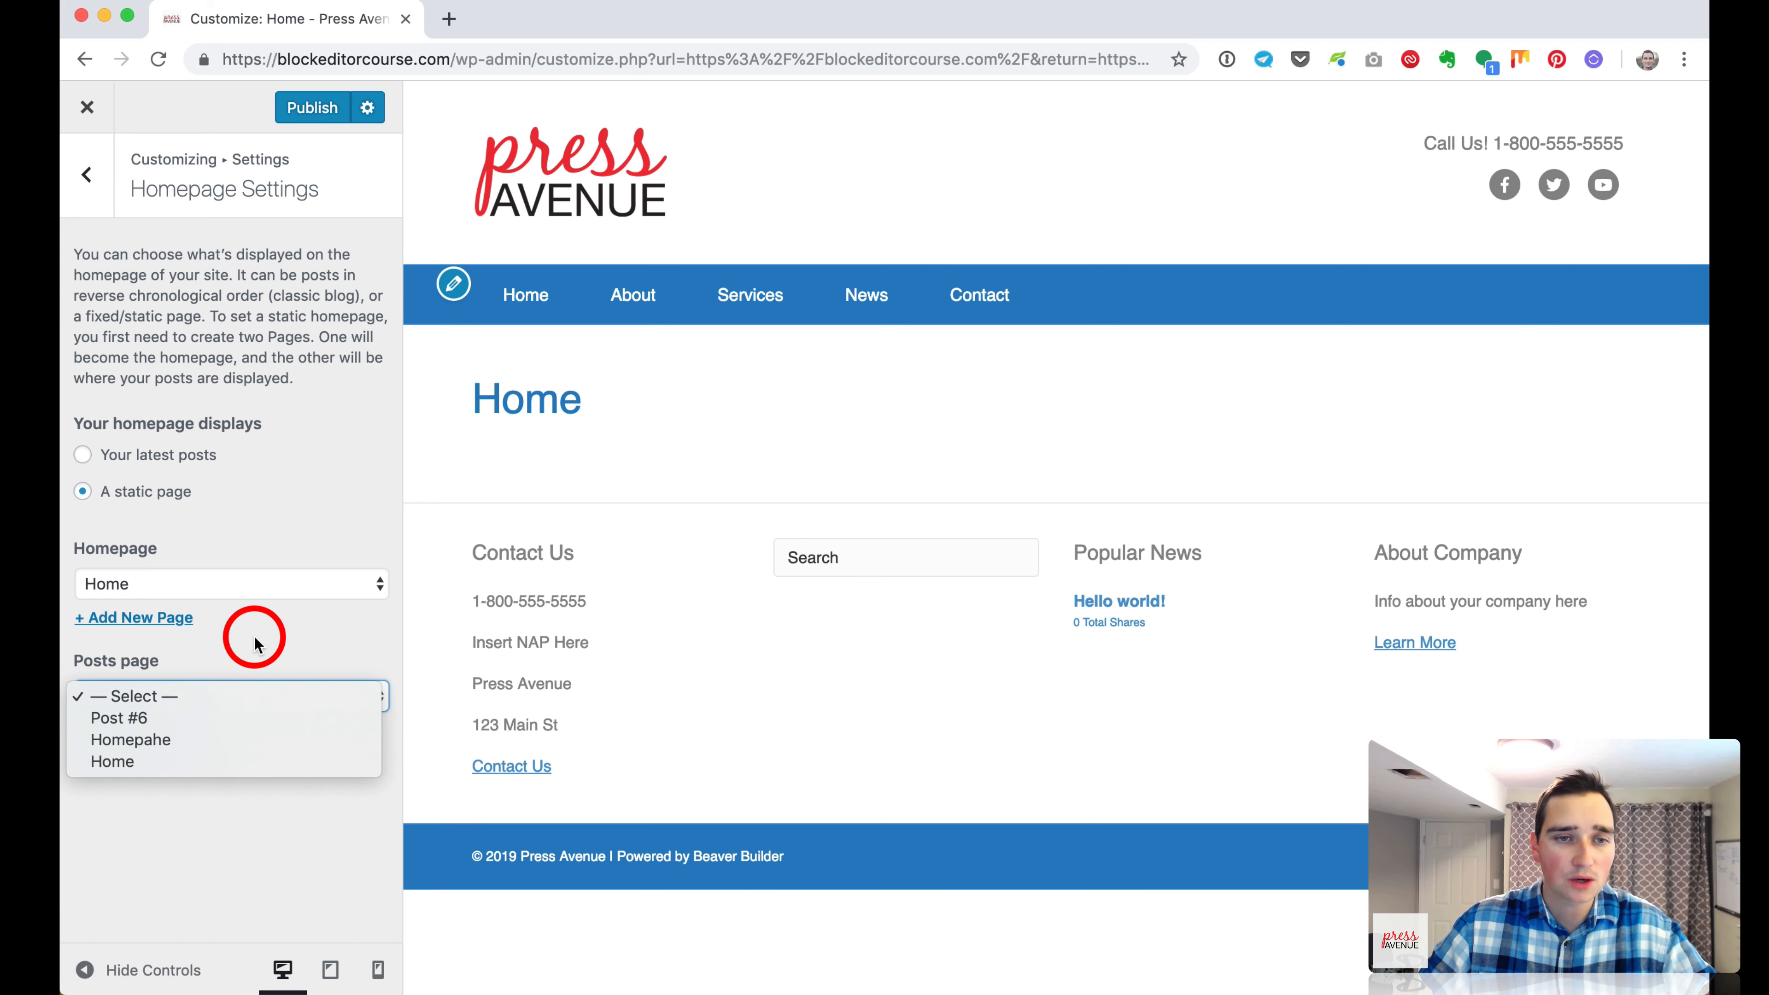
{"action": "left_click", "coordinate": [189, 697]}
{"action": "left_click", "coordinate": [168, 725]}
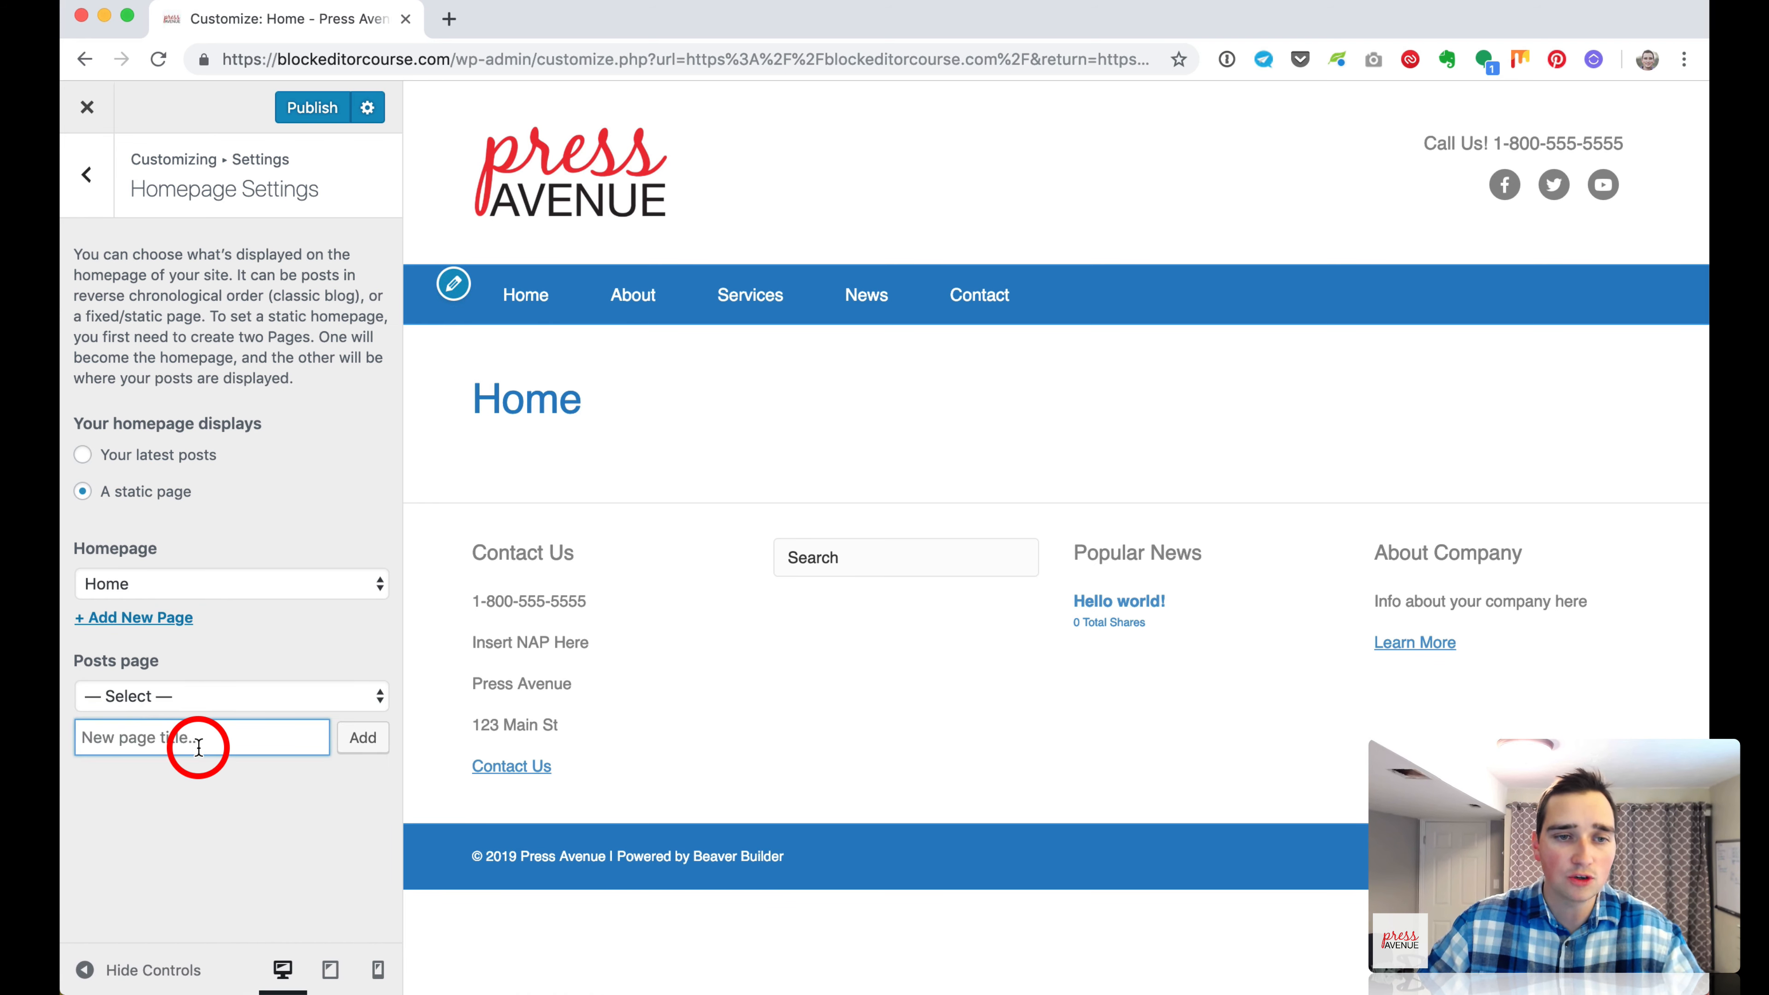
{"action": "left_click", "coordinate": [363, 740]}
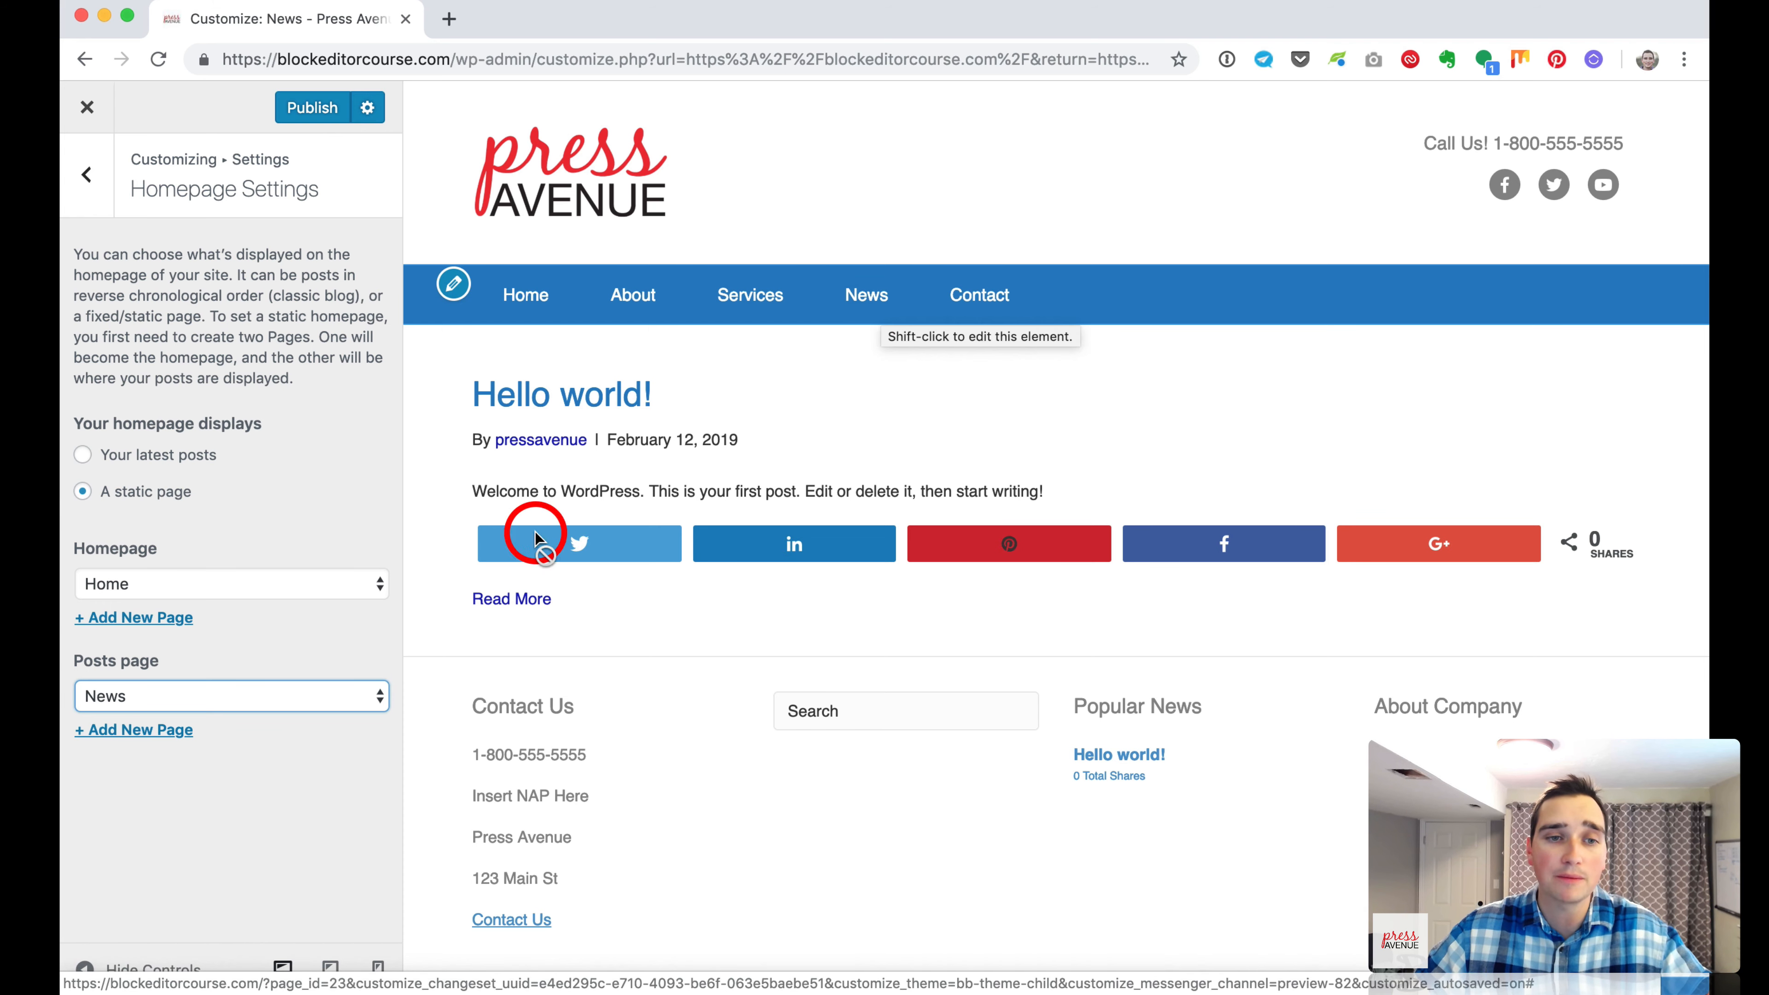
Clear the posts page assignment to preview the plain News page, and reassign News as the posts page.
{"action": "left_click", "coordinate": [314, 696]}
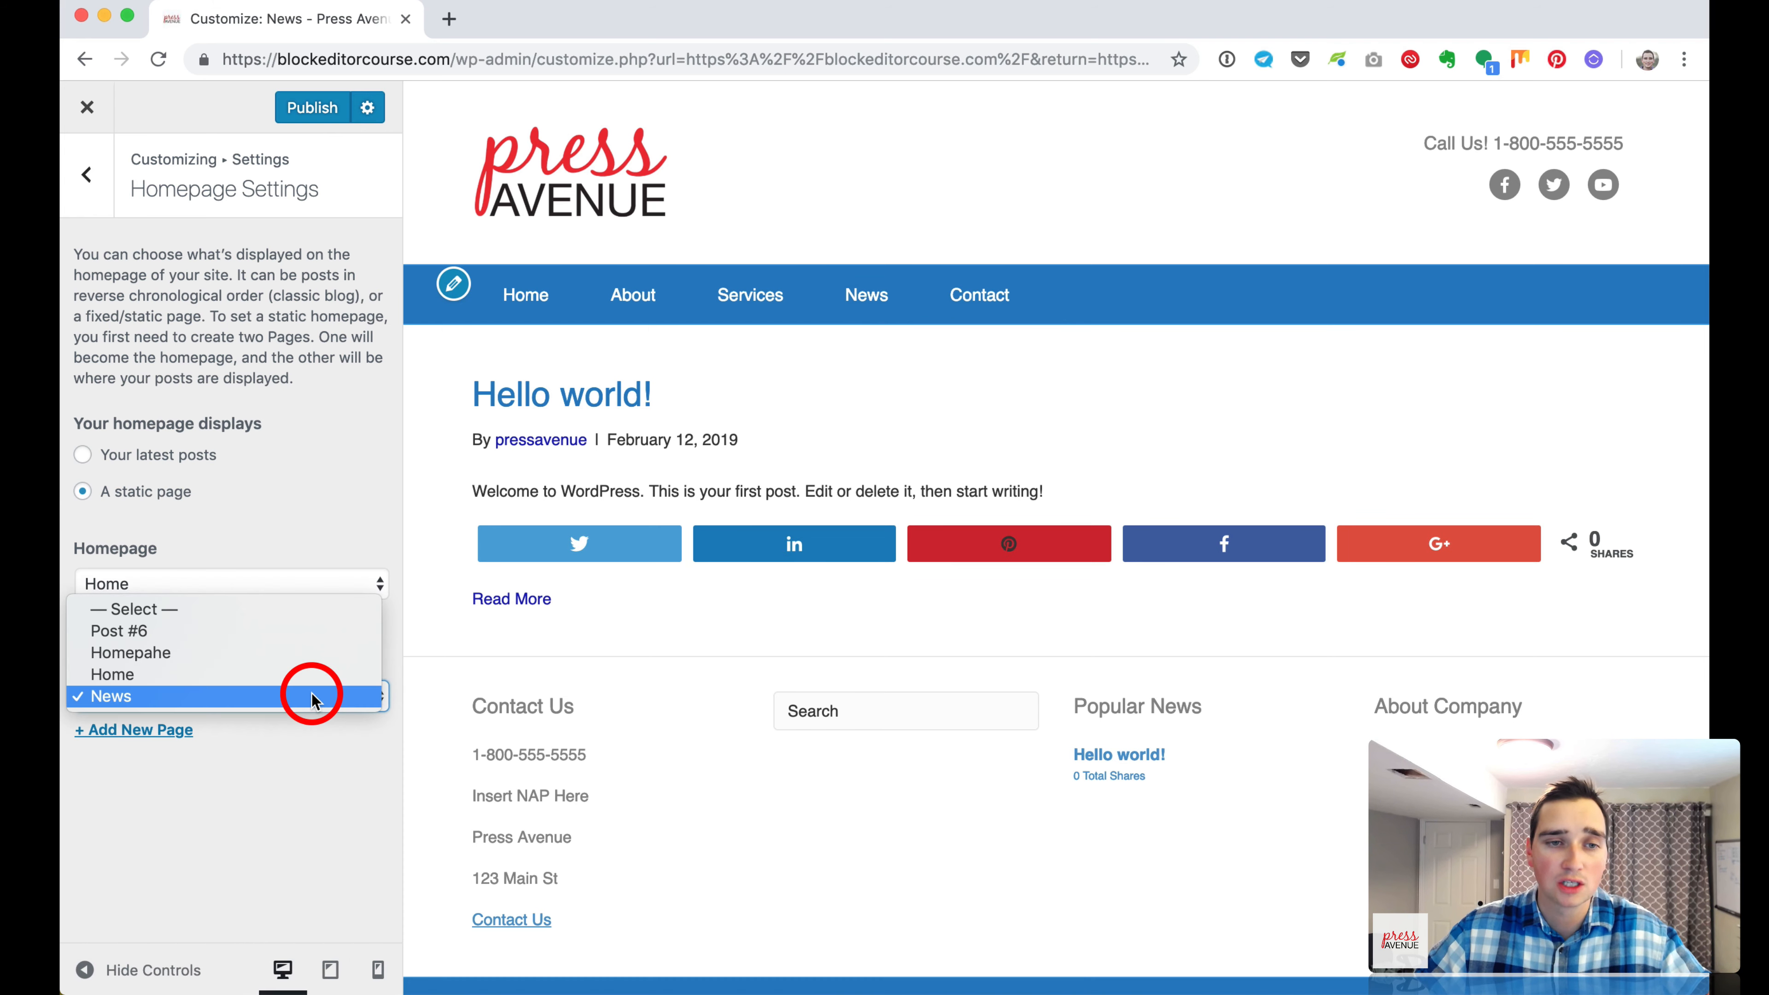
{"action": "left_click", "coordinate": [315, 622]}
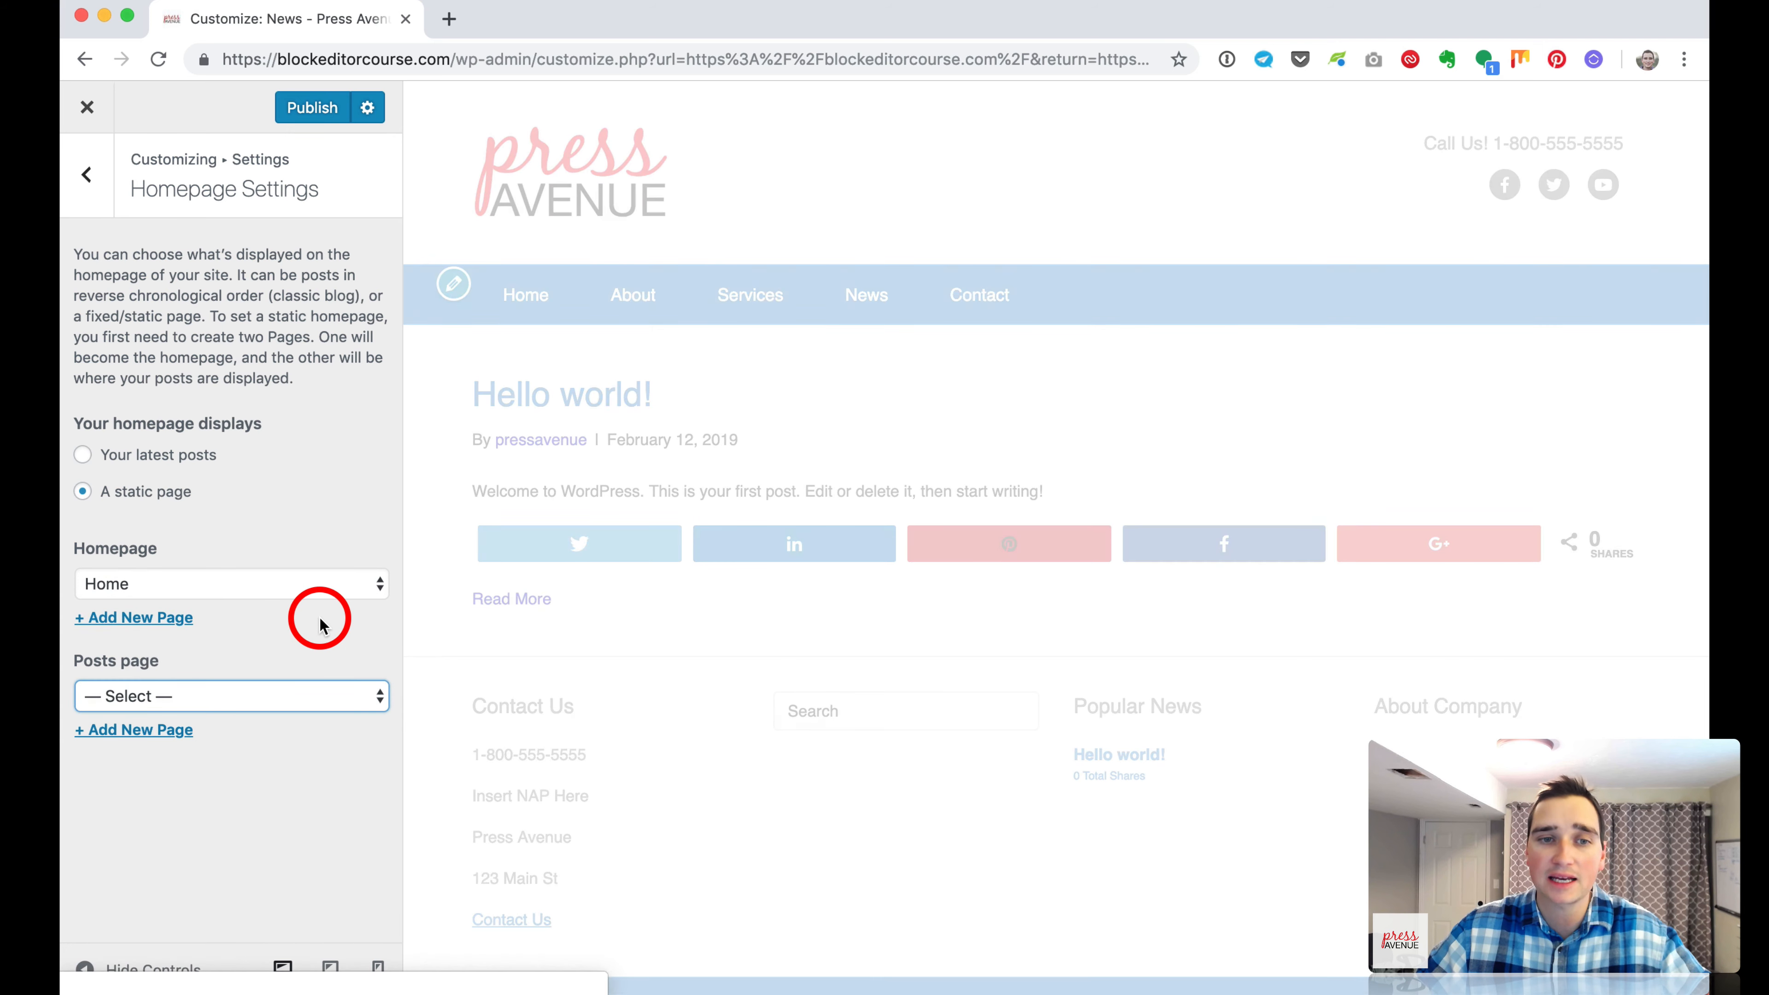
{"action": "left_click", "coordinate": [310, 695]}
{"action": "left_click", "coordinate": [308, 781]}
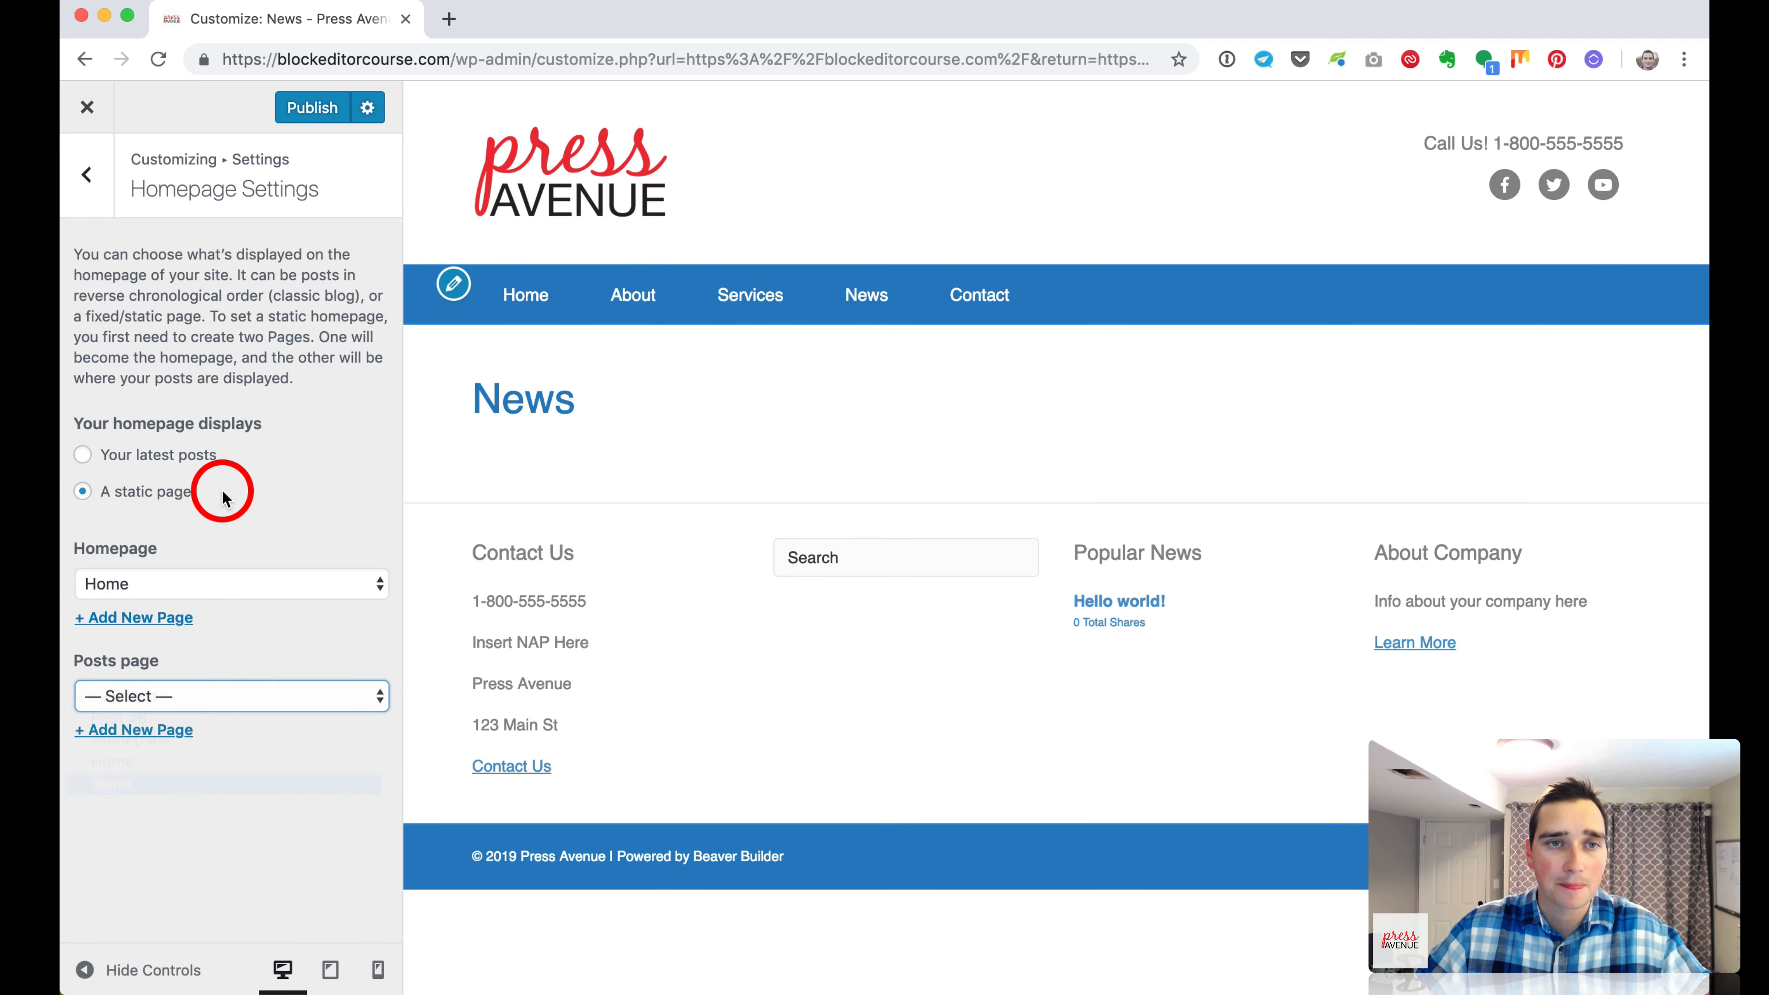
Replace the Home custom link in the Main Menu with the Home page, placed as the first item.
{"action": "left_click", "coordinate": [90, 183]}
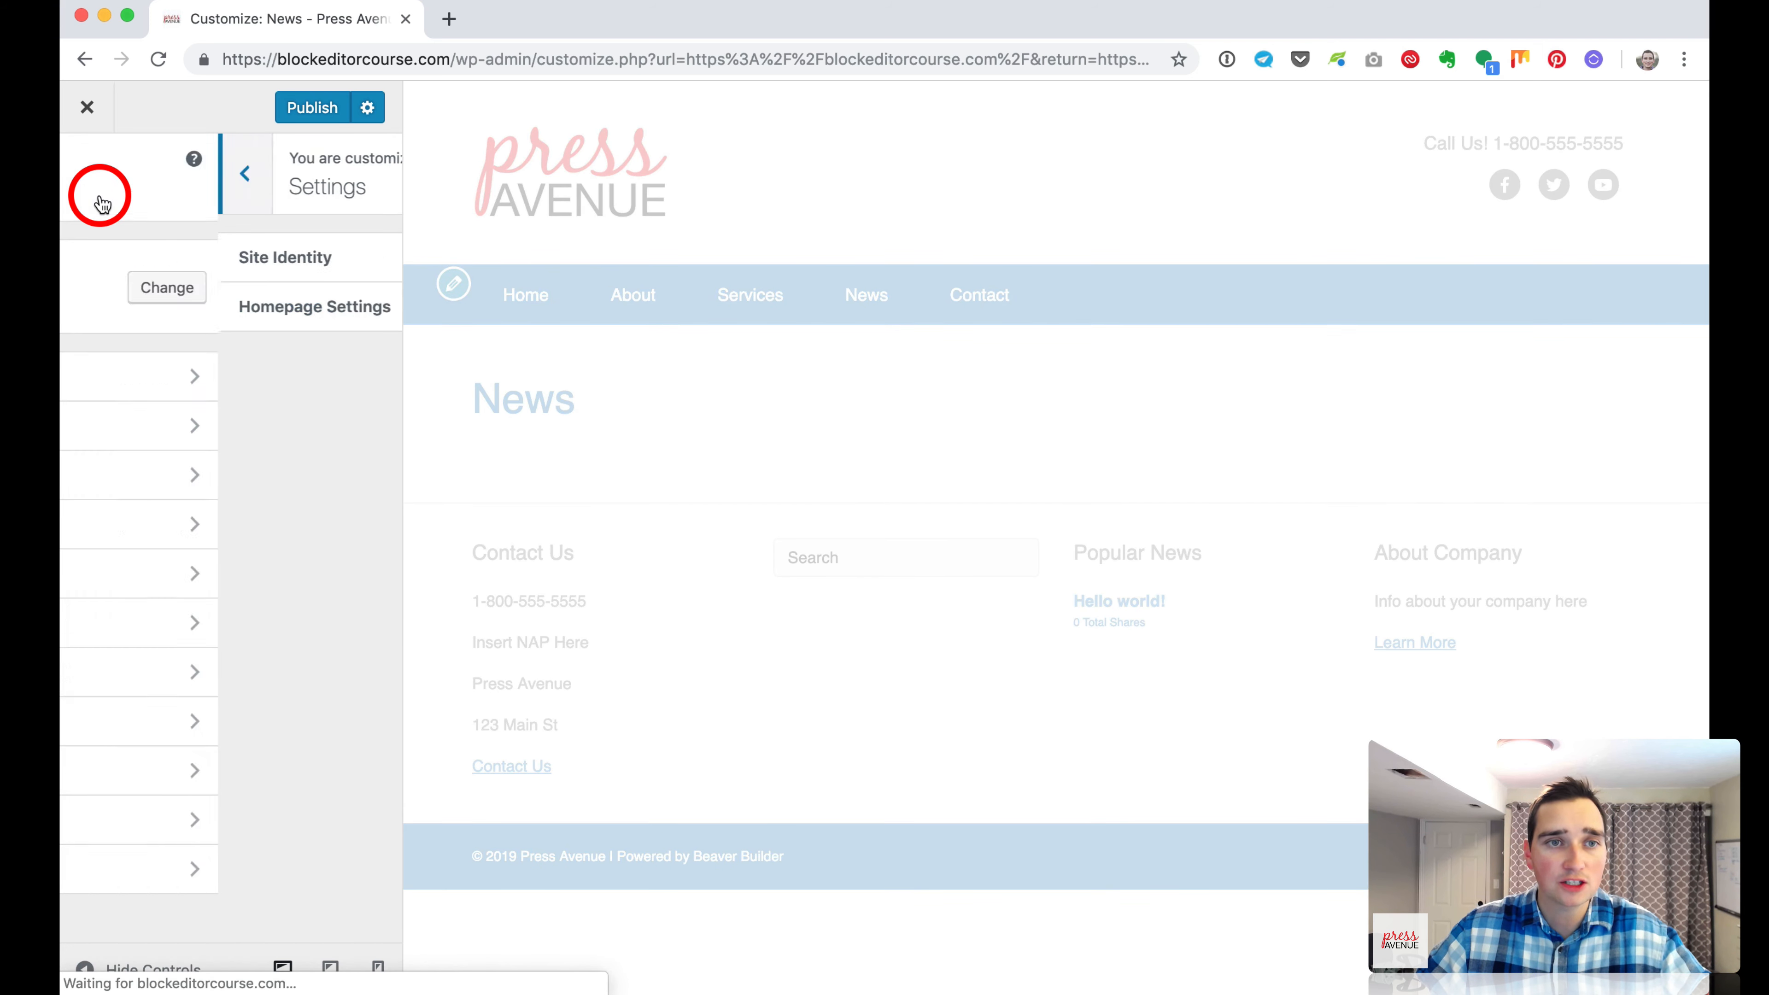
{"action": "left_click", "coordinate": [97, 192]}
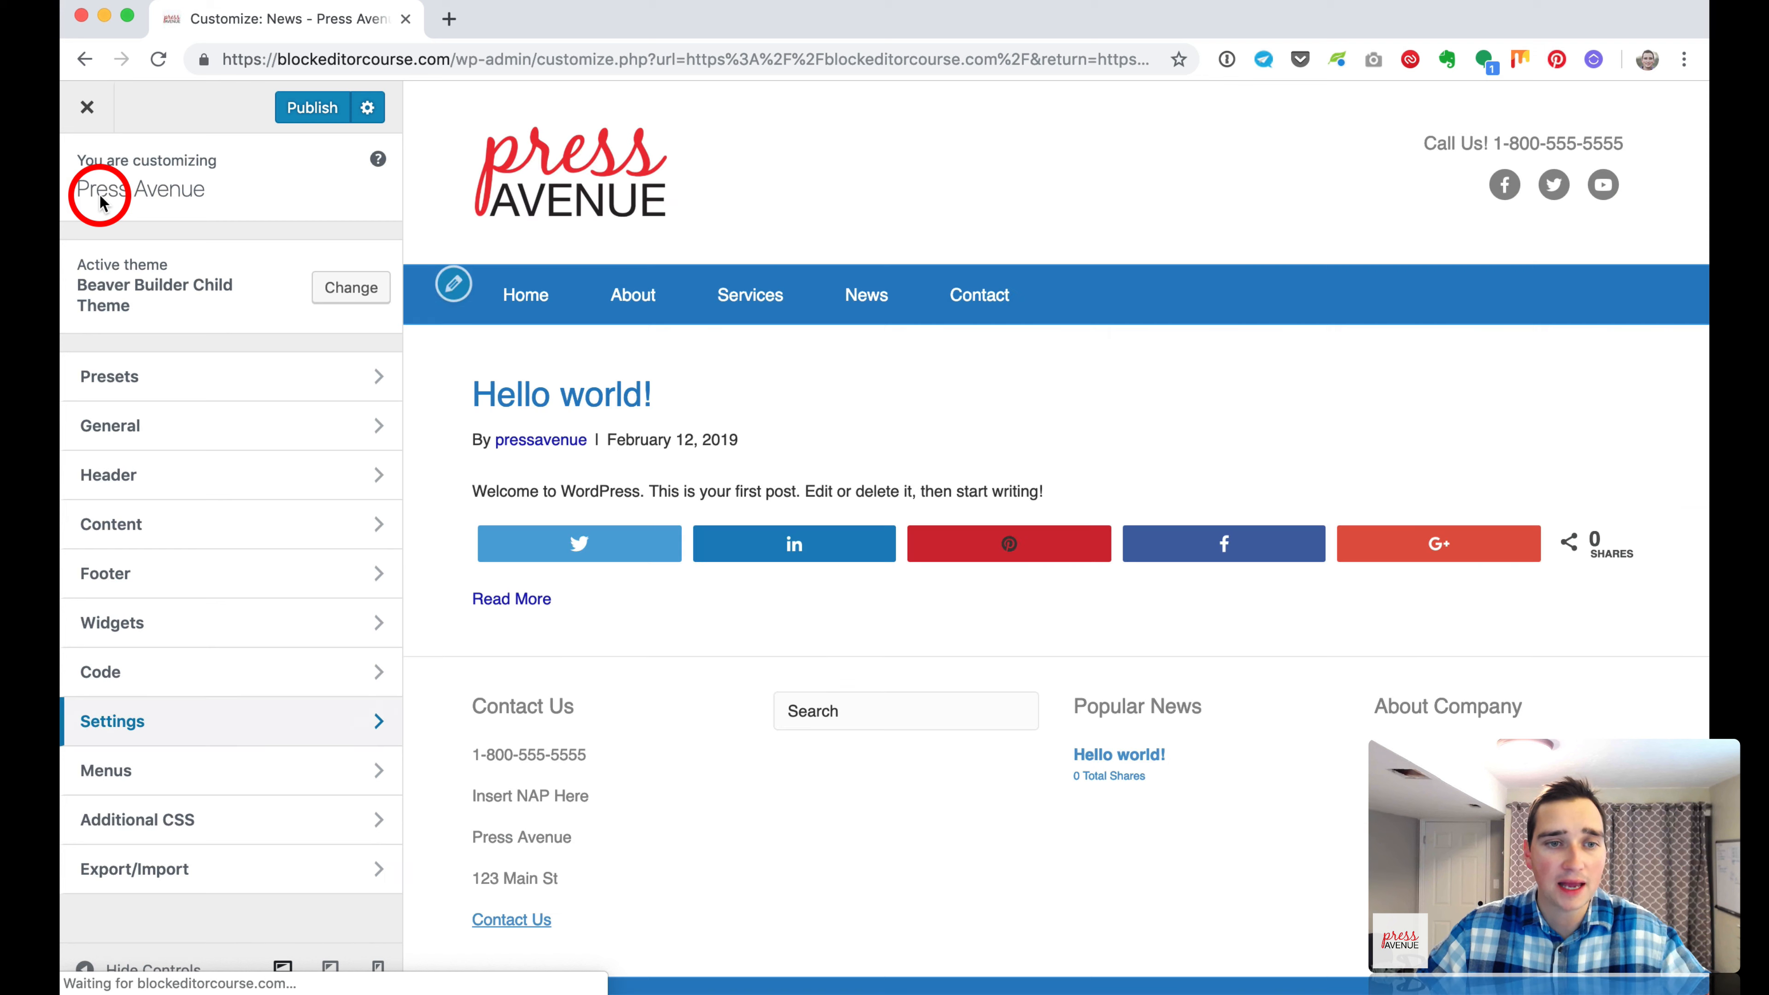
{"action": "left_click", "coordinate": [290, 773]}
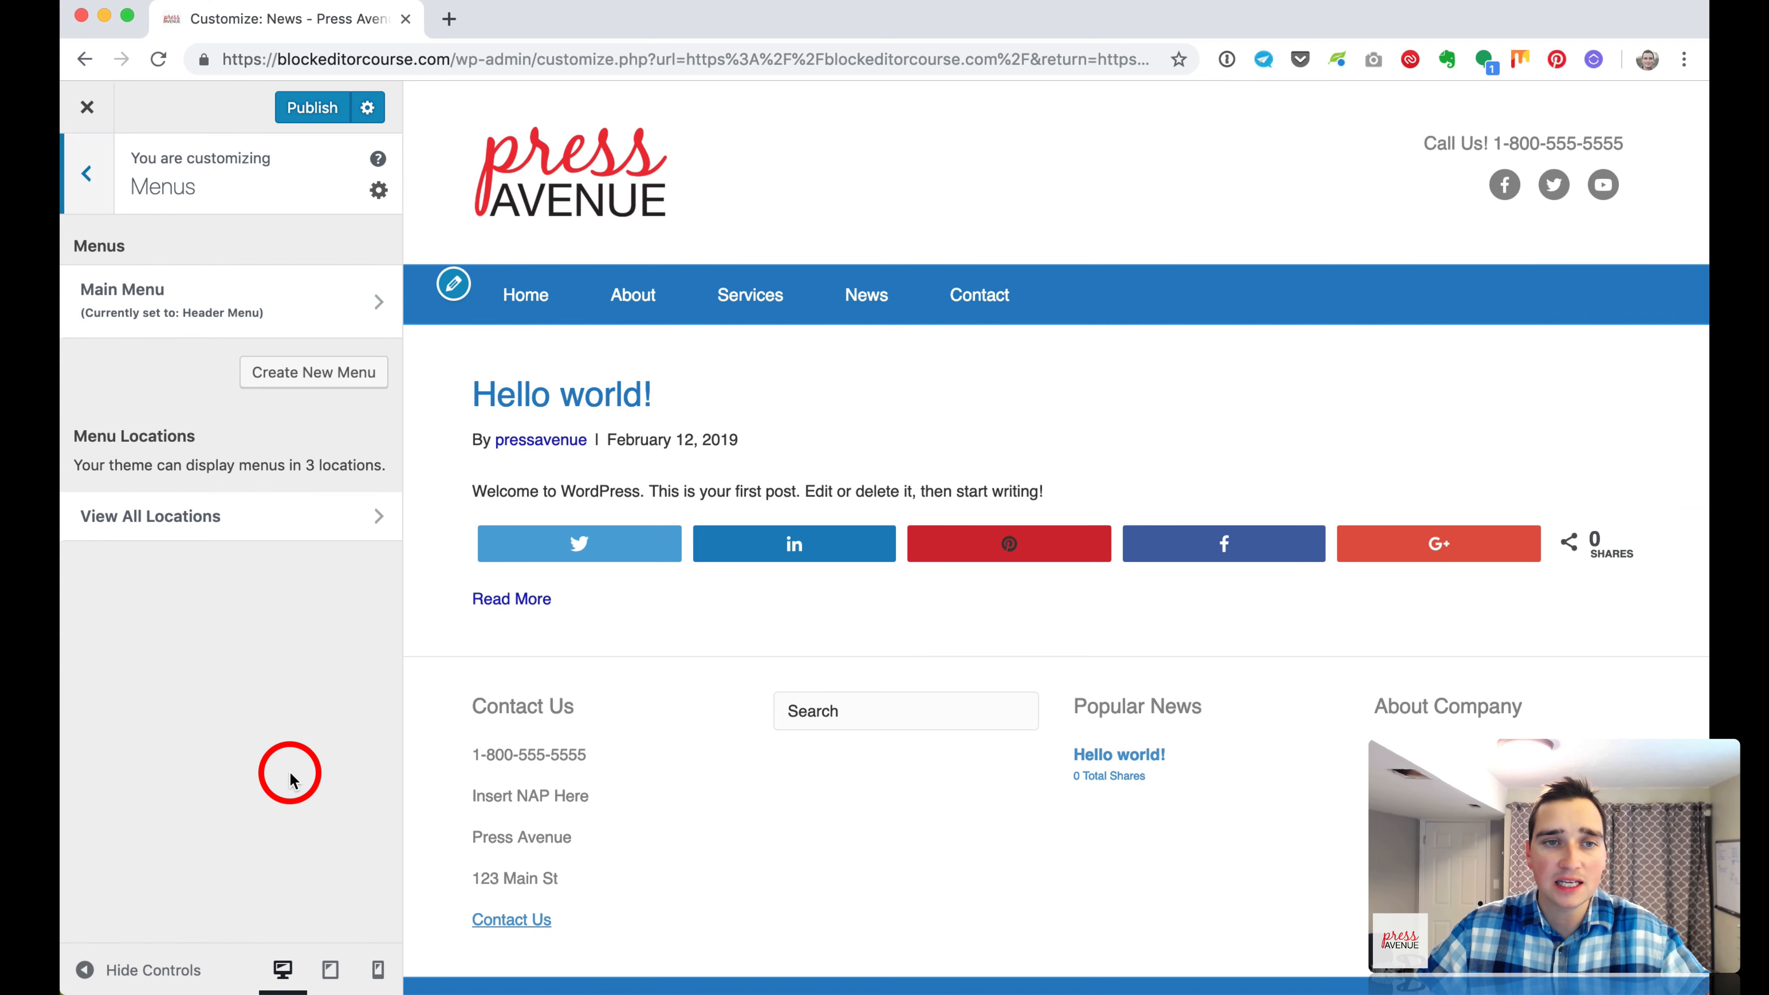
{"action": "left_click", "coordinate": [213, 305]}
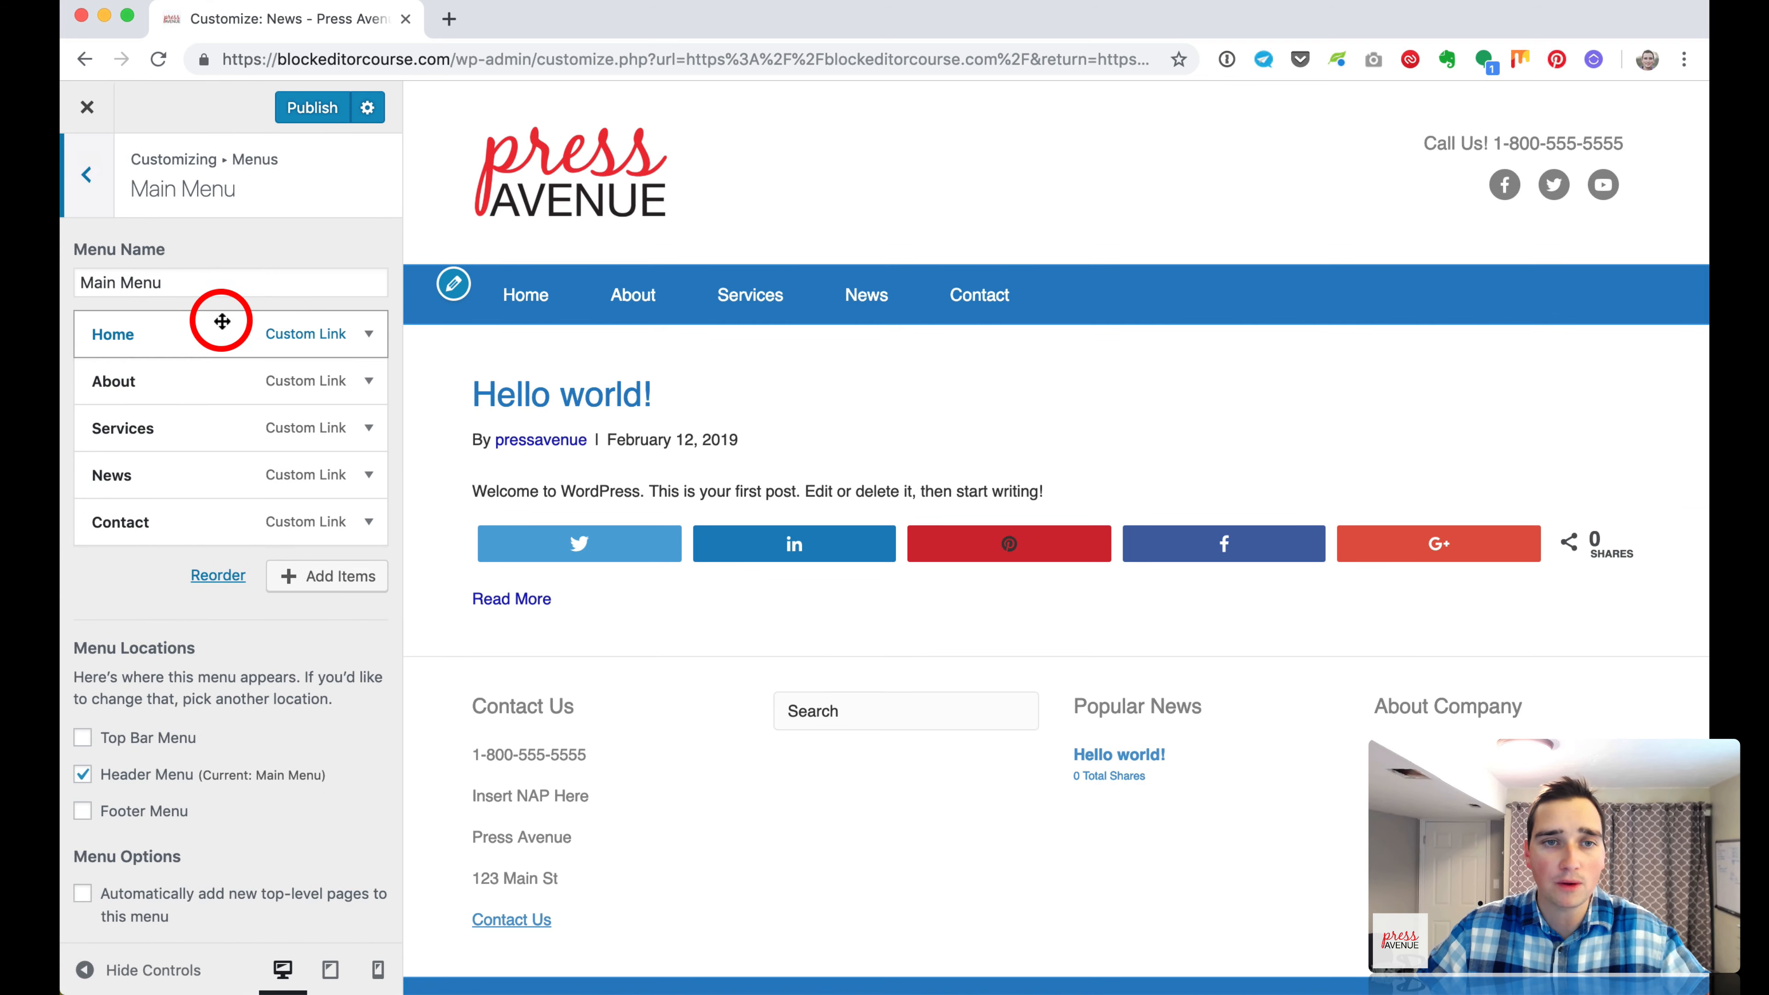
{"action": "left_click", "coordinate": [334, 576]}
{"action": "left_click", "coordinate": [593, 372]}
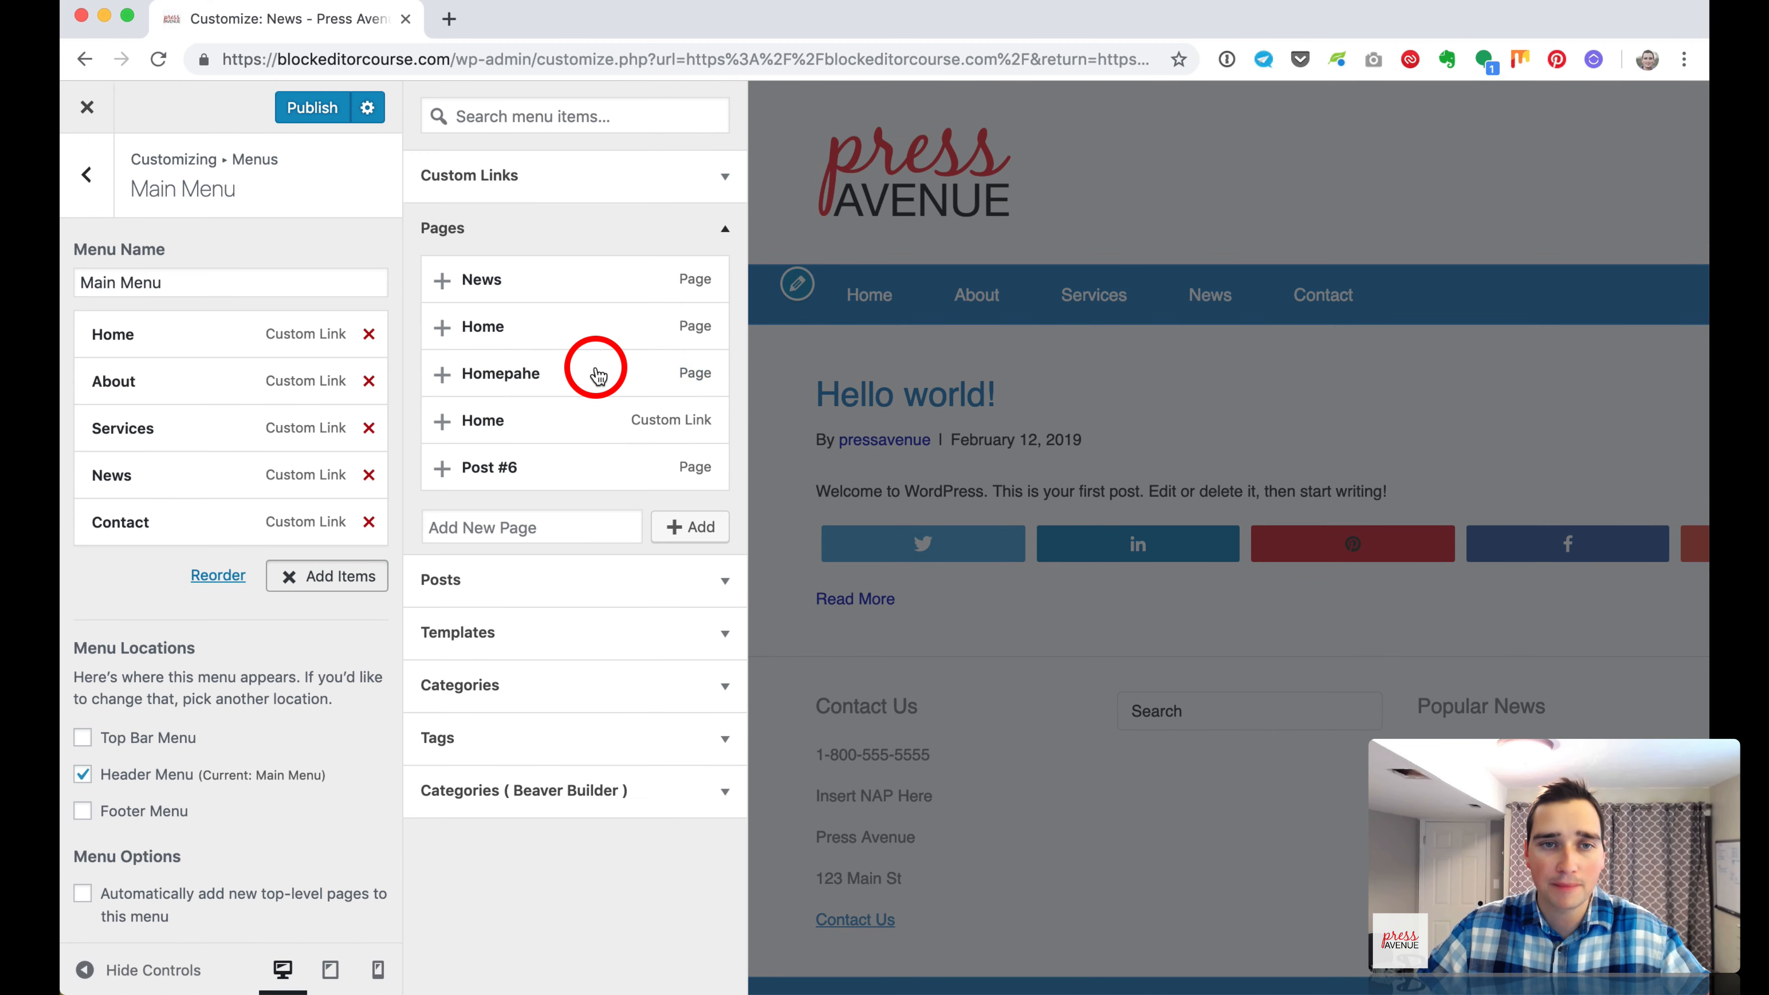
{"action": "left_click", "coordinate": [443, 330]}
{"action": "left_click_drag", "start_coordinate": [166, 574], "coordinate": [176, 329]}
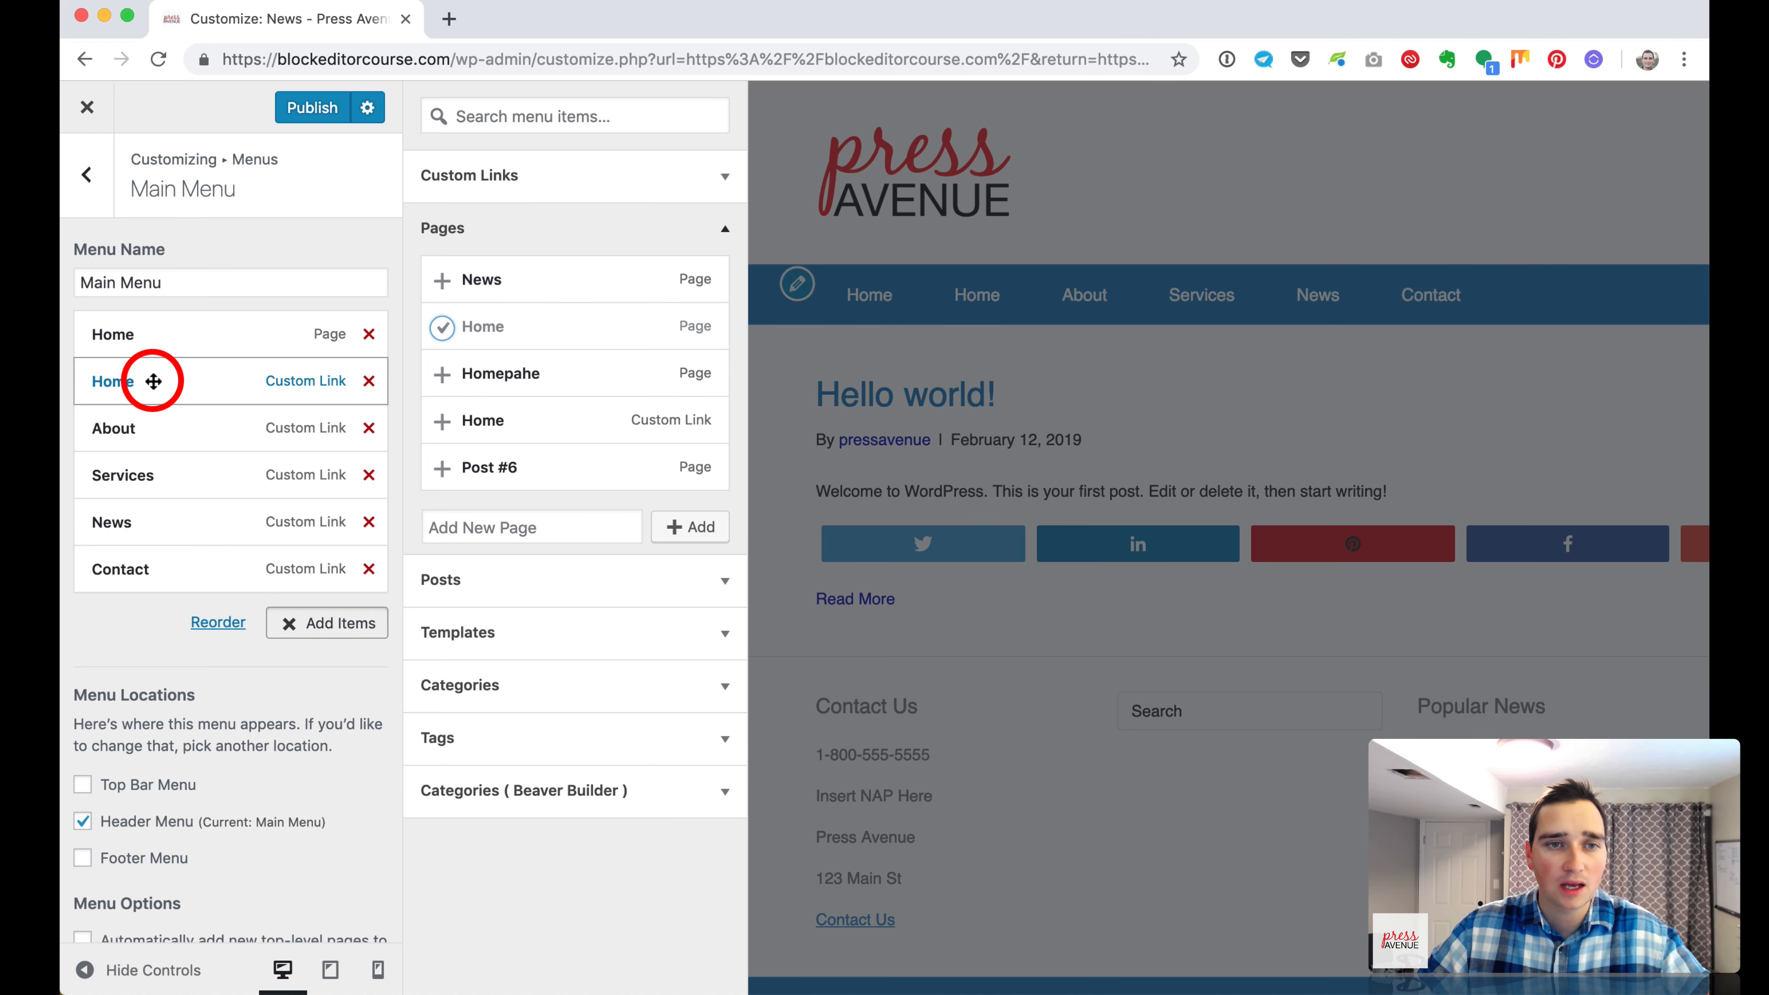
{"action": "left_click", "coordinate": [374, 395]}
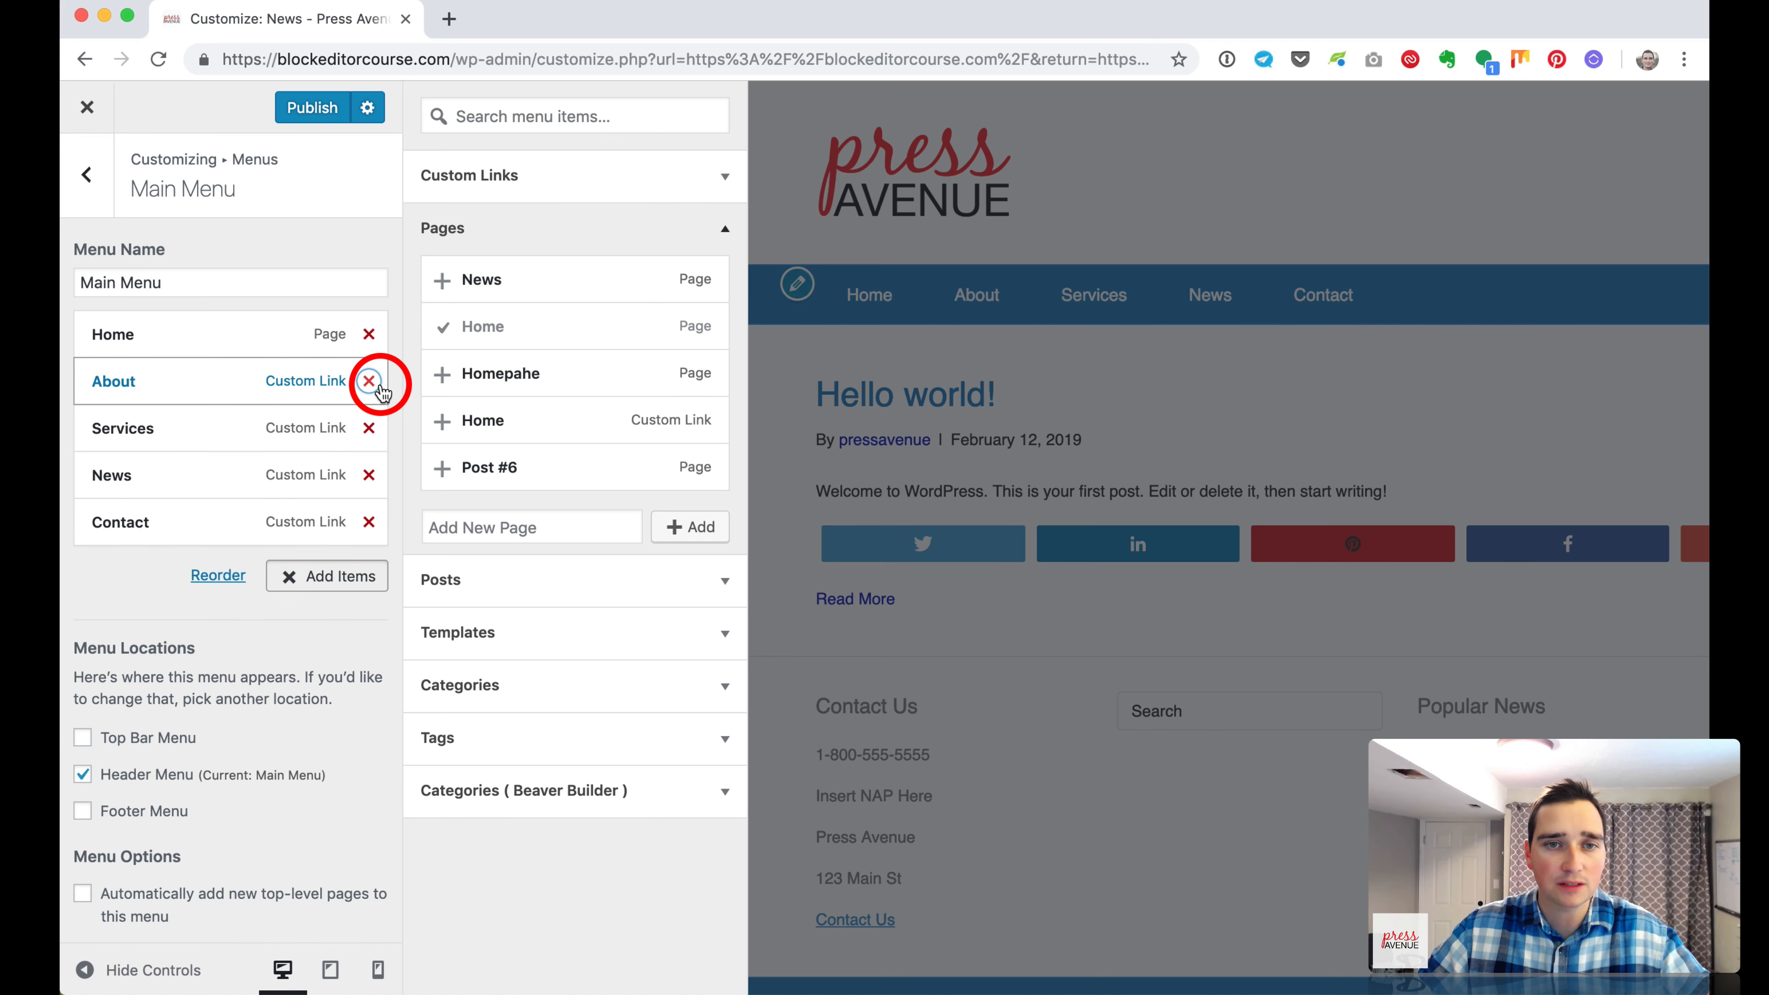
Replace the News custom link in the Main Menu with the News page, placed between Services and Contact.
{"action": "left_click", "coordinate": [449, 270]}
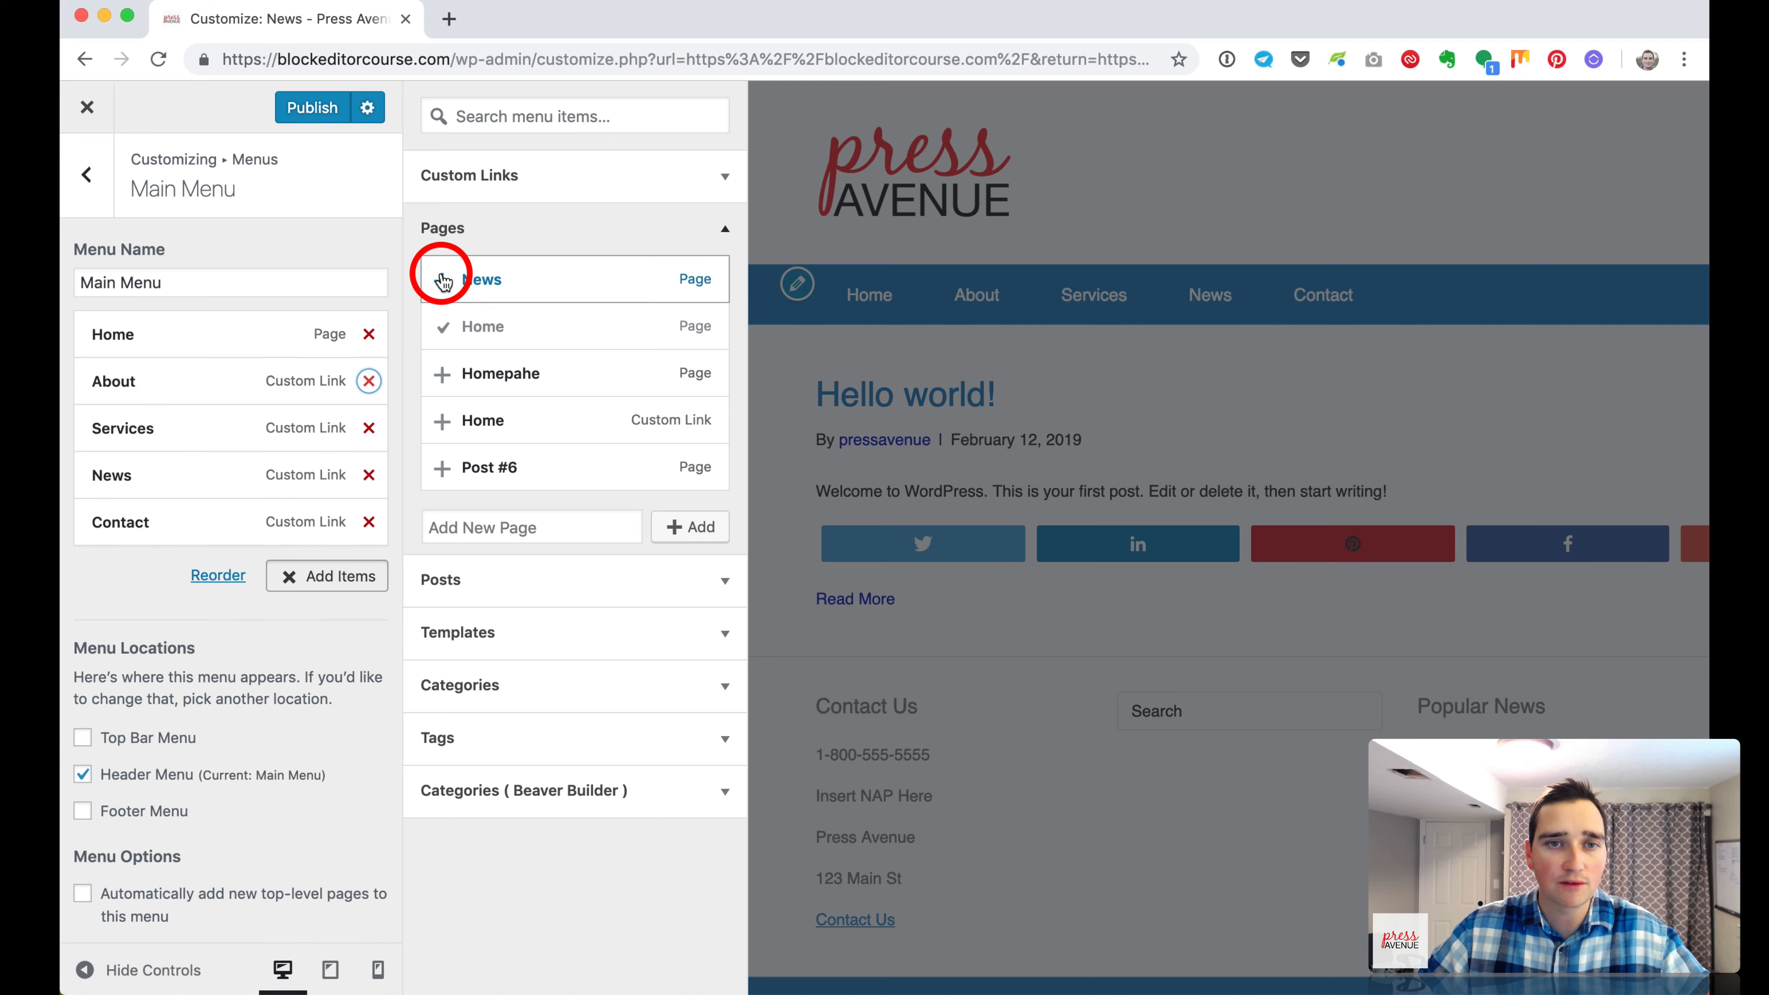
{"action": "left_click_drag", "start_coordinate": [173, 553], "coordinate": [189, 480]}
{"action": "left_click", "coordinate": [369, 522]}
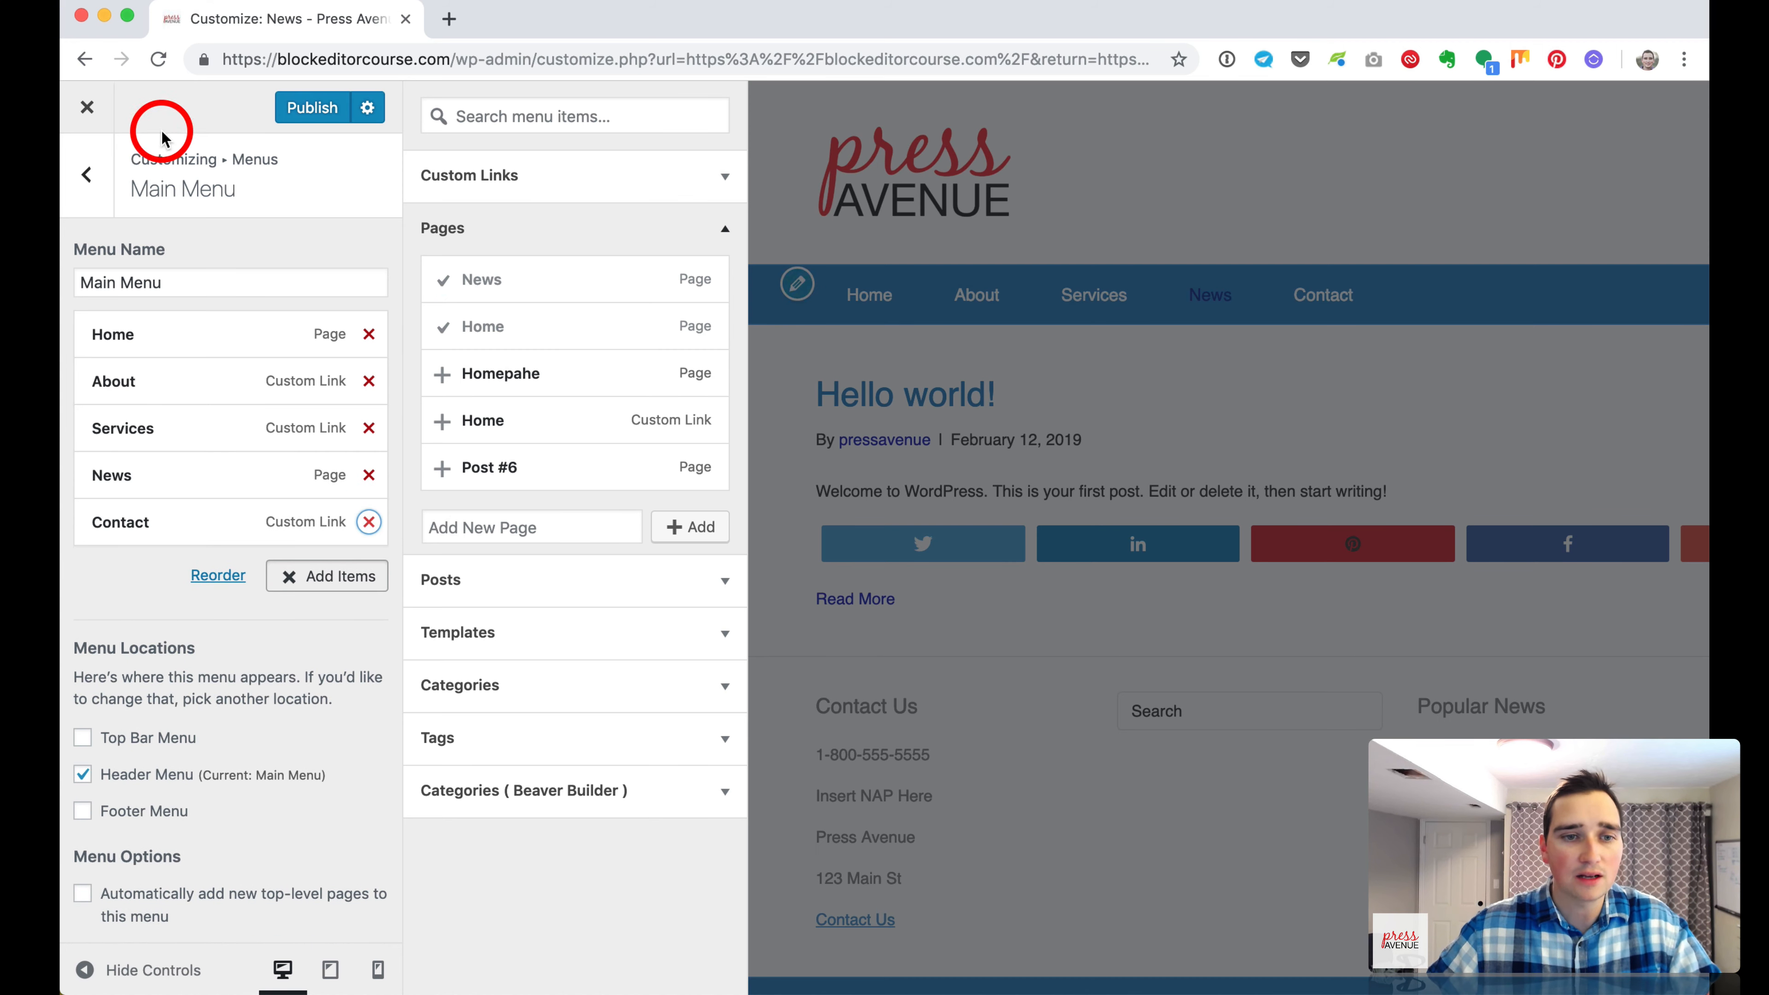
Look through the Additional CSS editor and the Export/Import section of the theme customization.
{"action": "left_click", "coordinate": [97, 176]}
{"action": "left_click", "coordinate": [98, 175]}
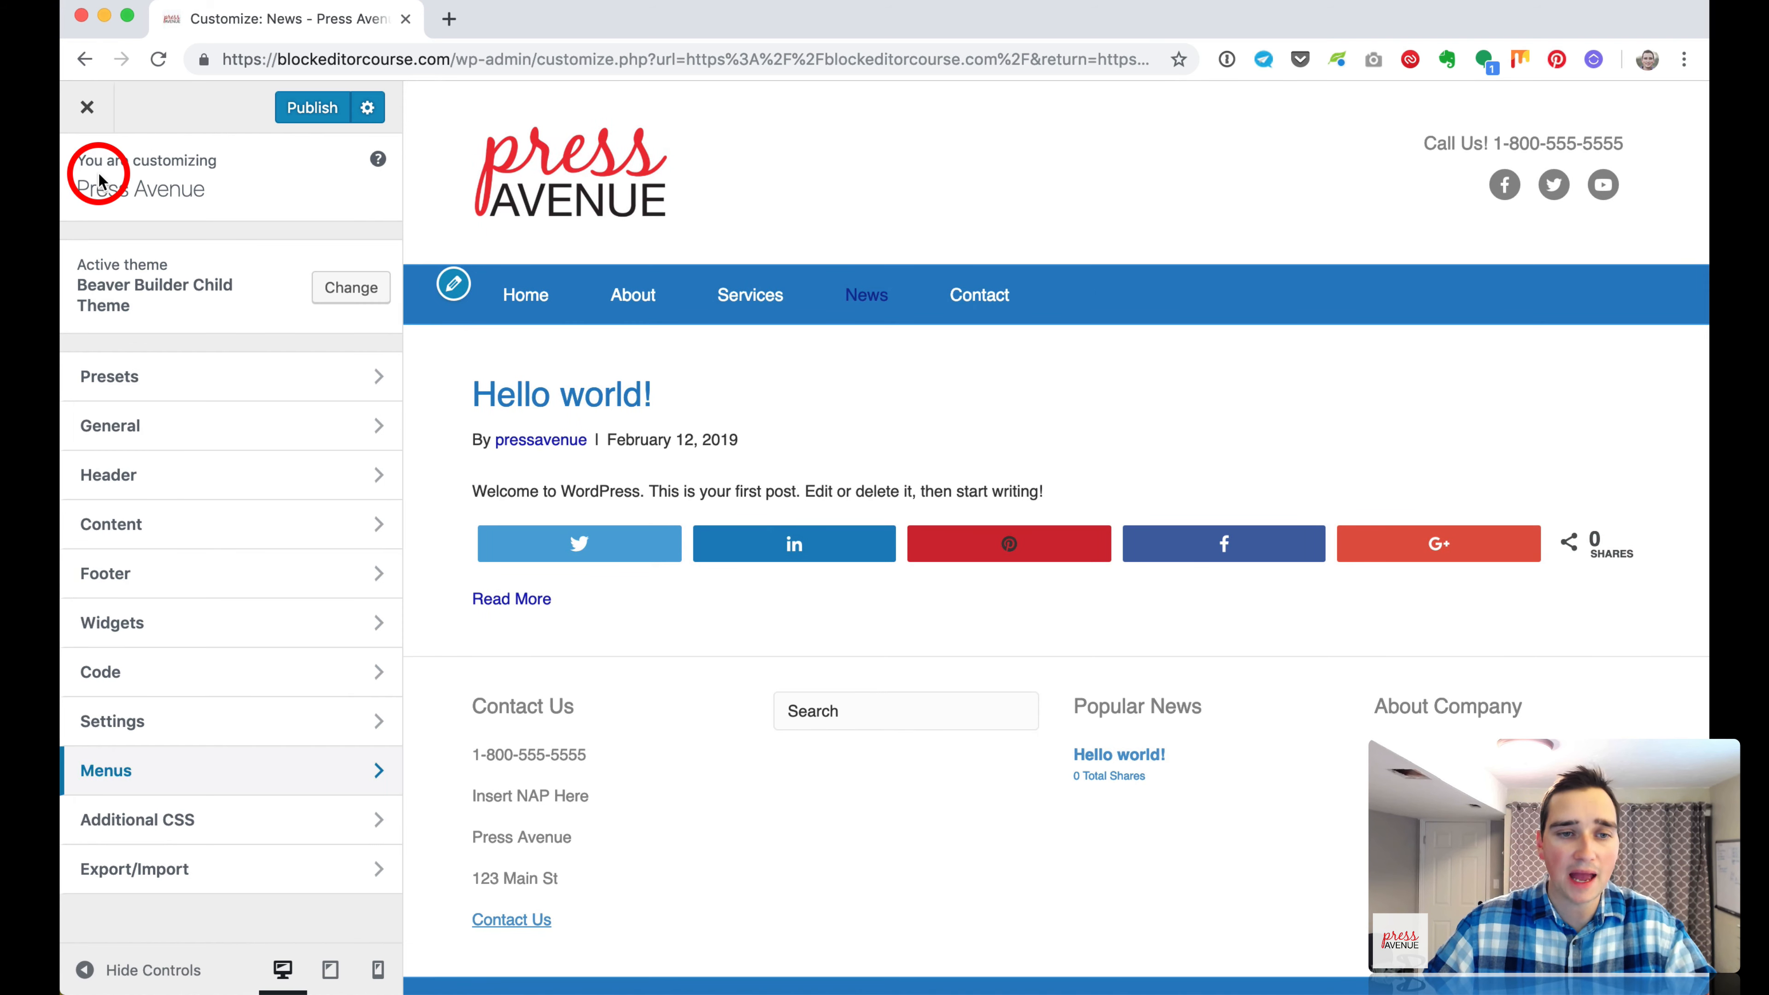
{"action": "left_click", "coordinate": [297, 822]}
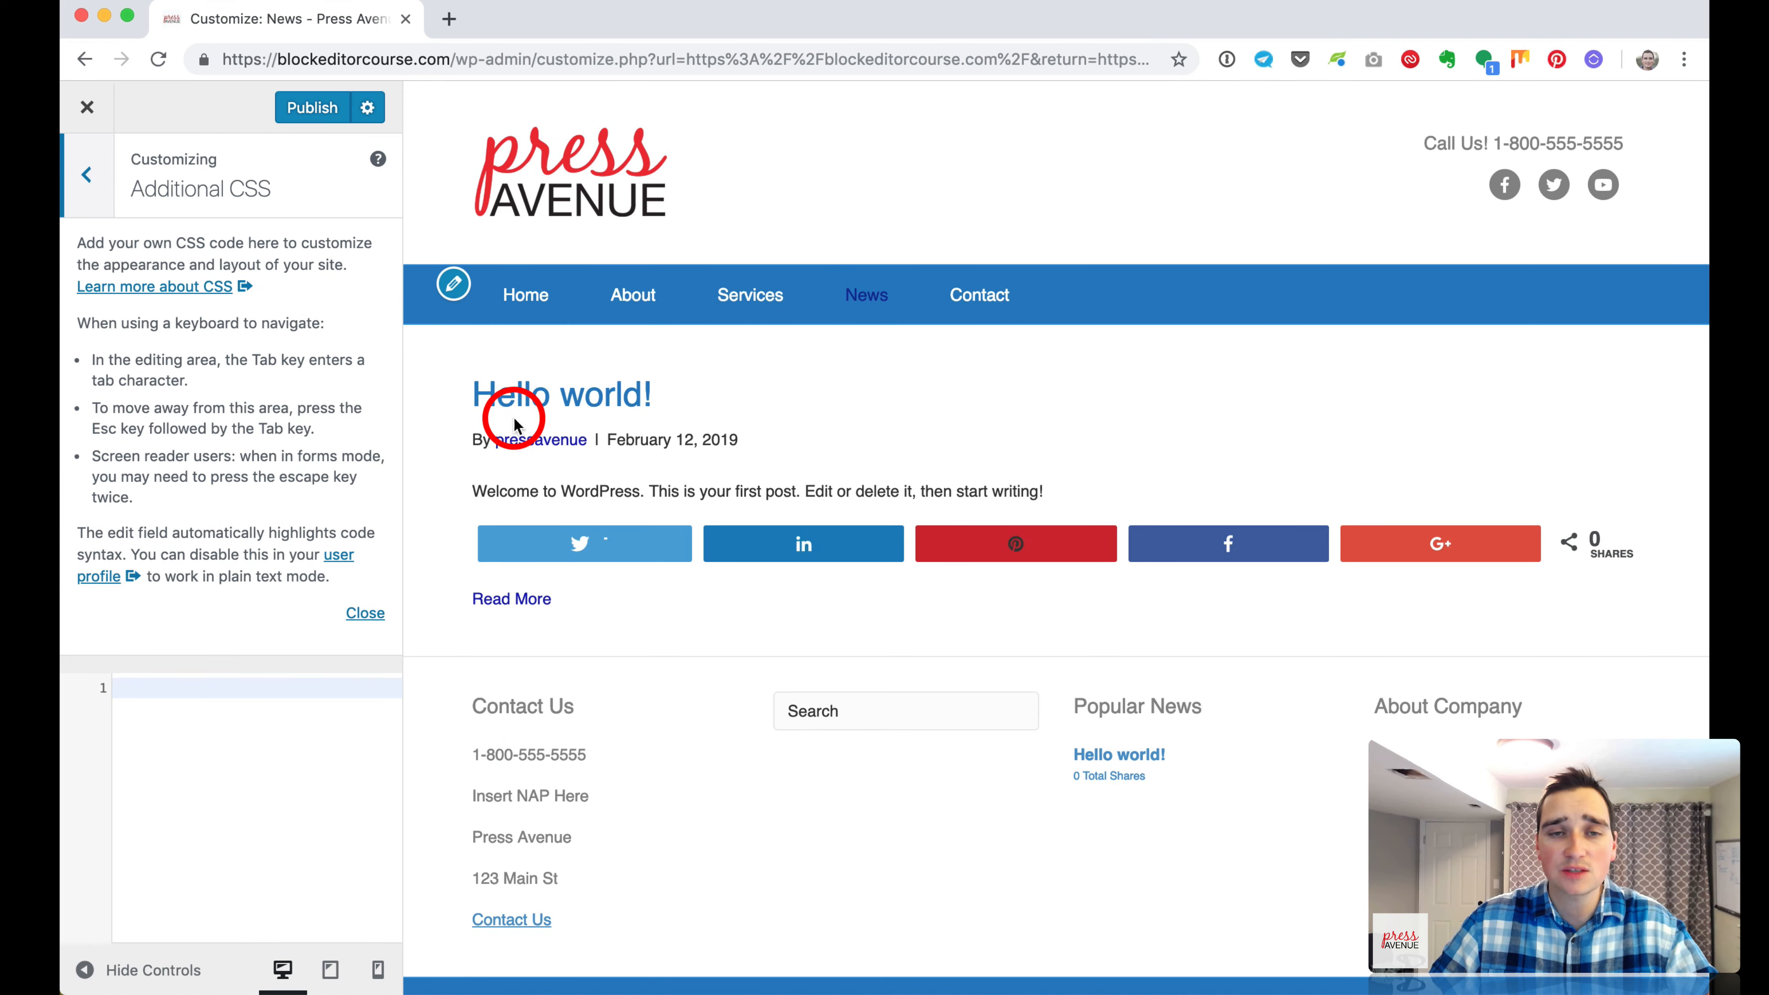
{"action": "left_click", "coordinate": [214, 723]}
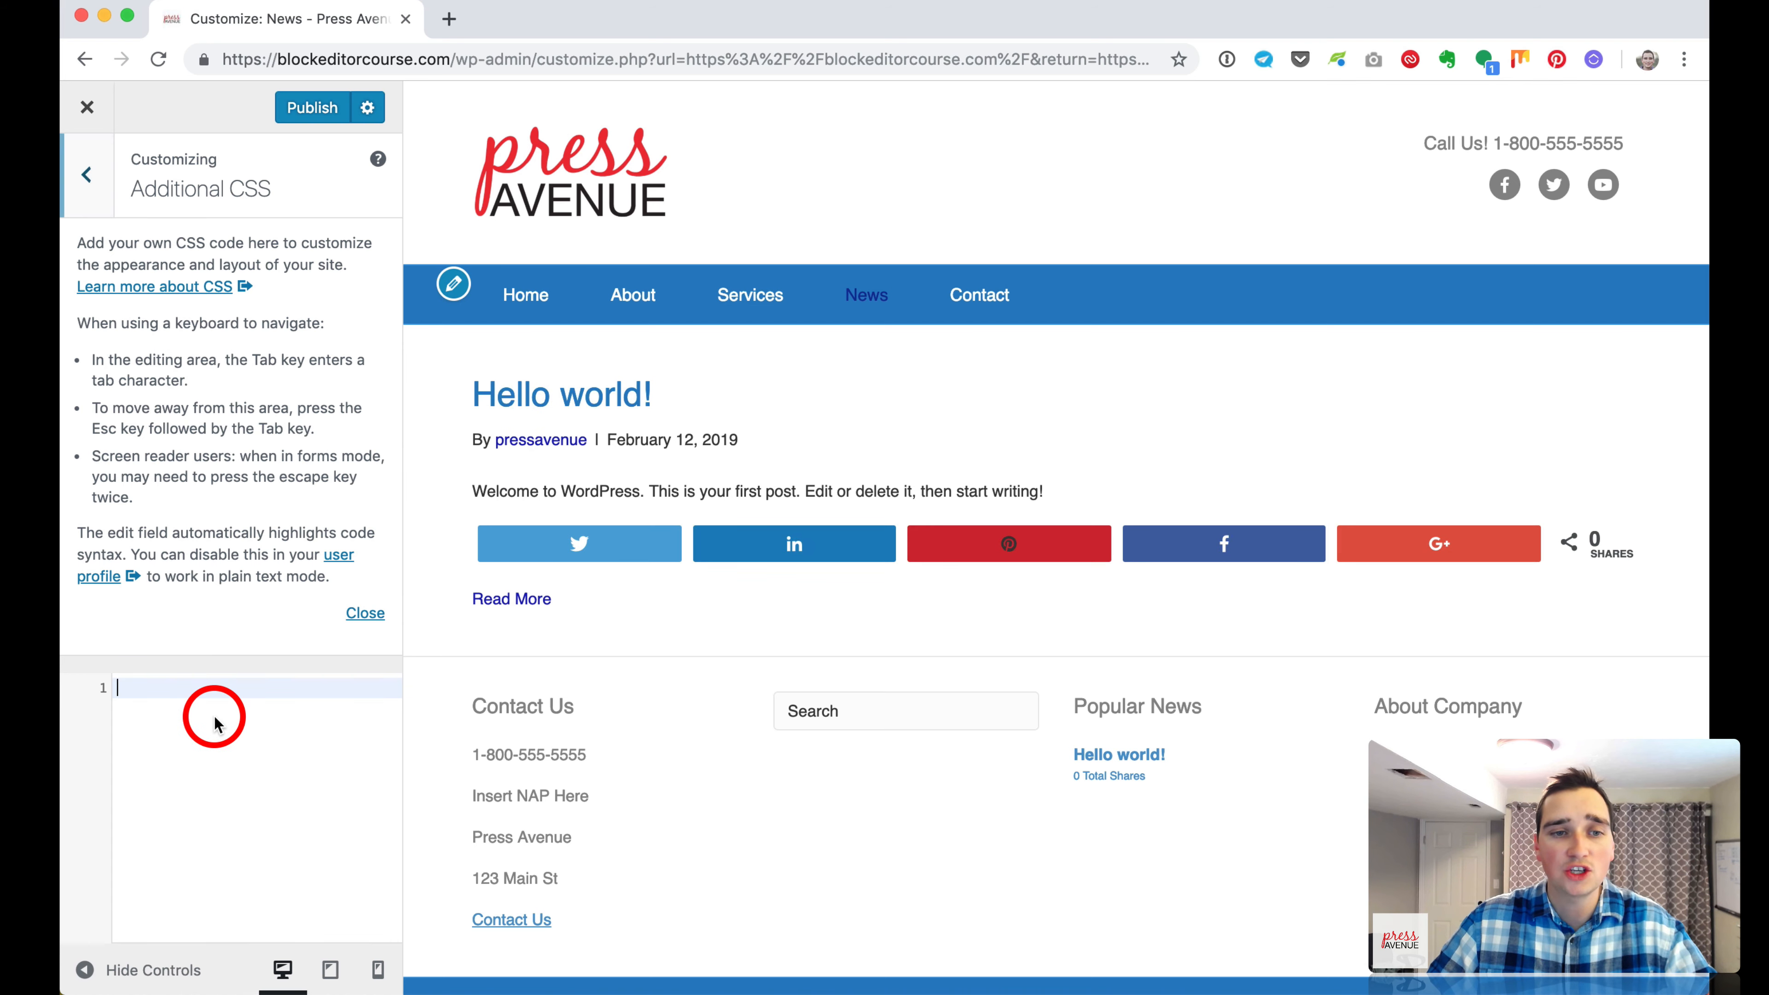
{"action": "left_click", "coordinate": [86, 176]}
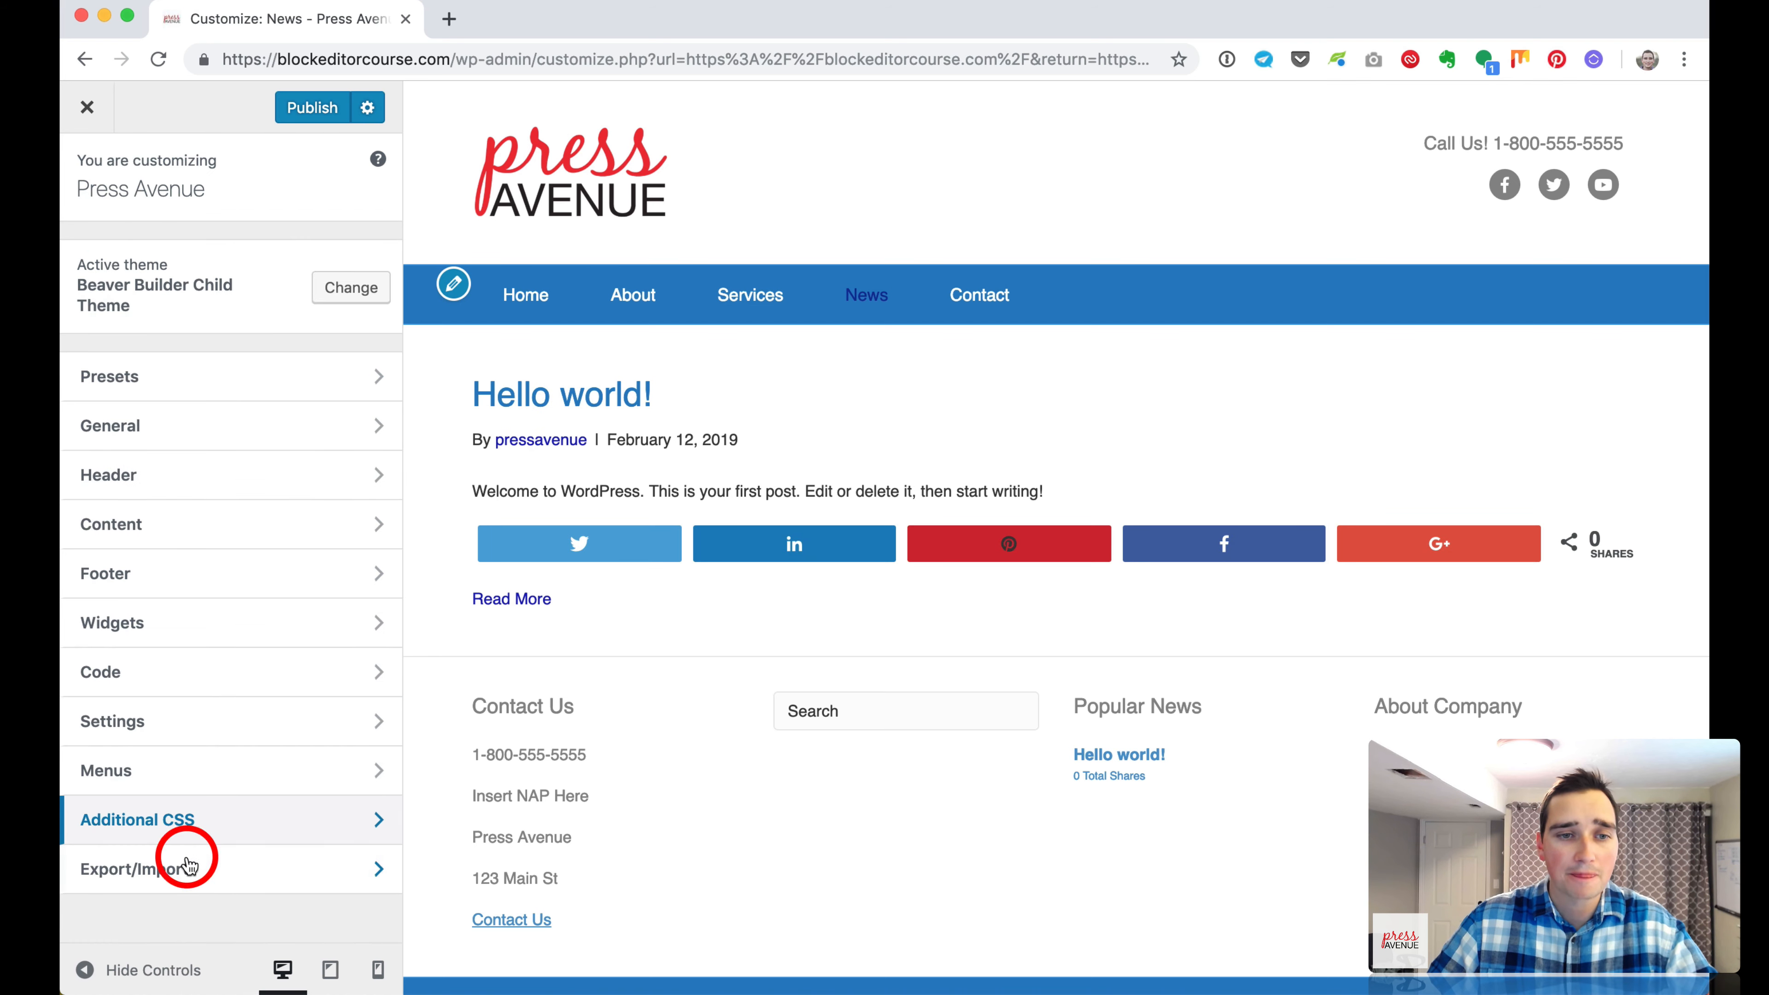
{"action": "left_click", "coordinate": [215, 890]}
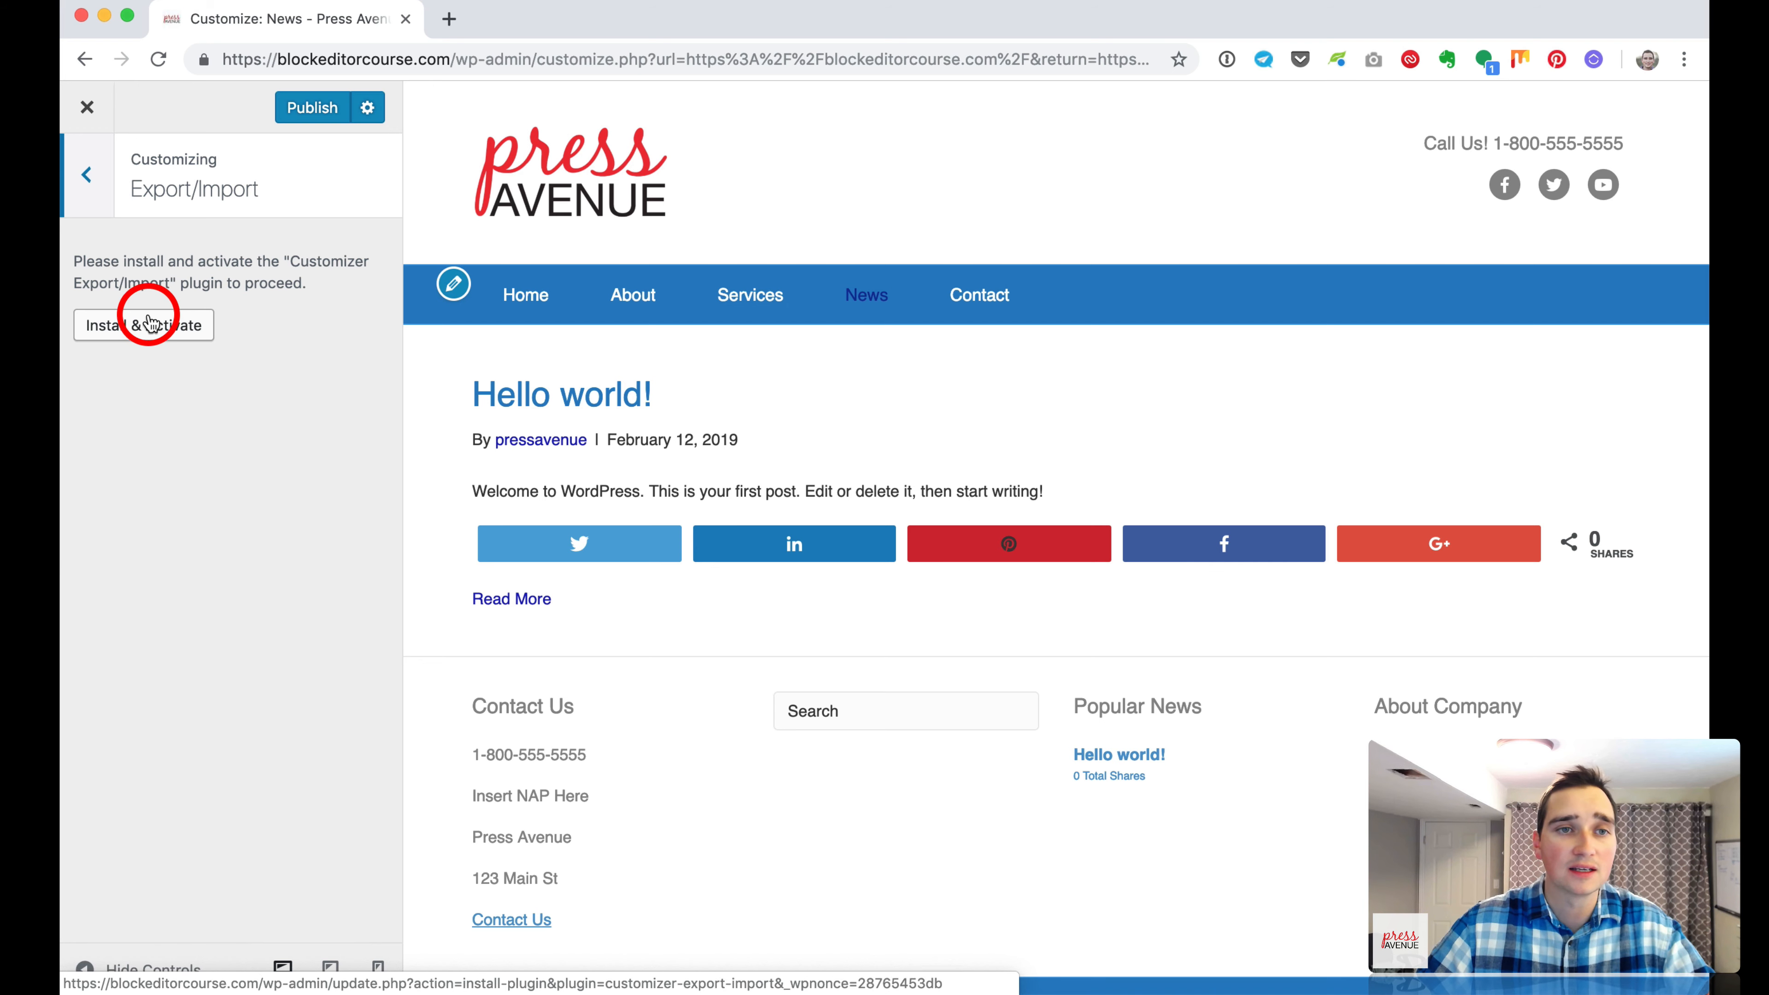
{"action": "left_click", "coordinate": [84, 174]}
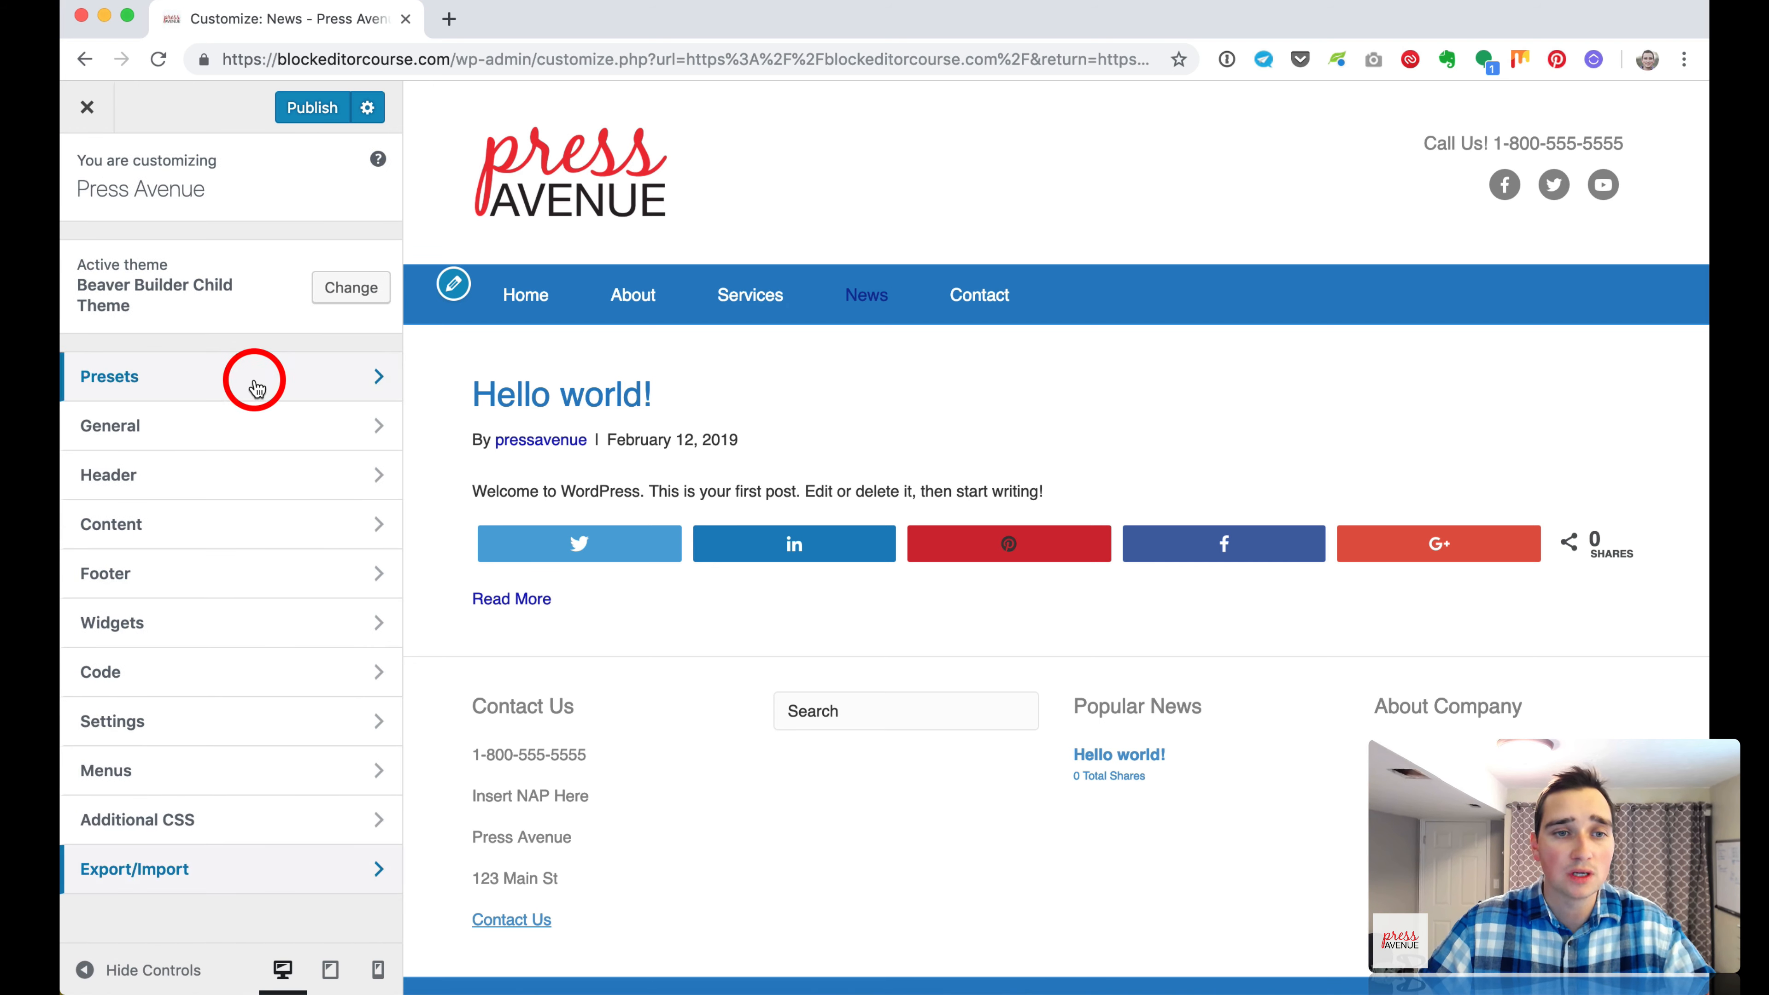
Publish the theme customizations, load the site's homepage in the preview, and close the Customizer.
{"action": "left_click", "coordinate": [309, 107]}
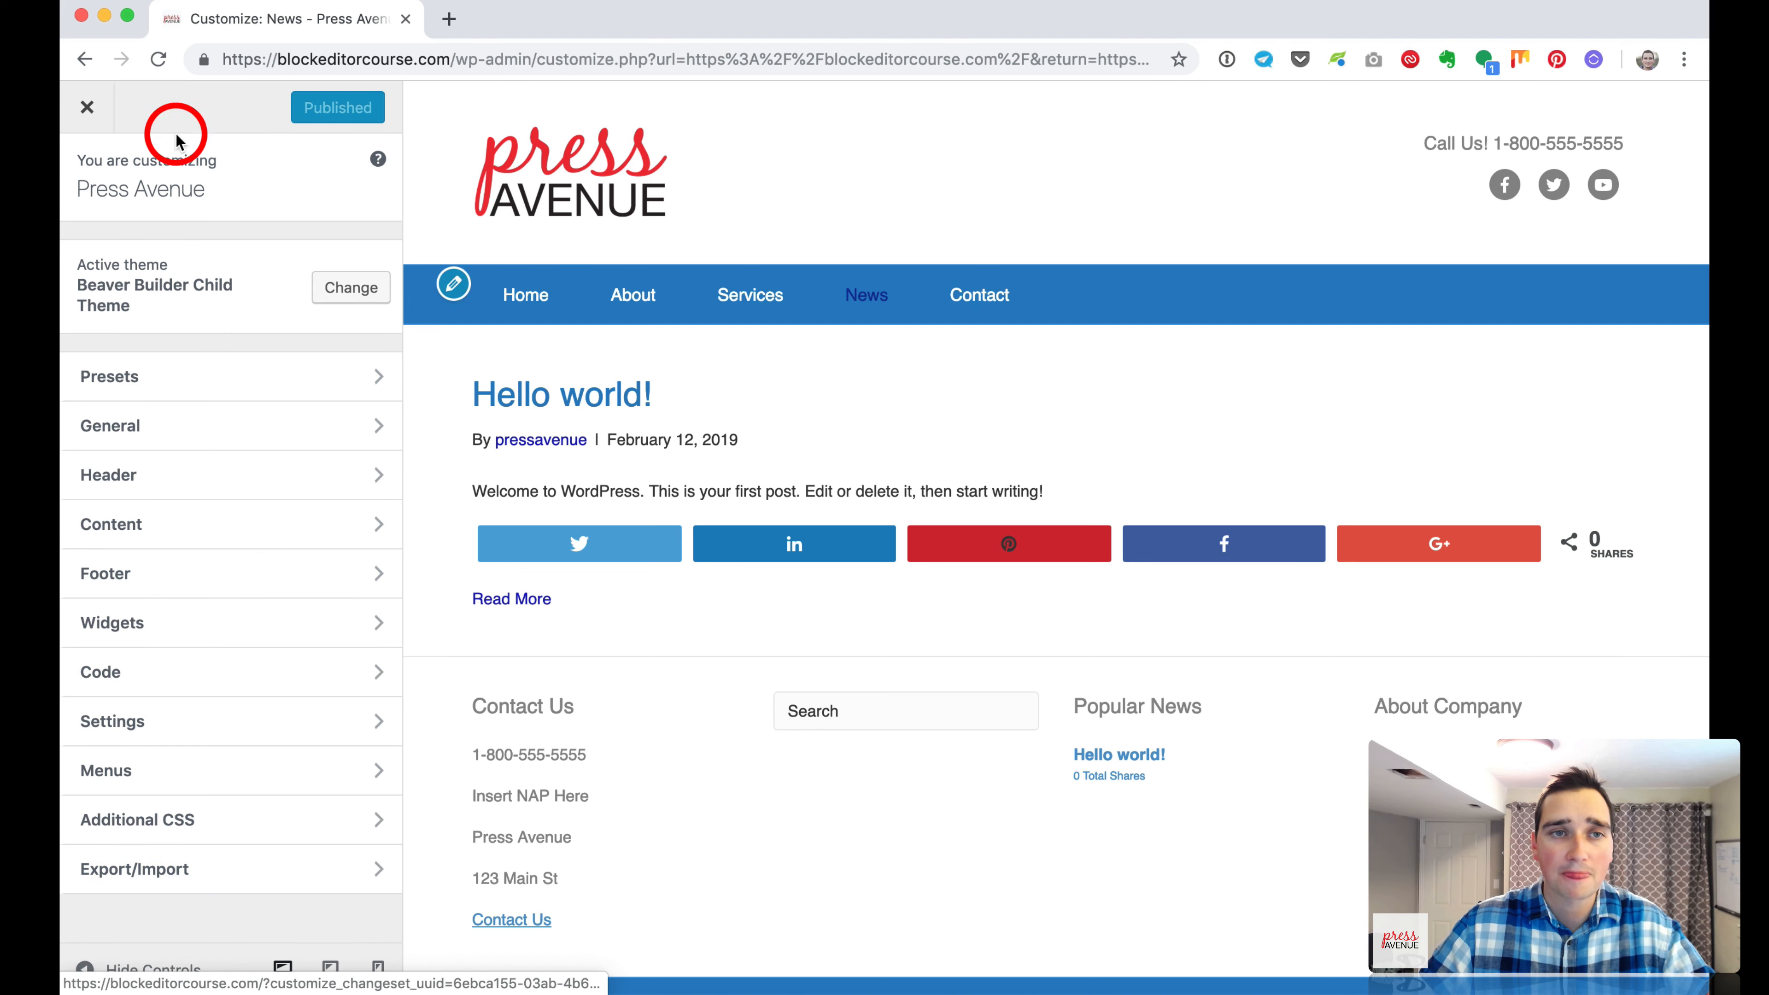
{"action": "left_click", "coordinate": [561, 180]}
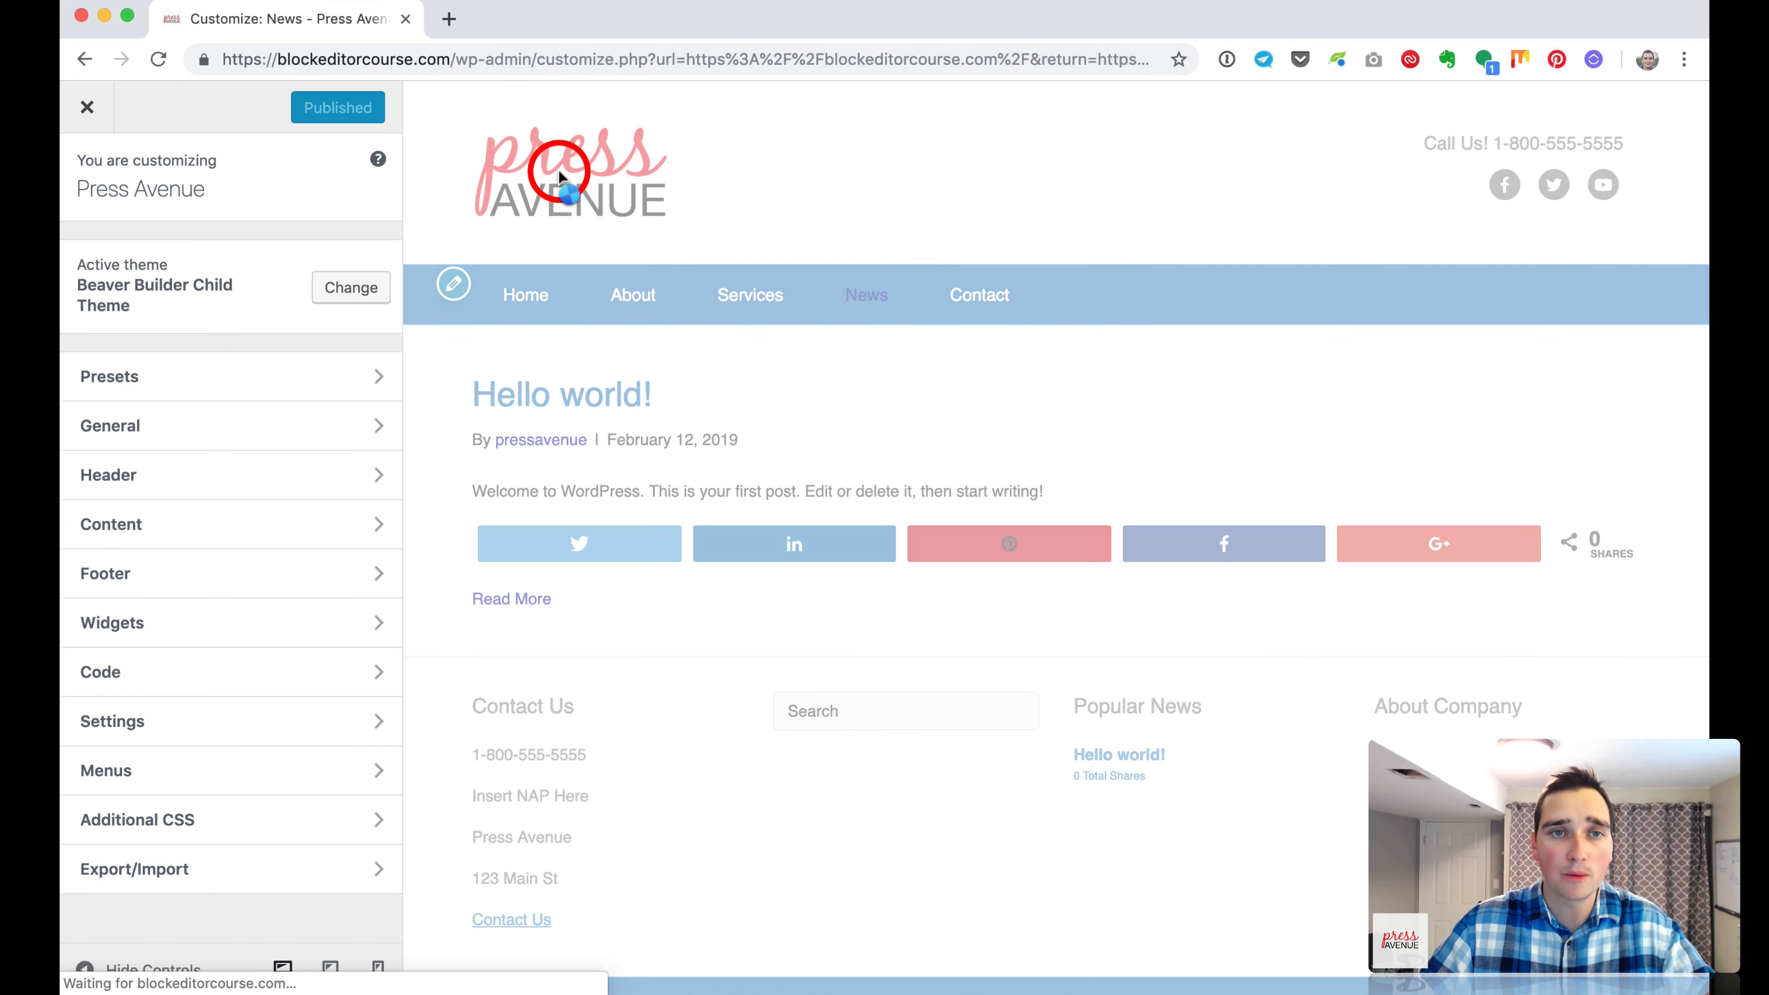
{"action": "left_click", "coordinate": [89, 110]}
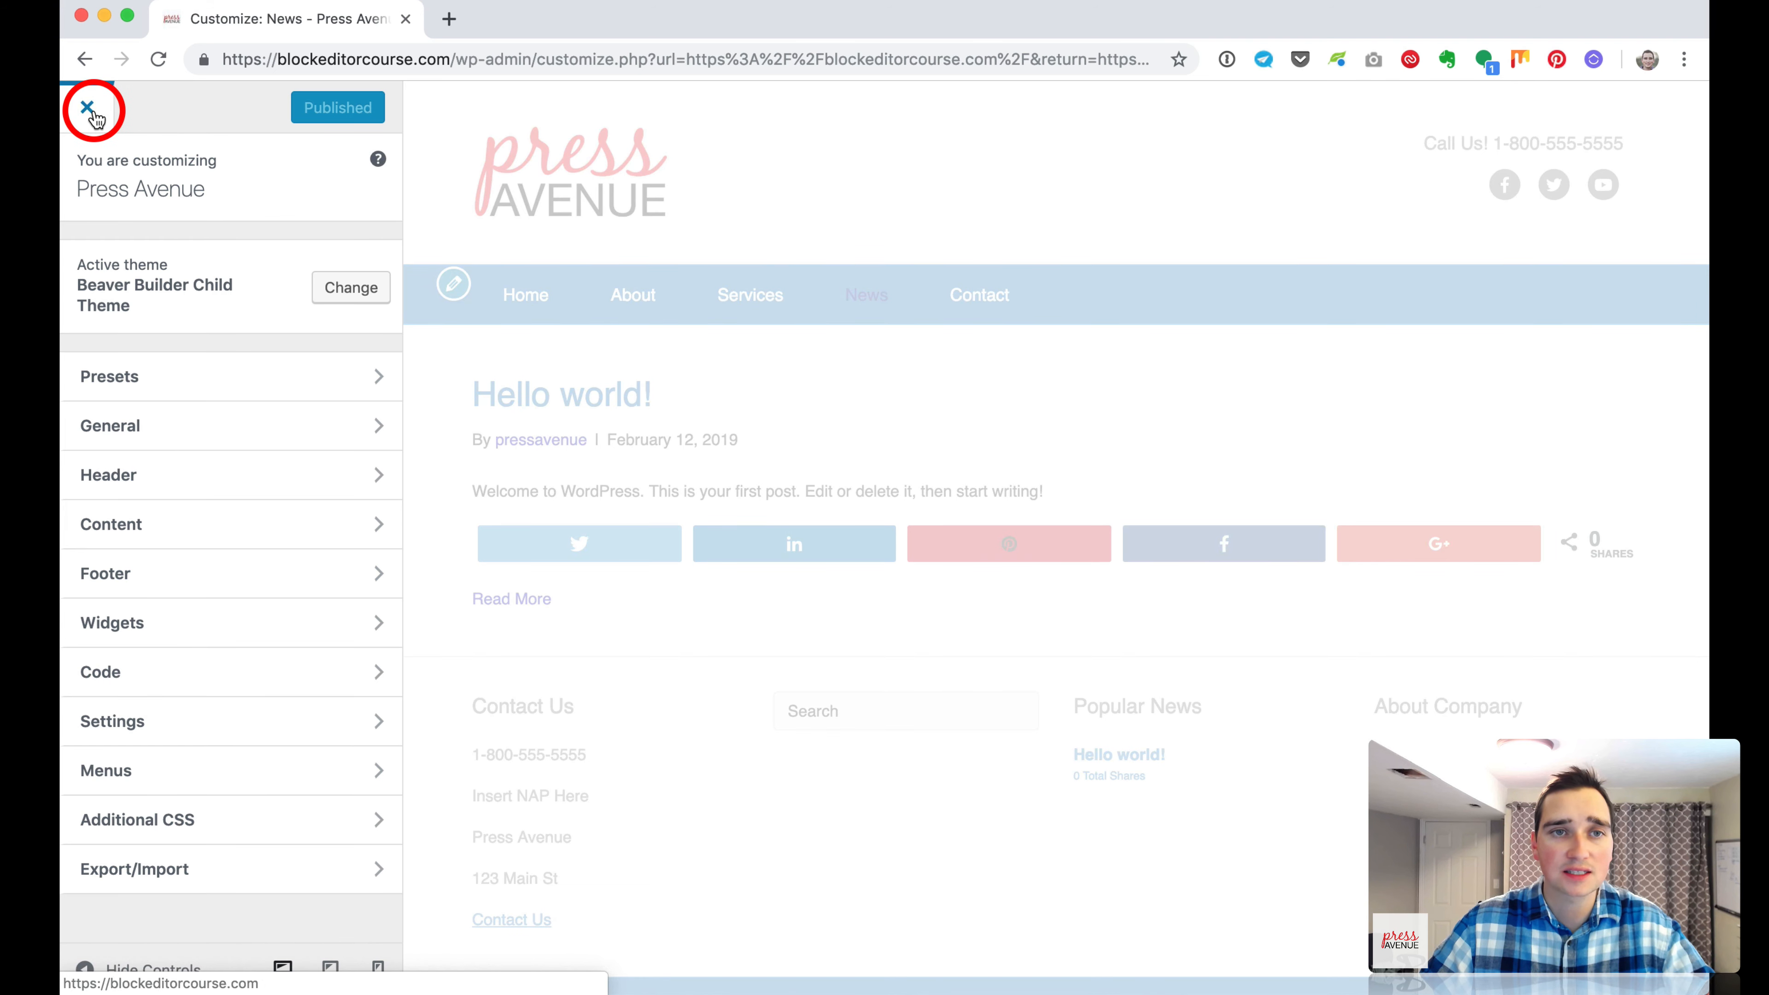